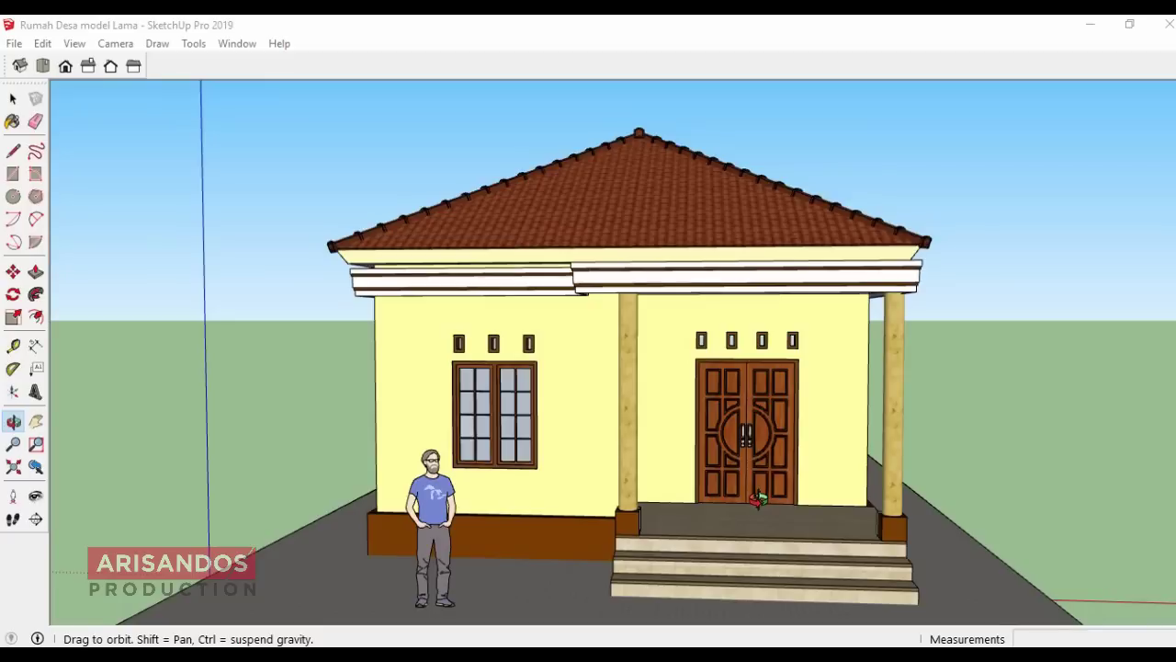
Step: Show the Rumah Desa house in Front view, then orbit and zoom in on a corner
{"action": "key", "text": "F3"}
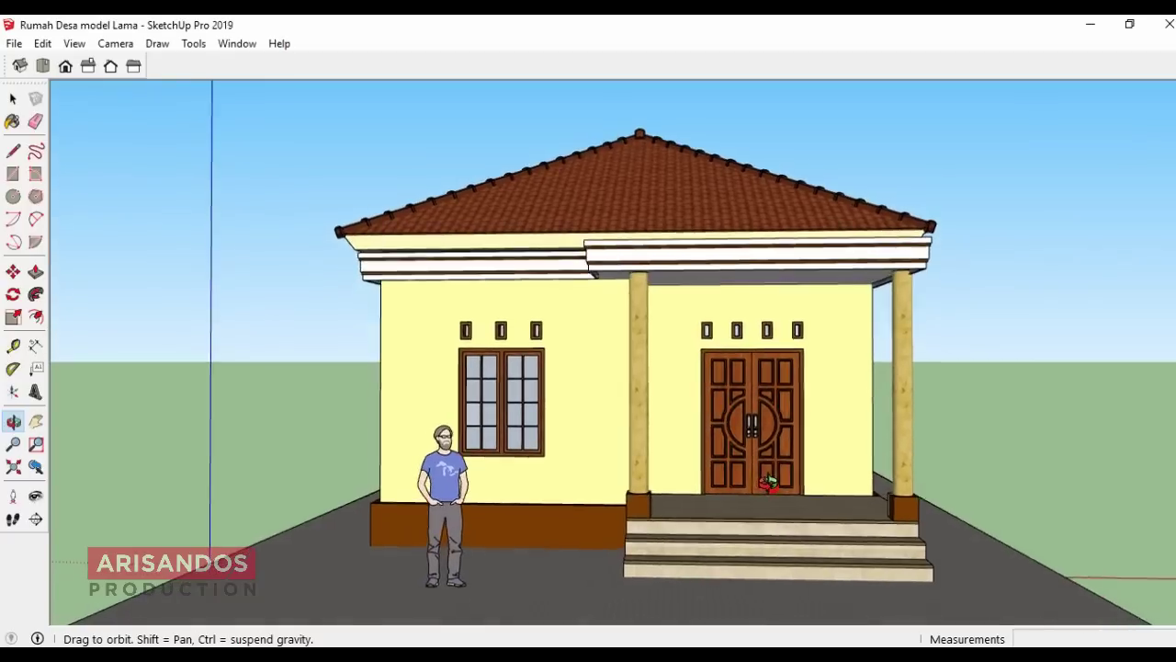
{"action": "mouse_move", "coordinate": [575, 393]}
{"action": "left_mouse_down"}
{"action": "mouse_move", "coordinate": [962, 427]}
{"action": "mouse_move", "coordinate": [600, 423]}
{"action": "left_mouse_up"}
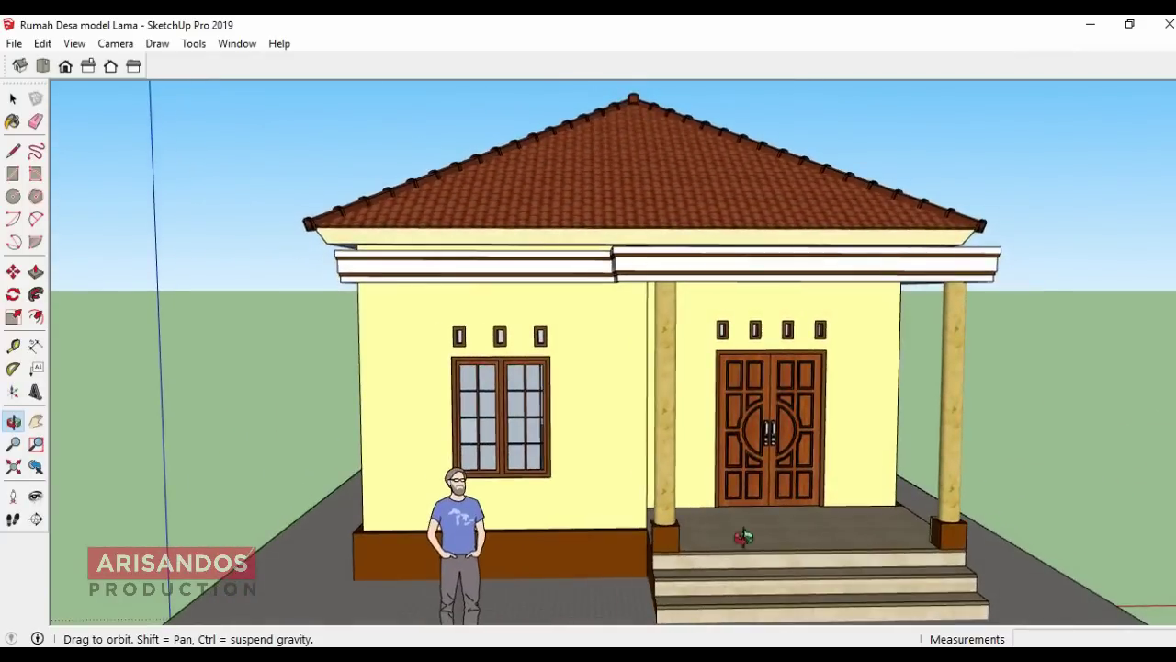
{"action": "scroll", "coordinate": [743, 538], "scroll_direction": "up", "scroll_amount": 3}
{"action": "scroll", "coordinate": [830, 576], "scroll_direction": "up", "scroll_amount": 3}
{"action": "scroll", "coordinate": [863, 571], "scroll_direction": "up", "scroll_amount": 3}
Step: Orbit back out to review the porch, right side and the whole hip roof
{"action": "mouse_move", "coordinate": [894, 547]}
{"action": "left_mouse_down"}
{"action": "mouse_move", "coordinate": [717, 543]}
{"action": "mouse_move", "coordinate": [559, 480]}
{"action": "left_mouse_up"}
{"action": "scroll", "coordinate": [564, 462], "scroll_direction": "down", "scroll_amount": 3}
{"action": "scroll", "coordinate": [628, 482], "scroll_direction": "down", "scroll_amount": 3}
{"action": "scroll", "coordinate": [628, 482], "scroll_direction": "down", "scroll_amount": 3}
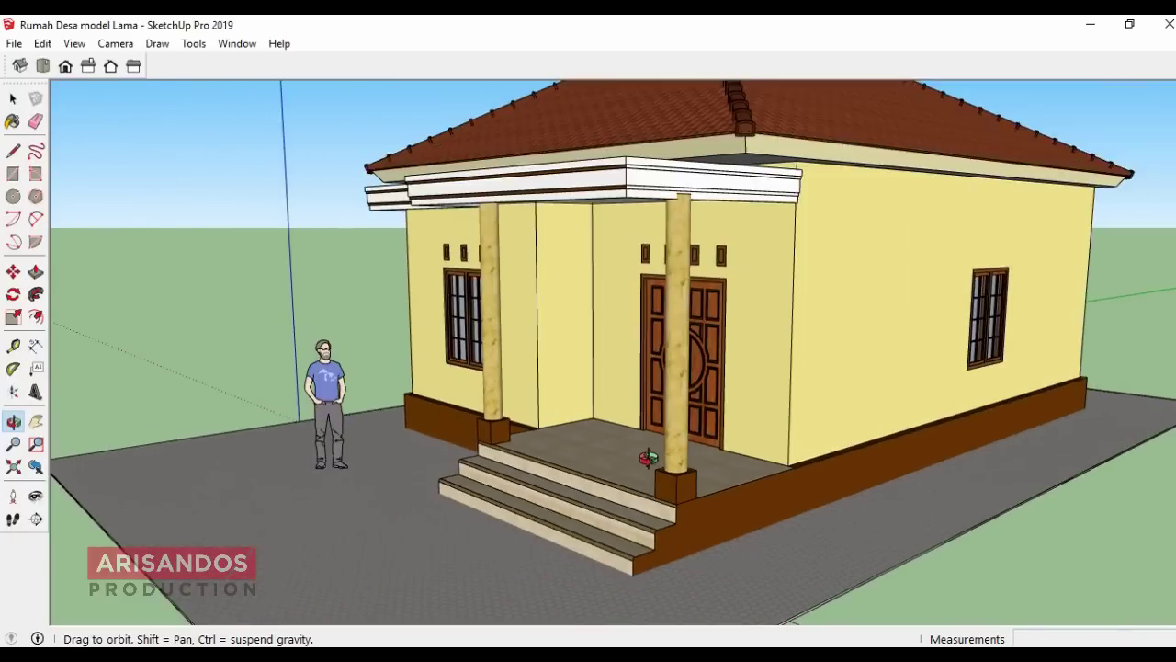
{"action": "mouse_move", "coordinate": [651, 451]}
{"action": "left_mouse_down"}
{"action": "mouse_move", "coordinate": [637, 446]}
{"action": "mouse_move", "coordinate": [619, 478]}
{"action": "mouse_move", "coordinate": [740, 416]}
{"action": "mouse_move", "coordinate": [566, 408]}
{"action": "mouse_move", "coordinate": [572, 388]}
{"action": "mouse_move", "coordinate": [481, 375]}
{"action": "mouse_move", "coordinate": [286, 394]}
{"action": "mouse_move", "coordinate": [703, 388]}
{"action": "mouse_move", "coordinate": [538, 432]}
{"action": "mouse_move", "coordinate": [518, 359]}
{"action": "mouse_move", "coordinate": [434, 317]}
{"action": "mouse_move", "coordinate": [477, 320]}
{"action": "mouse_move", "coordinate": [468, 246]}
{"action": "mouse_move", "coordinate": [583, 328]}
{"action": "mouse_move", "coordinate": [462, 336]}
{"action": "mouse_move", "coordinate": [506, 336]}
{"action": "left_mouse_up"}
{"action": "scroll", "coordinate": [566, 408], "scroll_direction": "up", "scroll_amount": 3}
{"action": "scroll", "coordinate": [565, 408], "scroll_direction": "down", "scroll_amount": 3}
{"action": "scroll", "coordinate": [478, 253], "scroll_direction": "up", "scroll_amount": 3}
{"action": "scroll", "coordinate": [560, 340], "scroll_direction": "down", "scroll_amount": 3}
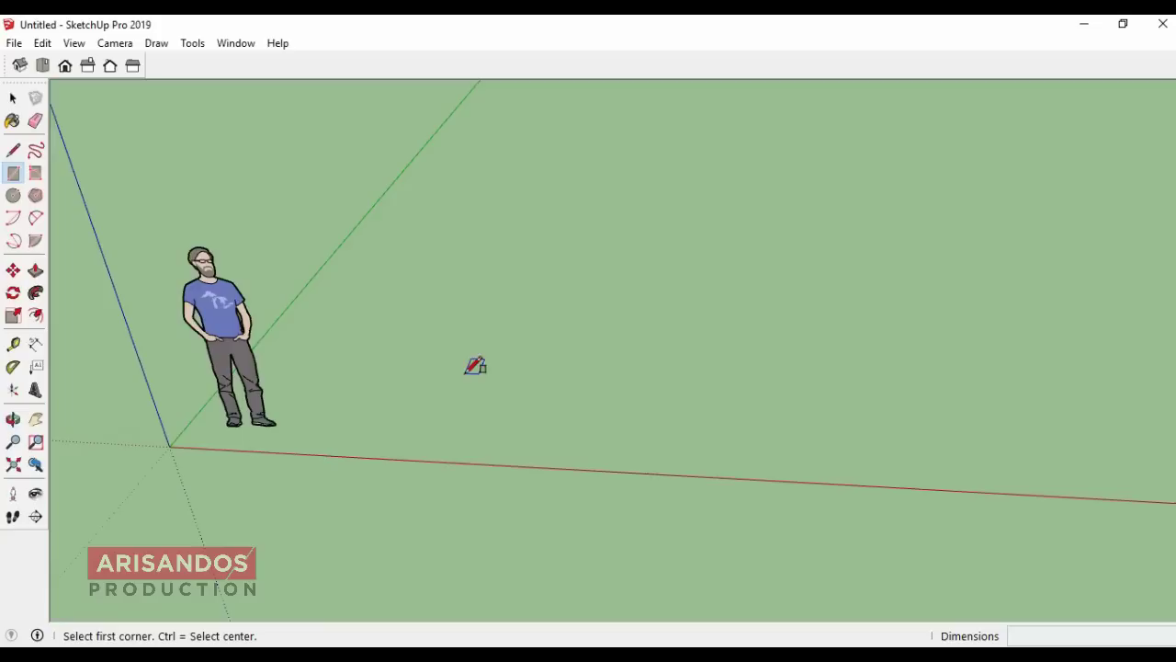
Step: Draw a 7 by 10 rectangle on the ground as the floor face
{"action": "left_click", "coordinate": [403, 379]}
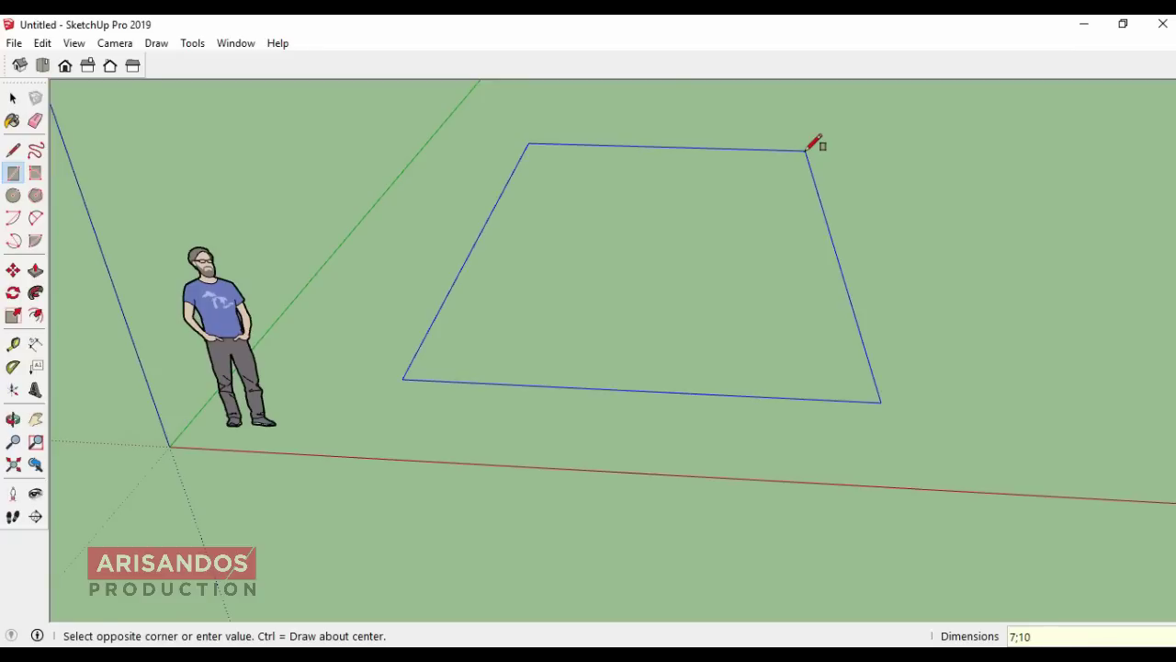
{"action": "key", "text": "Return"}
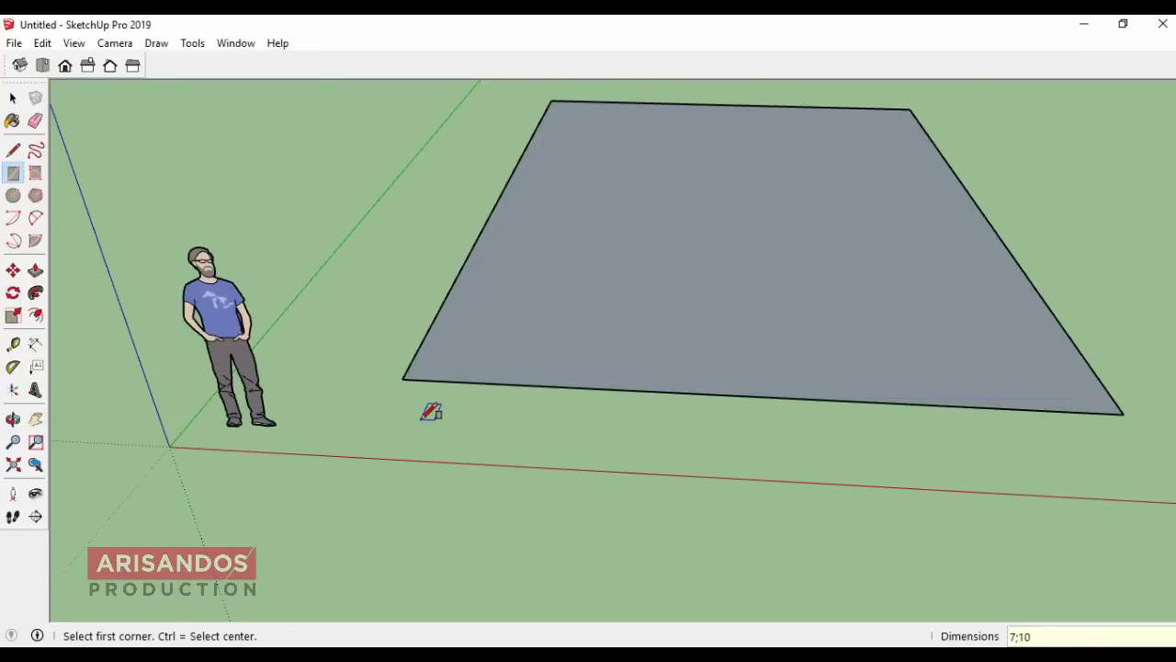
{"action": "scroll", "coordinate": [425, 415], "scroll_direction": "down", "scroll_amount": 1}
{"action": "scroll", "coordinate": [423, 427], "scroll_direction": "down", "scroll_amount": 2}
{"action": "scroll", "coordinate": [404, 432], "scroll_direction": "down", "scroll_amount": 1}
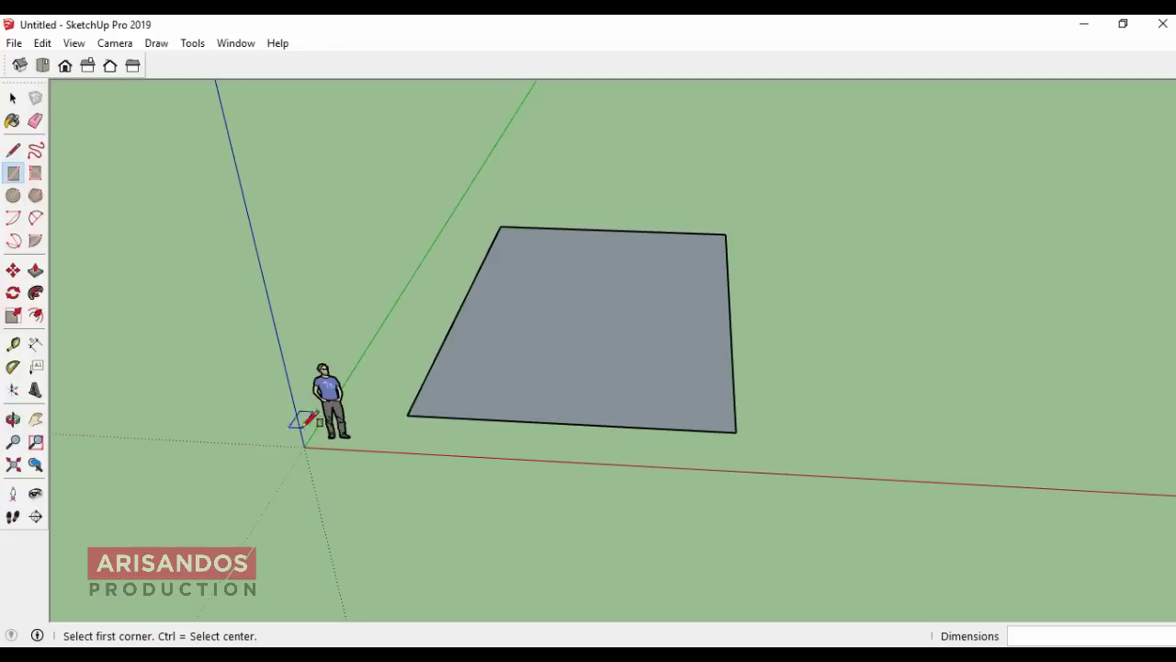
Step: Orbit to view the new floor face from higher up
{"action": "left_click", "coordinate": [13, 419]}
{"action": "left_click_drag", "start_coordinate": [597, 395], "coordinate": [566, 520]}
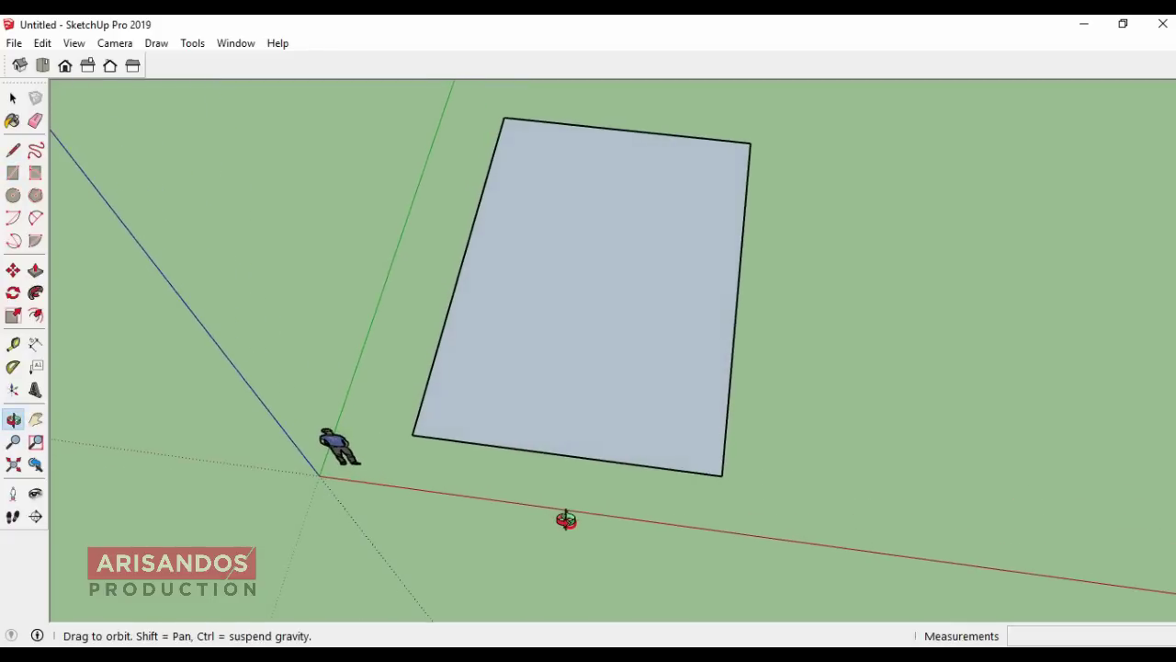
{"action": "mouse_move", "coordinate": [588, 410]}
{"action": "left_mouse_down"}
{"action": "mouse_move", "coordinate": [580, 373]}
{"action": "mouse_move", "coordinate": [578, 435]}
{"action": "left_mouse_up"}
{"action": "scroll", "coordinate": [578, 436], "scroll_direction": "up", "scroll_amount": 2}
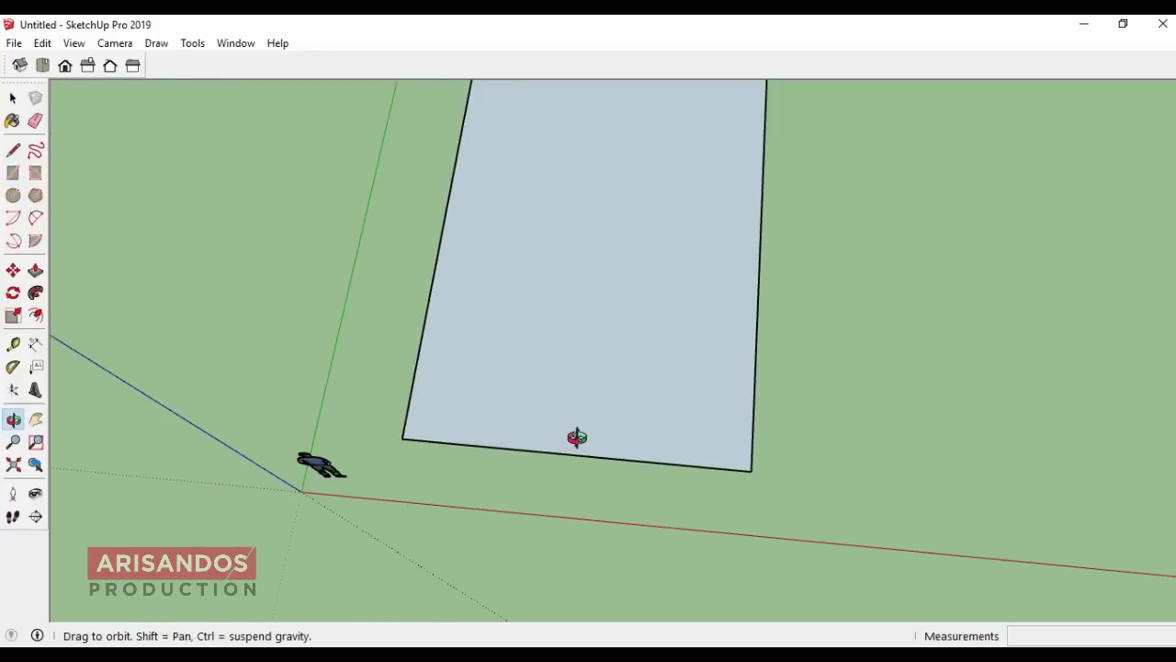
{"action": "scroll", "coordinate": [576, 437], "scroll_direction": "down", "scroll_amount": 2}
{"action": "left_click", "coordinate": [13, 150]}
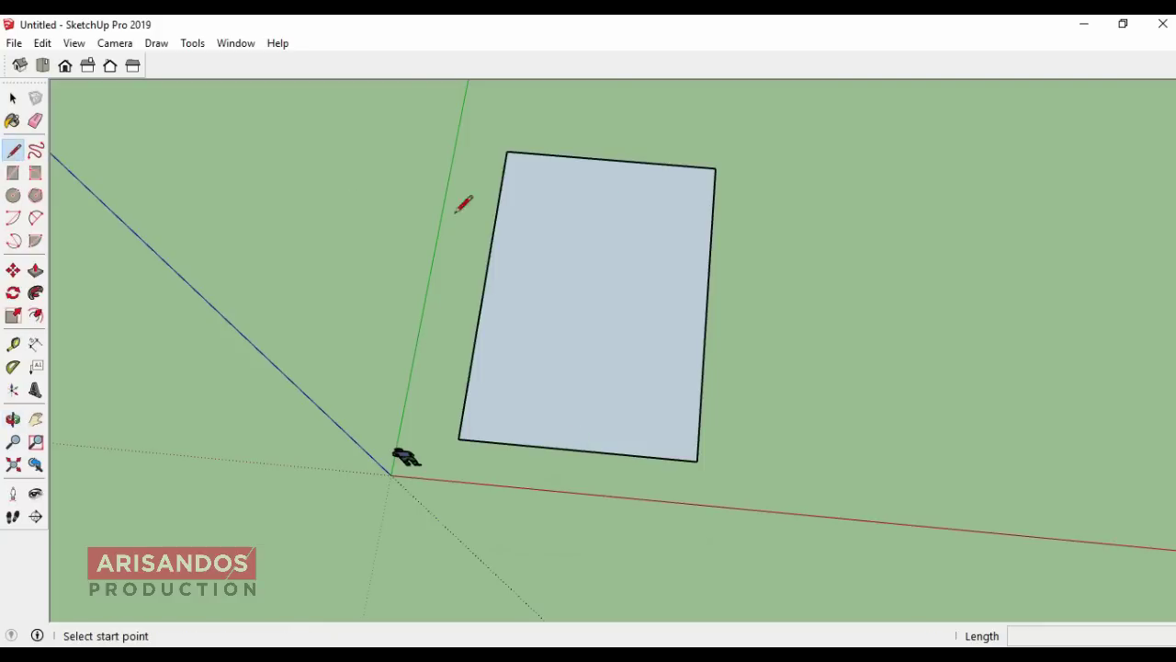
Step: Draw a lengthwise centre line between the top and bottom edge midpoints
{"action": "left_click", "coordinate": [610, 160]}
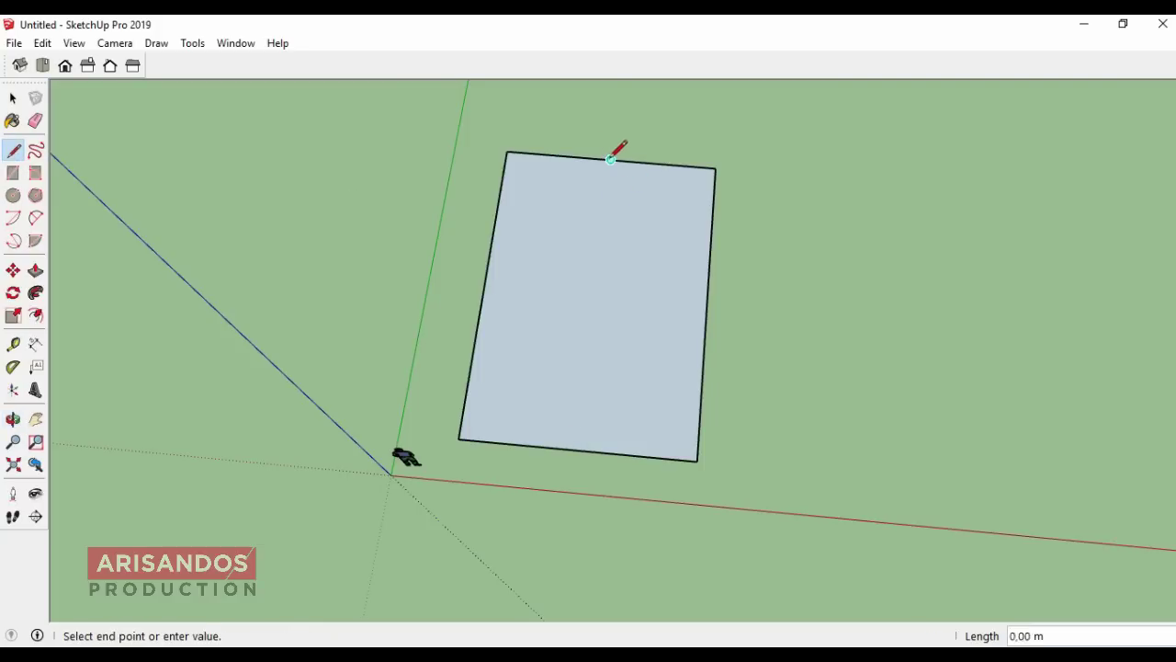
{"action": "left_click", "coordinate": [577, 449]}
{"action": "scroll", "coordinate": [583, 432], "scroll_direction": "up", "scroll_amount": 3}
{"action": "scroll", "coordinate": [578, 418], "scroll_direction": "down", "scroll_amount": 3}
{"action": "scroll", "coordinate": [632, 370], "scroll_direction": "up", "scroll_amount": 1}
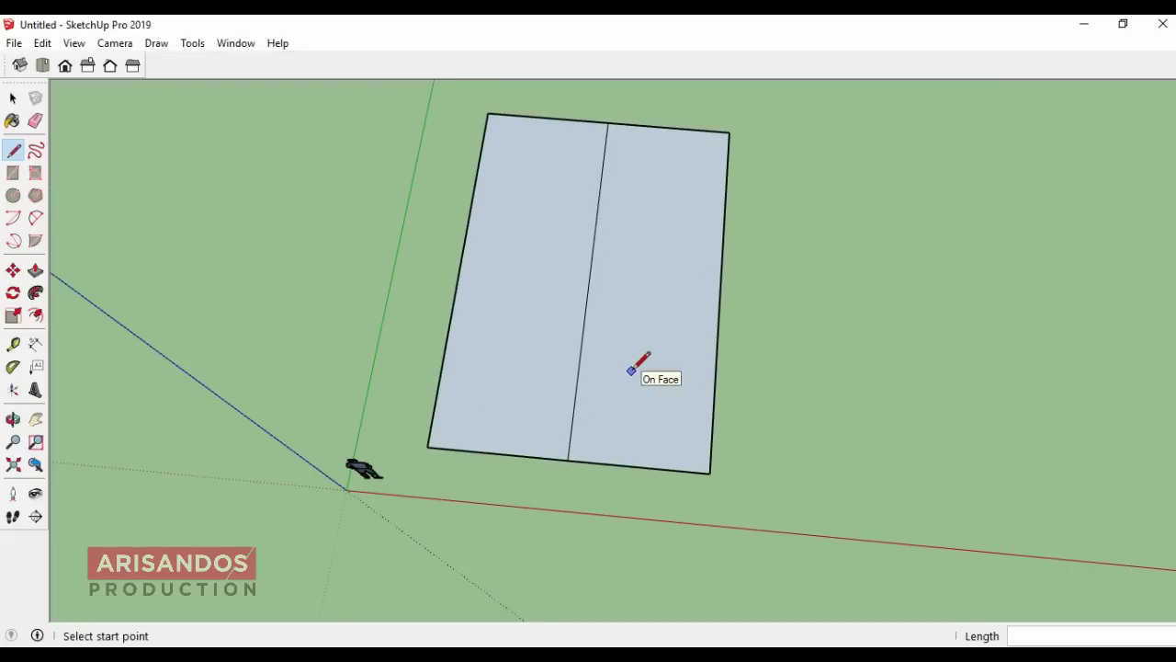
{"action": "left_click", "coordinate": [13, 418]}
{"action": "mouse_move", "coordinate": [643, 405]}
{"action": "left_mouse_down"}
{"action": "mouse_move", "coordinate": [670, 412]}
{"action": "mouse_move", "coordinate": [679, 395]}
{"action": "left_mouse_up"}
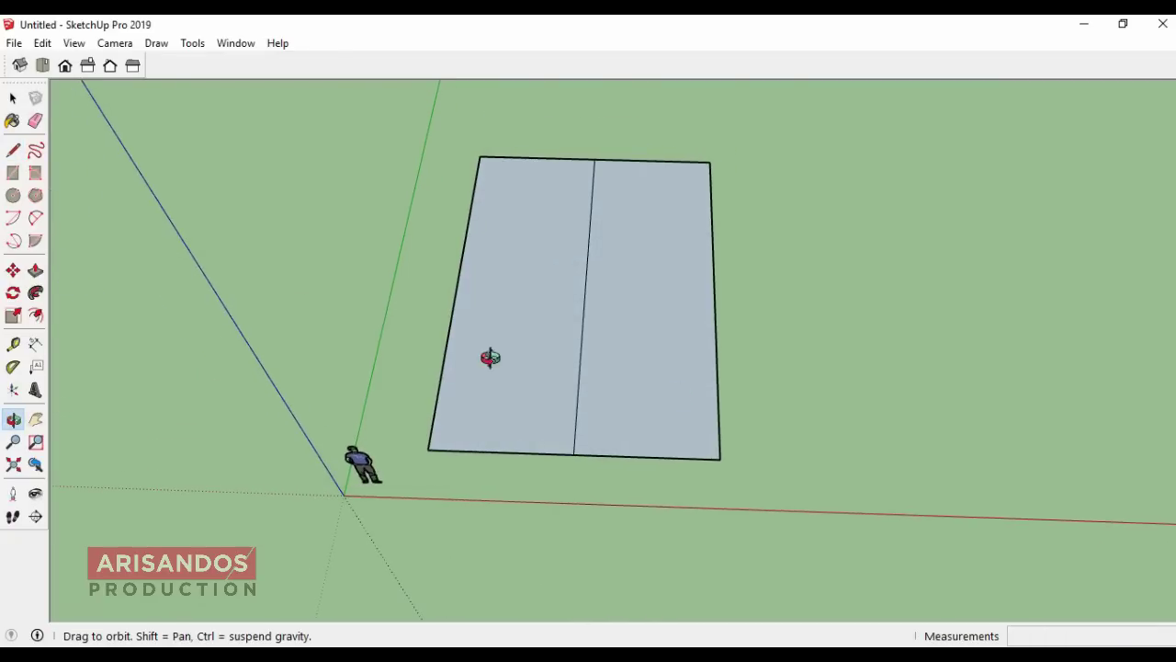
Step: Place two Tape Measure guides across the face, the first 1 m from the bottom edge
{"action": "left_click", "coordinate": [14, 345]}
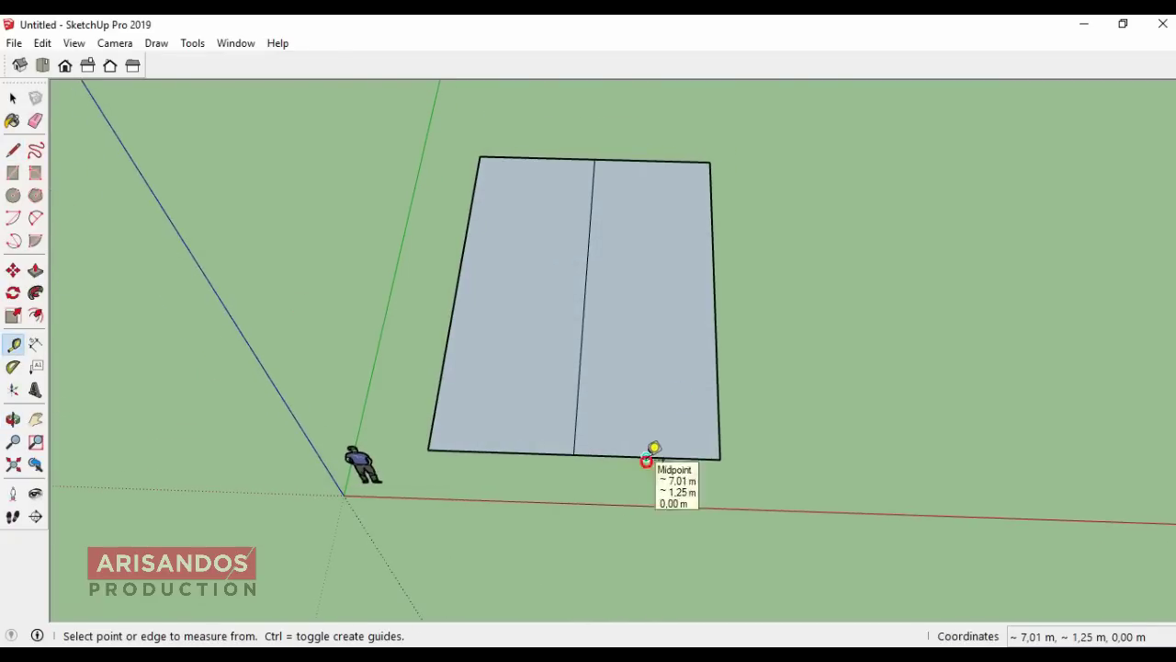
{"action": "left_click", "coordinate": [647, 458]}
{"action": "key", "text": "Return"}
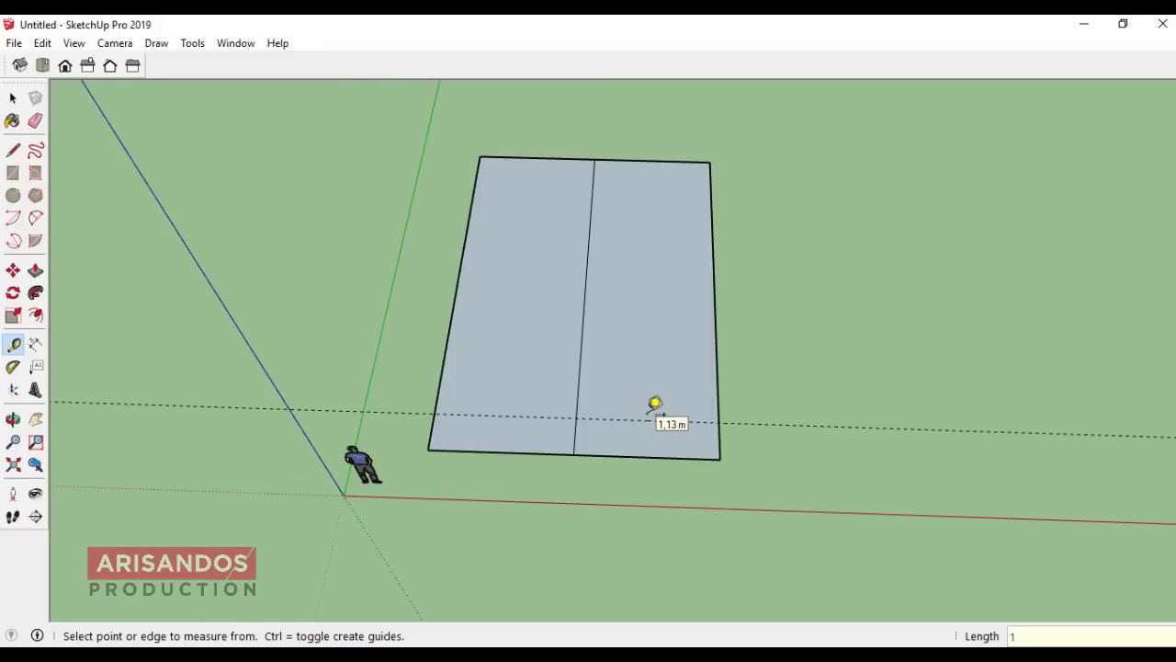
{"action": "left_click", "coordinate": [499, 451]}
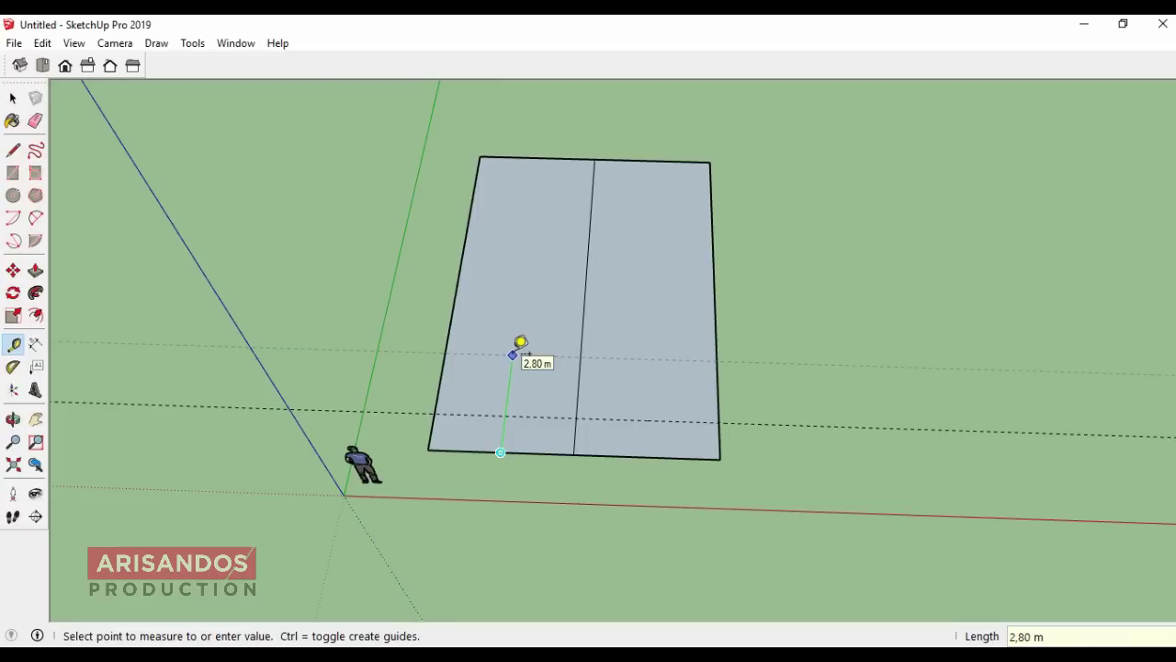
{"action": "key", "text": "Return"}
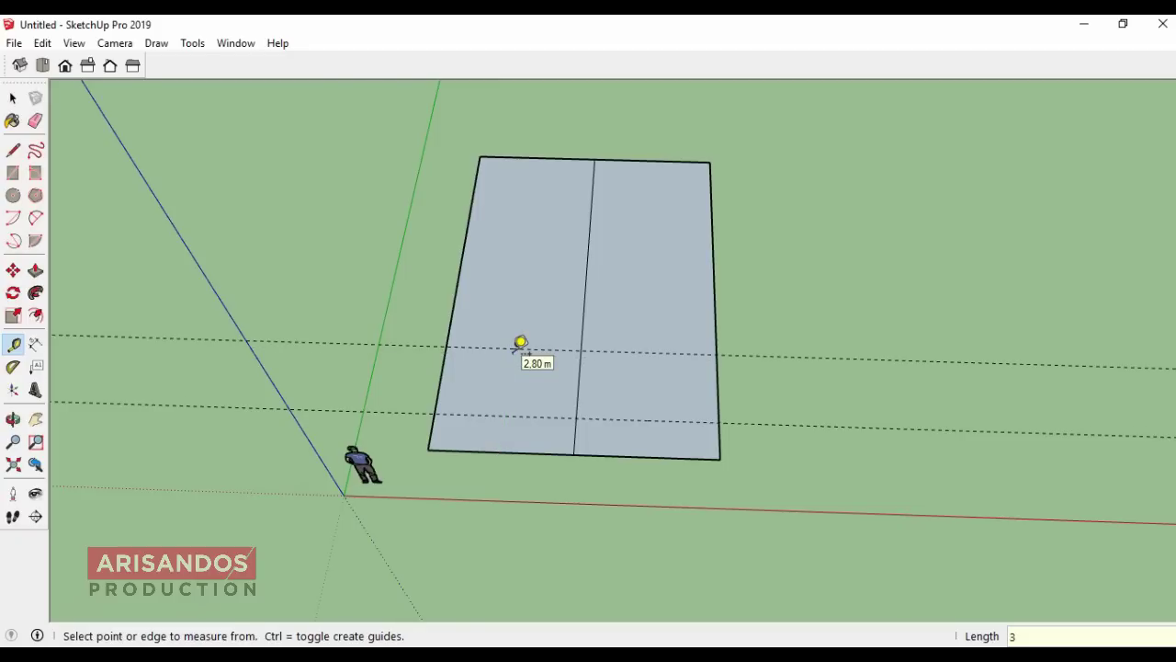
Step: Draw cross lines to the right edge along the lower guide and a new guide 3.5 m above it
{"action": "left_click", "coordinate": [12, 149]}
{"action": "left_click", "coordinate": [576, 416]}
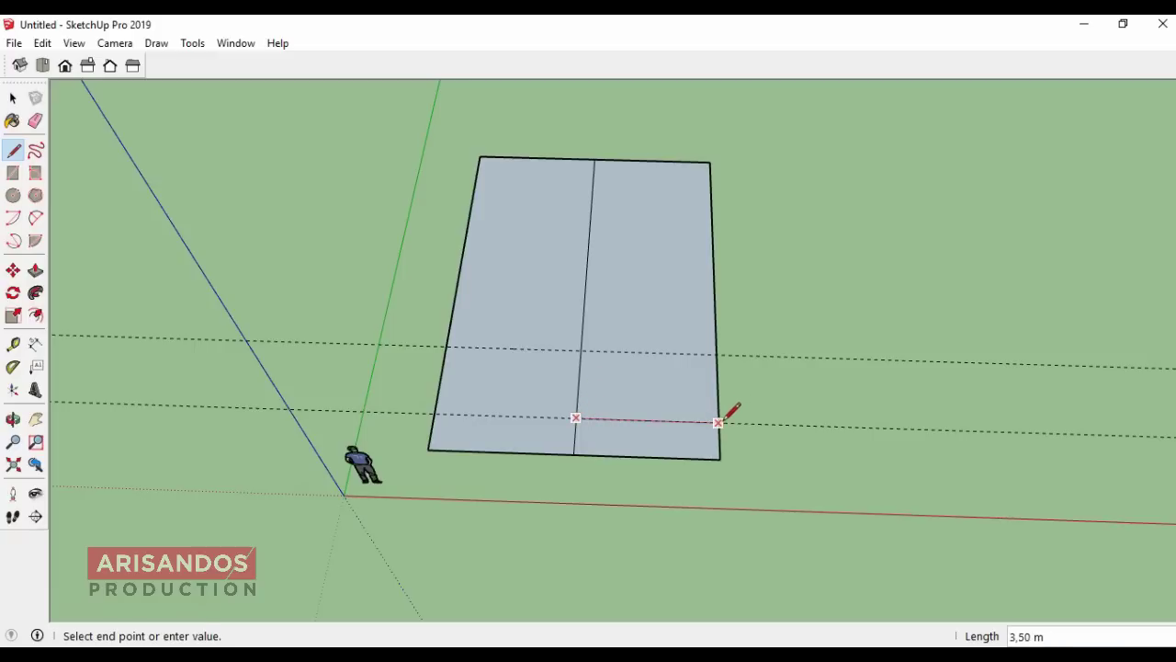
{"action": "left_click", "coordinate": [718, 422]}
{"action": "left_click", "coordinate": [13, 343]}
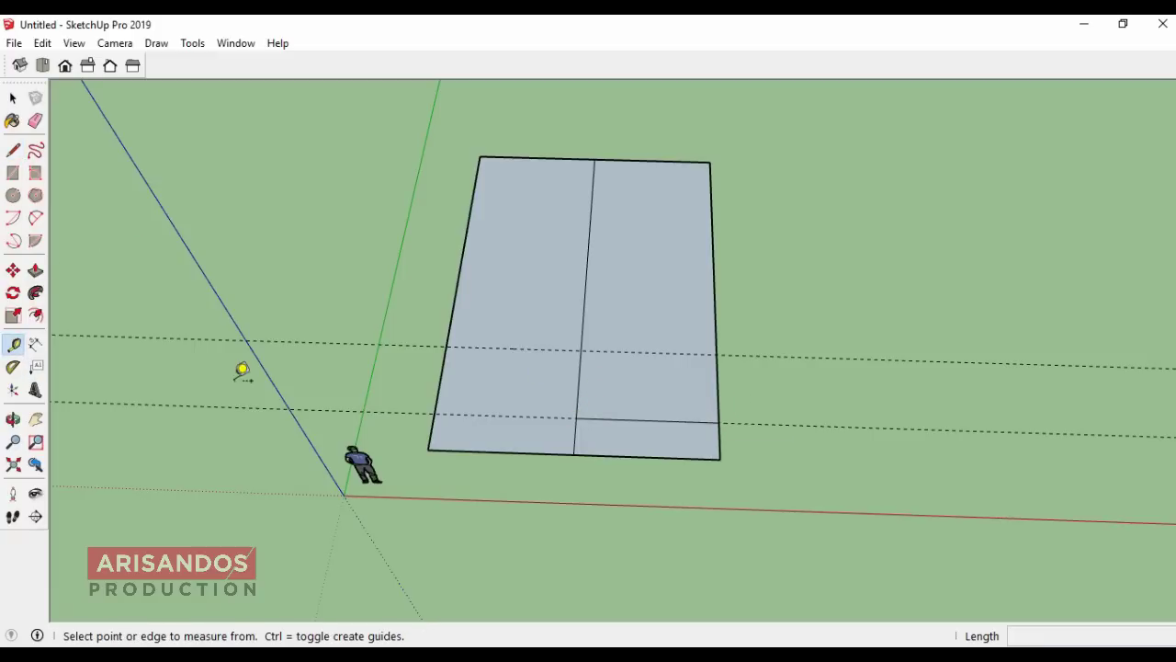
{"action": "left_click", "coordinate": [644, 421]}
{"action": "type", "text": "3,5"}
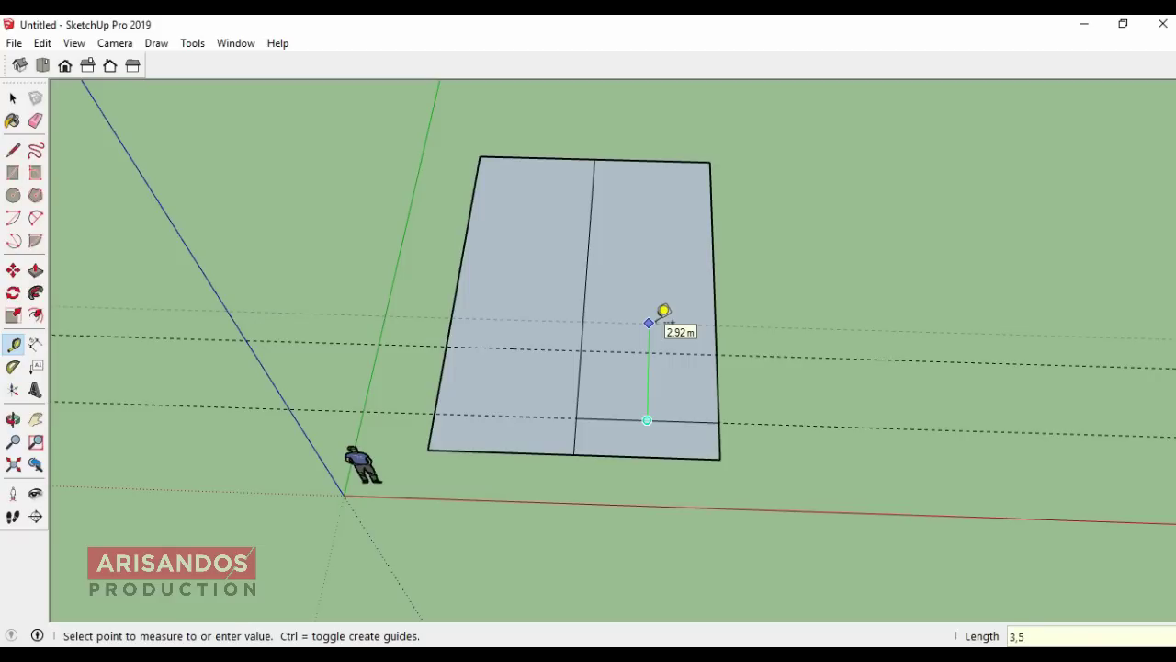
{"action": "key", "text": "Return"}
{"action": "left_click", "coordinate": [13, 149]}
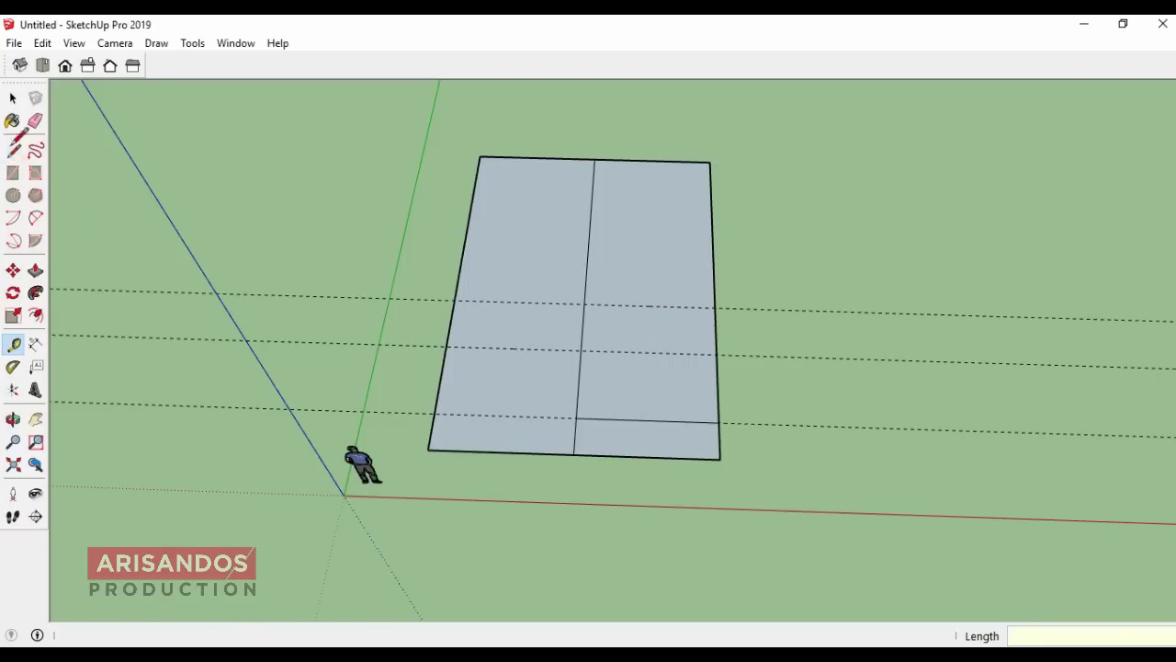
{"action": "left_click", "coordinate": [583, 303]}
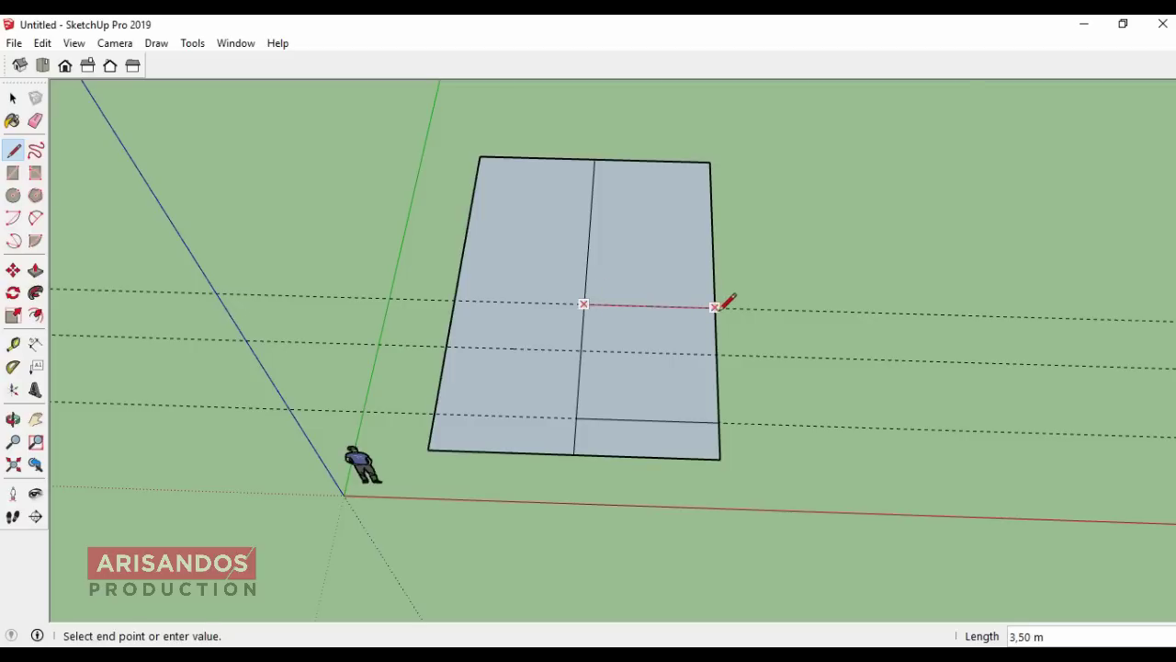
{"action": "left_click", "coordinate": [716, 307]}
Step: In Top view, draw a cross line from the centre line to the left edge along the middle guide
{"action": "left_click", "coordinate": [42, 65]}
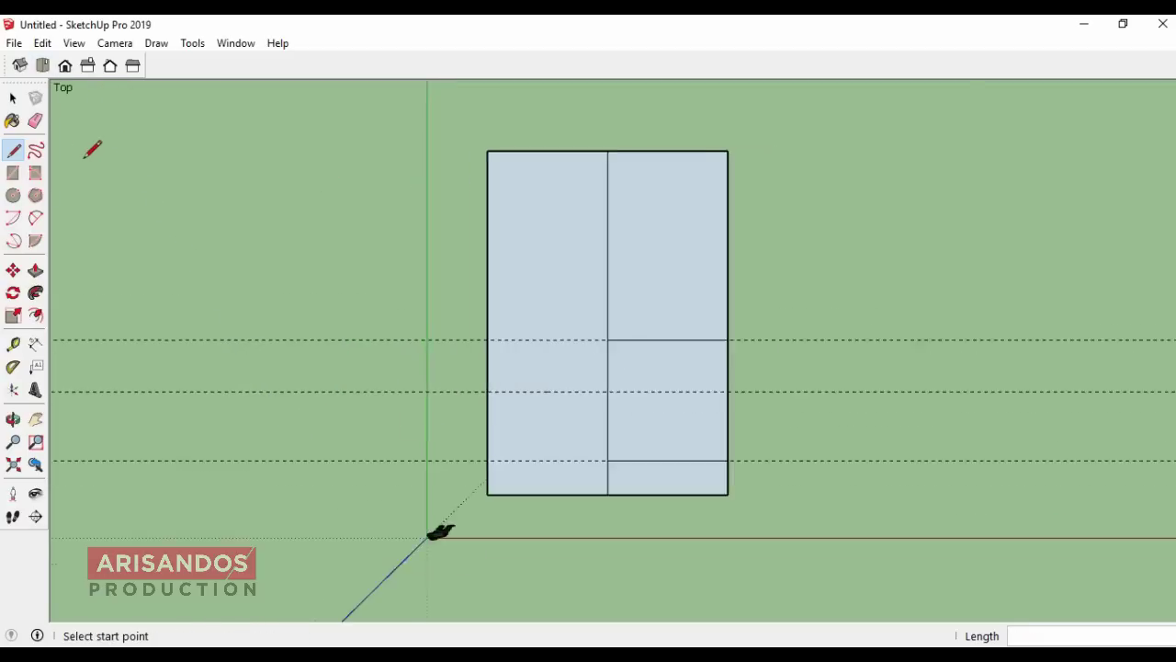
{"action": "scroll", "coordinate": [86, 156], "scroll_direction": "down", "scroll_amount": 1}
{"action": "scroll", "coordinate": [639, 371], "scroll_direction": "up", "scroll_amount": 2}
{"action": "scroll", "coordinate": [689, 351], "scroll_direction": "down", "scroll_amount": 1}
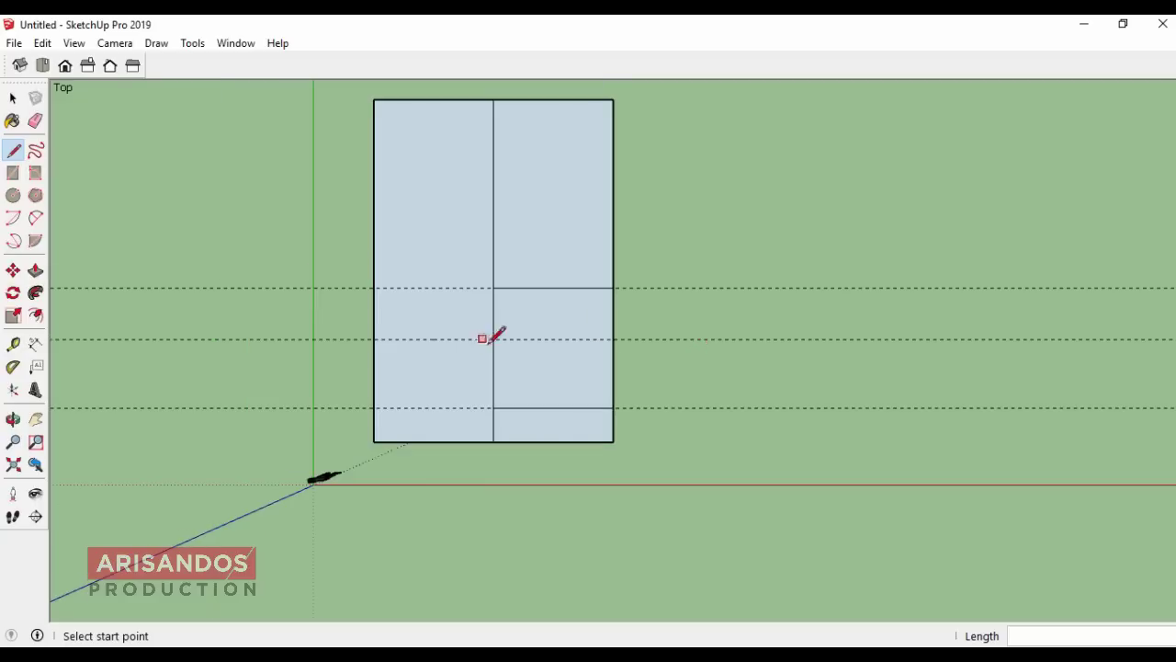
{"action": "left_click", "coordinate": [493, 338]}
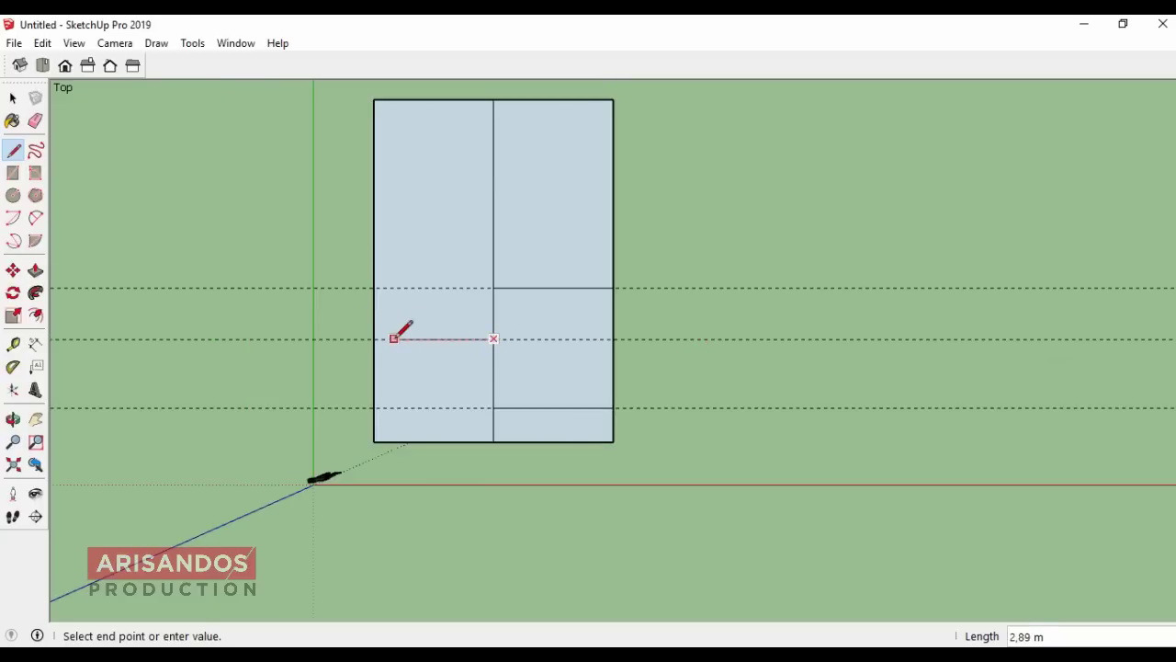
{"action": "left_click", "coordinate": [373, 338]}
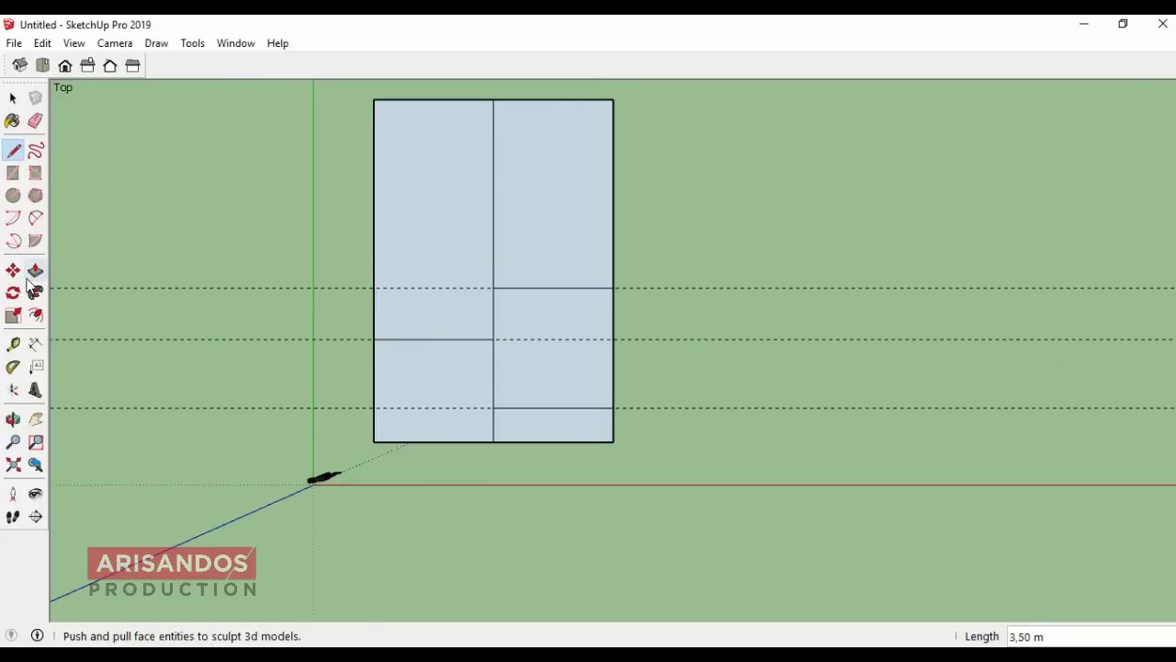
Step: Add a guide 3 m above the upper cross line and draw a divider along it to the right edge
{"action": "left_click", "coordinate": [13, 344]}
{"action": "left_click", "coordinate": [552, 287]}
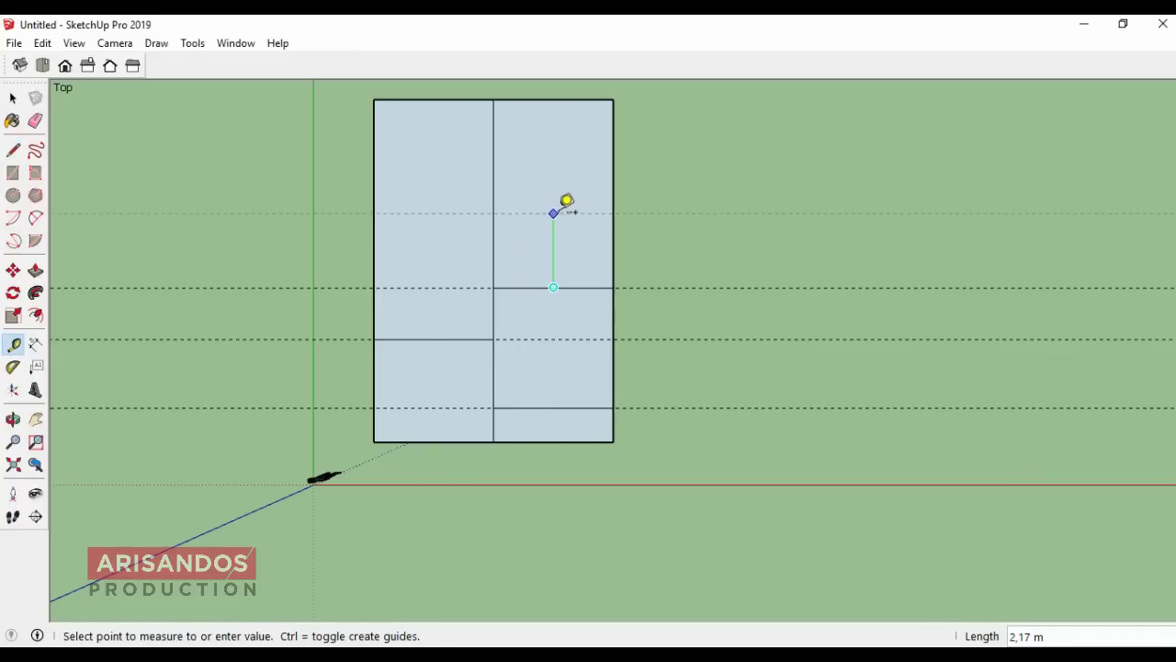
{"action": "type", "text": "3"}
{"action": "key", "text": "Return"}
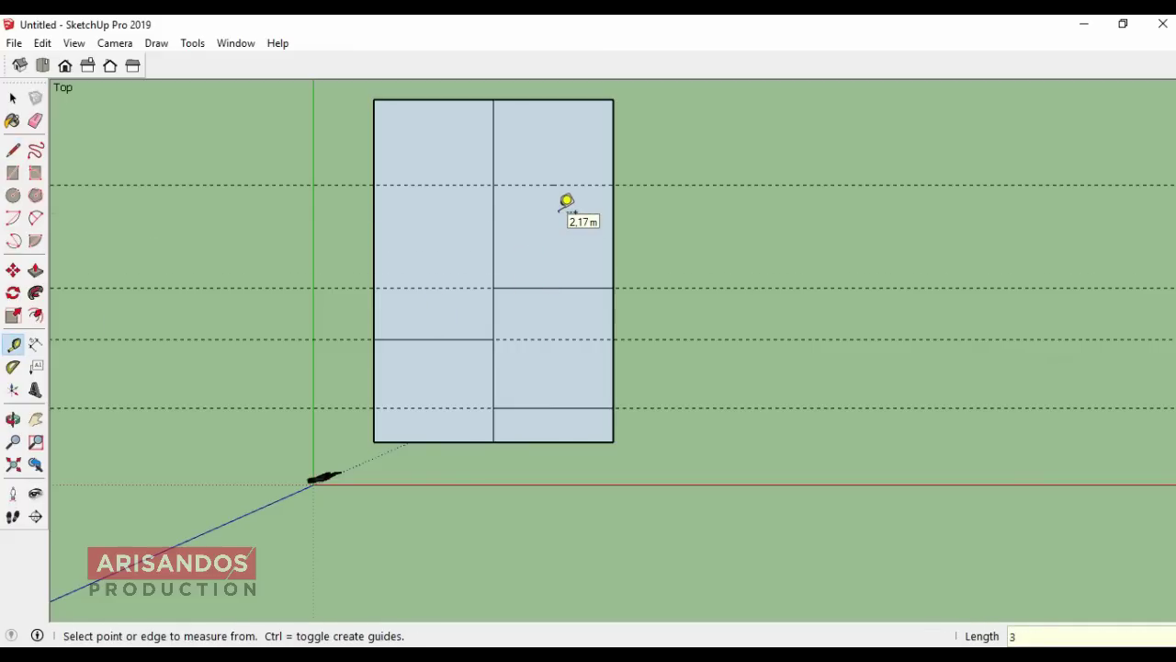
{"action": "left_click", "coordinate": [13, 150]}
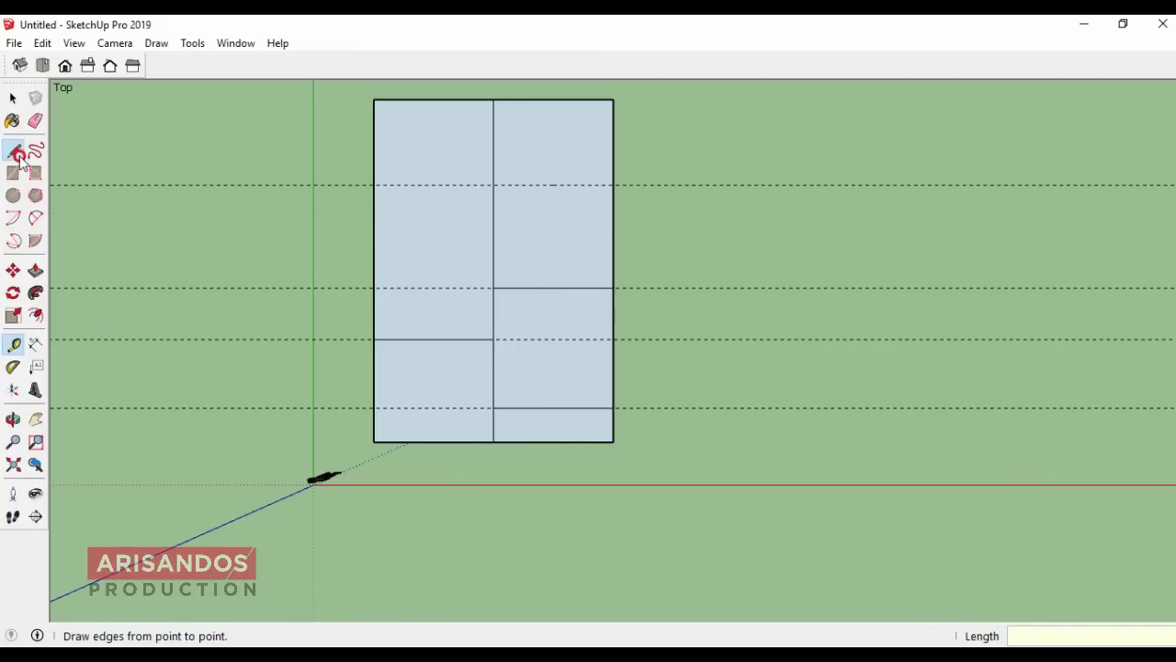
{"action": "left_click", "coordinate": [493, 184]}
{"action": "left_click", "coordinate": [614, 185]}
{"action": "scroll", "coordinate": [616, 184], "scroll_direction": "down", "scroll_amount": 1}
{"action": "scroll", "coordinate": [436, 111], "scroll_direction": "up", "scroll_amount": 2}
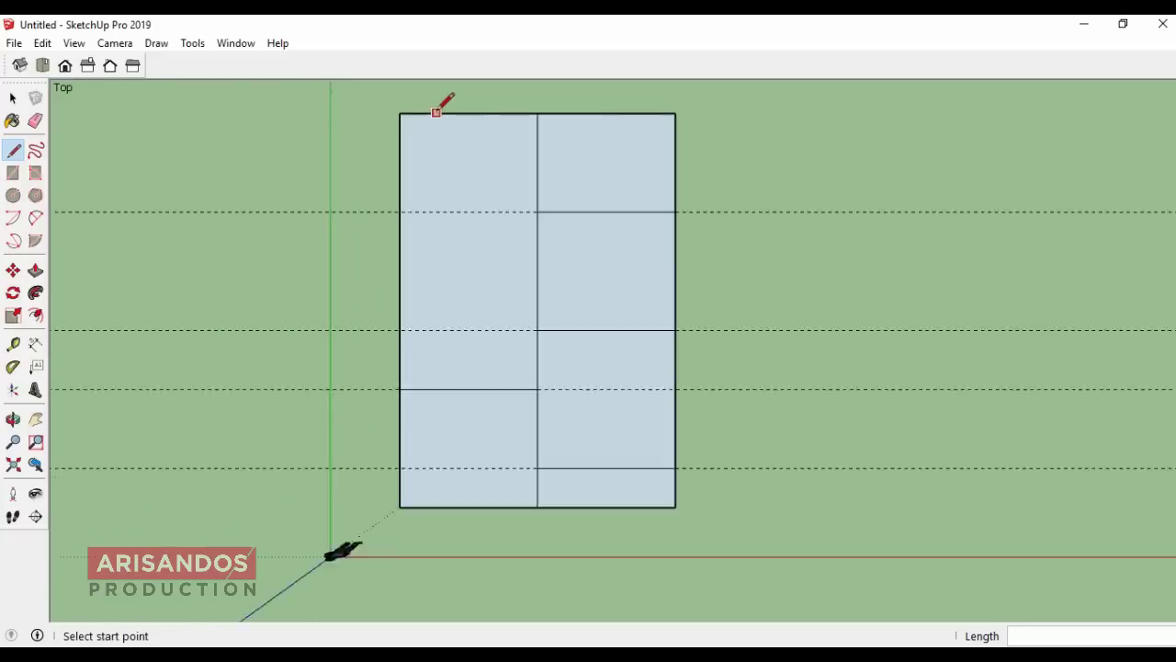
{"action": "scroll", "coordinate": [436, 111], "scroll_direction": "up", "scroll_amount": 1}
Step: Draw a 2,5 by 1,6 room rectangle at the plan's top-left corner
{"action": "left_click", "coordinate": [13, 173]}
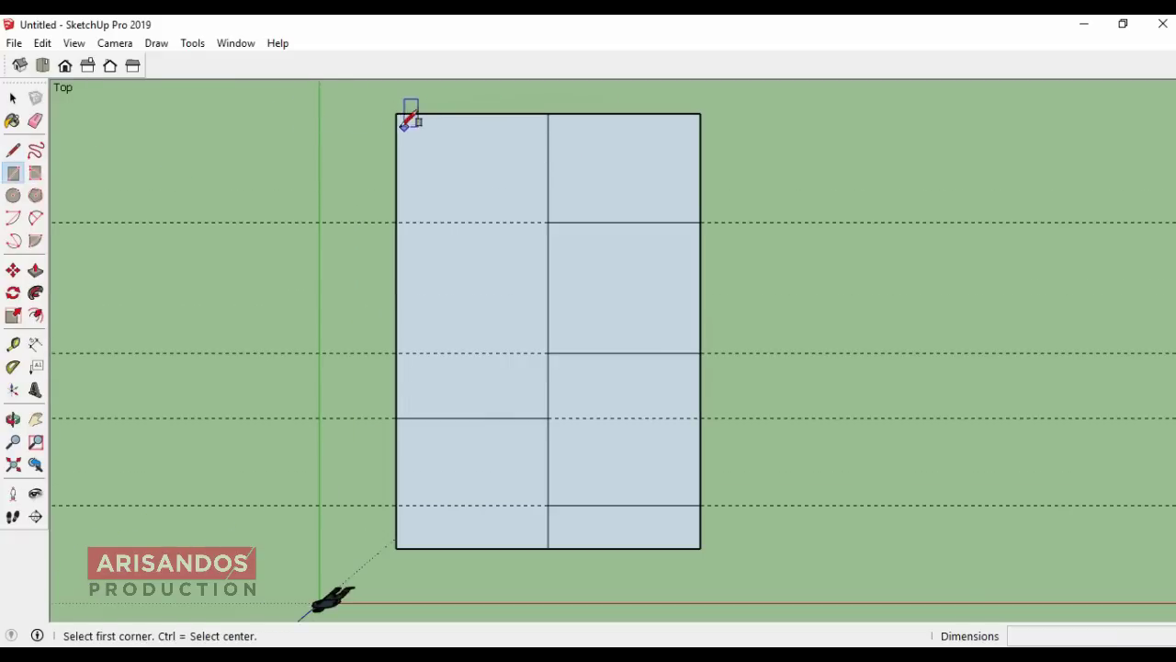
{"action": "left_click", "coordinate": [396, 113]}
{"action": "type", "text": "2,5;1,6"}
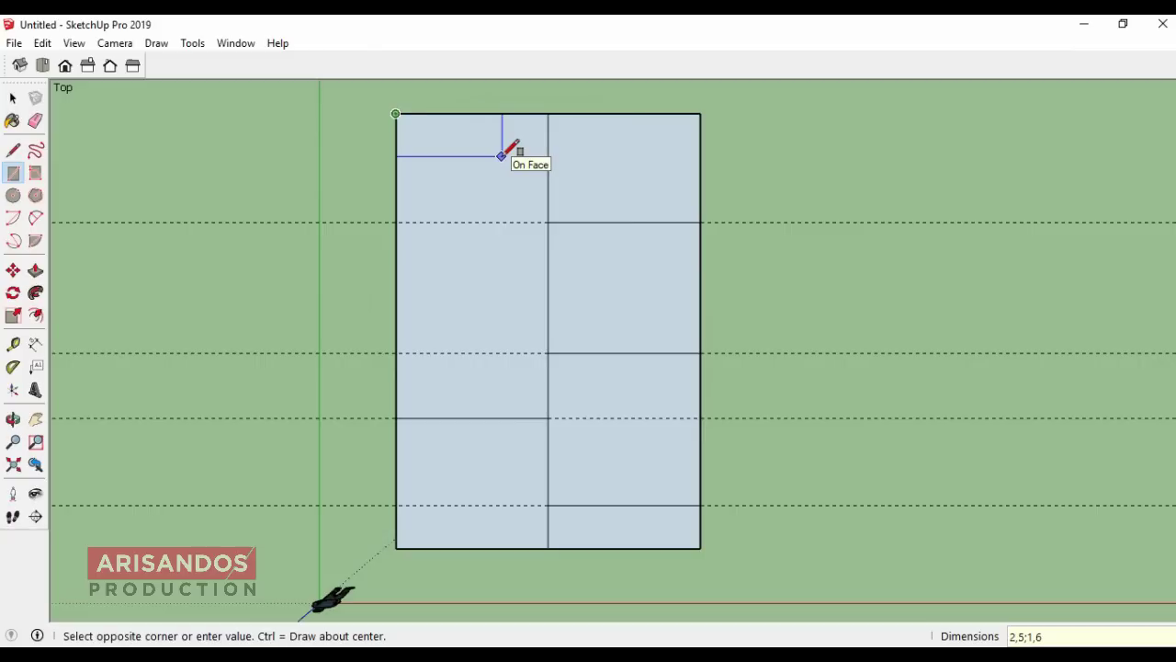
{"action": "key", "text": "Return"}
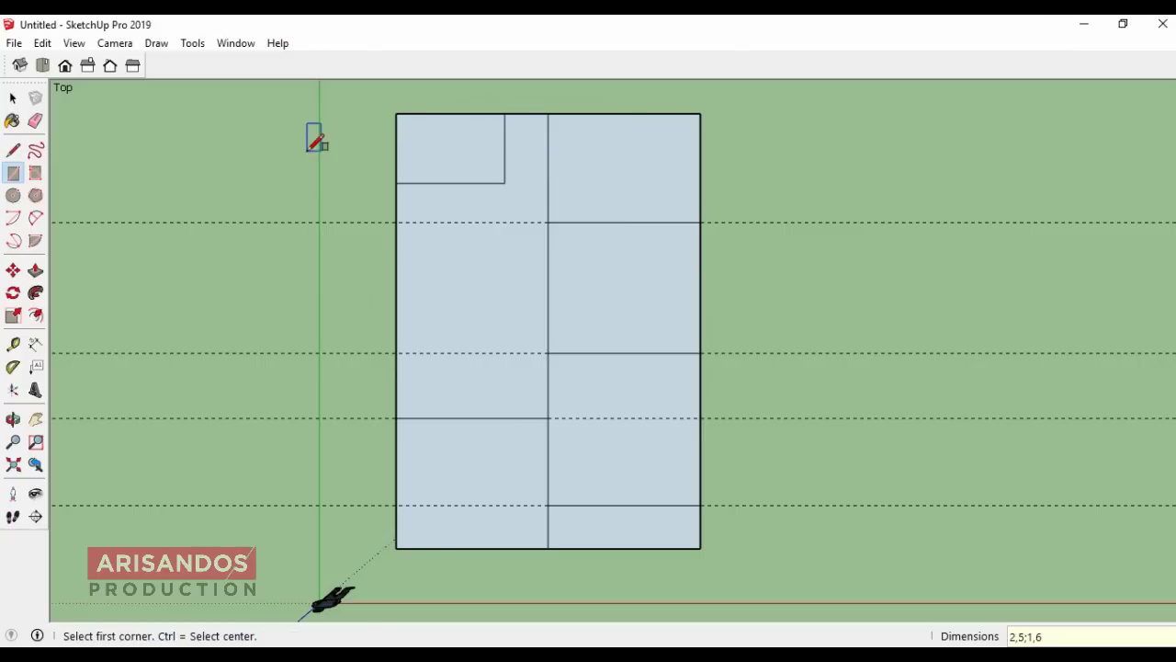
Step: Erase the unneeded edge above the right column
{"action": "left_click", "coordinate": [35, 121]}
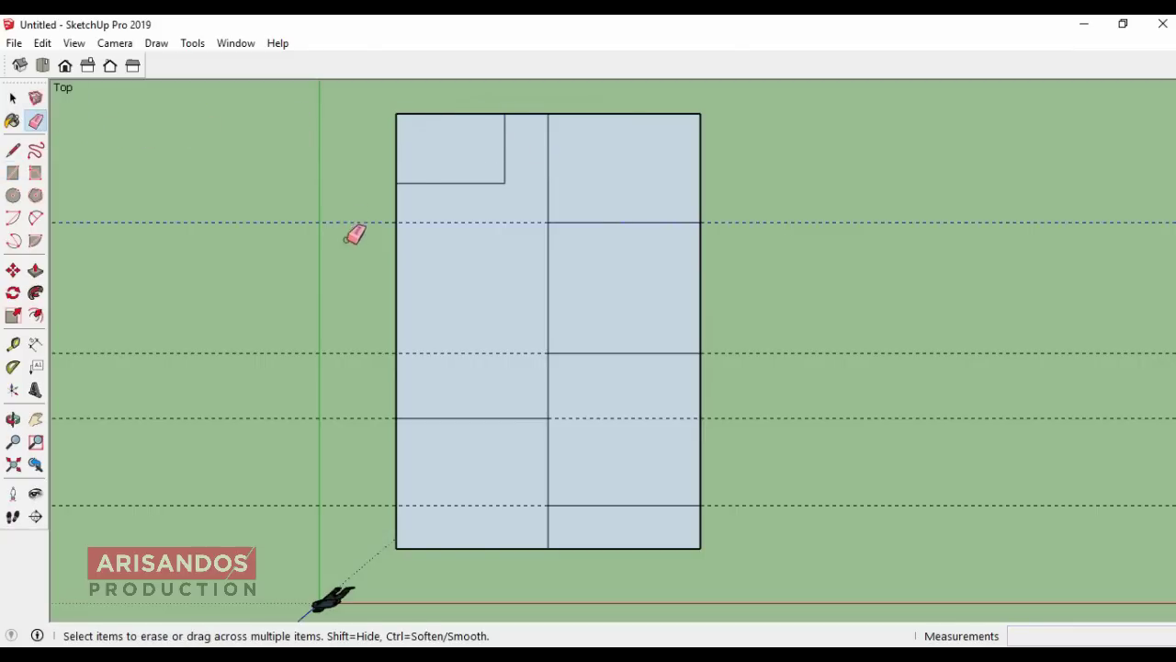
{"action": "scroll", "coordinate": [455, 156], "scroll_direction": "down", "scroll_amount": 1}
{"action": "scroll", "coordinate": [519, 170], "scroll_direction": "up", "scroll_amount": 1}
{"action": "scroll", "coordinate": [528, 161], "scroll_direction": "up", "scroll_amount": 1}
{"action": "left_click", "coordinate": [527, 152]}
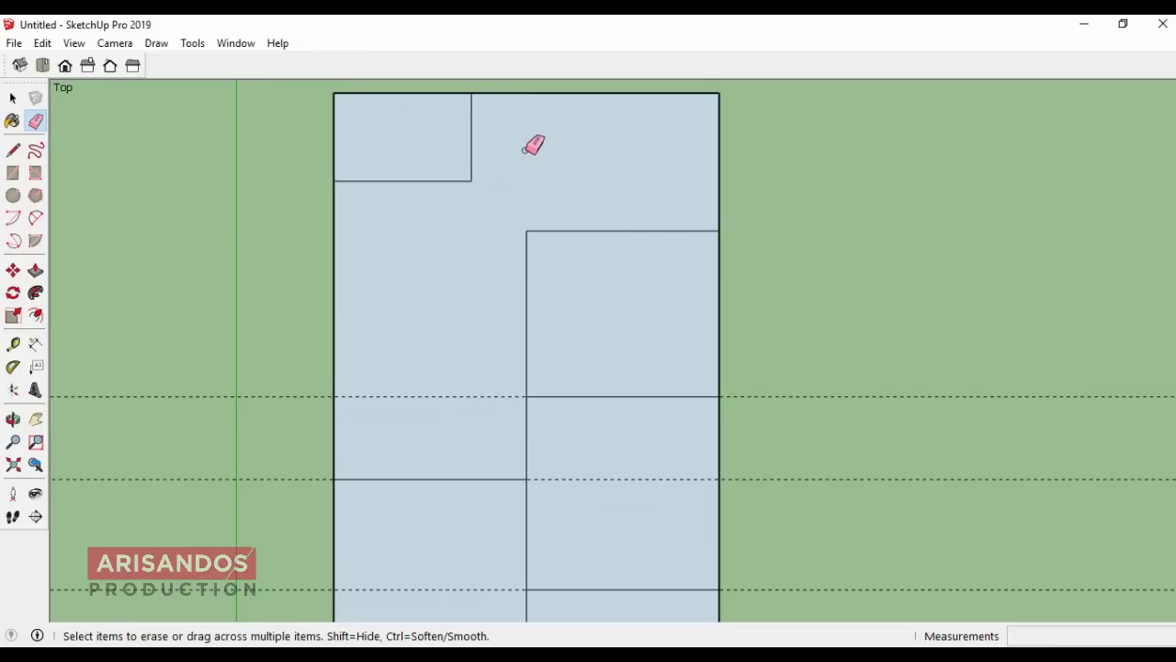
{"action": "scroll", "coordinate": [531, 142], "scroll_direction": "down", "scroll_amount": 2}
{"action": "scroll", "coordinate": [514, 161], "scroll_direction": "down", "scroll_amount": 1}
Step: Delete all guide lines from the plan with Edit > Delete Guides
{"action": "left_click", "coordinate": [42, 43]}
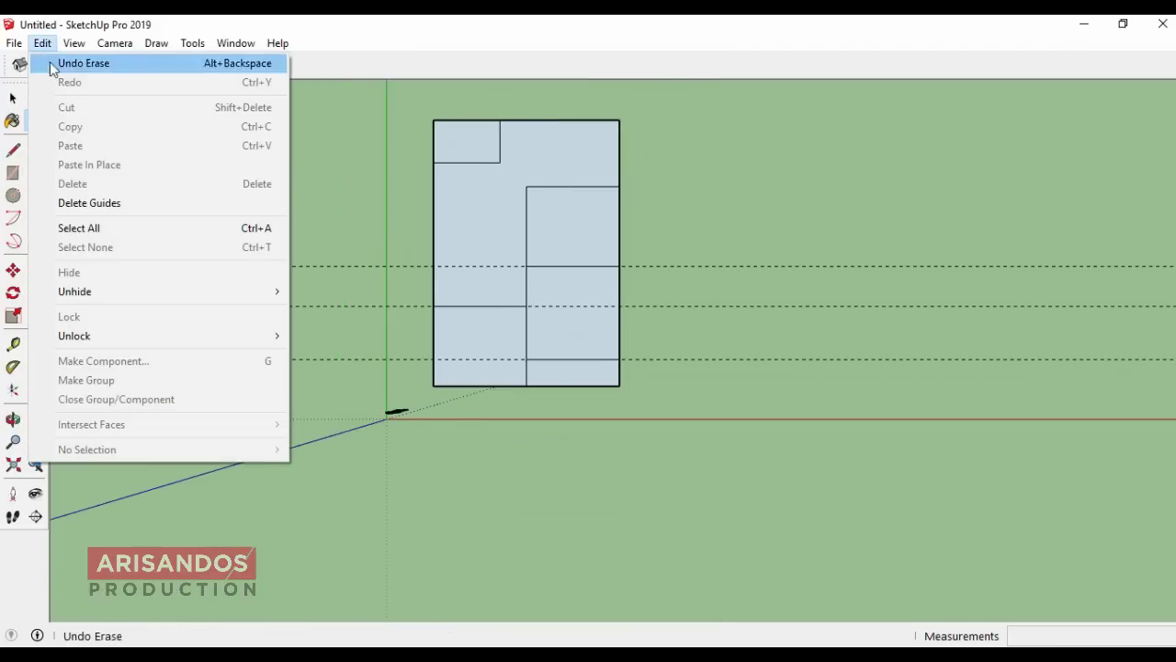
{"action": "left_click", "coordinate": [89, 203]}
{"action": "scroll", "coordinate": [556, 328], "scroll_direction": "up", "scroll_amount": 1}
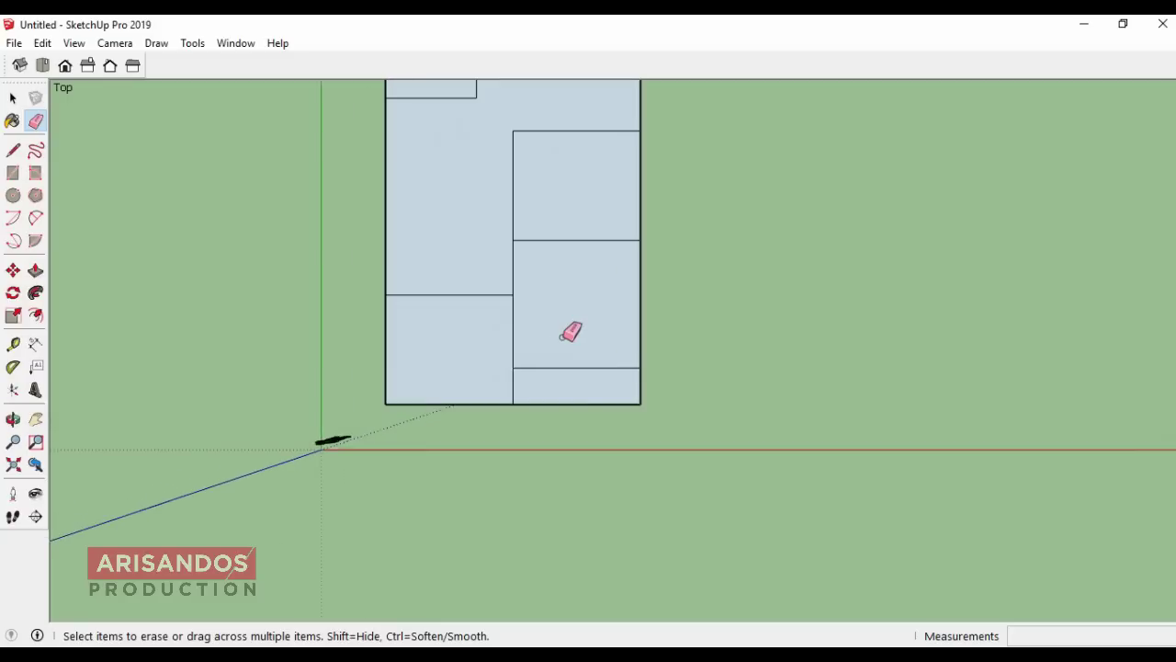
{"action": "scroll", "coordinate": [570, 333], "scroll_direction": "up", "scroll_amount": 1}
{"action": "scroll", "coordinate": [552, 315], "scroll_direction": "down", "scroll_amount": 3}
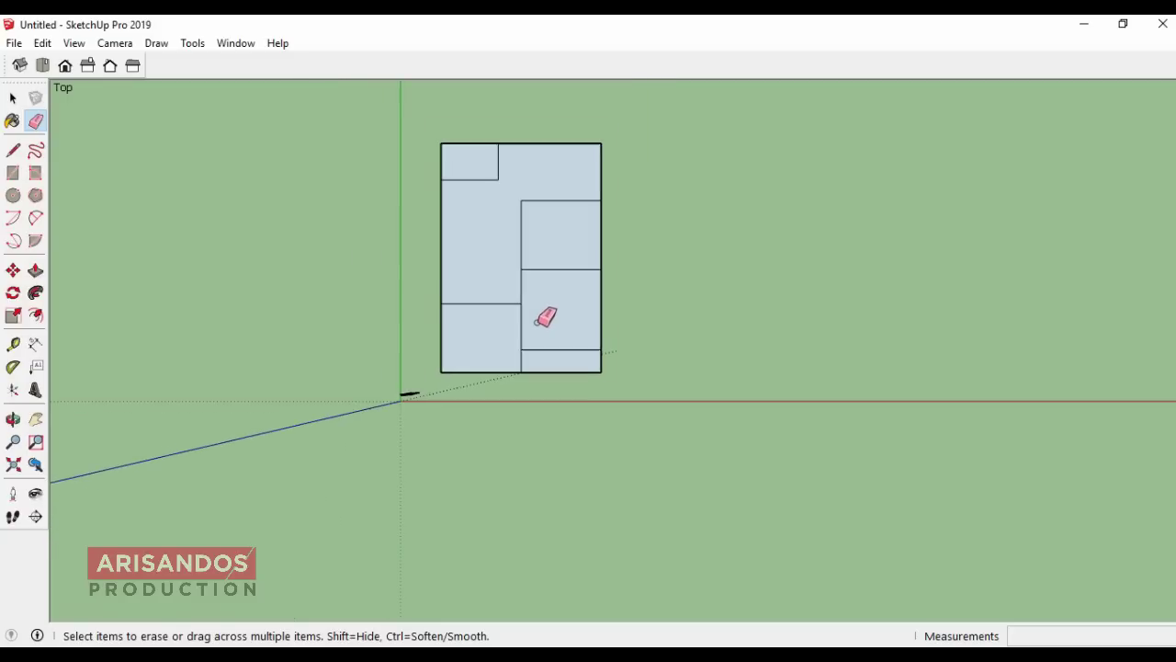
Step: Draw a 3,5 by 1 block starting from the bottom edge's midpoint
{"action": "left_click", "coordinate": [35, 315]}
{"action": "scroll", "coordinate": [420, 359], "scroll_direction": "up", "scroll_amount": 1}
{"action": "scroll", "coordinate": [538, 349], "scroll_direction": "up", "scroll_amount": 1}
{"action": "scroll", "coordinate": [537, 370], "scroll_direction": "up", "scroll_amount": 1}
{"action": "scroll", "coordinate": [539, 370], "scroll_direction": "up", "scroll_amount": 1}
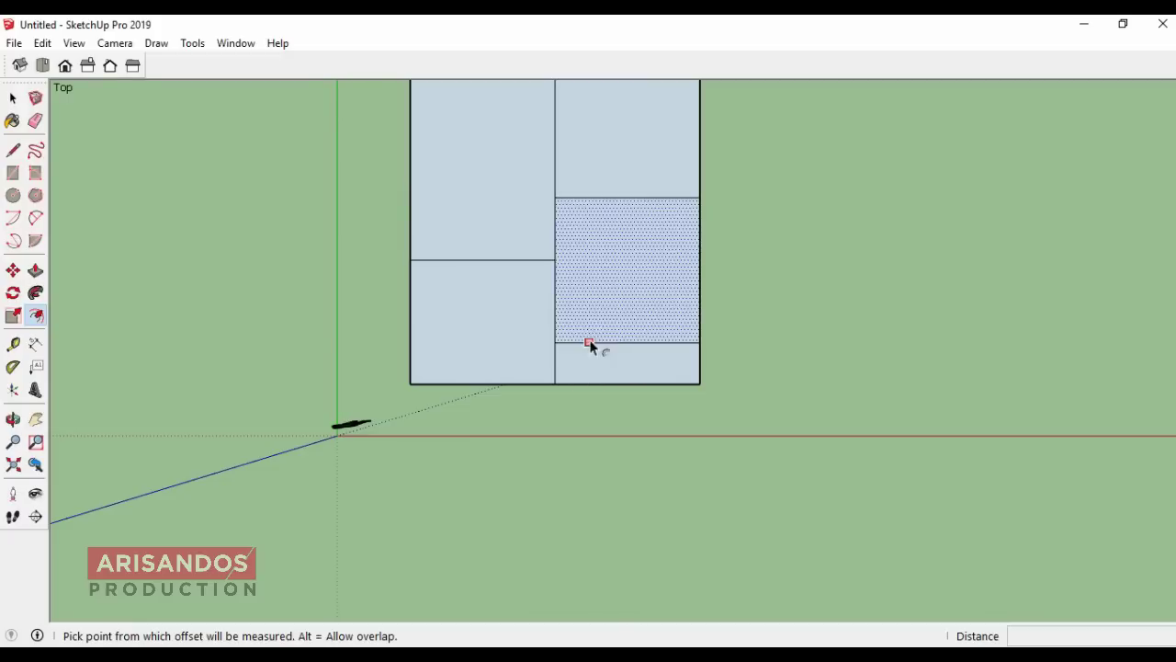
{"action": "scroll", "coordinate": [150, 157], "scroll_direction": "down", "scroll_amount": 1}
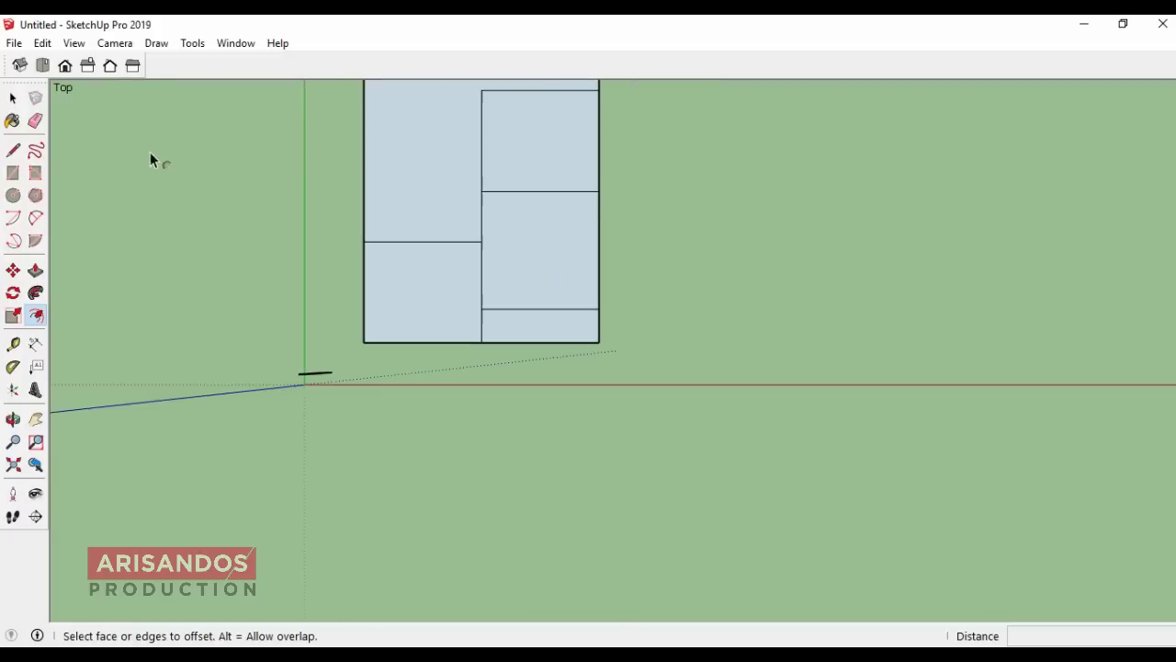
{"action": "left_click", "coordinate": [13, 173]}
{"action": "scroll", "coordinate": [491, 331], "scroll_direction": "up", "scroll_amount": 2}
{"action": "left_click", "coordinate": [455, 341]}
{"action": "type", "text": "3,5;"}
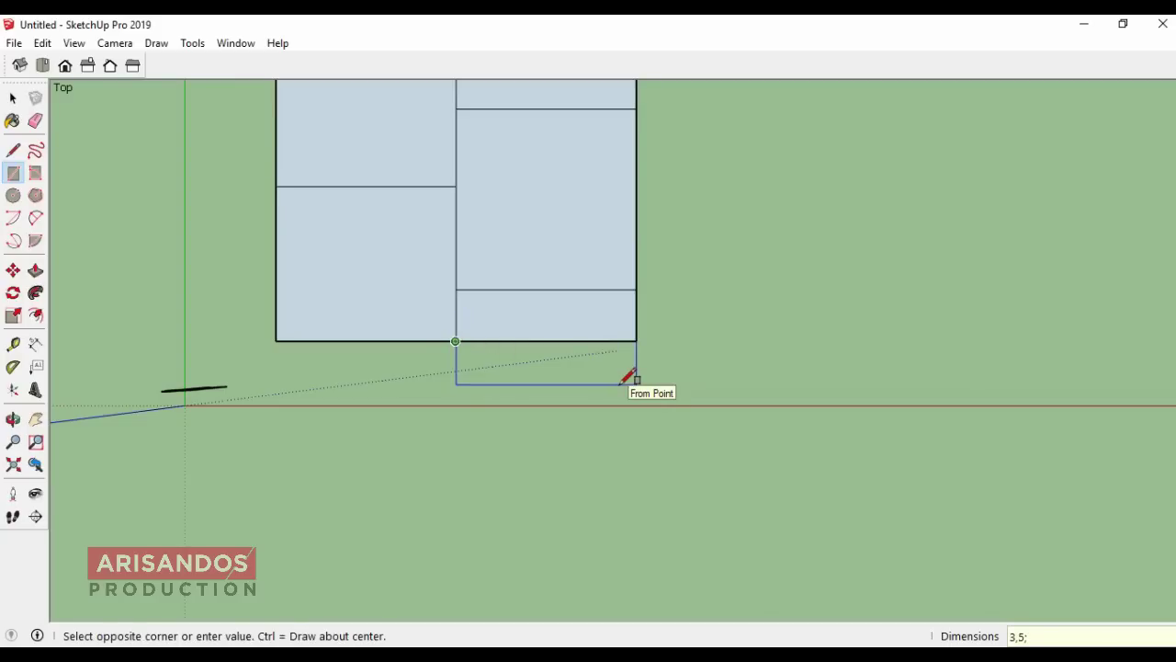
{"action": "type", "text": "1"}
{"action": "key", "text": "Return"}
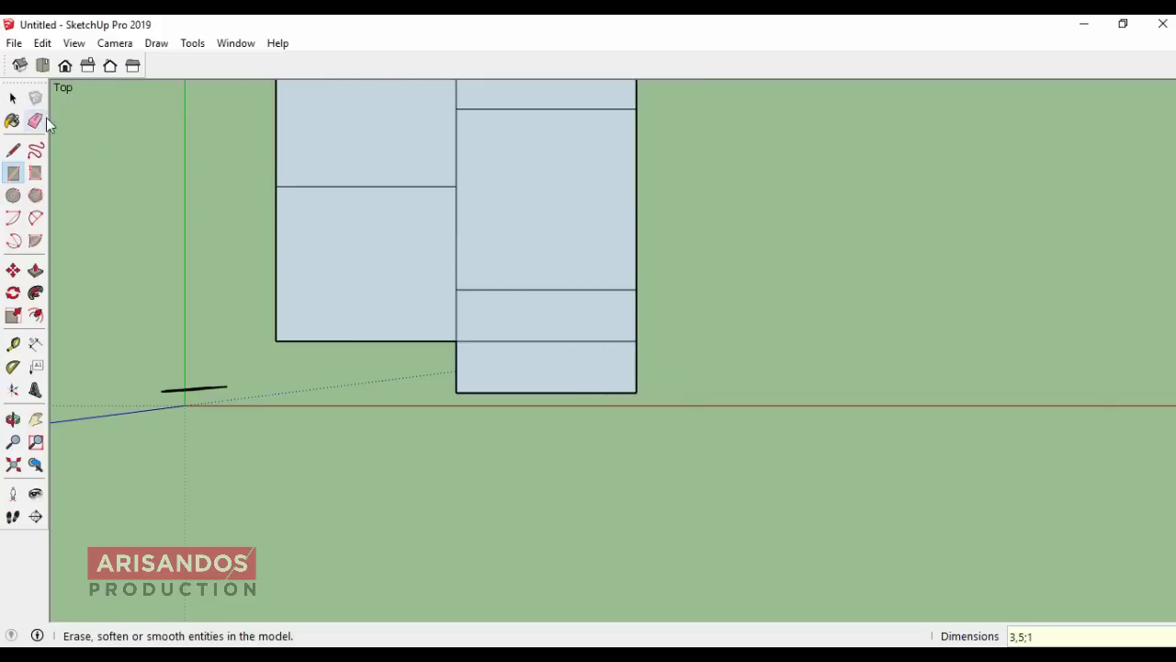
Step: Erase the leftover edge inside the right column and reframe the plan lower in view
{"action": "left_click", "coordinate": [40, 120]}
{"action": "left_click", "coordinate": [533, 341]}
{"action": "scroll", "coordinate": [533, 341], "scroll_direction": "down", "scroll_amount": 1}
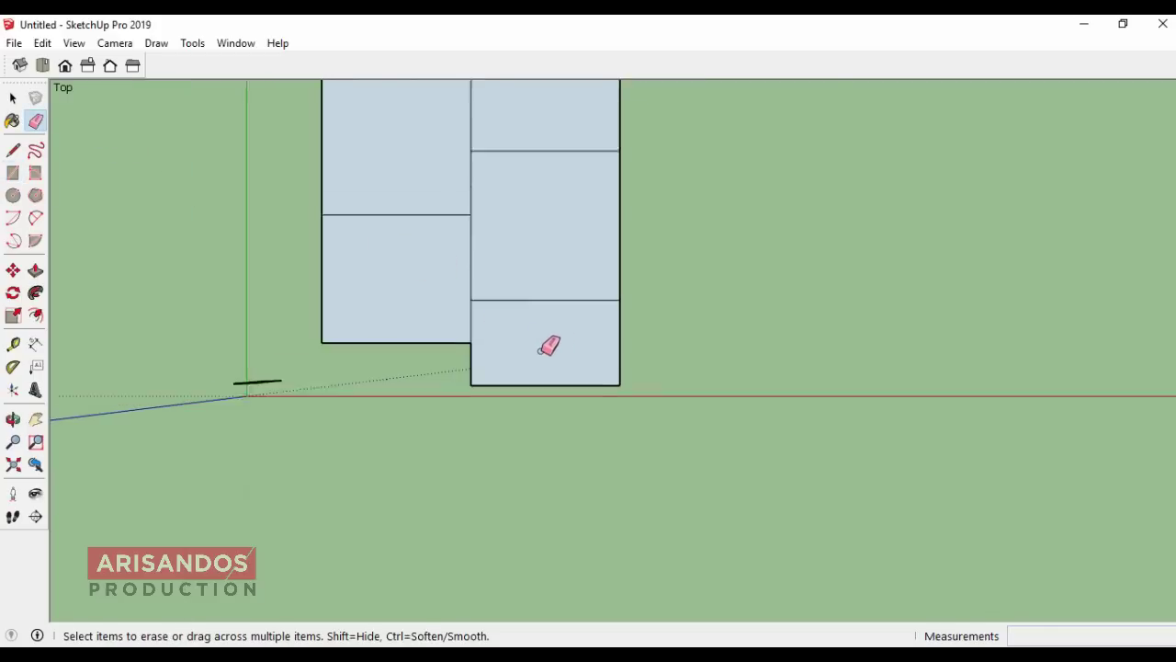
{"action": "scroll", "coordinate": [538, 344], "scroll_direction": "down", "scroll_amount": 1}
{"action": "scroll", "coordinate": [550, 346], "scroll_direction": "down", "scroll_amount": 2}
{"action": "scroll", "coordinate": [499, 262], "scroll_direction": "up", "scroll_amount": 1}
{"action": "scroll", "coordinate": [487, 266], "scroll_direction": "up", "scroll_amount": 2}
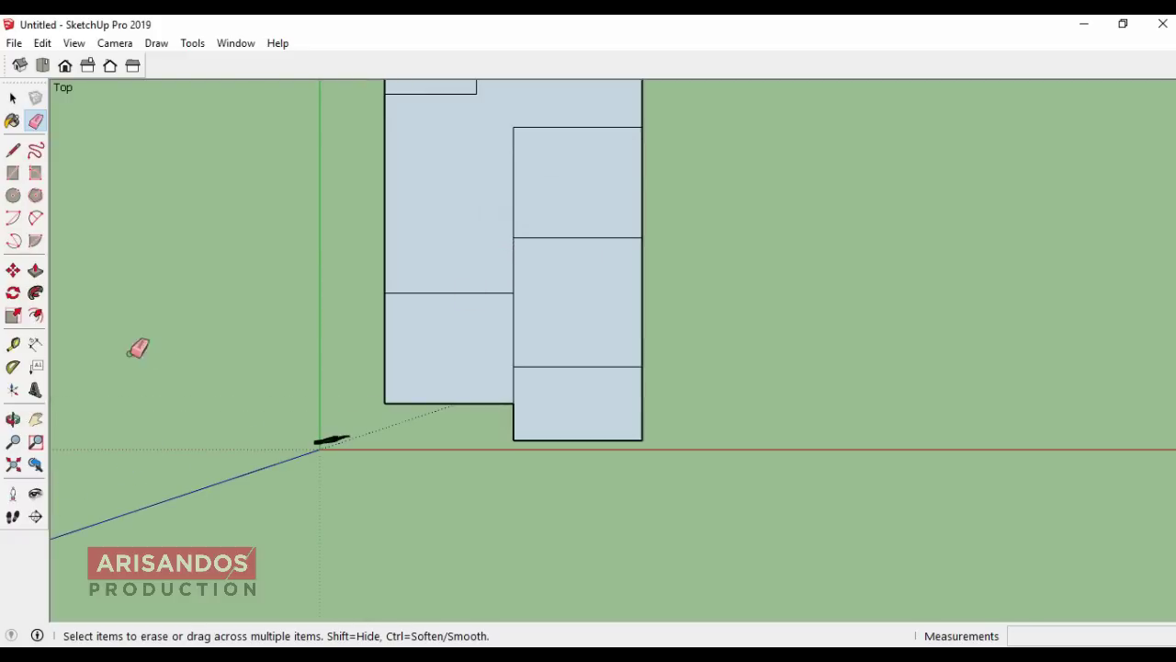
{"action": "left_click", "coordinate": [35, 419]}
{"action": "left_click_drag", "start_coordinate": [559, 203], "coordinate": [573, 318]}
{"action": "scroll", "coordinate": [575, 312], "scroll_direction": "up", "scroll_amount": 1}
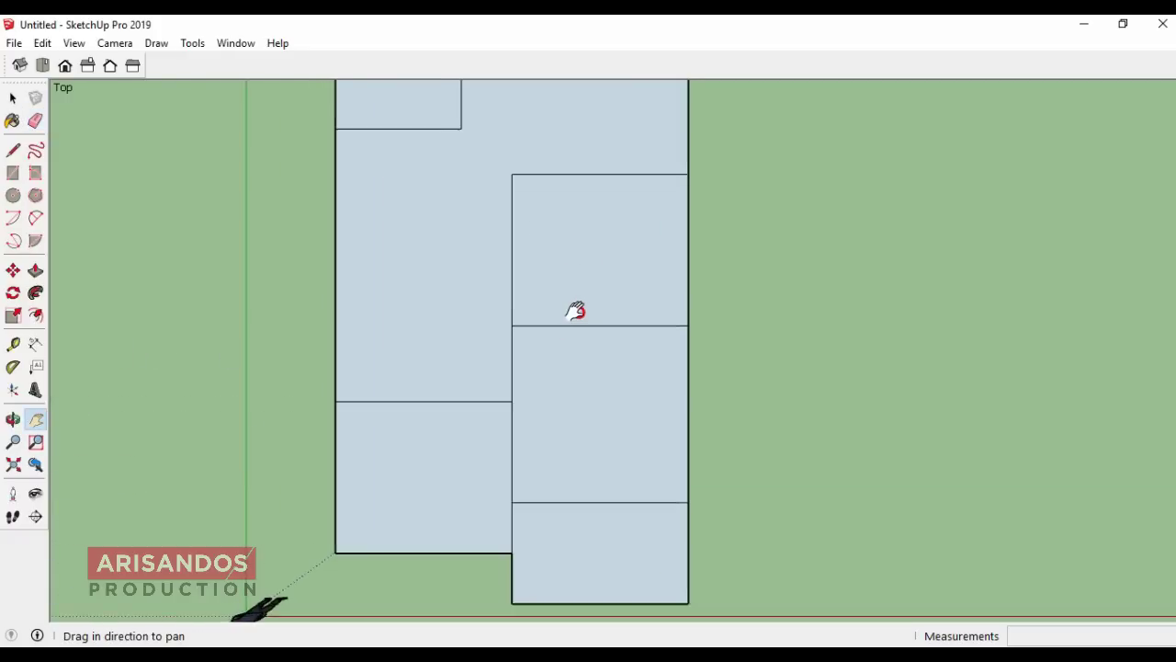
{"action": "scroll", "coordinate": [580, 306], "scroll_direction": "down", "scroll_amount": 1}
{"action": "scroll", "coordinate": [580, 306], "scroll_direction": "down", "scroll_amount": 1}
Step: Set the model's length units to centimetres in Model Info > Units
{"action": "left_click", "coordinate": [36, 315]}
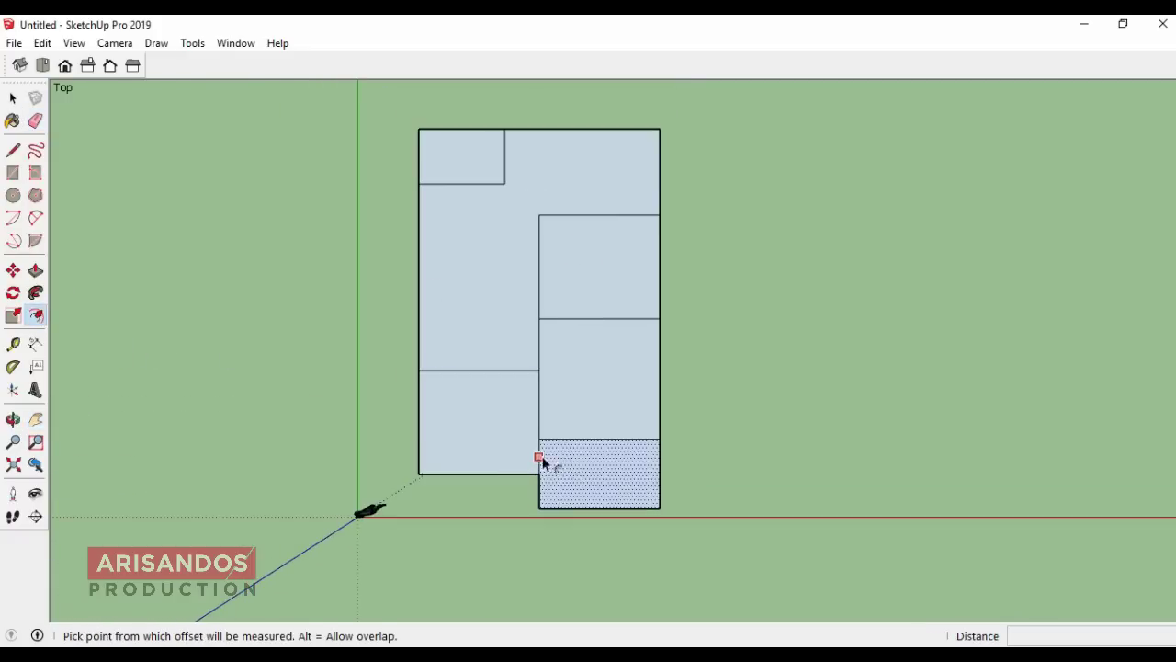
{"action": "left_click", "coordinate": [13, 98]}
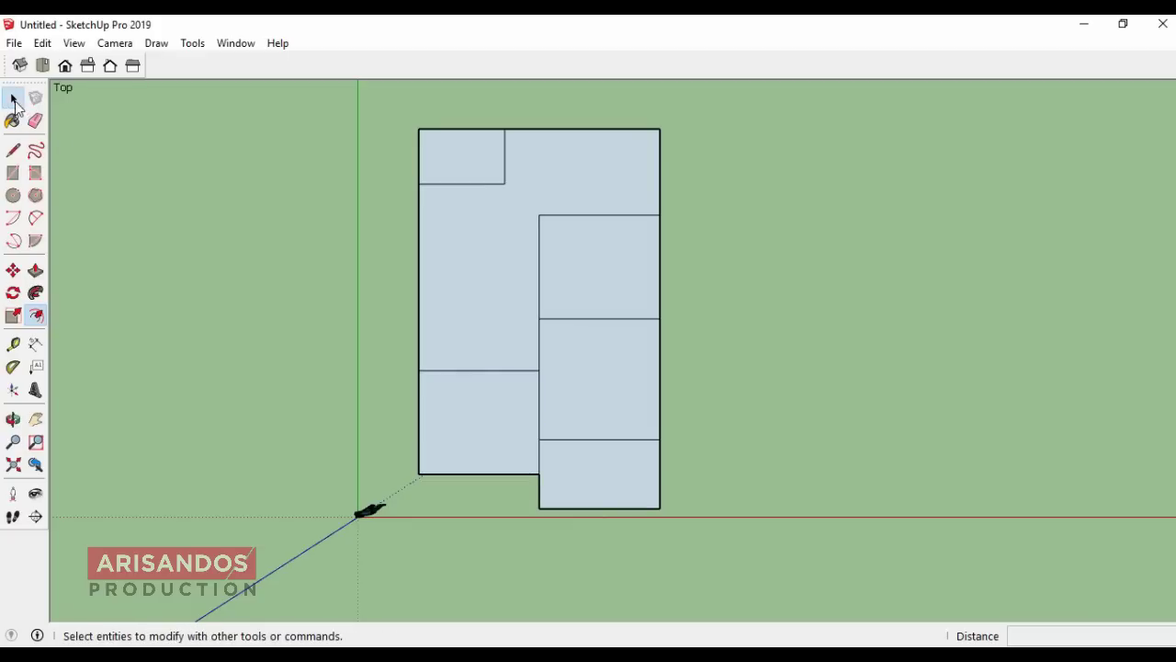
{"action": "left_click", "coordinate": [235, 43]}
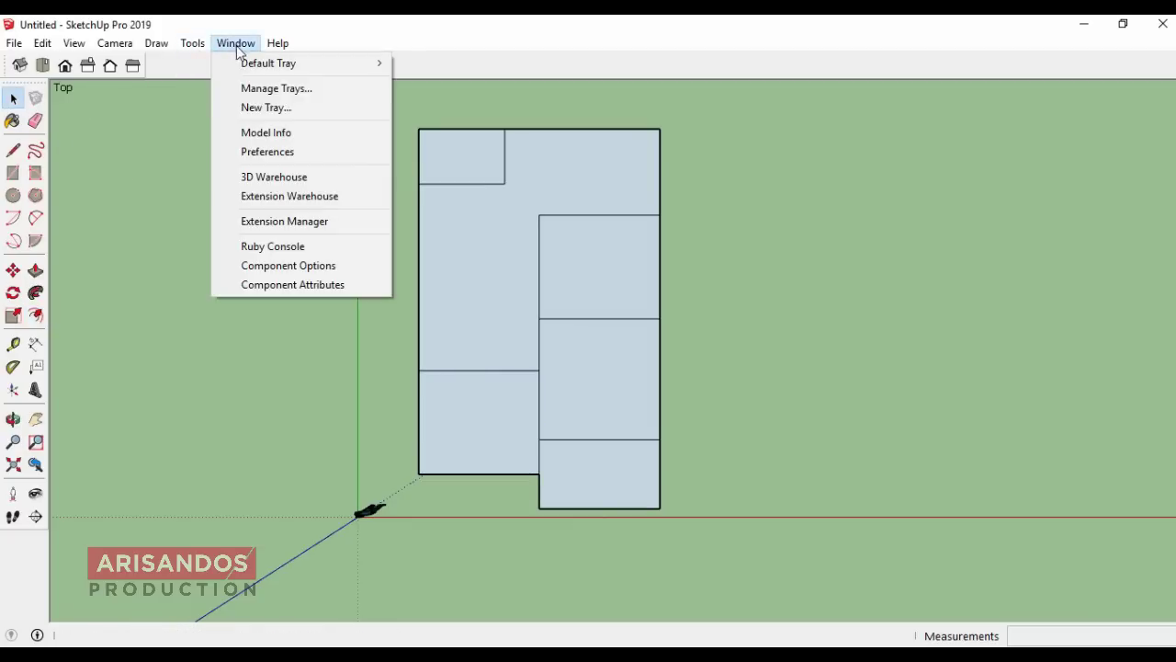
{"action": "left_click", "coordinate": [267, 133]}
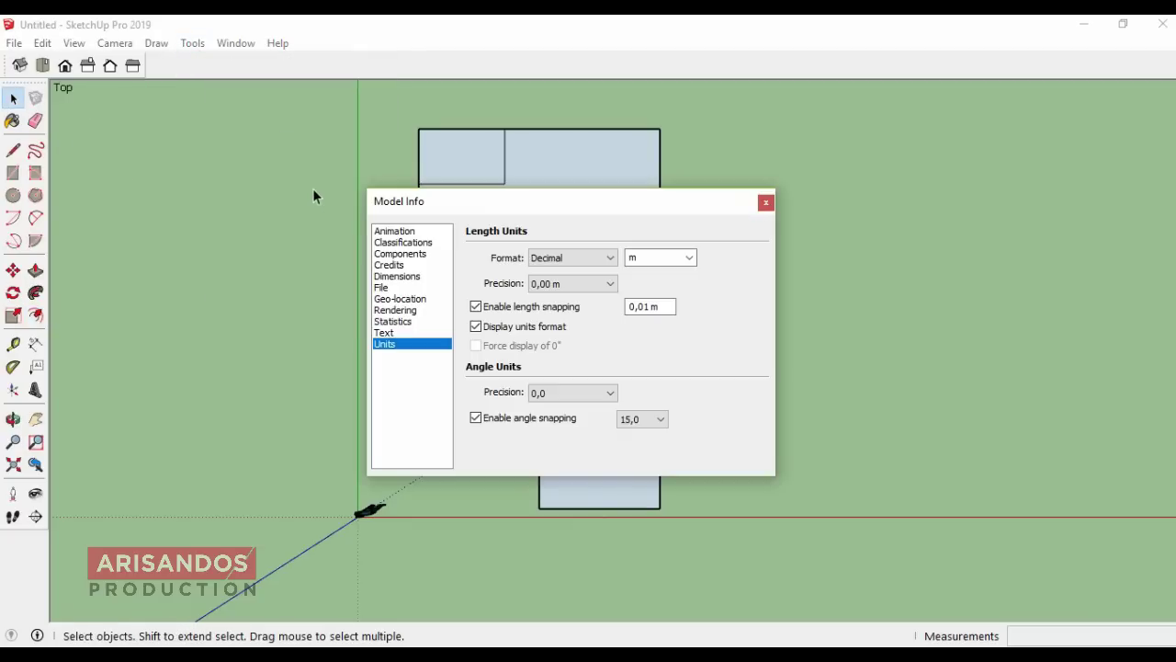
{"action": "left_click", "coordinate": [687, 260]}
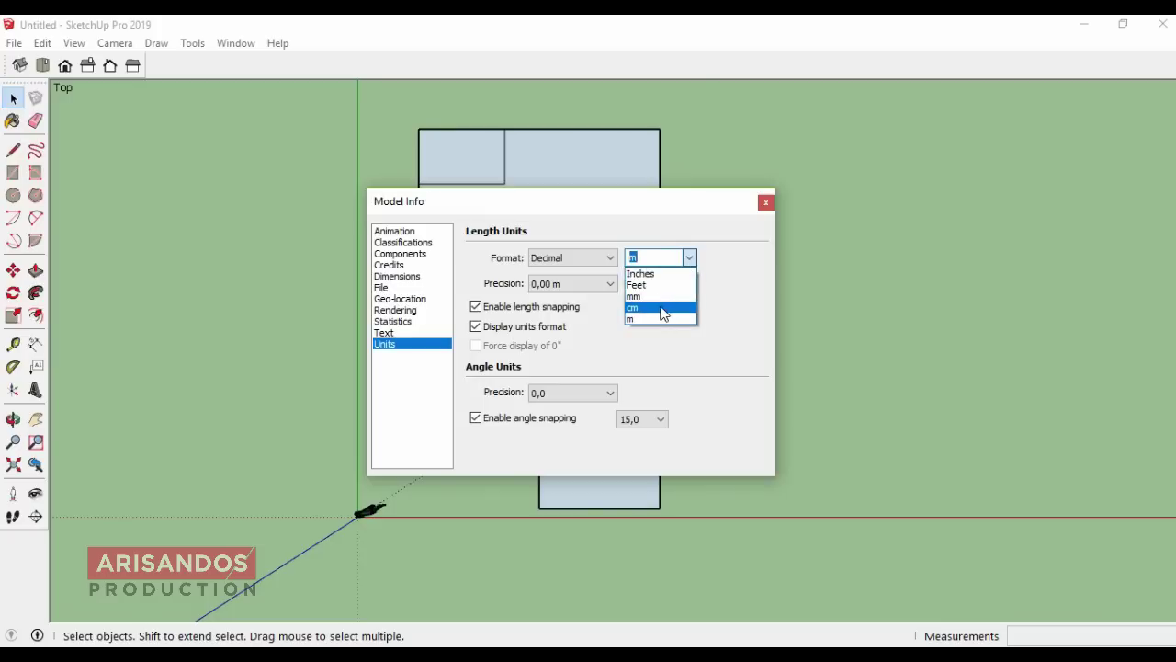
{"action": "left_click", "coordinate": [659, 311]}
{"action": "left_click", "coordinate": [766, 203]}
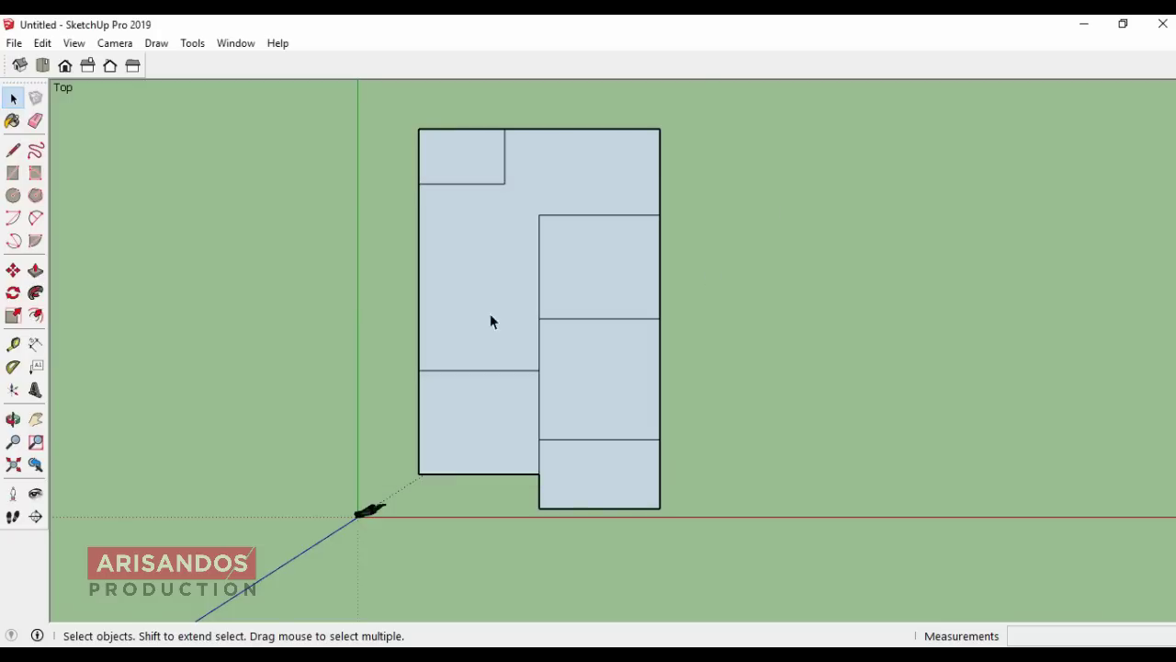
Step: Offset 15 cm inward on the bottom-left, top-left, upper-right, middle-right and central L-shaped rooms
{"action": "left_click", "coordinate": [35, 315]}
{"action": "left_click", "coordinate": [504, 475]}
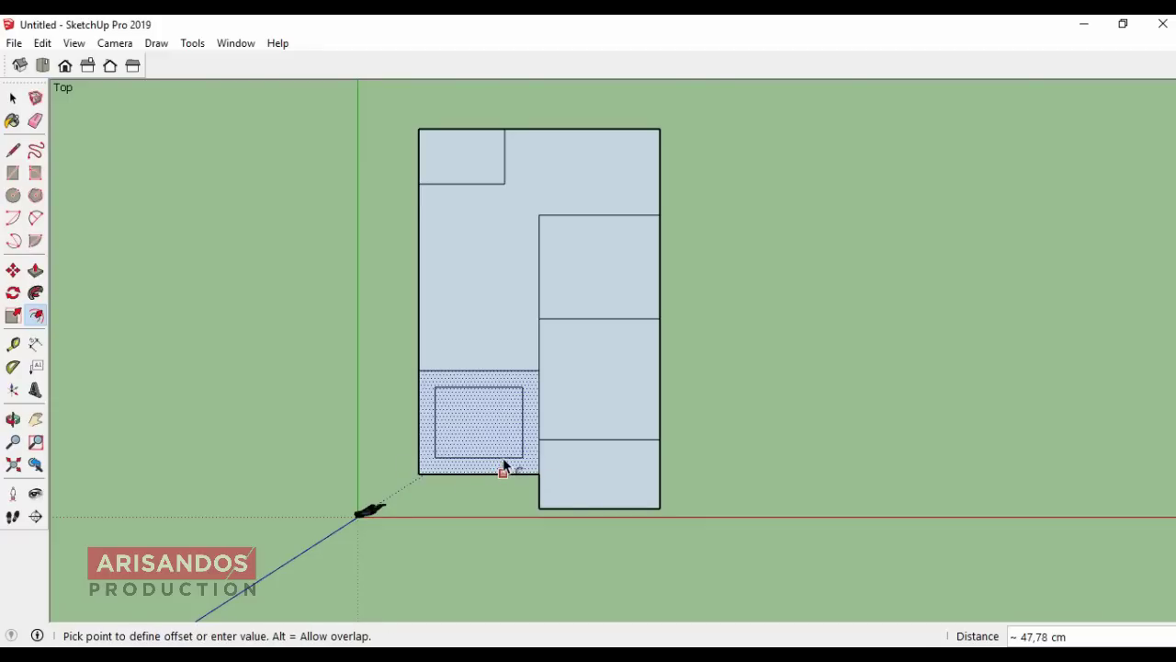
{"action": "key", "text": "Return"}
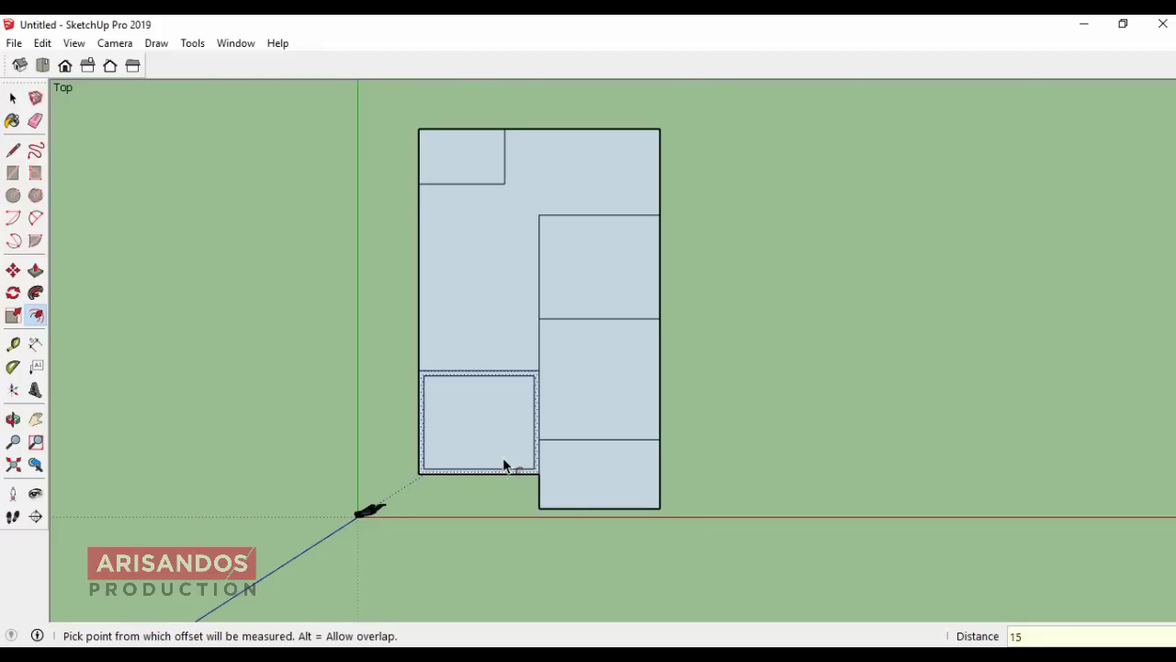
{"action": "double_click", "coordinate": [472, 166]}
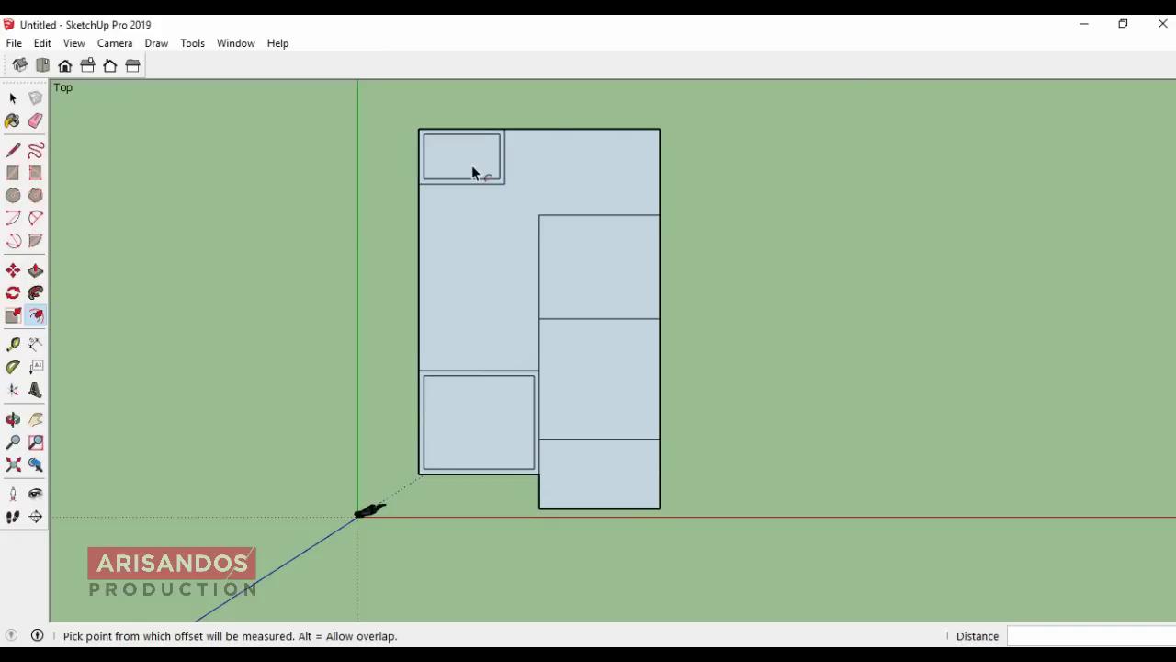
{"action": "double_click", "coordinate": [576, 263]}
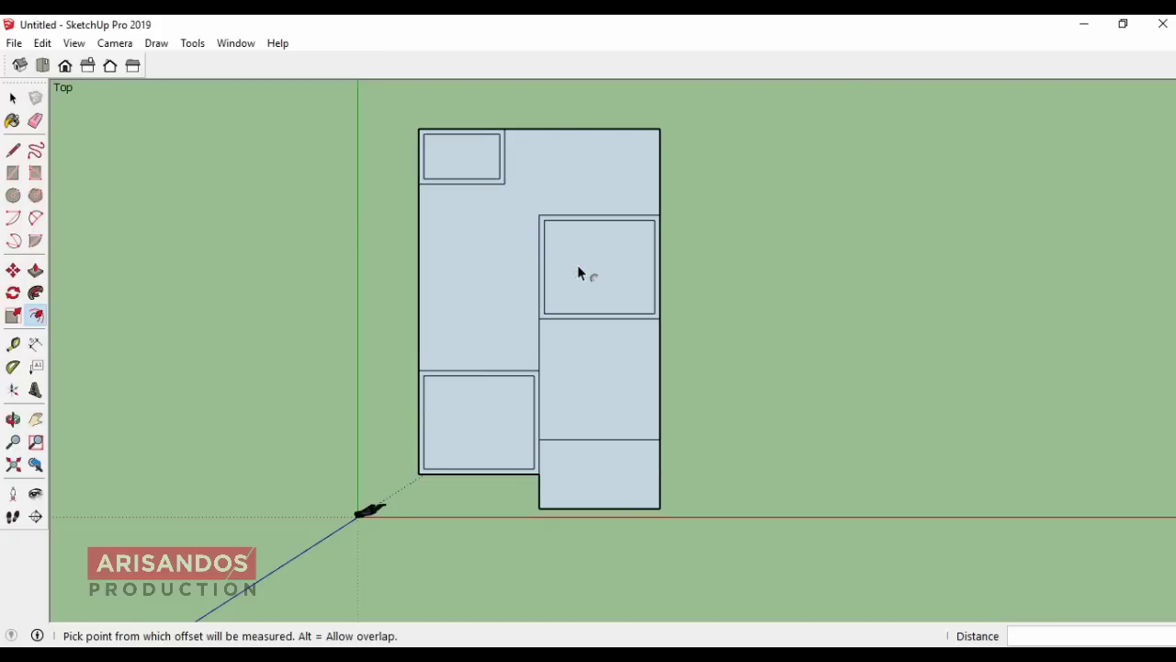
{"action": "double_click", "coordinate": [576, 367]}
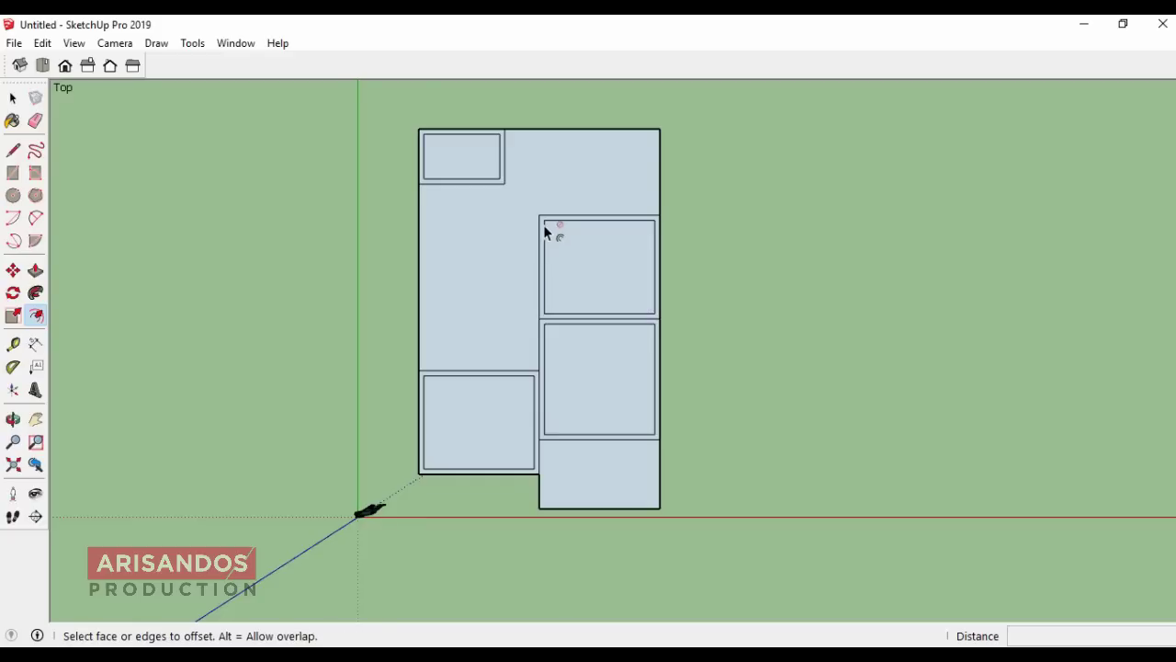
{"action": "double_click", "coordinate": [483, 312]}
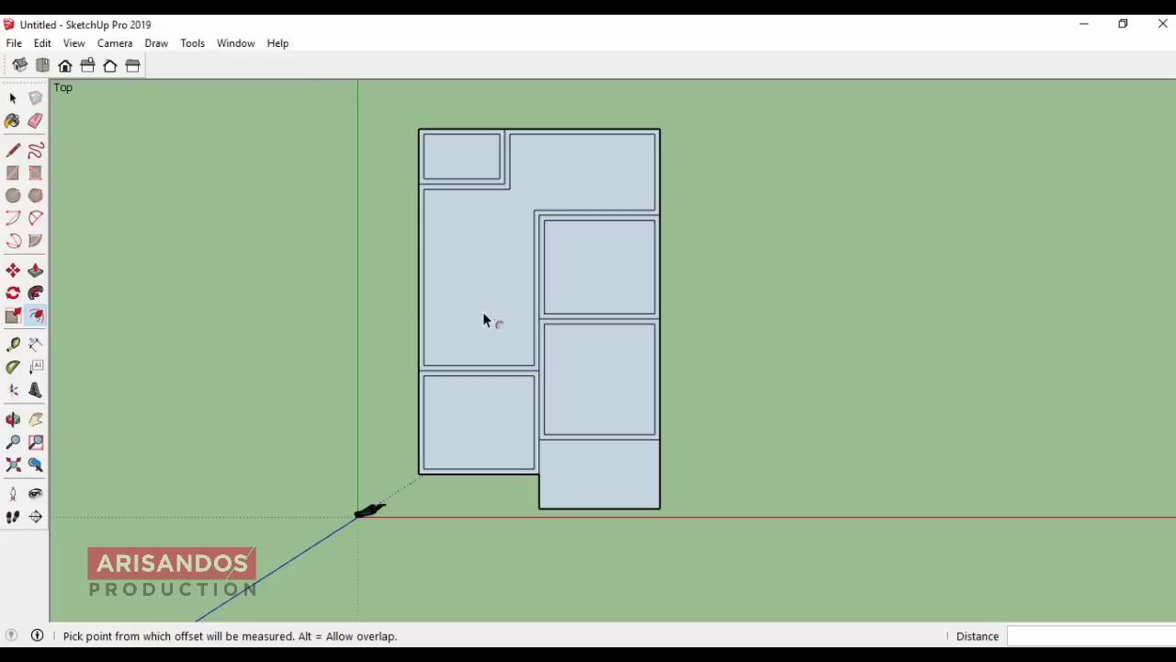
Step: Draw short edges closing the small gap in the top wall and near the corner
{"action": "scroll", "coordinate": [533, 341], "scroll_direction": "up", "scroll_amount": 2}
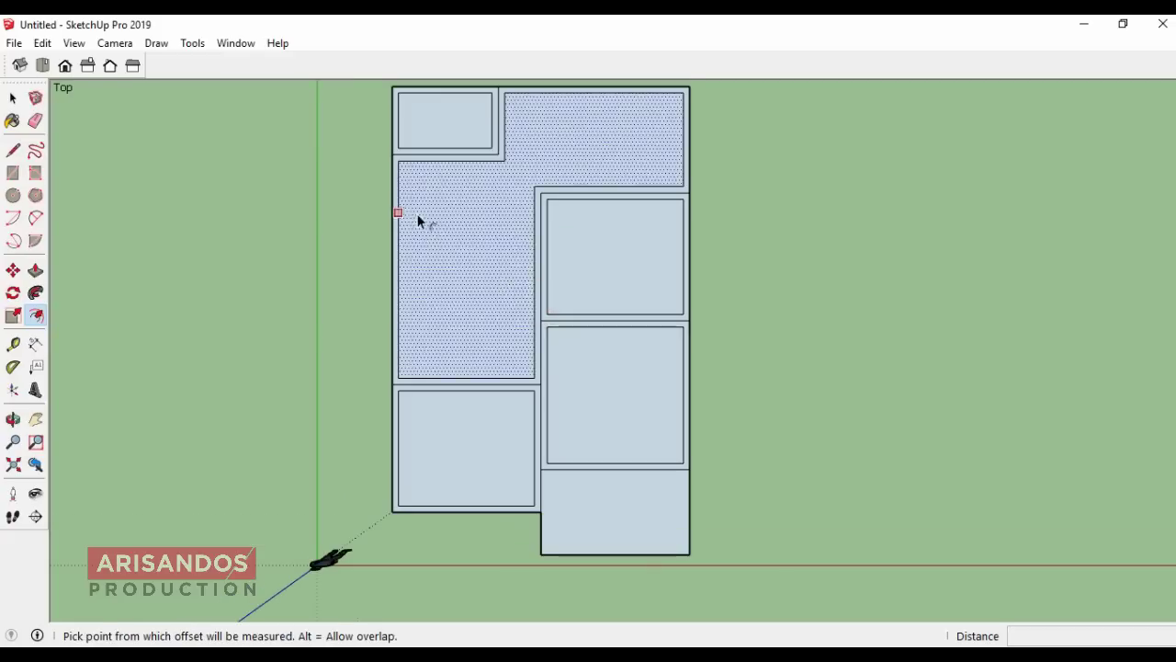
{"action": "left_click", "coordinate": [14, 152]}
{"action": "scroll", "coordinate": [531, 88], "scroll_direction": "up", "scroll_amount": 2}
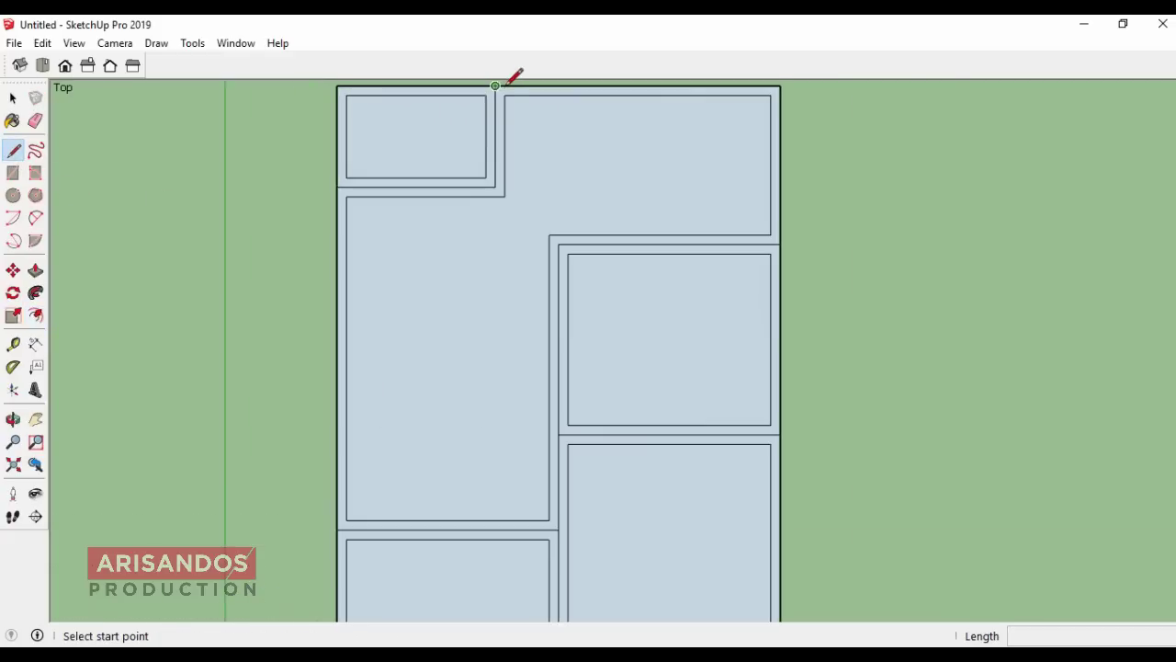
{"action": "scroll", "coordinate": [513, 83], "scroll_direction": "up", "scroll_amount": 2}
{"action": "left_click", "coordinate": [503, 101]}
{"action": "left_click", "coordinate": [489, 100]}
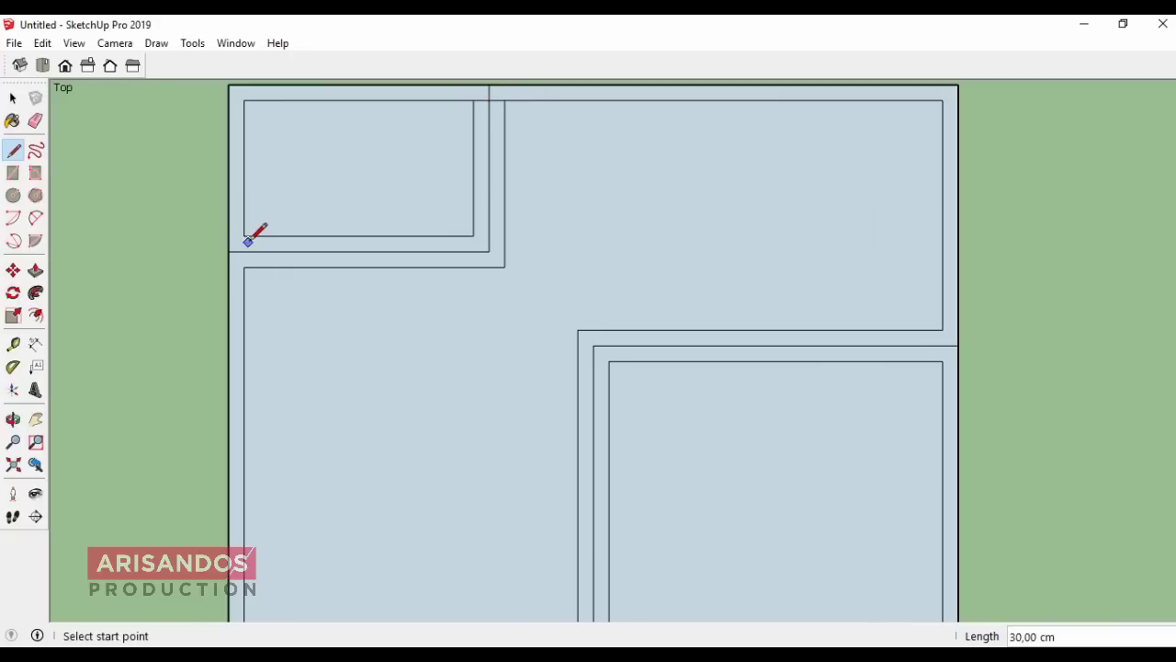
{"action": "left_click", "coordinate": [245, 236]}
{"action": "left_click", "coordinate": [249, 266]}
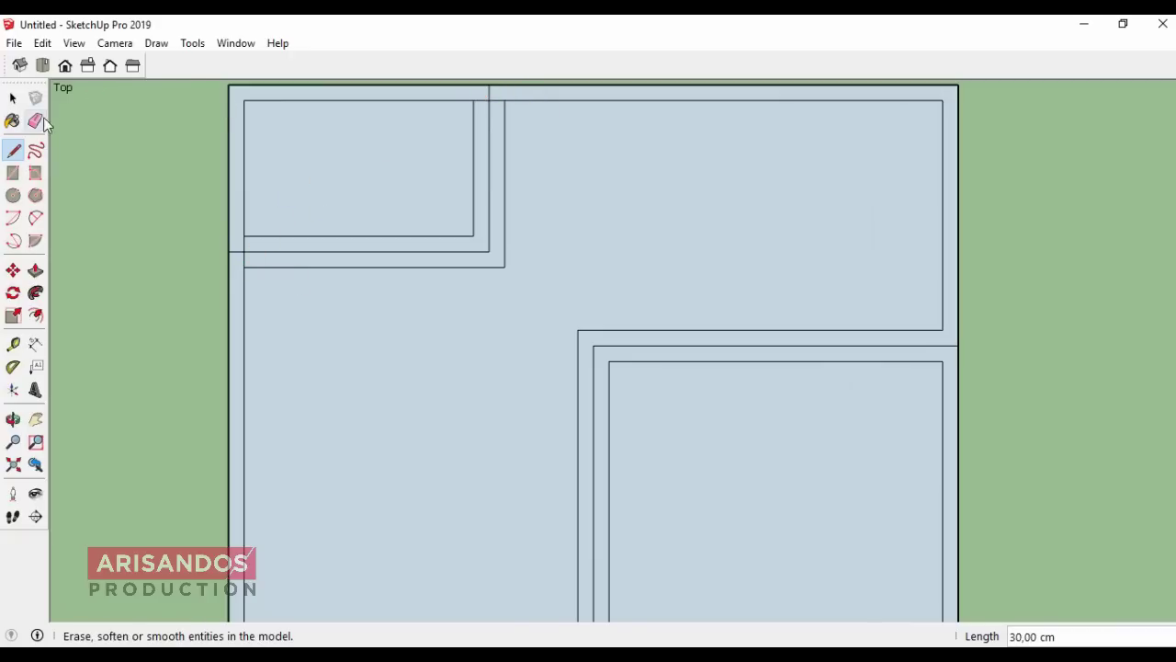
Step: Erase the extra edges at the top-left corner
{"action": "left_click", "coordinate": [35, 120]}
{"action": "left_click_drag", "start_coordinate": [512, 254], "coordinate": [509, 261]}
{"action": "scroll", "coordinate": [549, 134], "scroll_direction": "down", "scroll_amount": 2}
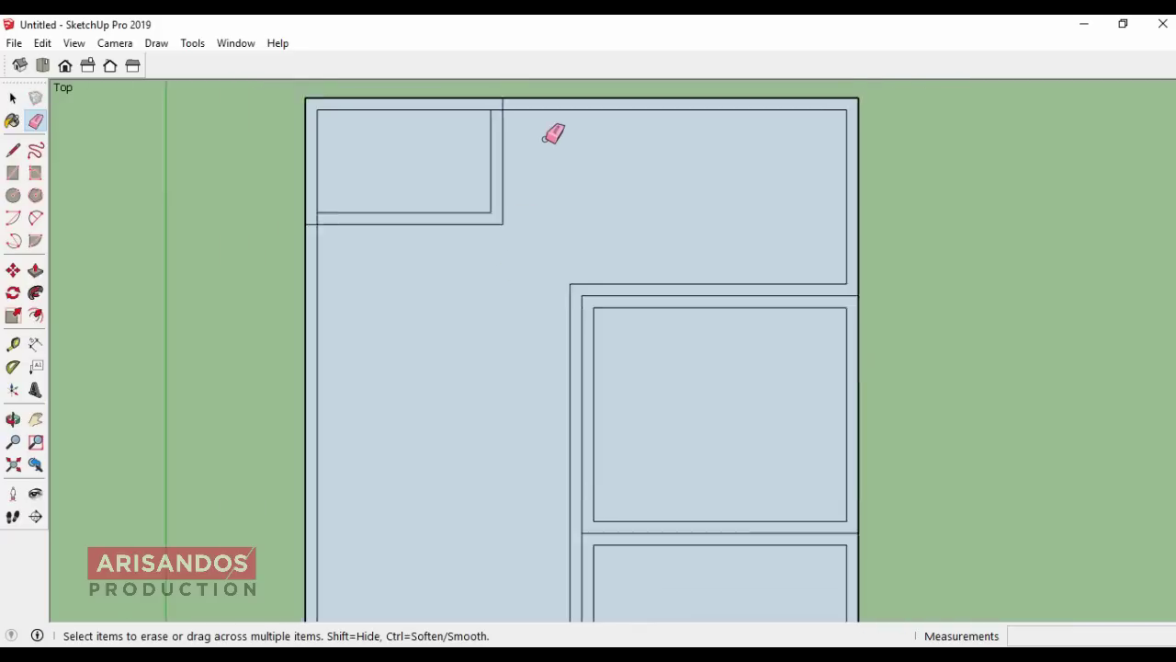
Step: Draw an edge closing the gap in the left wall
{"action": "left_click", "coordinate": [13, 150]}
{"action": "scroll", "coordinate": [358, 160], "scroll_direction": "down", "scroll_amount": 2}
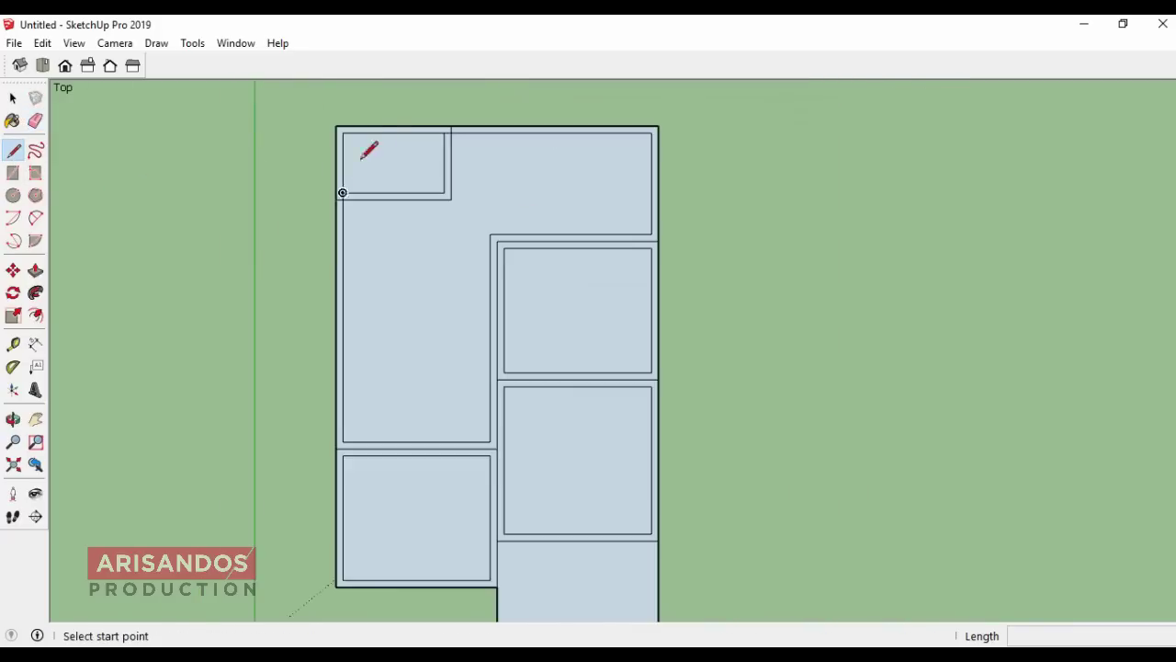
{"action": "scroll", "coordinate": [386, 147], "scroll_direction": "down", "scroll_amount": 1}
{"action": "scroll", "coordinate": [450, 405], "scroll_direction": "up", "scroll_amount": 3}
{"action": "scroll", "coordinate": [520, 446], "scroll_direction": "up", "scroll_amount": 1}
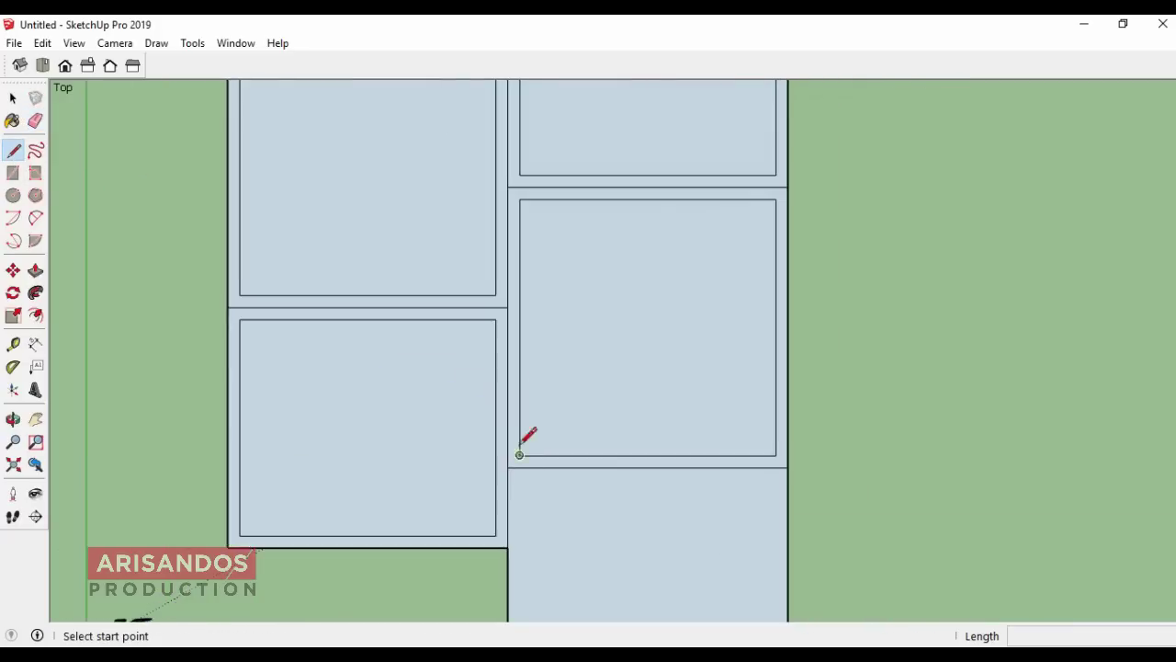
{"action": "scroll", "coordinate": [515, 436], "scroll_direction": "up", "scroll_amount": 1}
{"action": "scroll", "coordinate": [494, 325], "scroll_direction": "down", "scroll_amount": 2}
{"action": "scroll", "coordinate": [496, 331], "scroll_direction": "down", "scroll_amount": 1}
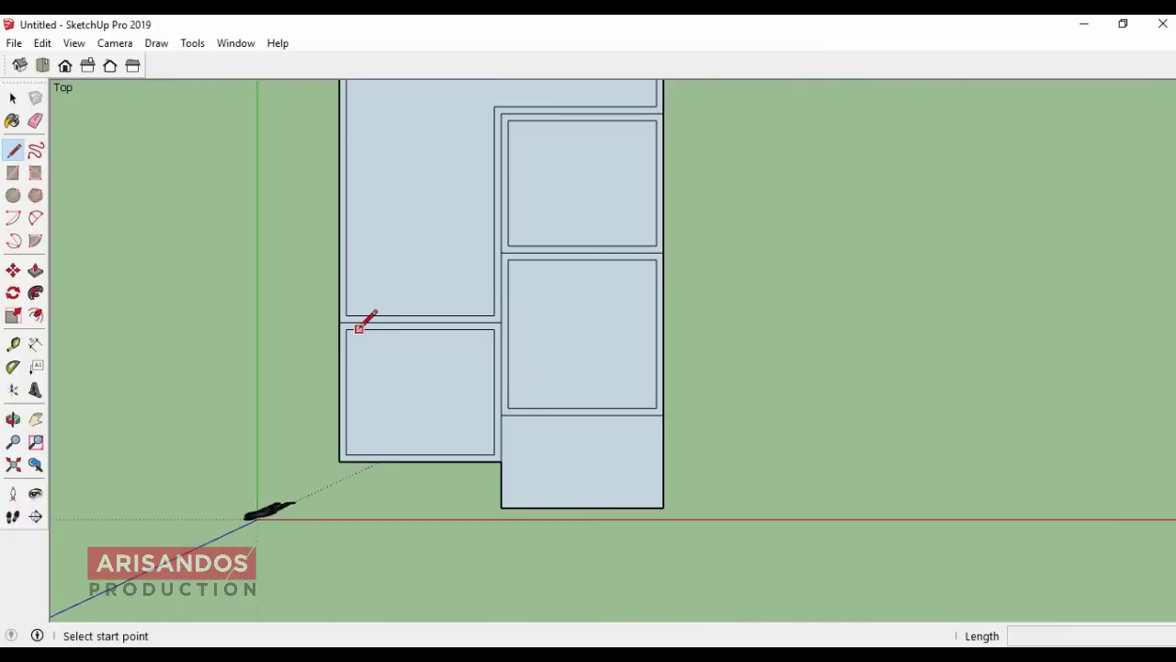
{"action": "left_click", "coordinate": [349, 327]}
{"action": "left_click", "coordinate": [346, 315]}
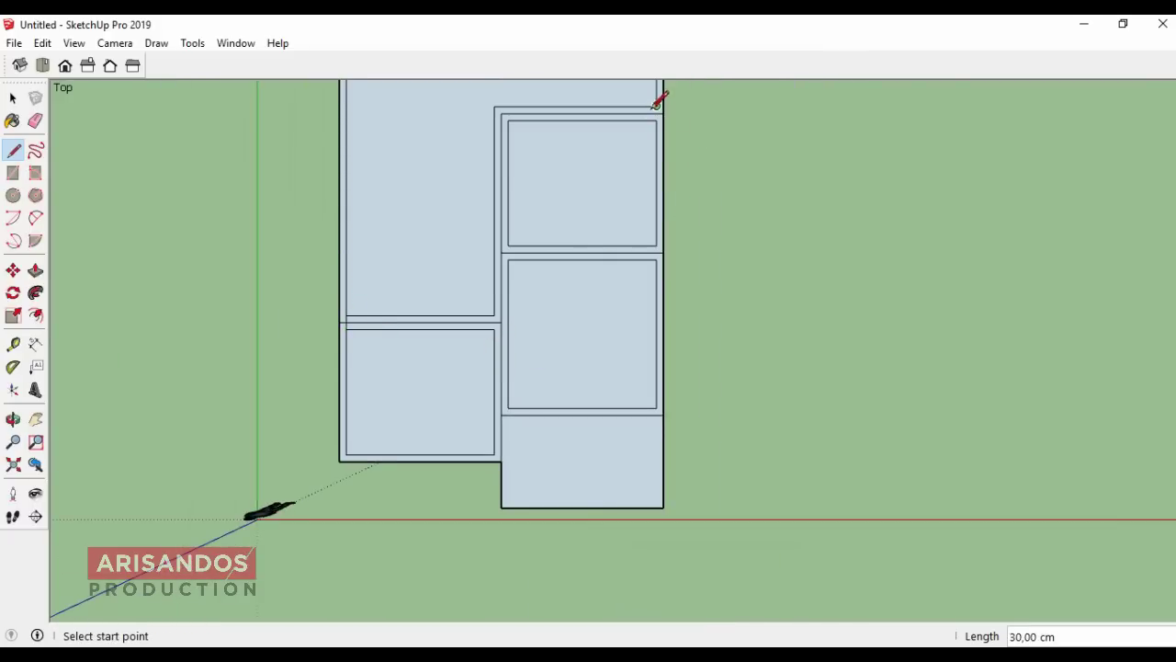
Step: Draw a 330 cm edge down the outer side of the right column
{"action": "scroll", "coordinate": [660, 99], "scroll_direction": "up", "scroll_amount": 1}
{"action": "scroll", "coordinate": [659, 101], "scroll_direction": "up", "scroll_amount": 2}
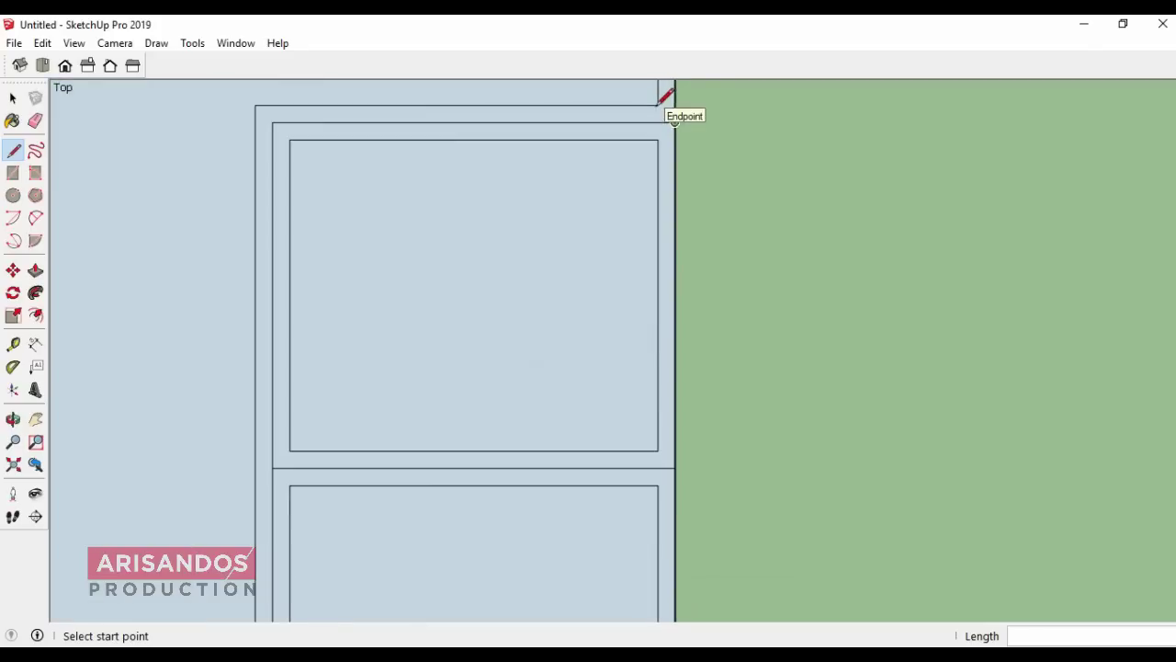
{"action": "left_click", "coordinate": [658, 104]}
{"action": "scroll", "coordinate": [658, 104], "scroll_direction": "down", "scroll_amount": 2}
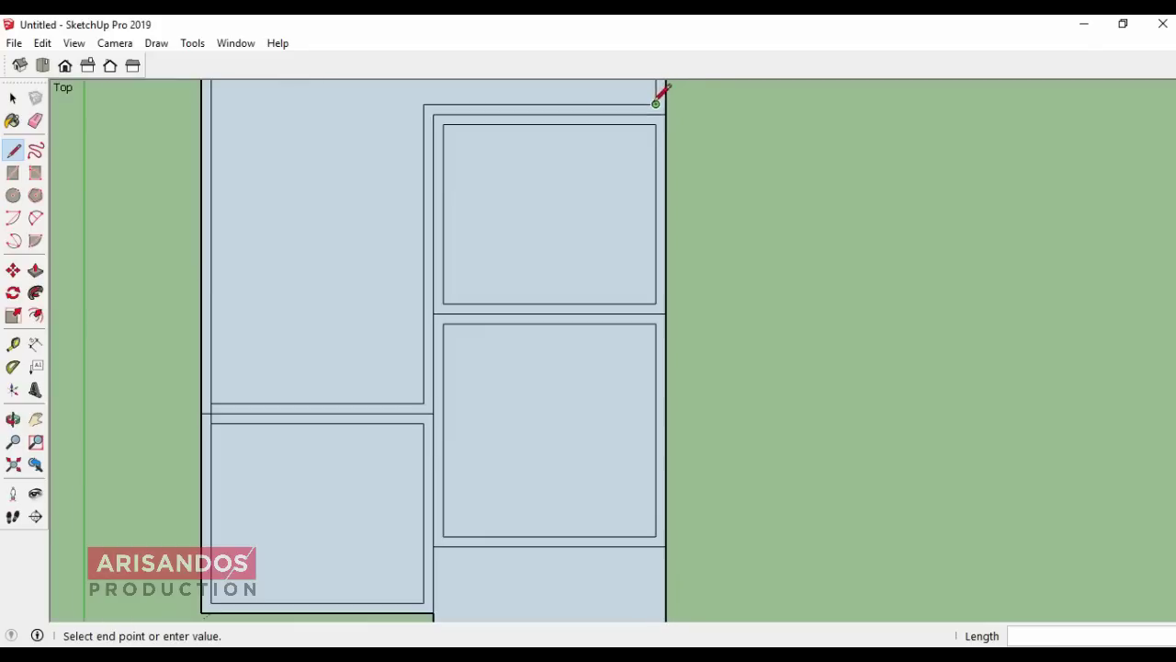
{"action": "left_click", "coordinate": [656, 321]}
{"action": "scroll", "coordinate": [660, 319], "scroll_direction": "down", "scroll_amount": 2}
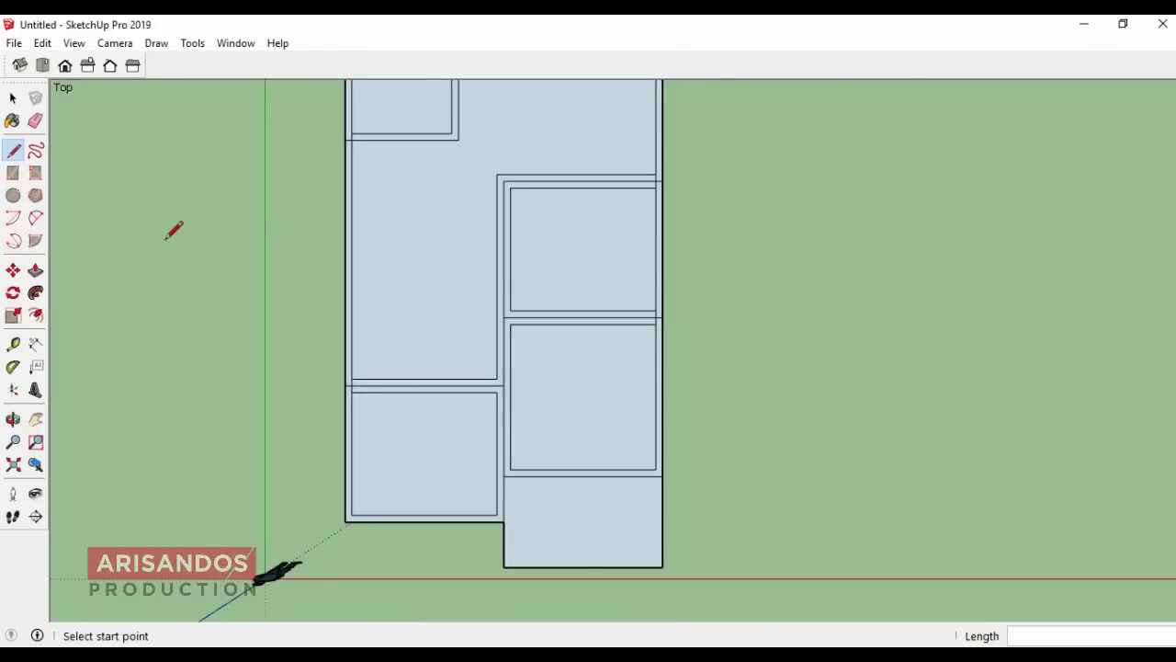
{"action": "left_click", "coordinate": [35, 120]}
Step: Erase the left edge of the lower-right room
{"action": "scroll", "coordinate": [496, 356], "scroll_direction": "up", "scroll_amount": 2}
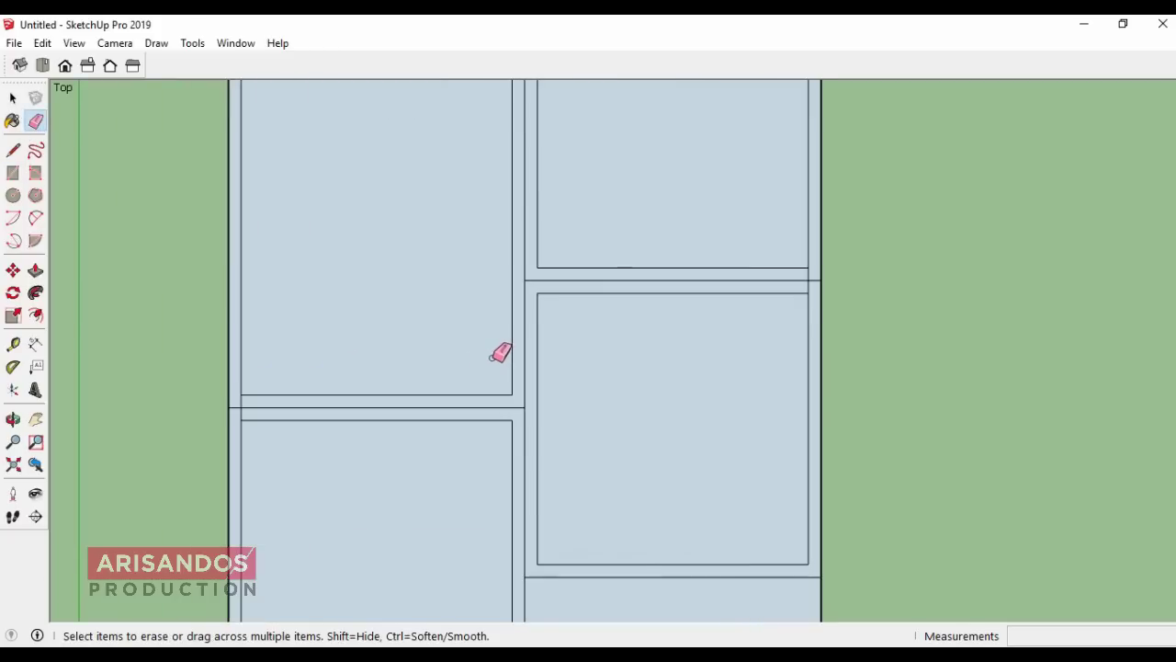
{"action": "left_click", "coordinate": [538, 375]}
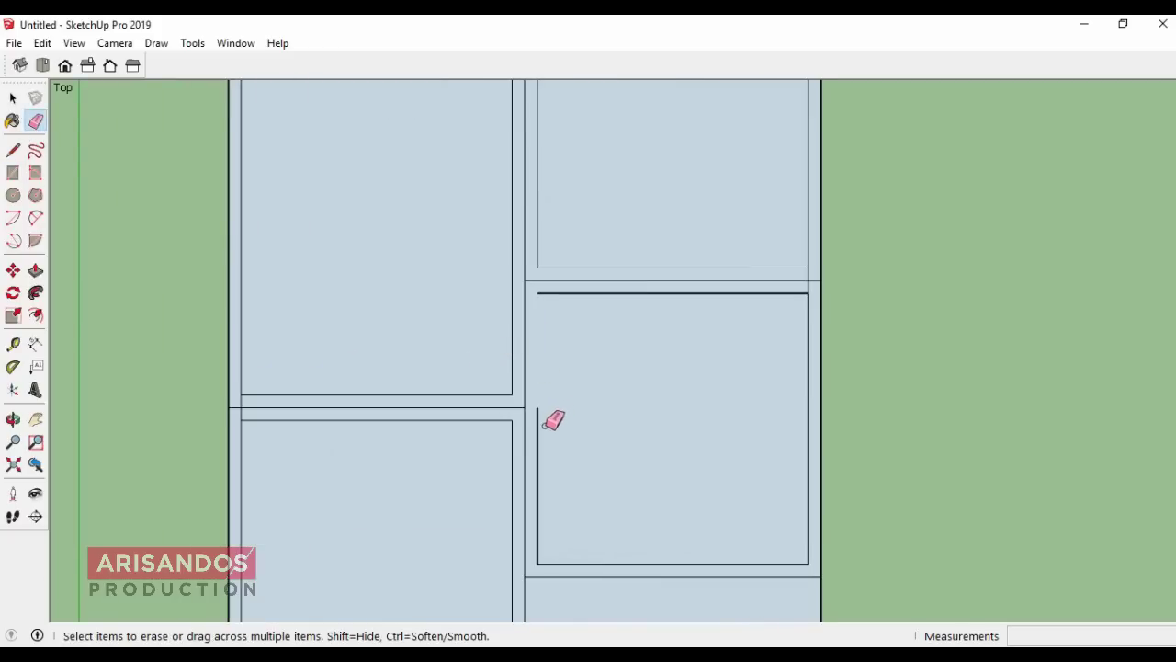
{"action": "left_click", "coordinate": [542, 419]}
{"action": "scroll", "coordinate": [643, 362], "scroll_direction": "down", "scroll_amount": 1}
Step: Draw a vertical edge from the room's bottom-left corner to close the right room's face
{"action": "left_click", "coordinate": [13, 150]}
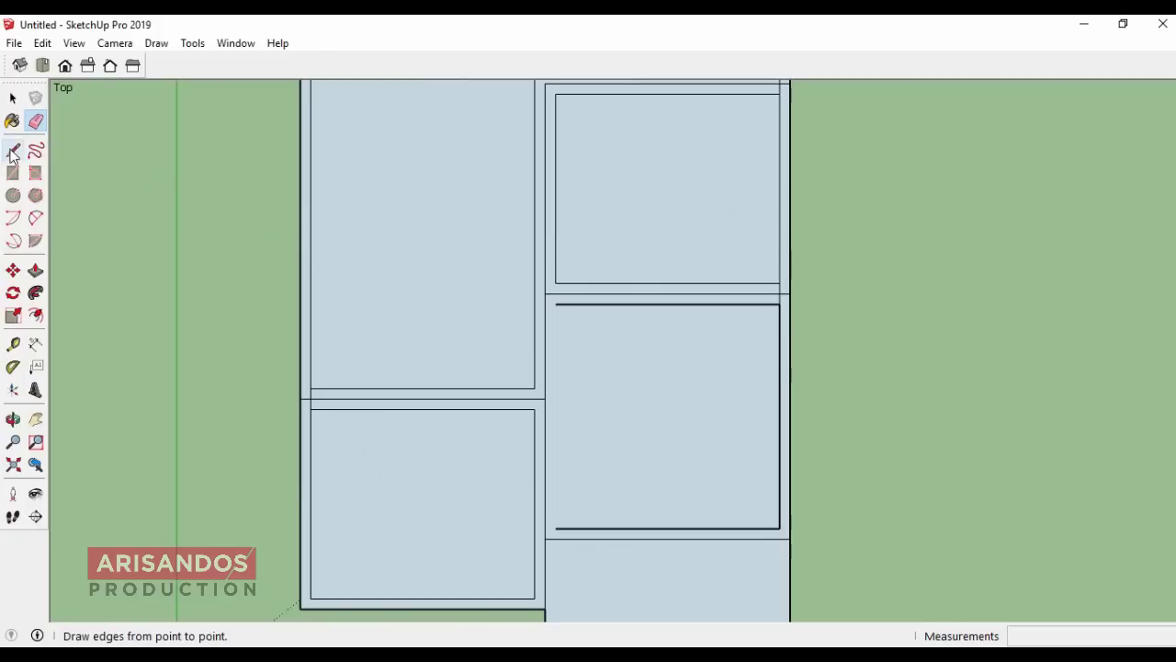
{"action": "scroll", "coordinate": [565, 519], "scroll_direction": "up", "scroll_amount": 2}
{"action": "left_click", "coordinate": [540, 538]}
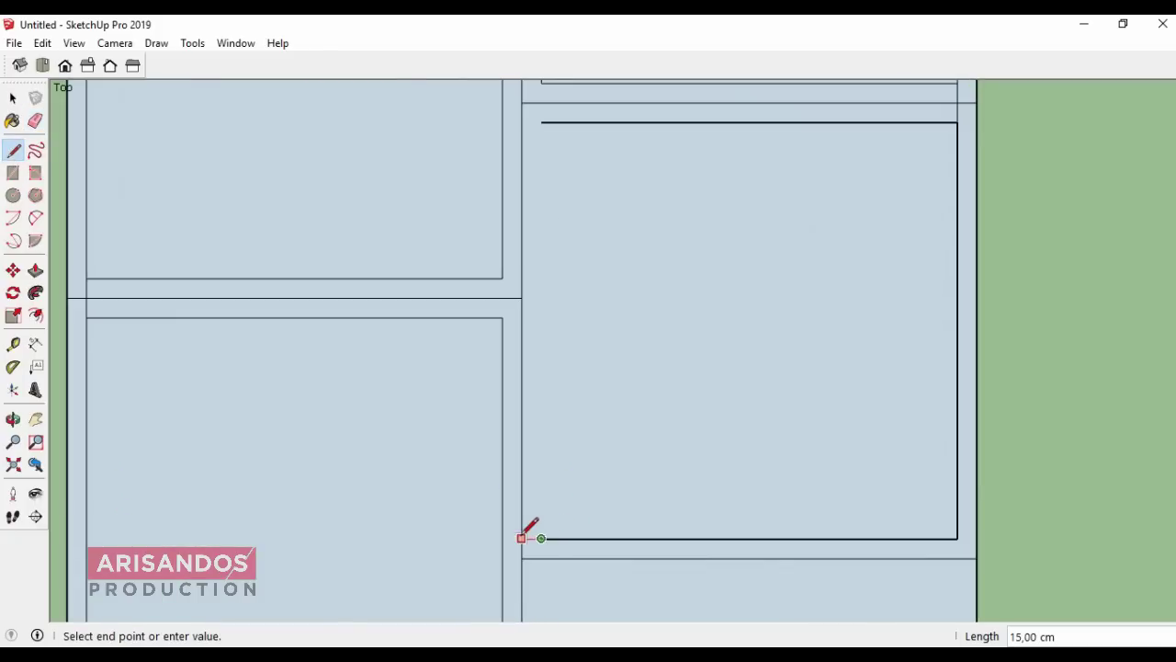
{"action": "left_click", "coordinate": [541, 122]}
{"action": "scroll", "coordinate": [607, 372], "scroll_direction": "down", "scroll_amount": 3}
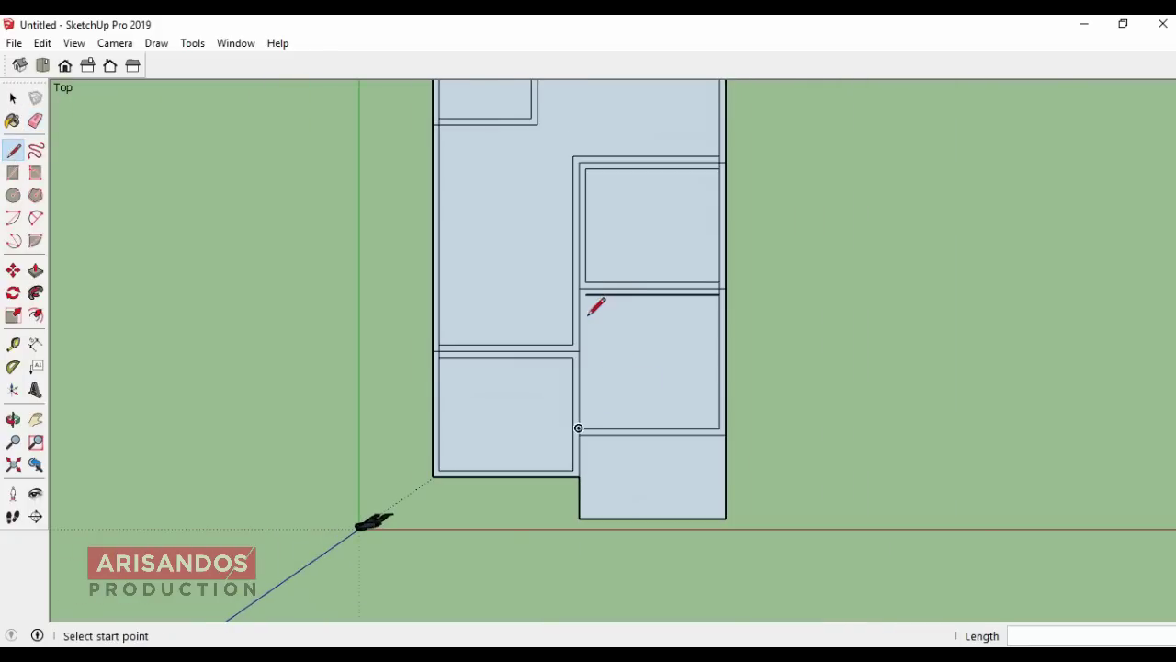
{"action": "scroll", "coordinate": [606, 275], "scroll_direction": "up", "scroll_amount": 2}
Step: Erase the interior partition edges, both vertical and horizontal
{"action": "left_click", "coordinate": [35, 122]}
{"action": "scroll", "coordinate": [359, 360], "scroll_direction": "down", "scroll_amount": 1}
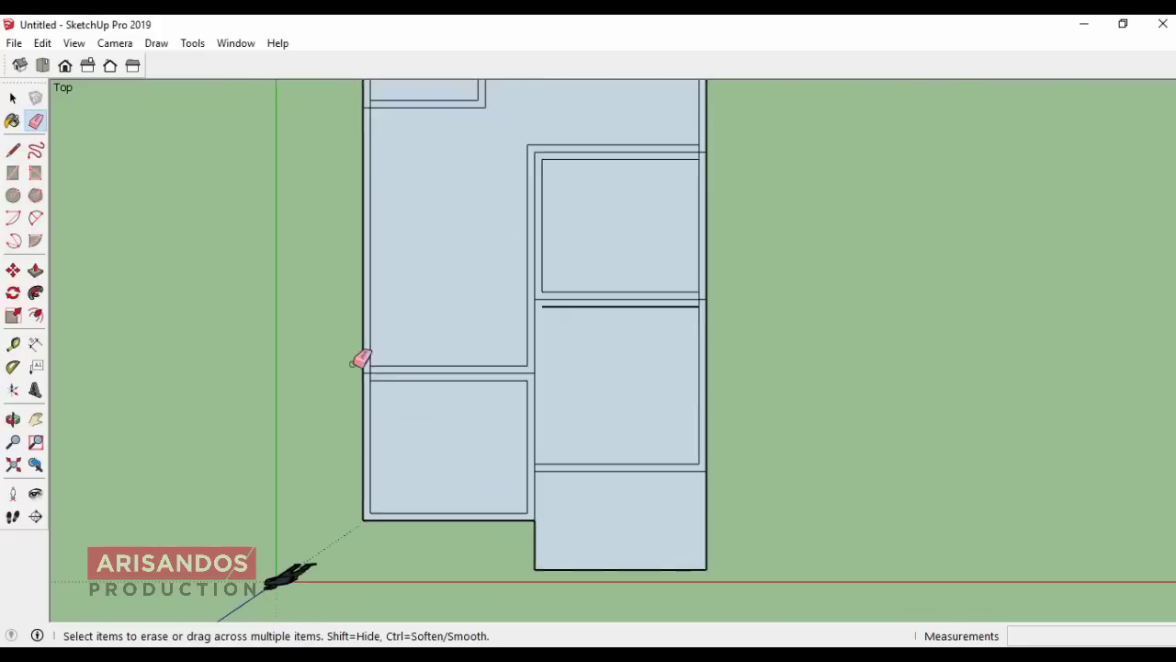
{"action": "scroll", "coordinate": [359, 359], "scroll_direction": "down", "scroll_amount": 1}
{"action": "scroll", "coordinate": [556, 354], "scroll_direction": "up", "scroll_amount": 2}
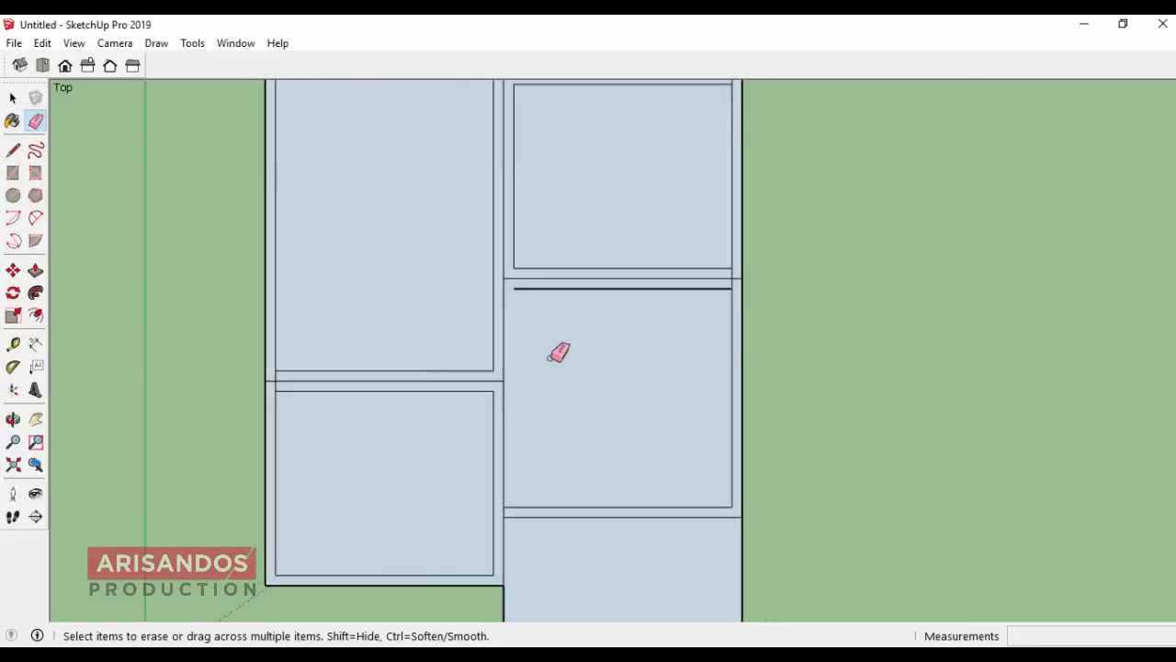
{"action": "left_click", "coordinate": [501, 331]}
{"action": "left_click_drag", "start_coordinate": [541, 279], "coordinate": [485, 292]}
{"action": "left_click", "coordinate": [482, 372]}
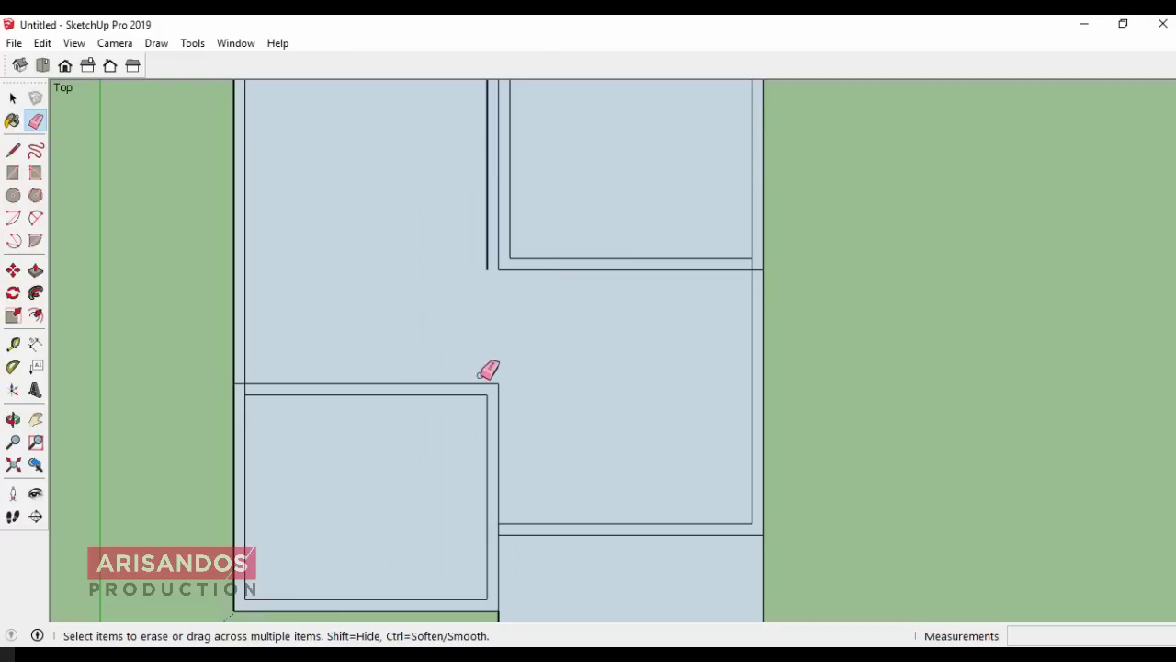
{"action": "left_click", "coordinate": [488, 272]}
{"action": "scroll", "coordinate": [472, 352], "scroll_direction": "down", "scroll_amount": 2}
{"action": "scroll", "coordinate": [535, 175], "scroll_direction": "up", "scroll_amount": 1}
Step: Erase the stray edge above the right room
{"action": "left_click", "coordinate": [535, 173]}
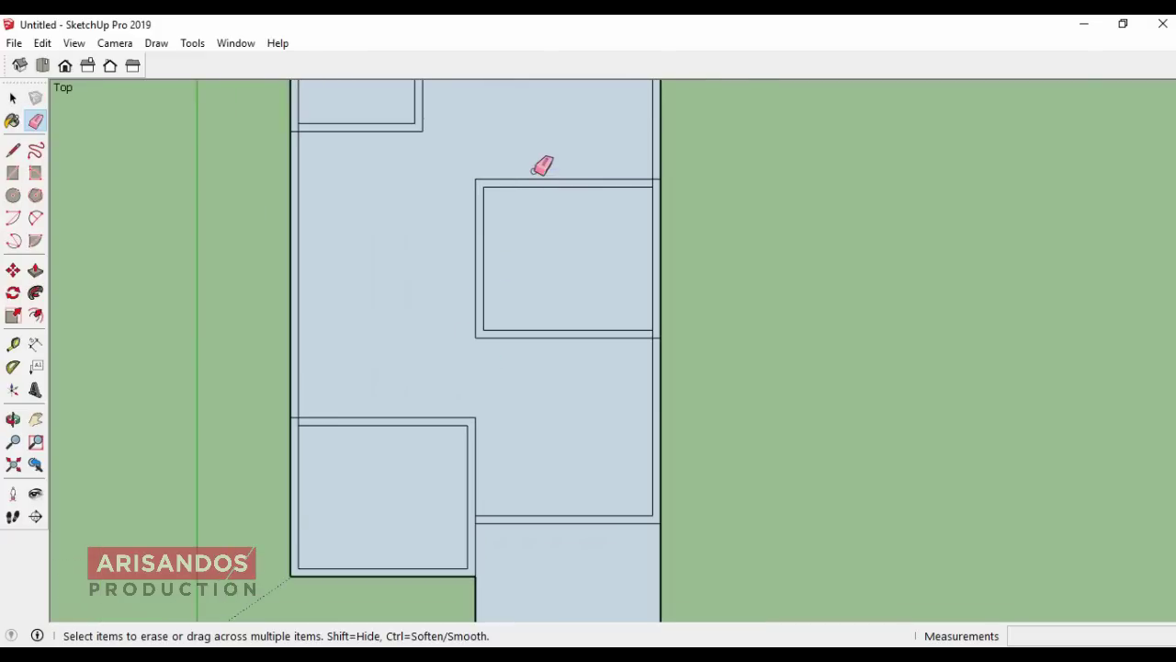
{"action": "scroll", "coordinate": [570, 165], "scroll_direction": "down", "scroll_amount": 2}
{"action": "scroll", "coordinate": [697, 216], "scroll_direction": "down", "scroll_amount": 1}
{"action": "scroll", "coordinate": [512, 125], "scroll_direction": "up", "scroll_amount": 2}
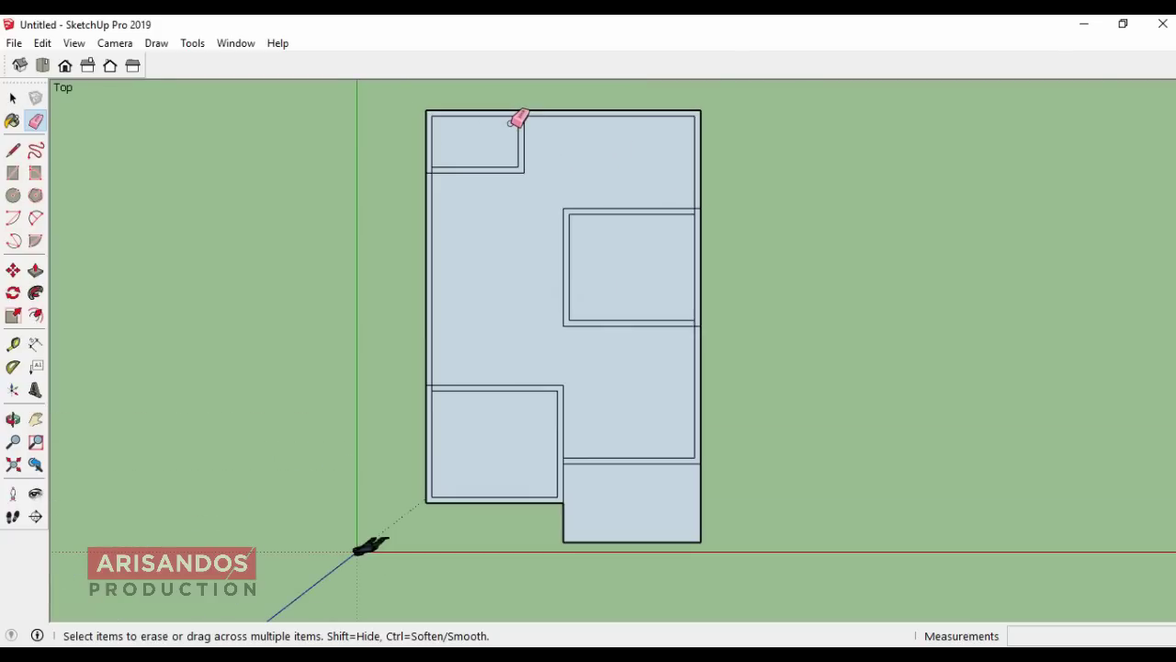
{"action": "scroll", "coordinate": [588, 106], "scroll_direction": "up", "scroll_amount": 2}
Step: Draw a test vertical line from the right room's corner to the plan's top edge, then erase it
{"action": "left_click", "coordinate": [13, 150]}
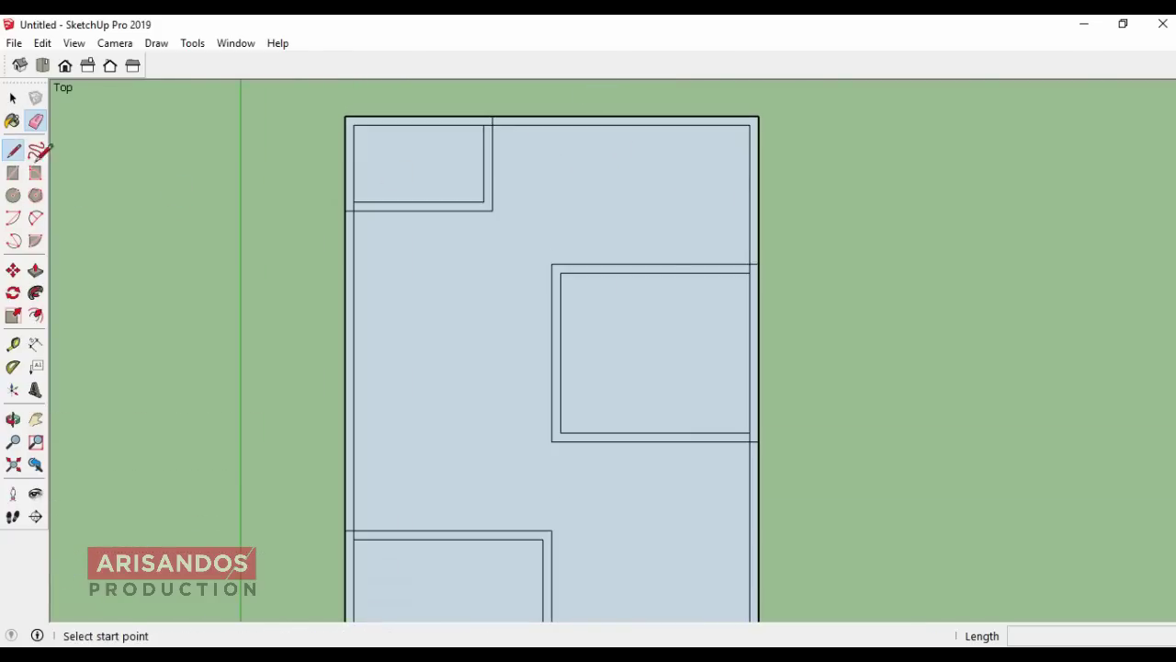
{"action": "left_click", "coordinate": [552, 264]}
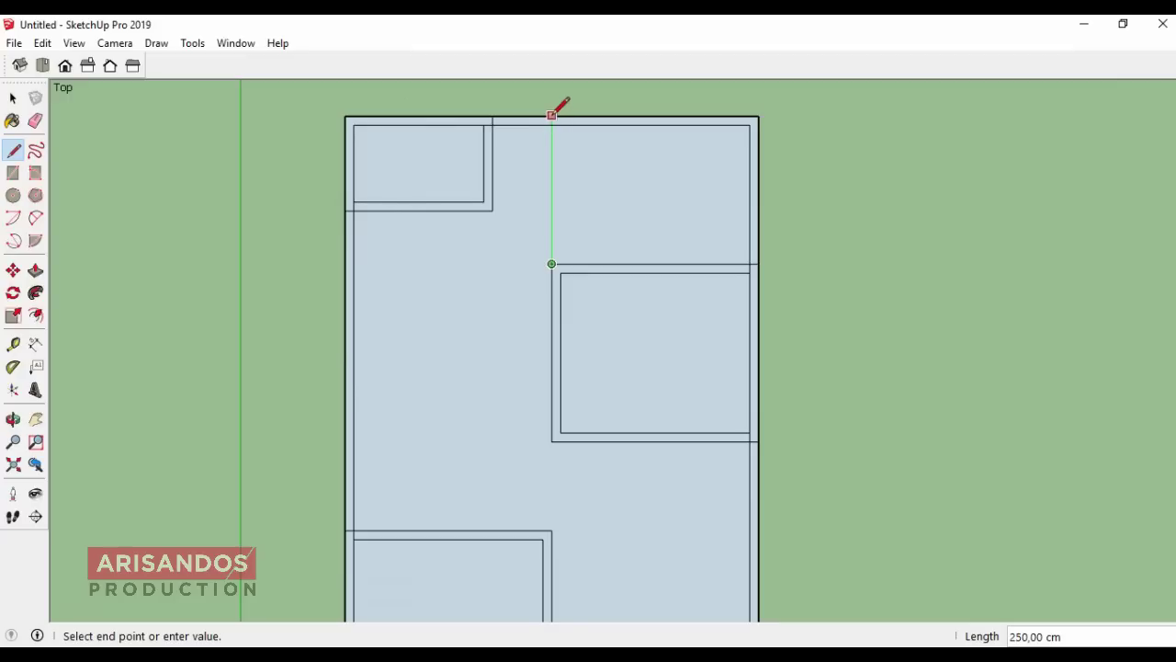
{"action": "left_click", "coordinate": [551, 115]}
{"action": "scroll", "coordinate": [551, 116], "scroll_direction": "up", "scroll_amount": 2}
{"action": "left_click", "coordinate": [35, 120]}
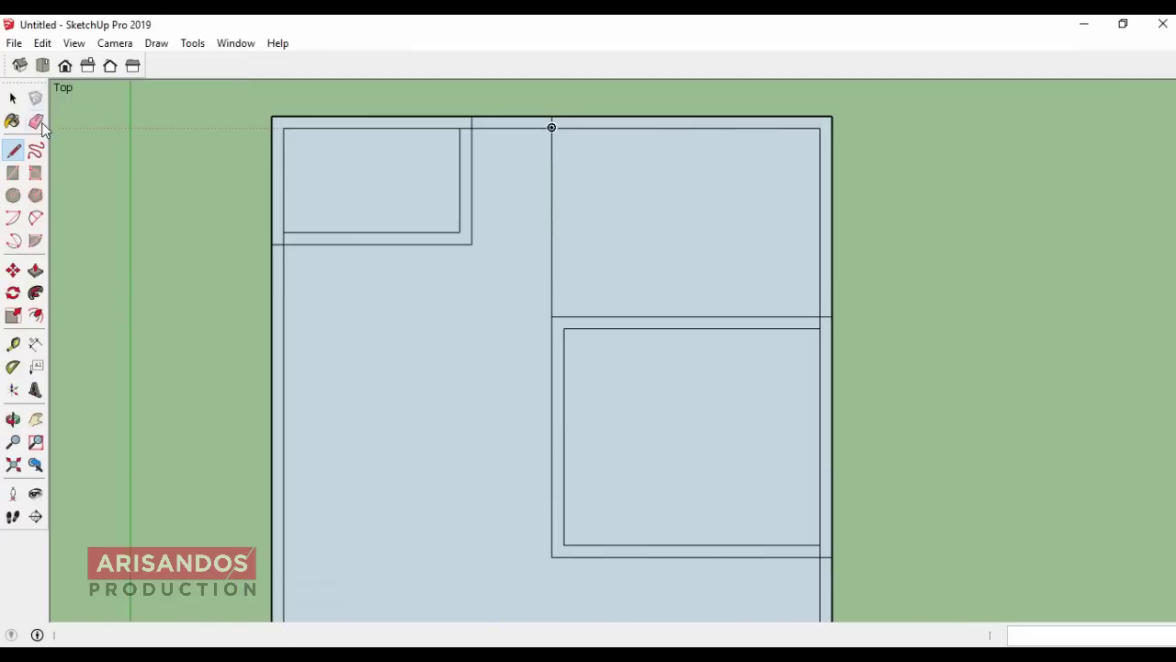
{"action": "left_click", "coordinate": [552, 244]}
{"action": "scroll", "coordinate": [546, 169], "scroll_direction": "down", "scroll_amount": 3}
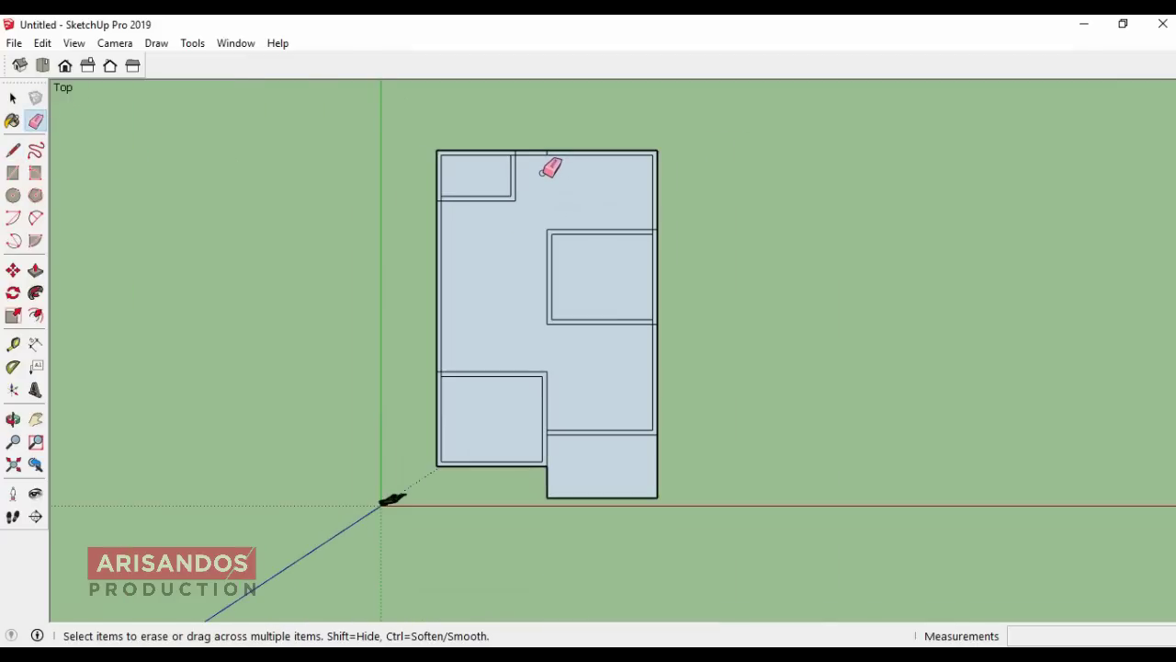
{"action": "left_click", "coordinate": [13, 419]}
Step: Orbit into a 3D view and raise the wall band 60 cm with Push/Pull
{"action": "mouse_move", "coordinate": [557, 396]}
{"action": "left_mouse_down"}
{"action": "mouse_move", "coordinate": [582, 188]}
{"action": "mouse_move", "coordinate": [496, 401]}
{"action": "left_mouse_up"}
{"action": "scroll", "coordinate": [506, 407], "scroll_direction": "up", "scroll_amount": 2}
{"action": "scroll", "coordinate": [649, 410], "scroll_direction": "up", "scroll_amount": 2}
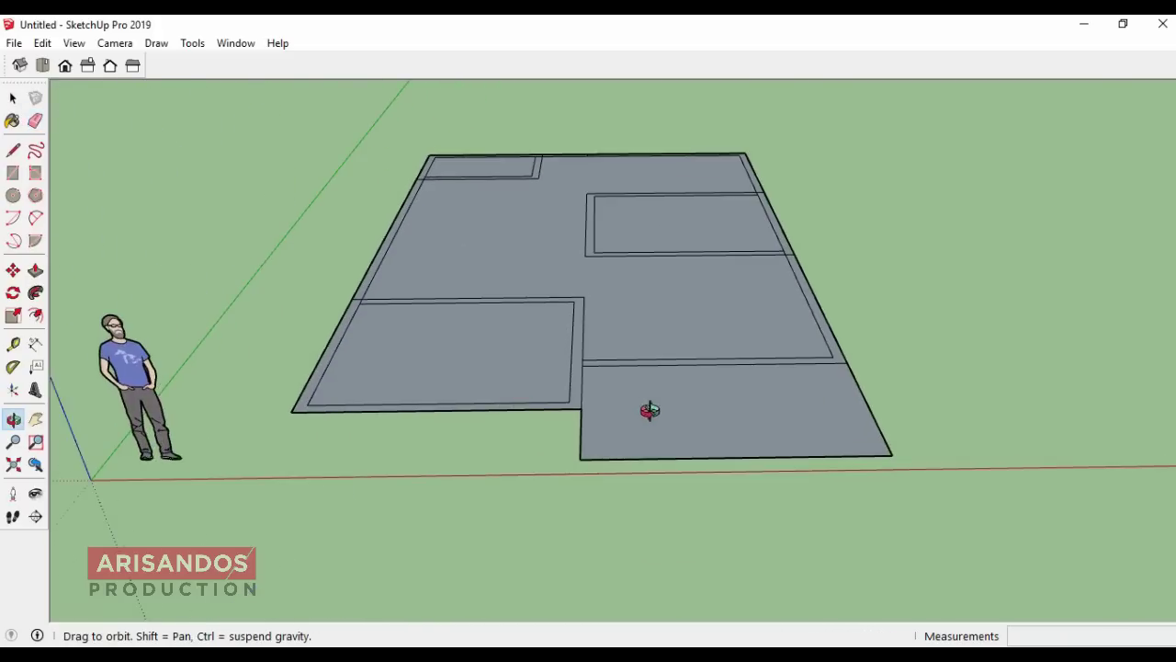
{"action": "mouse_move", "coordinate": [648, 410]}
{"action": "left_mouse_down"}
{"action": "mouse_move", "coordinate": [564, 428]}
{"action": "mouse_move", "coordinate": [656, 341]}
{"action": "left_mouse_up"}
{"action": "scroll", "coordinate": [661, 386], "scroll_direction": "down", "scroll_amount": 3}
{"action": "left_click_drag", "start_coordinate": [664, 412], "coordinate": [627, 462]}
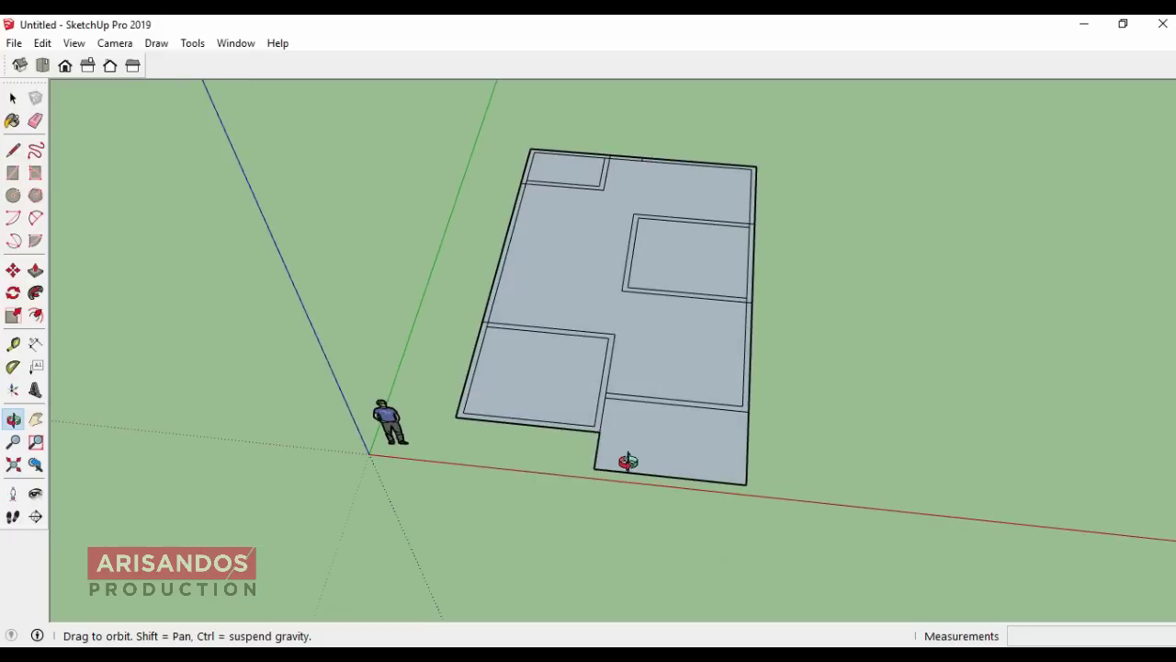
{"action": "scroll", "coordinate": [409, 365], "scroll_direction": "up", "scroll_amount": 3}
{"action": "left_click", "coordinate": [35, 271]}
{"action": "scroll", "coordinate": [530, 393], "scroll_direction": "up", "scroll_amount": 2}
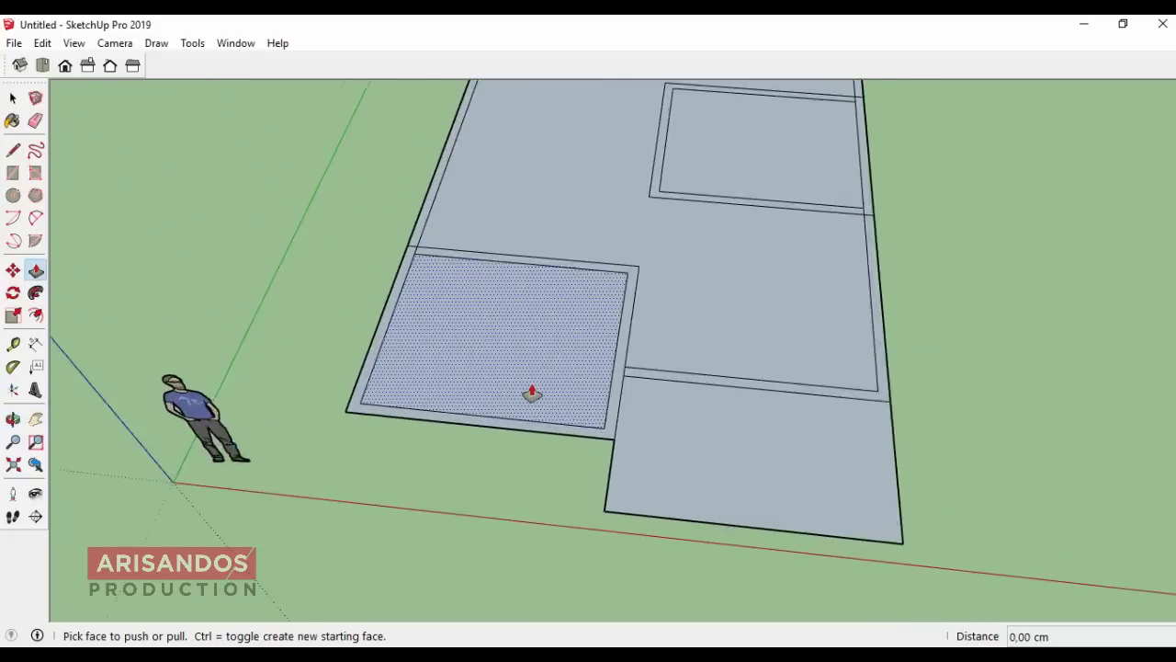
{"action": "scroll", "coordinate": [530, 393], "scroll_direction": "up", "scroll_amount": 1}
{"action": "left_click", "coordinate": [309, 413]}
{"action": "type", "text": "60"}
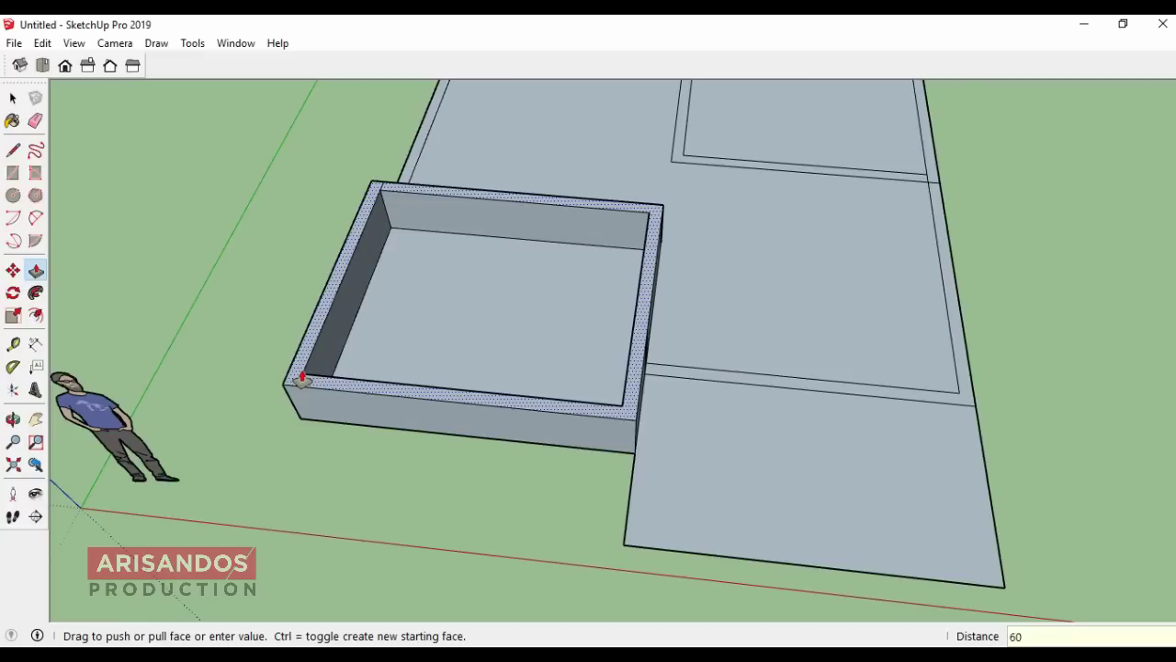
{"action": "key", "text": "Return"}
Step: Raise the inner and upper floor faces flush, pull up the front block, and push the upper inner face
{"action": "double_click", "coordinate": [410, 339]}
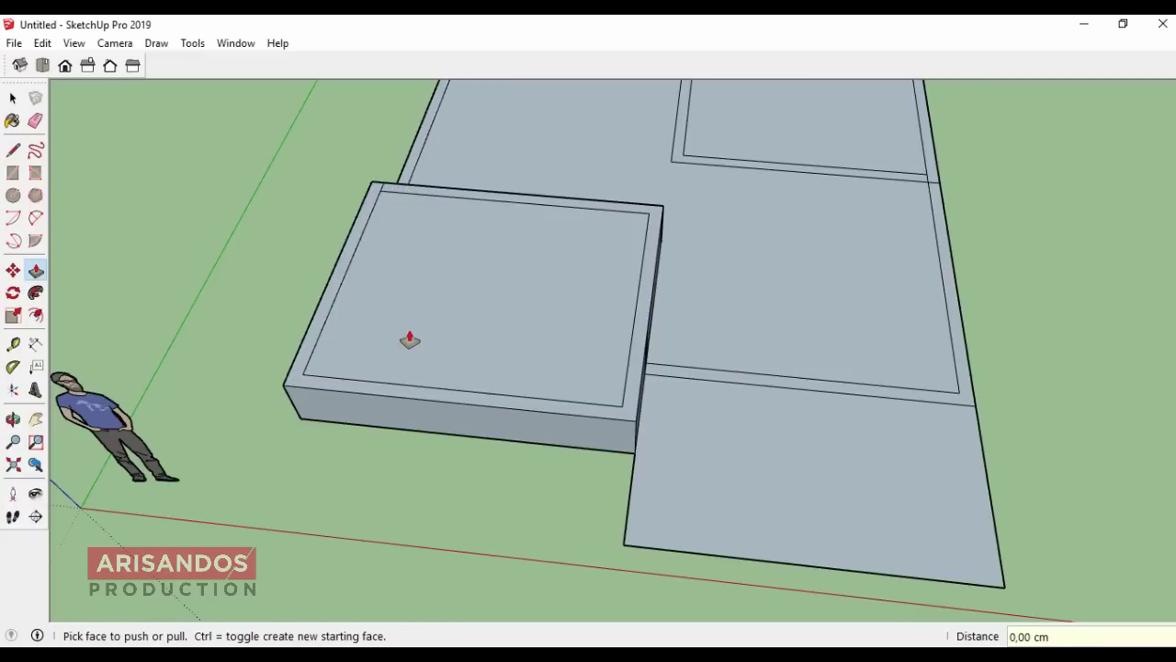
{"action": "double_click", "coordinate": [687, 344]}
{"action": "left_click", "coordinate": [686, 364]}
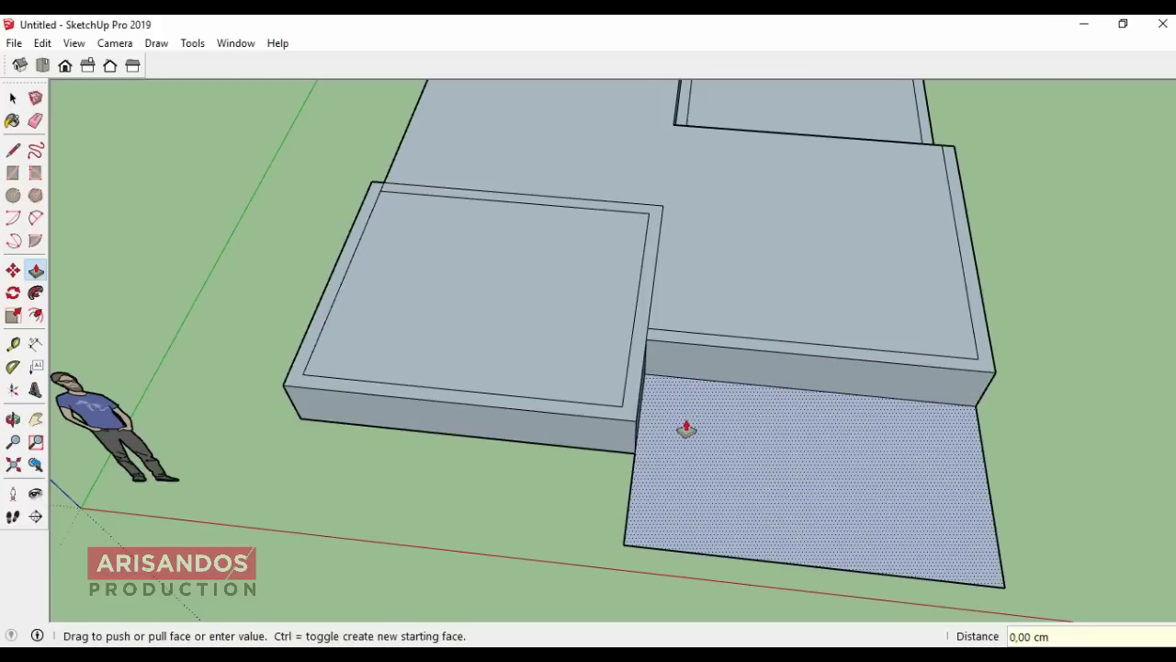
{"action": "left_click", "coordinate": [668, 535]}
{"action": "scroll", "coordinate": [677, 241], "scroll_direction": "up", "scroll_amount": 3}
{"action": "scroll", "coordinate": [692, 220], "scroll_direction": "up", "scroll_amount": 2}
{"action": "left_click", "coordinate": [693, 221]}
{"action": "left_click", "coordinate": [677, 220]}
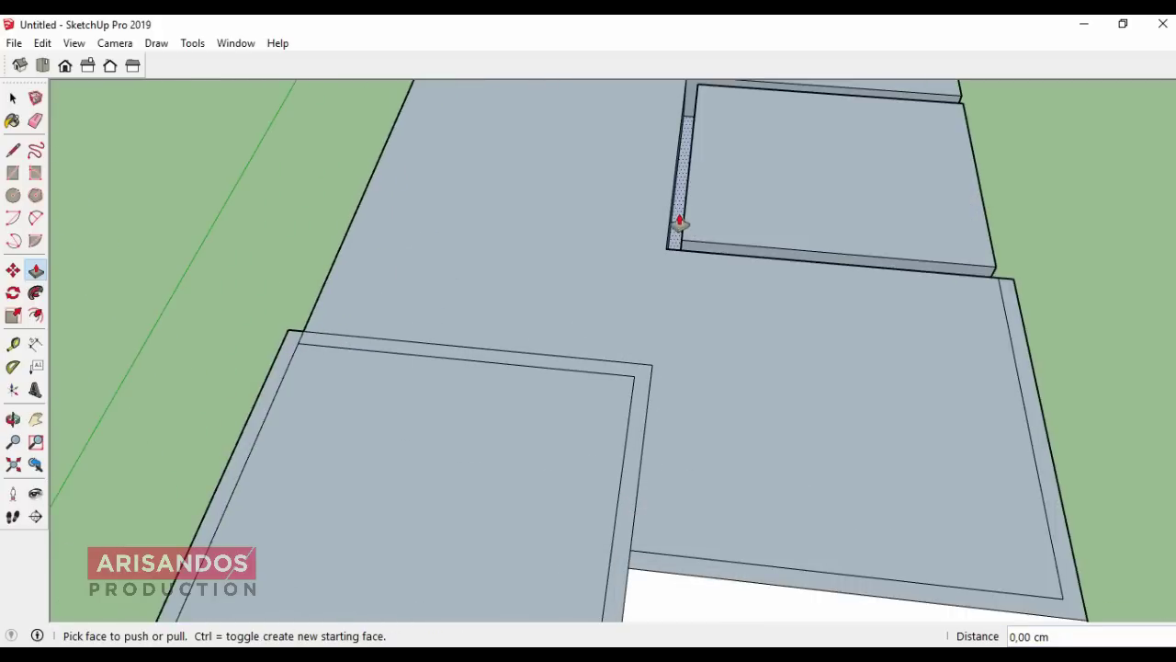
Step: Push the small top face flush with the slab
{"action": "scroll", "coordinate": [677, 220], "scroll_direction": "down", "scroll_amount": 4}
{"action": "scroll", "coordinate": [585, 132], "scroll_direction": "up", "scroll_amount": 3}
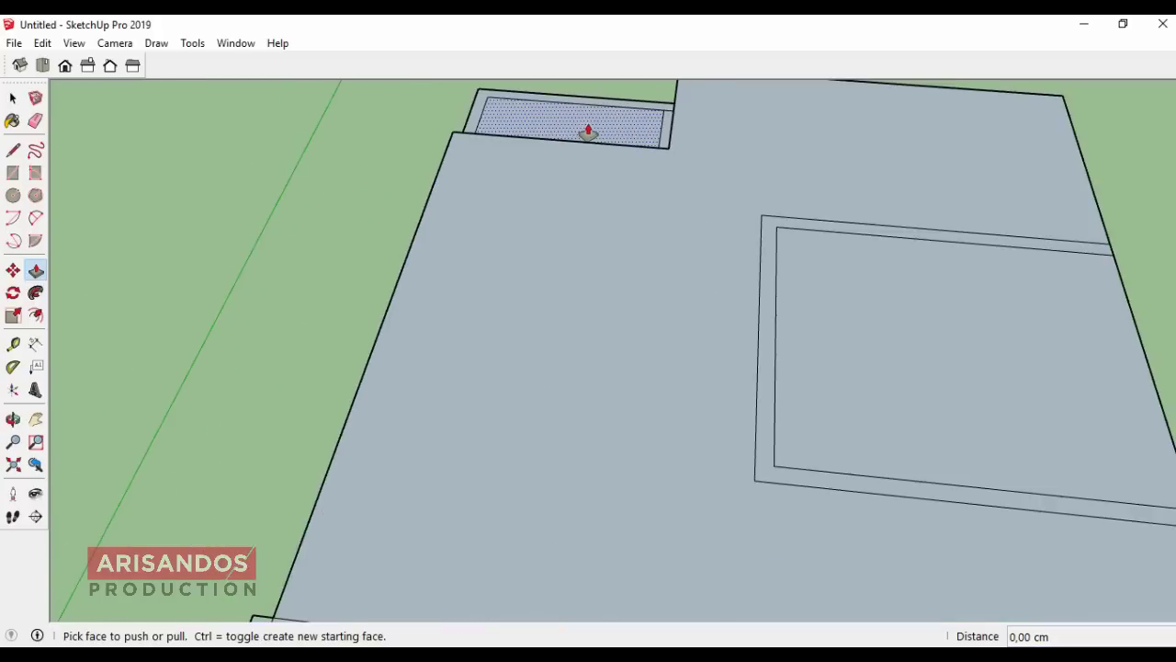
{"action": "scroll", "coordinate": [592, 131], "scroll_direction": "up", "scroll_amount": 2}
{"action": "left_click", "coordinate": [634, 130]}
{"action": "left_click", "coordinate": [704, 136]}
{"action": "scroll", "coordinate": [561, 226], "scroll_direction": "down", "scroll_amount": 2}
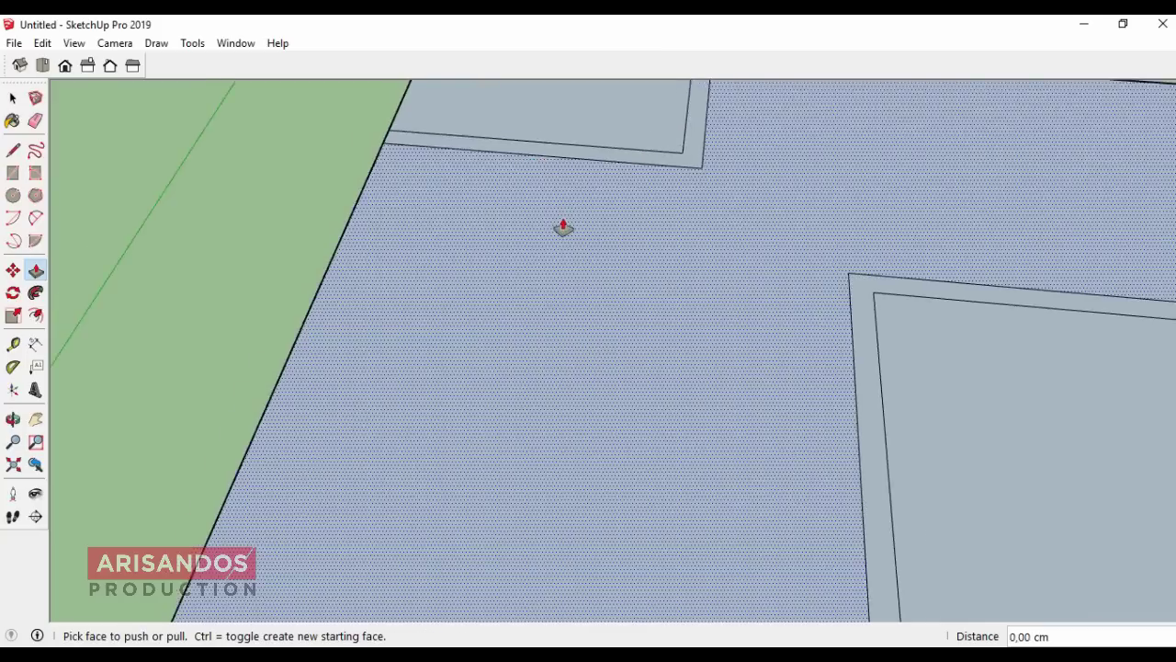
{"action": "scroll", "coordinate": [112, 402], "scroll_direction": "down", "scroll_amount": 2}
Step: Raise the two base strips to full slab height
{"action": "left_click", "coordinate": [13, 419]}
{"action": "mouse_move", "coordinate": [297, 304]}
{"action": "left_mouse_down"}
{"action": "mouse_move", "coordinate": [816, 155]}
{"action": "mouse_move", "coordinate": [882, 168]}
{"action": "left_mouse_up"}
{"action": "scroll", "coordinate": [308, 430], "scroll_direction": "up", "scroll_amount": 2}
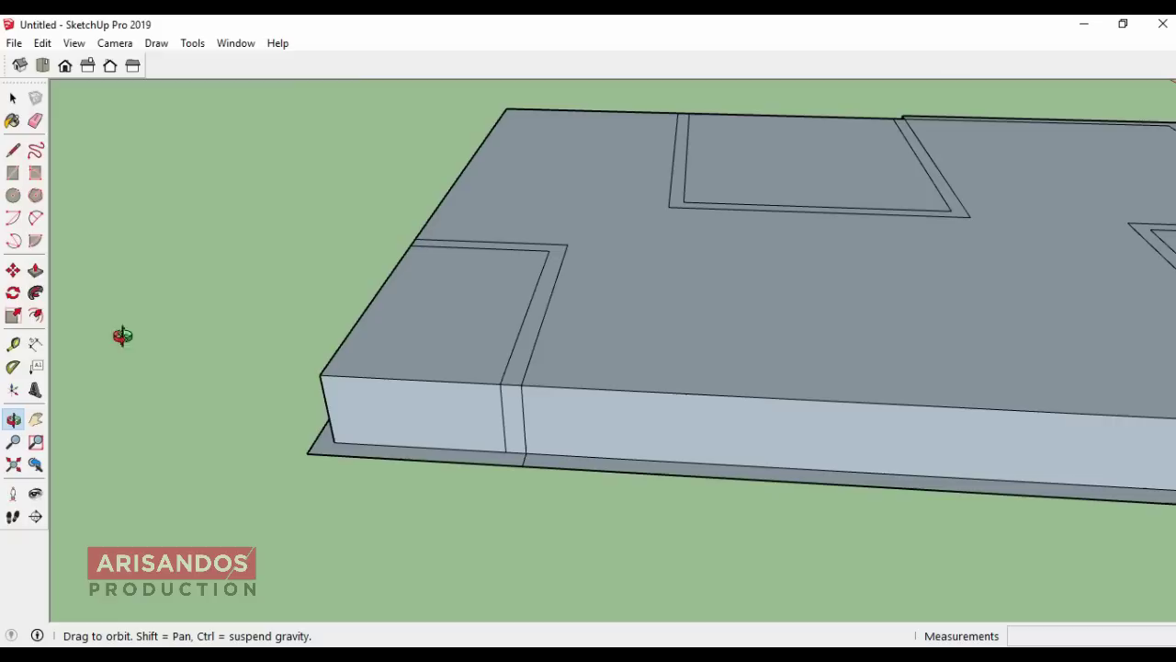
{"action": "left_click", "coordinate": [36, 271]}
{"action": "double_click", "coordinate": [318, 459]}
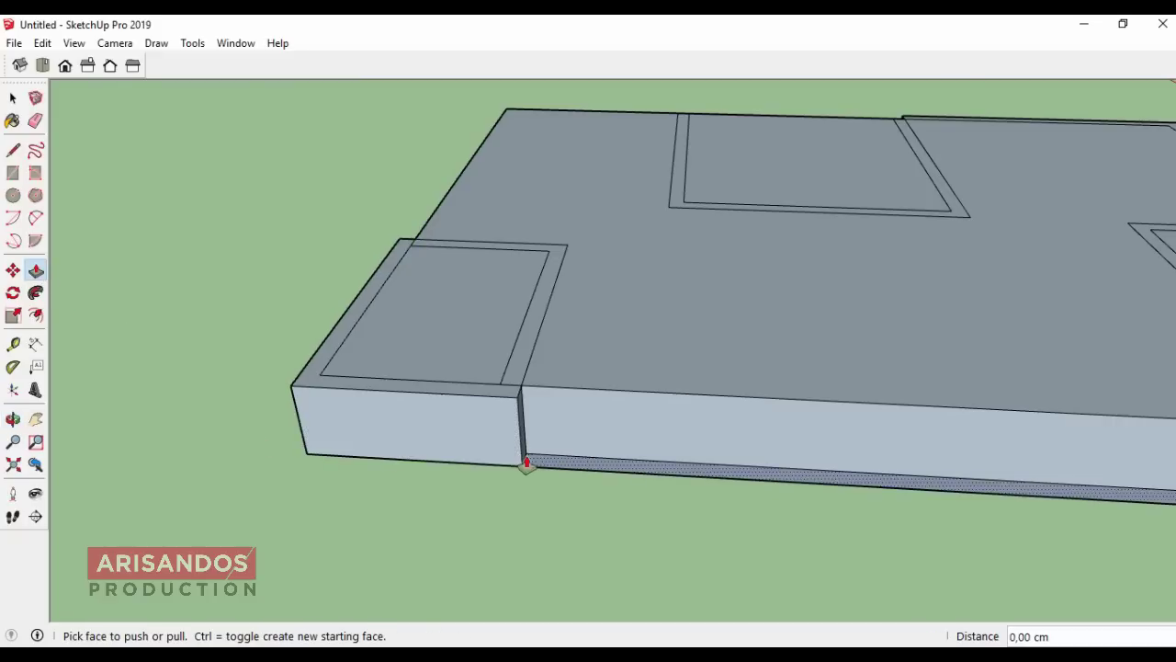
{"action": "double_click", "coordinate": [543, 469]}
{"action": "scroll", "coordinate": [430, 432], "scroll_direction": "down", "scroll_amount": 3}
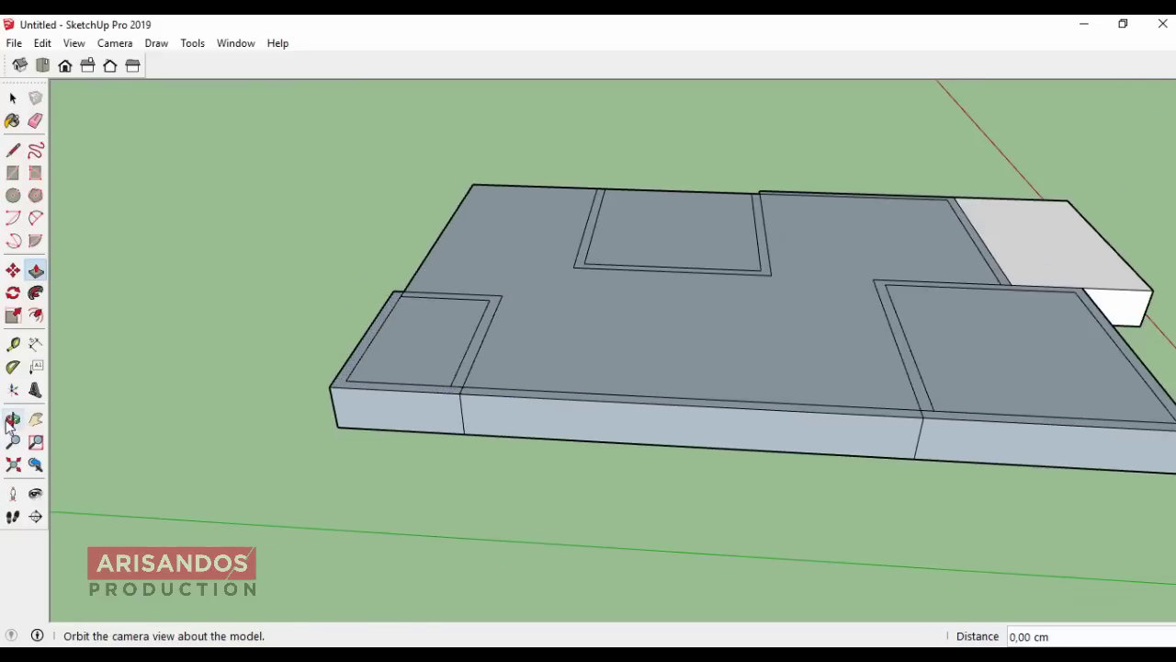
Step: Pull the front notch face flush with the slab
{"action": "left_click", "coordinate": [13, 419]}
{"action": "mouse_move", "coordinate": [303, 385]}
{"action": "left_mouse_down"}
{"action": "mouse_move", "coordinate": [371, 384]}
{"action": "mouse_move", "coordinate": [726, 441]}
{"action": "left_mouse_up"}
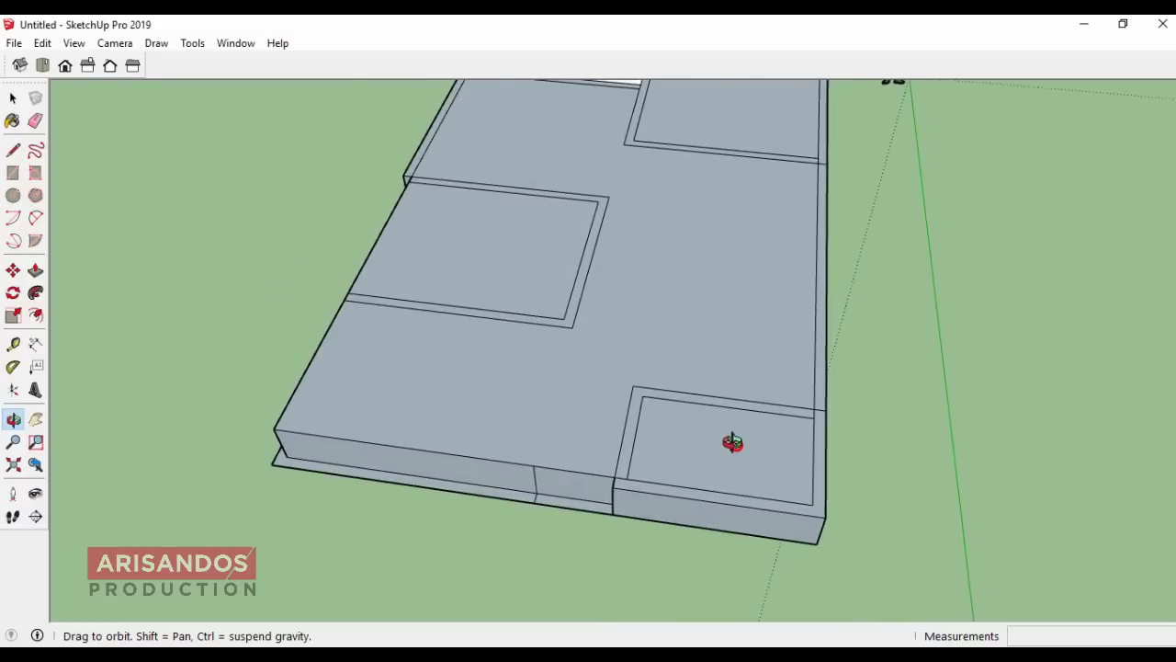
{"action": "left_click", "coordinate": [36, 270]}
{"action": "scroll", "coordinate": [451, 483], "scroll_direction": "up", "scroll_amount": 3}
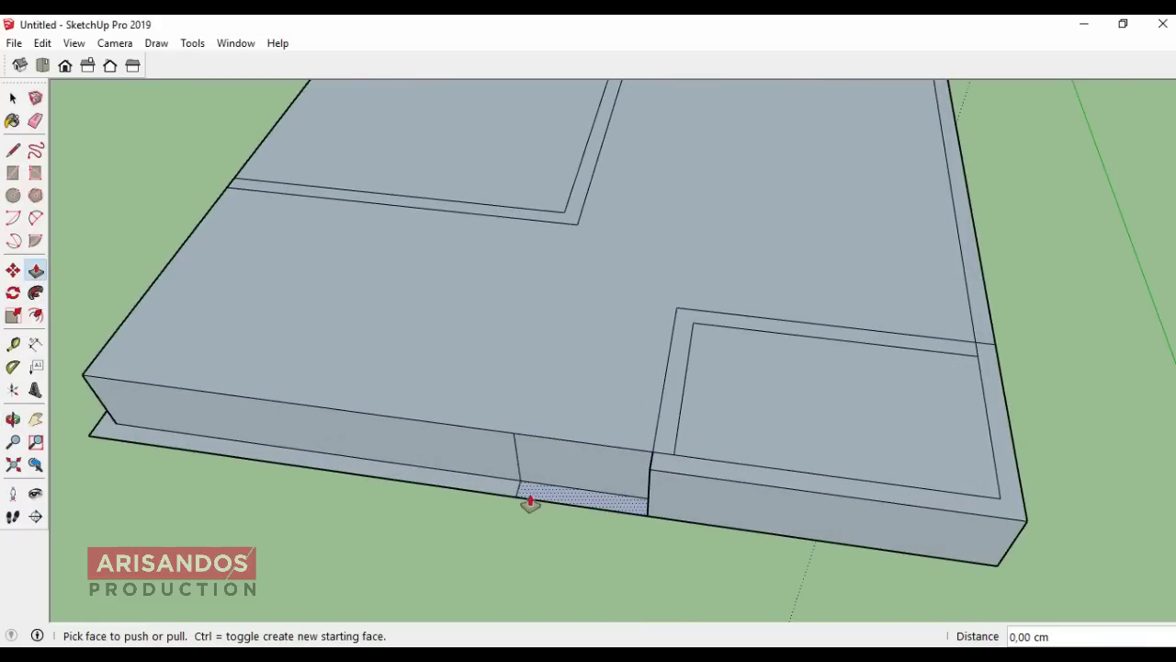
{"action": "middle_click_drag", "start_coordinate": [499, 493], "coordinate": [588, 525]}
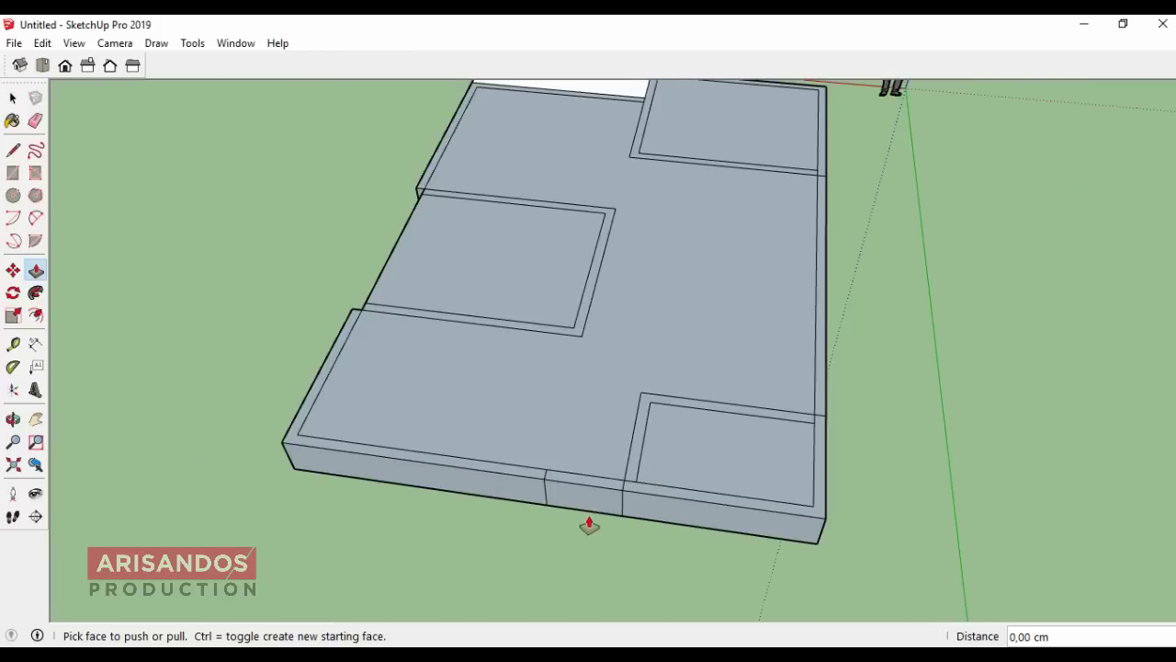
{"action": "left_click", "coordinate": [13, 419]}
{"action": "mouse_move", "coordinate": [178, 354]}
{"action": "left_mouse_down"}
{"action": "mouse_move", "coordinate": [748, 362]}
{"action": "mouse_move", "coordinate": [793, 378]}
{"action": "left_mouse_up"}
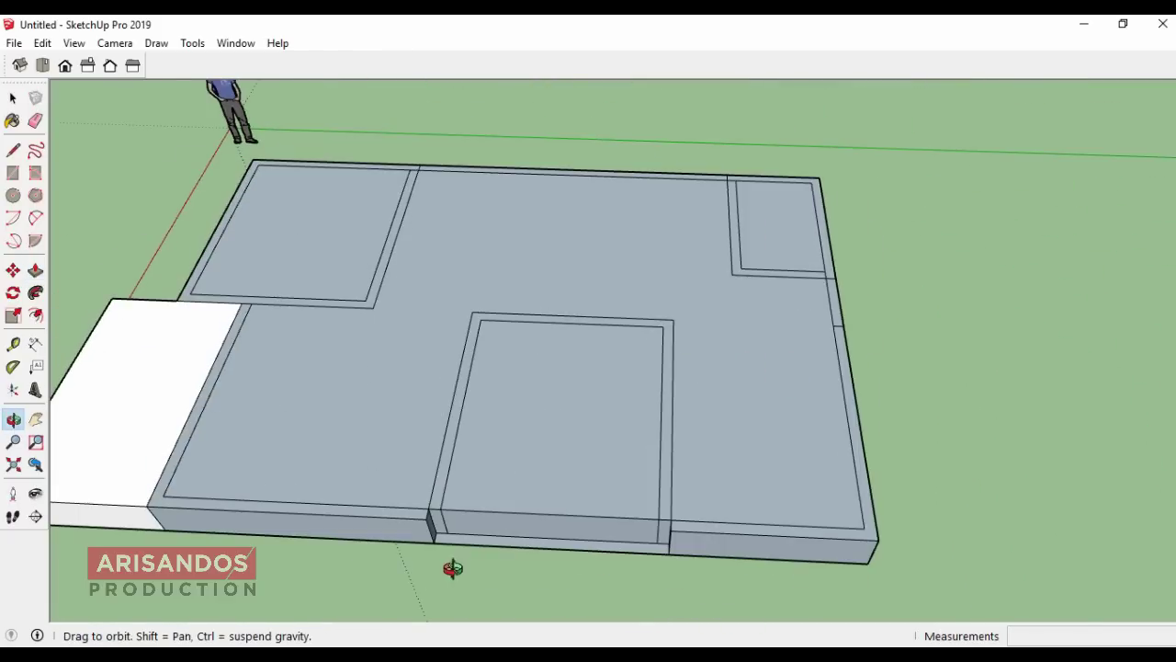
{"action": "scroll", "coordinate": [464, 555], "scroll_direction": "up", "scroll_amount": 3}
{"action": "left_click", "coordinate": [35, 270]}
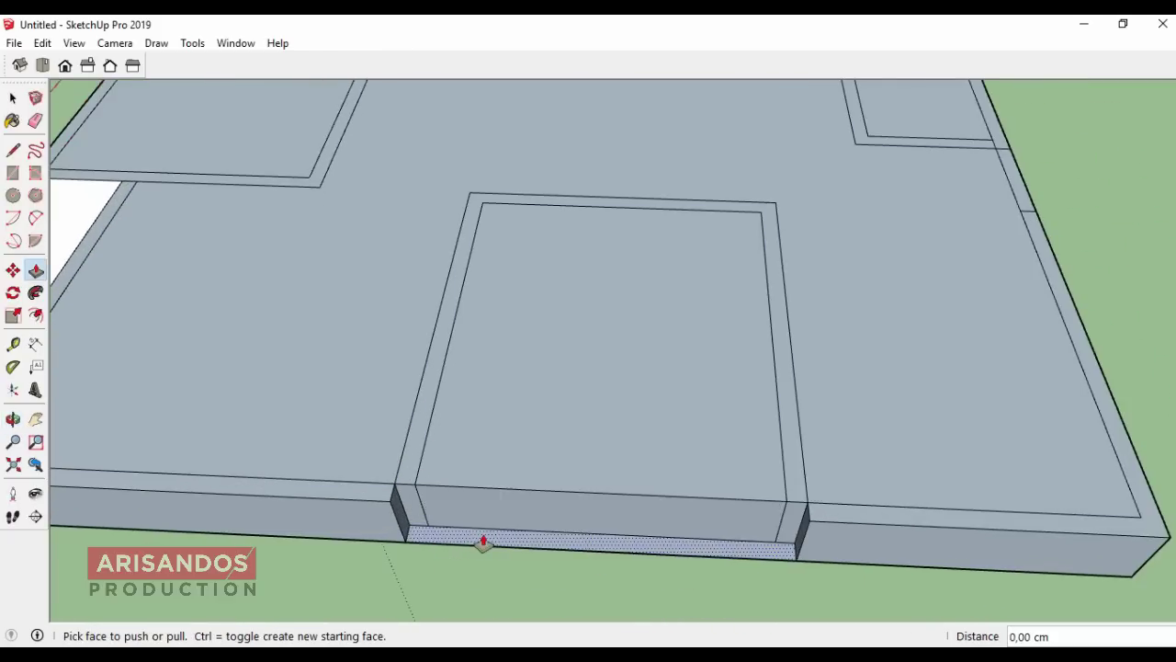
{"action": "left_click_drag", "start_coordinate": [483, 543], "coordinate": [480, 544]}
{"action": "scroll", "coordinate": [567, 413], "scroll_direction": "down", "scroll_amount": 3}
{"action": "scroll", "coordinate": [507, 429], "scroll_direction": "down", "scroll_amount": 2}
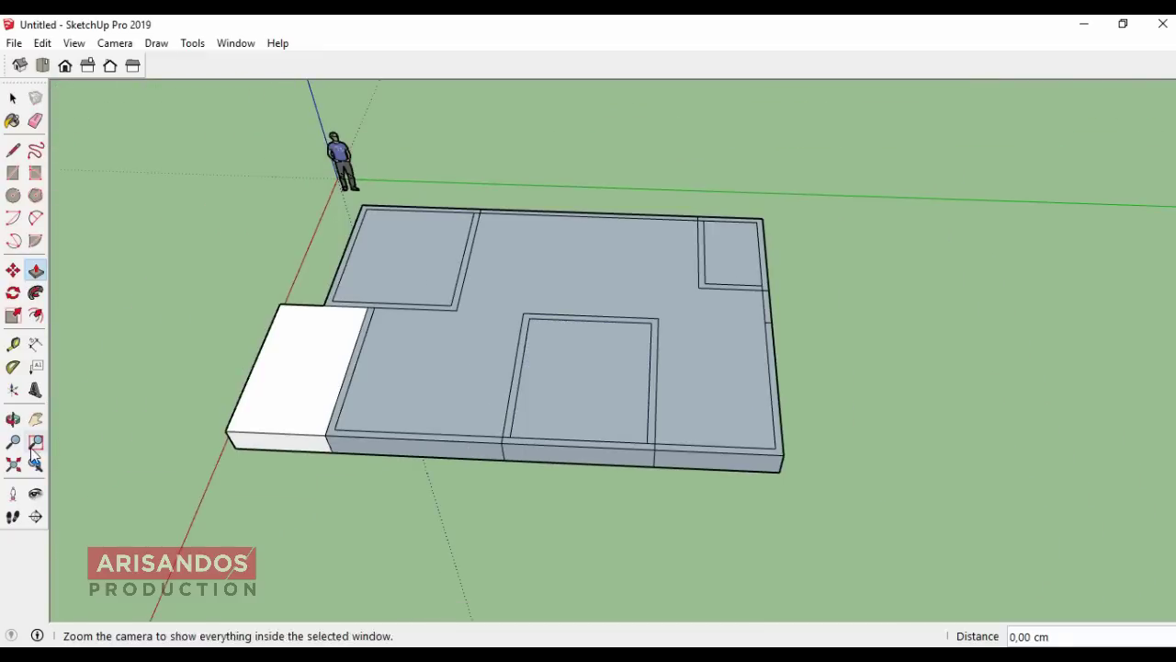
Step: Orbit and zoom around the slab to check every side
{"action": "left_click", "coordinate": [14, 421]}
{"action": "left_click_drag", "start_coordinate": [381, 386], "coordinate": [646, 308]}
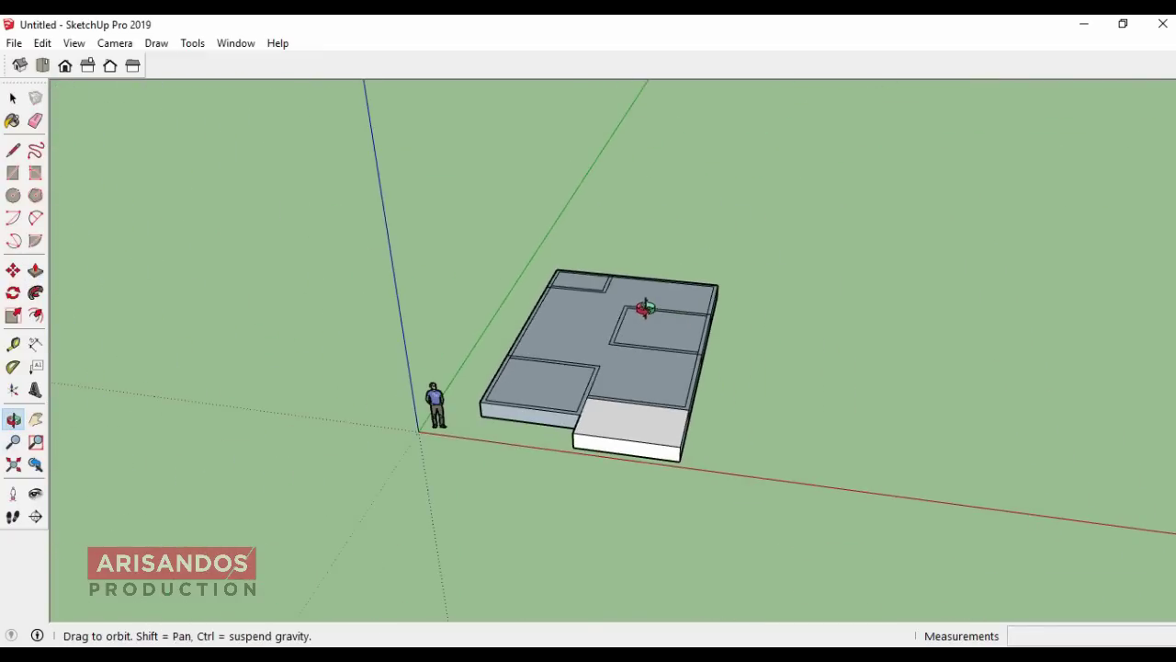
{"action": "scroll", "coordinate": [617, 390], "scroll_direction": "up", "scroll_amount": 2}
{"action": "scroll", "coordinate": [705, 543], "scroll_direction": "up", "scroll_amount": 2}
{"action": "scroll", "coordinate": [520, 284], "scroll_direction": "up", "scroll_amount": 2}
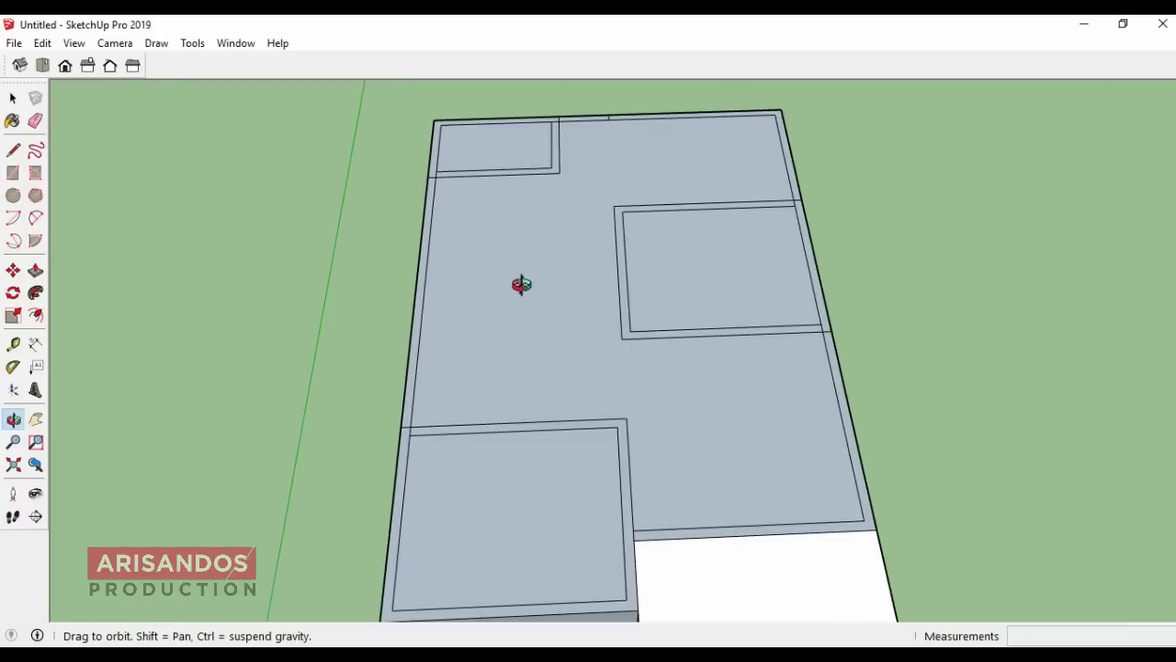
{"action": "scroll", "coordinate": [644, 361], "scroll_direction": "up", "scroll_amount": 2}
{"action": "scroll", "coordinate": [544, 359], "scroll_direction": "down", "scroll_amount": 5}
{"action": "left_click_drag", "start_coordinate": [612, 183], "coordinate": [630, 132]}
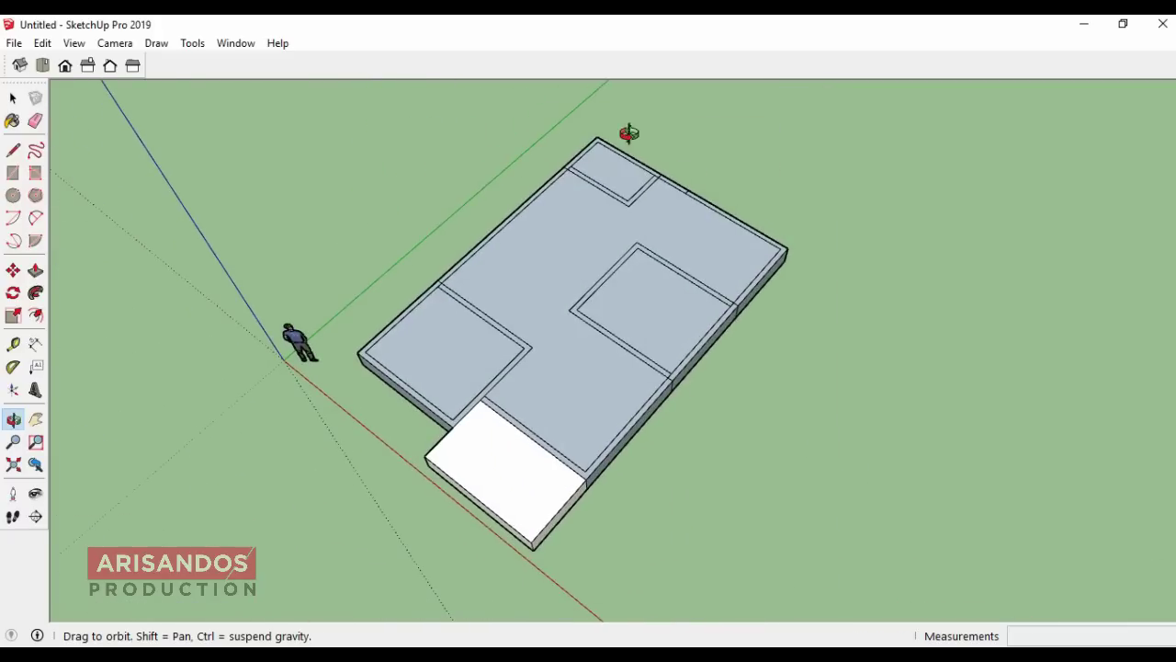
{"action": "scroll", "coordinate": [624, 134], "scroll_direction": "up", "scroll_amount": 2}
{"action": "scroll", "coordinate": [418, 220], "scroll_direction": "down", "scroll_amount": 2}
{"action": "scroll", "coordinate": [415, 218], "scroll_direction": "down", "scroll_amount": 1}
{"action": "scroll", "coordinate": [386, 455], "scroll_direction": "up", "scroll_amount": 2}
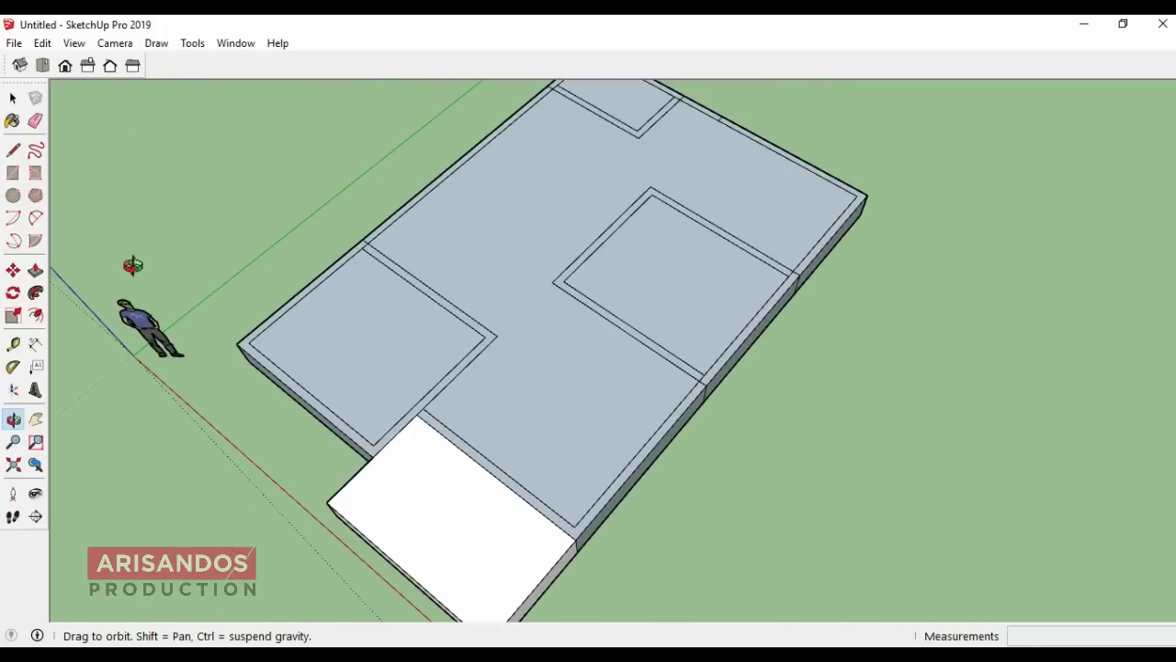
{"action": "left_click", "coordinate": [41, 279]}
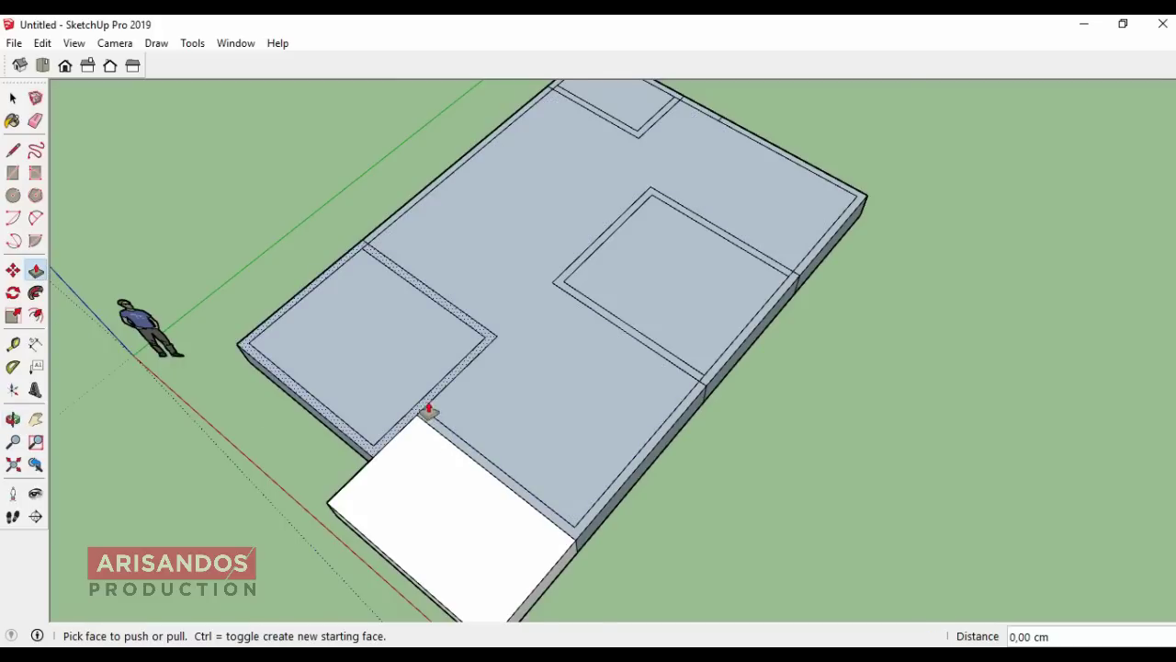
{"action": "scroll", "coordinate": [490, 340], "scroll_direction": "up", "scroll_amount": 2}
Step: Draw a line closing the corner gap at the left room's inner corner
{"action": "scroll", "coordinate": [490, 340], "scroll_direction": "up", "scroll_amount": 2}
{"action": "key", "text": "a"}
{"action": "key", "text": "r"}
{"action": "key", "text": "l"}
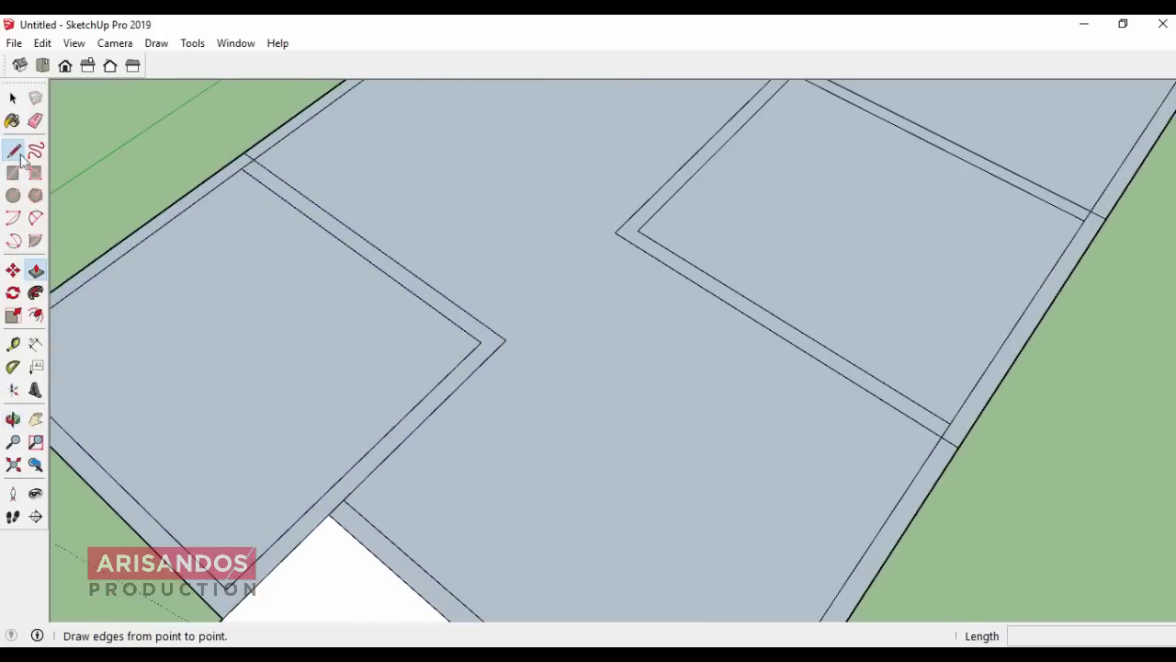
{"action": "left_click", "coordinate": [481, 342]}
{"action": "left_click", "coordinate": [502, 337]}
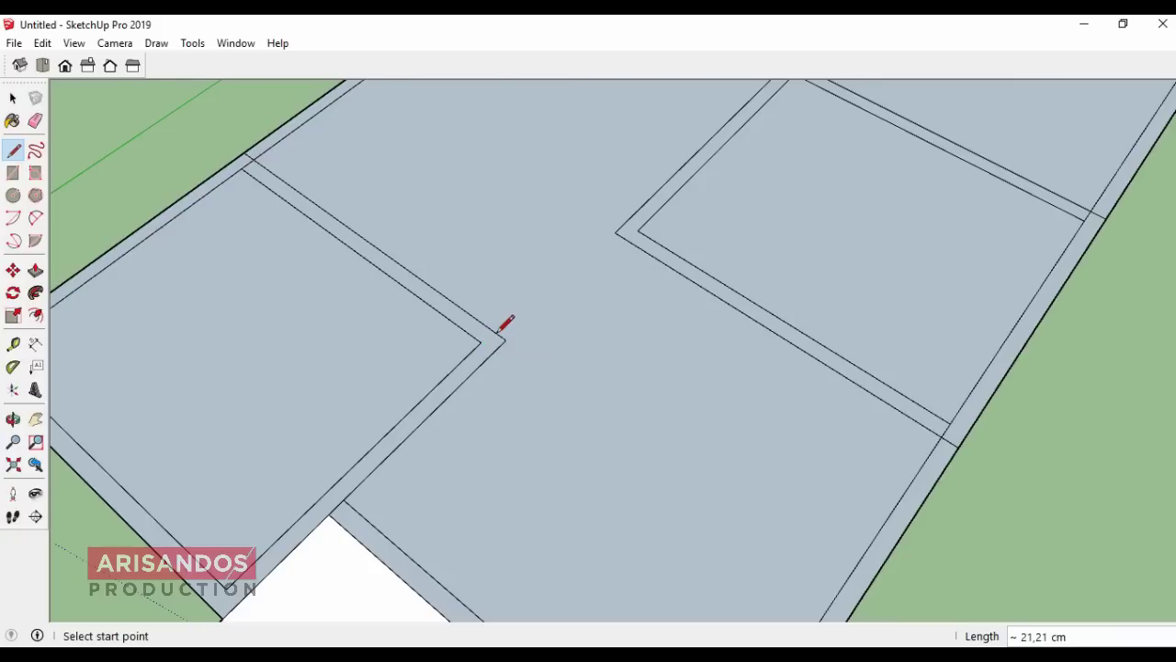
{"action": "scroll", "coordinate": [504, 323], "scroll_direction": "down", "scroll_amount": 3}
Step: Raise the left room's wall ring 350 cm, then the front-right, upper-room and right-side walls to match
{"action": "left_click", "coordinate": [35, 270]}
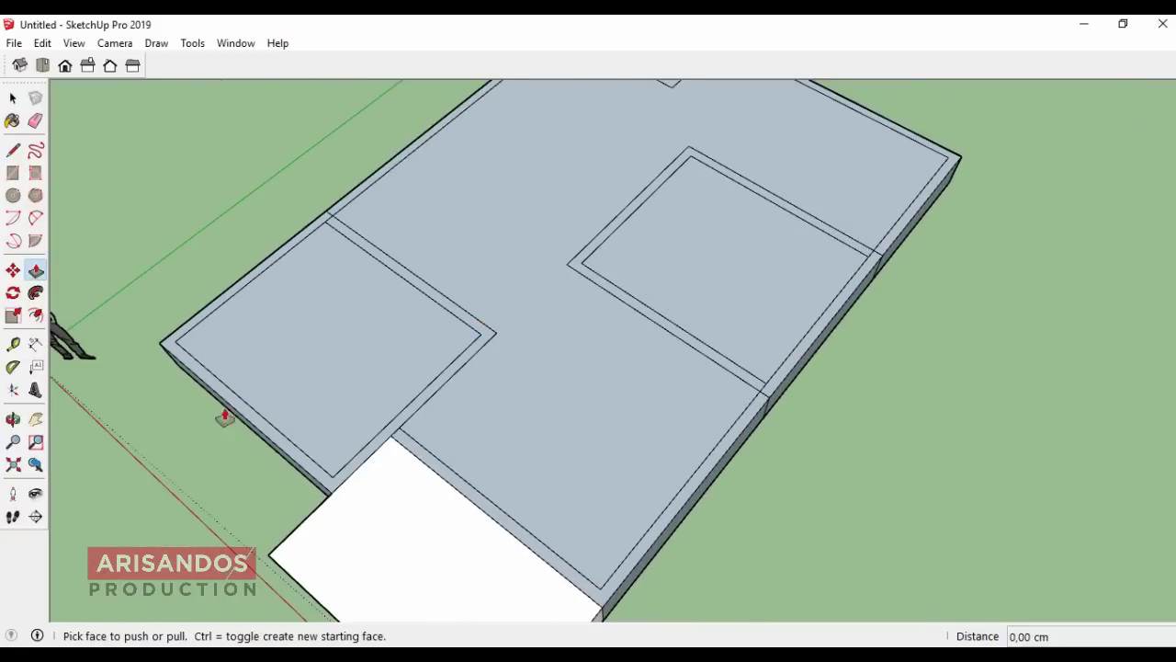
{"action": "left_click", "coordinate": [246, 415]}
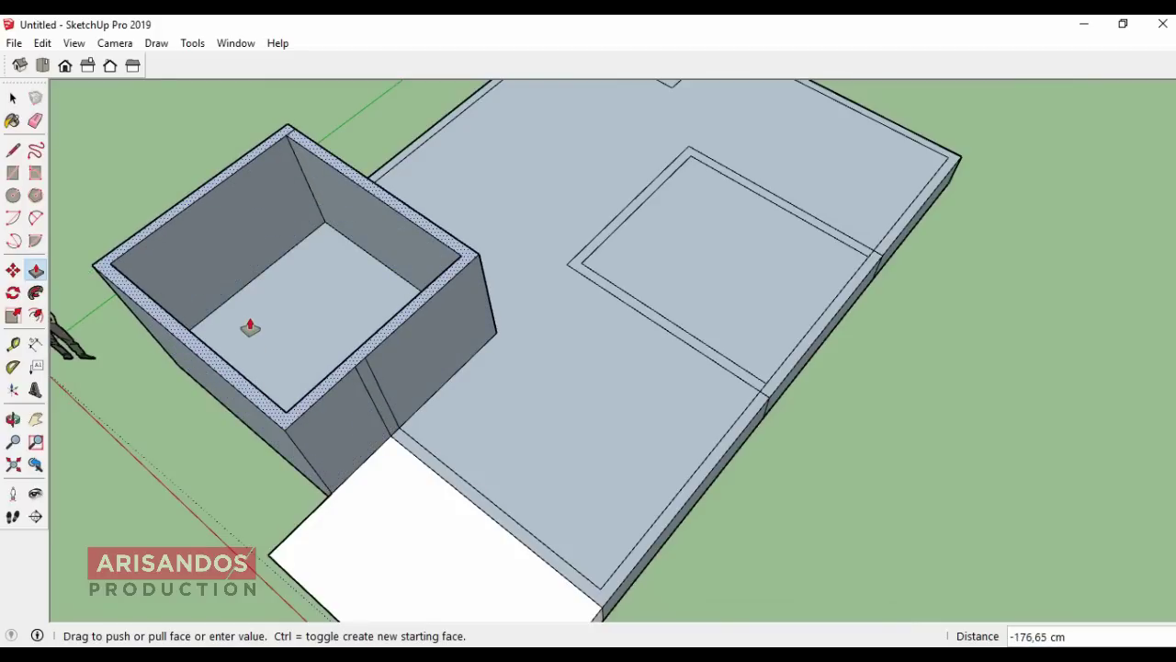
{"action": "type", "text": "50"}
{"action": "key", "text": "Return"}
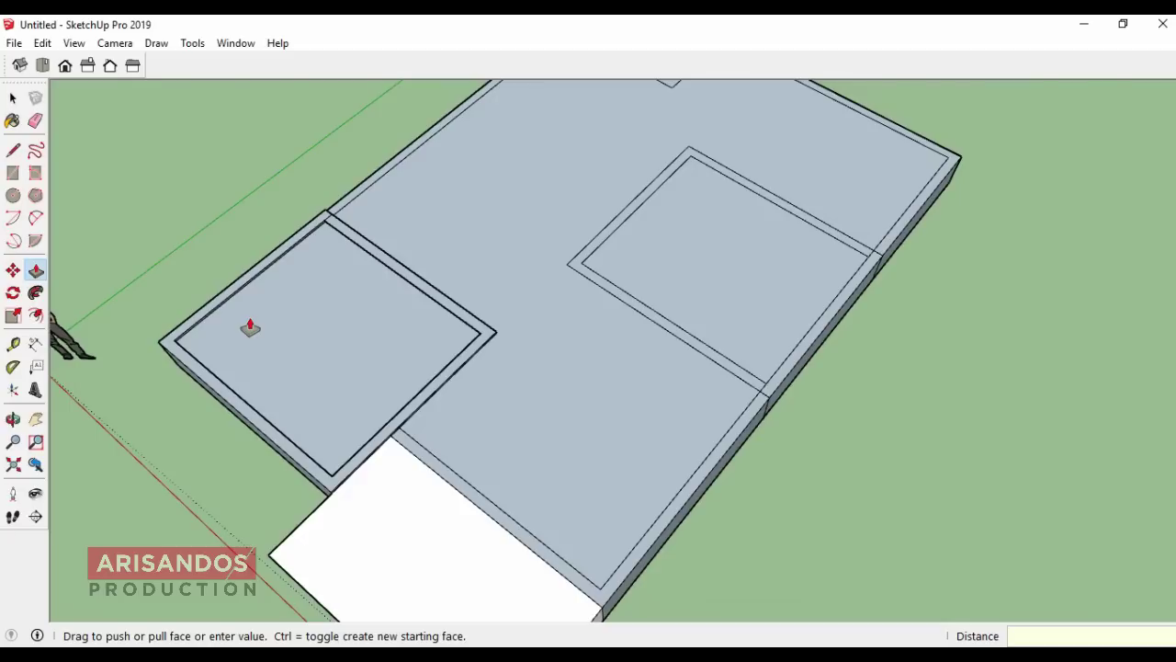
{"action": "type", "text": "350"}
{"action": "key", "text": "Return"}
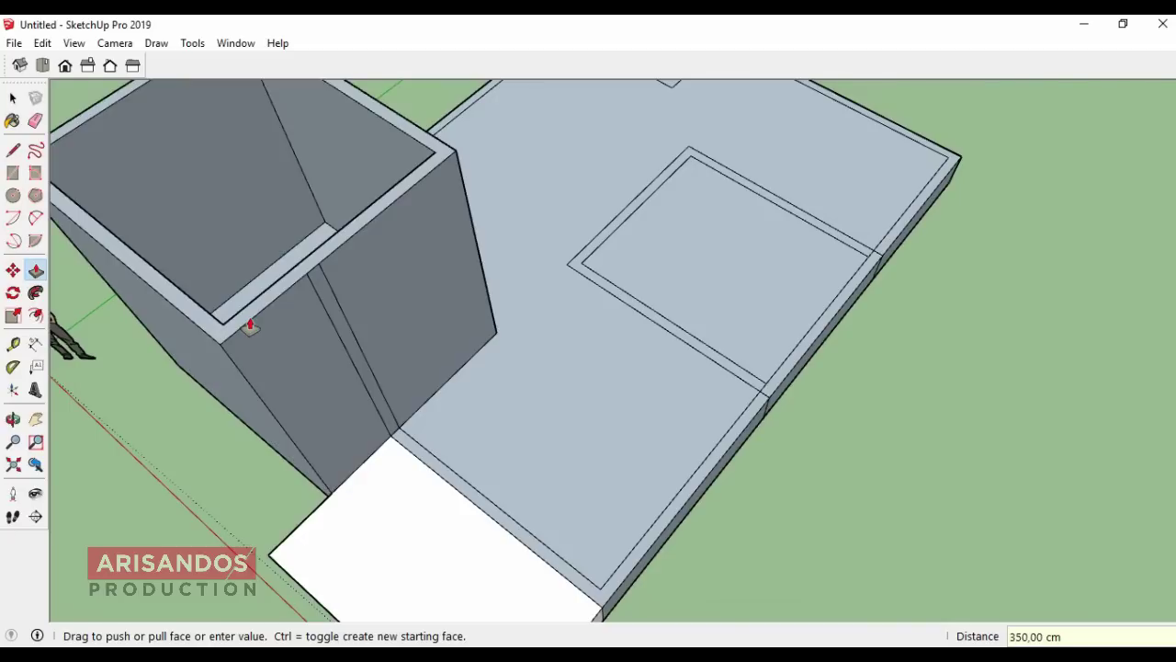
{"action": "double_click", "coordinate": [413, 463]}
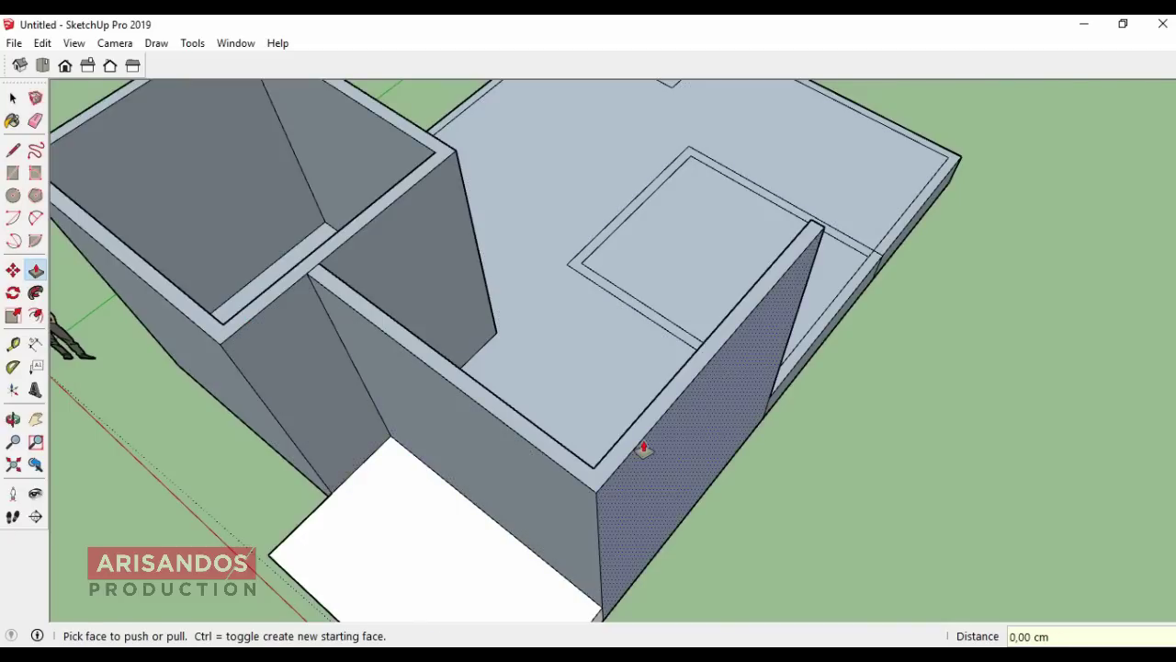
{"action": "double_click", "coordinate": [584, 270]}
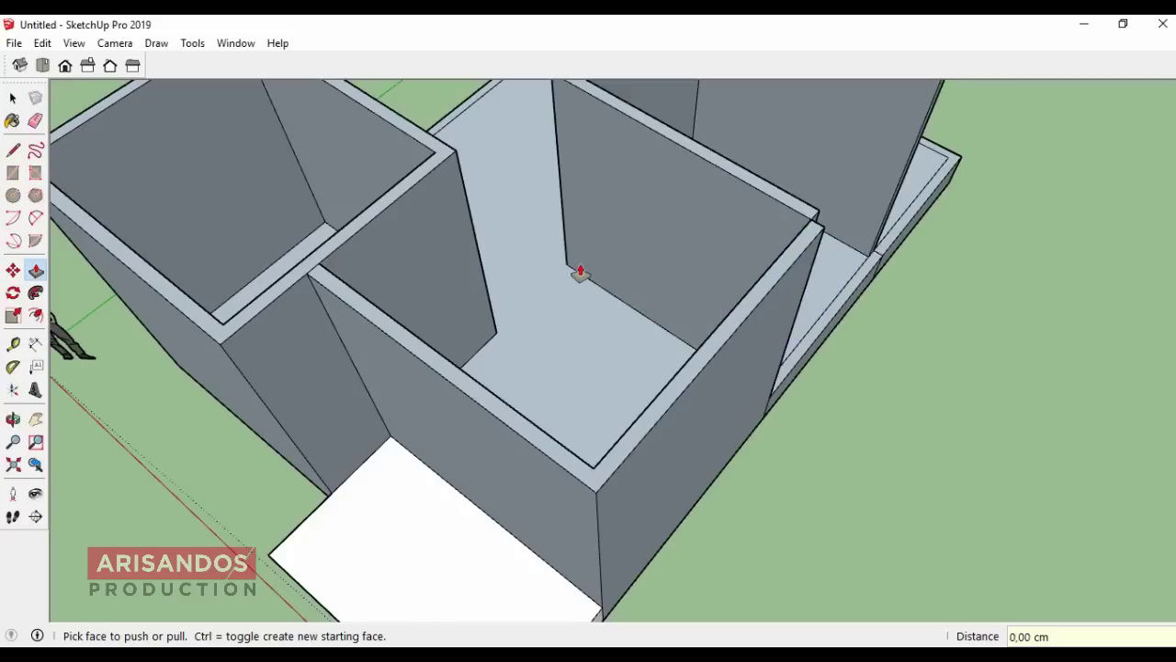
{"action": "double_click", "coordinate": [859, 289]}
{"action": "double_click", "coordinate": [901, 231]}
{"action": "scroll", "coordinate": [832, 393], "scroll_direction": "down", "scroll_amount": 1}
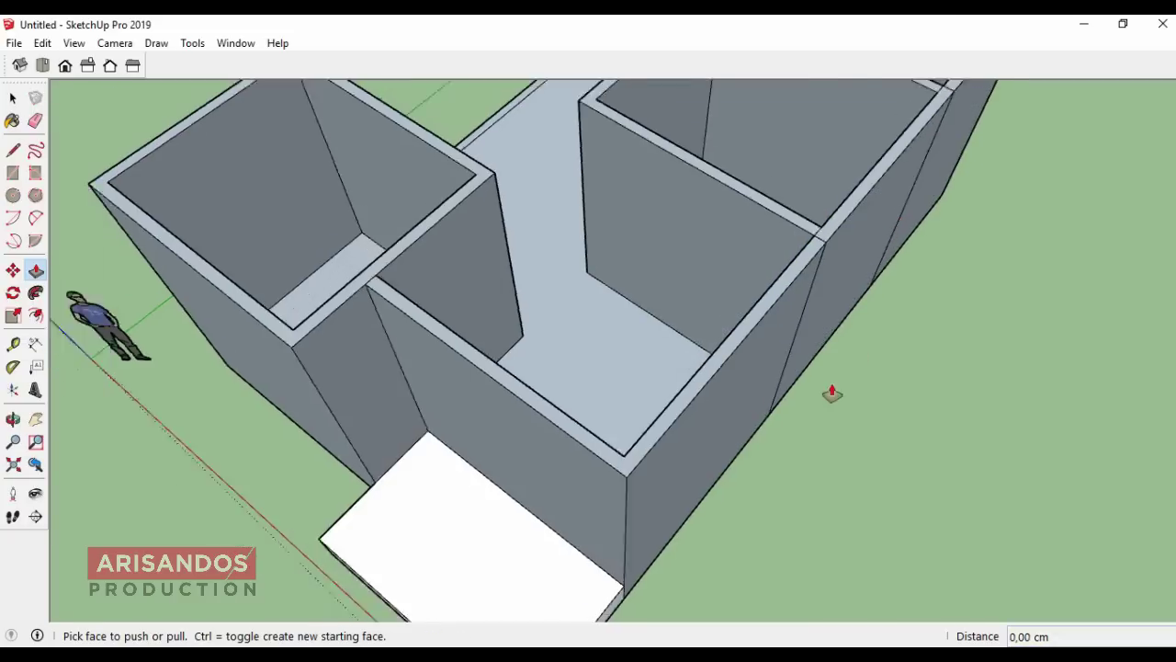
{"action": "scroll", "coordinate": [832, 393], "scroll_direction": "down", "scroll_amount": 3}
Step: Draw a 90 by 200 cm door rectangle at the base of the first room's wall
{"action": "left_click", "coordinate": [12, 419]}
{"action": "mouse_move", "coordinate": [333, 343]}
{"action": "left_mouse_down"}
{"action": "mouse_move", "coordinate": [893, 230]}
{"action": "mouse_move", "coordinate": [1110, 273]}
{"action": "left_mouse_up"}
{"action": "scroll", "coordinate": [402, 230], "scroll_direction": "up", "scroll_amount": 2}
{"action": "scroll", "coordinate": [437, 283], "scroll_direction": "up", "scroll_amount": 2}
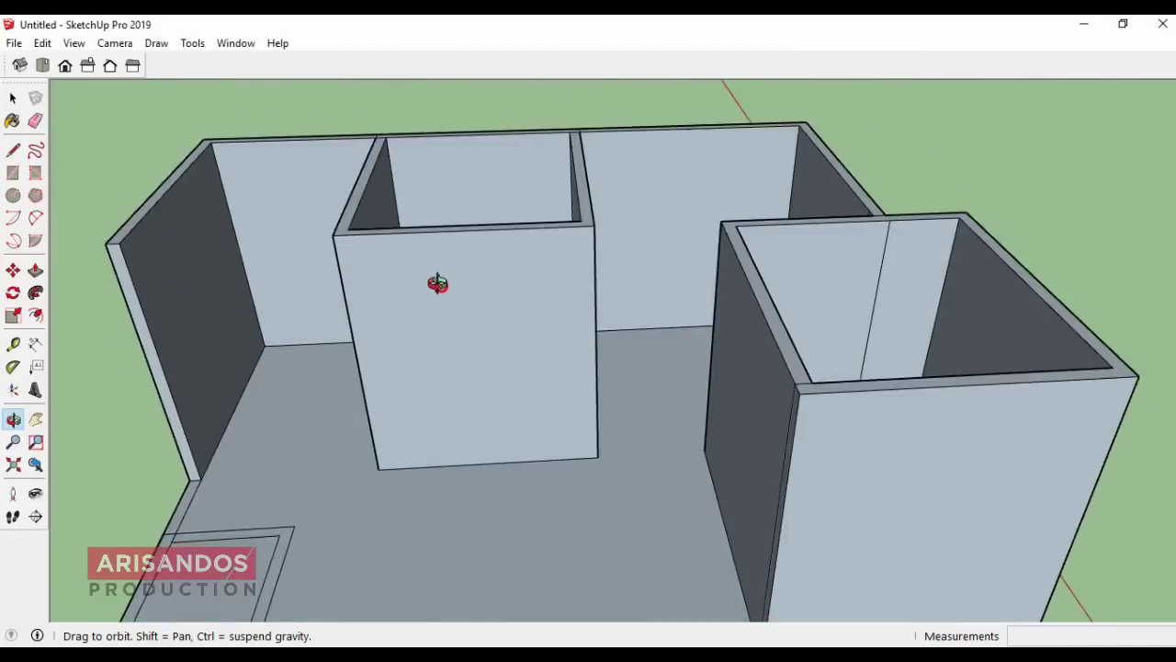
{"action": "left_click_drag", "start_coordinate": [438, 283], "coordinate": [425, 267]}
{"action": "left_click", "coordinate": [13, 173]}
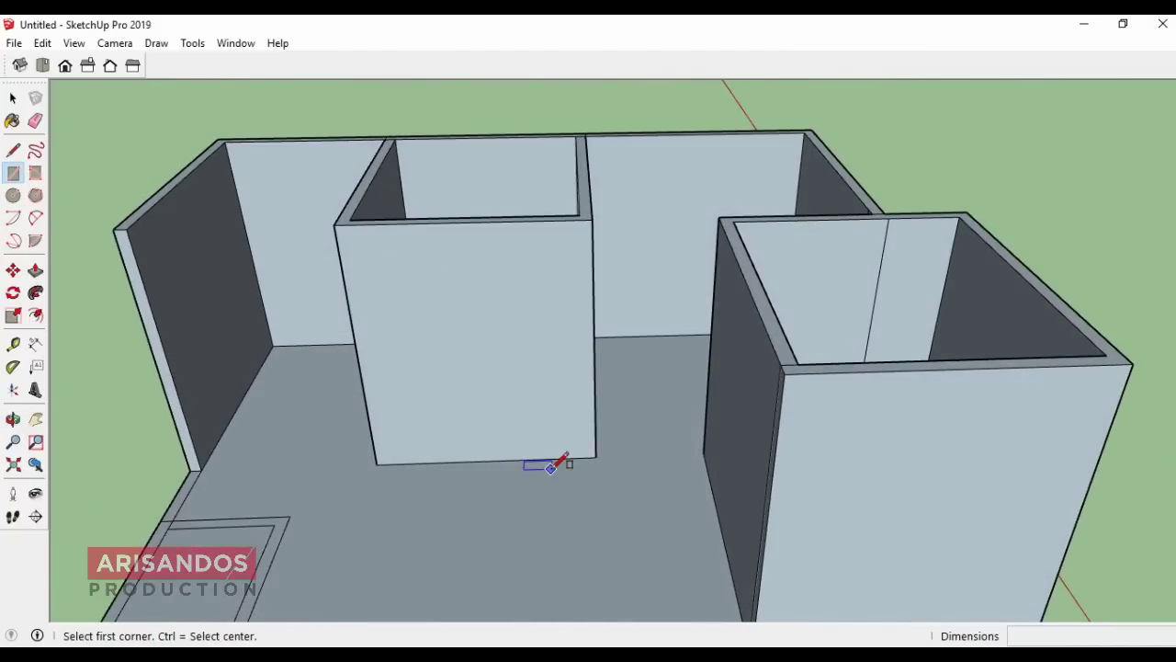
{"action": "left_click", "coordinate": [556, 458]}
{"action": "type", "text": "200;90"}
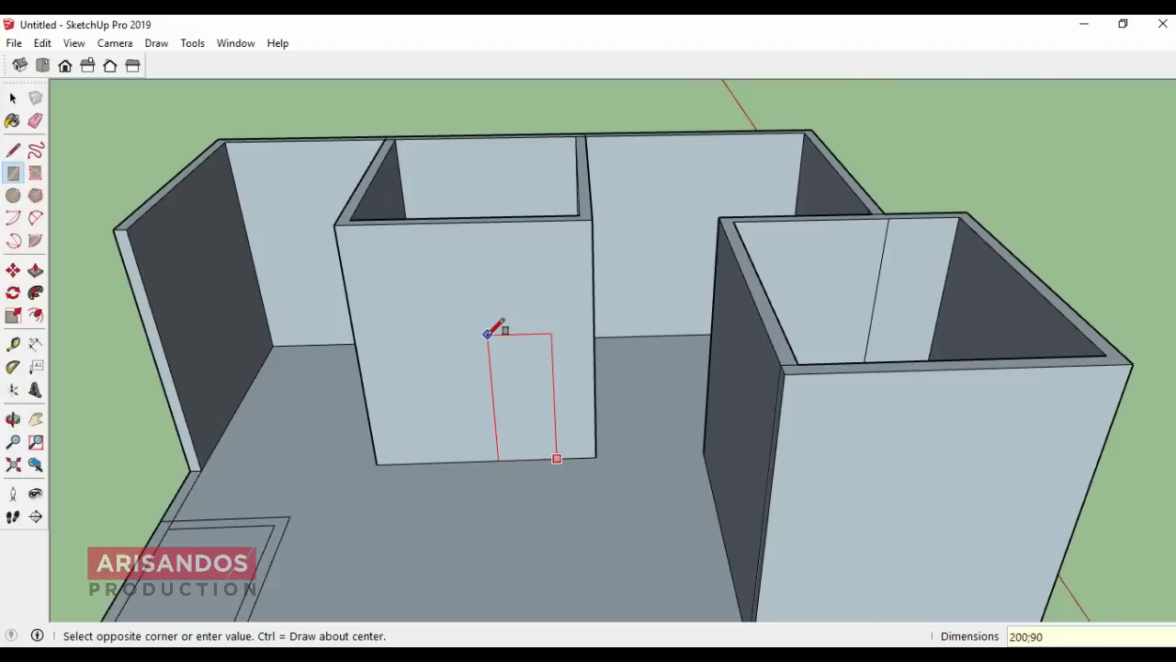
{"action": "key", "text": "Return"}
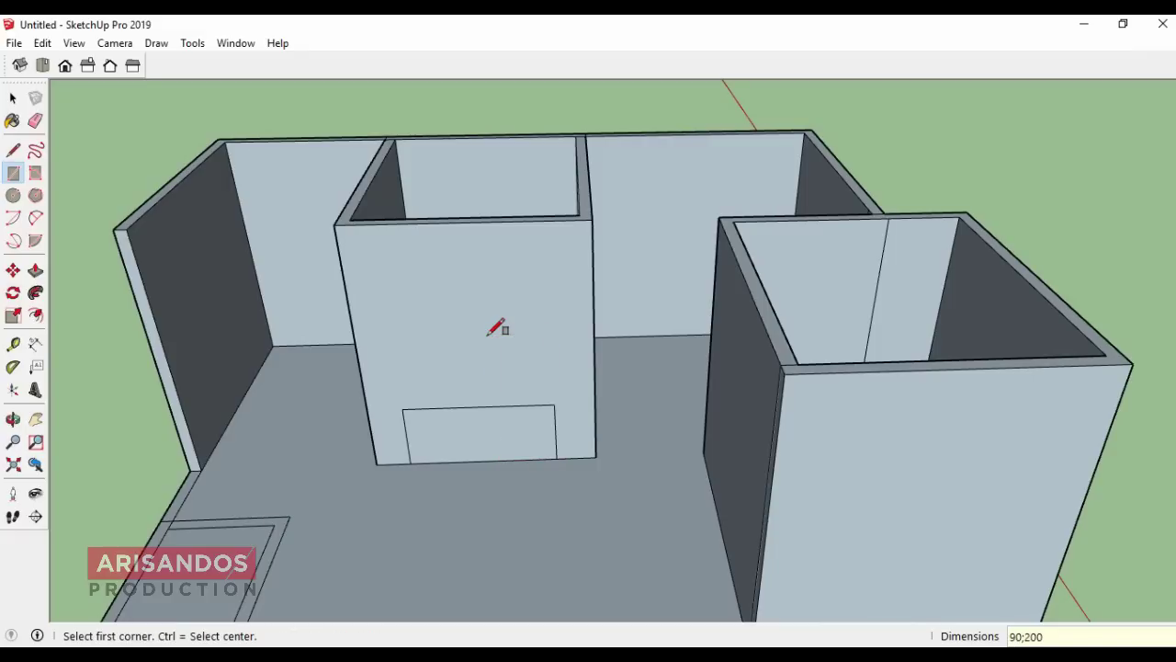
{"action": "key", "text": "Return"}
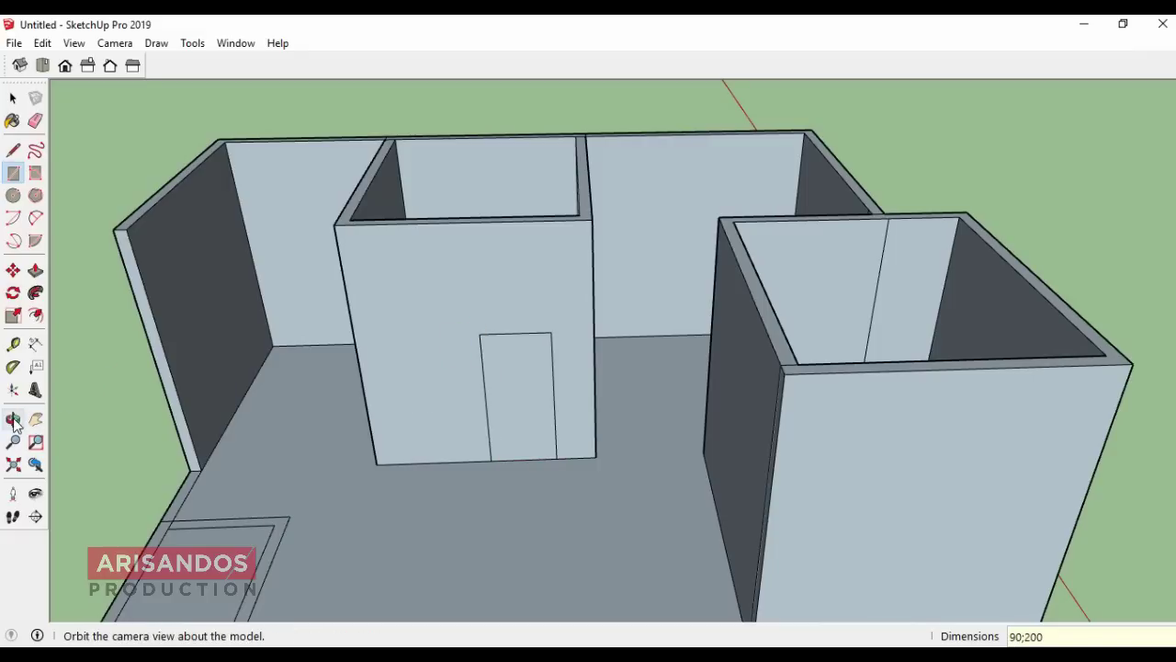
Step: Push the first door rectangle 15 cm through the wall
{"action": "left_click", "coordinate": [13, 419]}
{"action": "mouse_move", "coordinate": [804, 428]}
{"action": "left_mouse_down"}
{"action": "mouse_move", "coordinate": [861, 402]}
{"action": "mouse_move", "coordinate": [633, 336]}
{"action": "left_mouse_up"}
{"action": "scroll", "coordinate": [633, 336], "scroll_direction": "up", "scroll_amount": 1}
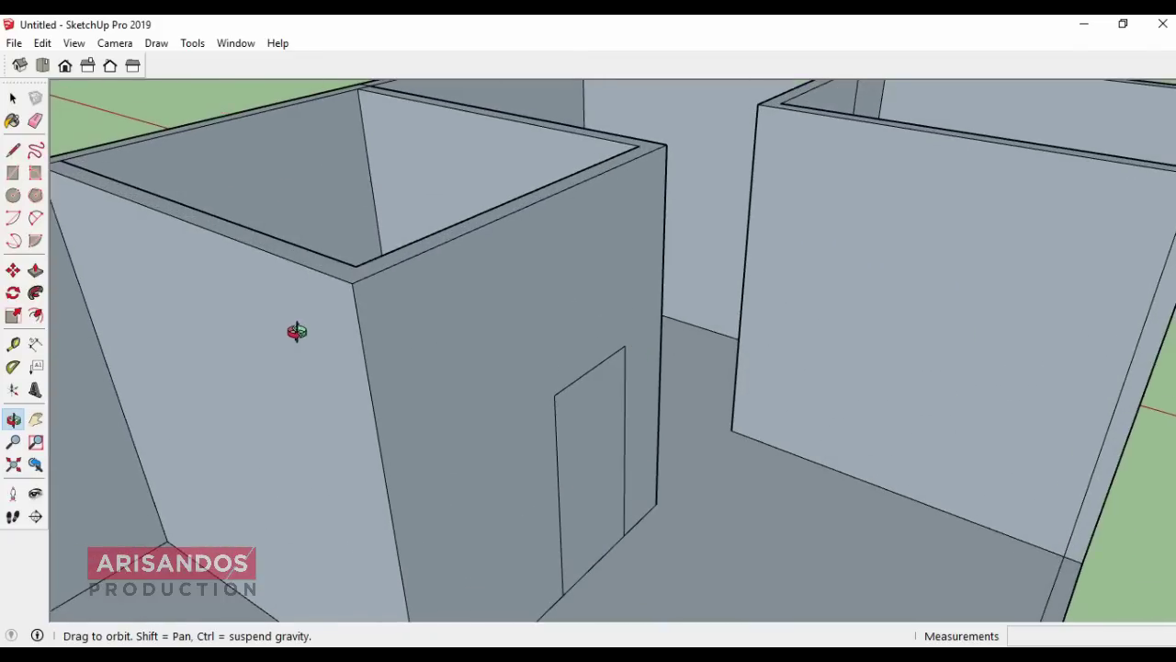
{"action": "left_click", "coordinate": [35, 270]}
{"action": "left_click_drag", "start_coordinate": [601, 454], "coordinate": [582, 407]}
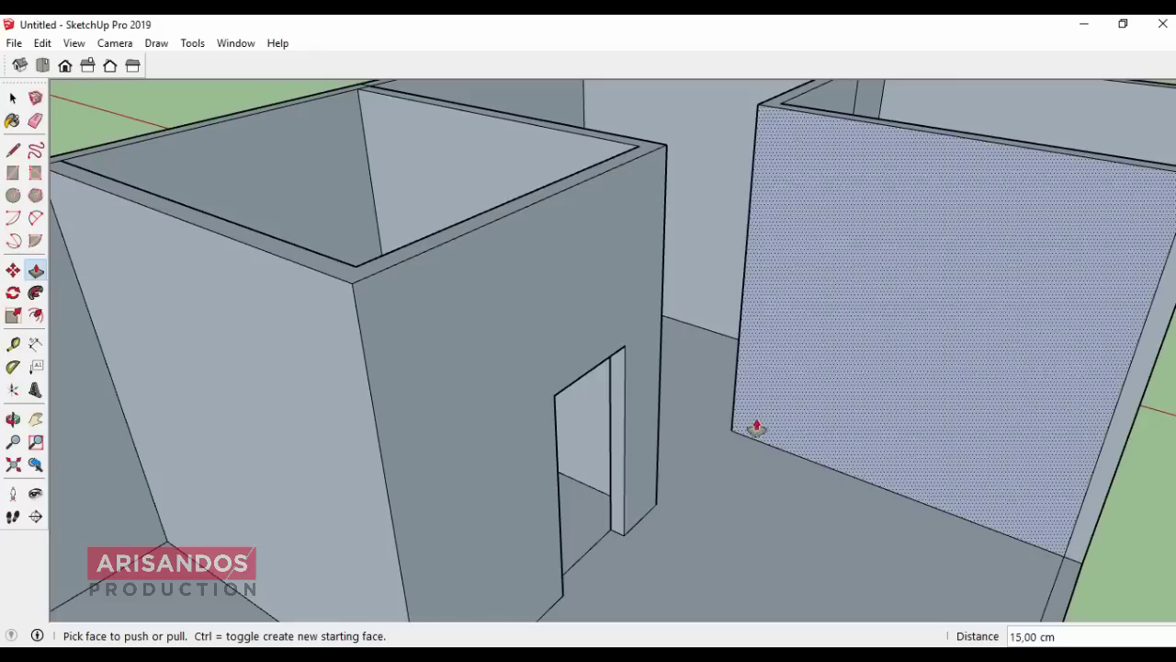
Step: Draw a second 90 by 200 cm door rectangle and push it through the other room's wall
{"action": "left_click", "coordinate": [13, 173]}
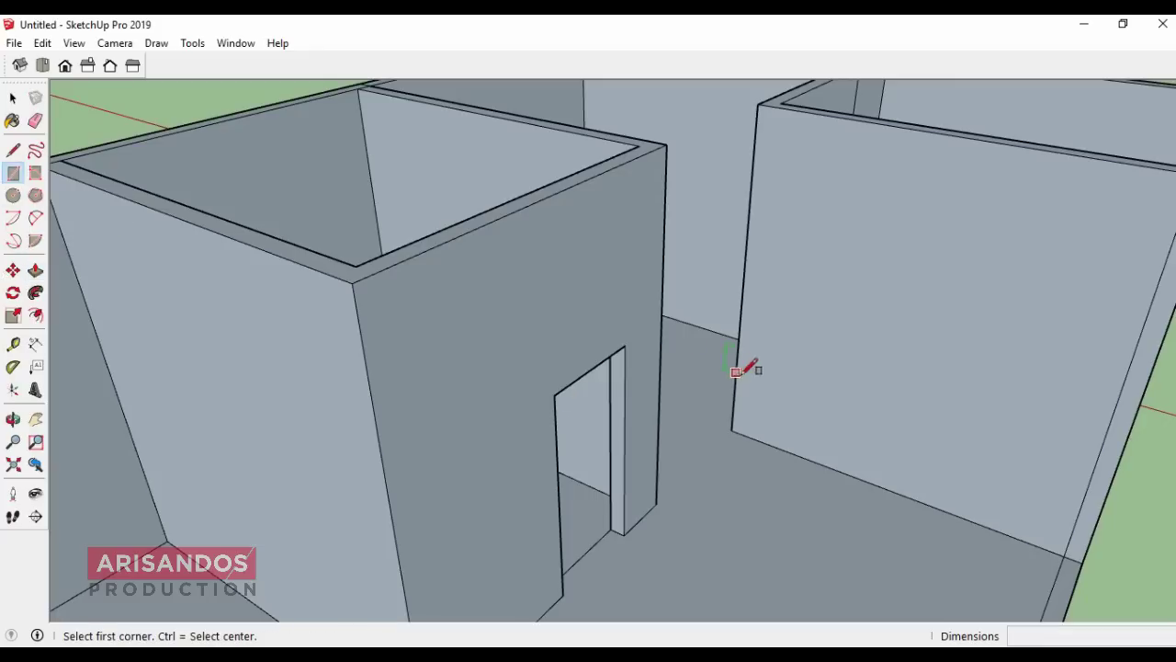
{"action": "left_click", "coordinate": [779, 448]}
{"action": "type", "text": "90;200"}
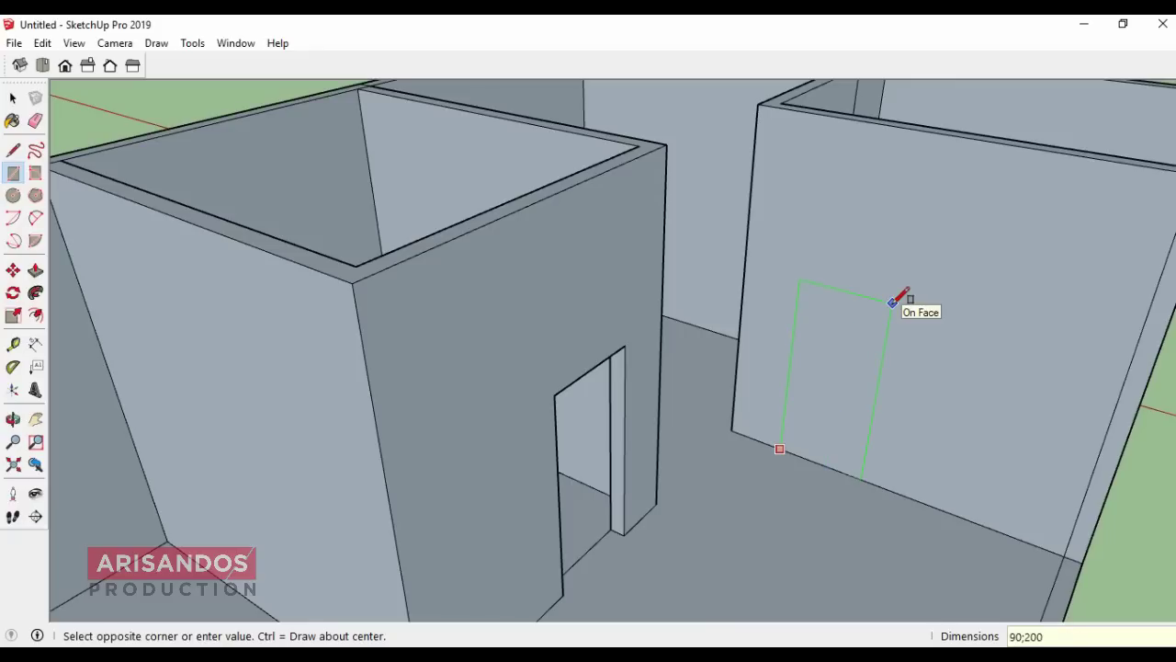
{"action": "left_click", "coordinate": [892, 303]}
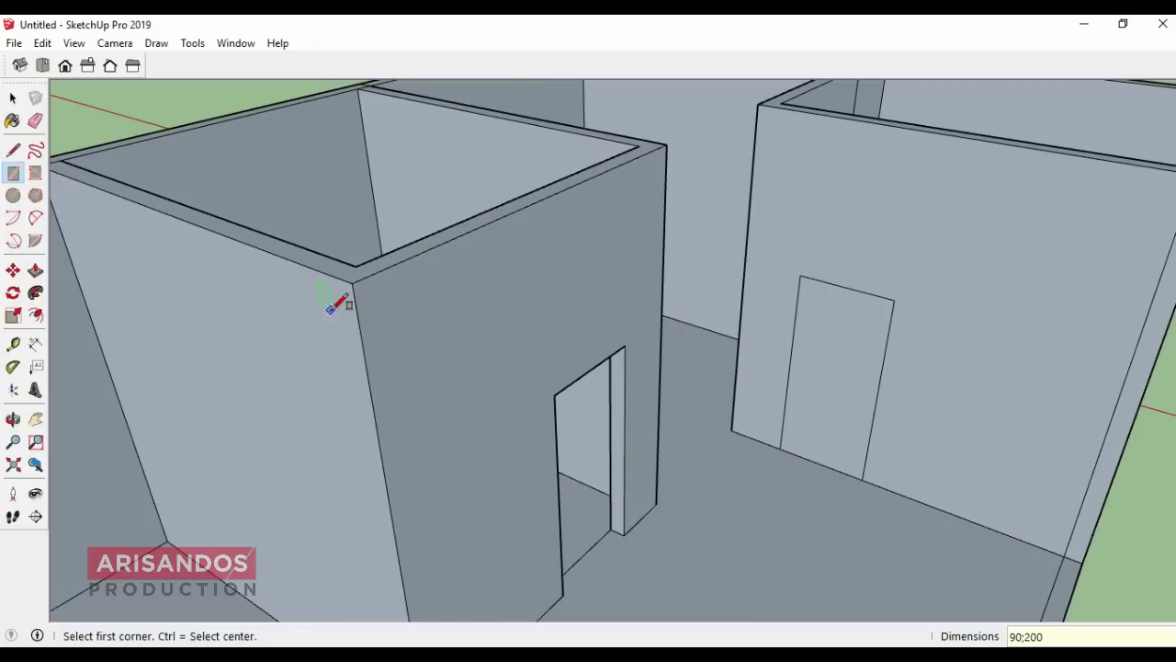
{"action": "left_click", "coordinate": [35, 270]}
{"action": "left_click", "coordinate": [860, 379]}
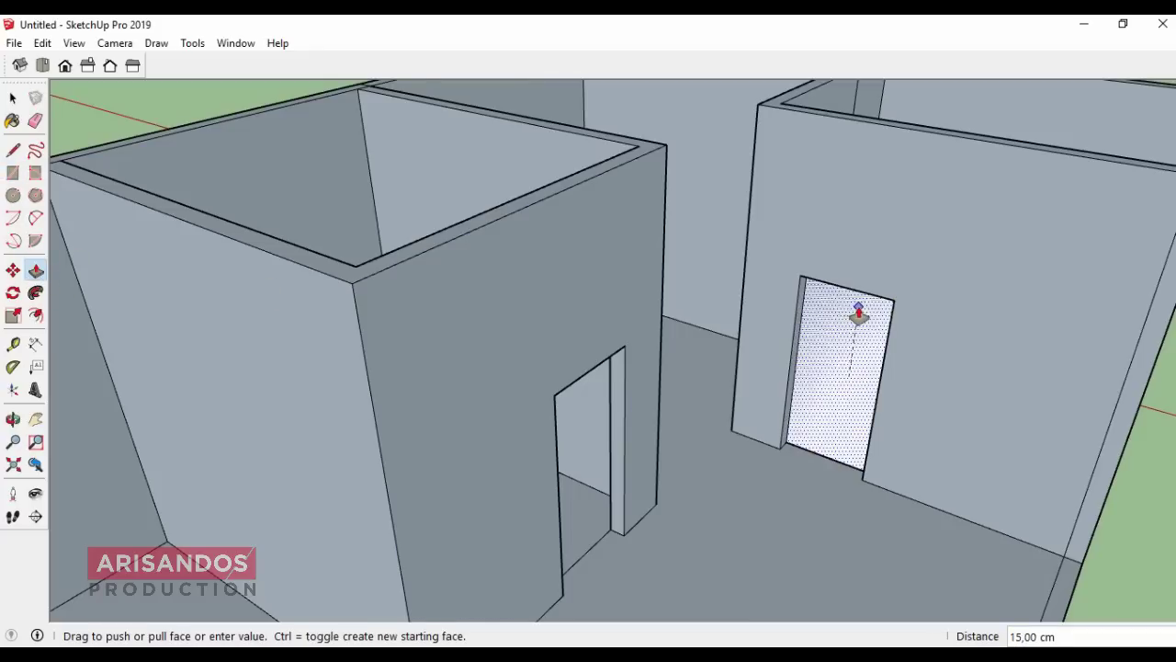
{"action": "left_click", "coordinate": [858, 315]}
{"action": "scroll", "coordinate": [843, 340], "scroll_direction": "down", "scroll_amount": 5}
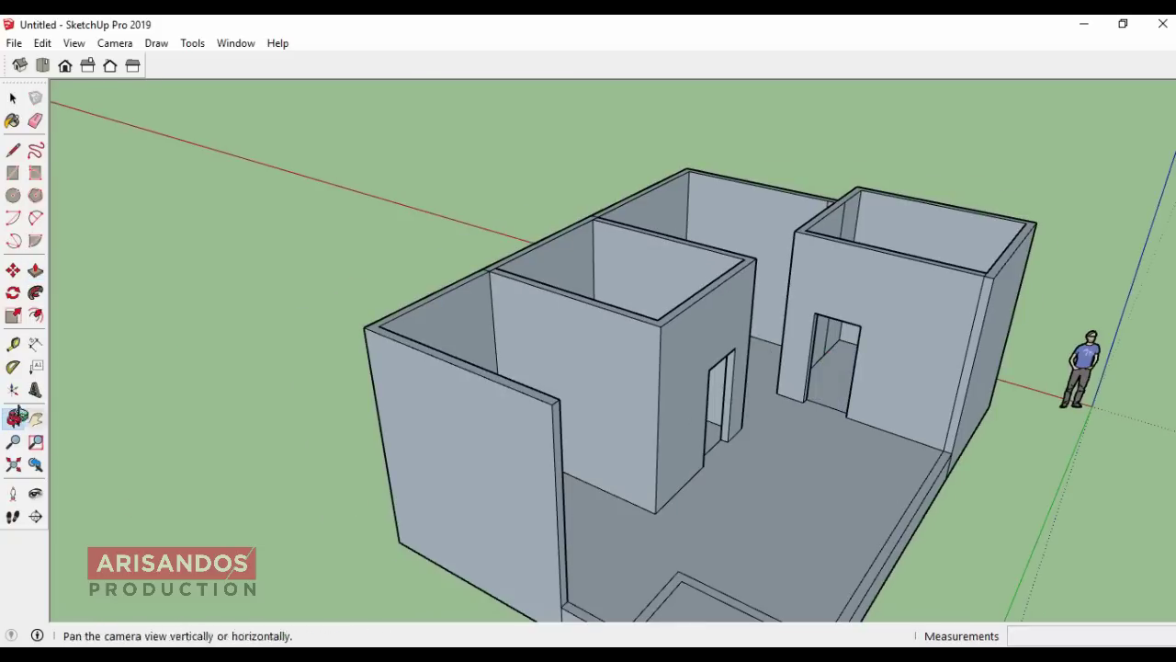
Step: Raise the L-shaped floor strip into tall walls and extend the narrow wall to enclose a box
{"action": "left_click", "coordinate": [13, 419]}
{"action": "mouse_move", "coordinate": [321, 370]}
{"action": "left_mouse_down"}
{"action": "mouse_move", "coordinate": [998, 576]}
{"action": "mouse_move", "coordinate": [718, 399]}
{"action": "left_mouse_up"}
{"action": "scroll", "coordinate": [718, 398], "scroll_direction": "up", "scroll_amount": 5}
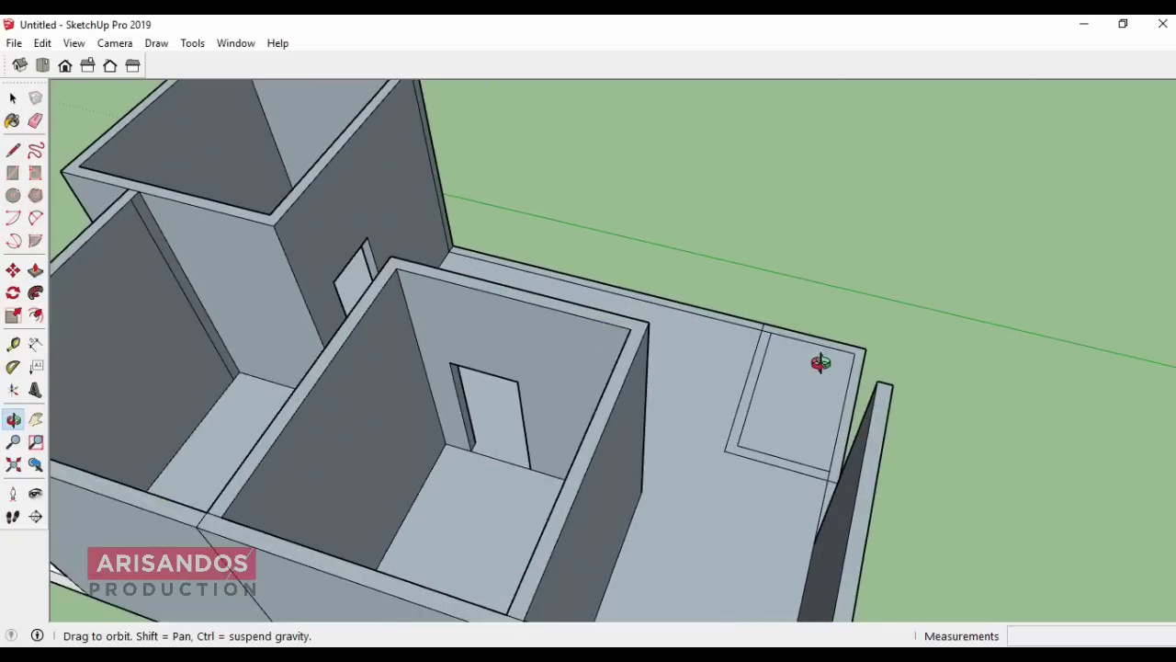
{"action": "left_click", "coordinate": [35, 271]}
{"action": "left_click", "coordinate": [745, 462]}
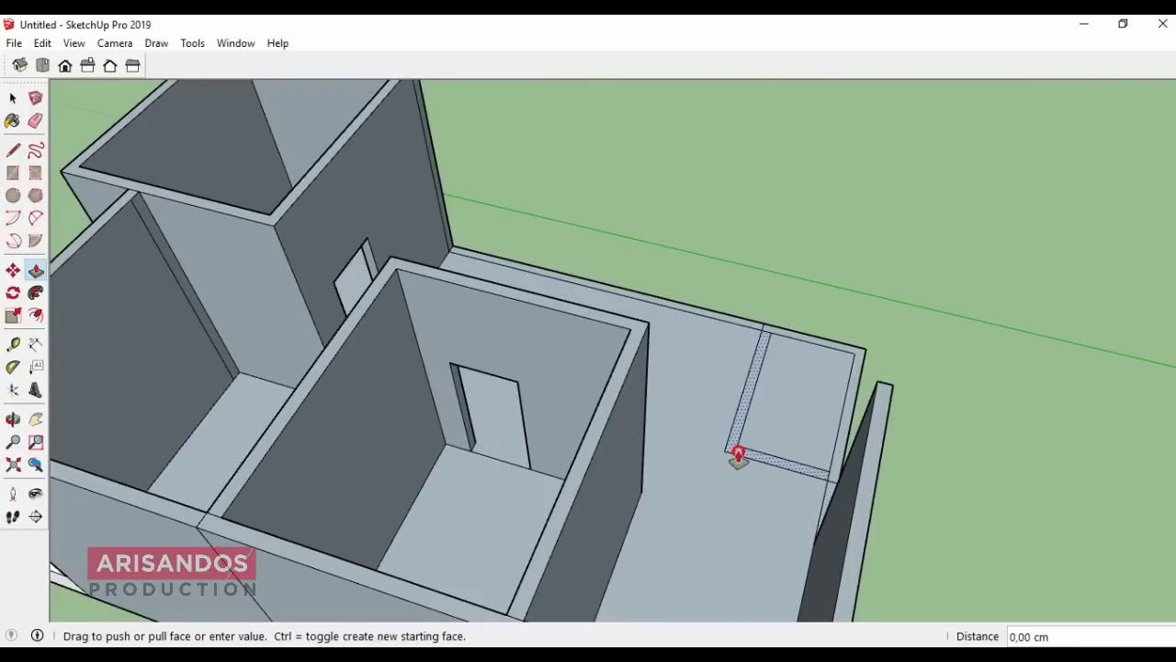
{"action": "left_click", "coordinate": [883, 410]}
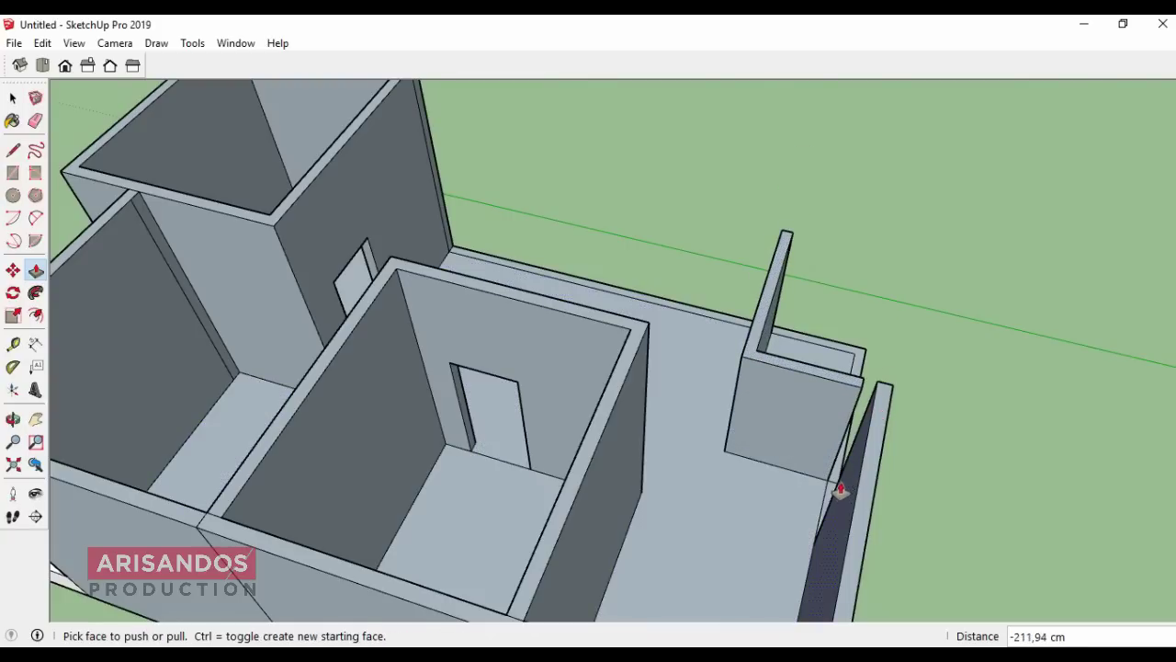
{"action": "left_click", "coordinate": [836, 481]}
{"action": "left_click", "coordinate": [879, 428]}
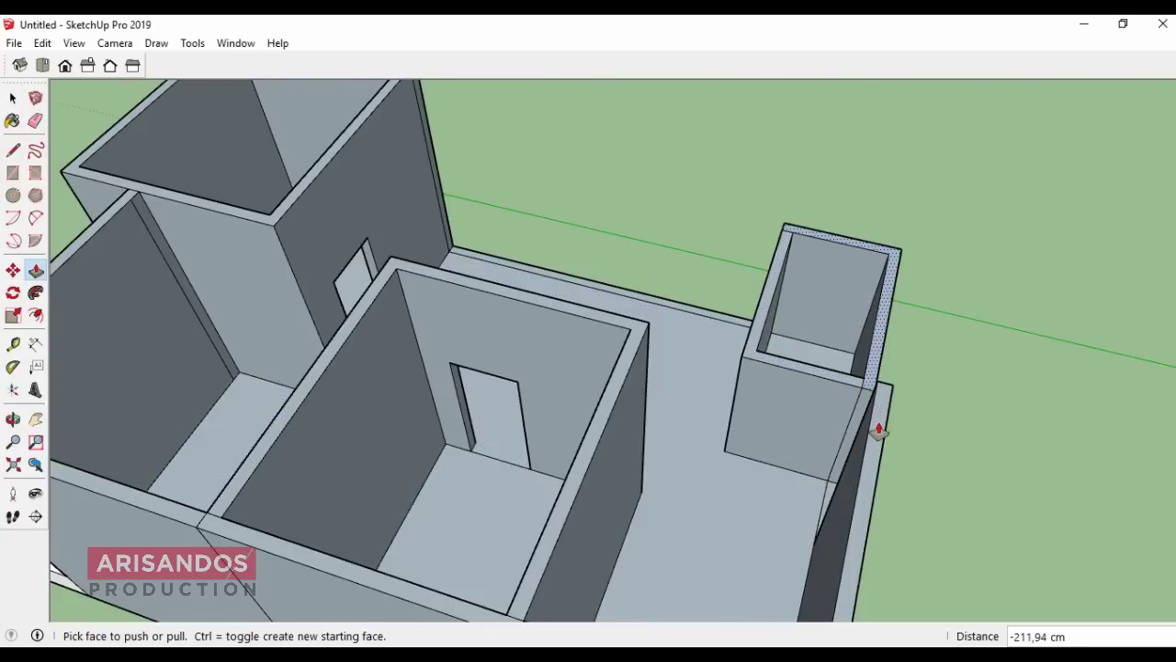
{"action": "scroll", "coordinate": [870, 437], "scroll_direction": "up", "scroll_amount": 2}
{"action": "scroll", "coordinate": [871, 425], "scroll_direction": "down", "scroll_amount": 1}
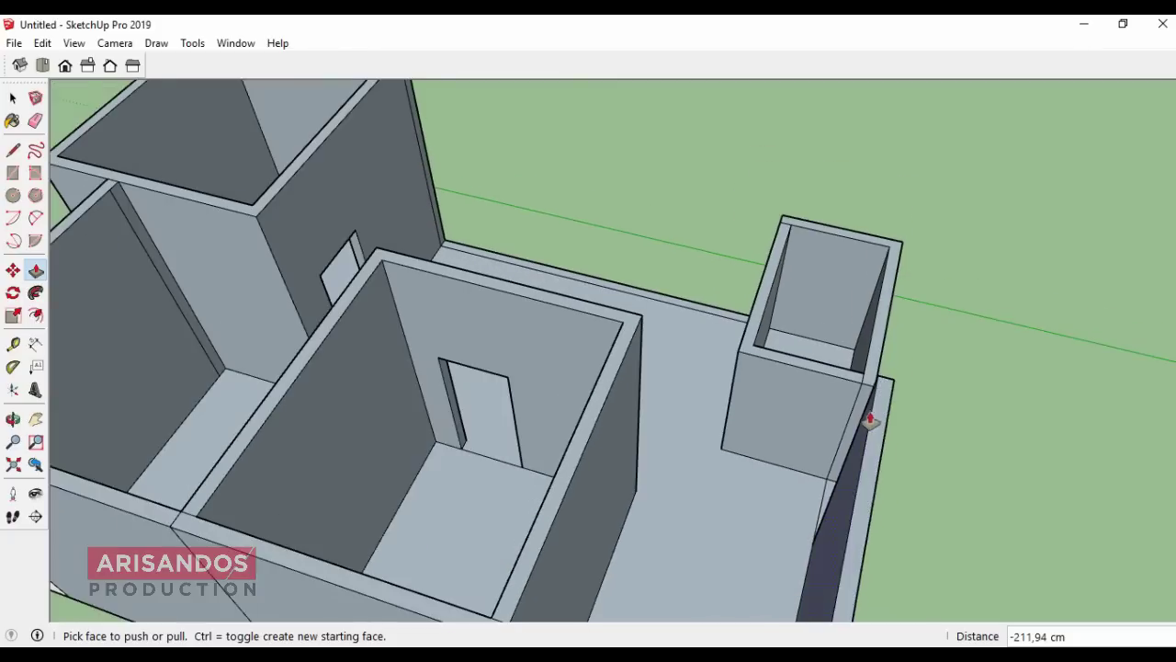
Step: Extend the box's side face and the floor strip between walls into 350 cm full-height walls
{"action": "left_click", "coordinate": [13, 419]}
{"action": "left_click_drag", "start_coordinate": [958, 412], "coordinate": [671, 320]}
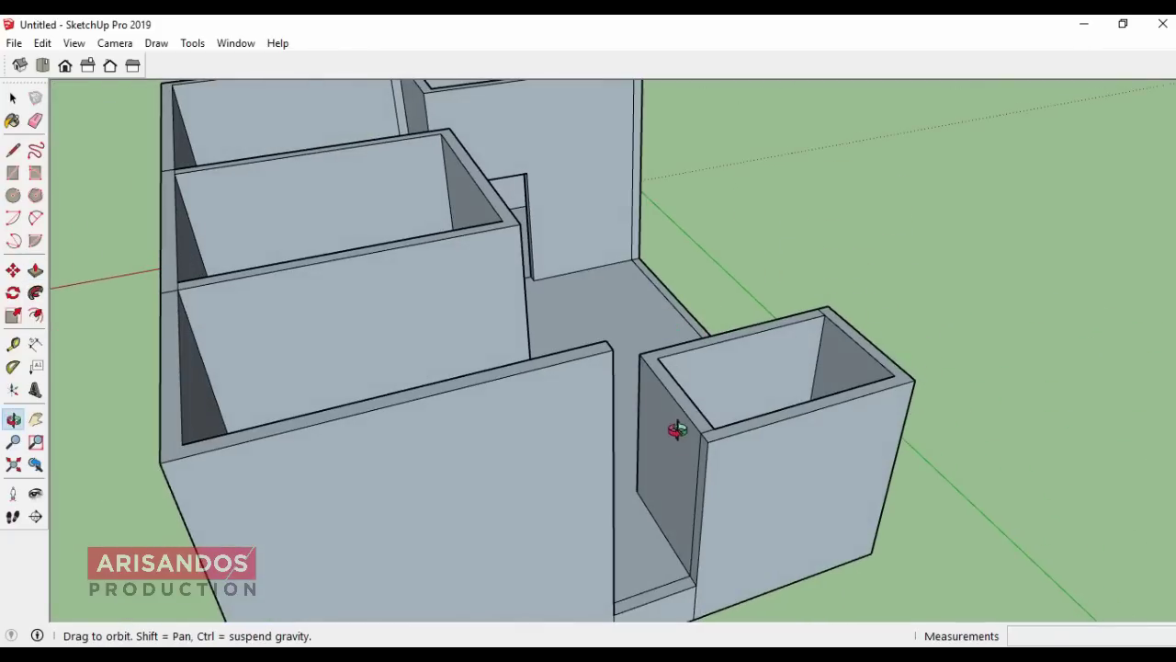
{"action": "left_click", "coordinate": [34, 270]}
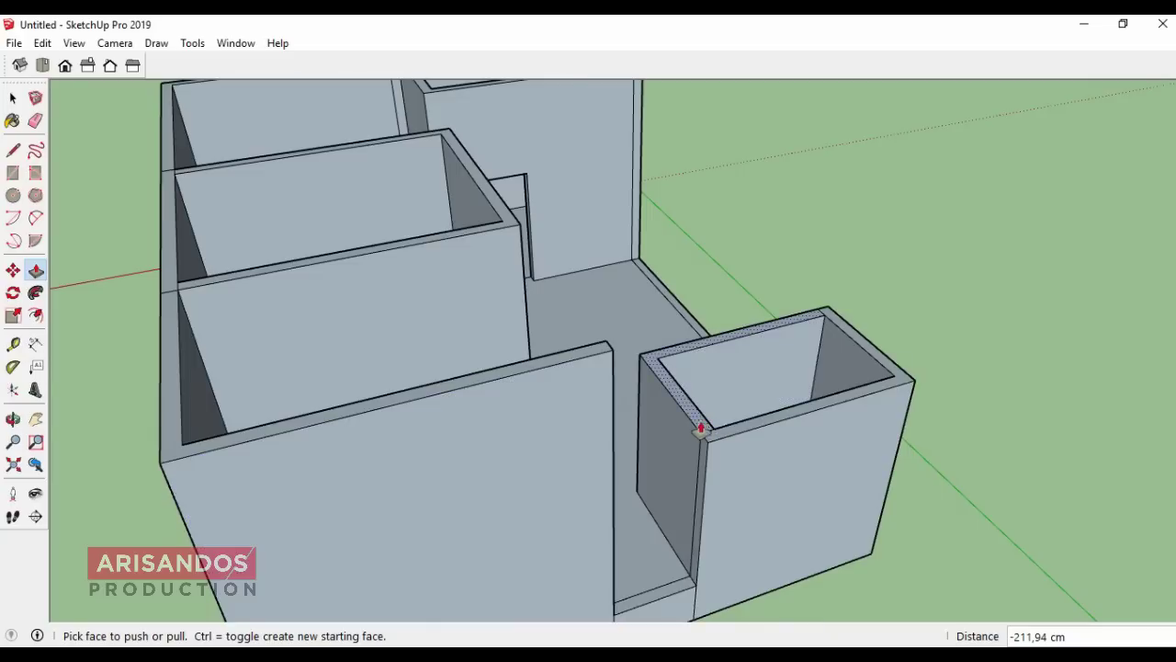
{"action": "left_click", "coordinate": [701, 425]}
{"action": "left_click", "coordinate": [598, 361]}
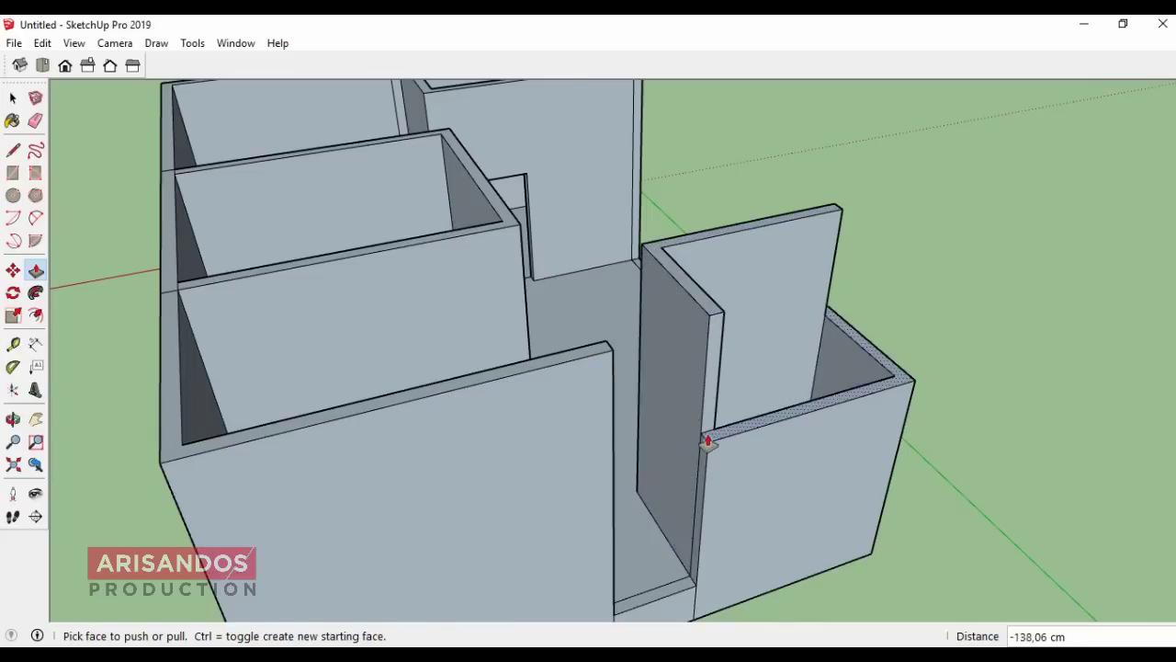
{"action": "left_click", "coordinate": [707, 442]}
{"action": "left_click", "coordinate": [606, 356]}
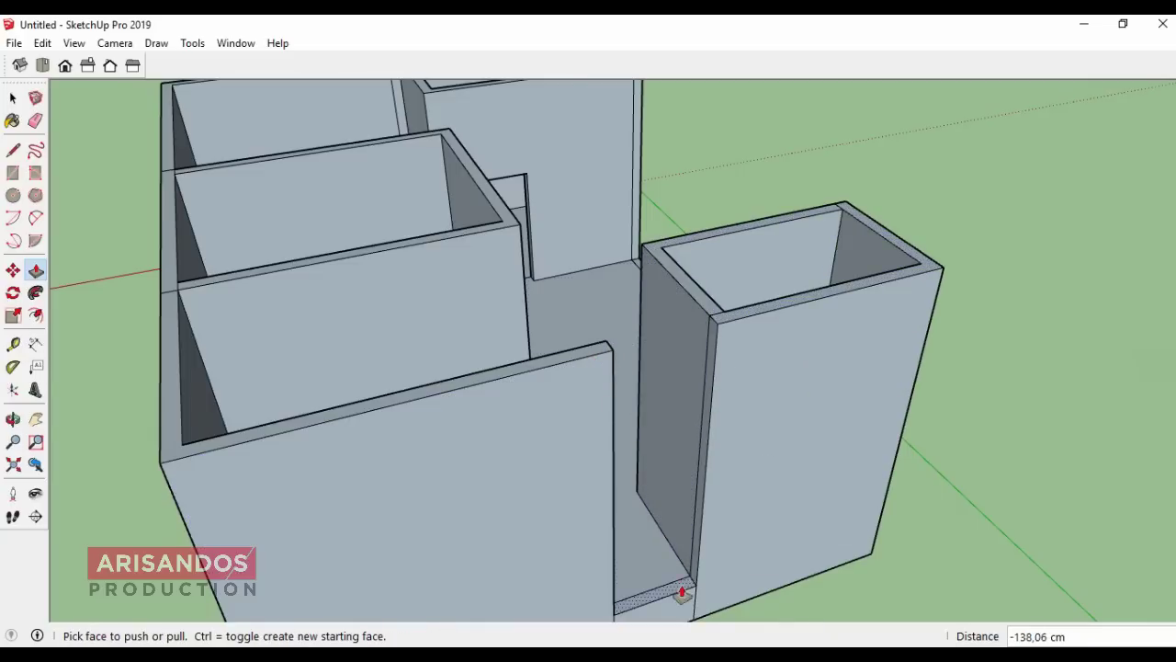
{"action": "left_click", "coordinate": [668, 602]}
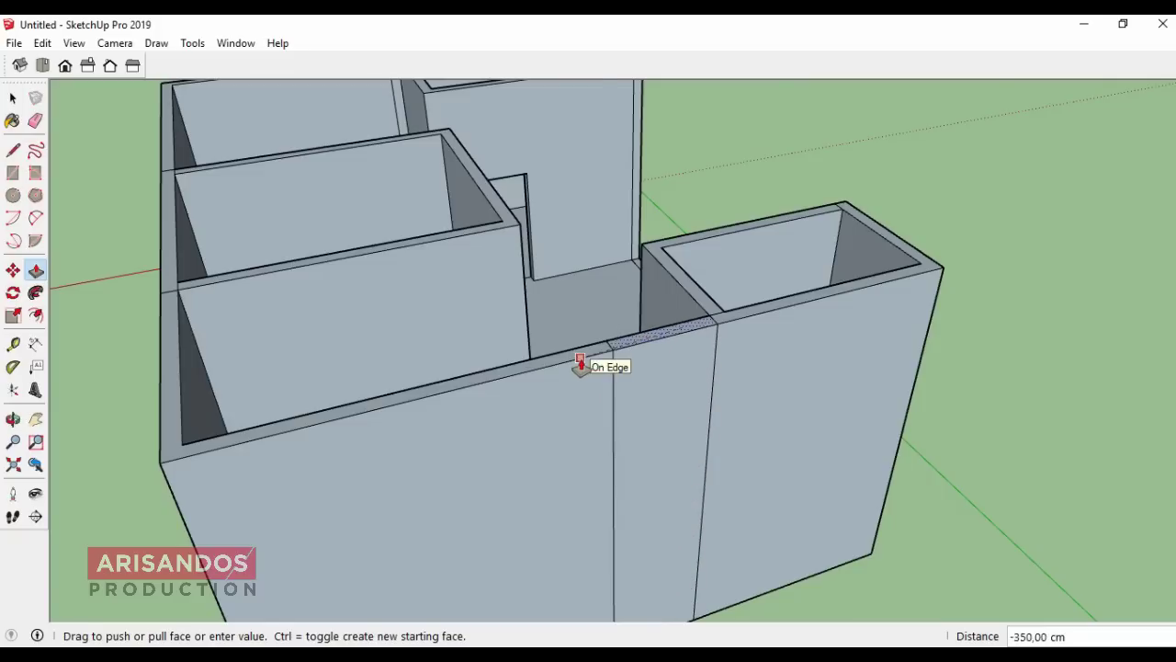
{"action": "left_click", "coordinate": [580, 363]}
{"action": "left_click", "coordinate": [13, 419]}
{"action": "mouse_move", "coordinate": [426, 341]}
{"action": "left_mouse_down"}
{"action": "mouse_move", "coordinate": [724, 467]}
{"action": "mouse_move", "coordinate": [305, 313]}
{"action": "left_mouse_up"}
Step: Cut an 80 by 200 cm doorway through the small corner room's wall
{"action": "left_click", "coordinate": [13, 173]}
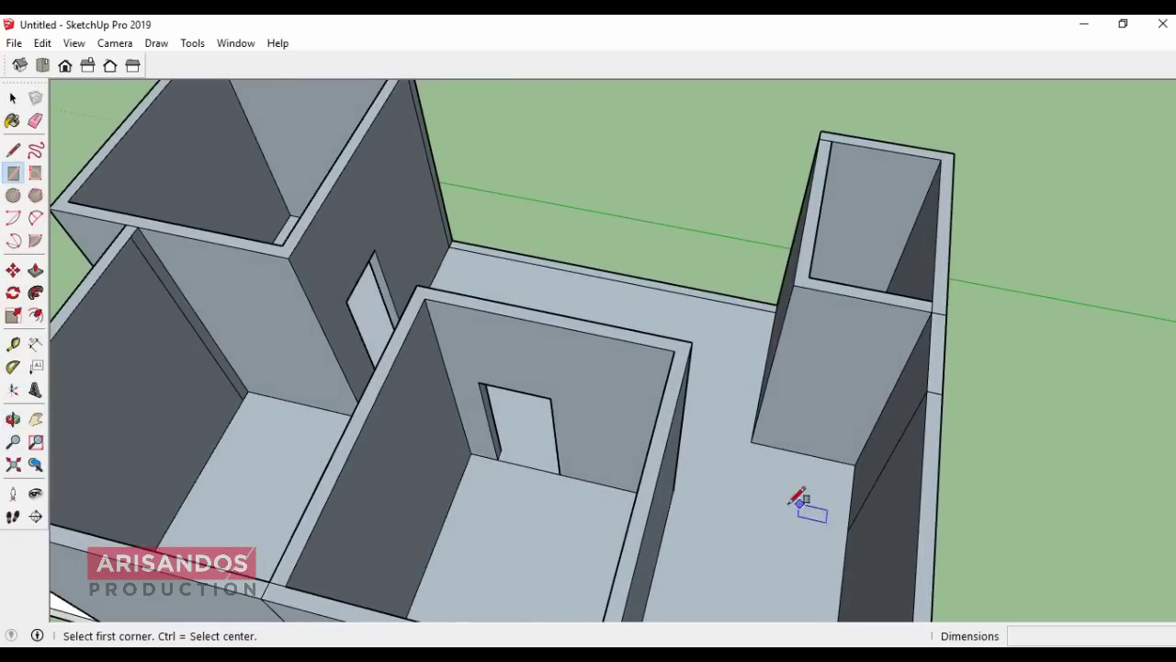
{"action": "left_click", "coordinate": [855, 464]}
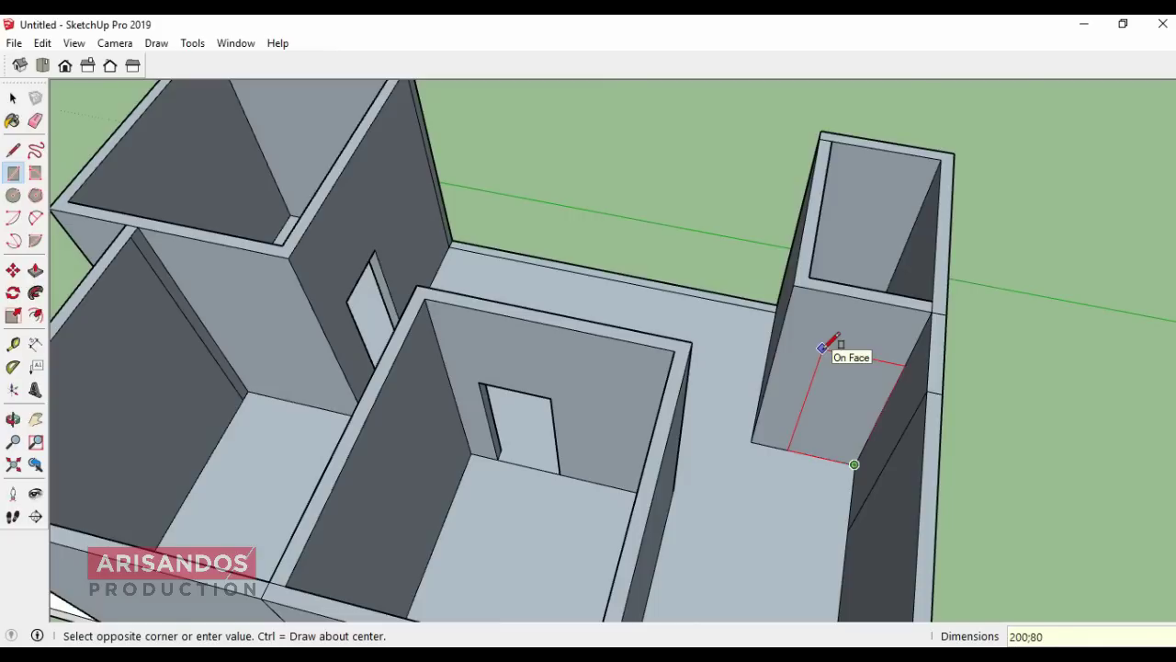
{"action": "left_click", "coordinate": [822, 348]}
{"action": "left_click", "coordinate": [35, 270]}
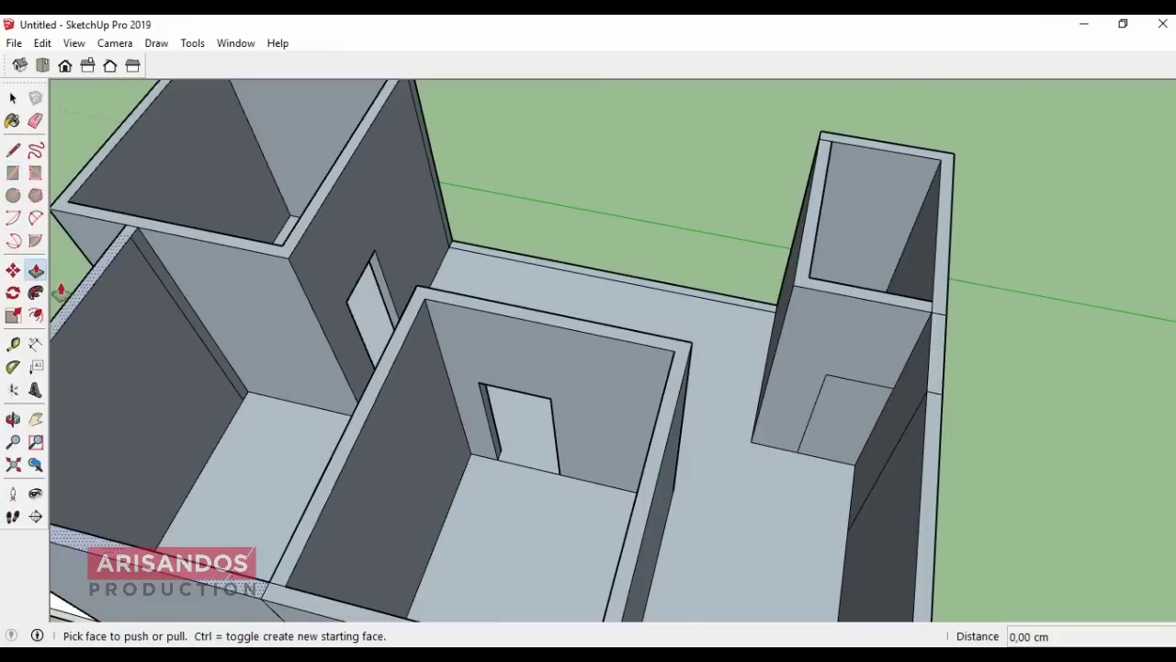
{"action": "scroll", "coordinate": [843, 420], "scroll_direction": "up", "scroll_amount": 3}
{"action": "left_click", "coordinate": [842, 421]}
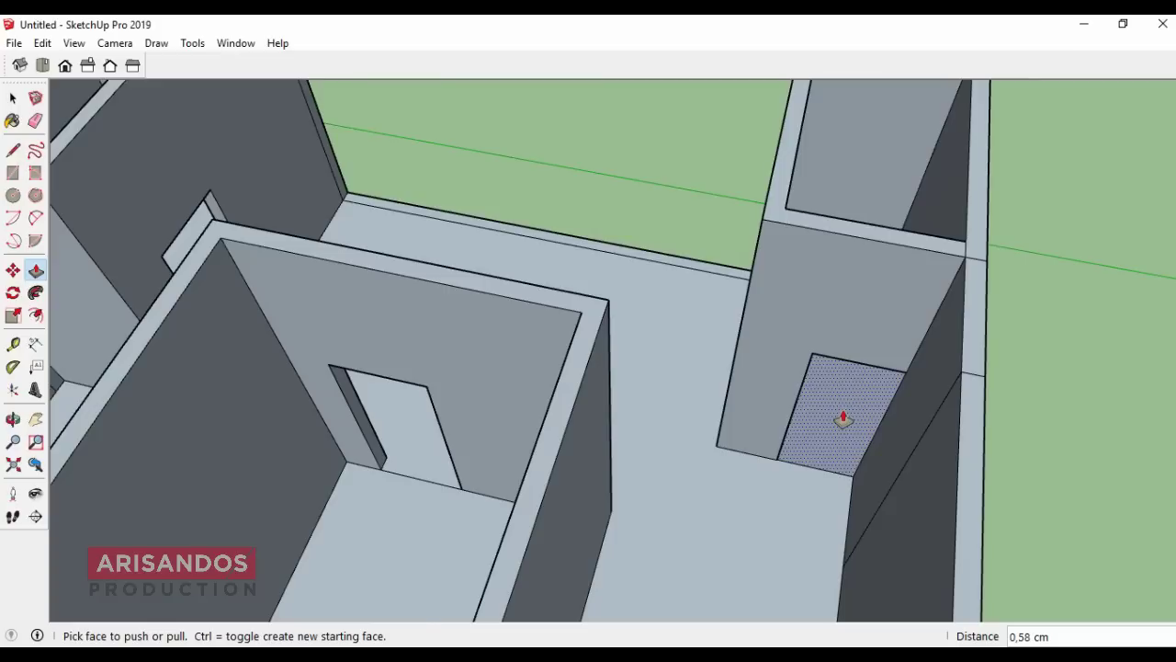
{"action": "left_click", "coordinate": [833, 386]}
Step: Raise the low back wall 350 cm to full height
{"action": "scroll", "coordinate": [821, 386], "scroll_direction": "down", "scroll_amount": 5}
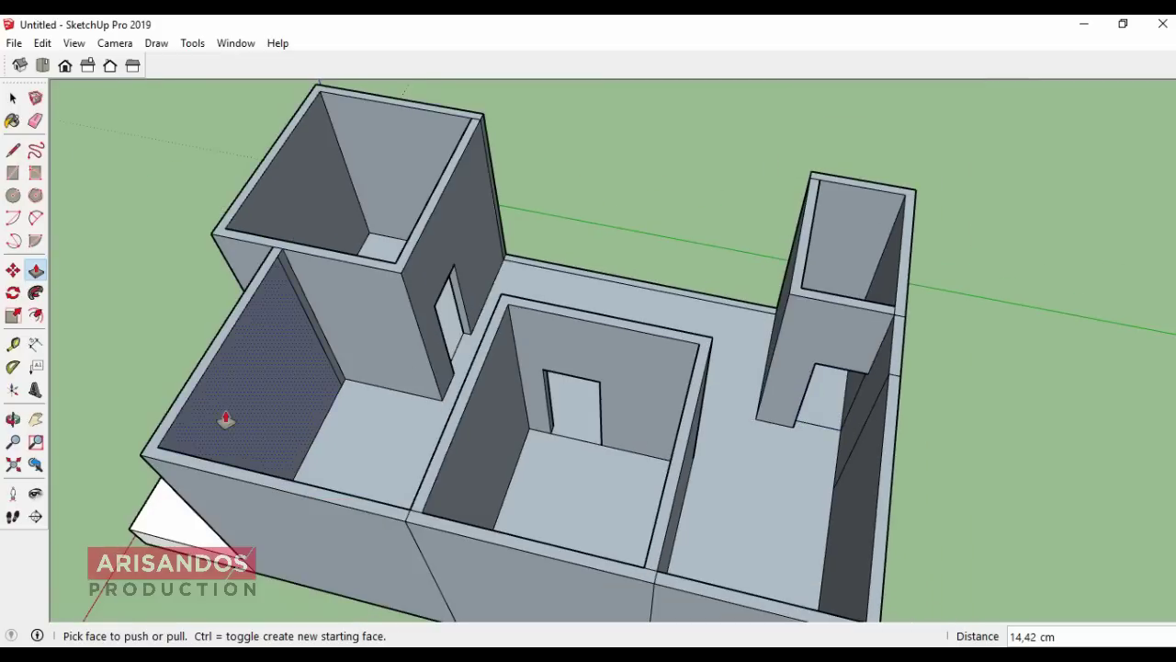
{"action": "scroll", "coordinate": [92, 308], "scroll_direction": "down", "scroll_amount": 2}
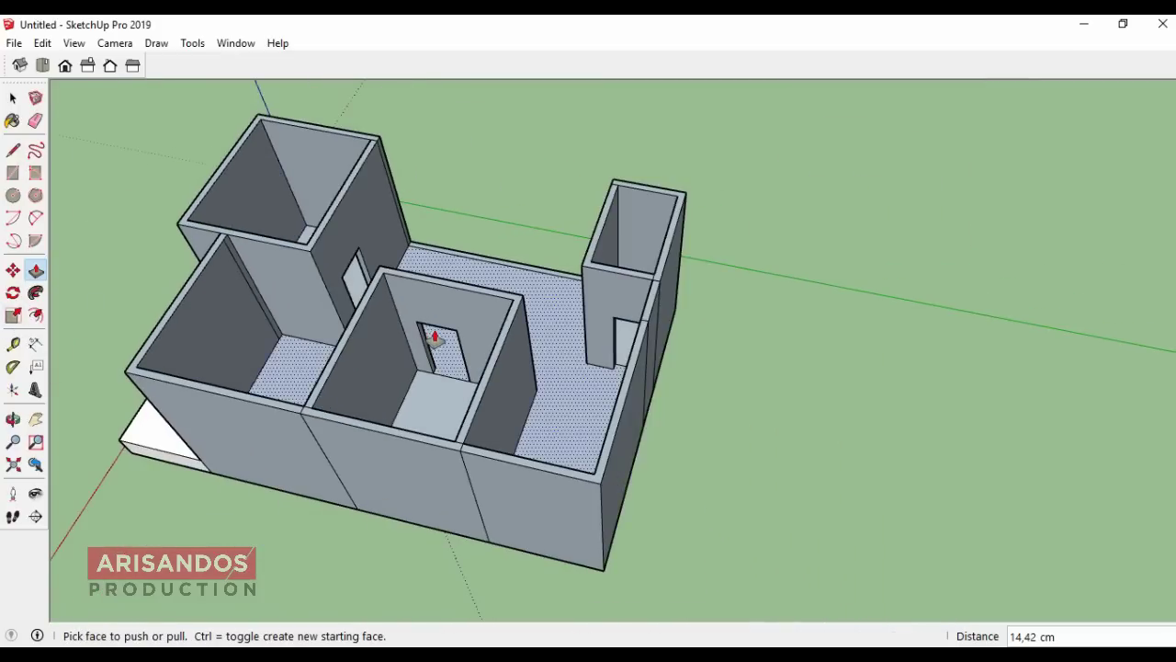
{"action": "left_click", "coordinate": [559, 280]}
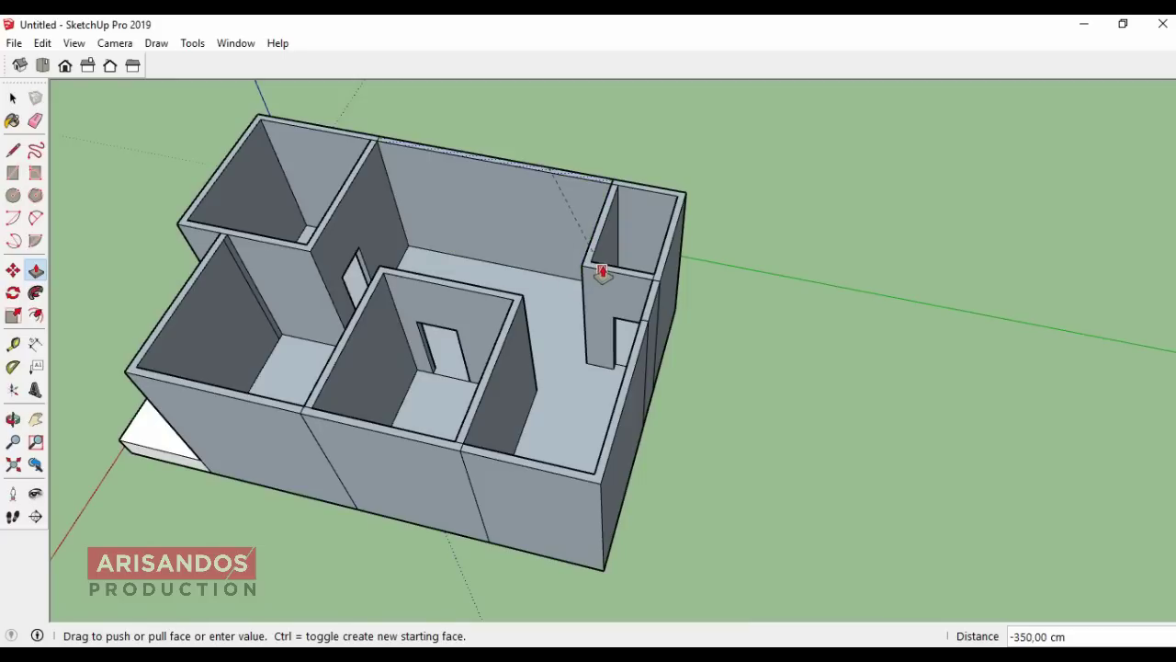
{"action": "left_click", "coordinate": [601, 267]}
{"action": "scroll", "coordinate": [488, 217], "scroll_direction": "down", "scroll_amount": 2}
Step: Draw a 200 by 100 cm rectangle at the front wall's base and pull it up 60 cm
{"action": "left_click", "coordinate": [13, 419]}
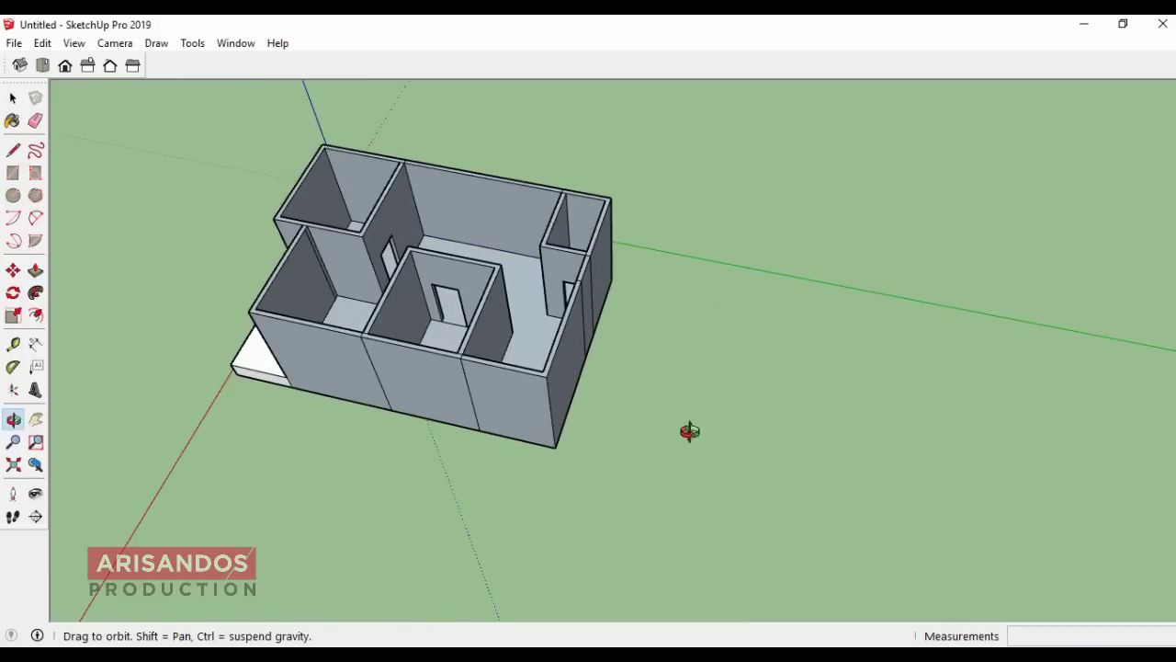
{"action": "mouse_move", "coordinate": [688, 431]}
{"action": "left_mouse_down"}
{"action": "mouse_move", "coordinate": [525, 310]}
{"action": "mouse_move", "coordinate": [599, 360]}
{"action": "left_mouse_up"}
{"action": "scroll", "coordinate": [599, 360], "scroll_direction": "up", "scroll_amount": 2}
{"action": "middle_click_drag", "start_coordinate": [599, 360], "coordinate": [575, 376]}
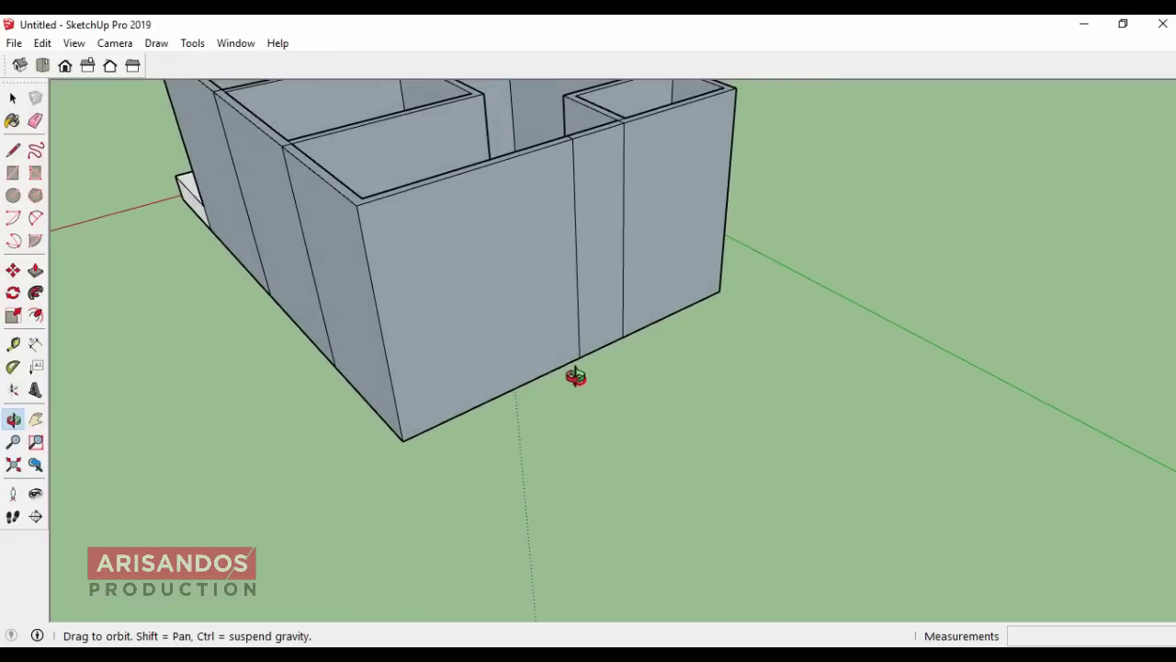
{"action": "left_click", "coordinate": [13, 172]}
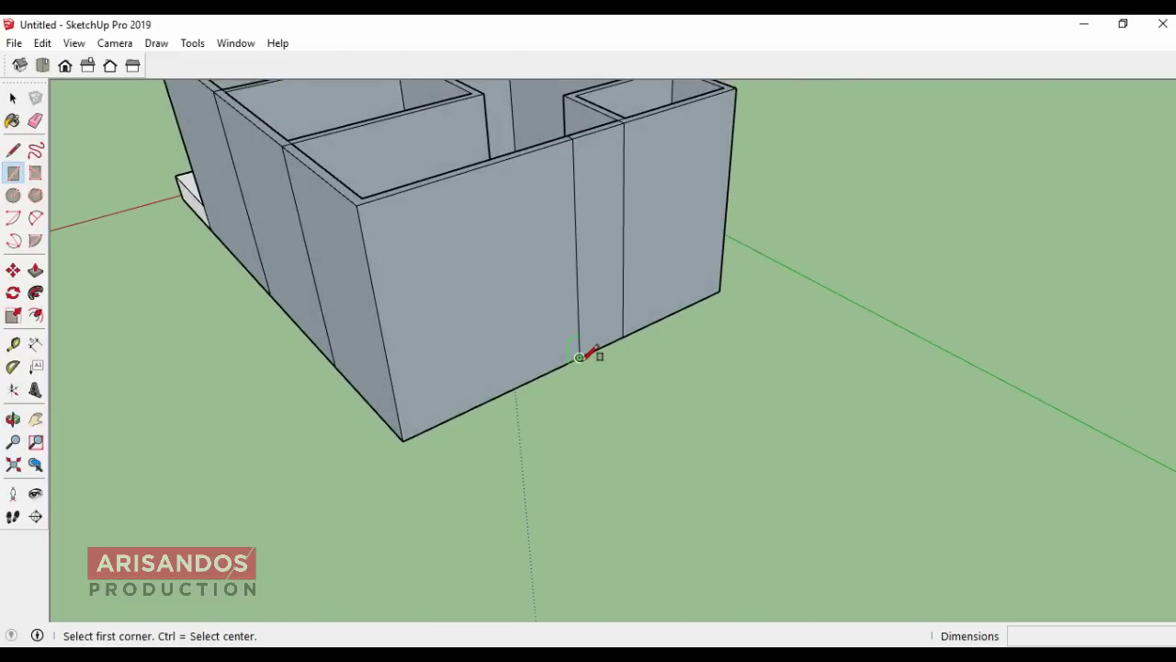
{"action": "left_click", "coordinate": [578, 357]}
{"action": "type", "text": "200;100"}
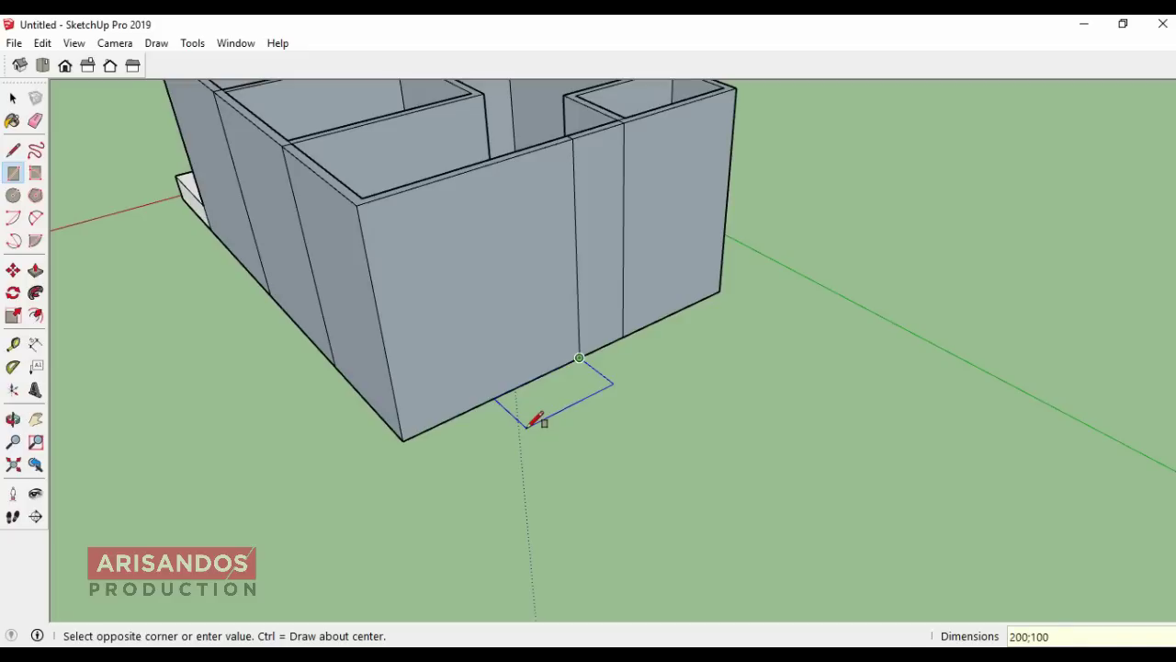
{"action": "key", "text": "Return"}
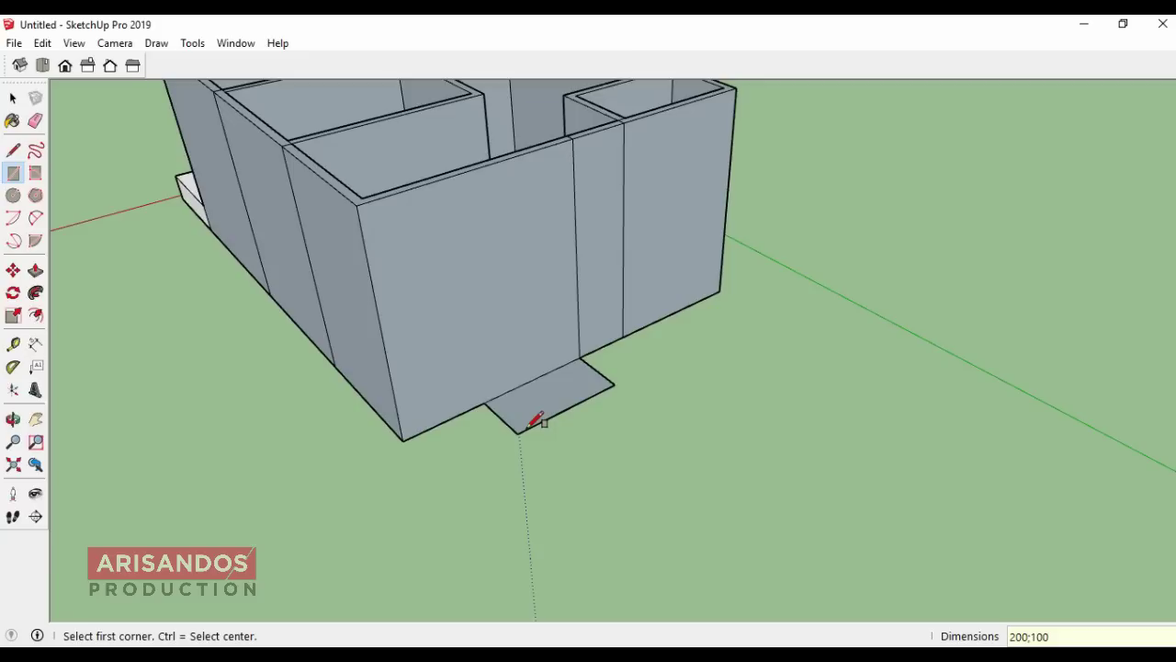
{"action": "left_click", "coordinate": [35, 269]}
{"action": "left_click_drag", "start_coordinate": [517, 425], "coordinate": [529, 373]}
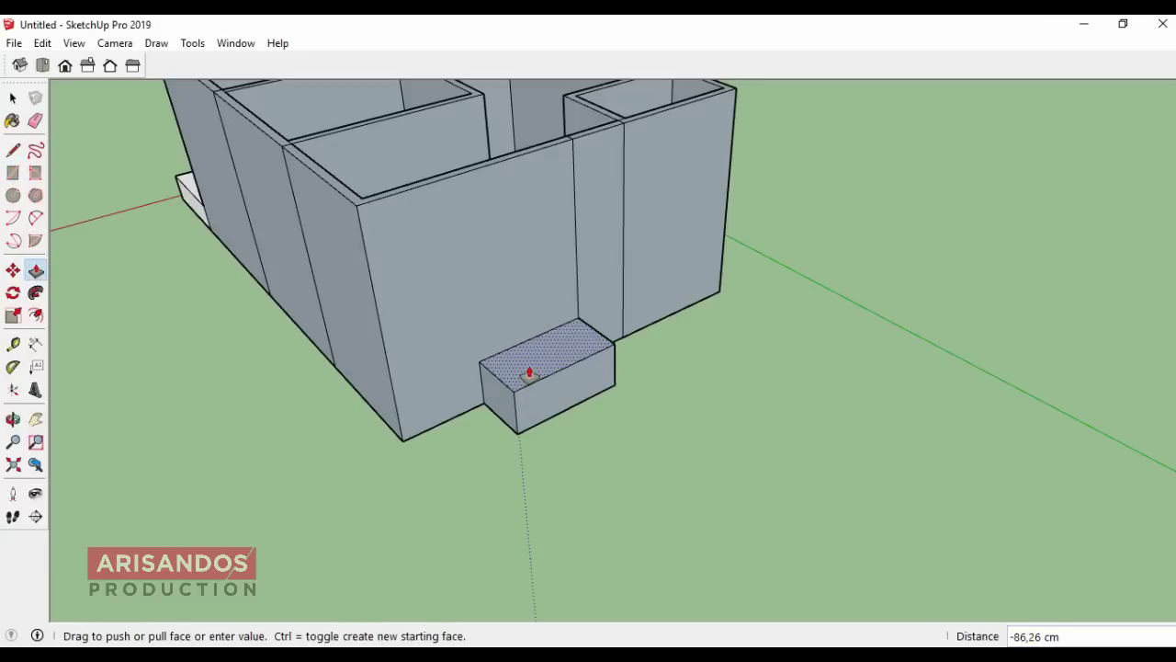
{"action": "type", "text": "60"}
{"action": "key", "text": "Return"}
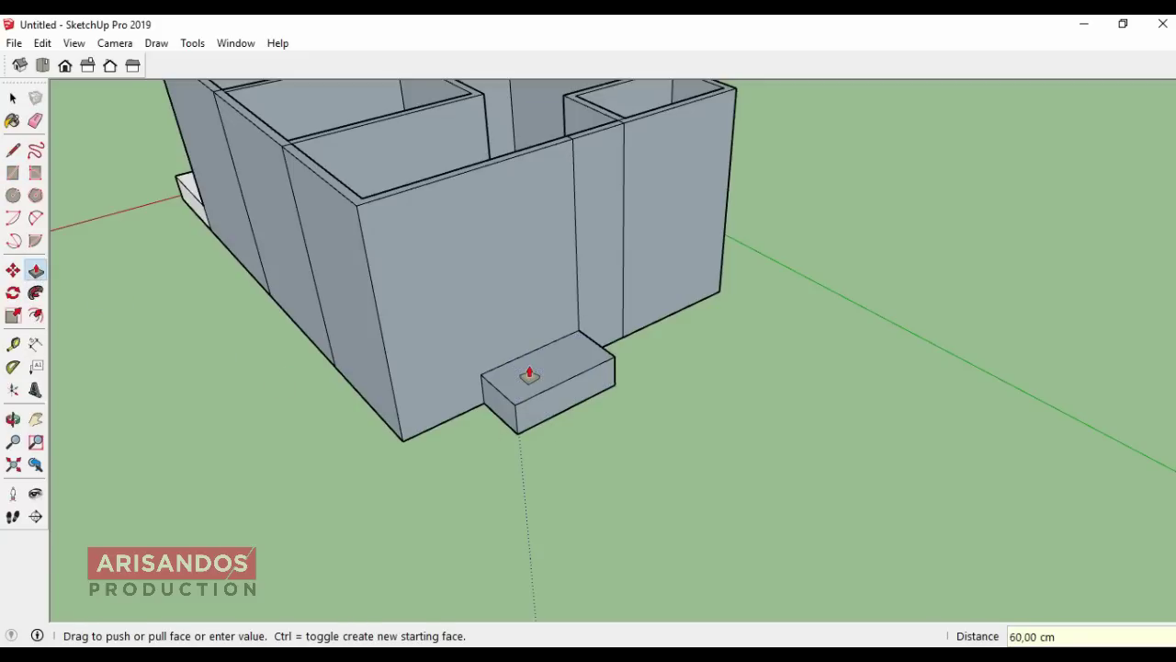
Step: Lengthen the terrace block by pulling its end face out 100 cm
{"action": "left_click", "coordinate": [13, 419]}
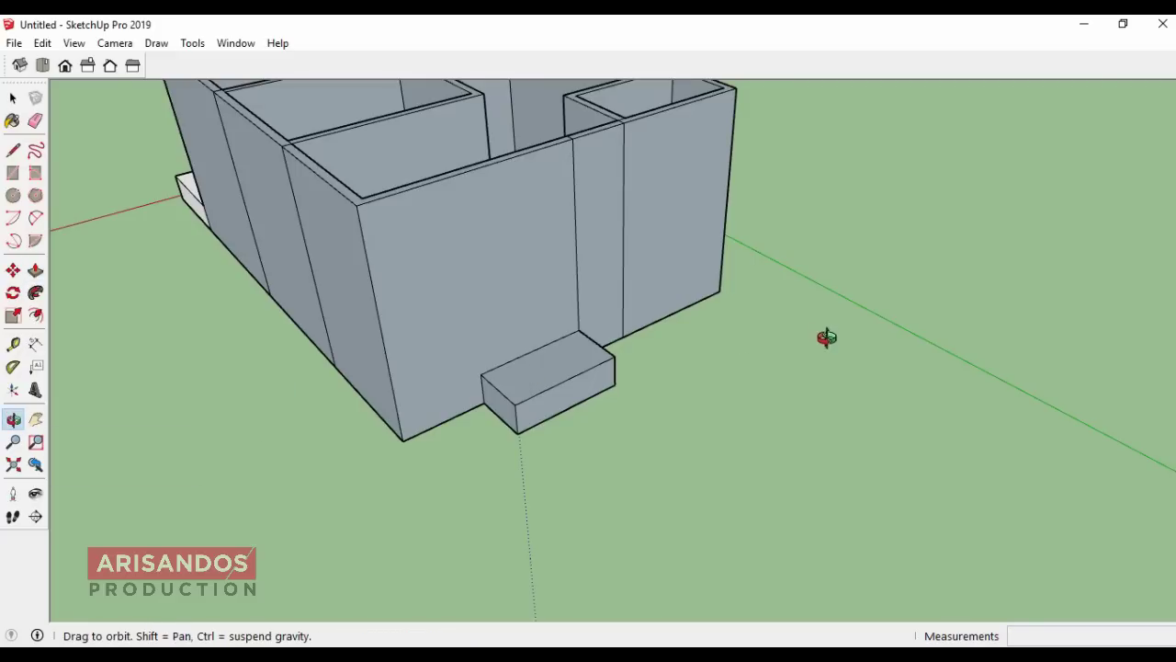
{"action": "mouse_move", "coordinate": [827, 336]}
{"action": "left_mouse_down"}
{"action": "mouse_move", "coordinate": [412, 349]}
{"action": "mouse_move", "coordinate": [506, 306]}
{"action": "left_mouse_up"}
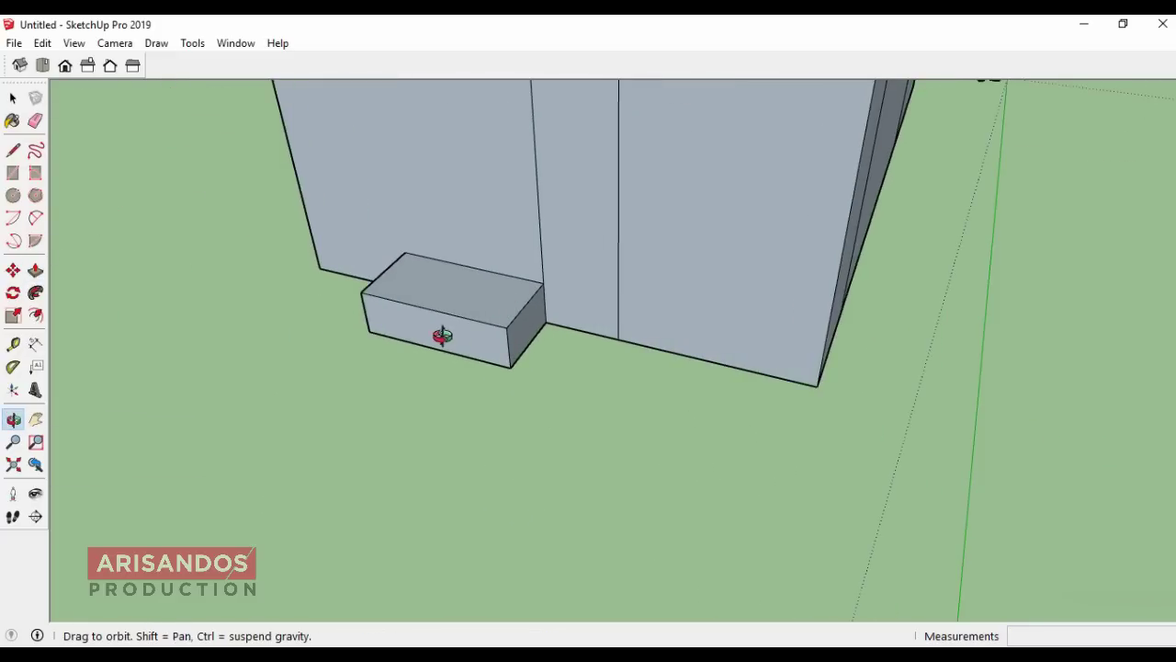
{"action": "left_click", "coordinate": [34, 269]}
{"action": "left_click_drag", "start_coordinate": [541, 323], "coordinate": [618, 303]}
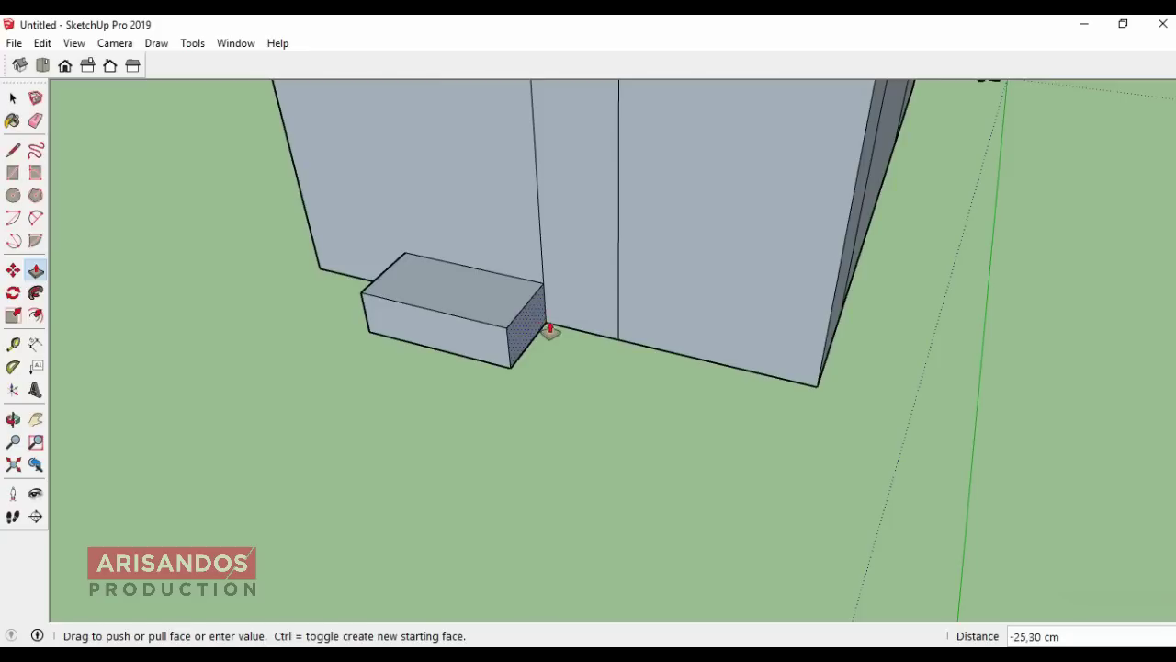
{"action": "scroll", "coordinate": [547, 377], "scroll_direction": "down", "scroll_amount": 5}
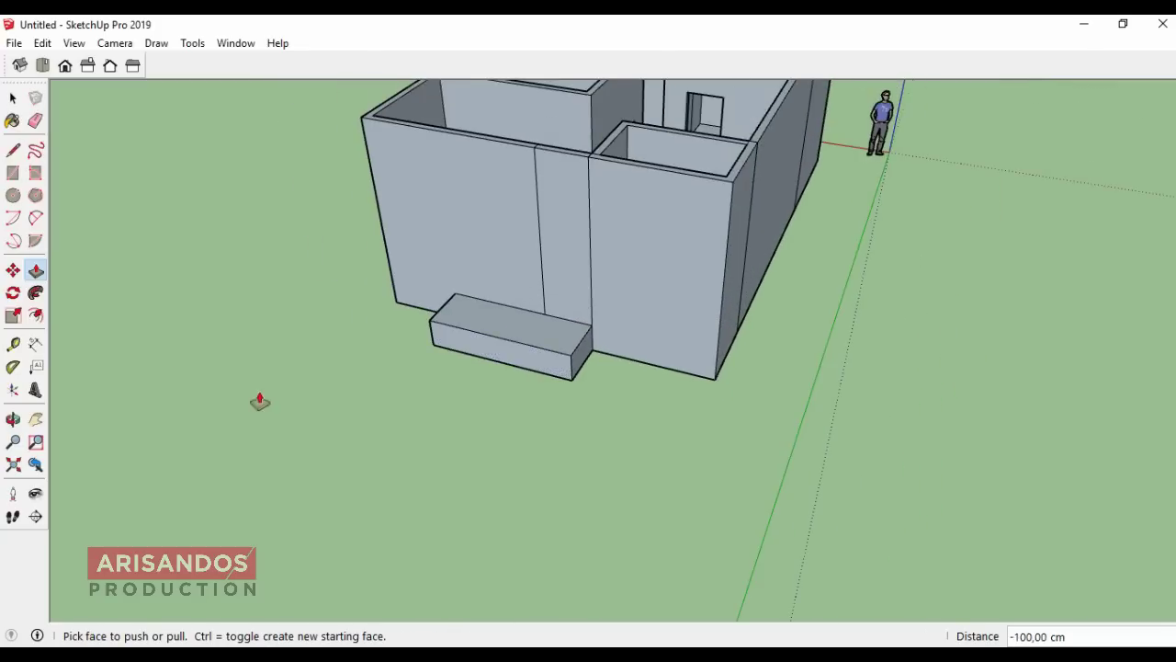
Step: Orbit around and above the house to inspect the walls, rooms and terrace
{"action": "left_click", "coordinate": [12, 419]}
{"action": "mouse_move", "coordinate": [415, 396]}
{"action": "left_mouse_down"}
{"action": "mouse_move", "coordinate": [801, 363]}
{"action": "mouse_move", "coordinate": [601, 362]}
{"action": "mouse_move", "coordinate": [508, 326]}
{"action": "mouse_move", "coordinate": [543, 304]}
{"action": "mouse_move", "coordinate": [603, 401]}
{"action": "mouse_move", "coordinate": [890, 395]}
{"action": "left_mouse_up"}
{"action": "scroll", "coordinate": [748, 420], "scroll_direction": "up", "scroll_amount": 3}
{"action": "scroll", "coordinate": [688, 393], "scroll_direction": "up", "scroll_amount": 3}
{"action": "scroll", "coordinate": [688, 362], "scroll_direction": "up", "scroll_amount": 2}
{"action": "scroll", "coordinate": [780, 364], "scroll_direction": "up", "scroll_amount": 3}
{"action": "scroll", "coordinate": [508, 325], "scroll_direction": "down", "scroll_amount": 5}
{"action": "scroll", "coordinate": [496, 327], "scroll_direction": "down", "scroll_amount": 2}
{"action": "scroll", "coordinate": [889, 373], "scroll_direction": "down", "scroll_amount": 3}
{"action": "left_click_drag", "start_coordinate": [466, 410], "coordinate": [798, 267]}
{"action": "scroll", "coordinate": [798, 267], "scroll_direction": "down", "scroll_amount": 2}
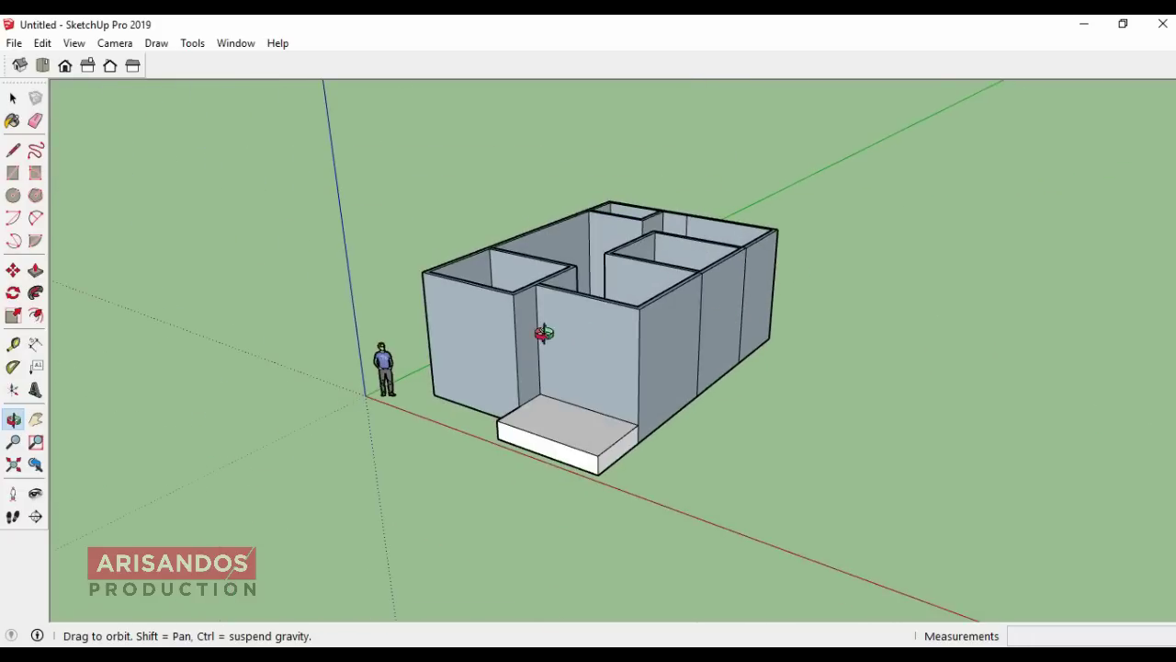
{"action": "mouse_move", "coordinate": [544, 332]}
{"action": "left_mouse_down"}
{"action": "mouse_move", "coordinate": [622, 317]}
{"action": "mouse_move", "coordinate": [659, 388]}
{"action": "left_mouse_up"}
{"action": "scroll", "coordinate": [560, 307], "scroll_direction": "up", "scroll_amount": 2}
{"action": "scroll", "coordinate": [581, 381], "scroll_direction": "up", "scroll_amount": 2}
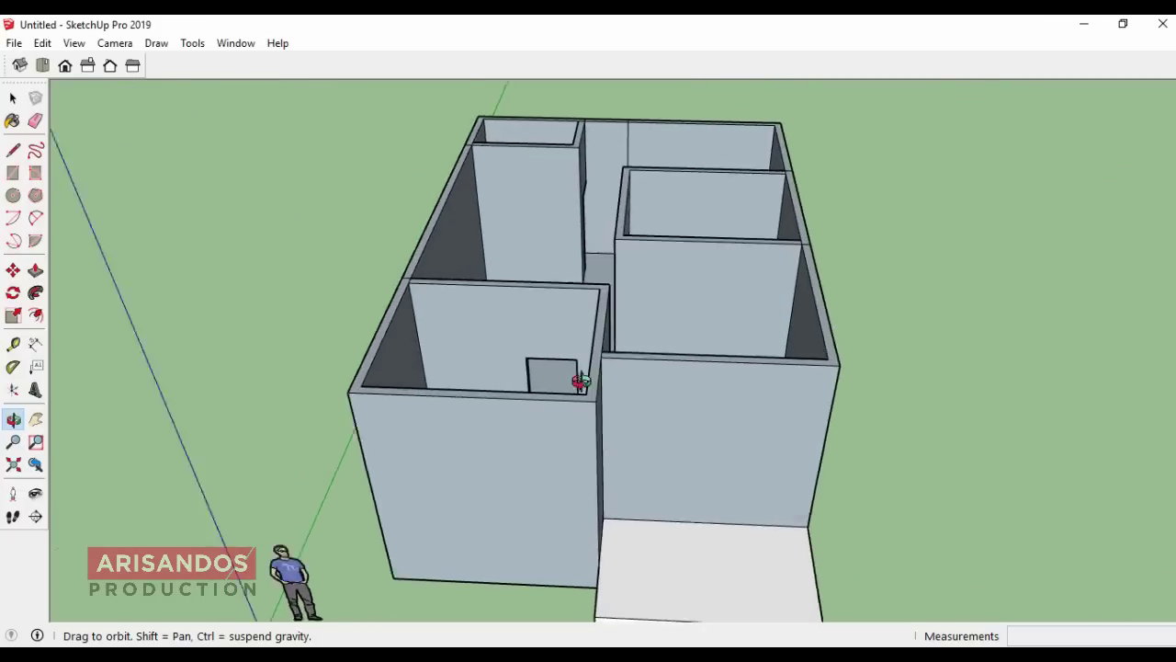
{"action": "mouse_move", "coordinate": [580, 381]}
{"action": "left_mouse_down"}
{"action": "mouse_move", "coordinate": [667, 270]}
{"action": "mouse_move", "coordinate": [543, 300]}
{"action": "mouse_move", "coordinate": [490, 284]}
{"action": "mouse_move", "coordinate": [601, 341]}
{"action": "mouse_move", "coordinate": [588, 383]}
{"action": "mouse_move", "coordinate": [538, 379]}
{"action": "left_mouse_up"}
{"action": "scroll", "coordinate": [486, 268], "scroll_direction": "down", "scroll_amount": 3}
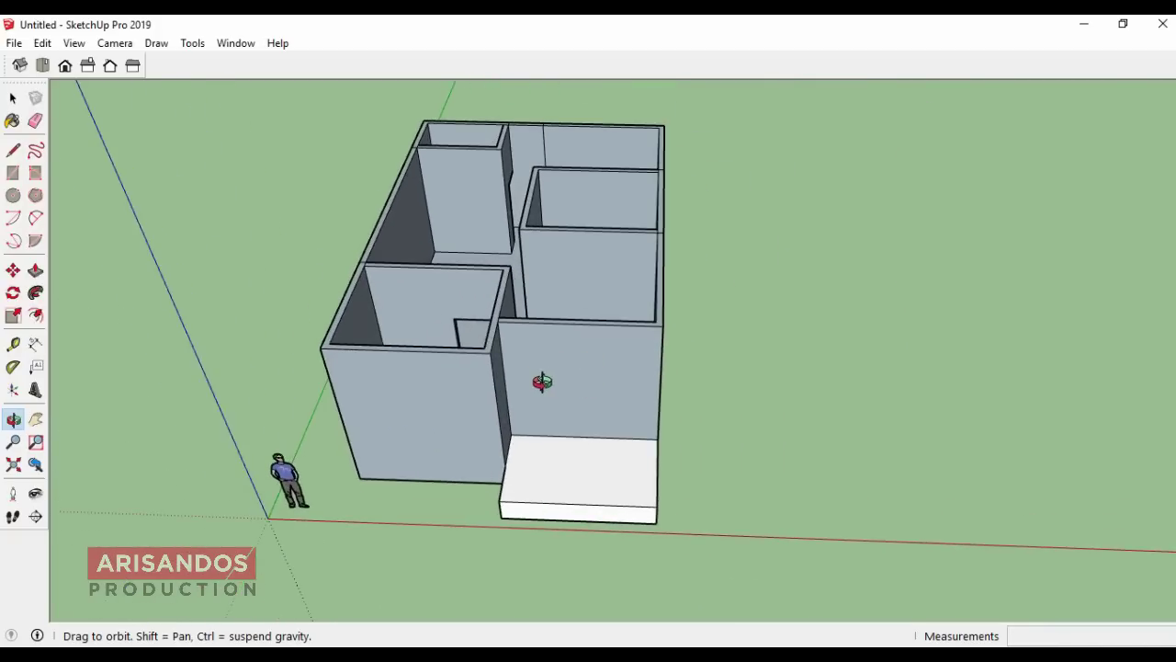
{"action": "scroll", "coordinate": [542, 381], "scroll_direction": "up", "scroll_amount": 3}
Step: Draw a vertical line down the front wall from its top edge to the base
{"action": "left_click", "coordinate": [13, 97]}
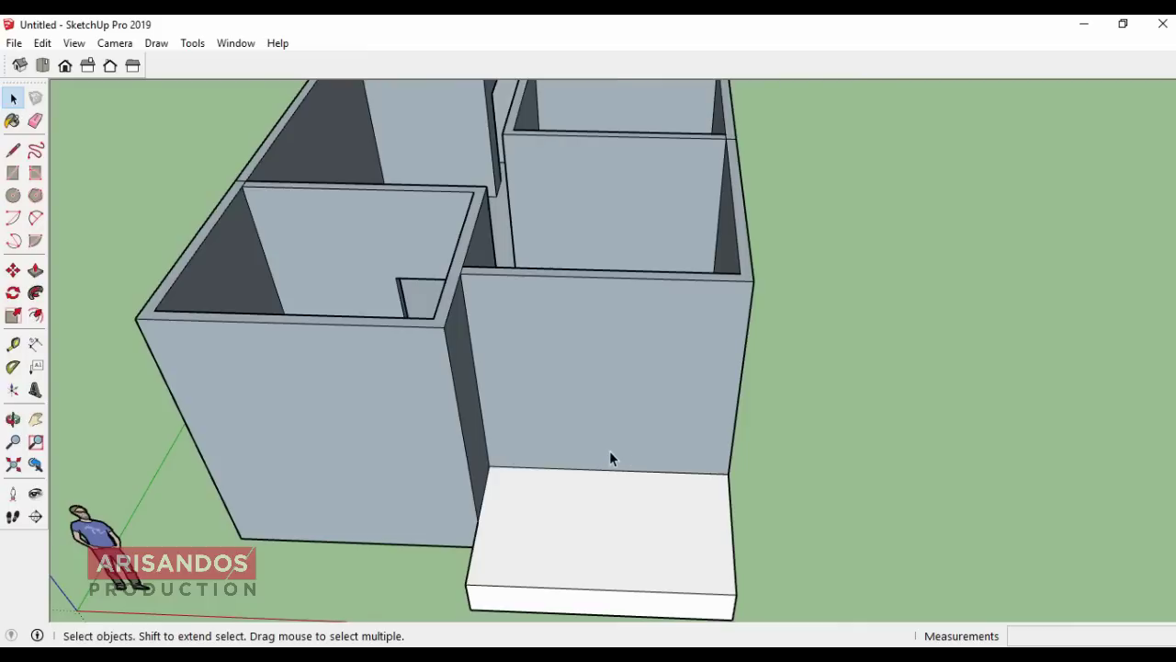
{"action": "left_click", "coordinate": [13, 149]}
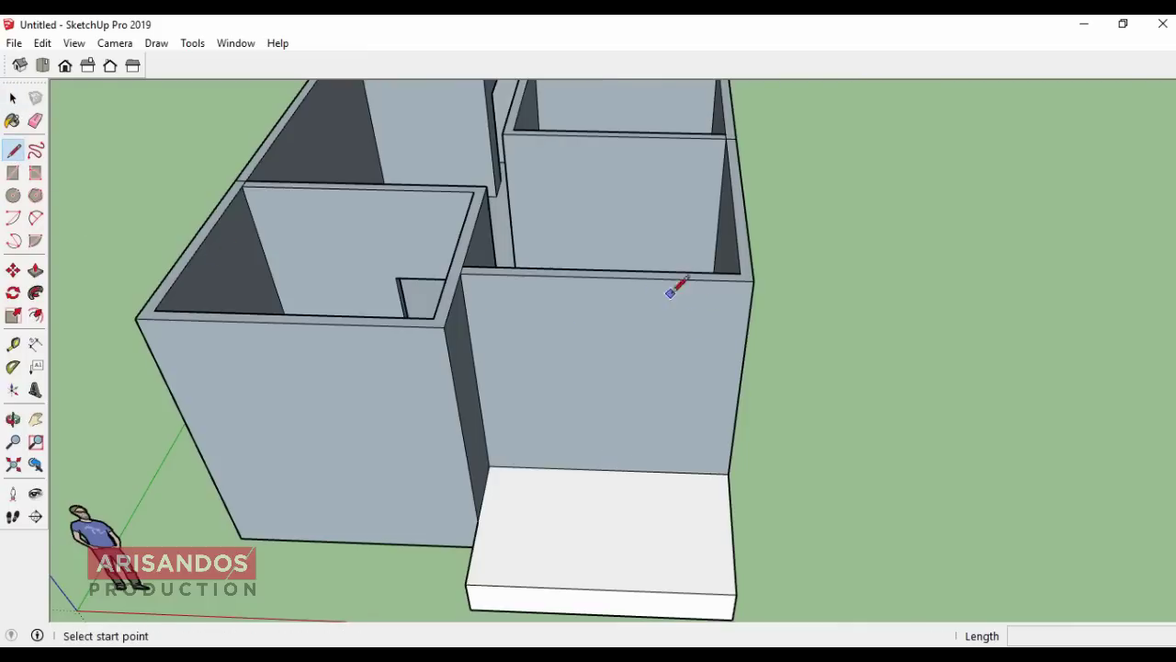
{"action": "left_click", "coordinate": [606, 276]}
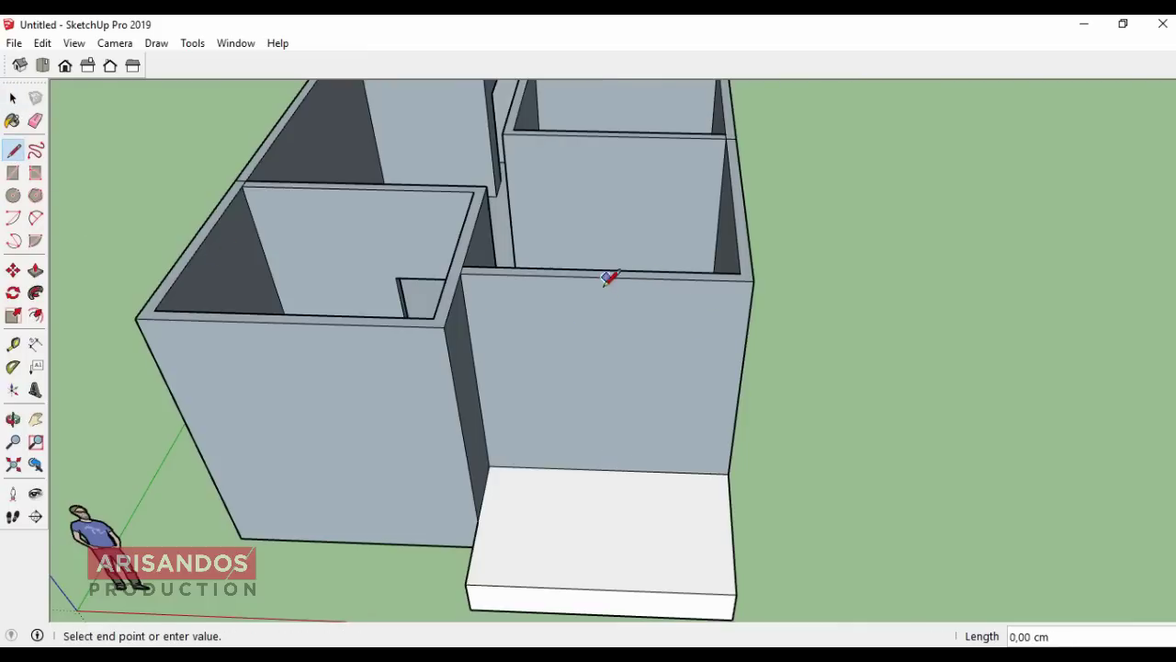
{"action": "left_click", "coordinate": [608, 468]}
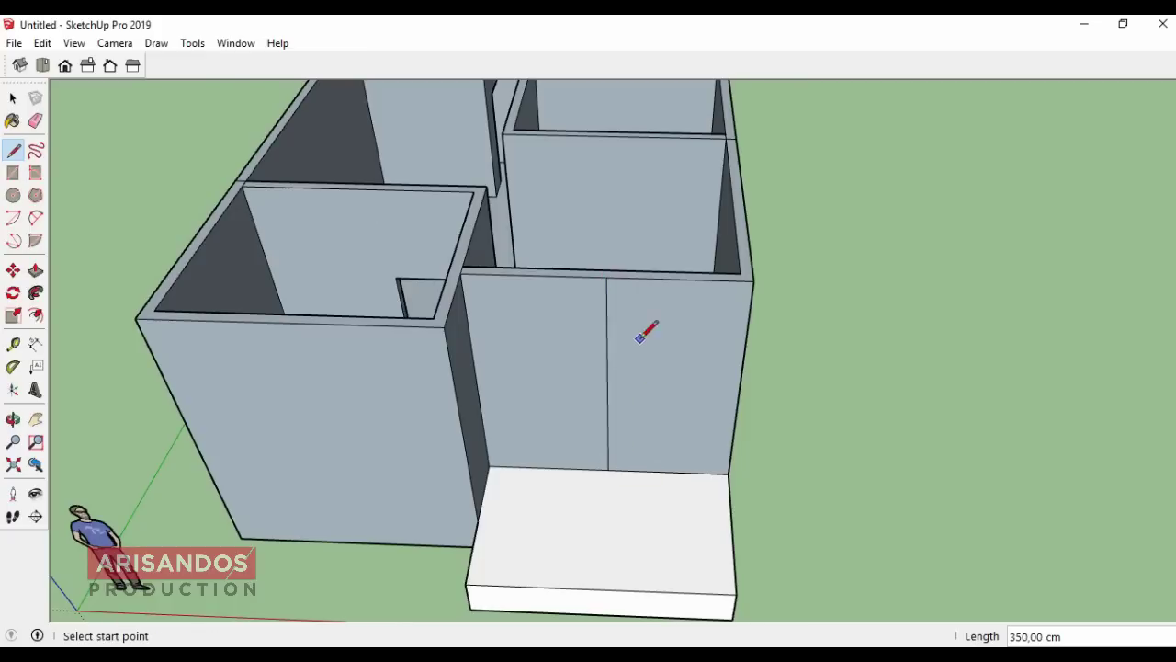
{"action": "scroll", "coordinate": [624, 464], "scroll_direction": "up", "scroll_amount": 3}
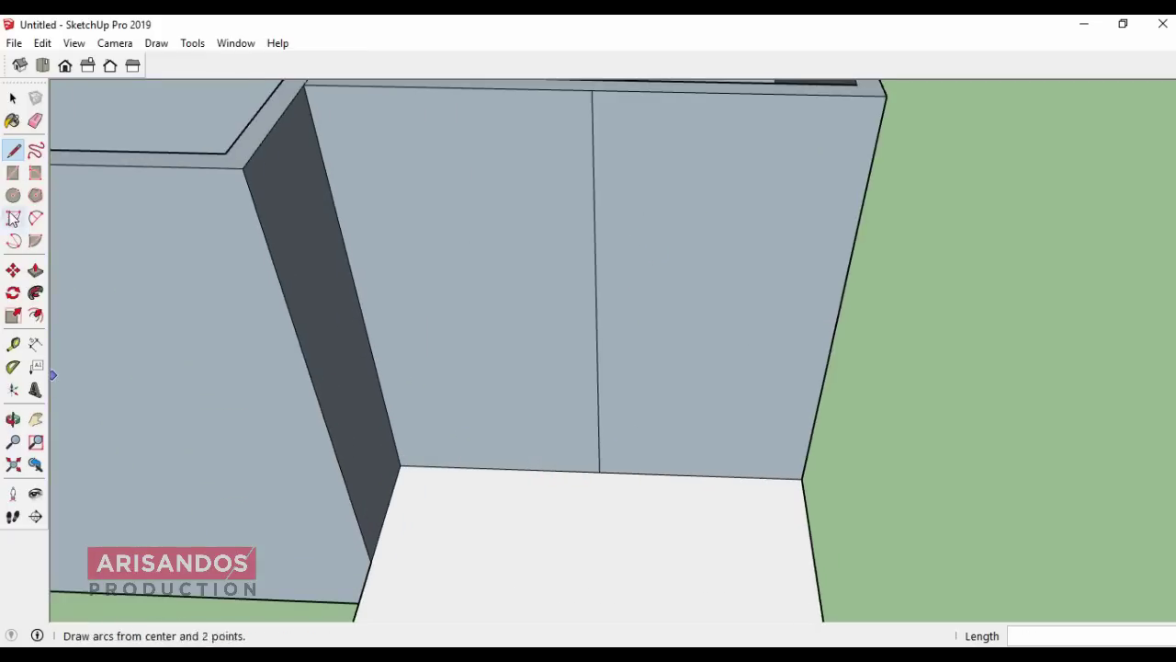
Step: Draw a 215 by 75 cm door rectangle and copy it 75 cm to the left
{"action": "left_click", "coordinate": [13, 172]}
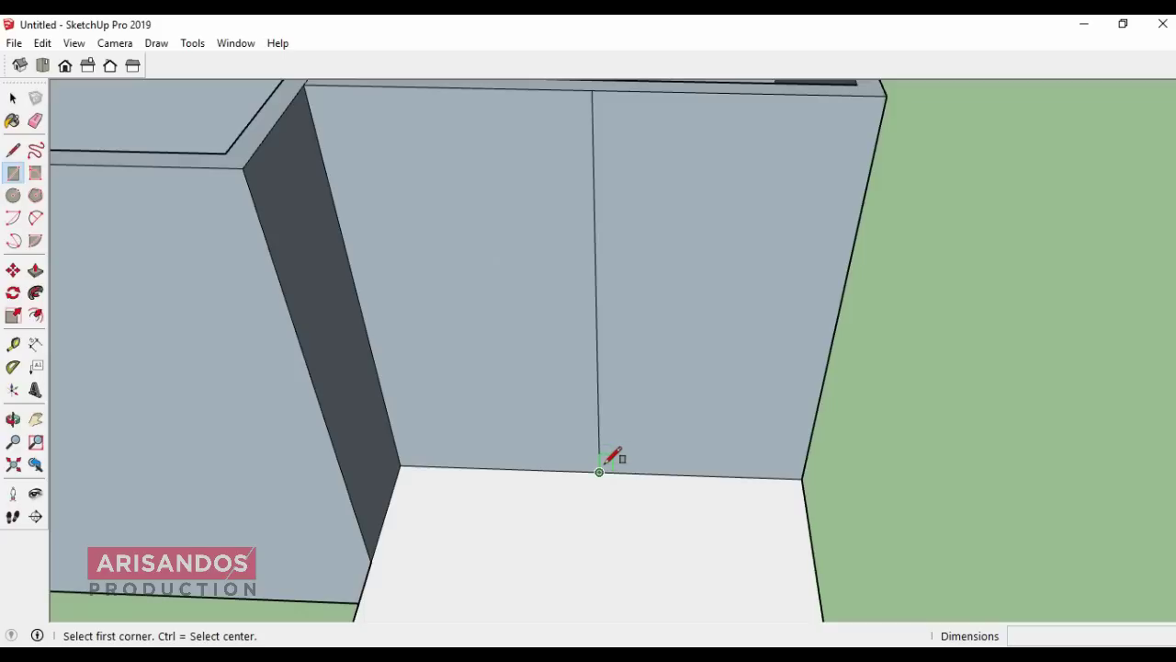
{"action": "left_click", "coordinate": [599, 471]}
{"action": "type", "text": "215;75"}
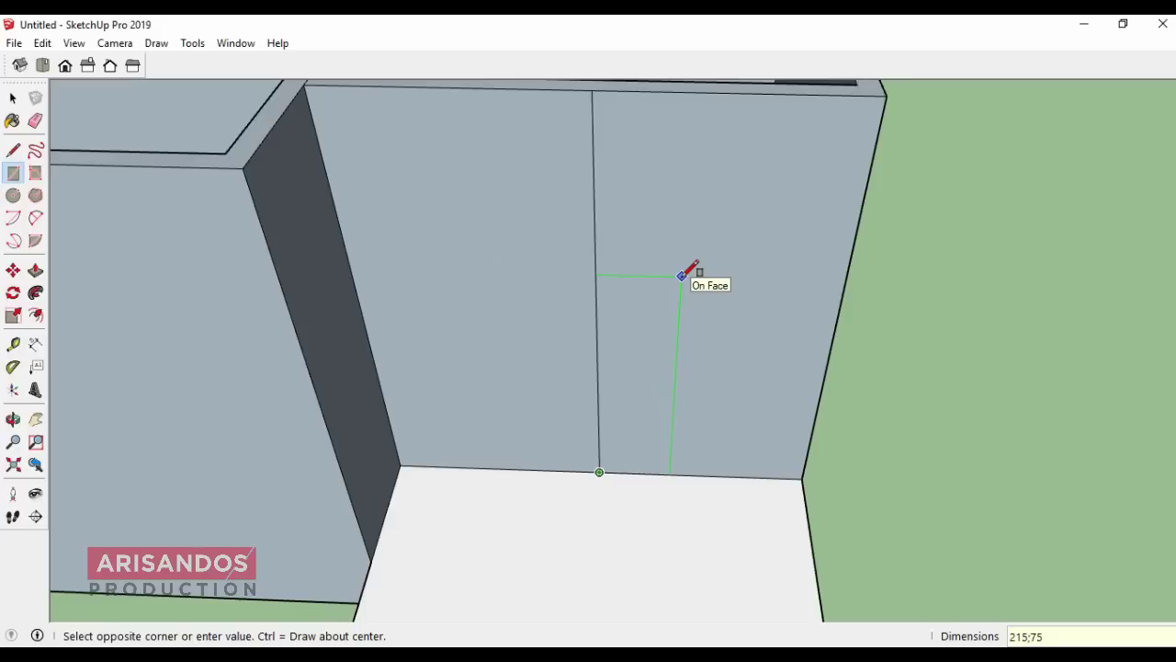
{"action": "left_click", "coordinate": [680, 275]}
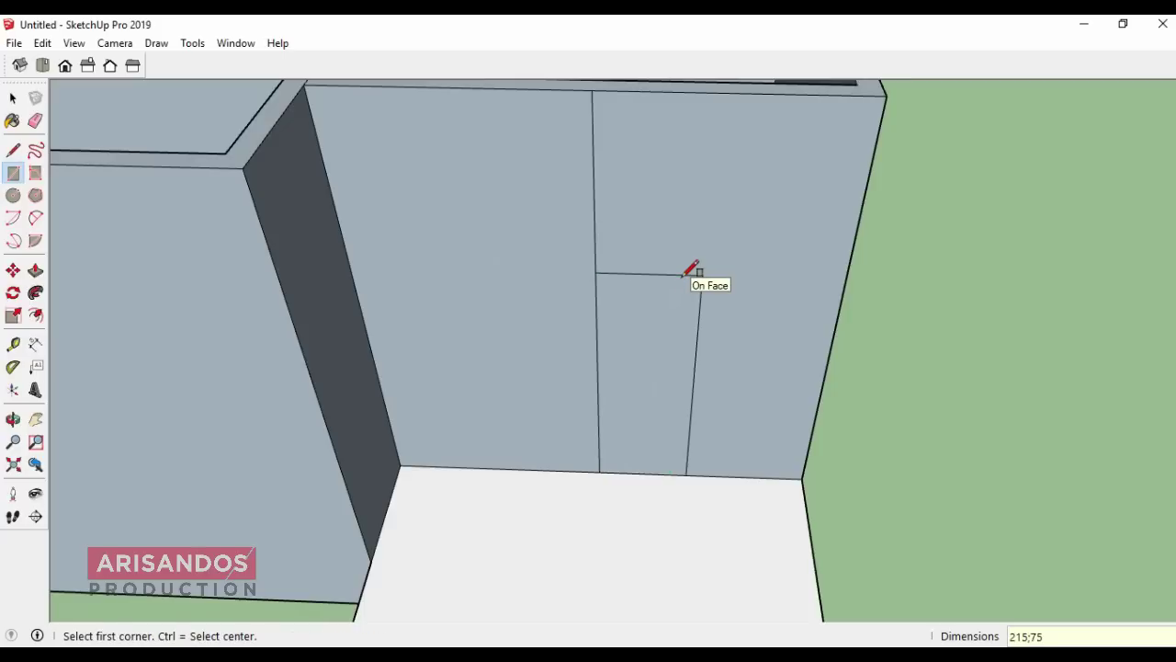
{"action": "left_click", "coordinate": [13, 98]}
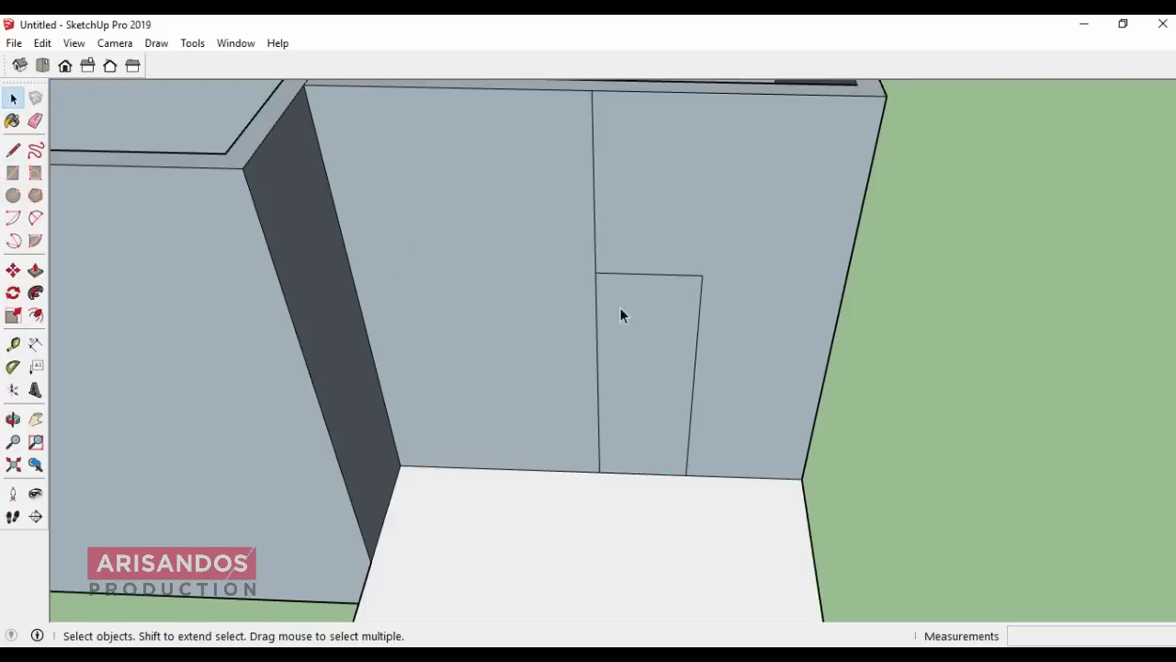
{"action": "left_click", "coordinate": [661, 318]}
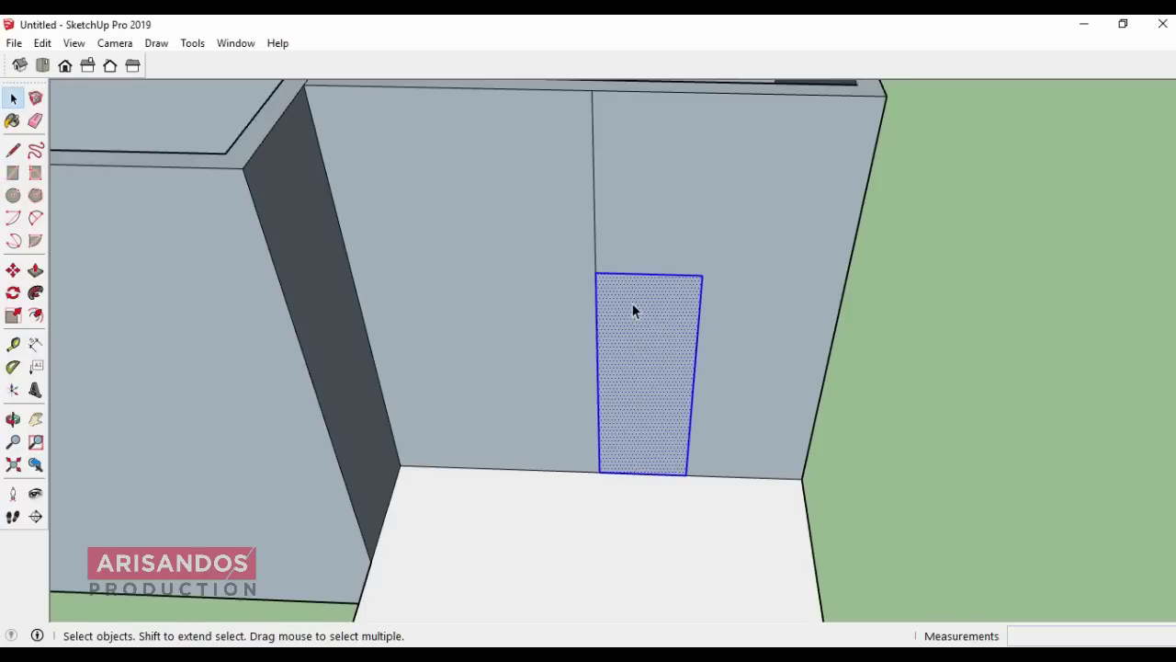
{"action": "left_click", "coordinate": [13, 270]}
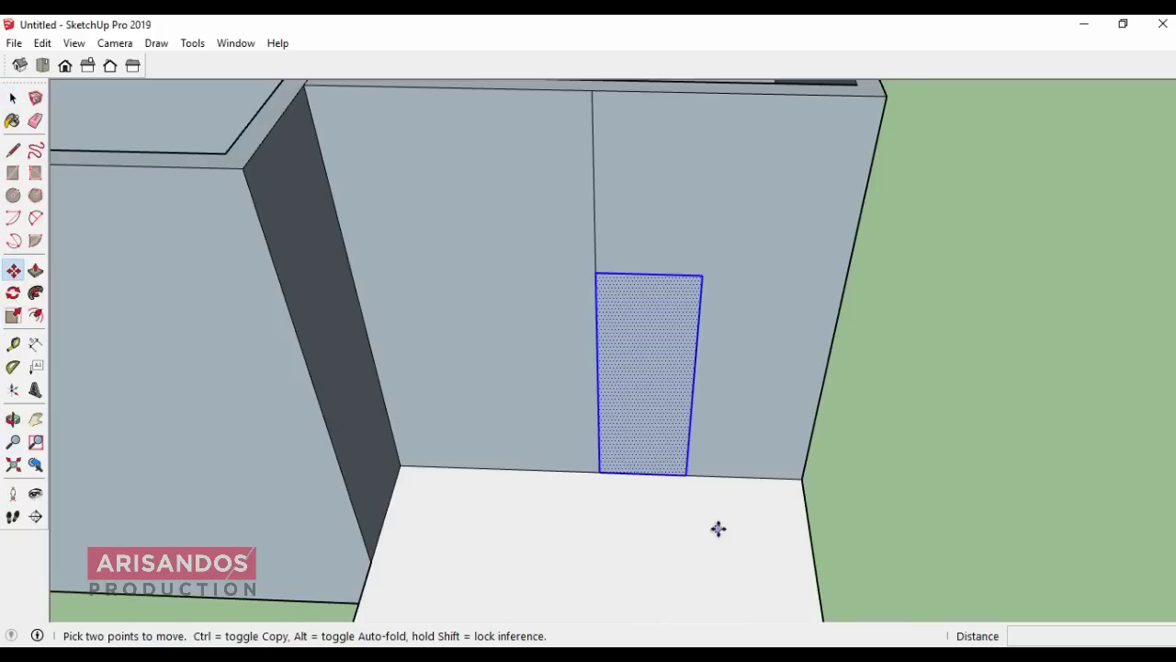
{"action": "left_click", "coordinate": [688, 475]}
{"action": "key", "text": "ctrl"}
{"action": "left_click", "coordinate": [599, 472]}
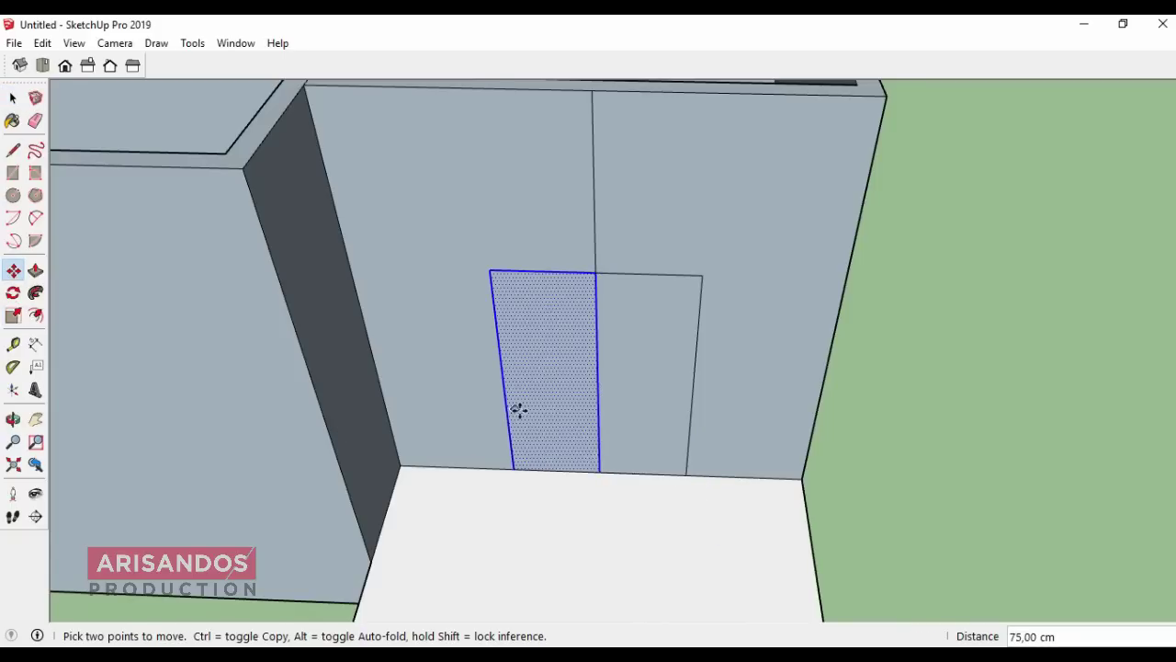
{"action": "scroll", "coordinate": [519, 410], "scroll_direction": "down", "scroll_amount": 2}
Step: Erase the edge between the two door rectangles and push the door face through the wall
{"action": "left_click", "coordinate": [35, 121]}
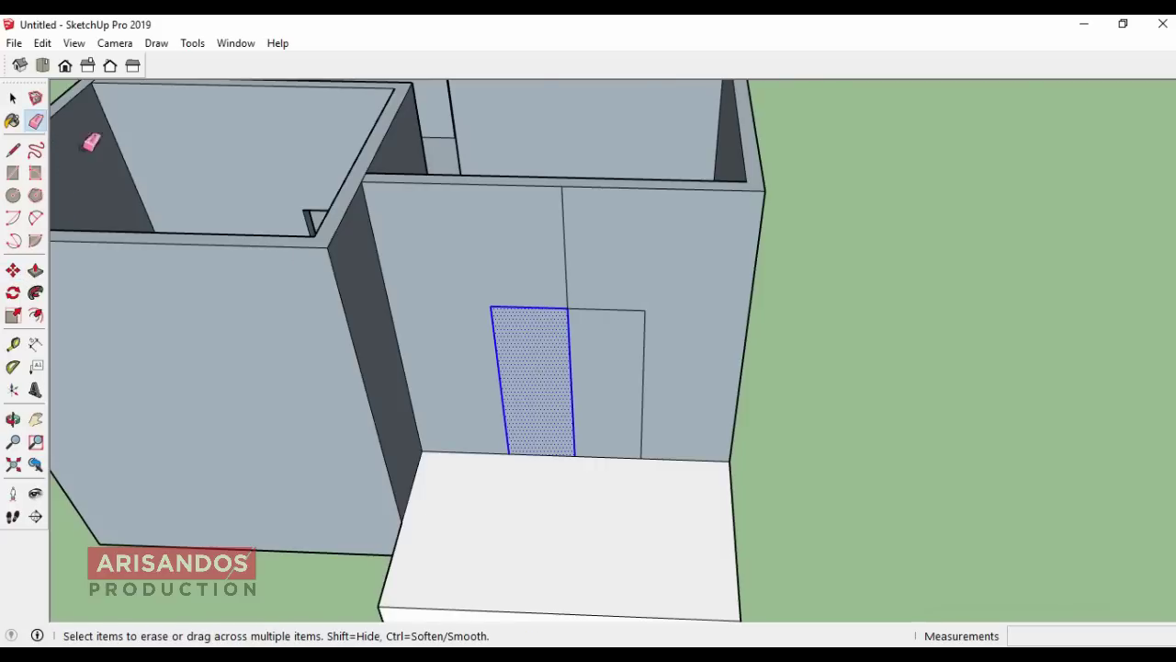
{"action": "left_click", "coordinate": [569, 354]}
{"action": "scroll", "coordinate": [588, 363], "scroll_direction": "down", "scroll_amount": 3}
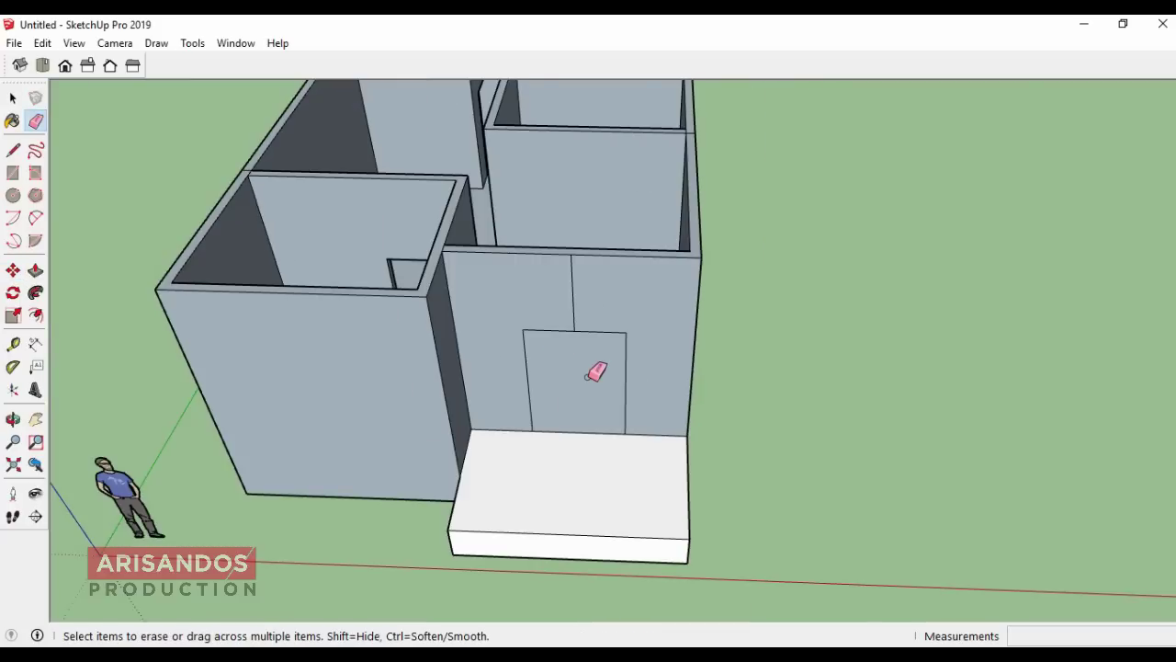
{"action": "left_click", "coordinate": [15, 420]}
{"action": "left_click_drag", "start_coordinate": [499, 413], "coordinate": [505, 322]}
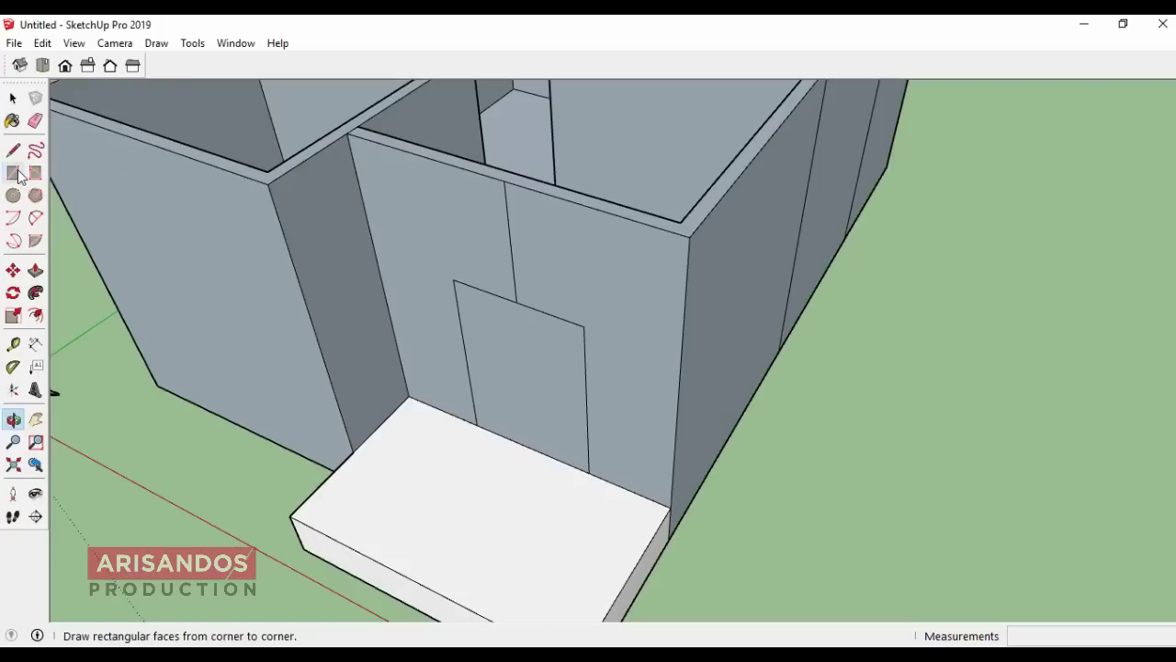
{"action": "left_click", "coordinate": [35, 270]}
{"action": "left_click_drag", "start_coordinate": [510, 388], "coordinate": [489, 336]}
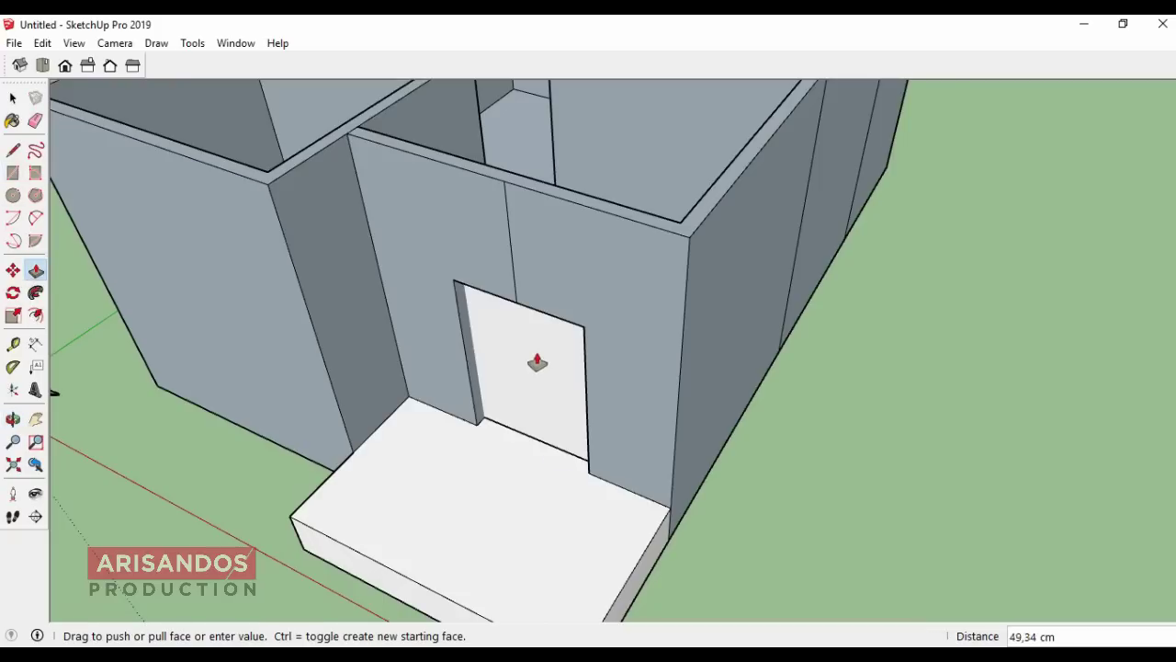
{"action": "left_click", "coordinate": [515, 335]}
{"action": "scroll", "coordinate": [518, 333], "scroll_direction": "down", "scroll_amount": 3}
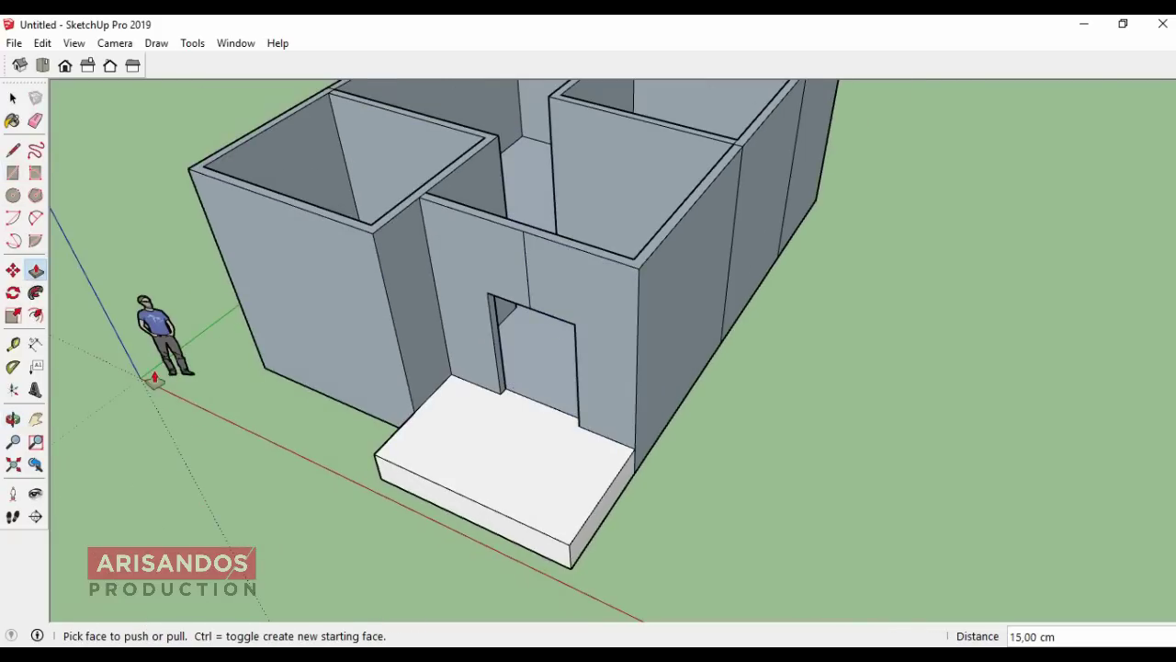
Step: Orbit to straight-on and low angled front views to check the new entrance
{"action": "left_click", "coordinate": [13, 420]}
{"action": "left_click_drag", "start_coordinate": [466, 378], "coordinate": [612, 229]}
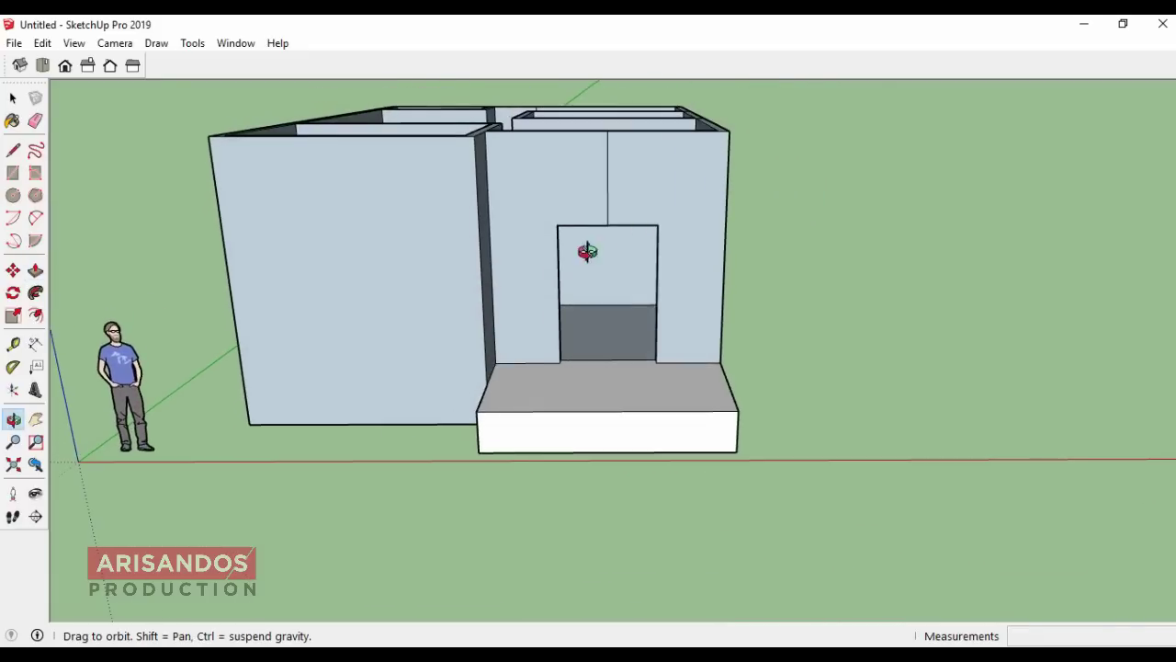
{"action": "scroll", "coordinate": [558, 234], "scroll_direction": "up", "scroll_amount": 3}
{"action": "key", "text": "e"}
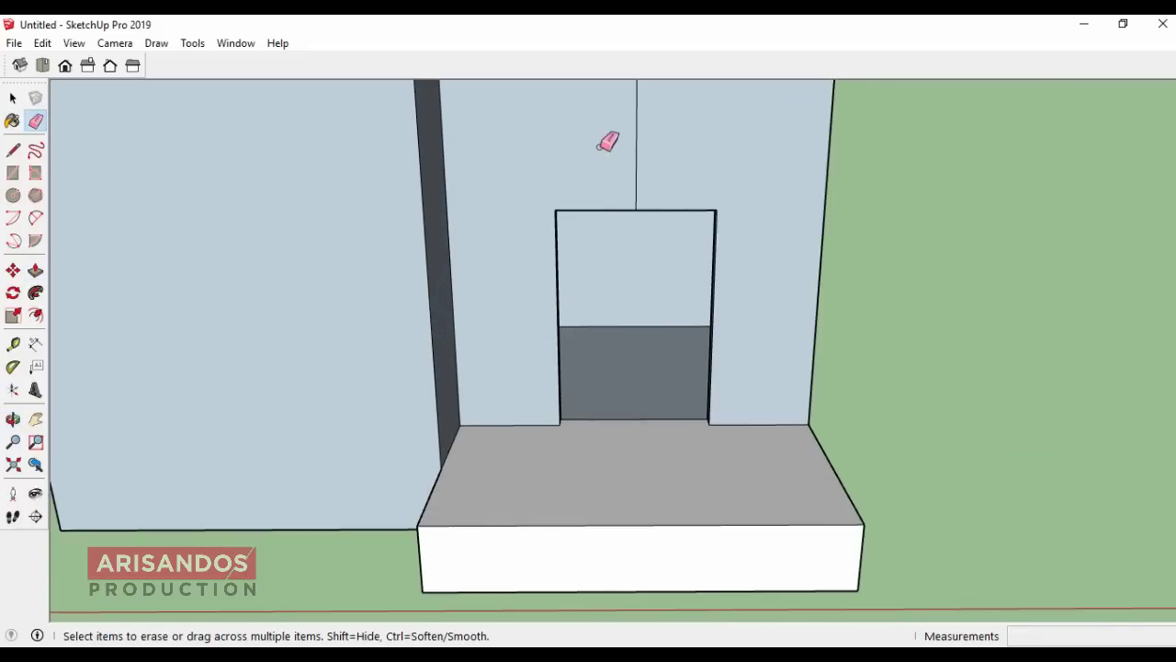
{"action": "scroll", "coordinate": [647, 138], "scroll_direction": "down", "scroll_amount": 3}
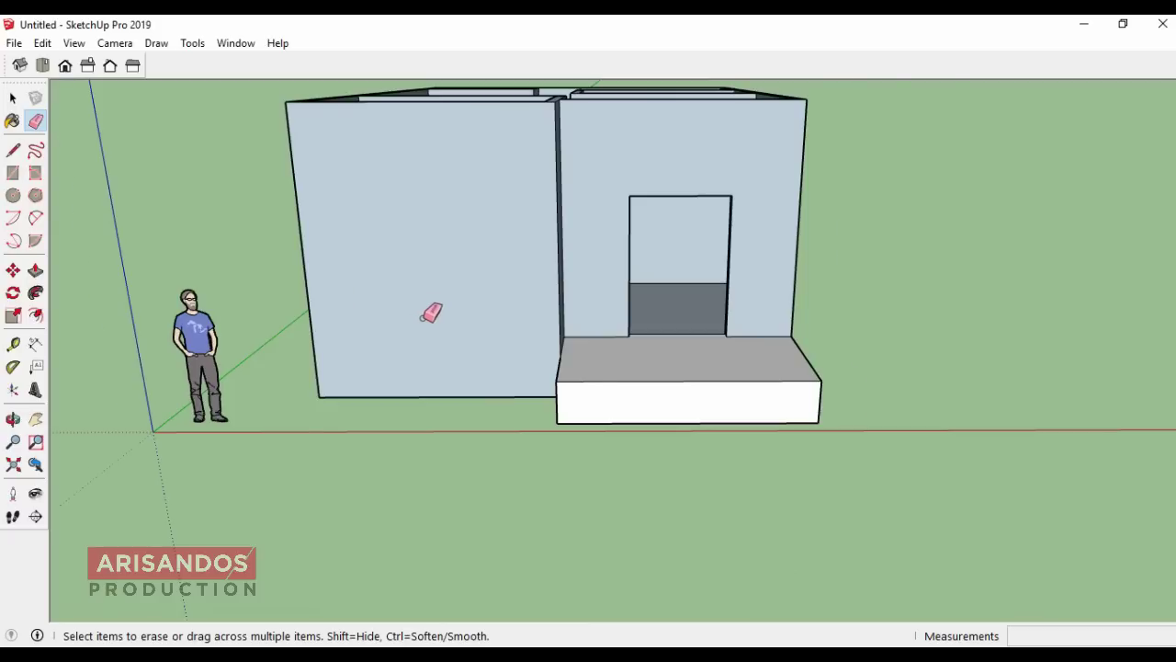
{"action": "scroll", "coordinate": [431, 312], "scroll_direction": "up", "scroll_amount": 2}
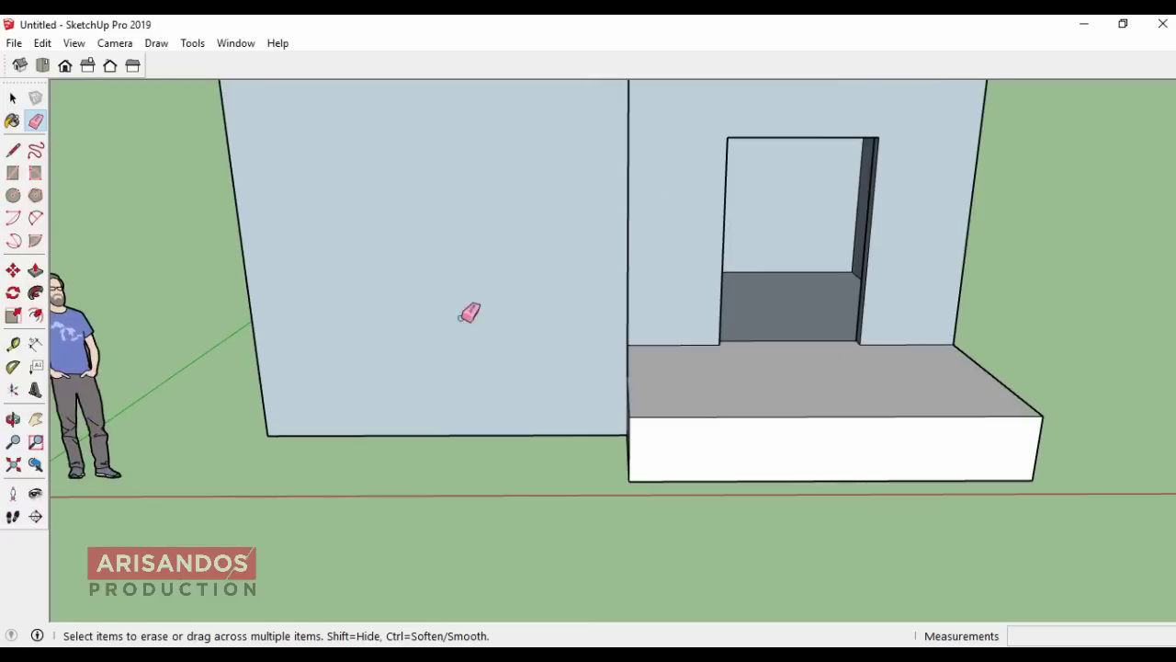
{"action": "left_click", "coordinate": [13, 419]}
{"action": "mouse_move", "coordinate": [507, 420]}
{"action": "left_mouse_down"}
{"action": "mouse_move", "coordinate": [622, 320]}
{"action": "mouse_move", "coordinate": [749, 347]}
{"action": "mouse_move", "coordinate": [684, 311]}
{"action": "left_mouse_up"}
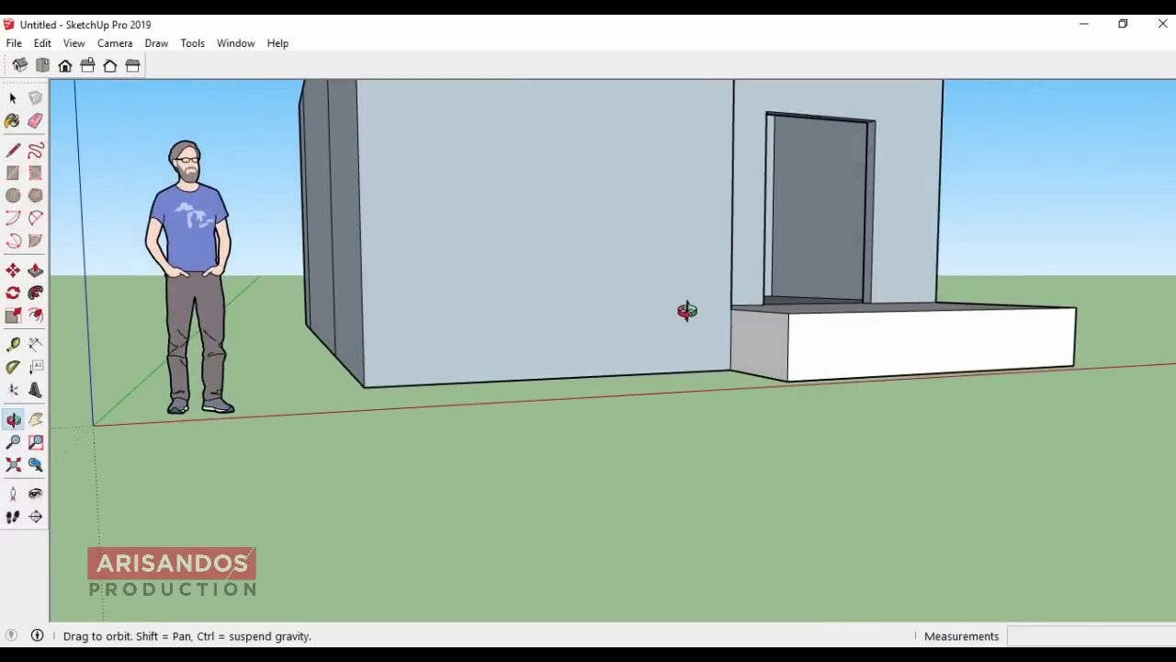
Step: Draw an edge from the terrace's top corner along the front wall
{"action": "left_click", "coordinate": [13, 149]}
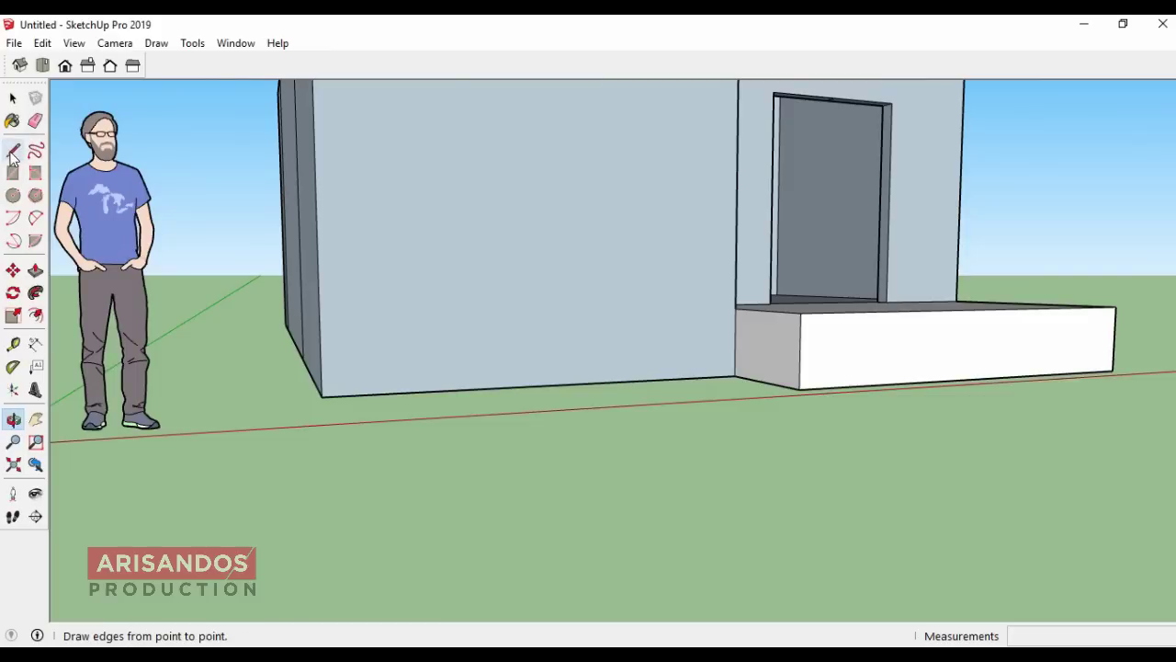
{"action": "left_click", "coordinate": [735, 308]}
{"action": "left_click", "coordinate": [322, 308]}
{"action": "middle_click_drag", "start_coordinate": [325, 304], "coordinate": [660, 348]}
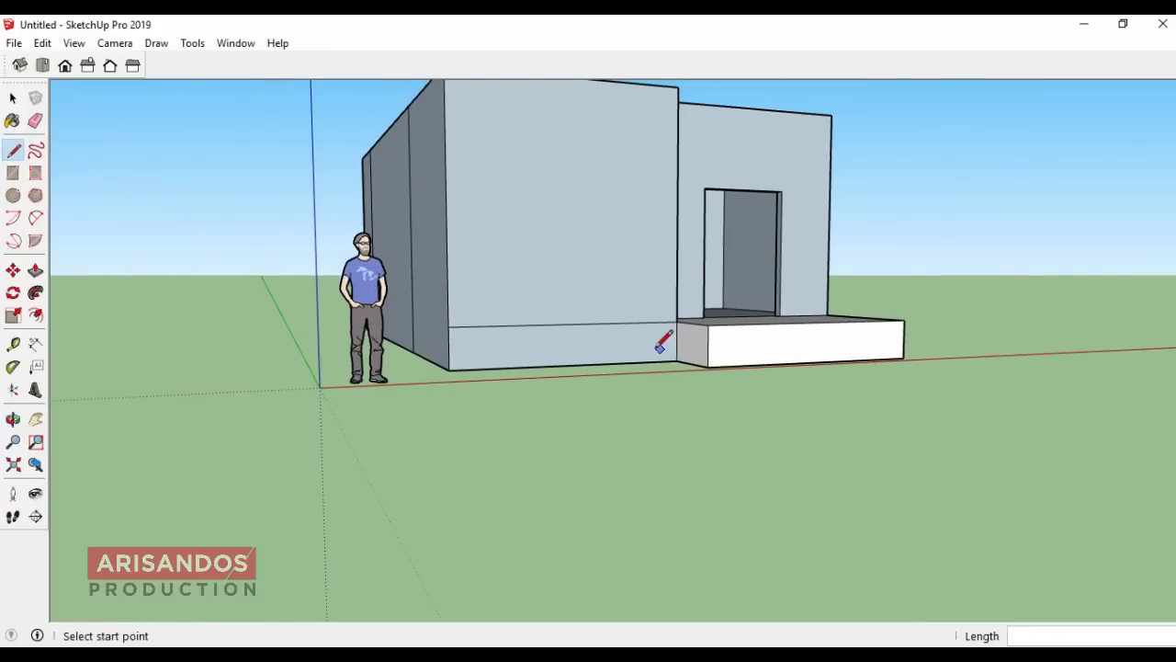
{"action": "left_click", "coordinate": [13, 419]}
{"action": "mouse_move", "coordinate": [375, 386]}
{"action": "left_mouse_down"}
{"action": "mouse_move", "coordinate": [782, 375]}
{"action": "mouse_move", "coordinate": [832, 398]}
{"action": "mouse_move", "coordinate": [767, 407]}
{"action": "left_mouse_up"}
Step: Draw an edge across the back walls from the bottom corner to the far corner
{"action": "left_click", "coordinate": [13, 98]}
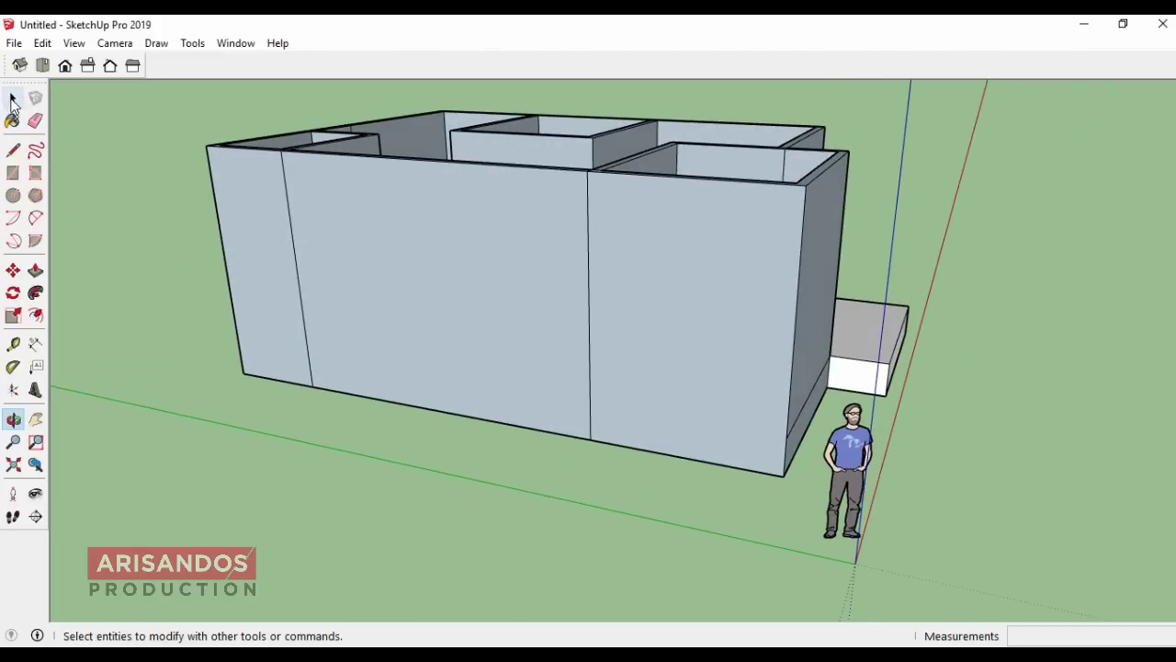
{"action": "left_click", "coordinate": [12, 149]}
{"action": "left_click", "coordinate": [786, 438]}
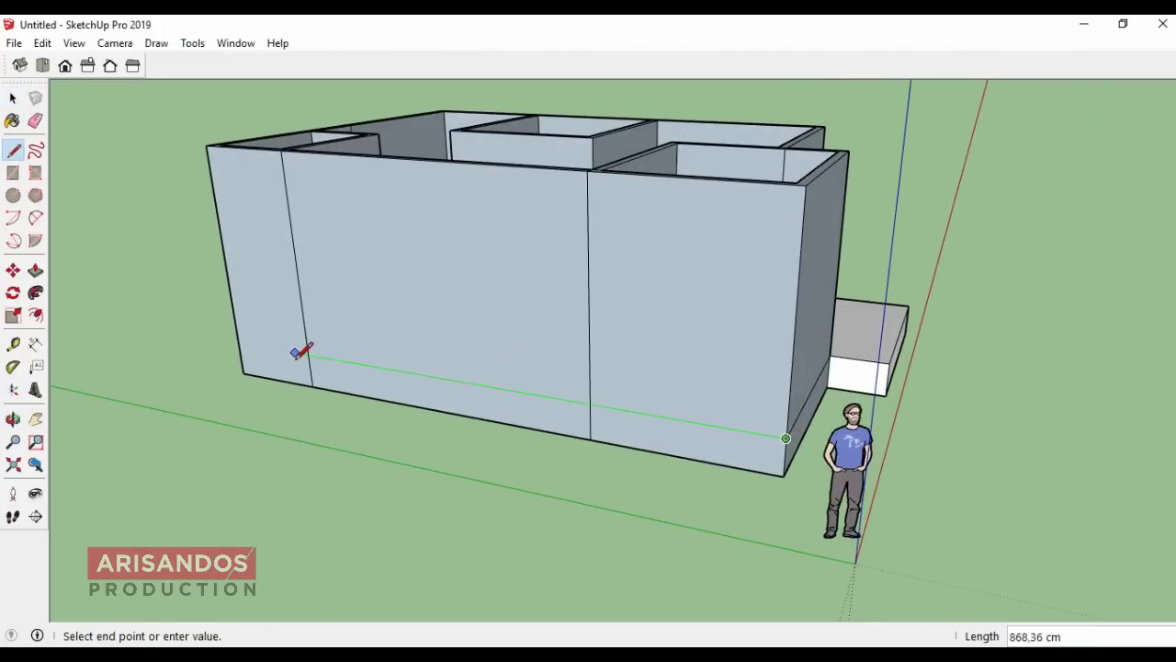
{"action": "left_click", "coordinate": [238, 342]}
{"action": "scroll", "coordinate": [184, 356], "scroll_direction": "down", "scroll_amount": 3}
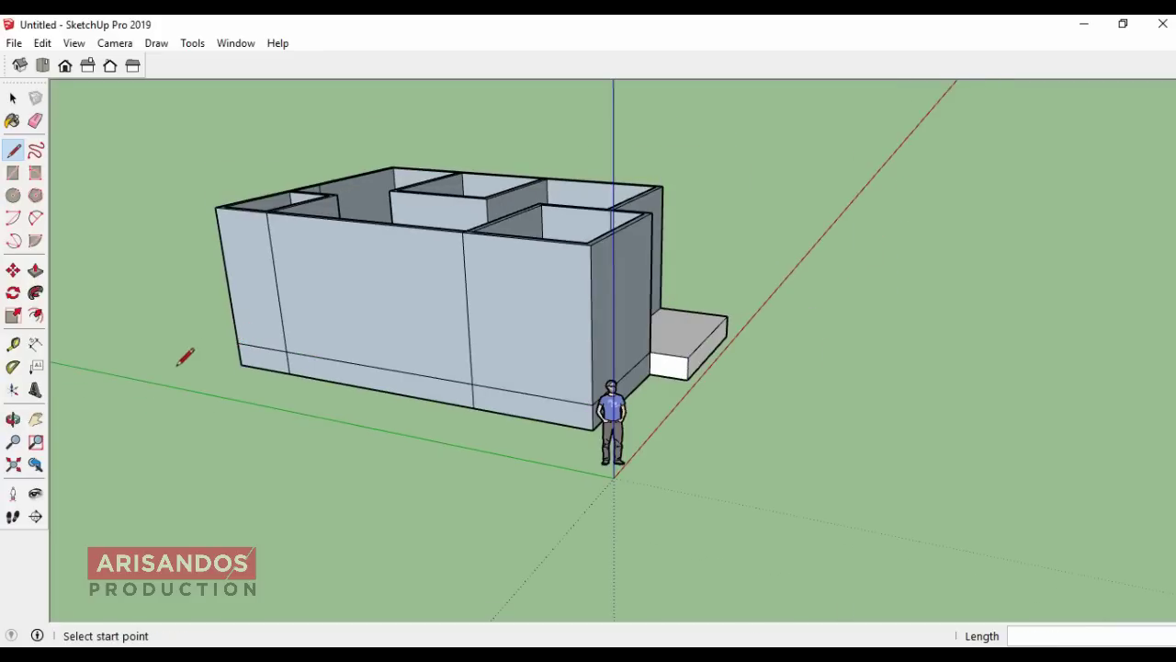
{"action": "left_click", "coordinate": [13, 419]}
{"action": "mouse_move", "coordinate": [277, 406]}
{"action": "left_mouse_down"}
{"action": "mouse_move", "coordinate": [598, 304]}
{"action": "mouse_move", "coordinate": [274, 313]}
{"action": "left_mouse_up"}
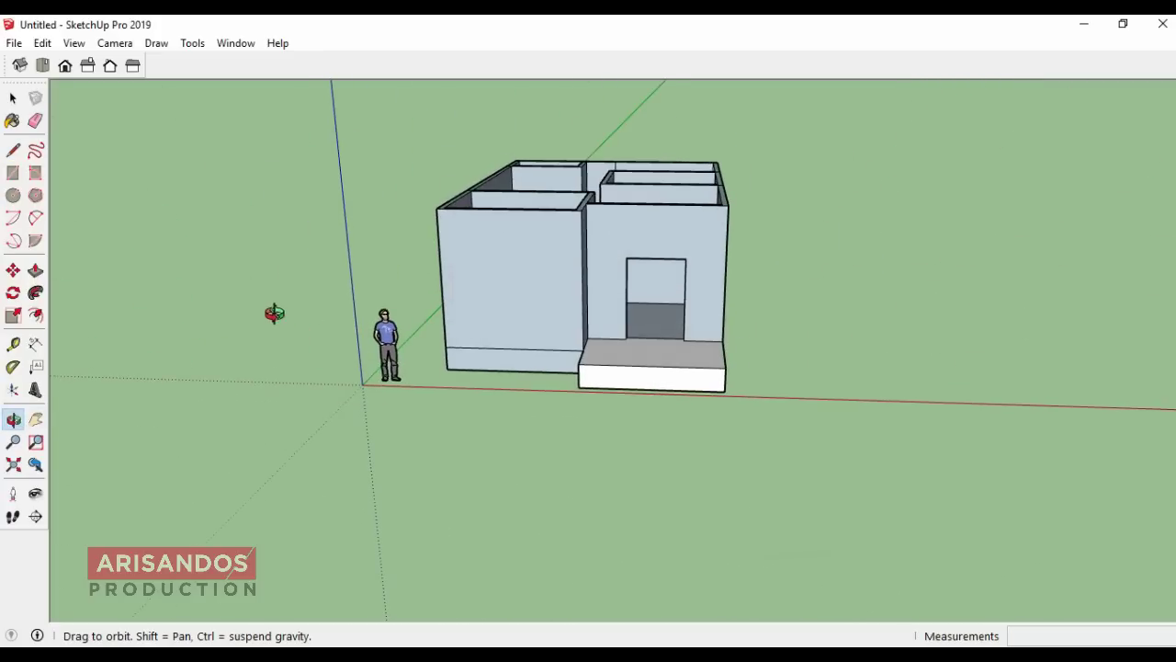
{"action": "left_click", "coordinate": [13, 343]}
Step: Place a 215 cm guide up the front wall and draw a 150 by 120 cm rectangle on it
{"action": "scroll", "coordinate": [551, 369], "scroll_direction": "up", "scroll_amount": 2}
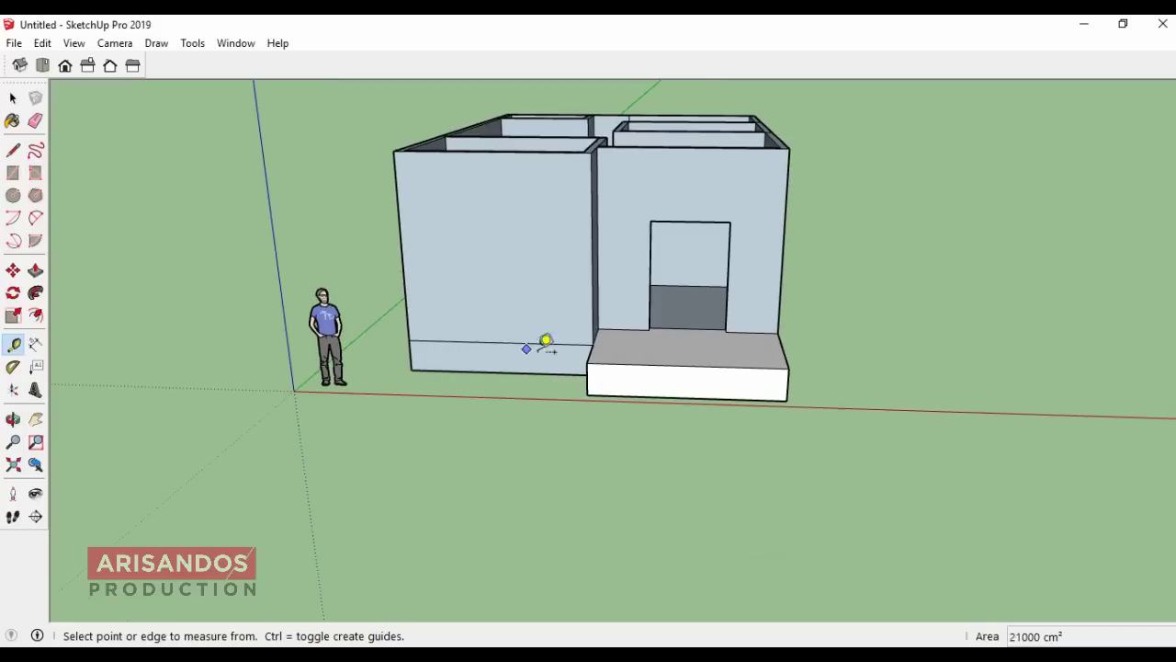
{"action": "left_click", "coordinate": [500, 341]}
{"action": "type", "text": "215"}
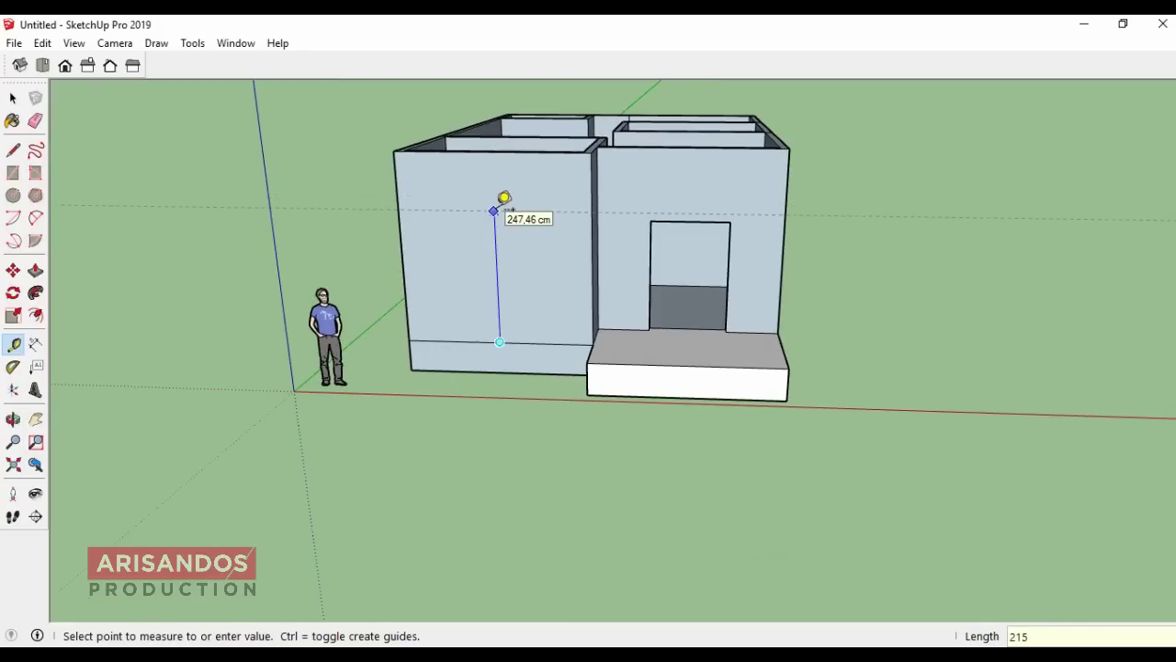
{"action": "key", "text": "Return"}
{"action": "scroll", "coordinate": [501, 213], "scroll_direction": "up", "scroll_amount": 2}
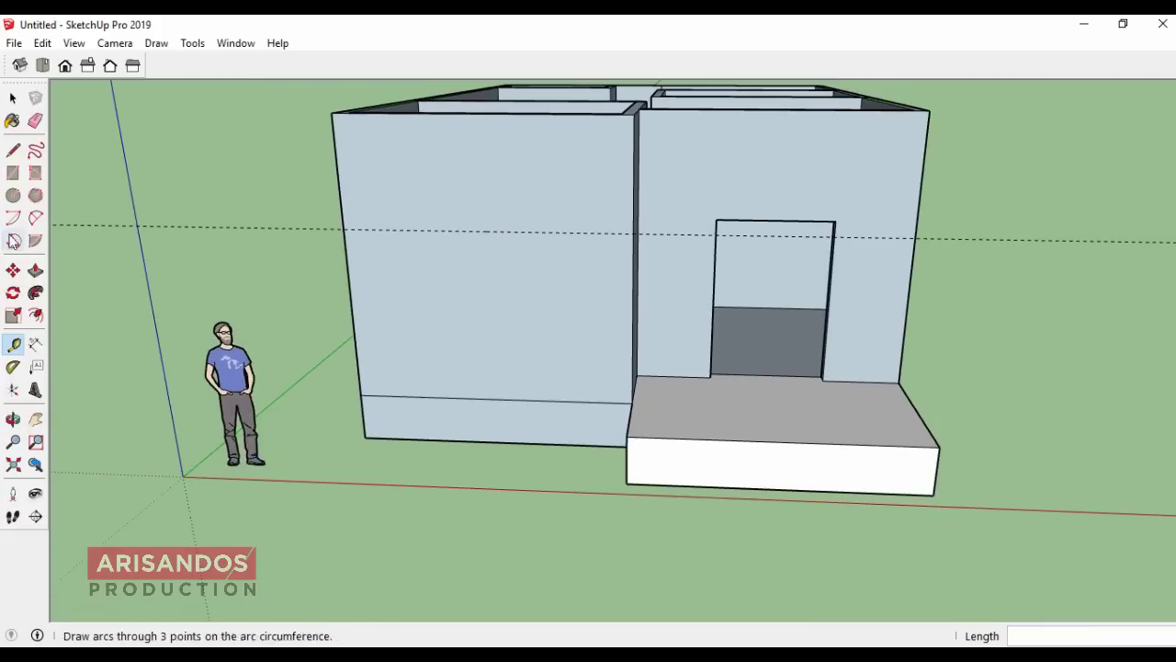
{"action": "left_click", "coordinate": [12, 173]}
{"action": "left_click", "coordinate": [453, 230]}
{"action": "type", "text": "150;120"}
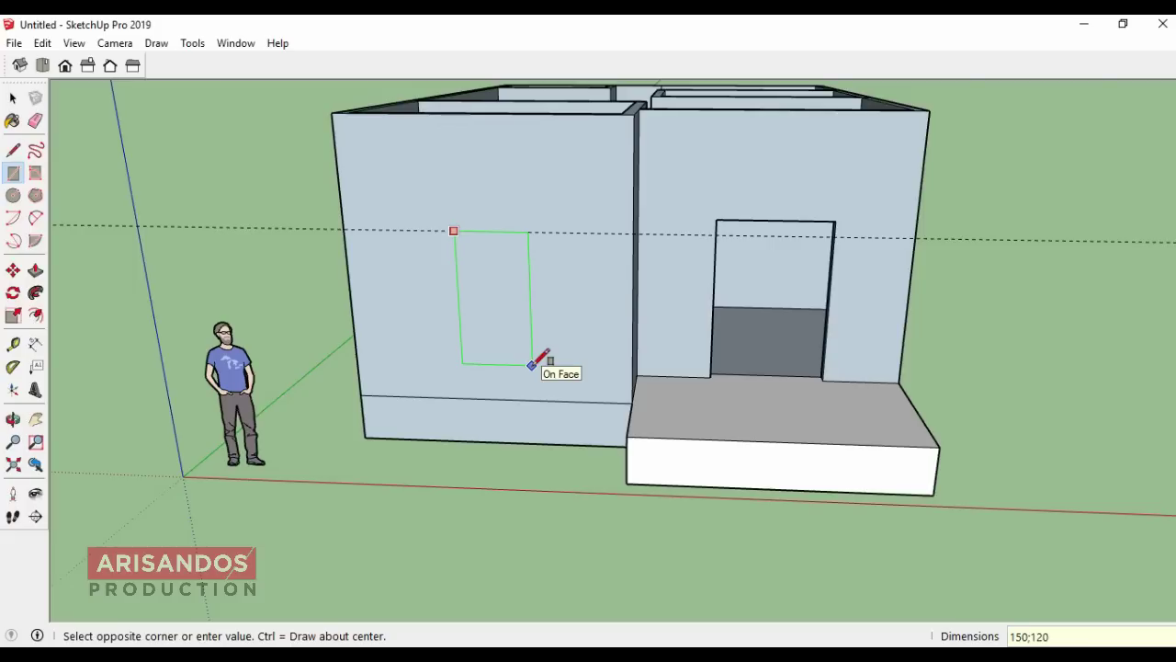
{"action": "key", "text": "Return"}
Step: Shift the window rectangle about 25 cm to the left
{"action": "scroll", "coordinate": [542, 358], "scroll_direction": "up", "scroll_amount": 2}
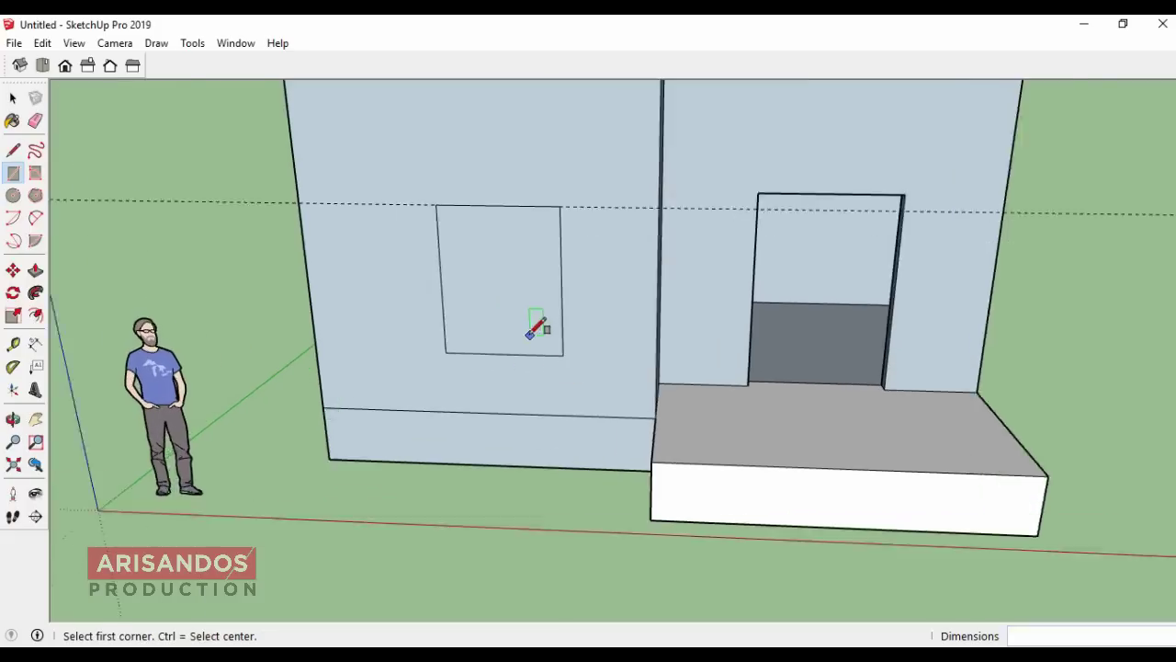
{"action": "scroll", "coordinate": [538, 328], "scroll_direction": "up", "scroll_amount": 2}
{"action": "left_click", "coordinate": [13, 98]}
{"action": "left_click", "coordinate": [551, 318]}
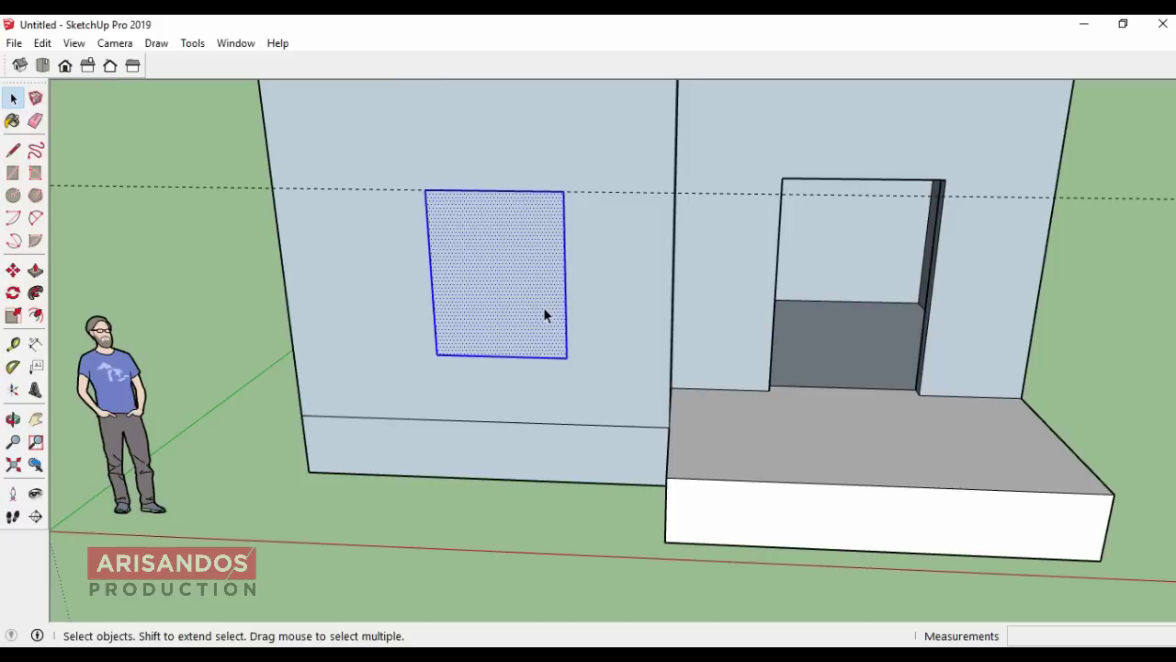
{"action": "left_click", "coordinate": [13, 270]}
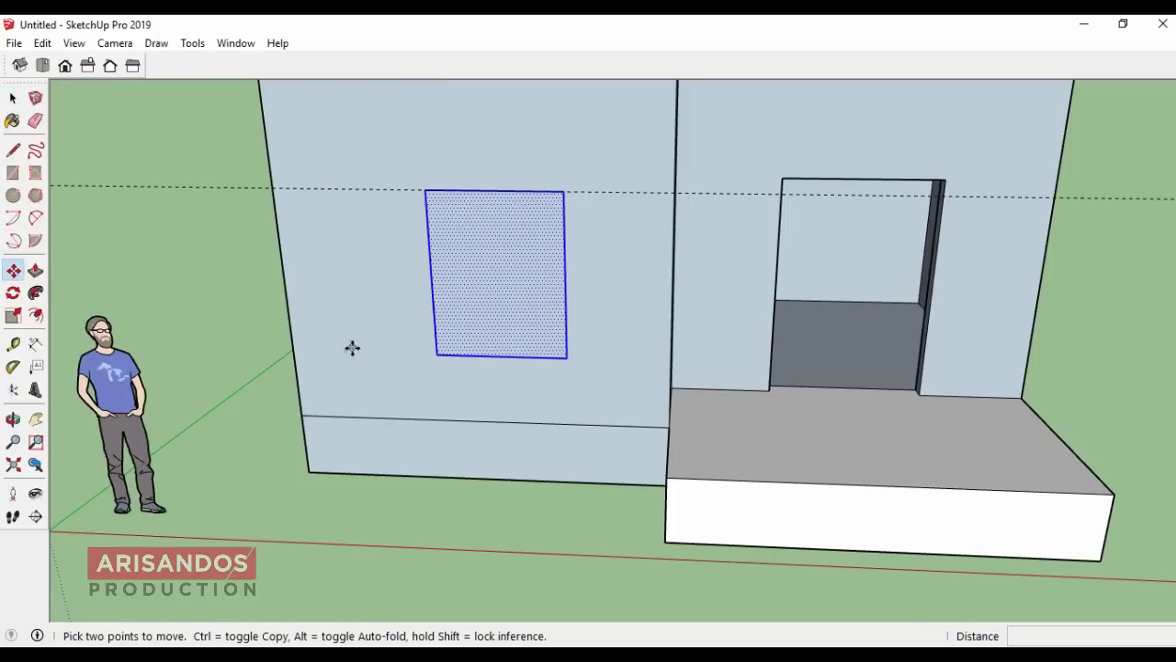
{"action": "left_click", "coordinate": [437, 356]}
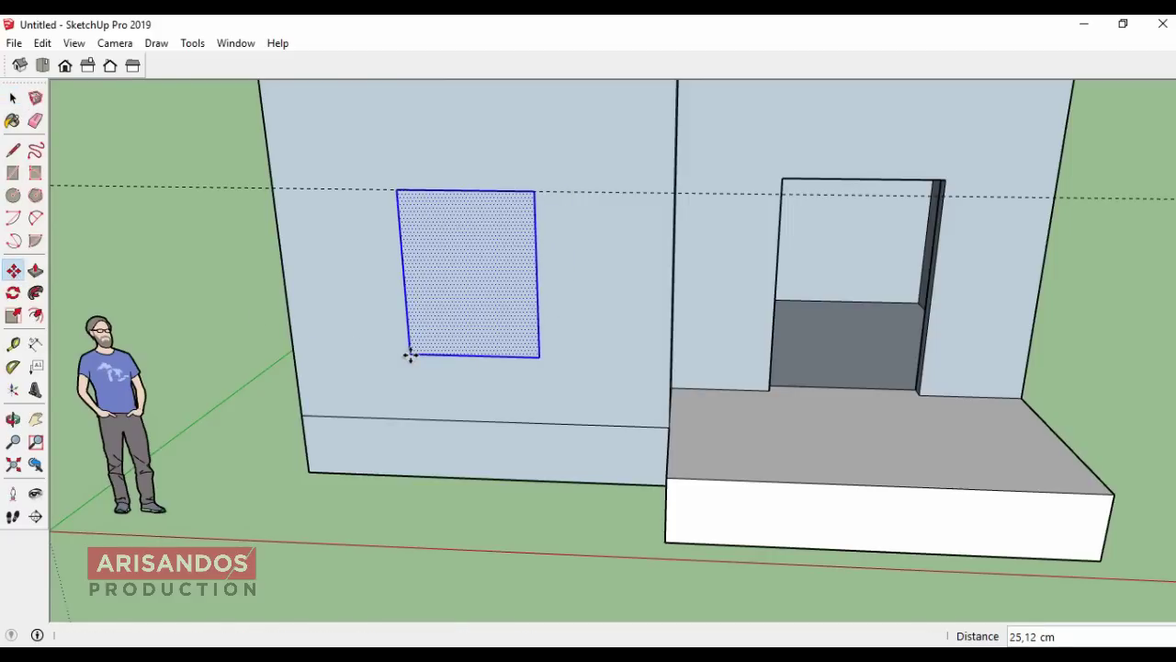
{"action": "left_click", "coordinate": [410, 357]}
Step: Push the window face 15 cm through the wall to open it
{"action": "left_click", "coordinate": [35, 120]}
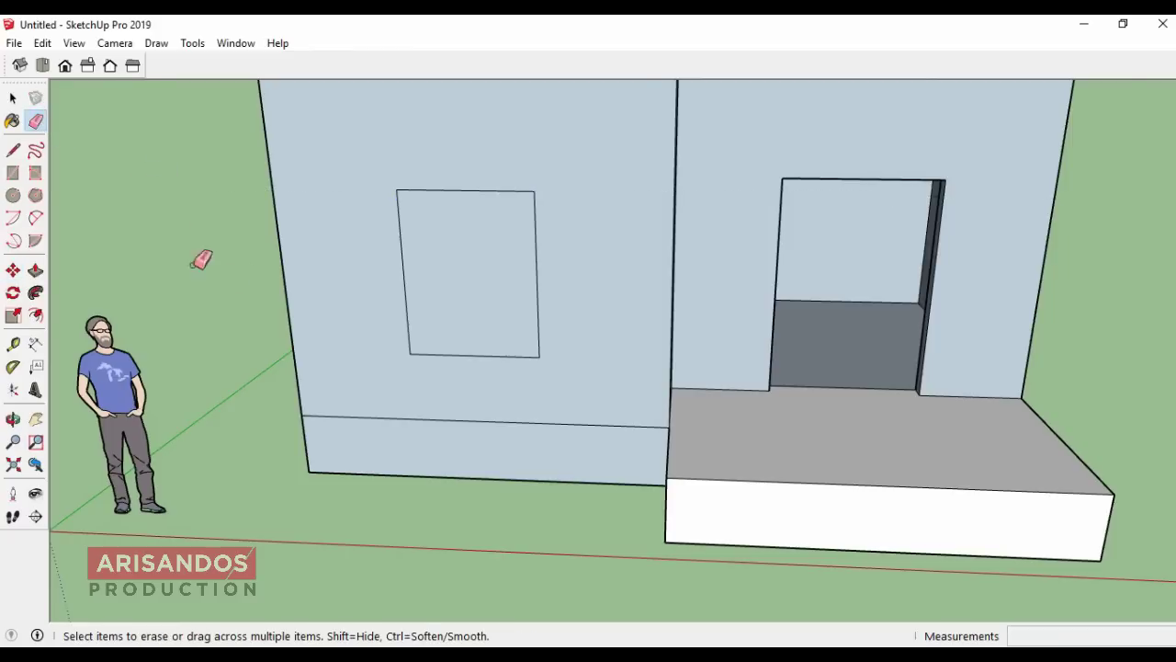
{"action": "scroll", "coordinate": [276, 271], "scroll_direction": "down", "scroll_amount": 3}
{"action": "left_click", "coordinate": [13, 419]}
{"action": "left_click_drag", "start_coordinate": [386, 367], "coordinate": [349, 207]}
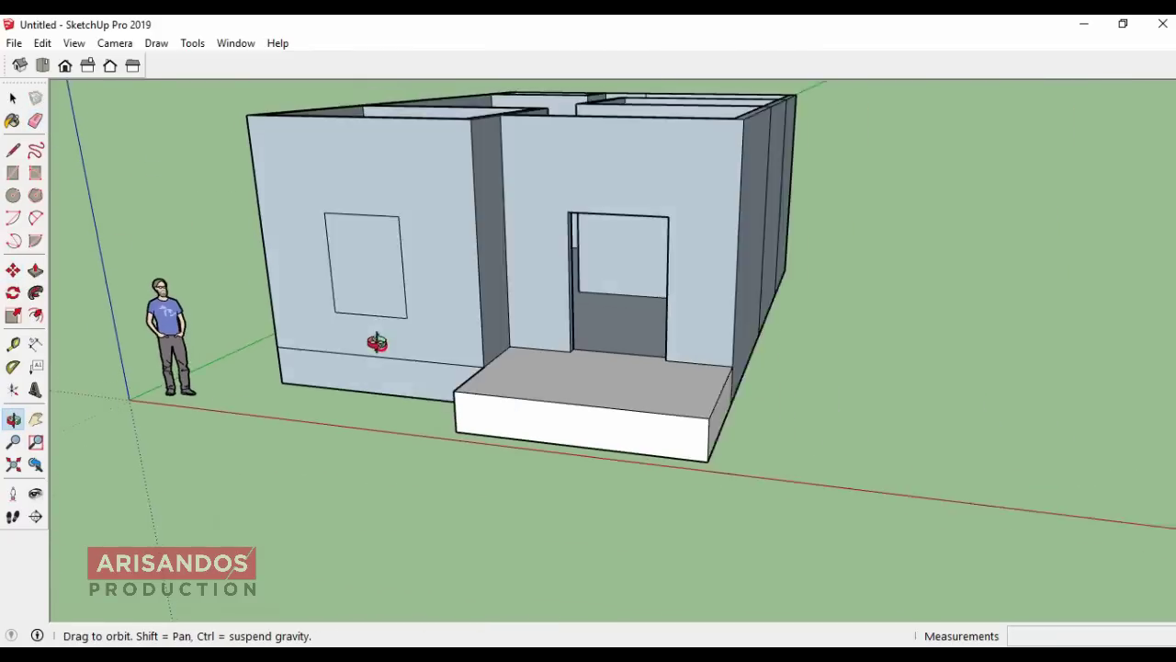
{"action": "left_click", "coordinate": [35, 270]}
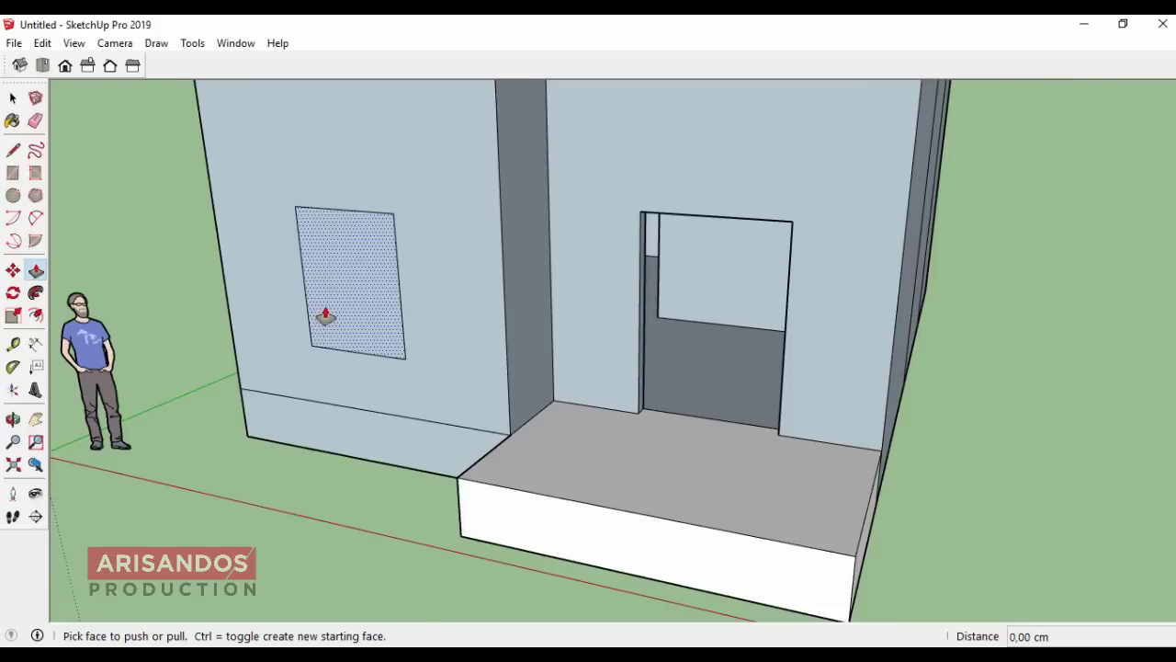
{"action": "left_click", "coordinate": [326, 315]}
{"action": "left_click", "coordinate": [363, 259]}
{"action": "scroll", "coordinate": [407, 451], "scroll_direction": "down", "scroll_amount": 4}
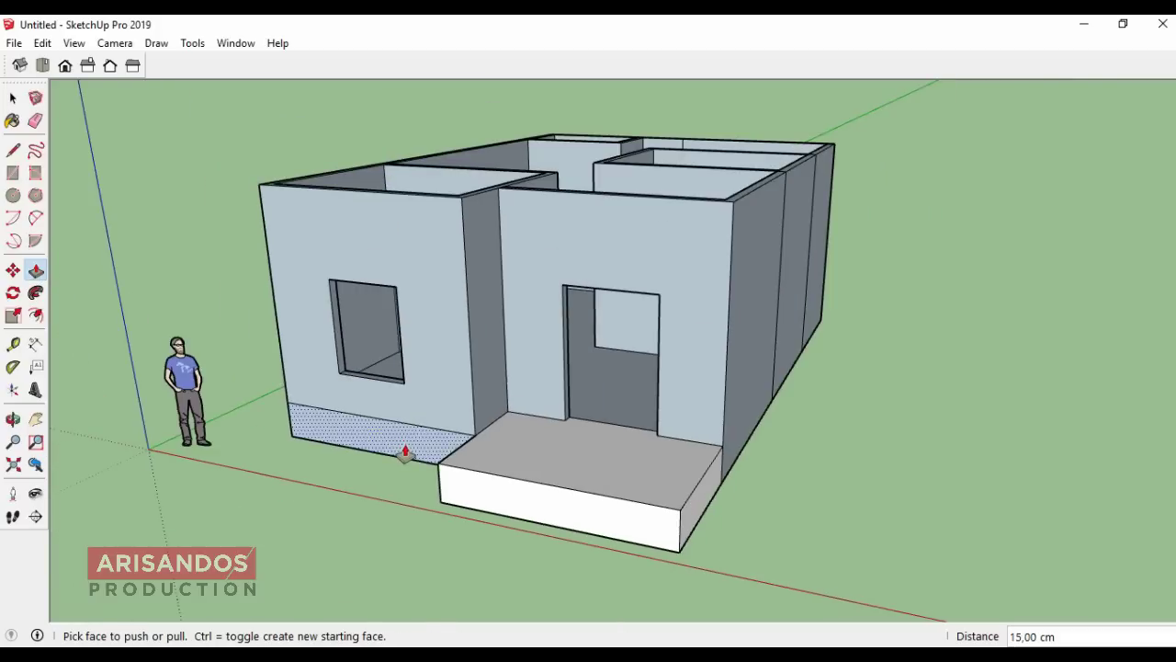
{"action": "left_click", "coordinate": [13, 419]}
Step: Draw a 900 cm edge along the long side wall's base, starting at the terrace corner
{"action": "mouse_move", "coordinate": [515, 414]}
{"action": "left_mouse_down"}
{"action": "mouse_move", "coordinate": [576, 311]}
{"action": "mouse_move", "coordinate": [735, 427]}
{"action": "mouse_move", "coordinate": [546, 488]}
{"action": "mouse_move", "coordinate": [350, 428]}
{"action": "mouse_move", "coordinate": [441, 341]}
{"action": "mouse_move", "coordinate": [539, 376]}
{"action": "mouse_move", "coordinate": [546, 320]}
{"action": "mouse_move", "coordinate": [518, 341]}
{"action": "mouse_move", "coordinate": [383, 372]}
{"action": "left_mouse_up"}
{"action": "scroll", "coordinate": [549, 317], "scroll_direction": "up", "scroll_amount": 3}
{"action": "mouse_move", "coordinate": [511, 243]}
{"action": "left_mouse_down"}
{"action": "mouse_move", "coordinate": [441, 340]}
{"action": "mouse_move", "coordinate": [518, 432]}
{"action": "mouse_move", "coordinate": [517, 328]}
{"action": "mouse_move", "coordinate": [464, 297]}
{"action": "mouse_move", "coordinate": [855, 244]}
{"action": "mouse_move", "coordinate": [582, 230]}
{"action": "mouse_move", "coordinate": [433, 244]}
{"action": "mouse_move", "coordinate": [328, 328]}
{"action": "mouse_move", "coordinate": [446, 307]}
{"action": "mouse_move", "coordinate": [504, 260]}
{"action": "mouse_move", "coordinate": [481, 270]}
{"action": "left_mouse_up"}
{"action": "scroll", "coordinate": [518, 329], "scroll_direction": "down", "scroll_amount": 2}
{"action": "scroll", "coordinate": [554, 302], "scroll_direction": "up", "scroll_amount": 2}
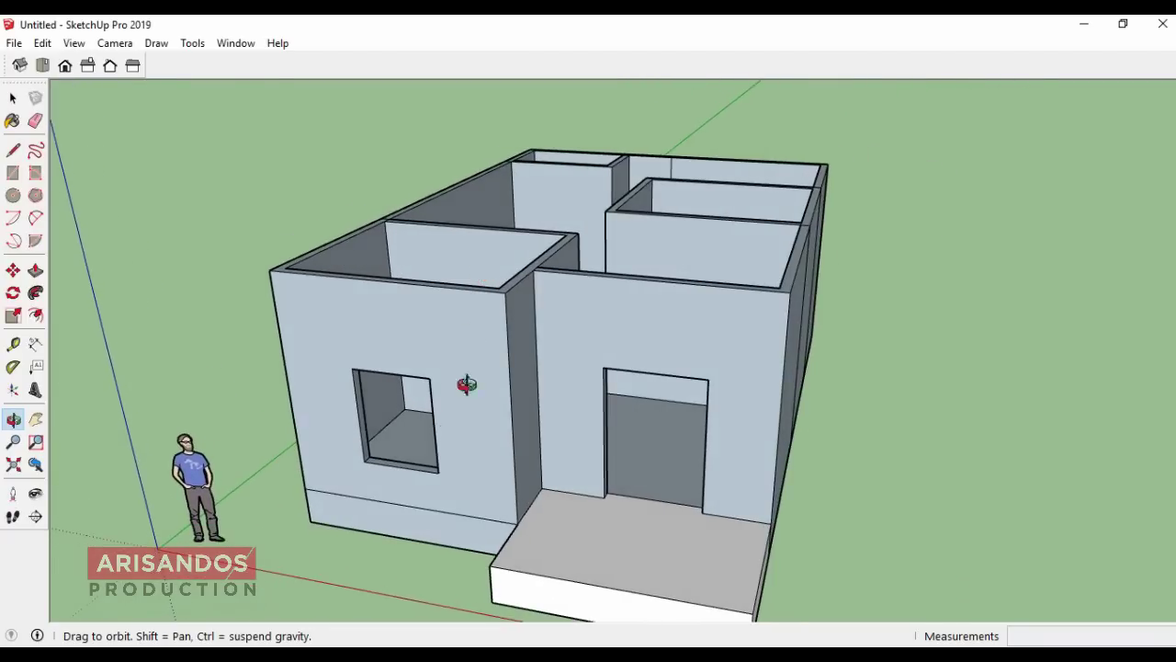
{"action": "left_click_drag", "start_coordinate": [467, 384], "coordinate": [437, 400]}
{"action": "left_click_drag", "start_coordinate": [715, 390], "coordinate": [509, 326]}
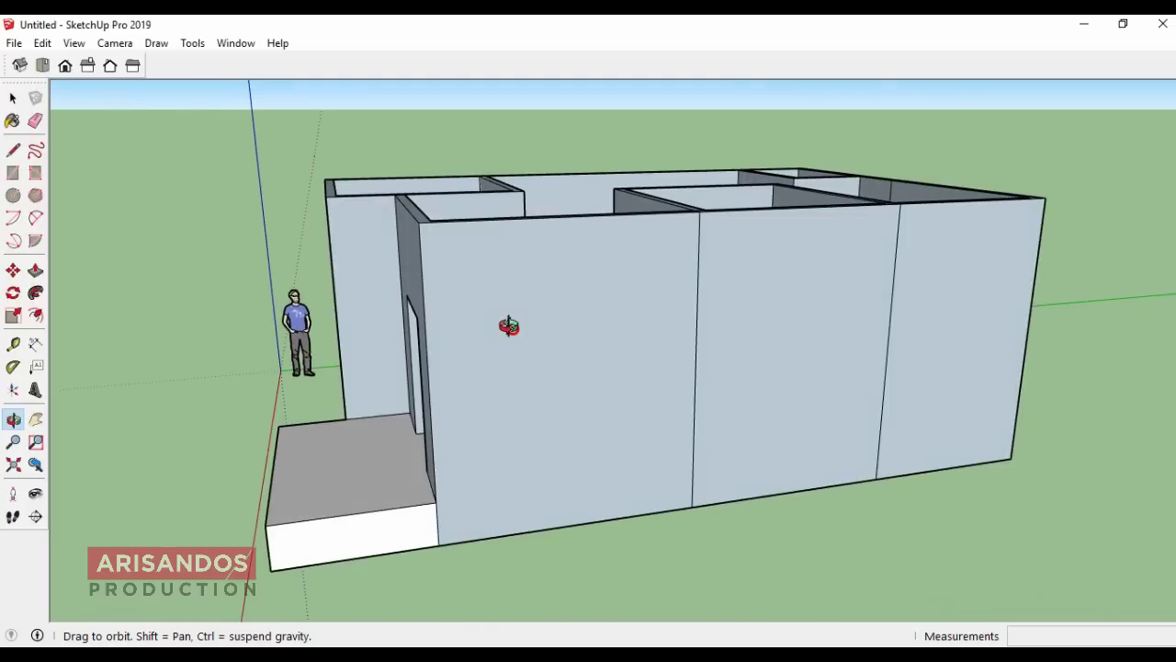
{"action": "left_click", "coordinate": [13, 149]}
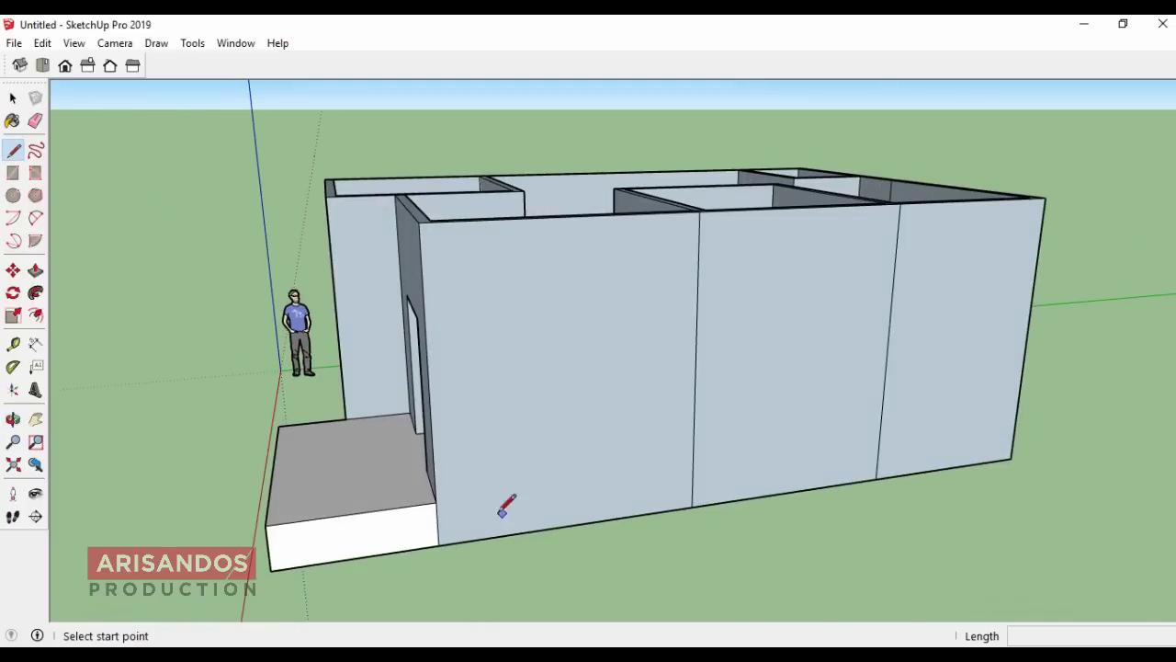
{"action": "left_click", "coordinate": [436, 501]}
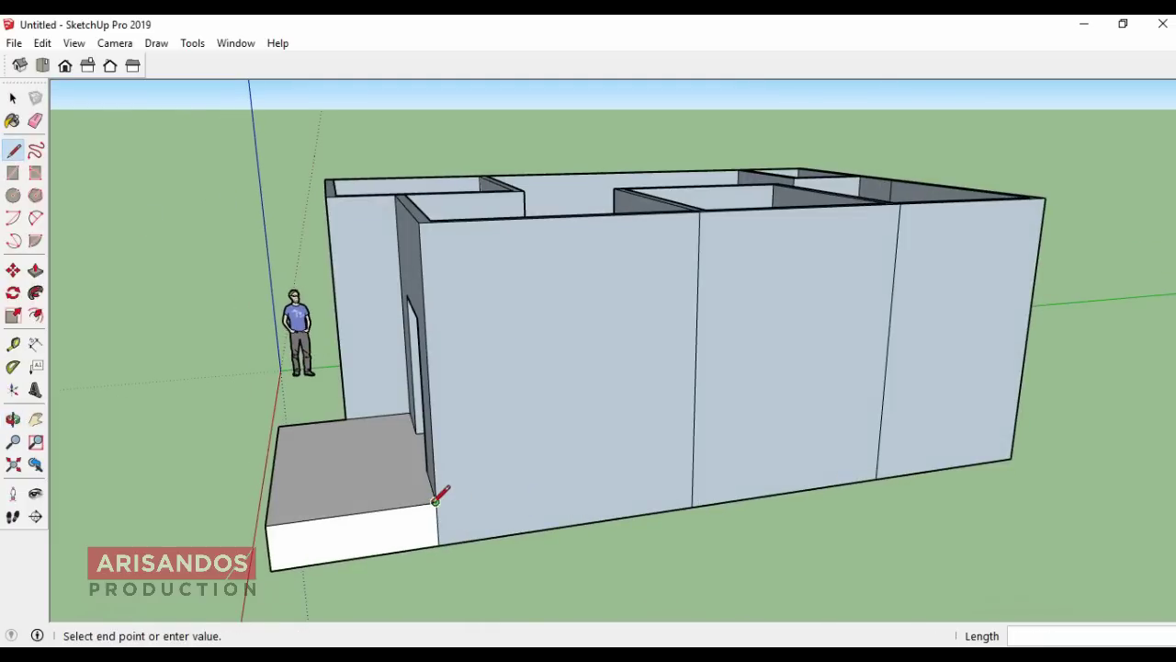
{"action": "left_click", "coordinate": [1016, 422]}
{"action": "left_click", "coordinate": [13, 418]}
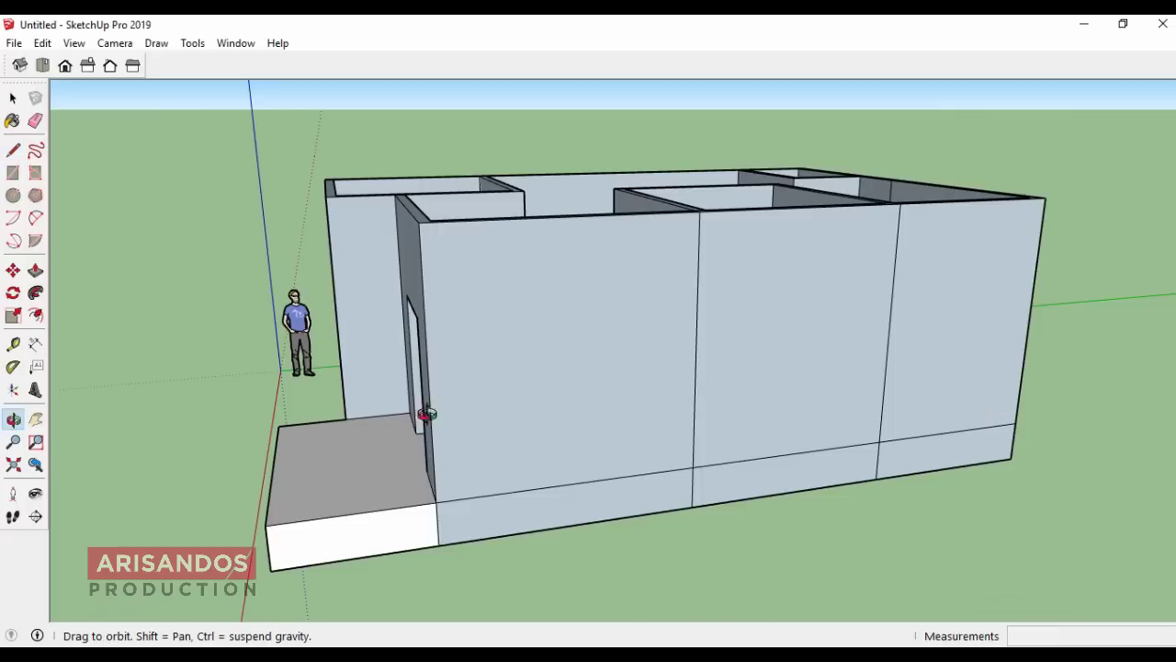
{"action": "mouse_move", "coordinate": [426, 412]}
{"action": "left_mouse_down"}
{"action": "mouse_move", "coordinate": [747, 389]}
{"action": "mouse_move", "coordinate": [811, 478]}
{"action": "mouse_move", "coordinate": [500, 377]}
{"action": "mouse_move", "coordinate": [504, 323]}
{"action": "left_mouse_up"}
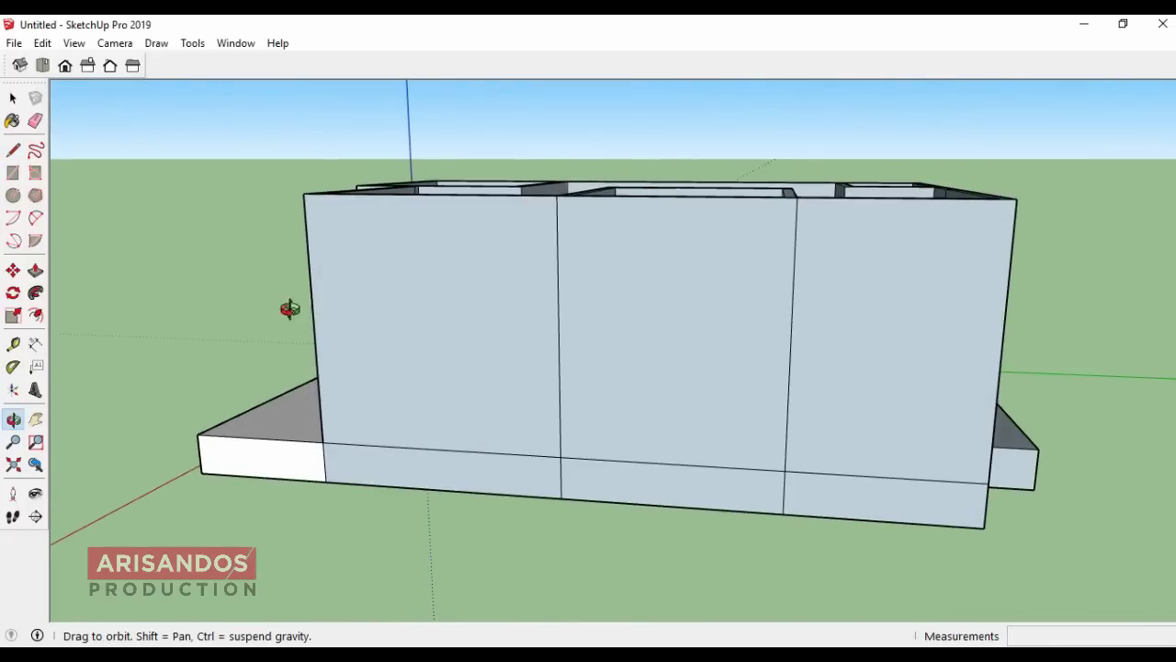
Step: Place a 215 cm guide on the wall, drawing and then erasing a helper line along it
{"action": "left_click", "coordinate": [13, 343]}
{"action": "left_click", "coordinate": [670, 464]}
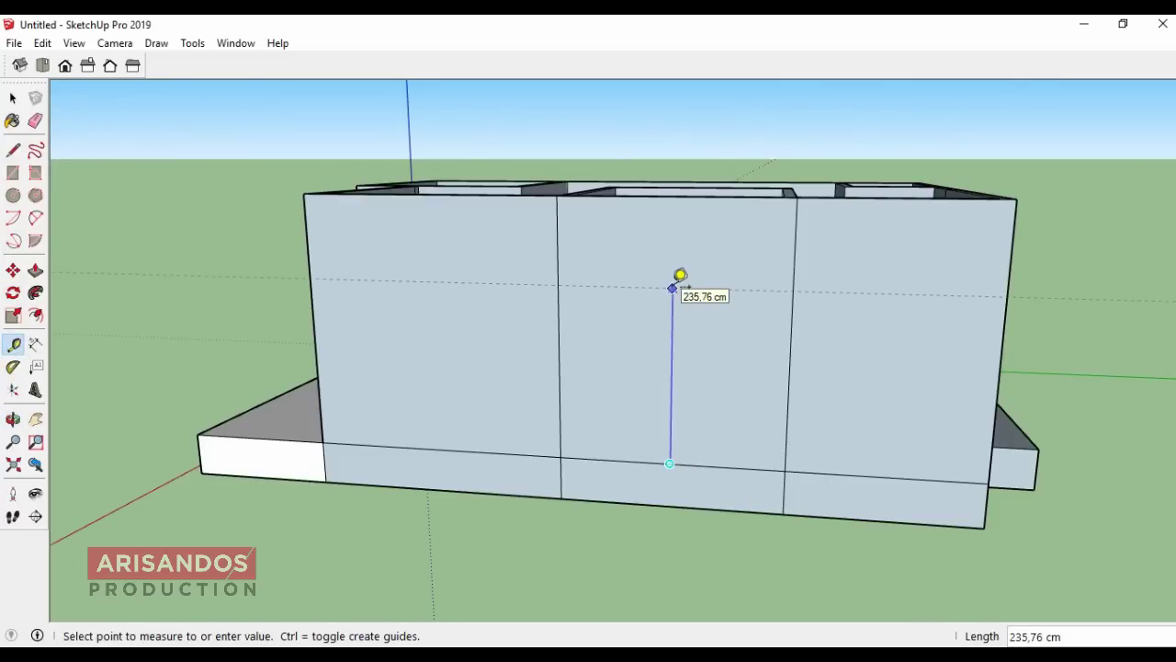
{"action": "key", "text": "Return"}
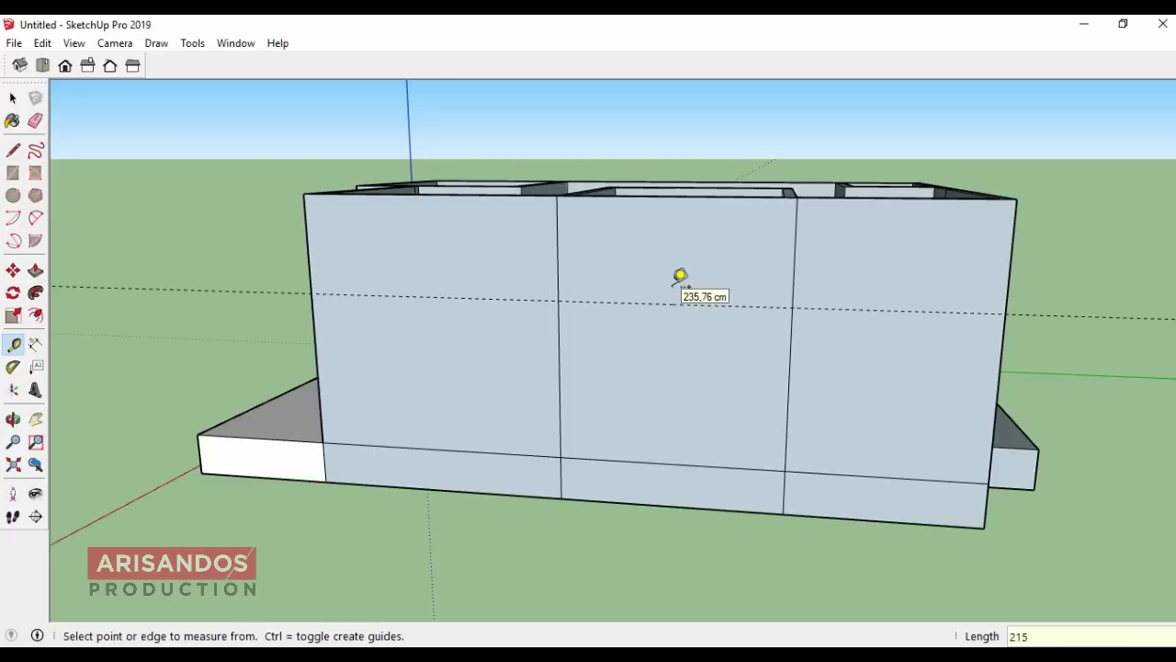
{"action": "left_click", "coordinate": [13, 150]}
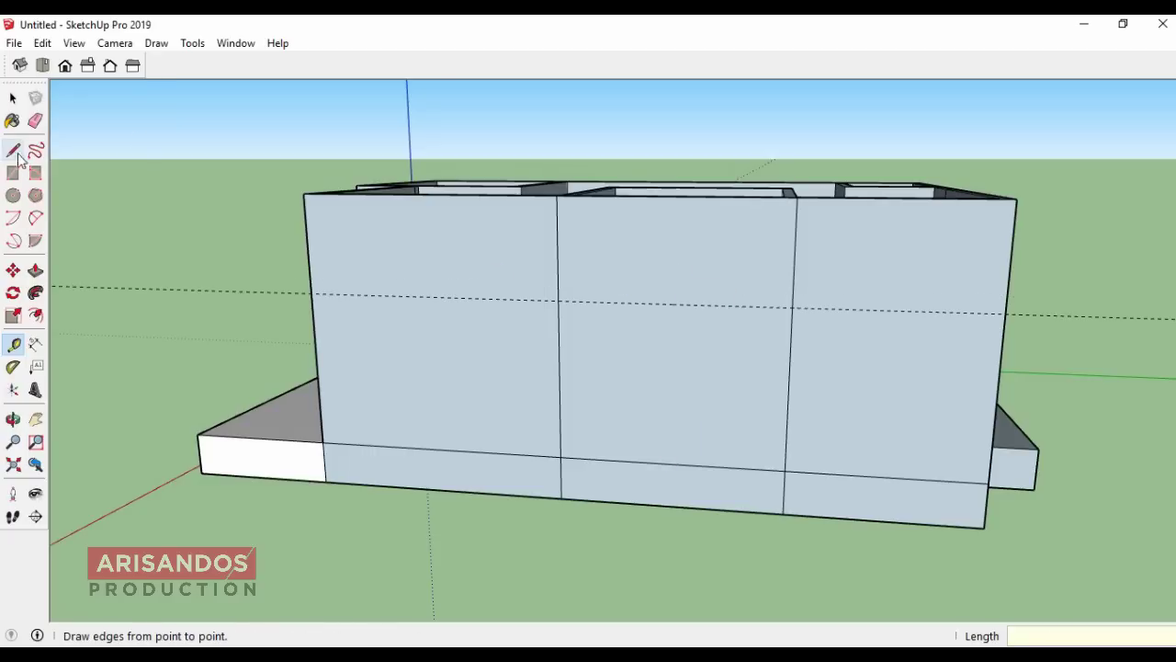
{"action": "left_click", "coordinate": [558, 299]}
{"action": "left_click", "coordinate": [792, 306]}
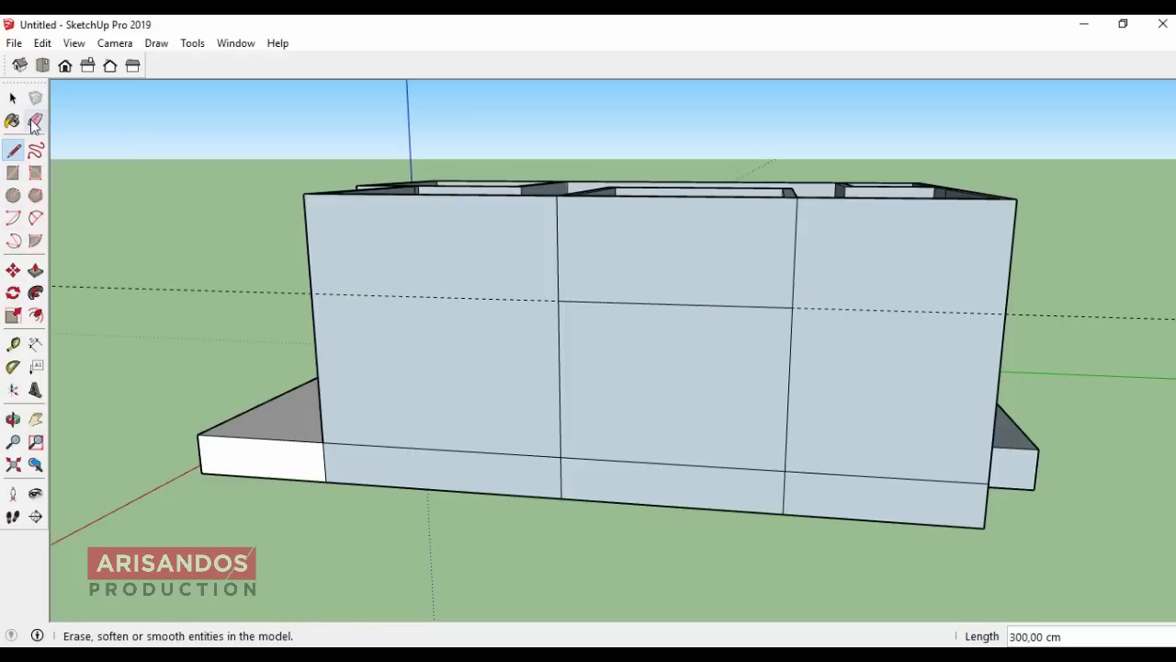
{"action": "left_click", "coordinate": [34, 121]}
{"action": "left_click_drag", "start_coordinate": [626, 302], "coordinate": [302, 272]}
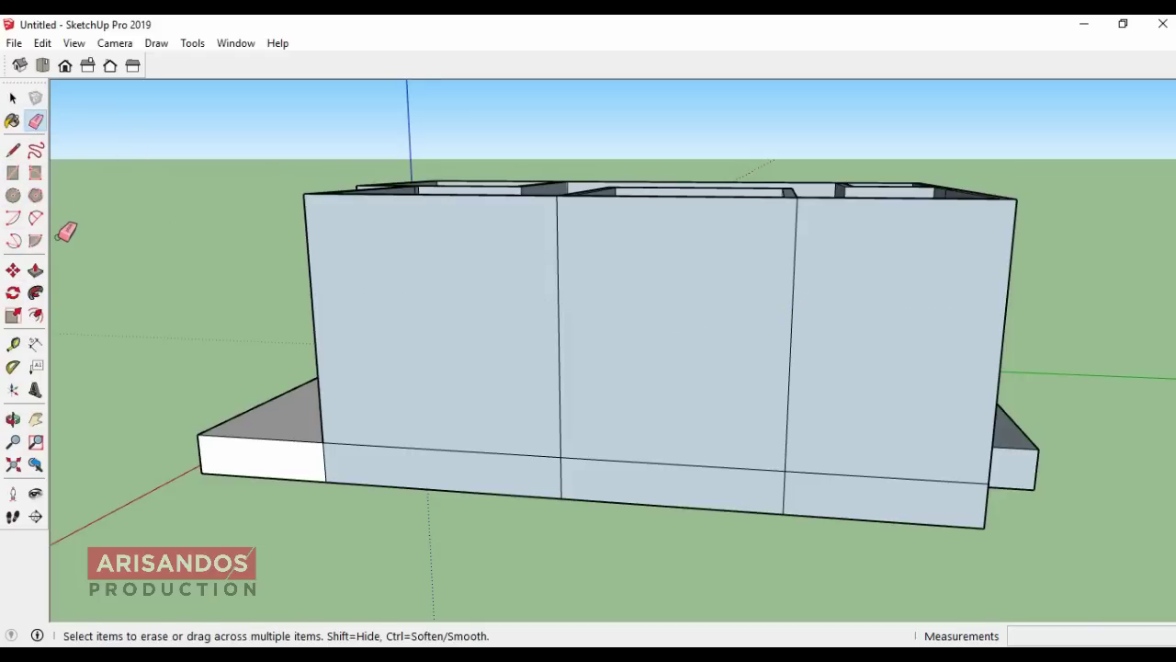
Step: Draw a 150 by 120 window rectangle and move its top edge onto the guide
{"action": "left_click", "coordinate": [12, 172]}
{"action": "left_click", "coordinate": [639, 303]}
{"action": "type", "text": "150;120"}
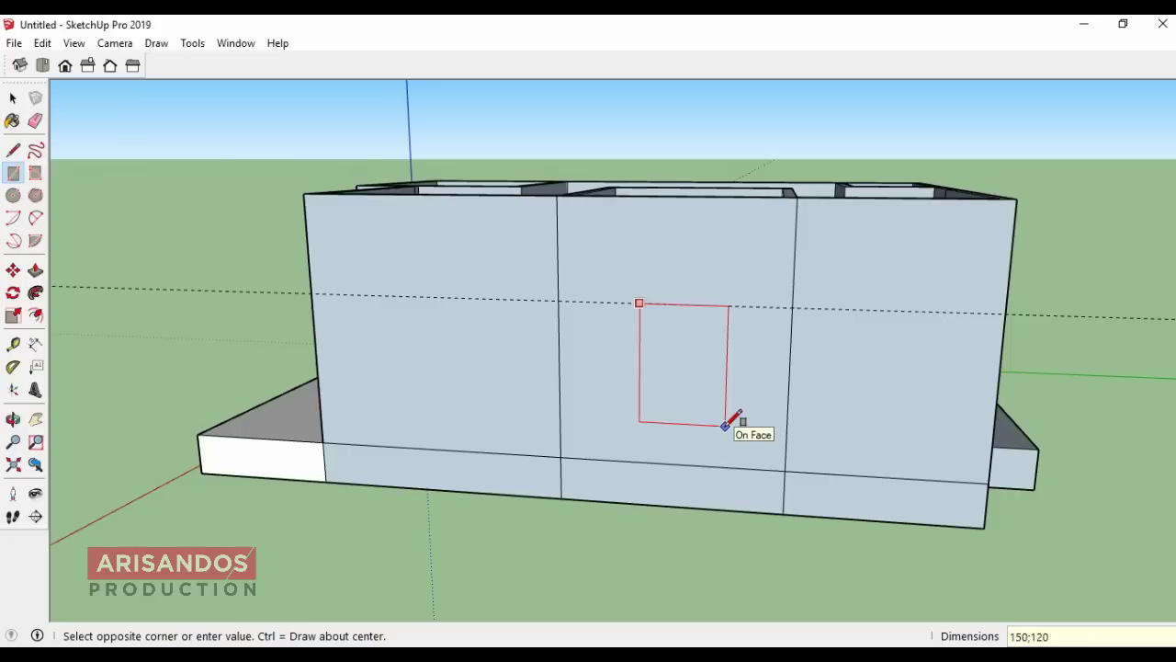
{"action": "left_click", "coordinate": [733, 419]}
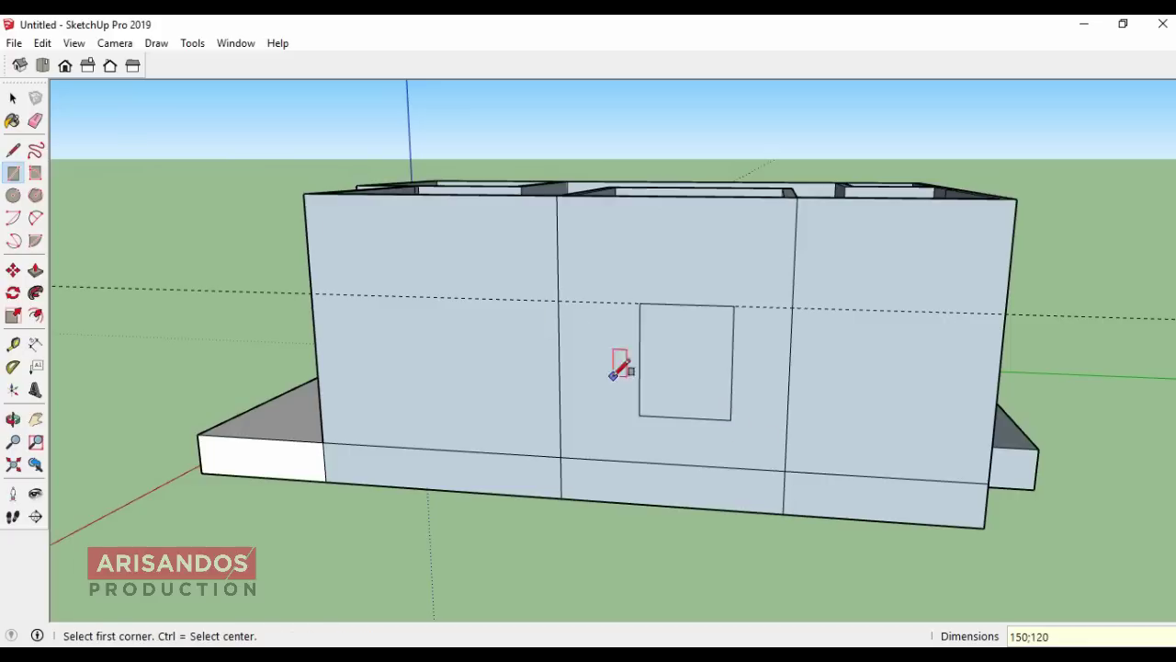
{"action": "left_click", "coordinate": [13, 98]}
{"action": "scroll", "coordinate": [662, 340], "scroll_direction": "up", "scroll_amount": 2}
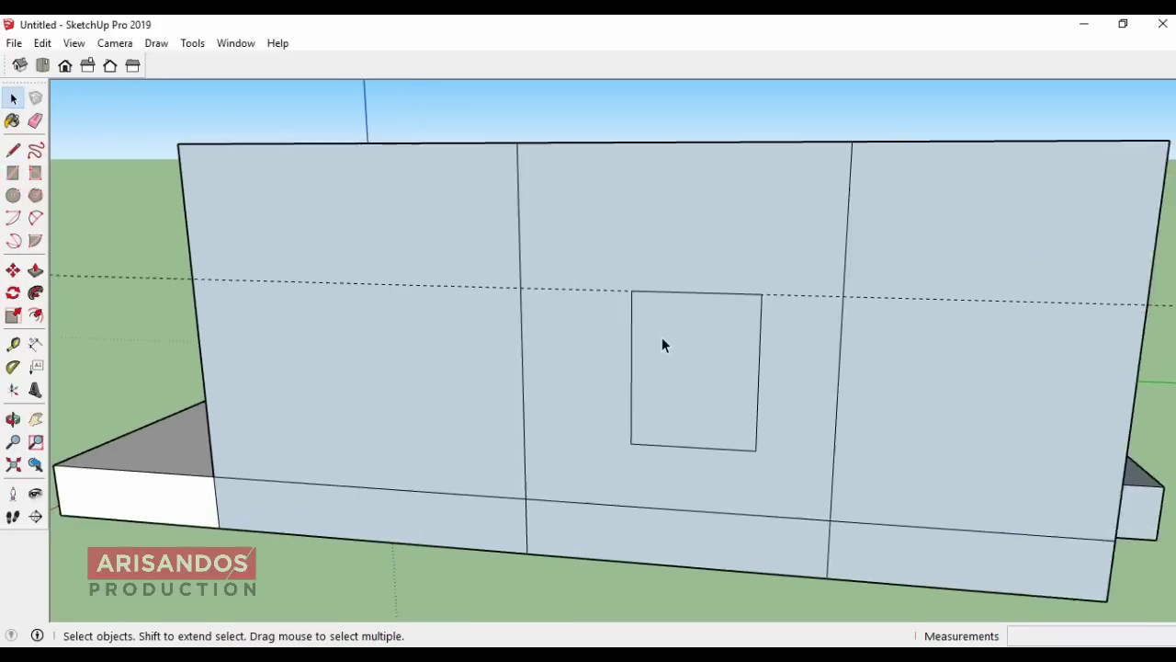
{"action": "scroll", "coordinate": [680, 340], "scroll_direction": "up", "scroll_amount": 2}
{"action": "left_click", "coordinate": [698, 333]}
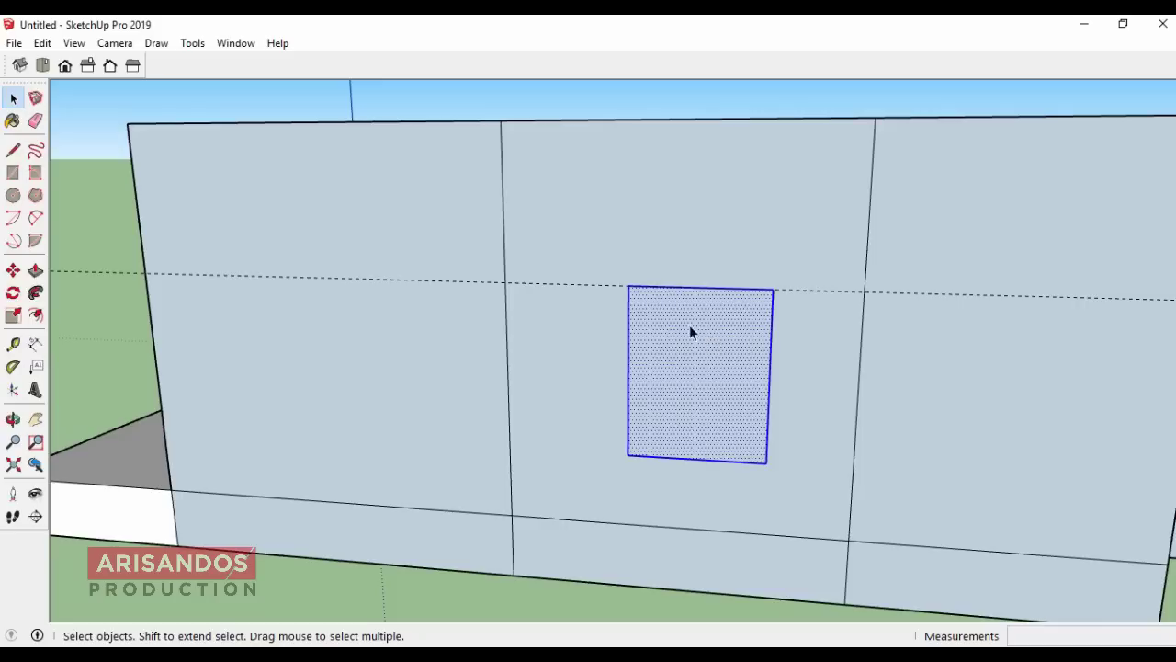
{"action": "left_click", "coordinate": [13, 269]}
{"action": "left_click", "coordinate": [630, 288]}
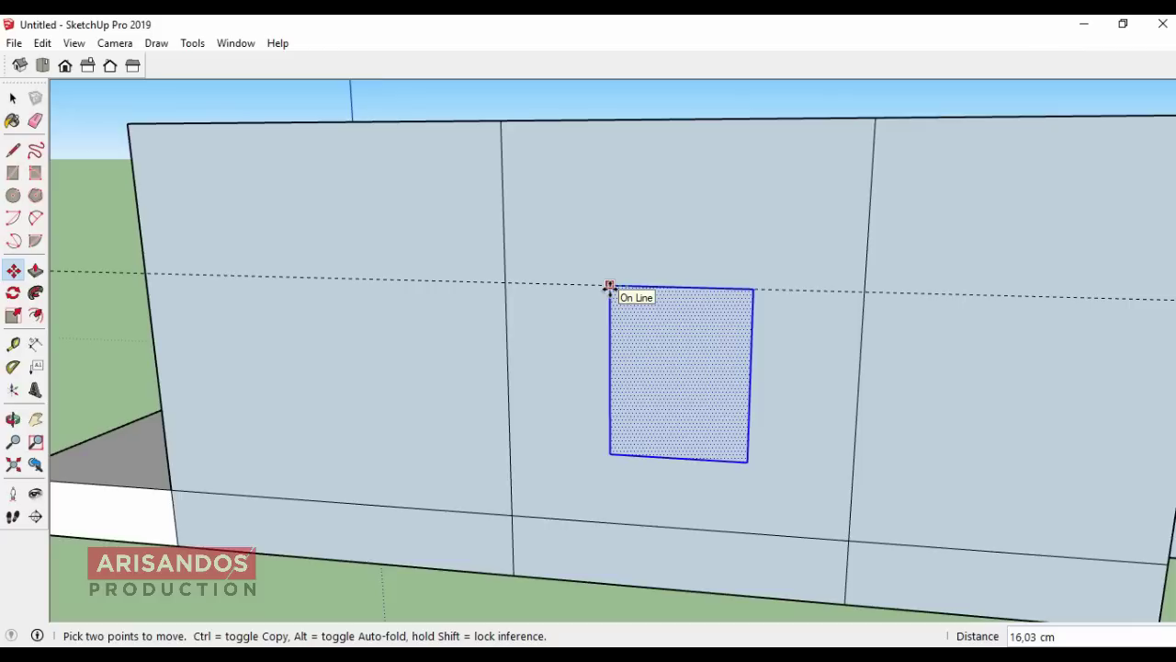
{"action": "left_click", "coordinate": [608, 287]}
Step: Erase the guide and push the window face 15 cm through the wall
{"action": "left_click", "coordinate": [35, 120]}
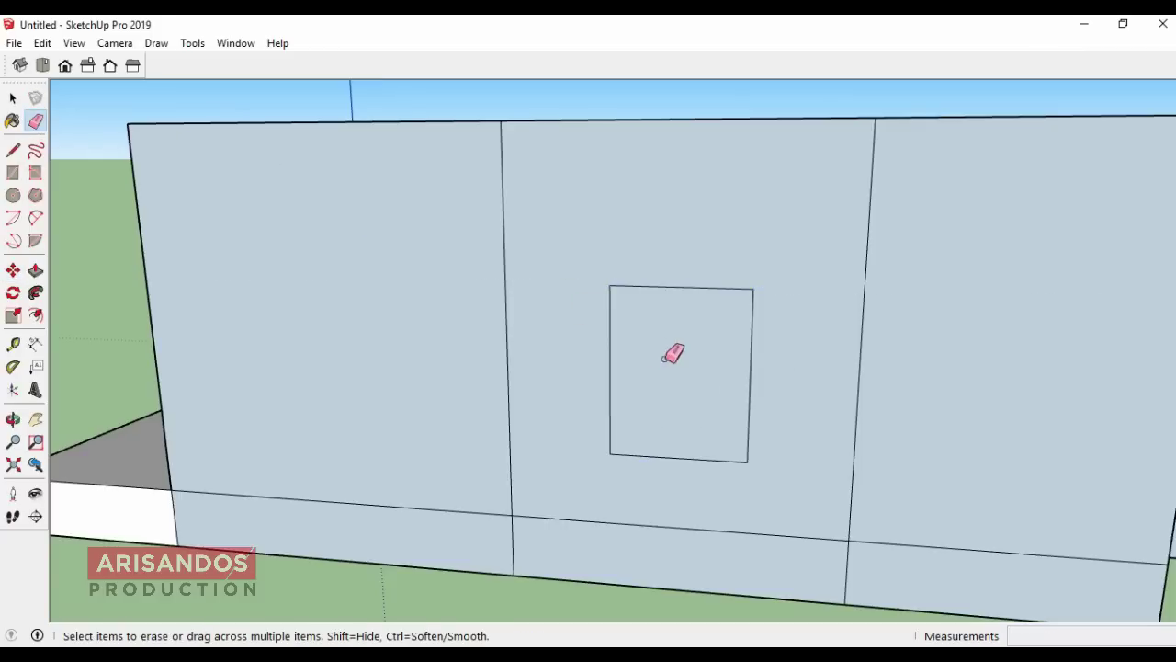
{"action": "scroll", "coordinate": [674, 354], "scroll_direction": "down", "scroll_amount": 10}
{"action": "left_click", "coordinate": [13, 419]}
{"action": "mouse_move", "coordinate": [514, 386]}
{"action": "left_mouse_down"}
{"action": "mouse_move", "coordinate": [601, 413]}
{"action": "mouse_move", "coordinate": [522, 407]}
{"action": "left_mouse_up"}
{"action": "left_click", "coordinate": [35, 270]}
{"action": "left_click", "coordinate": [557, 426]}
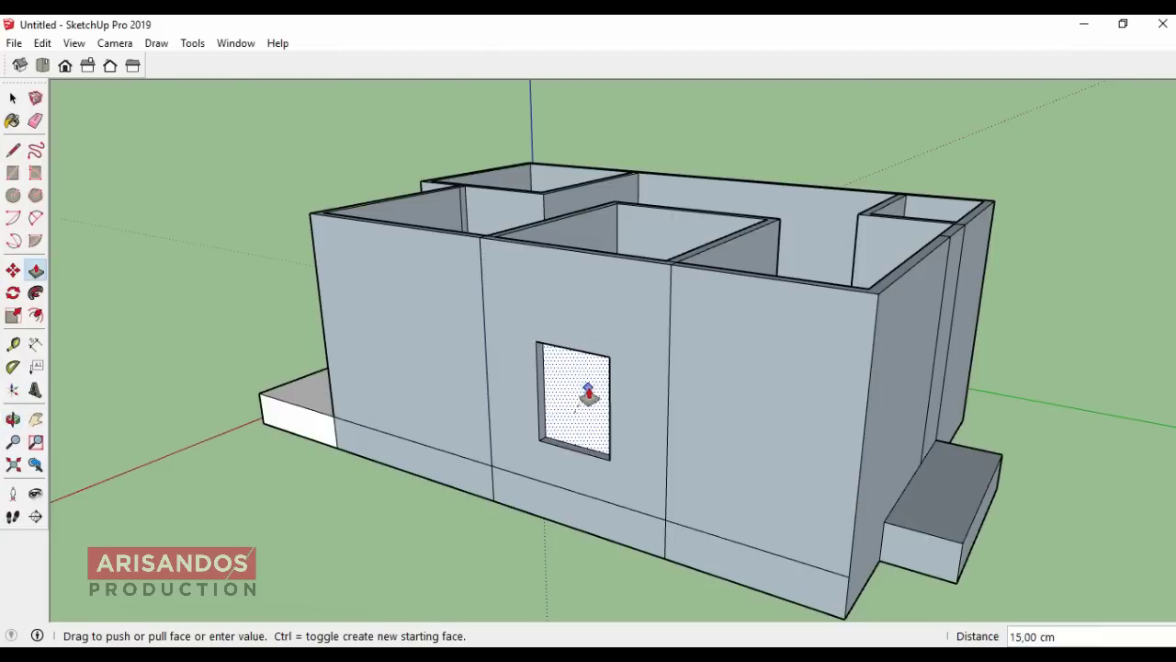
{"action": "left_click", "coordinate": [588, 393]}
{"action": "scroll", "coordinate": [527, 398], "scroll_direction": "down", "scroll_amount": 5}
{"action": "left_click", "coordinate": [13, 419]}
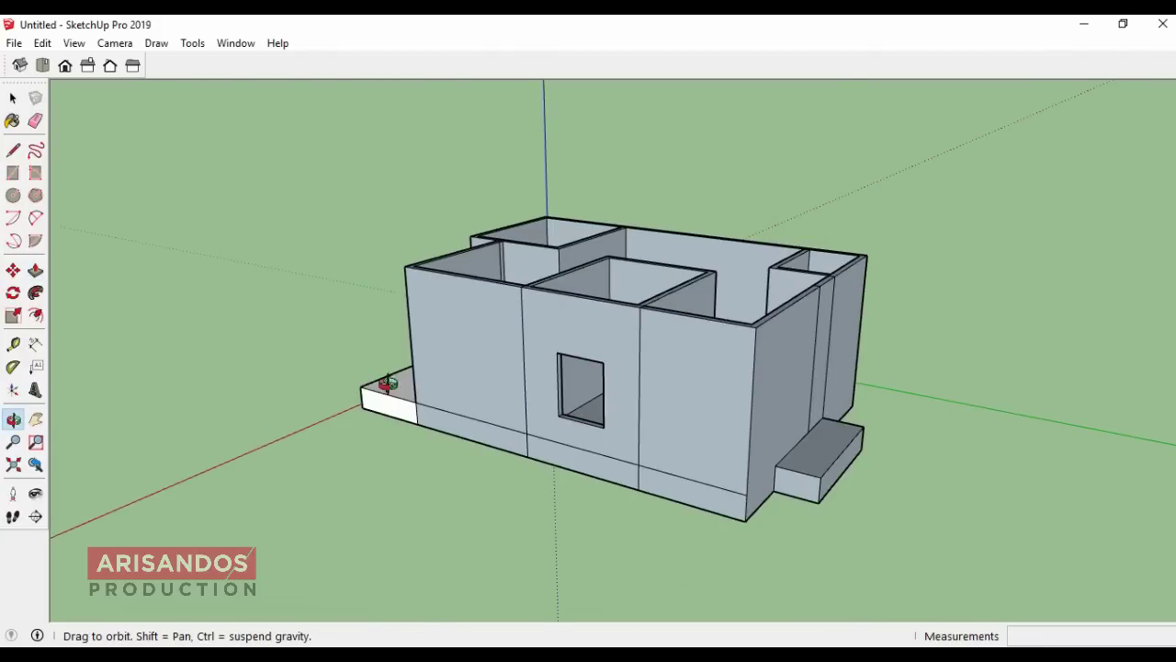
Step: Draw a 90 by 215 cm door rectangle at the base of the wall behind the terrace
{"action": "mouse_move", "coordinate": [388, 382]}
{"action": "left_mouse_down"}
{"action": "mouse_move", "coordinate": [680, 383]}
{"action": "mouse_move", "coordinate": [695, 516]}
{"action": "mouse_move", "coordinate": [788, 545]}
{"action": "left_mouse_up"}
{"action": "scroll", "coordinate": [781, 239], "scroll_direction": "up", "scroll_amount": 5}
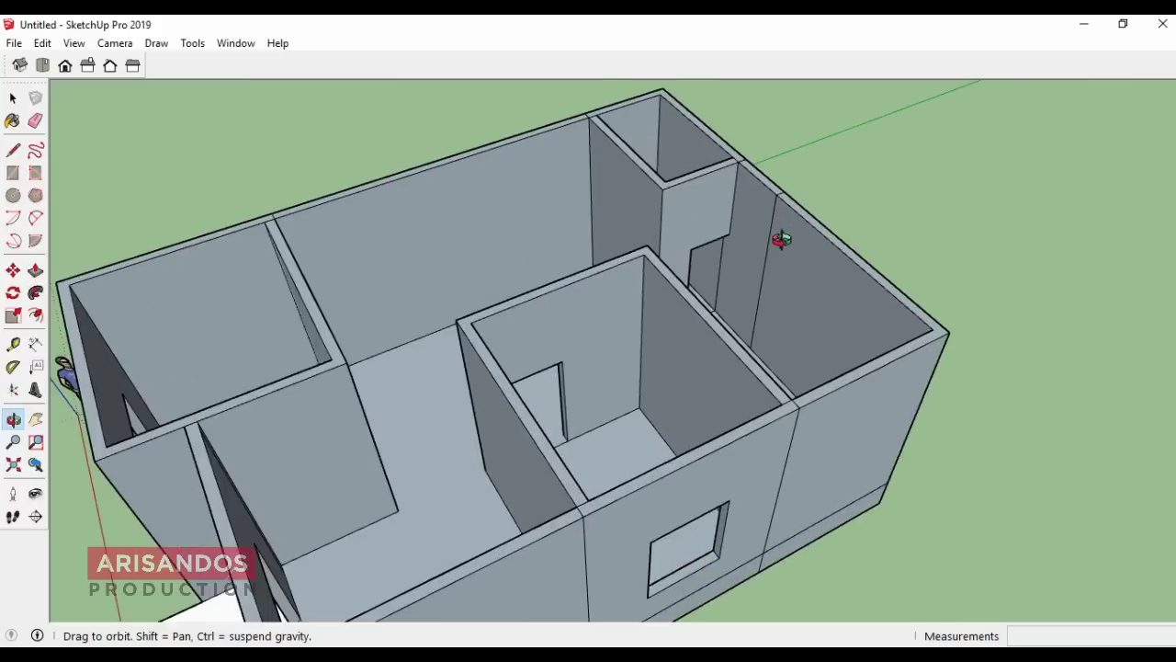
{"action": "scroll", "coordinate": [781, 239], "scroll_direction": "up", "scroll_amount": 3}
{"action": "scroll", "coordinate": [781, 248], "scroll_direction": "up", "scroll_amount": 2}
{"action": "scroll", "coordinate": [780, 266], "scroll_direction": "up", "scroll_amount": 3}
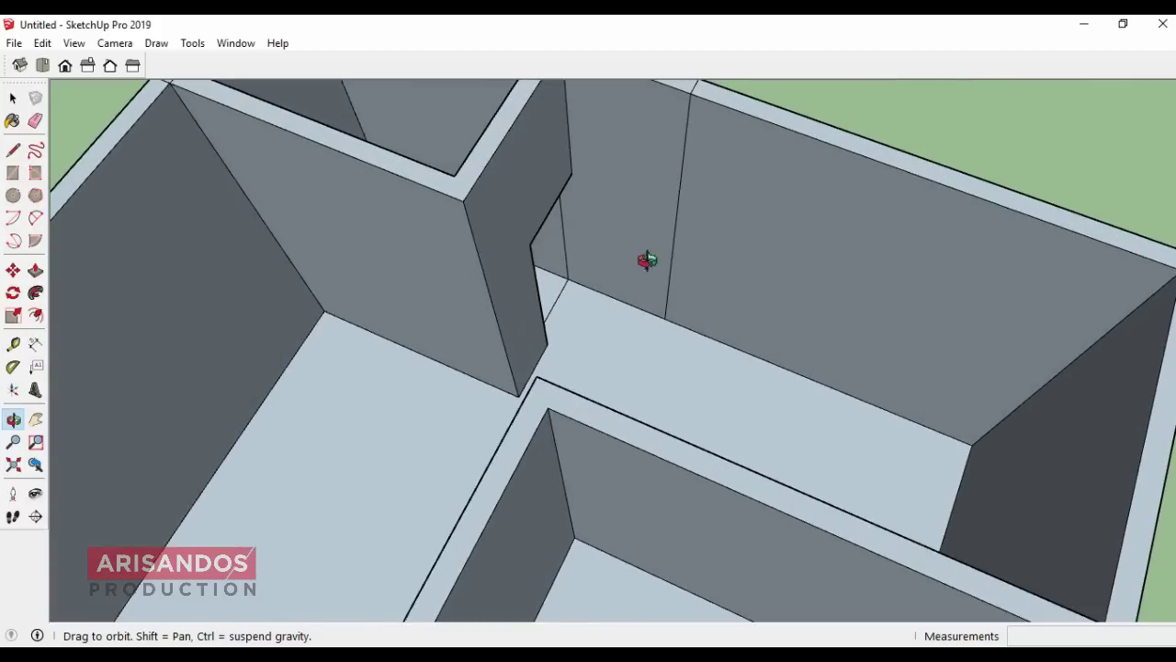
{"action": "left_click", "coordinate": [20, 174]}
{"action": "left_click", "coordinate": [665, 319]}
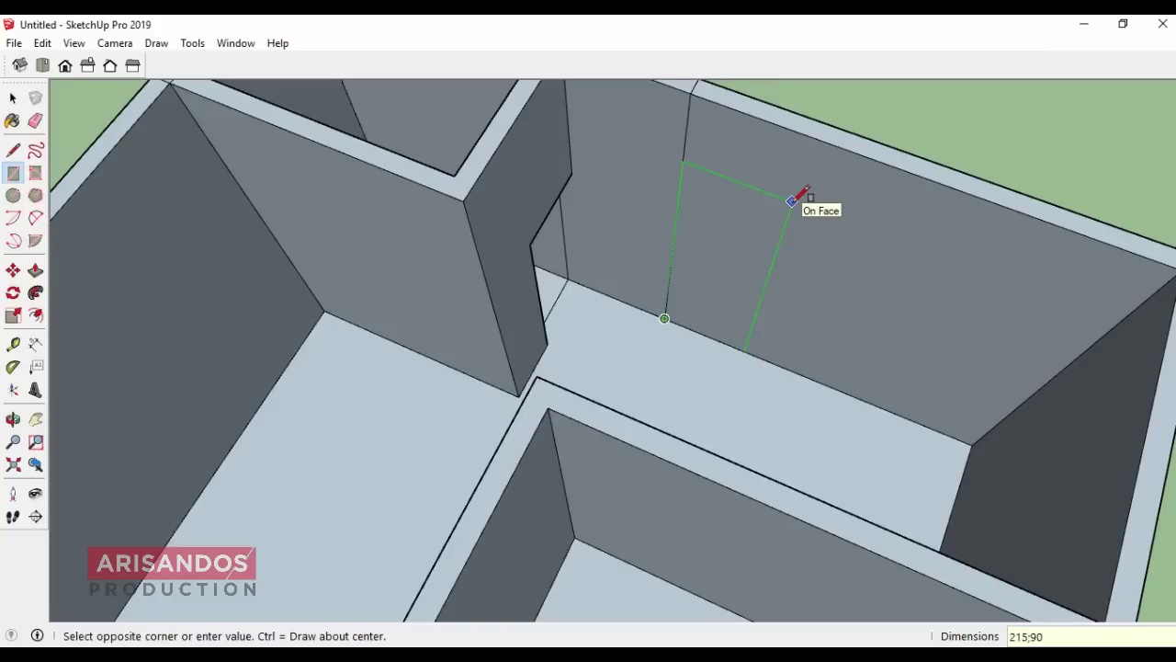
{"action": "left_click", "coordinate": [792, 200]}
Step: Push the door face 15 cm through the wall, then orbit back to a front view
{"action": "left_click", "coordinate": [35, 270]}
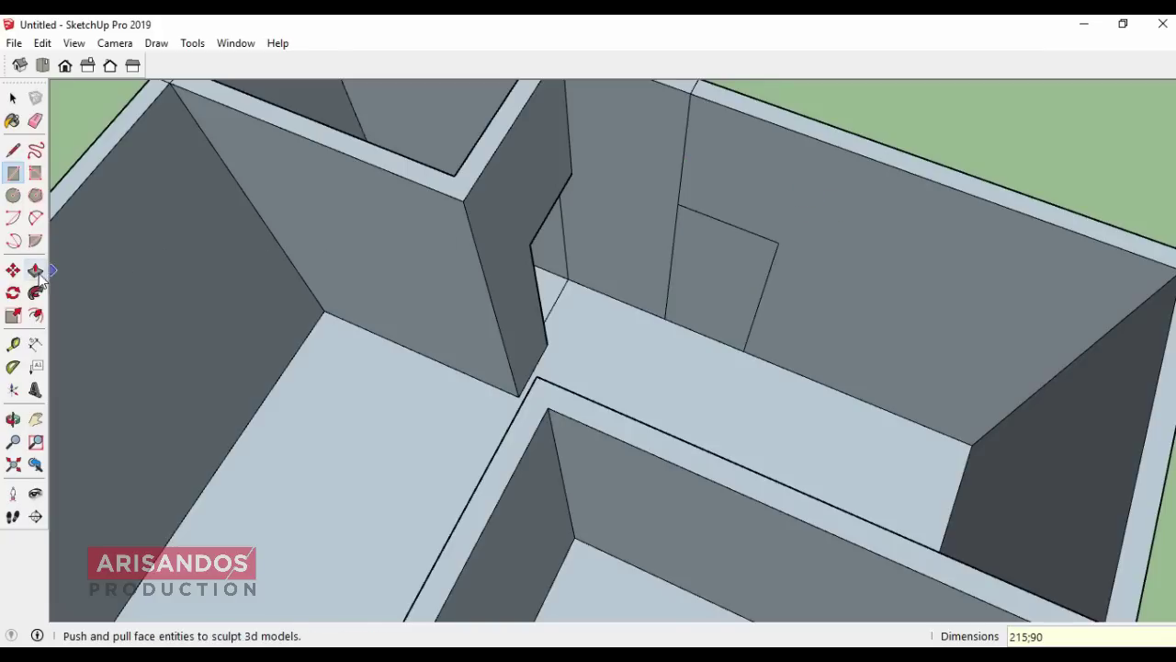
{"action": "left_click", "coordinate": [714, 295]}
{"action": "left_click", "coordinate": [726, 253]}
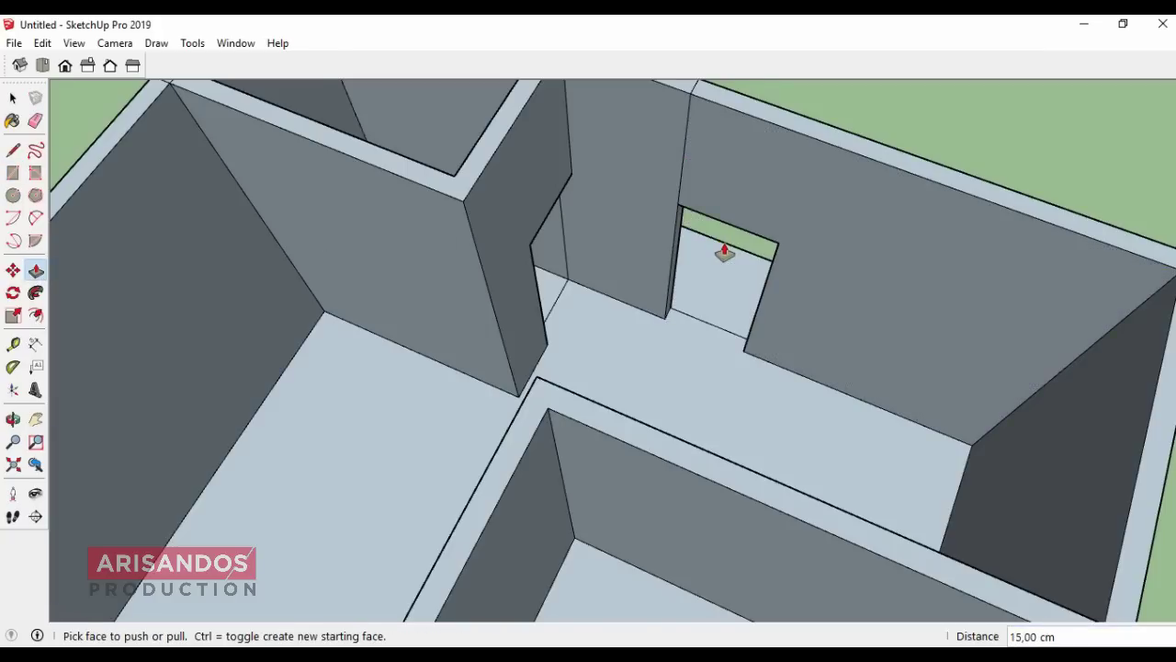
{"action": "scroll", "coordinate": [735, 250], "scroll_direction": "down", "scroll_amount": 5}
{"action": "left_click", "coordinate": [13, 419]}
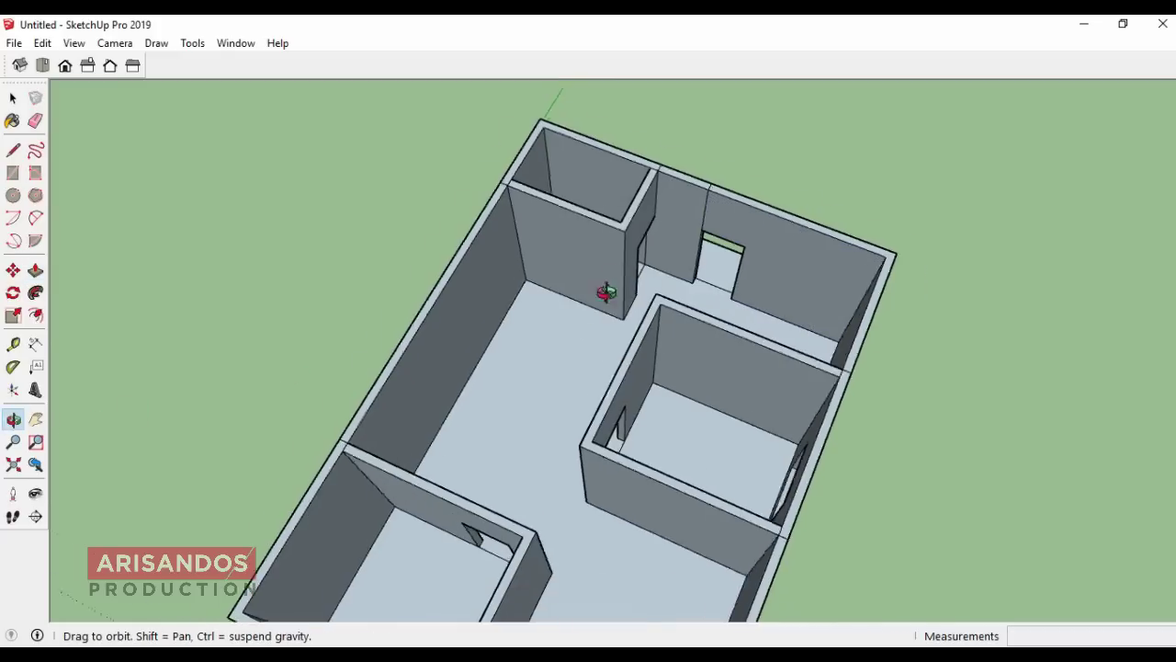
{"action": "scroll", "coordinate": [624, 266], "scroll_direction": "down", "scroll_amount": 5}
{"action": "mouse_move", "coordinate": [643, 254]}
{"action": "left_mouse_down"}
{"action": "mouse_move", "coordinate": [787, 276]}
{"action": "mouse_move", "coordinate": [809, 205]}
{"action": "mouse_move", "coordinate": [672, 355]}
{"action": "mouse_move", "coordinate": [654, 420]}
{"action": "mouse_move", "coordinate": [619, 441]}
{"action": "mouse_move", "coordinate": [632, 553]}
{"action": "left_mouse_up"}
{"action": "scroll", "coordinate": [616, 464], "scroll_direction": "up", "scroll_amount": 2}
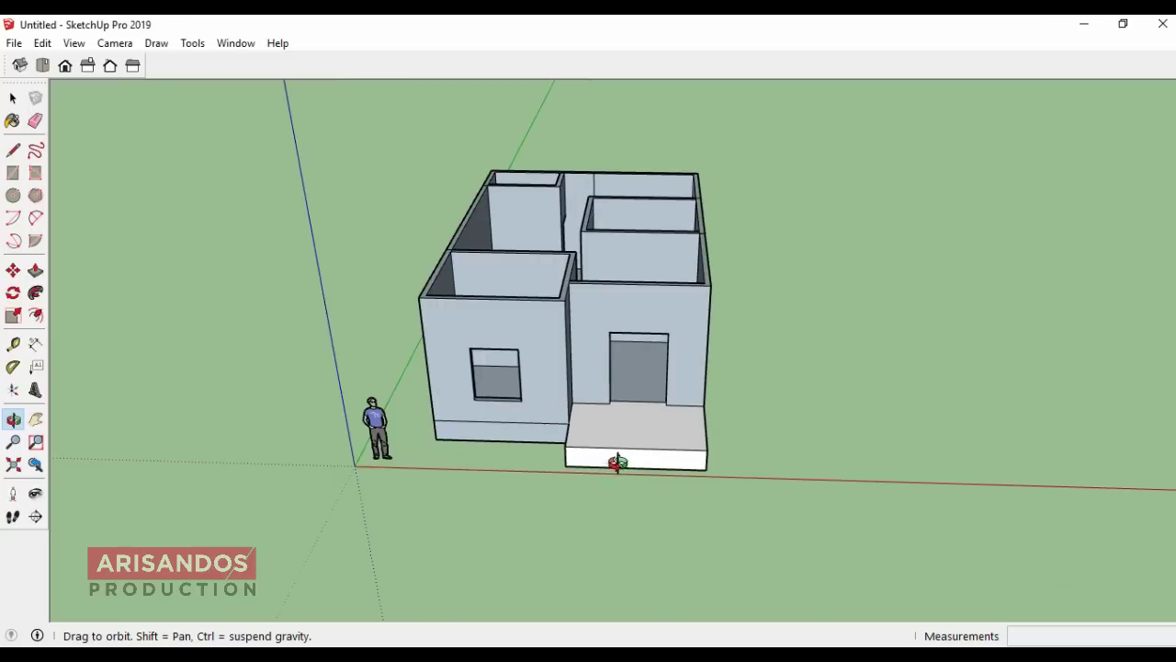
{"action": "scroll", "coordinate": [627, 460], "scroll_direction": "up", "scroll_amount": 2}
{"action": "scroll", "coordinate": [665, 447], "scroll_direction": "up", "scroll_amount": 2}
Step: Divide the terrace's front corner edge into three equal parts
{"action": "mouse_move", "coordinate": [627, 383]}
{"action": "left_mouse_down"}
{"action": "mouse_move", "coordinate": [735, 393]}
{"action": "mouse_move", "coordinate": [675, 399]}
{"action": "mouse_move", "coordinate": [662, 370]}
{"action": "left_mouse_up"}
{"action": "scroll", "coordinate": [635, 450], "scroll_direction": "up", "scroll_amount": 2}
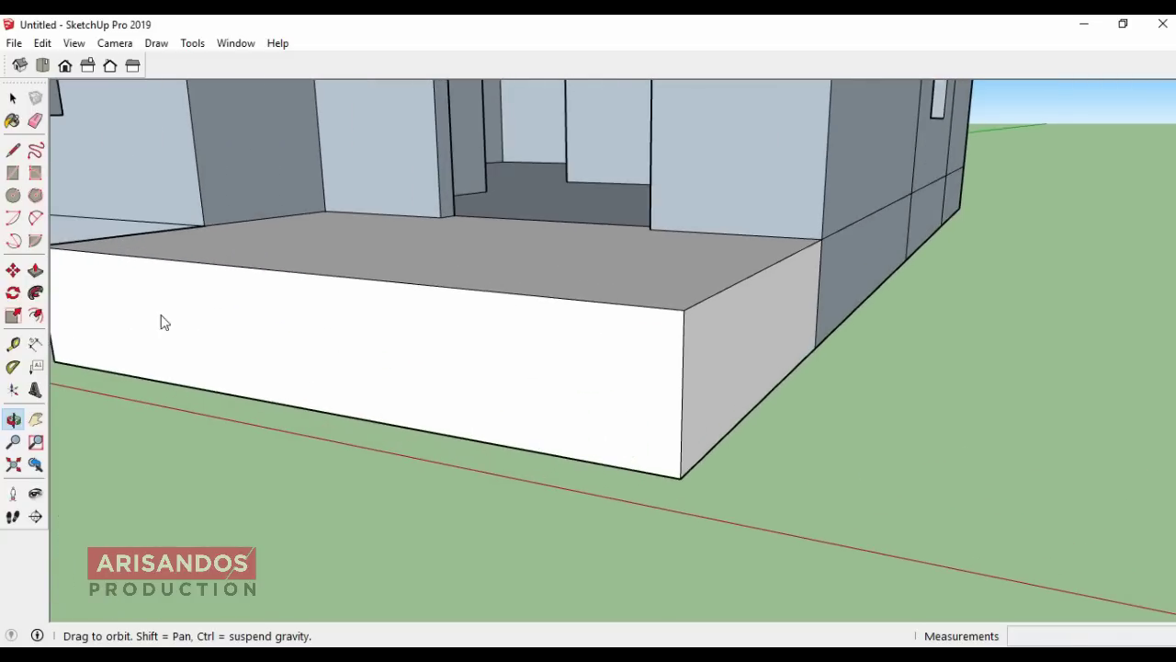
{"action": "left_click", "coordinate": [12, 98]}
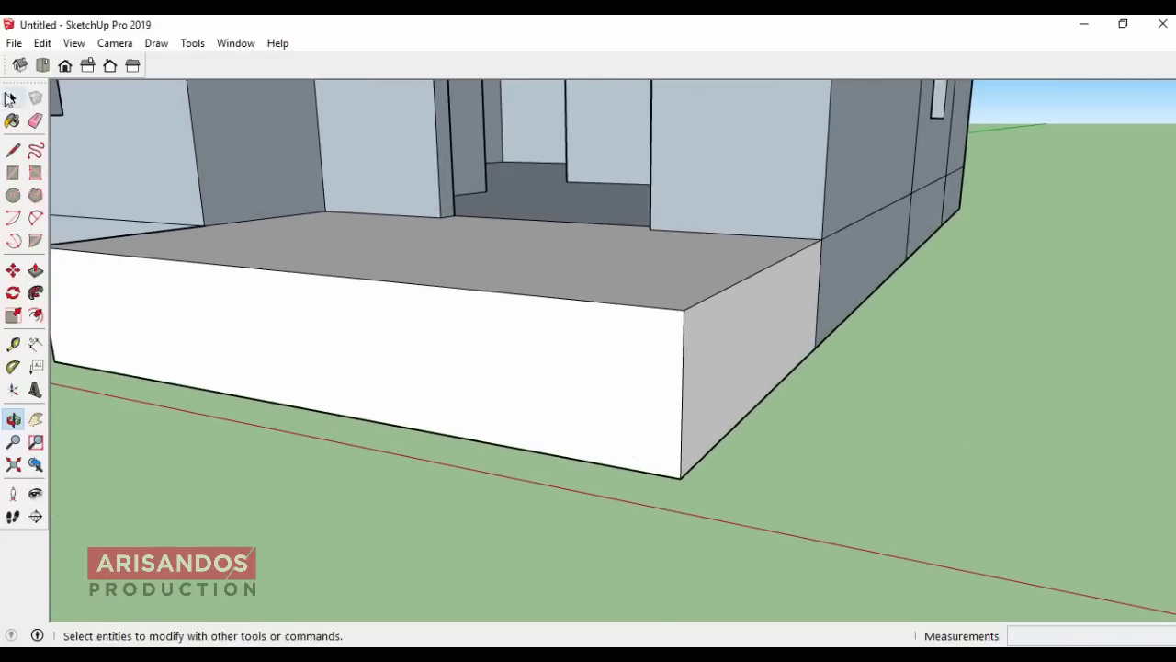
{"action": "left_click", "coordinate": [681, 358]}
{"action": "right_click", "coordinate": [682, 356]}
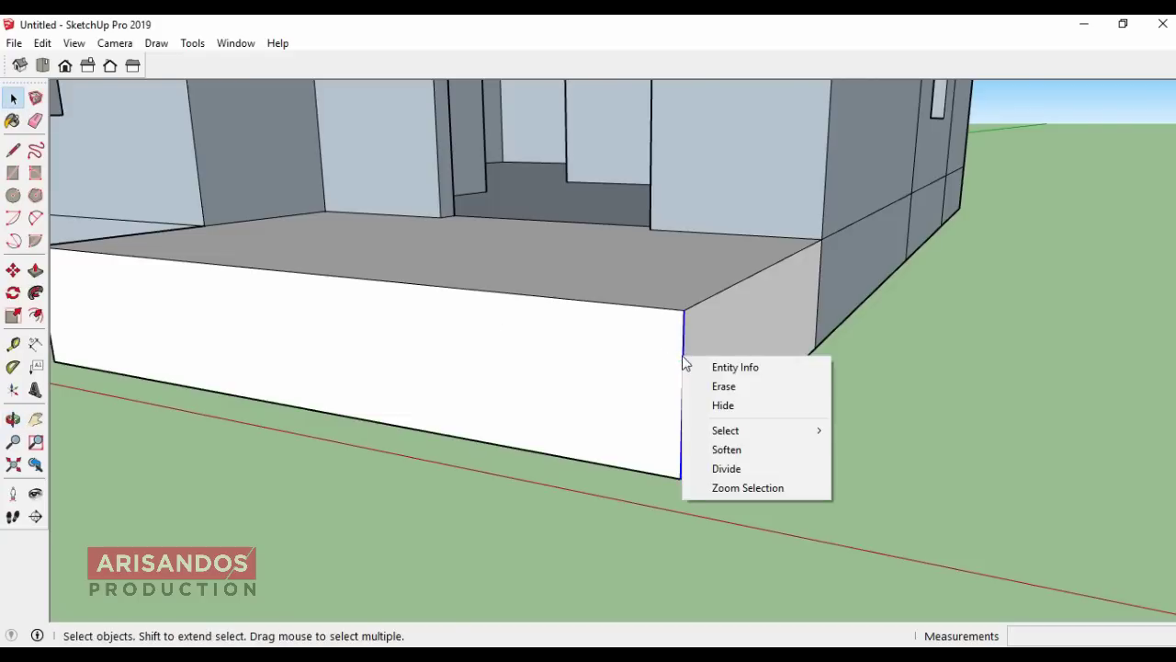
{"action": "left_click", "coordinate": [738, 469]}
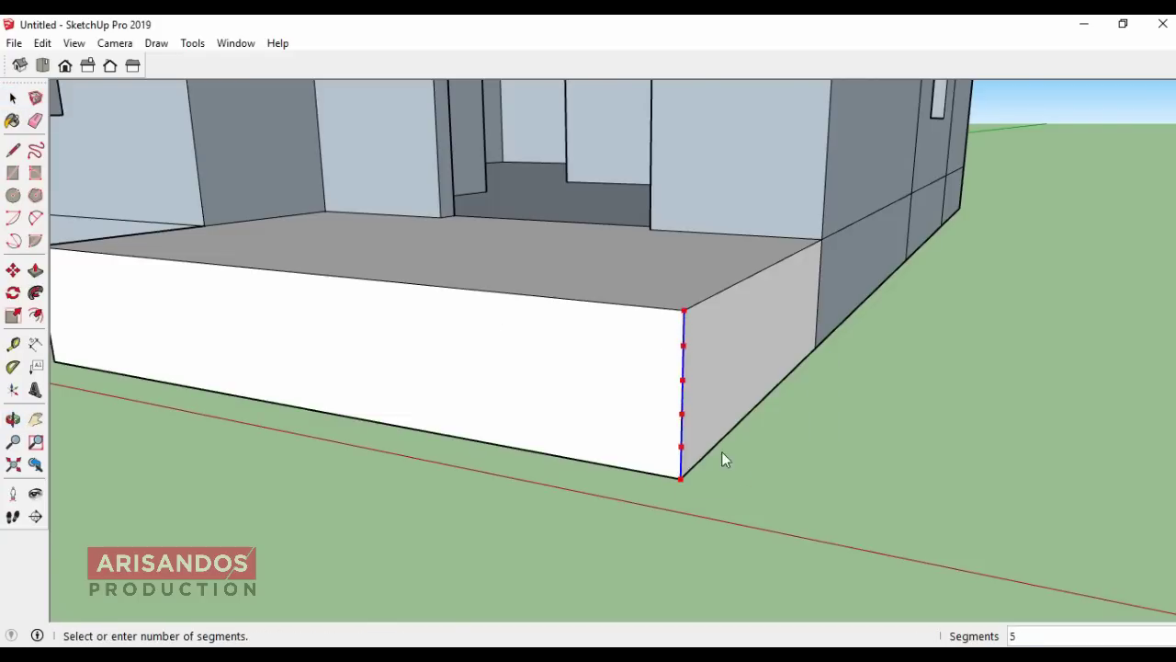
{"action": "left_click", "coordinate": [684, 422]}
{"action": "scroll", "coordinate": [733, 377], "scroll_direction": "down", "scroll_amount": 3}
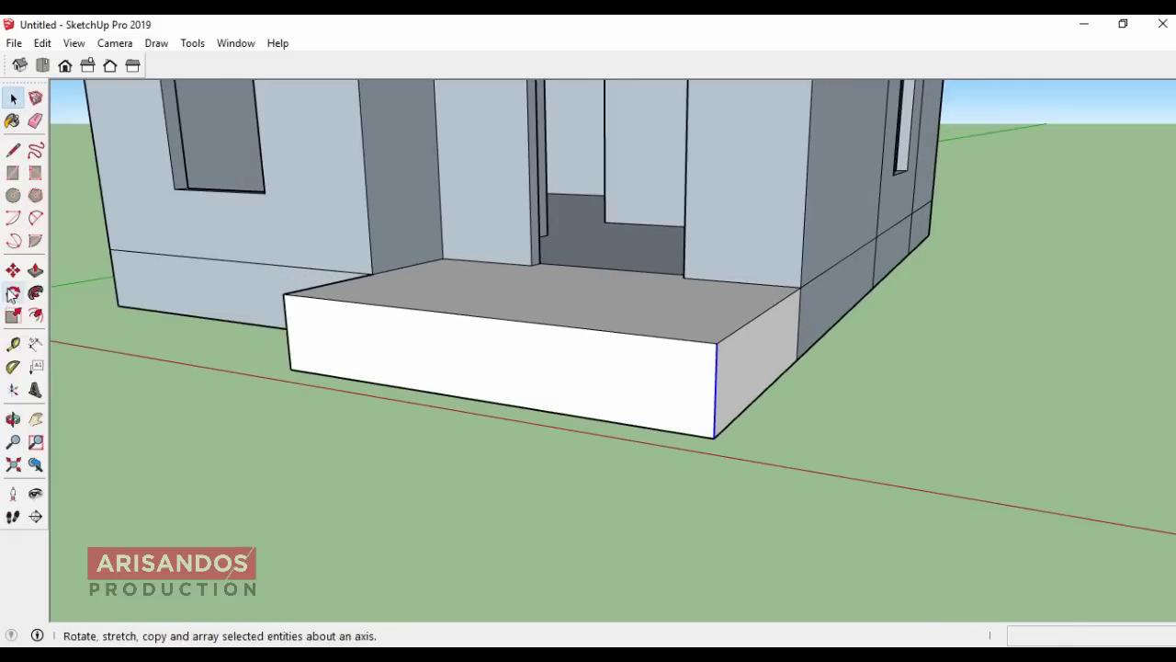
Step: Draw two step lines across the terrace front at the division points
{"action": "left_click", "coordinate": [13, 150]}
{"action": "left_click", "coordinate": [715, 405]}
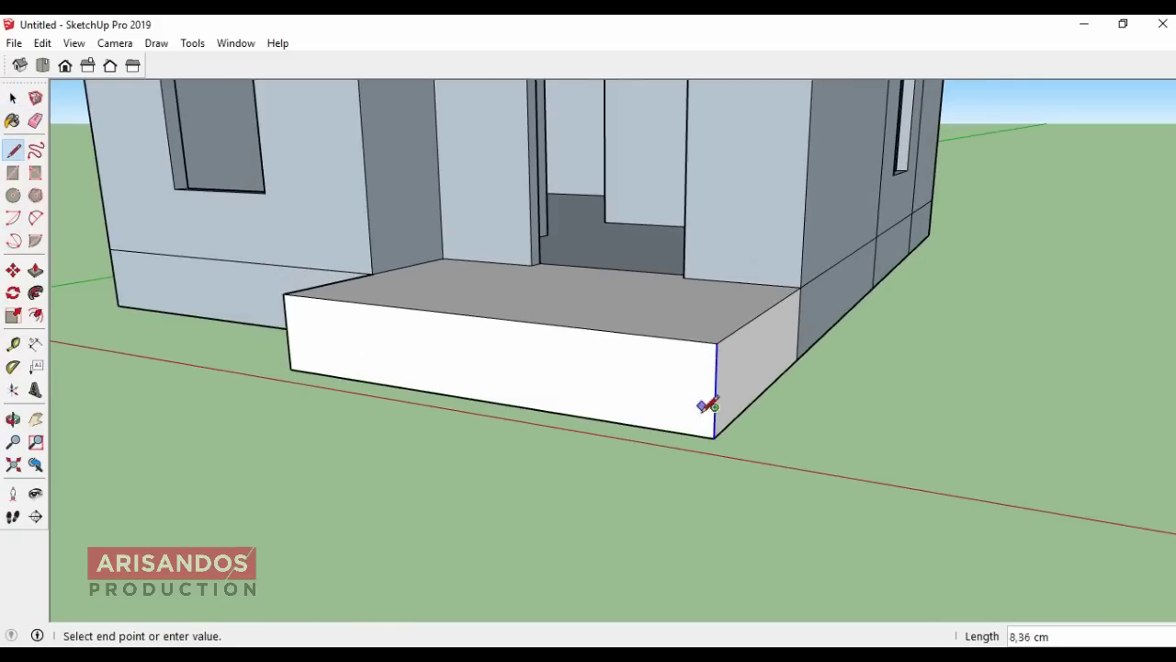
{"action": "left_click", "coordinate": [289, 345]}
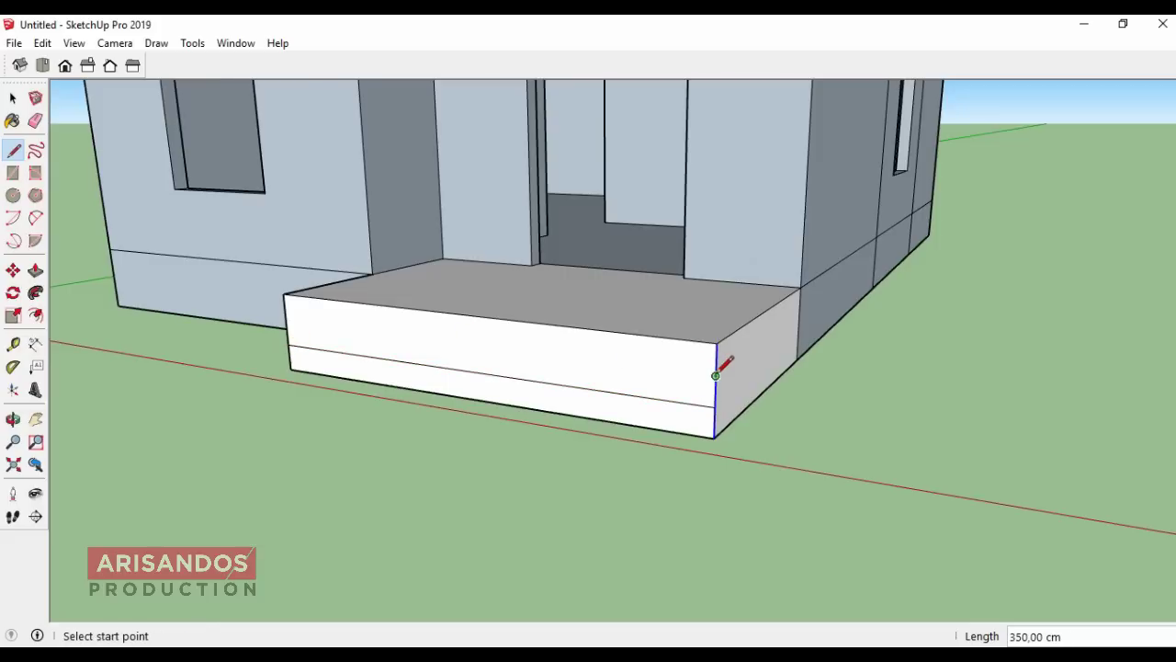
{"action": "left_click", "coordinate": [716, 375]}
{"action": "left_click", "coordinate": [288, 315]}
{"action": "scroll", "coordinate": [139, 369], "scroll_direction": "down", "scroll_amount": 2}
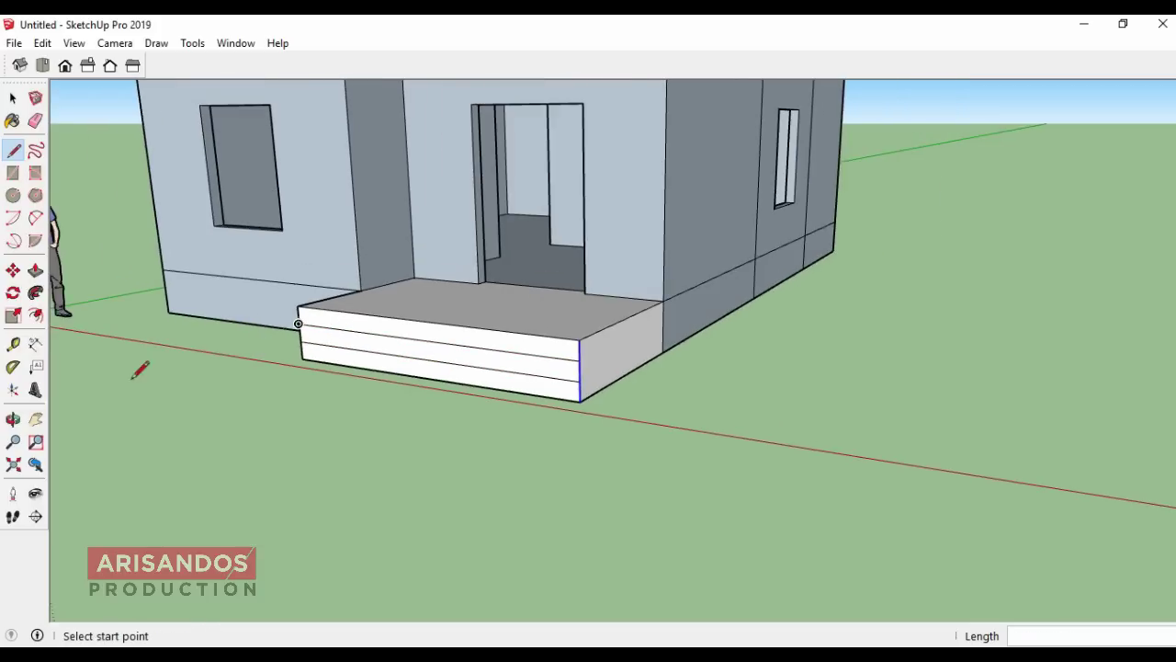
Step: Pull the bottom step out 60 cm and the next riser 30 cm
{"action": "left_click", "coordinate": [13, 419]}
{"action": "left_click_drag", "start_coordinate": [468, 447], "coordinate": [399, 365]}
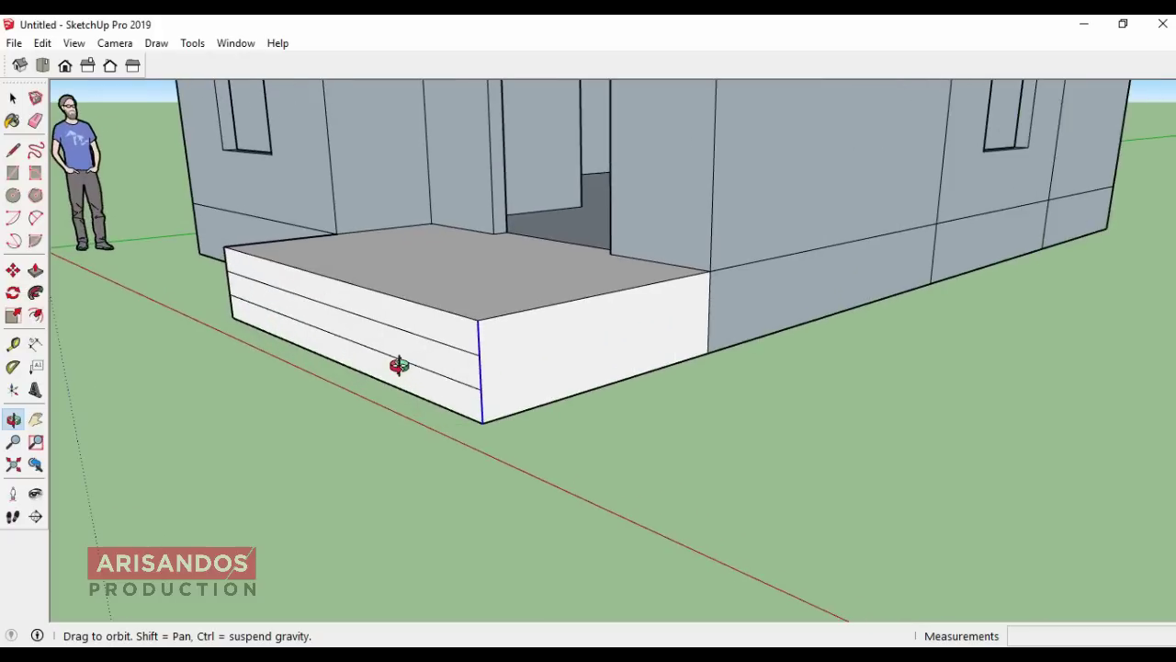
{"action": "left_click", "coordinate": [35, 270]}
{"action": "left_click", "coordinate": [455, 407]}
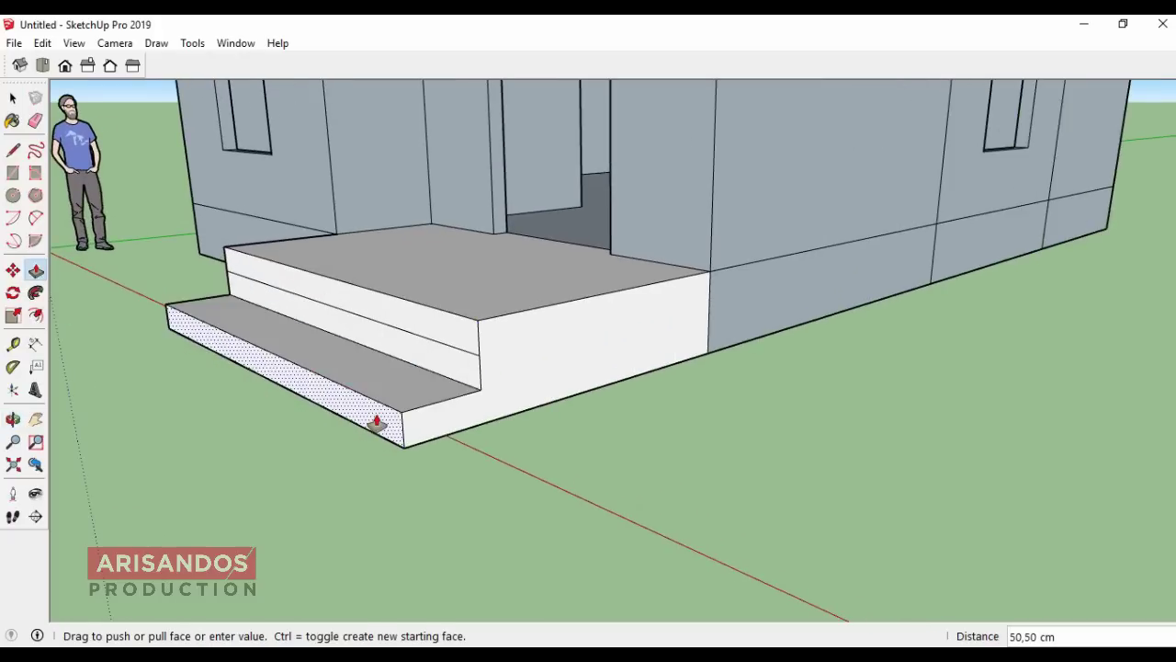
{"action": "type", "text": "60"}
{"action": "key", "text": "Return"}
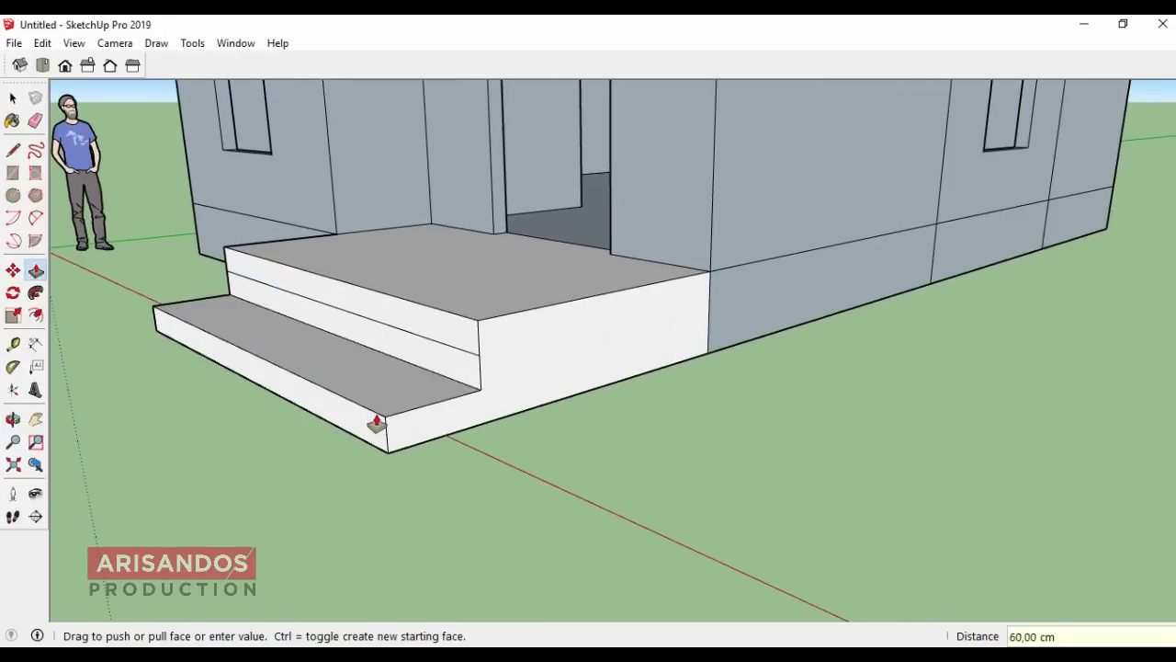
{"action": "left_click", "coordinate": [433, 363]}
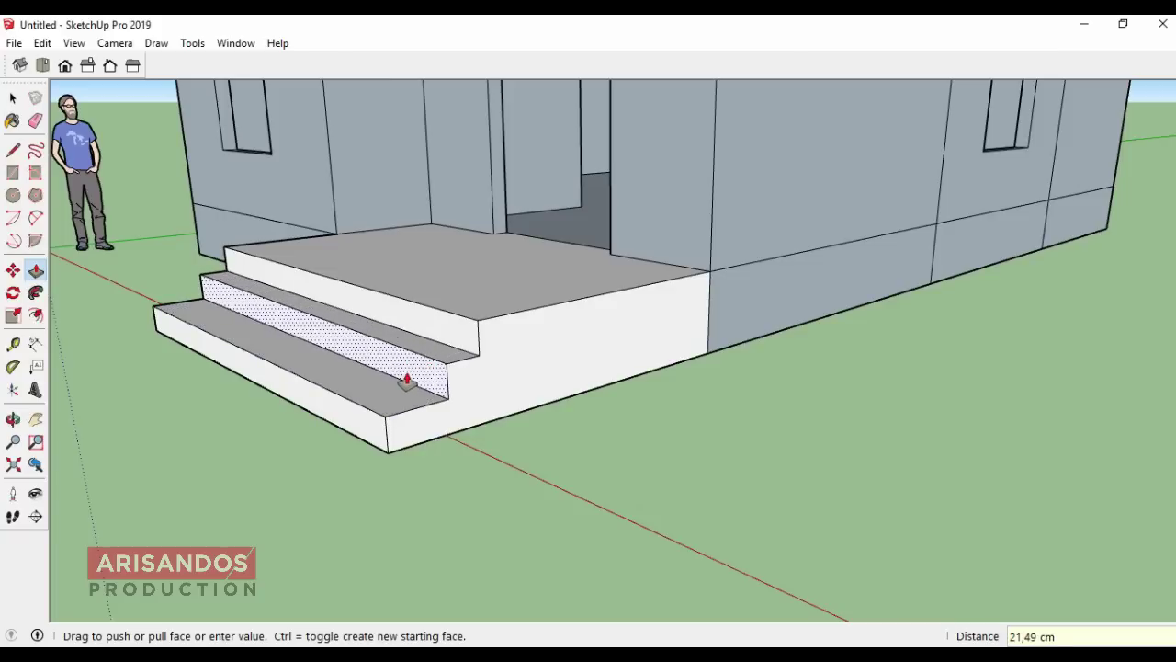
{"action": "type", "text": "30"}
{"action": "key", "text": "Return"}
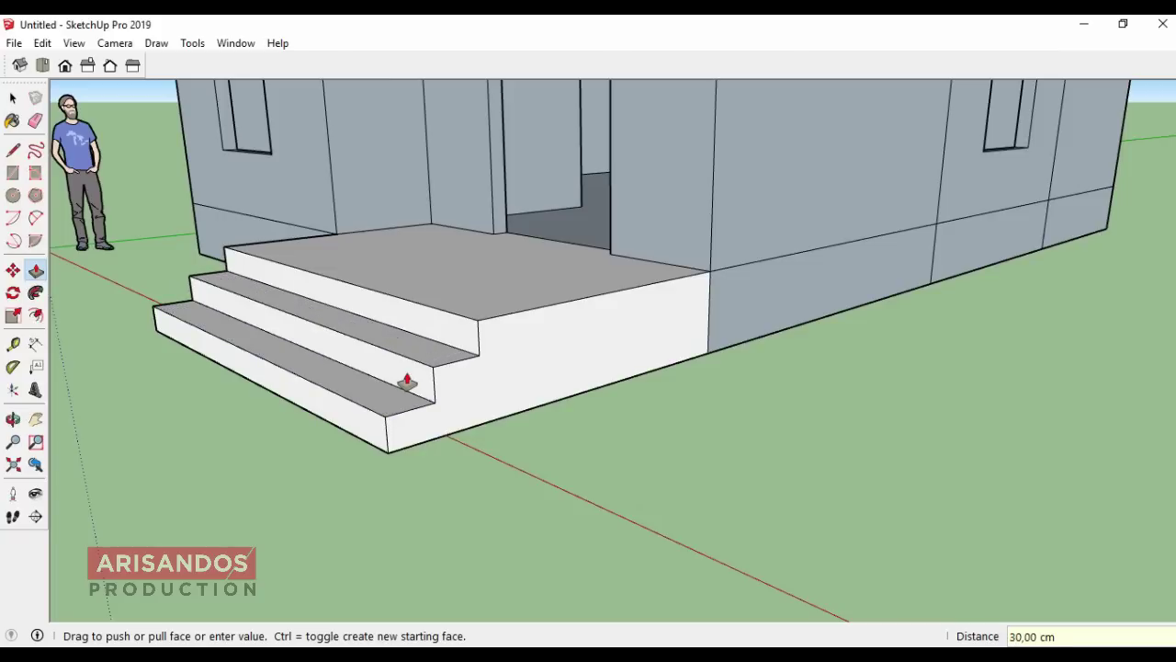
{"action": "left_click", "coordinate": [13, 419]}
{"action": "mouse_move", "coordinate": [386, 350]}
{"action": "left_mouse_down"}
{"action": "mouse_move", "coordinate": [502, 309]}
{"action": "mouse_move", "coordinate": [630, 428]}
{"action": "mouse_move", "coordinate": [512, 371]}
{"action": "mouse_move", "coordinate": [740, 415]}
{"action": "mouse_move", "coordinate": [676, 421]}
{"action": "left_mouse_up"}
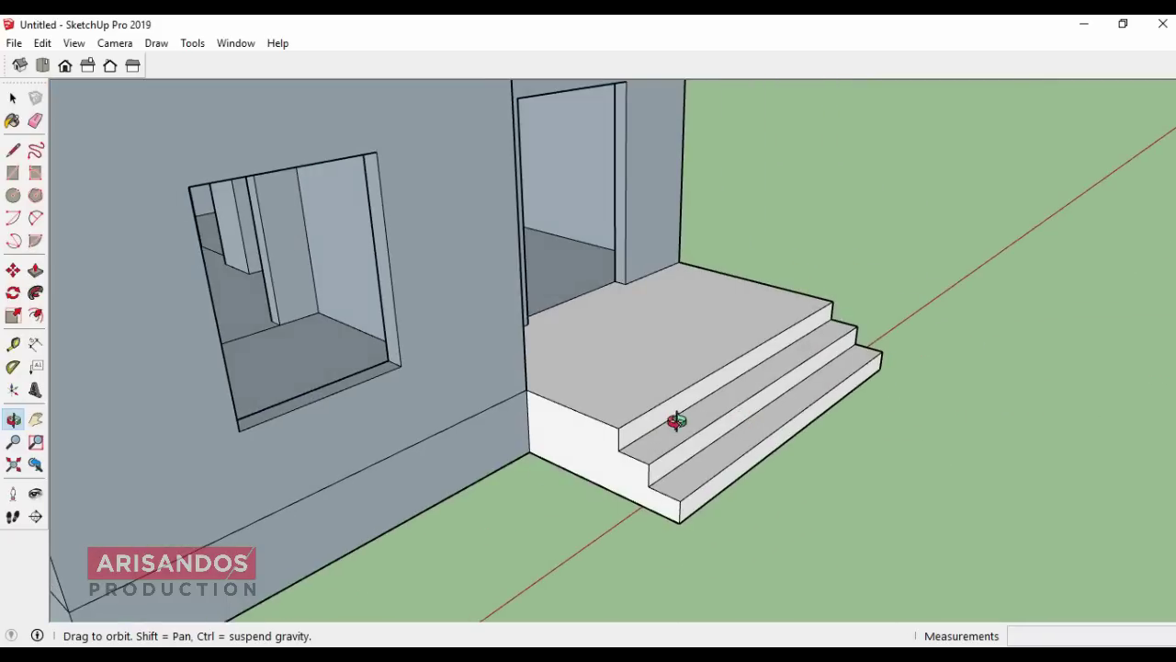
Step: Triple-click a front wall to select all connected house geometry and make it a group
{"action": "mouse_move", "coordinate": [705, 466]}
{"action": "left_mouse_down"}
{"action": "mouse_move", "coordinate": [735, 447]}
{"action": "mouse_move", "coordinate": [491, 388]}
{"action": "mouse_move", "coordinate": [428, 417]}
{"action": "left_mouse_up"}
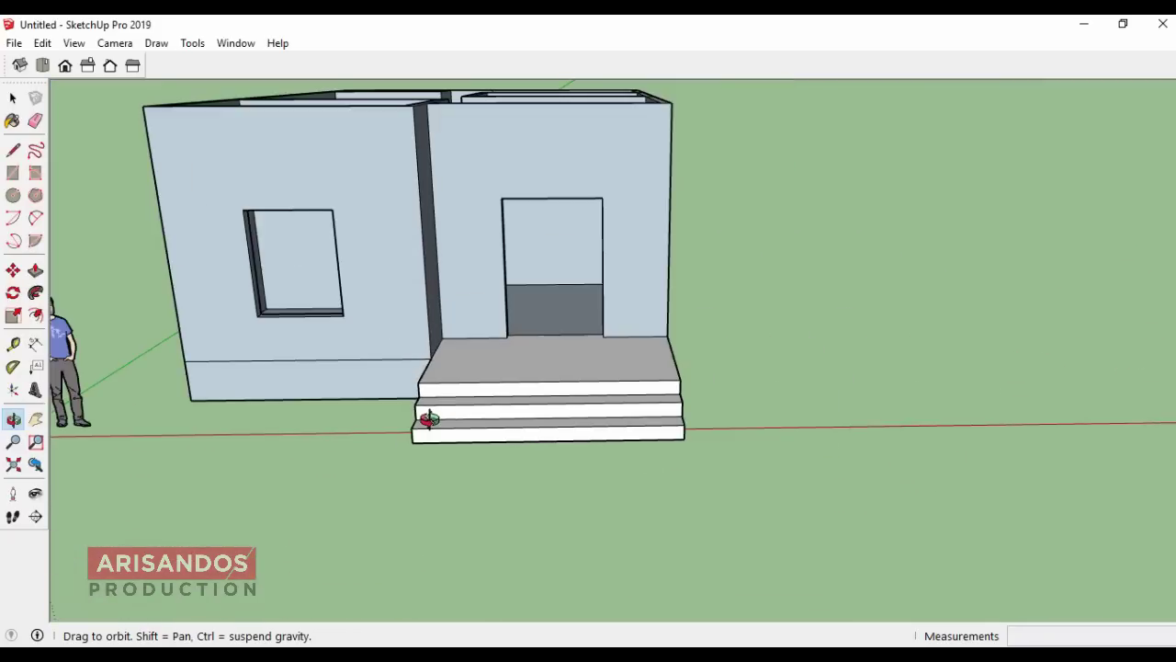
{"action": "mouse_move", "coordinate": [612, 276]}
{"action": "left_mouse_down"}
{"action": "mouse_move", "coordinate": [517, 402]}
{"action": "mouse_move", "coordinate": [554, 401]}
{"action": "mouse_move", "coordinate": [517, 350]}
{"action": "mouse_move", "coordinate": [578, 343]}
{"action": "mouse_move", "coordinate": [467, 336]}
{"action": "left_mouse_up"}
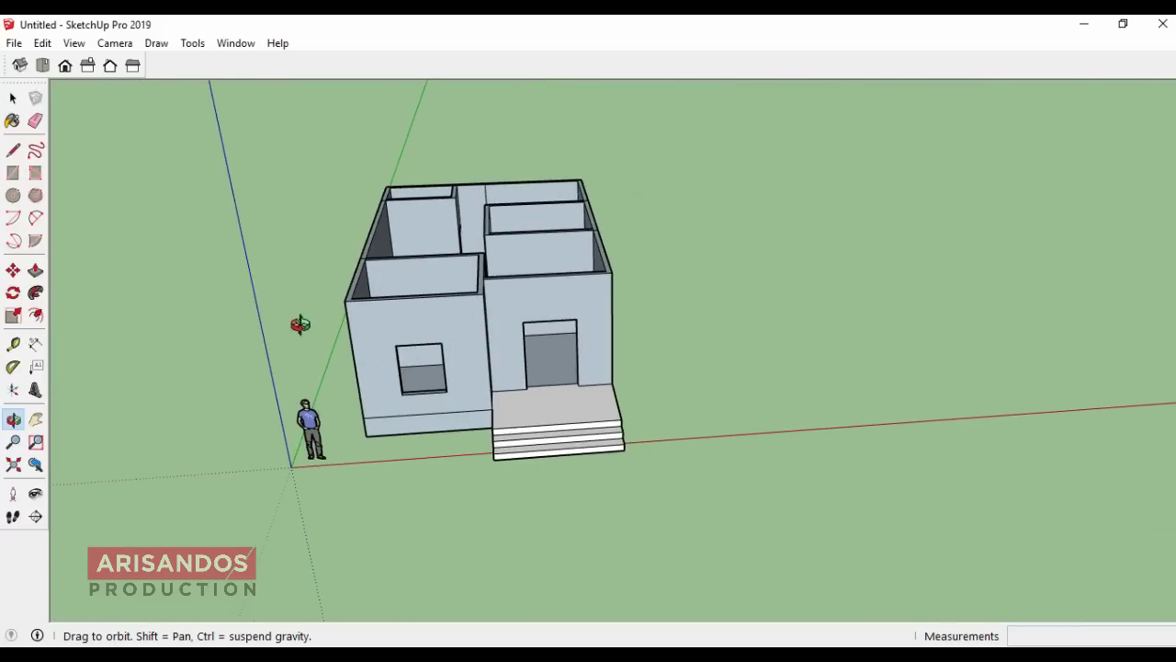
{"action": "left_click", "coordinate": [13, 97]}
{"action": "scroll", "coordinate": [315, 275], "scroll_direction": "down", "scroll_amount": 1}
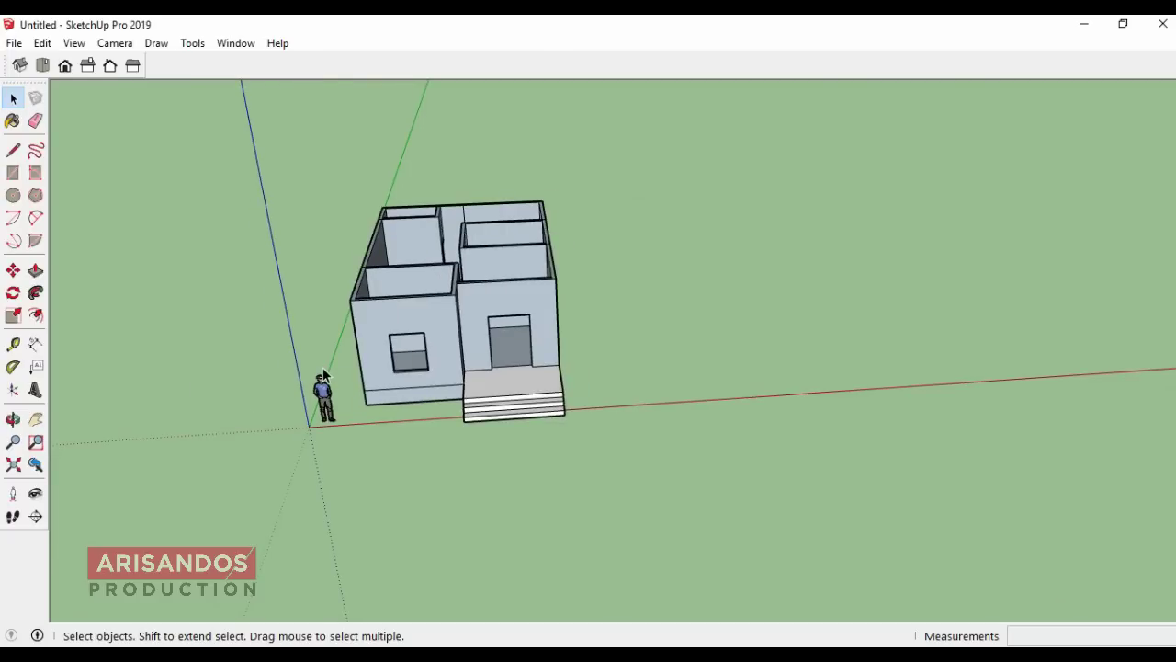
{"action": "scroll", "coordinate": [323, 374], "scroll_direction": "up", "scroll_amount": 1}
{"action": "scroll", "coordinate": [329, 359], "scroll_direction": "up", "scroll_amount": 1}
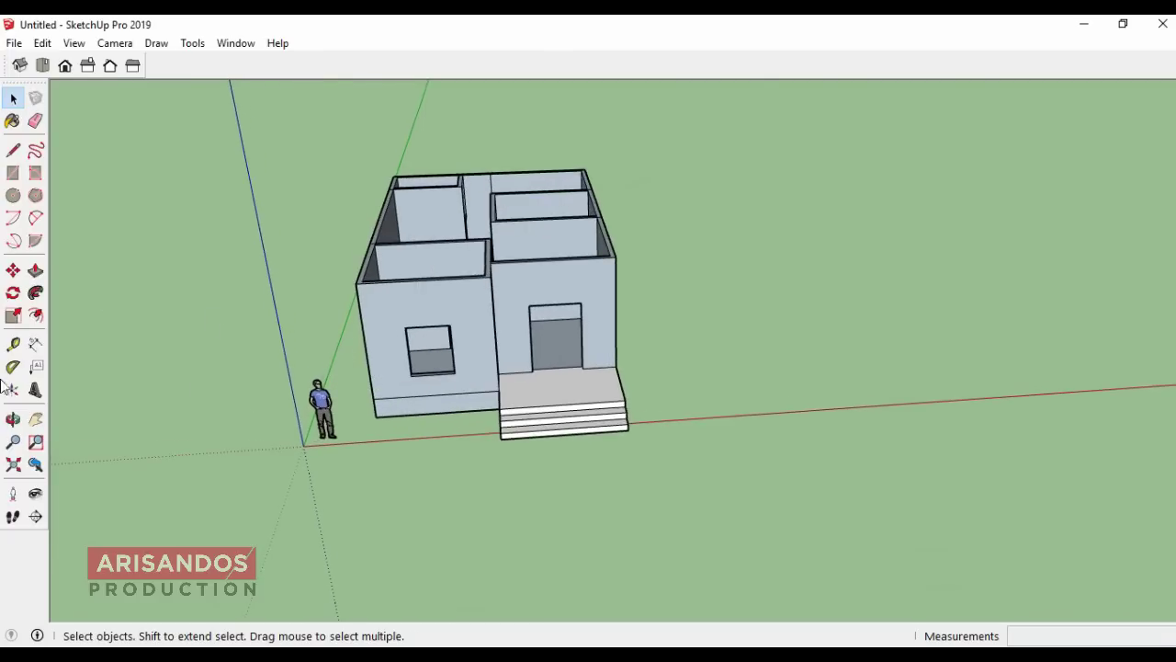
{"action": "left_click", "coordinate": [15, 420]}
{"action": "left_click_drag", "start_coordinate": [509, 361], "coordinate": [467, 283]}
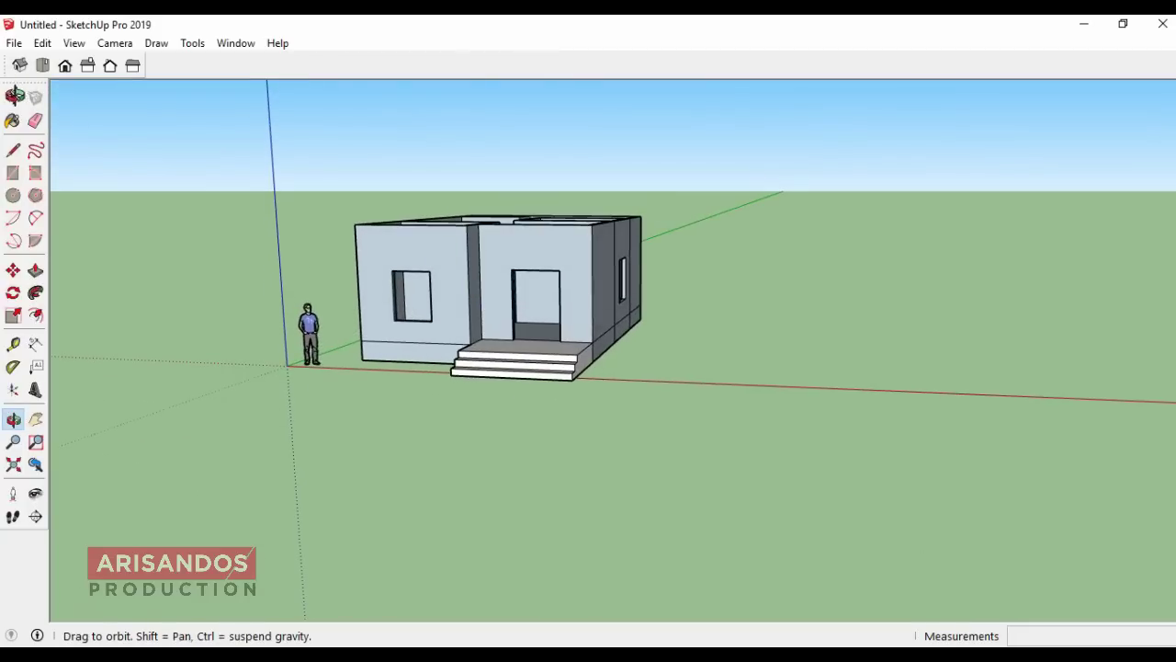
{"action": "left_click", "coordinate": [13, 97]}
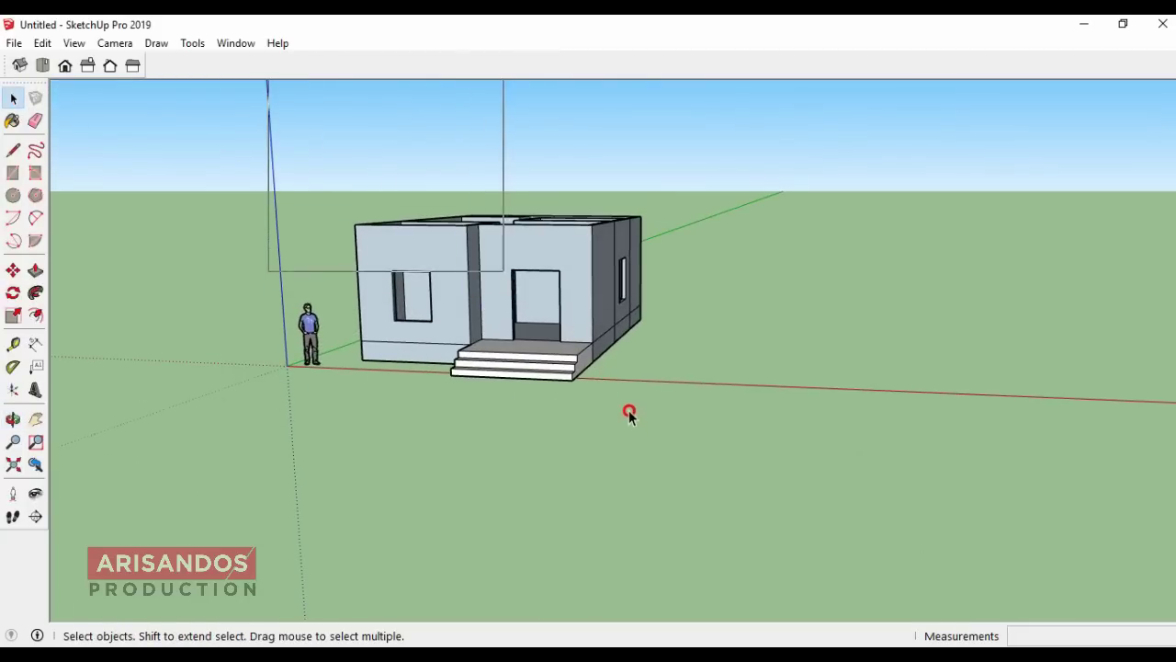
{"action": "left_click", "coordinate": [439, 248]}
{"action": "triple_click", "coordinate": [439, 246]}
{"action": "right_click", "coordinate": [439, 246]}
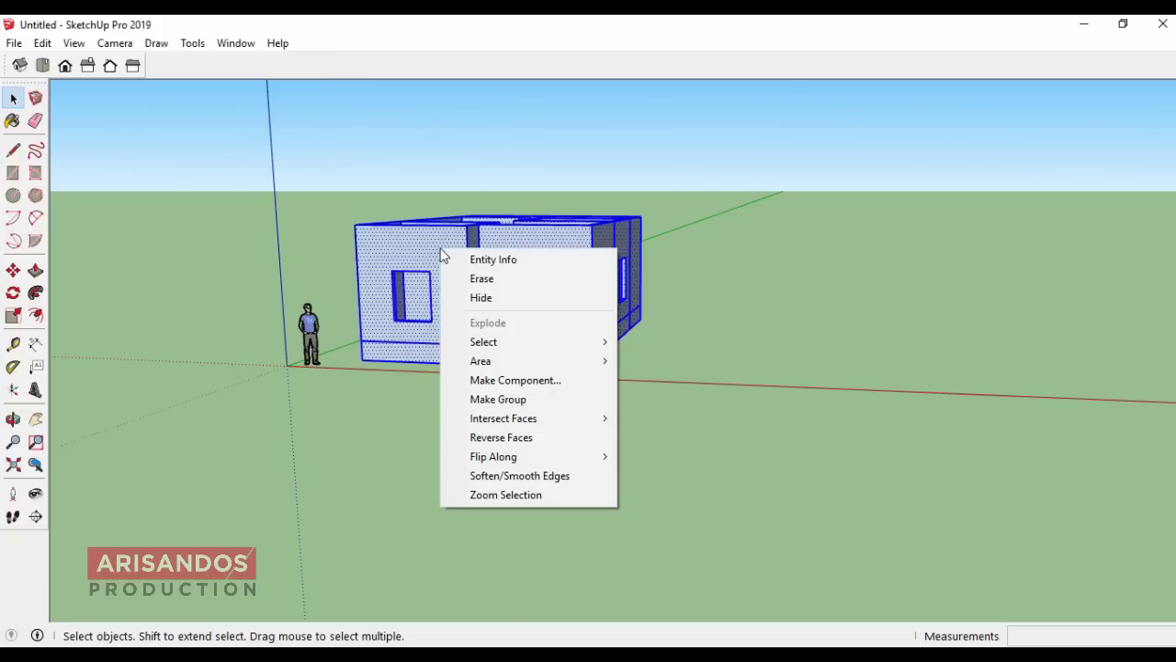
{"action": "left_click", "coordinate": [497, 399]}
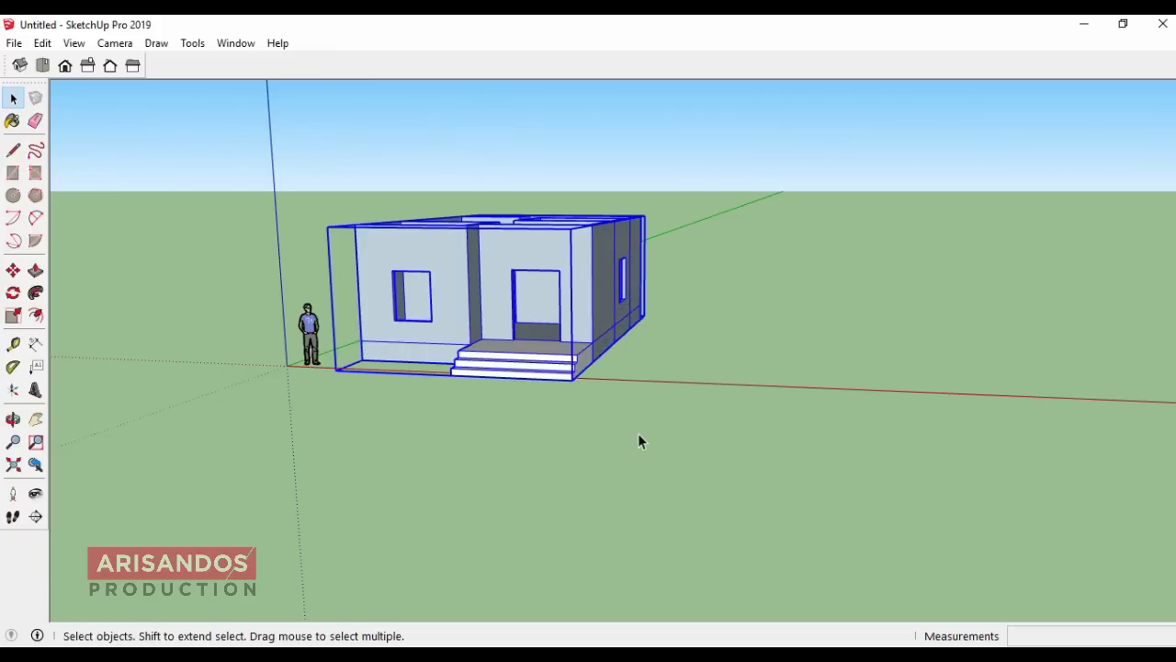
Step: Orbit to a top-down view of the grouped house
{"action": "left_click", "coordinate": [13, 418]}
{"action": "left_click_drag", "start_coordinate": [588, 265], "coordinate": [526, 277]}
{"action": "scroll", "coordinate": [546, 284], "scroll_direction": "down", "scroll_amount": 2}
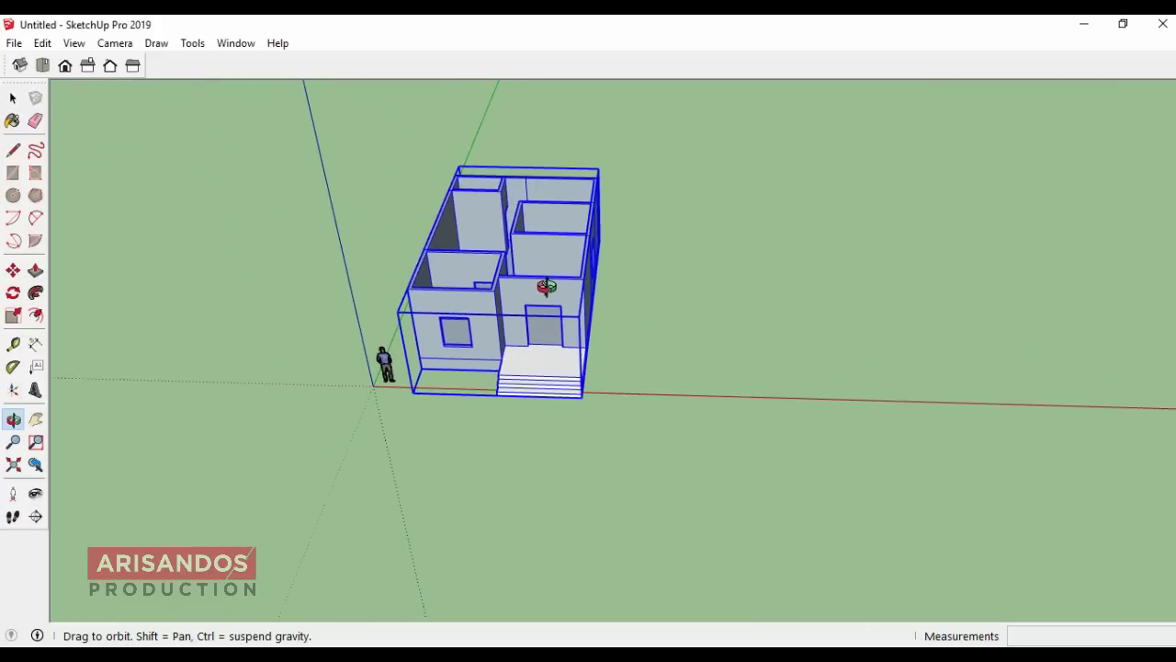
{"action": "scroll", "coordinate": [462, 220], "scroll_direction": "up", "scroll_amount": 3}
{"action": "left_click_drag", "start_coordinate": [462, 220], "coordinate": [601, 413]}
{"action": "scroll", "coordinate": [617, 376], "scroll_direction": "down", "scroll_amount": 1}
{"action": "scroll", "coordinate": [618, 377], "scroll_direction": "down", "scroll_amount": 1}
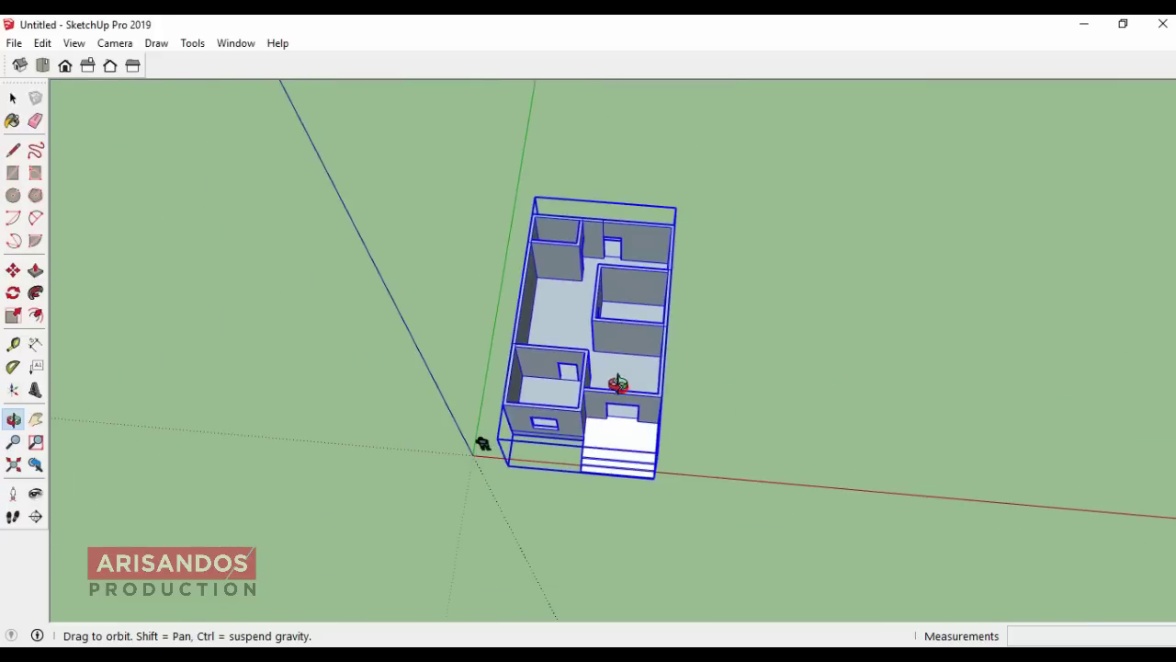
{"action": "scroll", "coordinate": [597, 395], "scroll_direction": "up", "scroll_amount": 1}
{"action": "scroll", "coordinate": [543, 312], "scroll_direction": "up", "scroll_amount": 2}
{"action": "left_click_drag", "start_coordinate": [727, 304], "coordinate": [756, 294]}
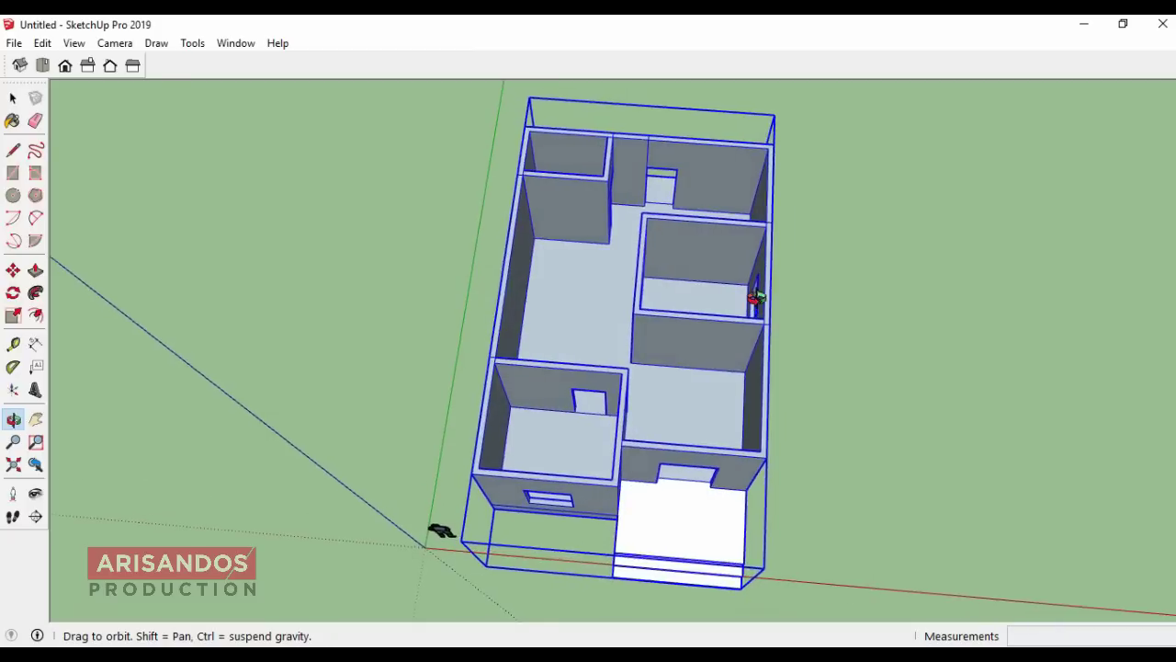
{"action": "scroll", "coordinate": [714, 344], "scroll_direction": "down", "scroll_amount": 2}
{"action": "left_click_drag", "start_coordinate": [714, 343], "coordinate": [727, 407]}
Step: Draw a 1000 × 700 cm roof rectangle across the wall tops, corner to corner
{"action": "key", "text": "r"}
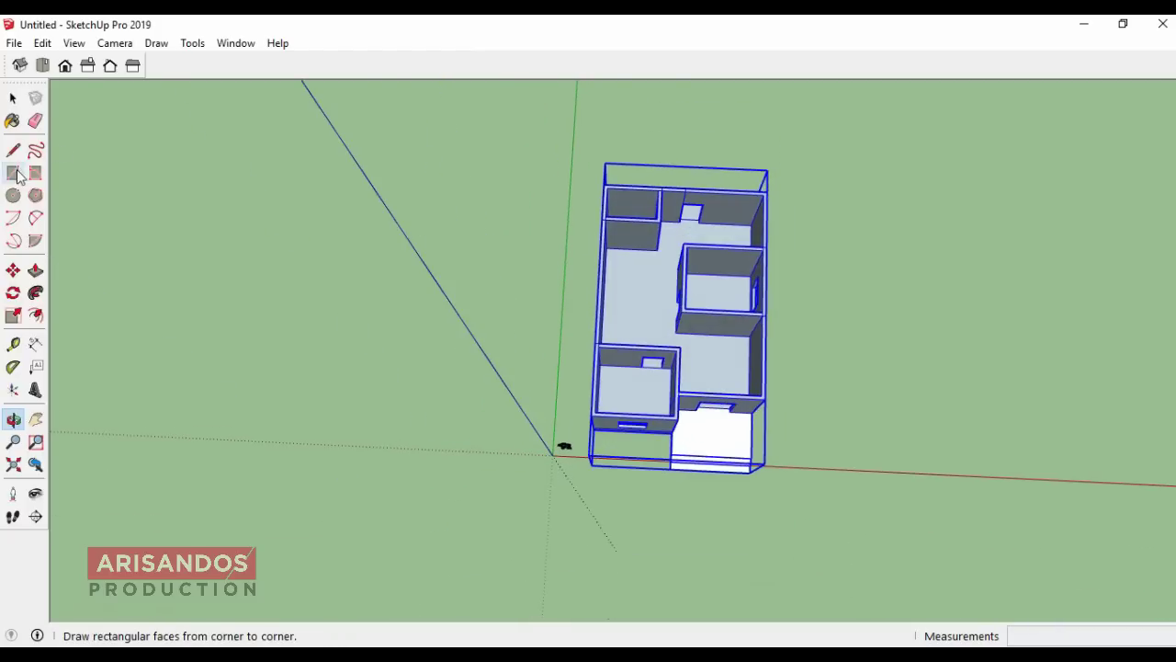
{"action": "scroll", "coordinate": [725, 163], "scroll_direction": "up", "scroll_amount": 1}
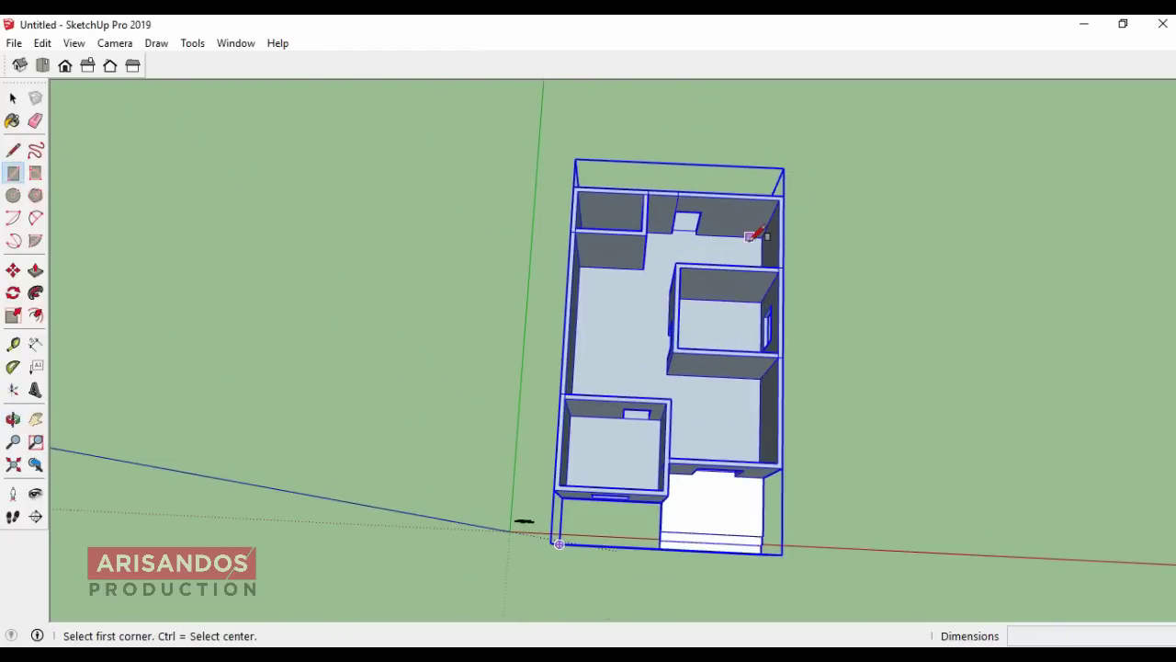
{"action": "left_click", "coordinate": [13, 98]}
{"action": "left_click", "coordinate": [303, 158]}
{"action": "mouse_move", "coordinate": [726, 233]}
{"action": "middle_mouse_down"}
{"action": "mouse_move", "coordinate": [809, 226]}
{"action": "mouse_move", "coordinate": [552, 211]}
{"action": "middle_mouse_up"}
{"action": "left_click", "coordinate": [13, 175]}
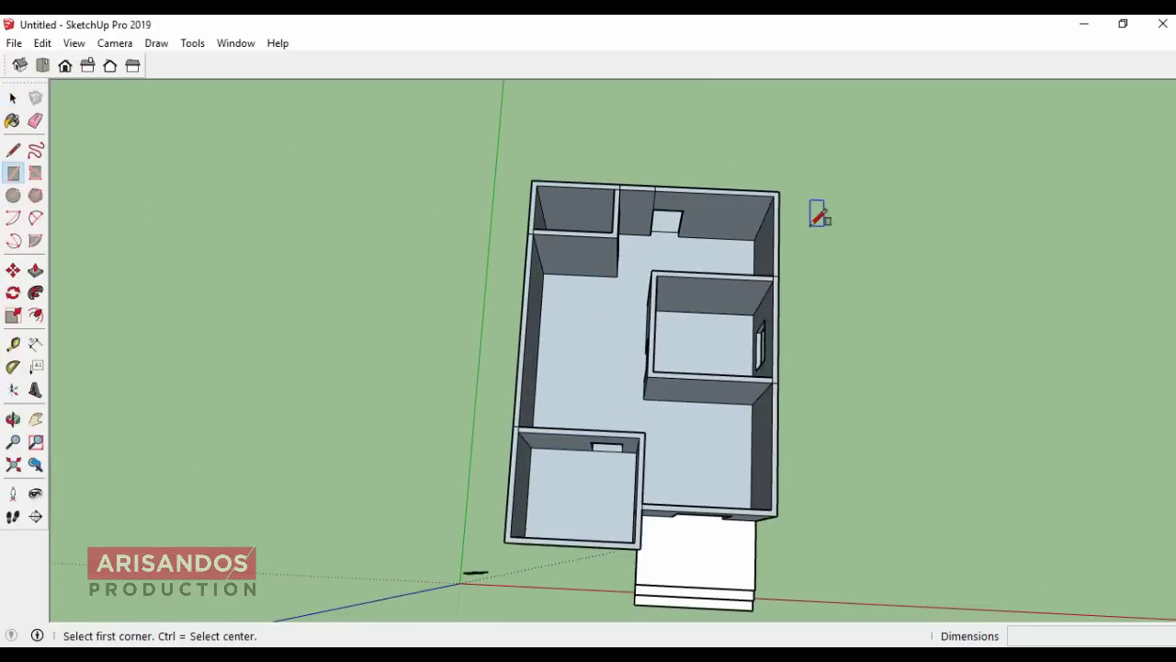
{"action": "left_click", "coordinate": [778, 191]}
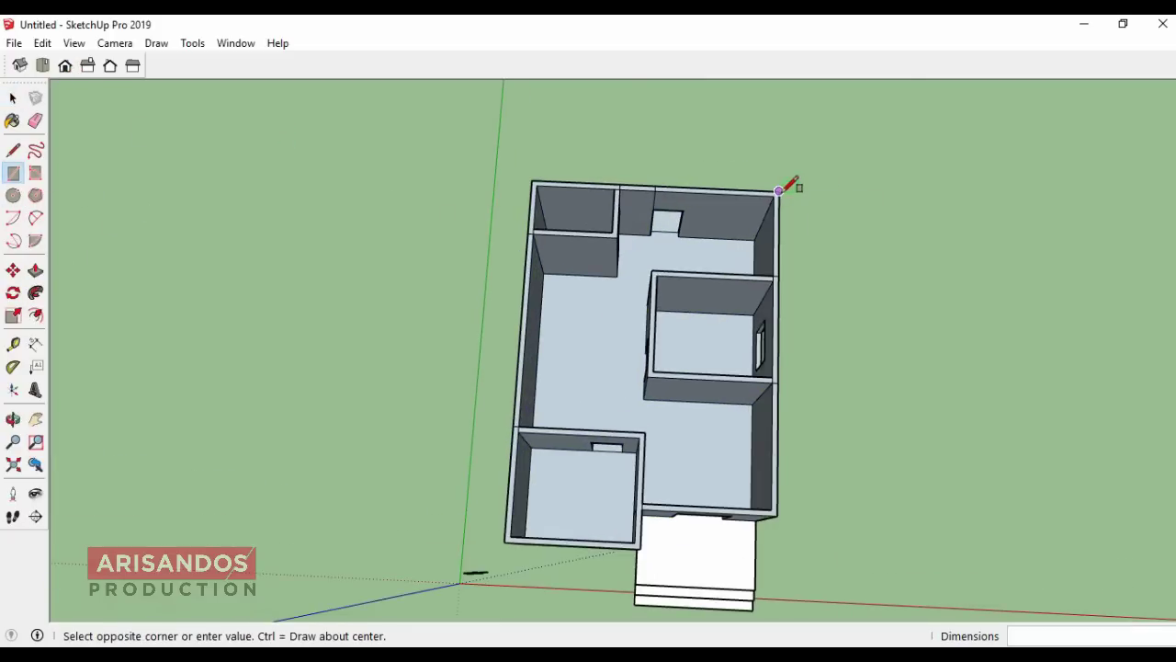
{"action": "left_click", "coordinate": [506, 540]}
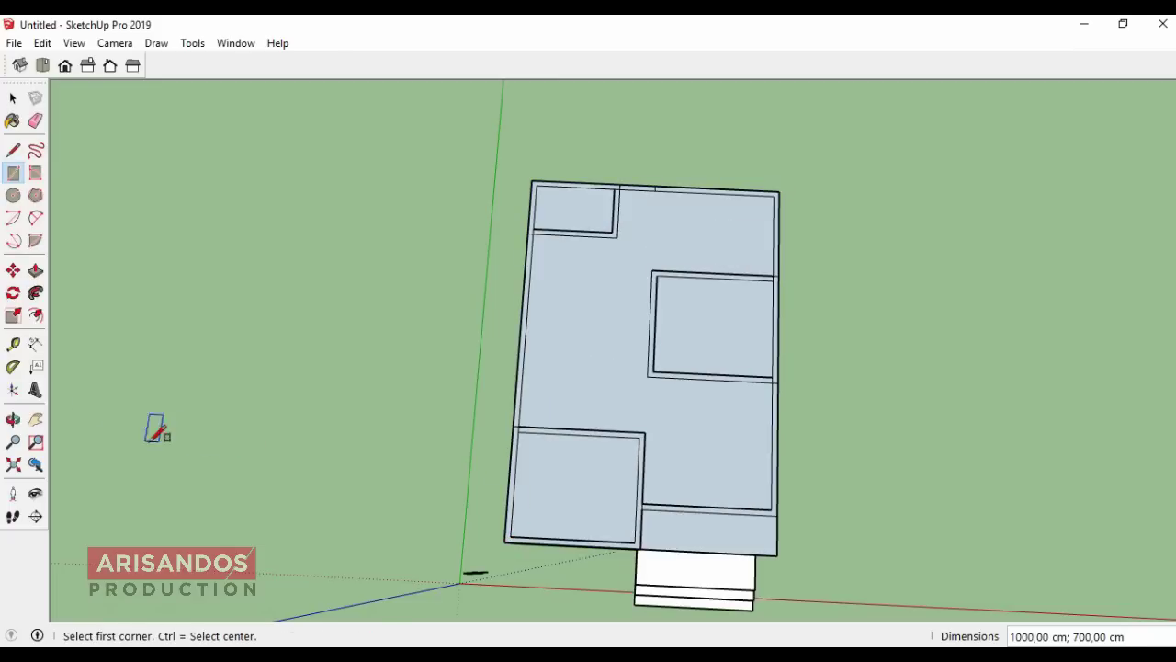
Step: Turn the roof face and its edges into their own group
{"action": "left_click", "coordinate": [13, 419]}
{"action": "mouse_move", "coordinate": [800, 502]}
{"action": "left_mouse_down"}
{"action": "mouse_move", "coordinate": [747, 230]}
{"action": "mouse_move", "coordinate": [667, 383]}
{"action": "left_mouse_up"}
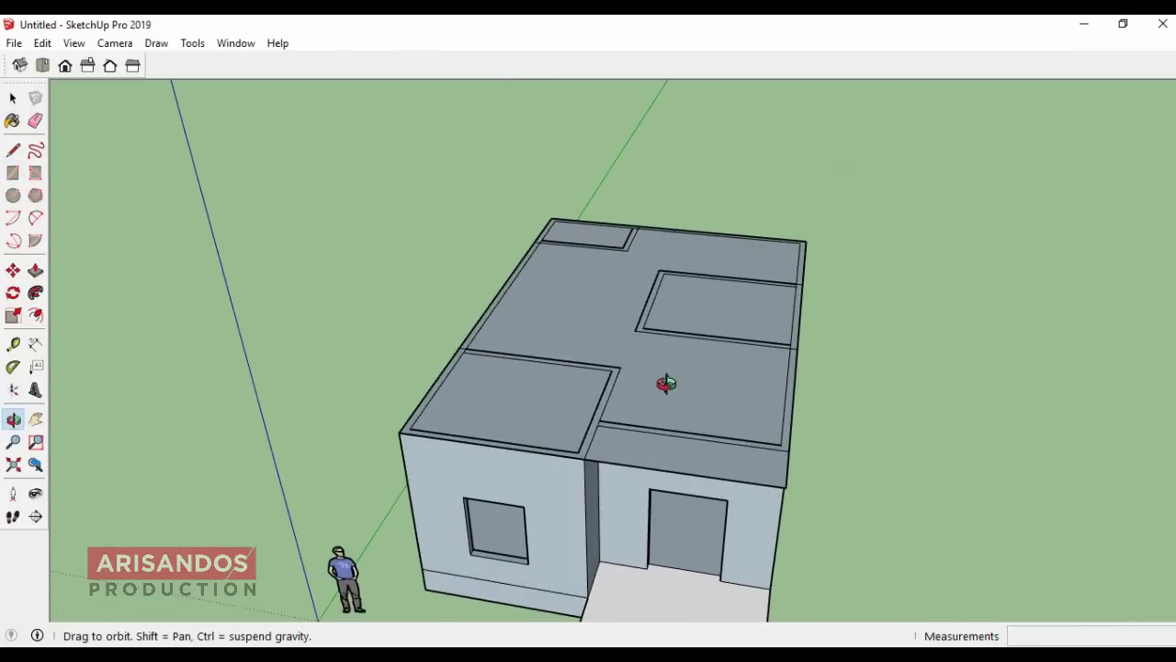
{"action": "left_click", "coordinate": [12, 99]}
{"action": "double_click", "coordinate": [711, 387]}
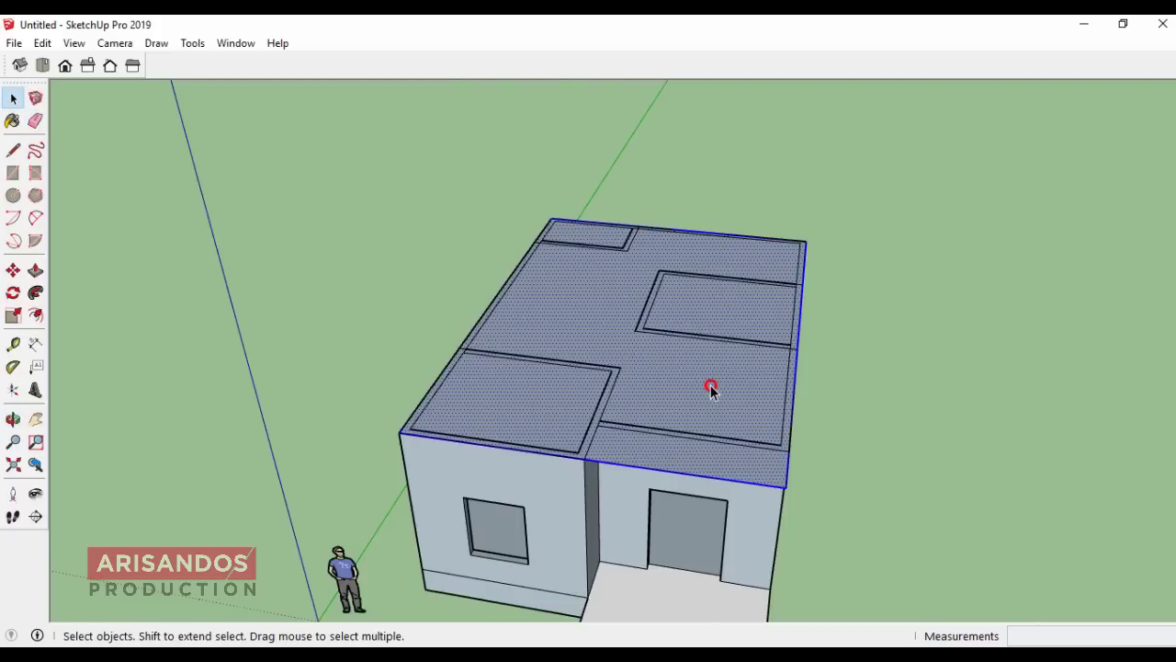
{"action": "right_click", "coordinate": [710, 392]}
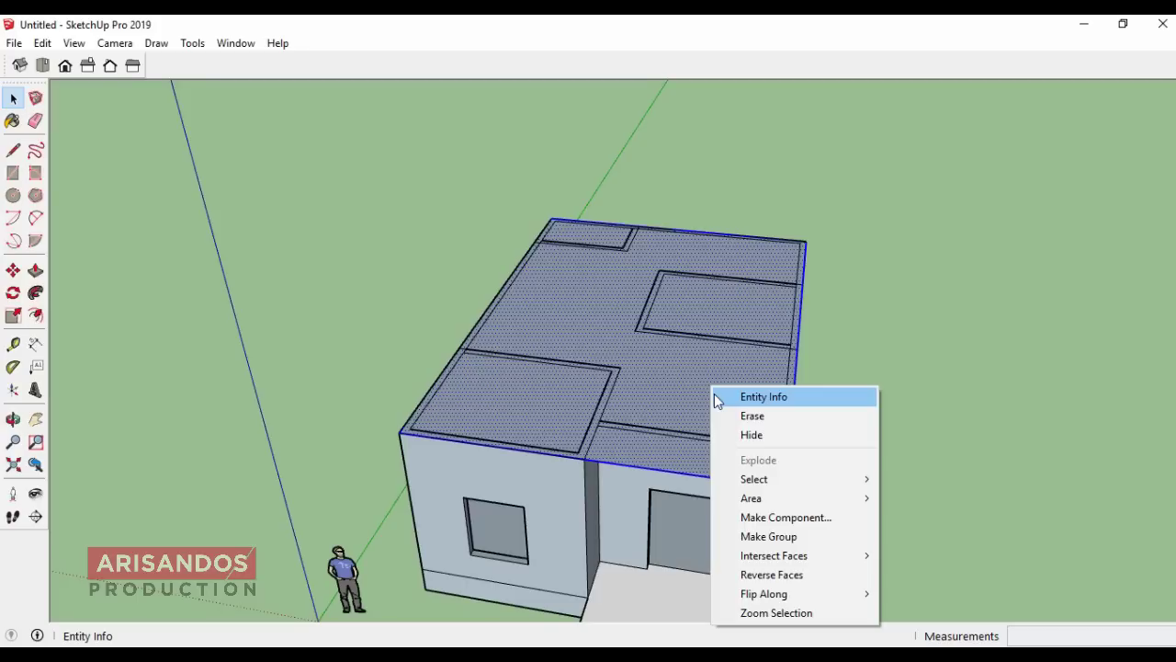
{"action": "left_click", "coordinate": [772, 538]}
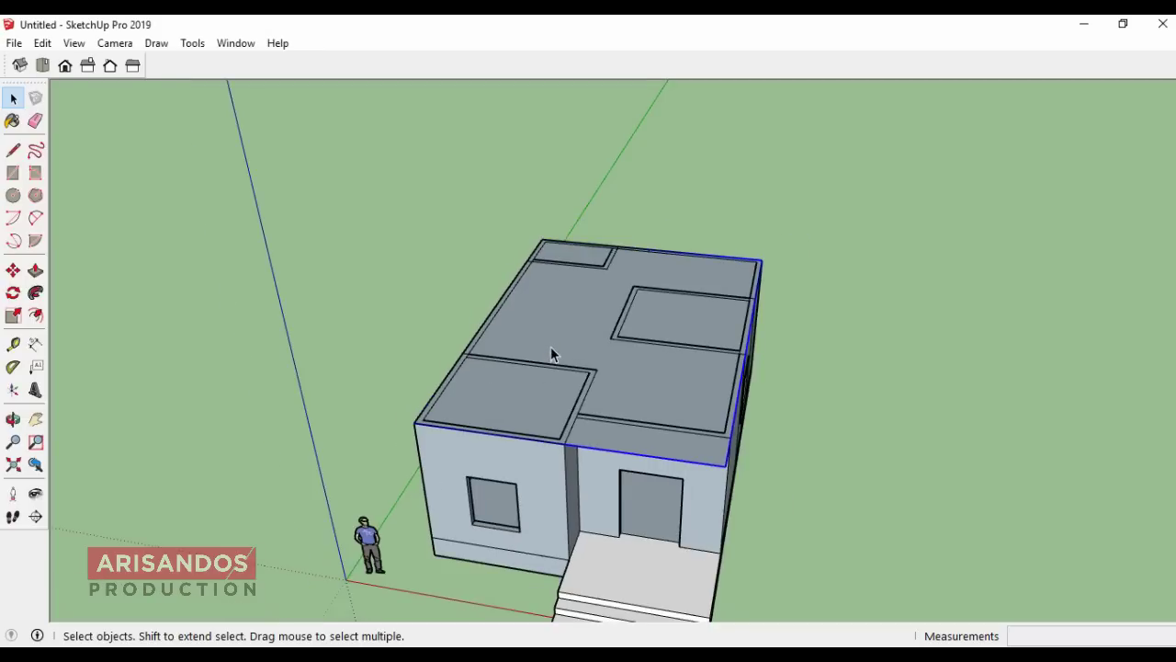
Step: Inside the roof group, begin offsetting the outline outward for the overhang
{"action": "double_click", "coordinate": [551, 349]}
{"action": "left_click", "coordinate": [35, 315]}
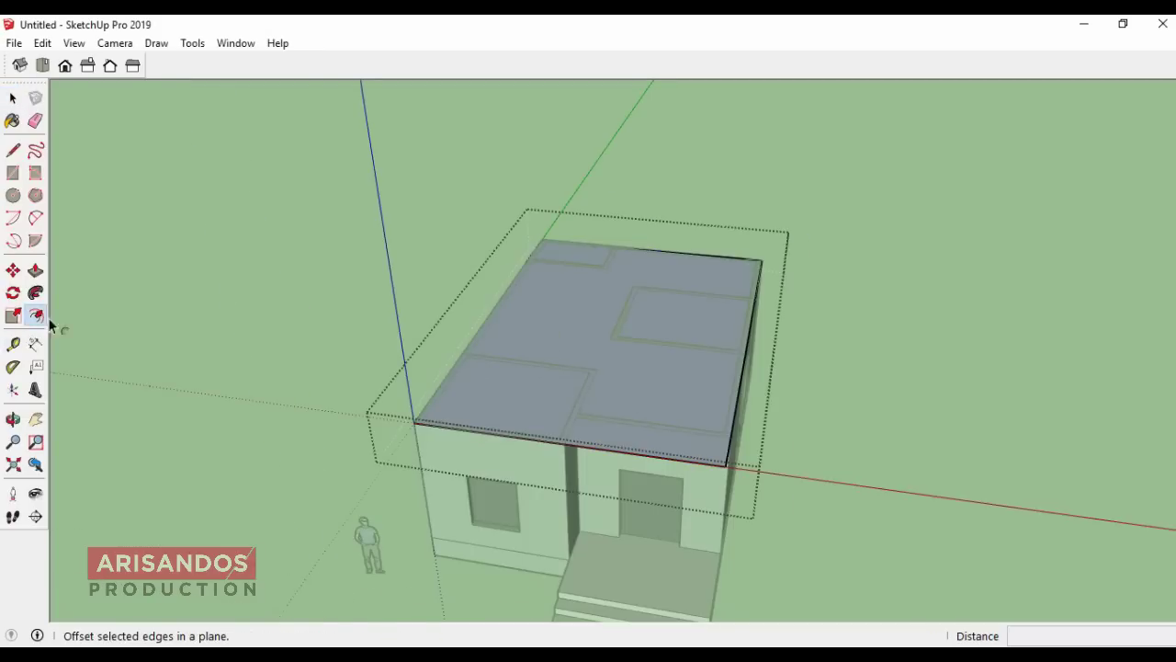
{"action": "left_click", "coordinate": [739, 365]}
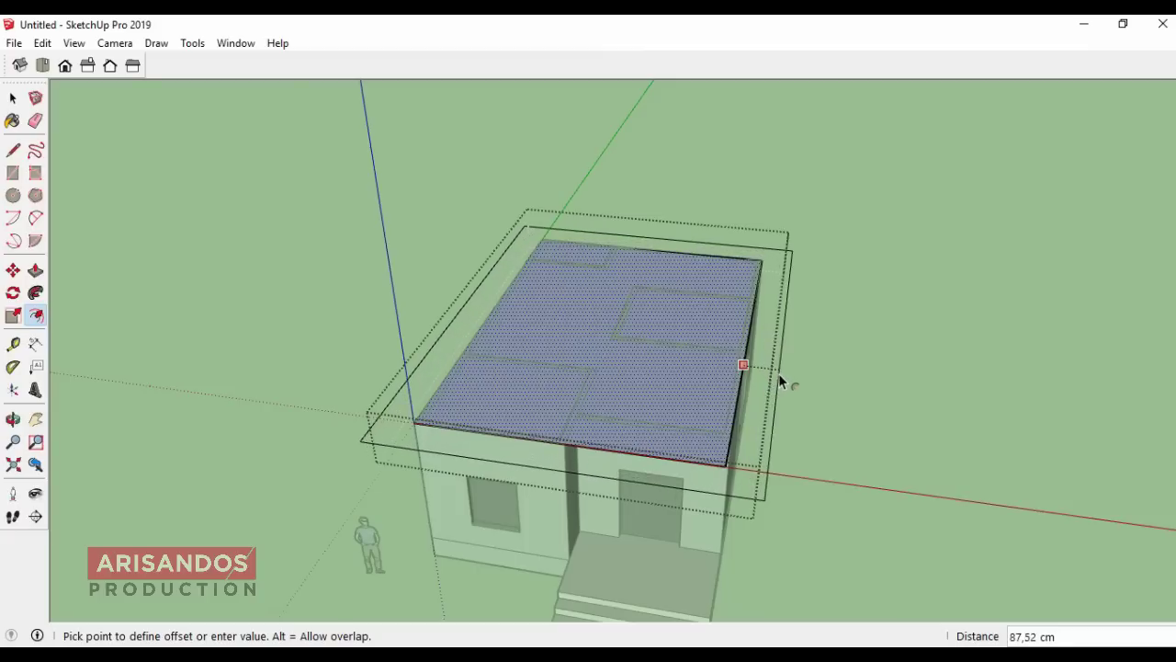
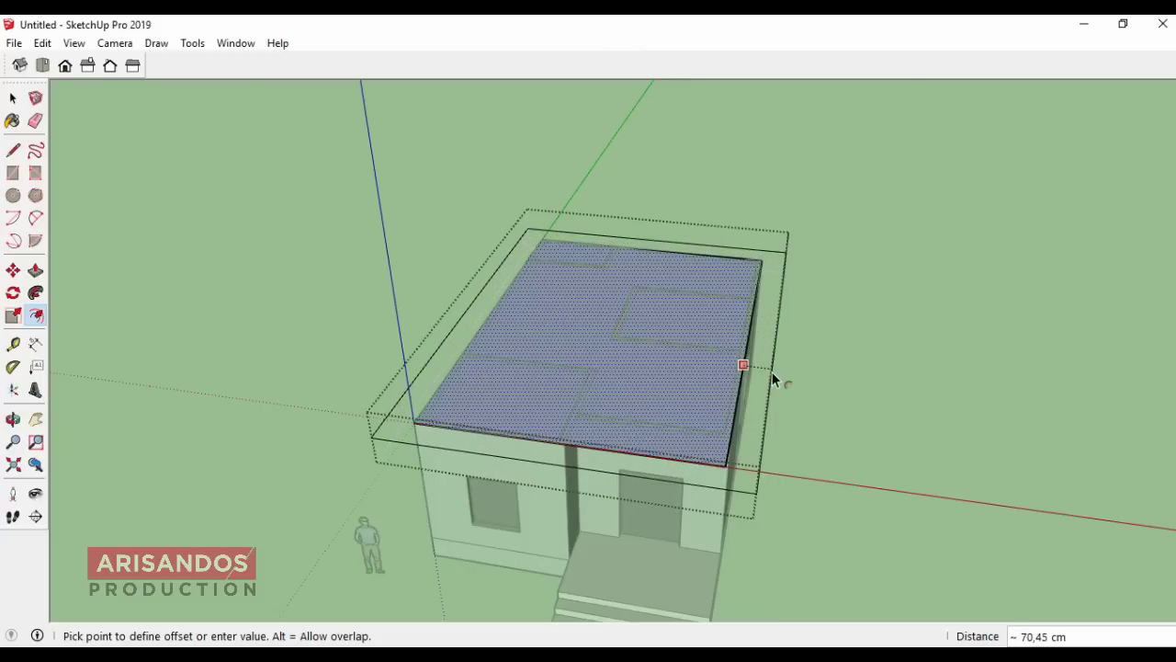
Step: Offset the roof outline 40 cm outward to form the overhang
{"action": "type", "text": "0"}
{"action": "key", "text": "Return"}
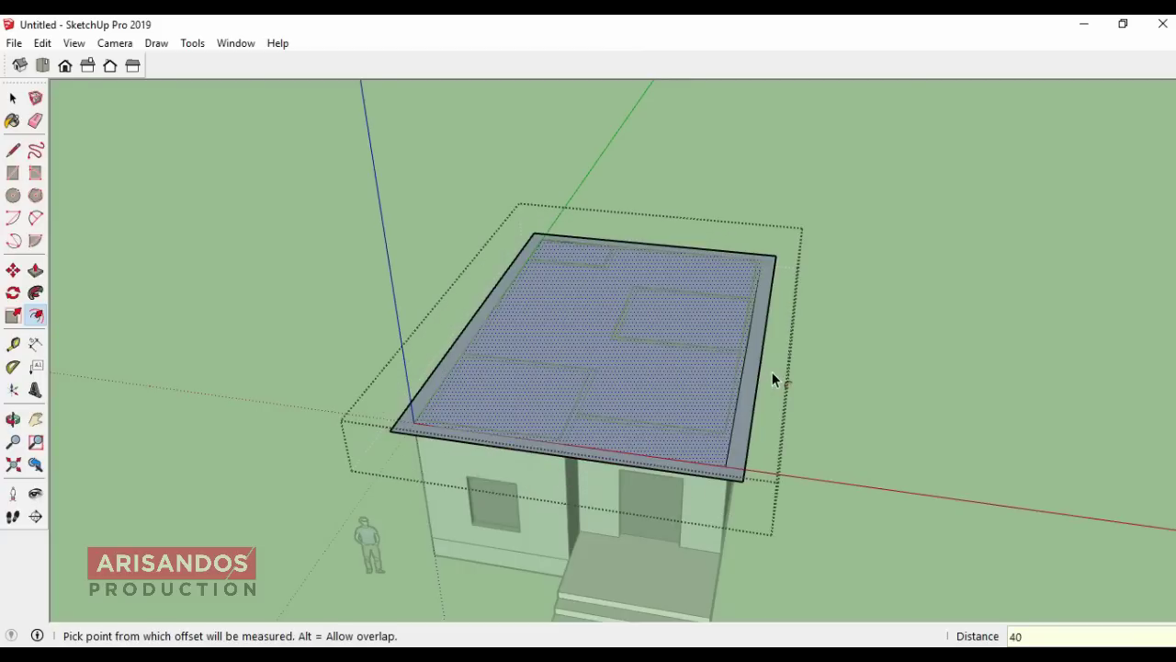
{"action": "left_click", "coordinate": [13, 97]}
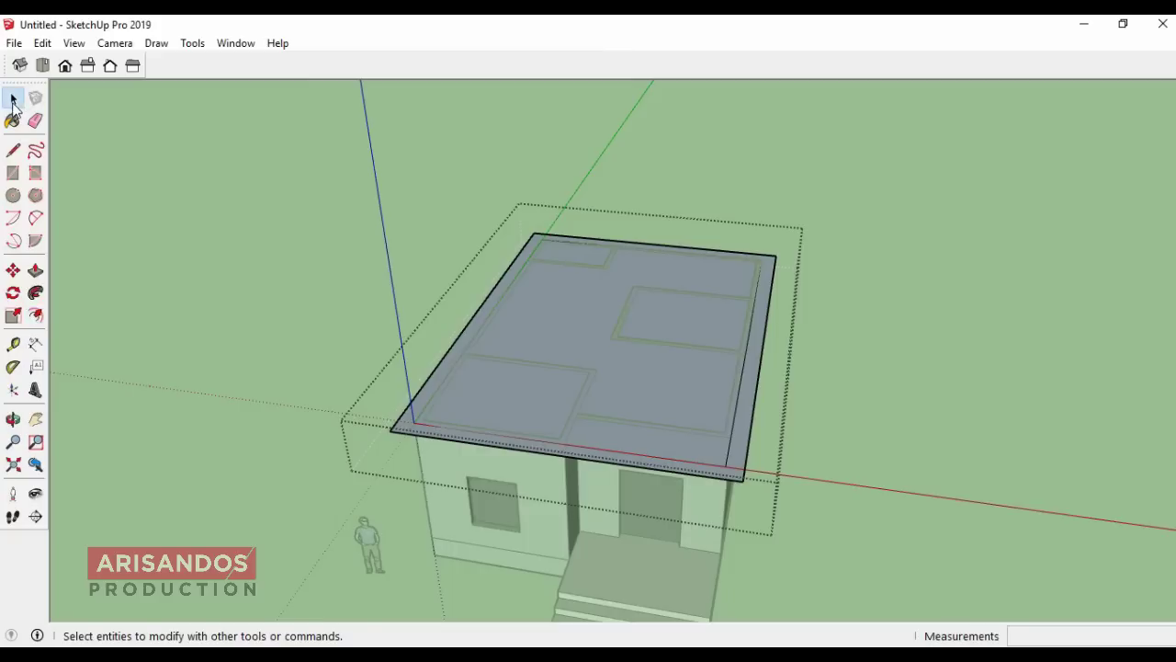
Step: Erase the leftover inner offset edges so the roof becomes a single face
{"action": "left_click", "coordinate": [35, 270]}
{"action": "left_click", "coordinate": [35, 120]}
{"action": "scroll", "coordinate": [407, 394], "scroll_direction": "up", "scroll_amount": 2}
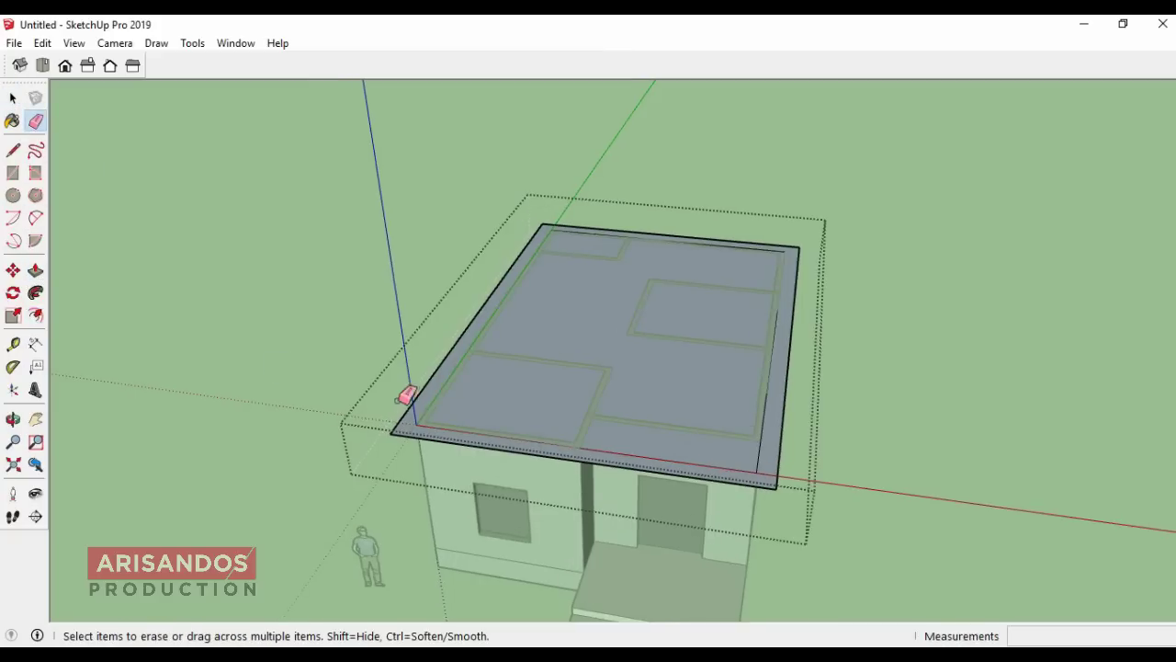
{"action": "mouse_move", "coordinate": [430, 397]}
{"action": "left_mouse_down"}
{"action": "mouse_move", "coordinate": [810, 416]}
{"action": "mouse_move", "coordinate": [781, 296]}
{"action": "left_mouse_up"}
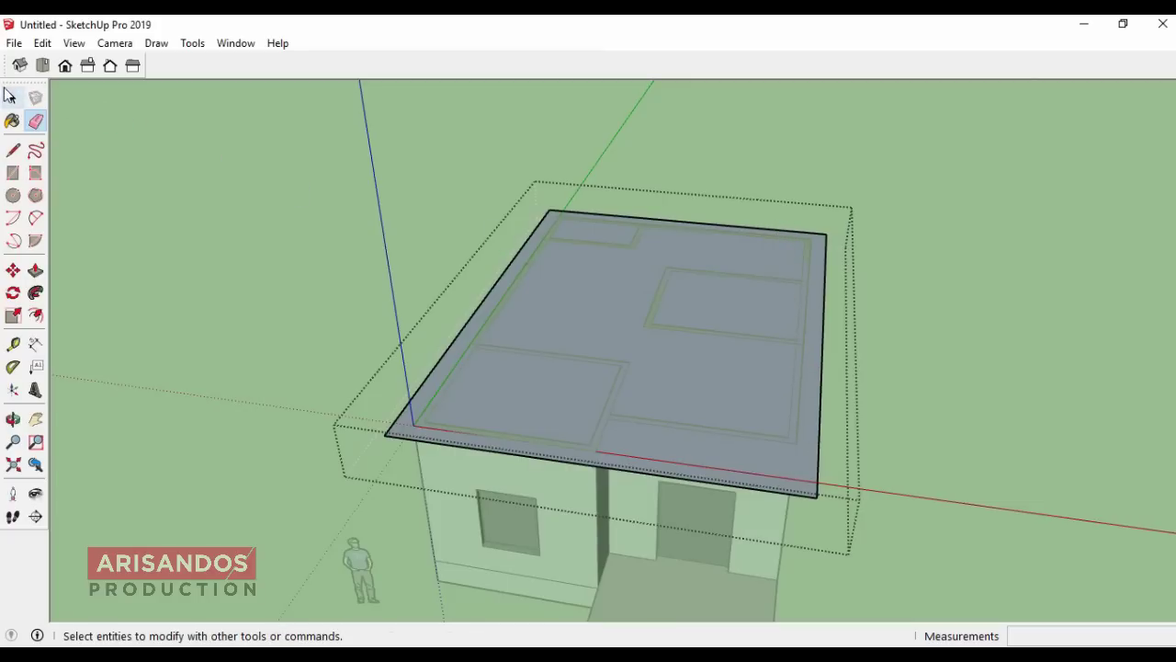
{"action": "left_click", "coordinate": [13, 97]}
Step: Push/Pull the roof face up 20 cm into a slab, viewed from the front
{"action": "left_click", "coordinate": [35, 270]}
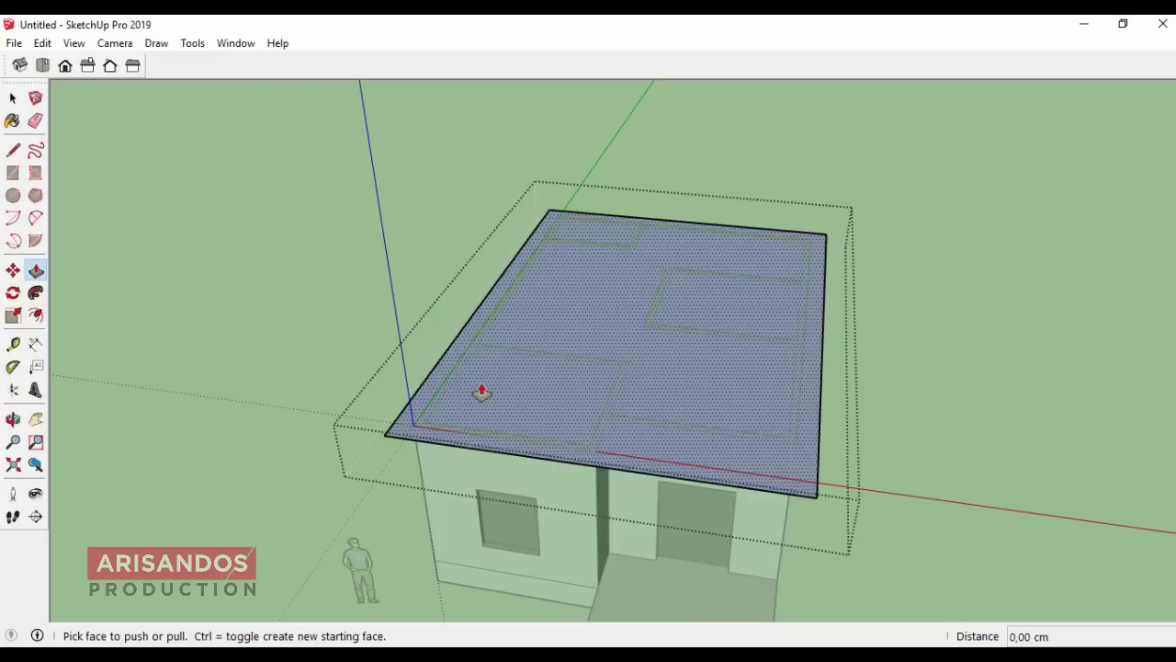
{"action": "left_click", "coordinate": [482, 393]}
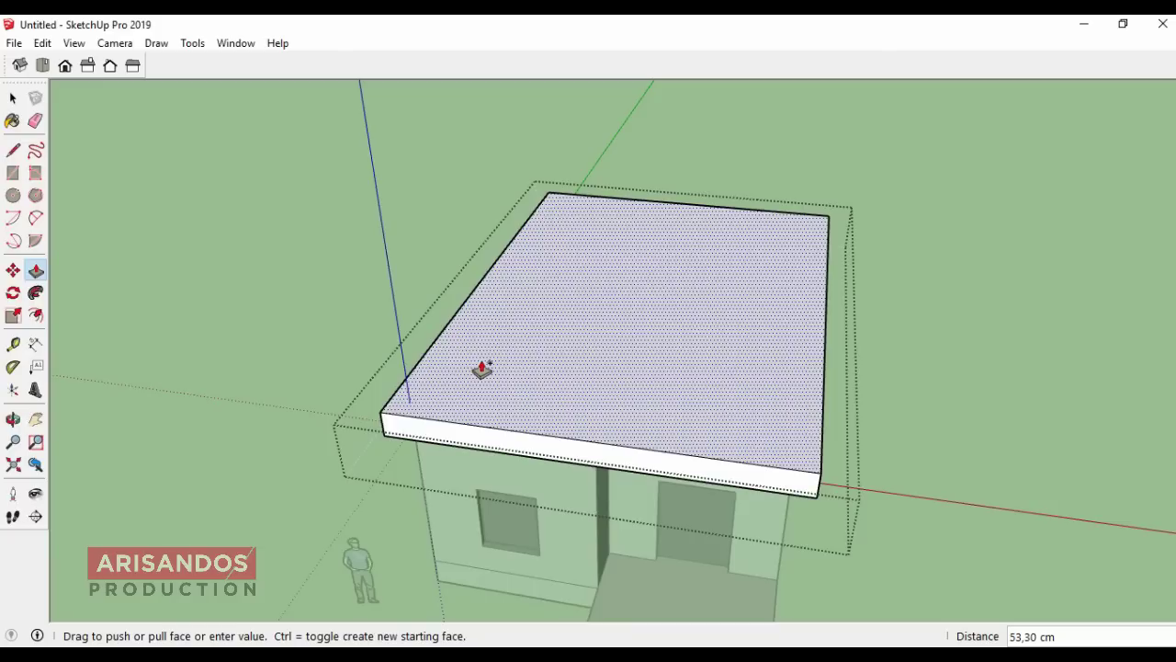
{"action": "type", "text": "20"}
{"action": "key", "text": "Return"}
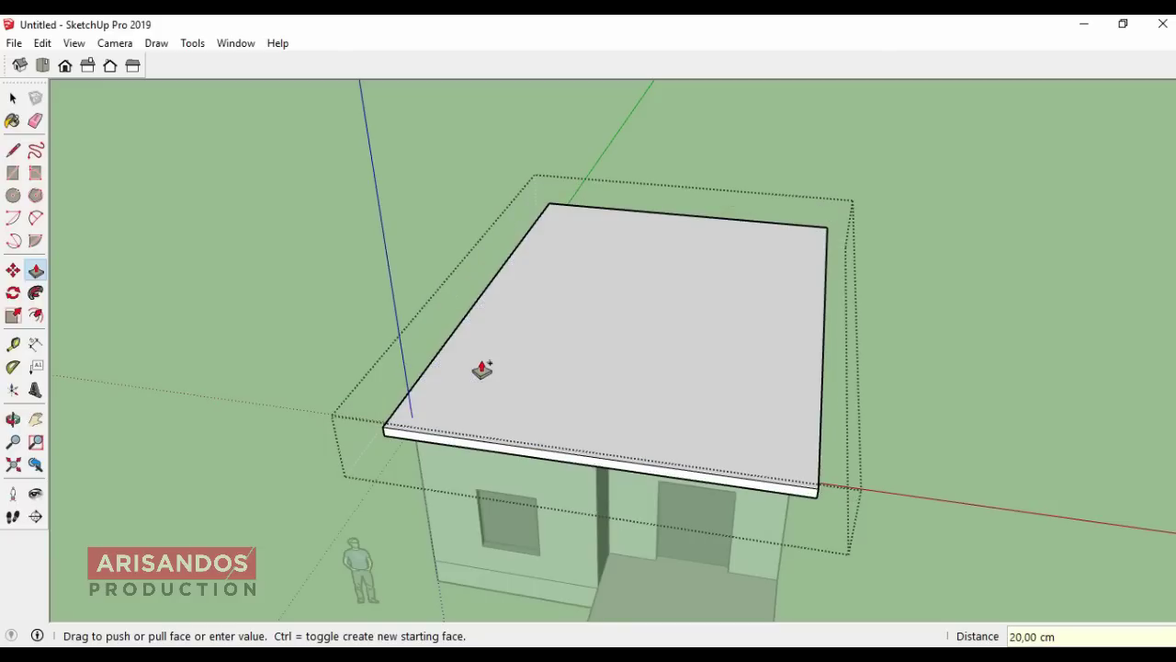
{"action": "left_click", "coordinate": [10, 418]}
{"action": "mouse_move", "coordinate": [315, 433]}
{"action": "left_mouse_down"}
{"action": "mouse_move", "coordinate": [557, 391]}
{"action": "mouse_move", "coordinate": [573, 418]}
{"action": "mouse_move", "coordinate": [603, 361]}
{"action": "mouse_move", "coordinate": [420, 328]}
{"action": "left_mouse_up"}
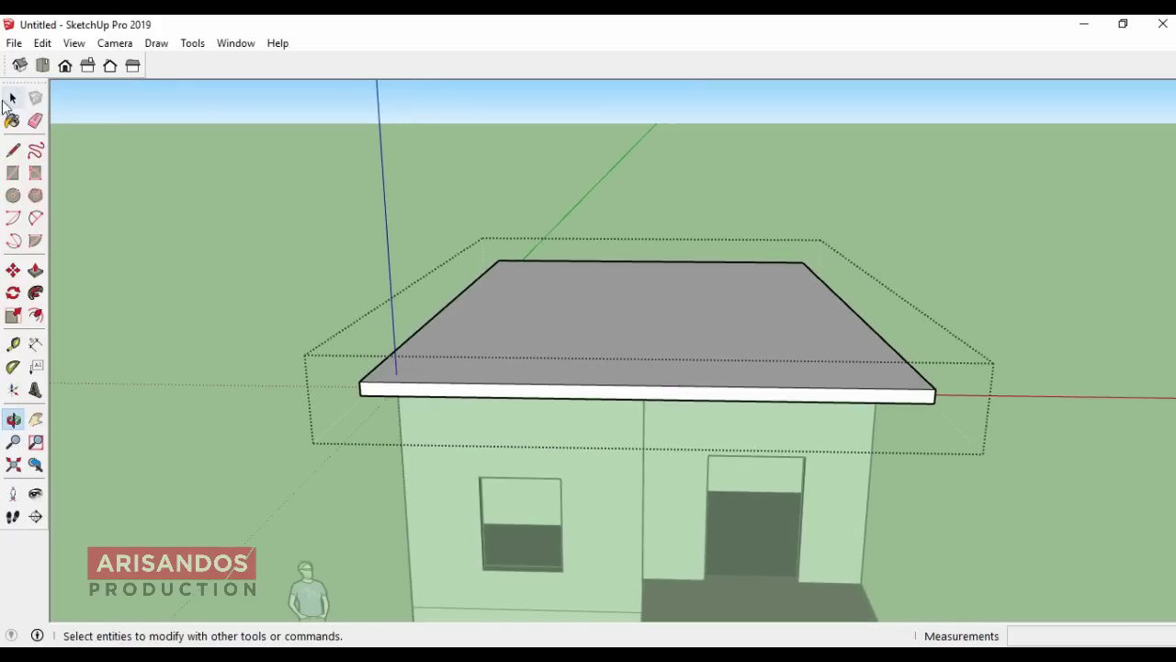
Step: Rotate-copy the slab's front top edge 30° about its front-left corner
{"action": "left_click", "coordinate": [13, 97]}
{"action": "left_click", "coordinate": [480, 385]}
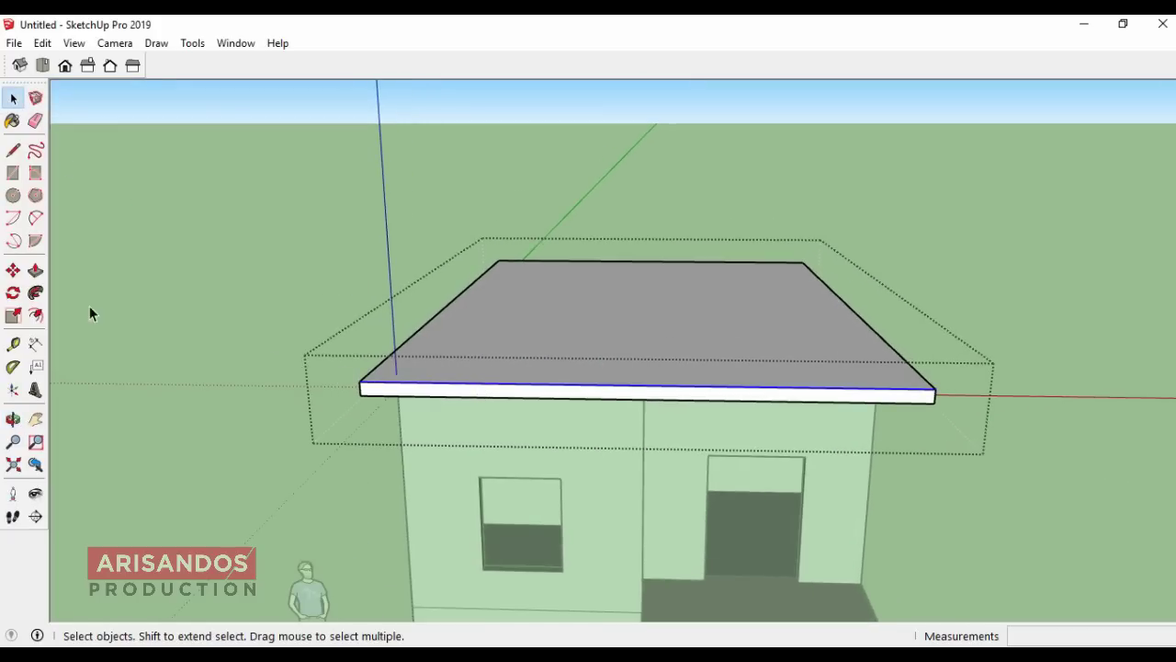
{"action": "left_click", "coordinate": [13, 292]}
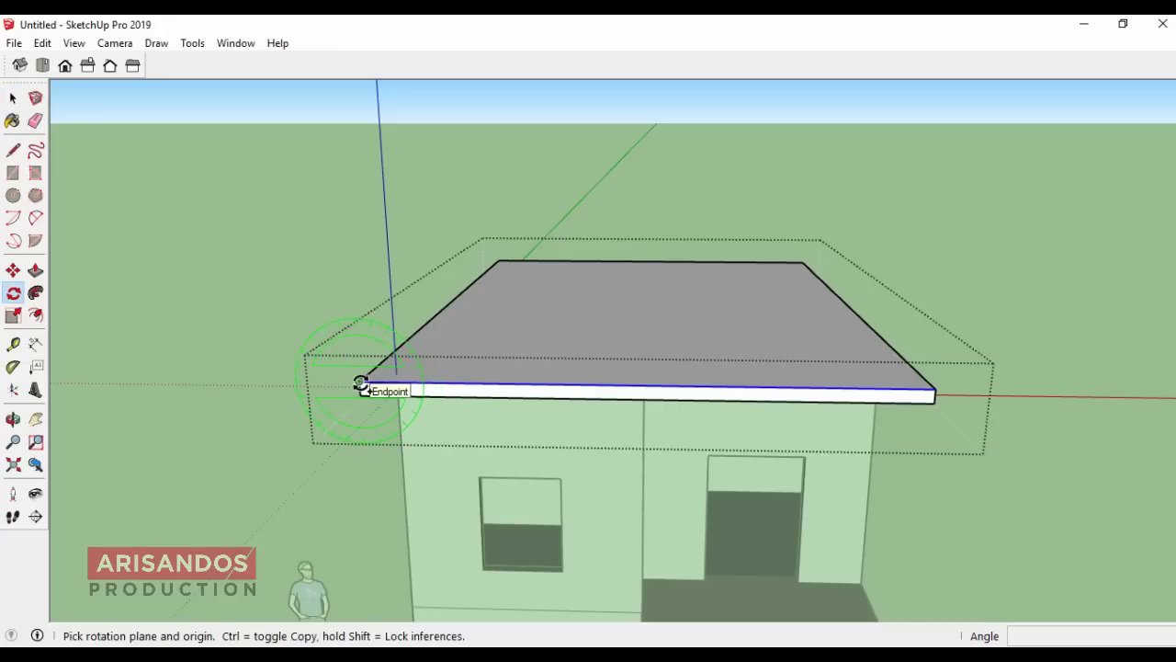
{"action": "left_click", "coordinate": [359, 382]}
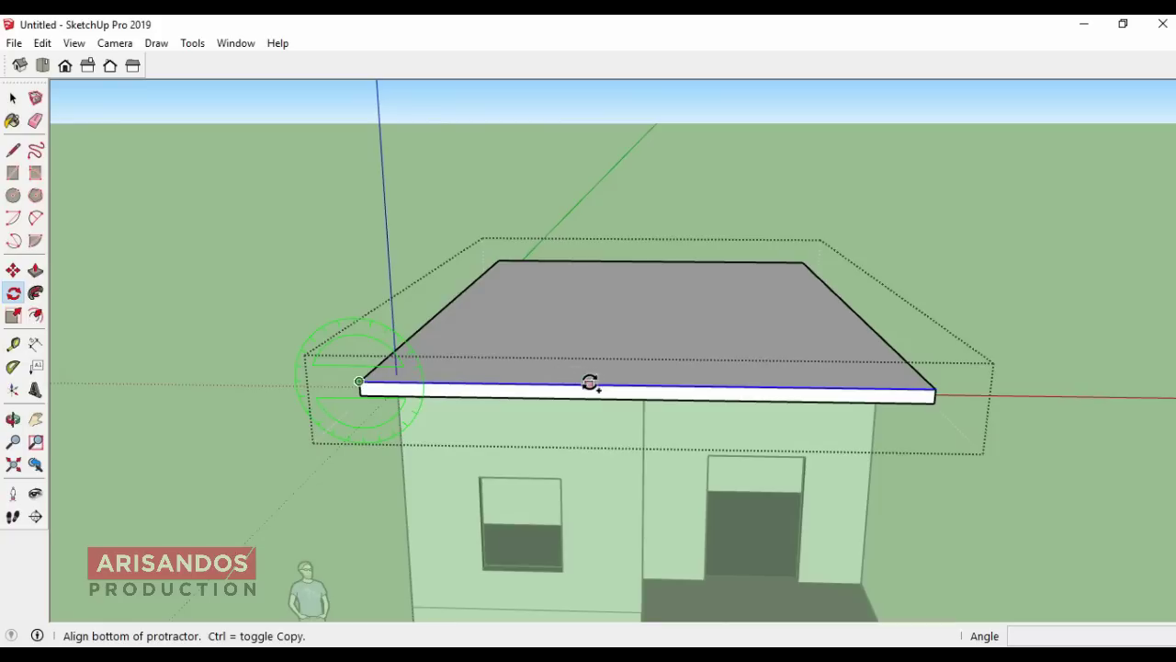
{"action": "left_click", "coordinate": [635, 384]}
{"action": "type", "text": "30"}
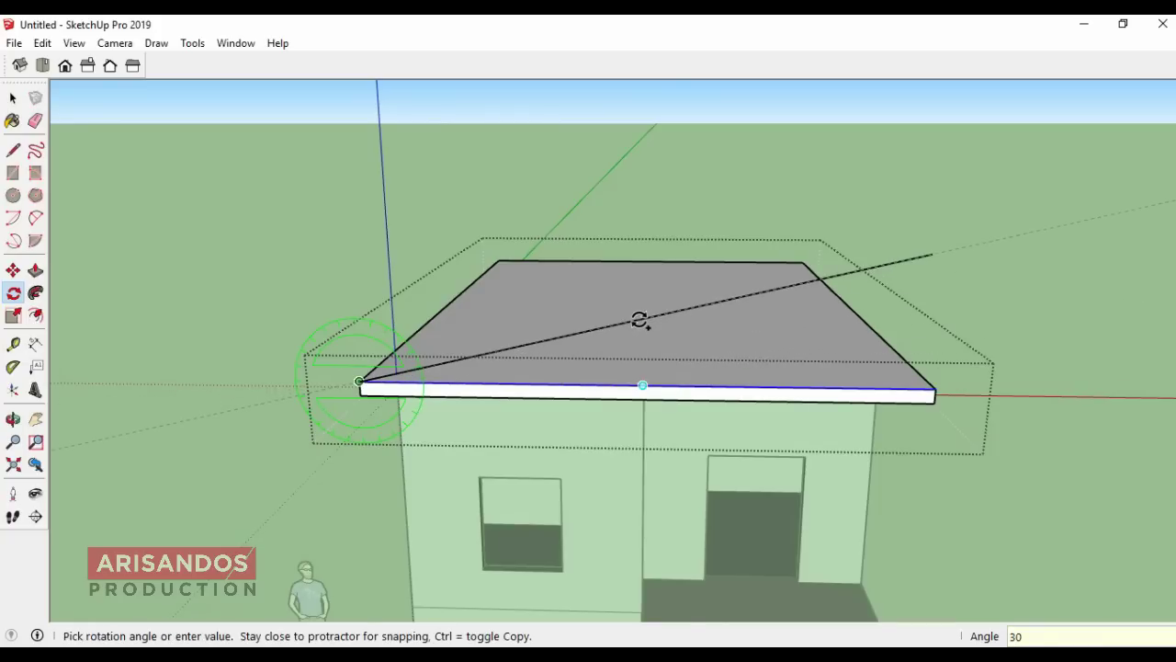
{"action": "key", "text": "Return"}
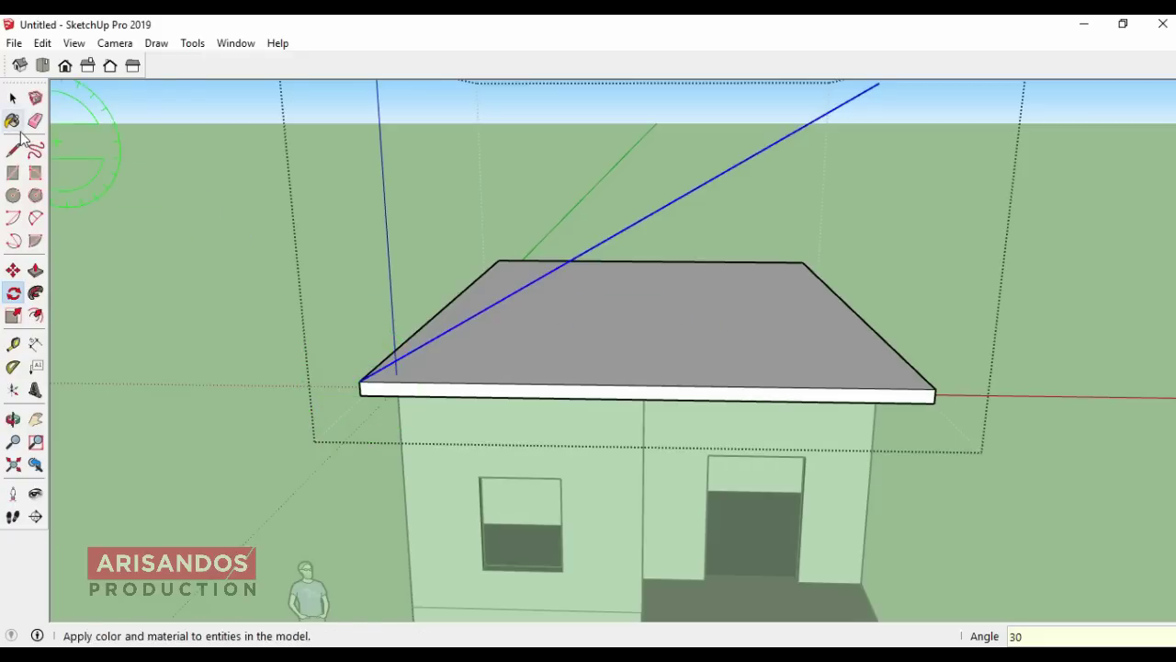
Step: Draw a vertical line from the edge midpoint to the slope and erase the excess sloped line
{"action": "left_click", "coordinate": [14, 153]}
{"action": "left_click", "coordinate": [642, 384]}
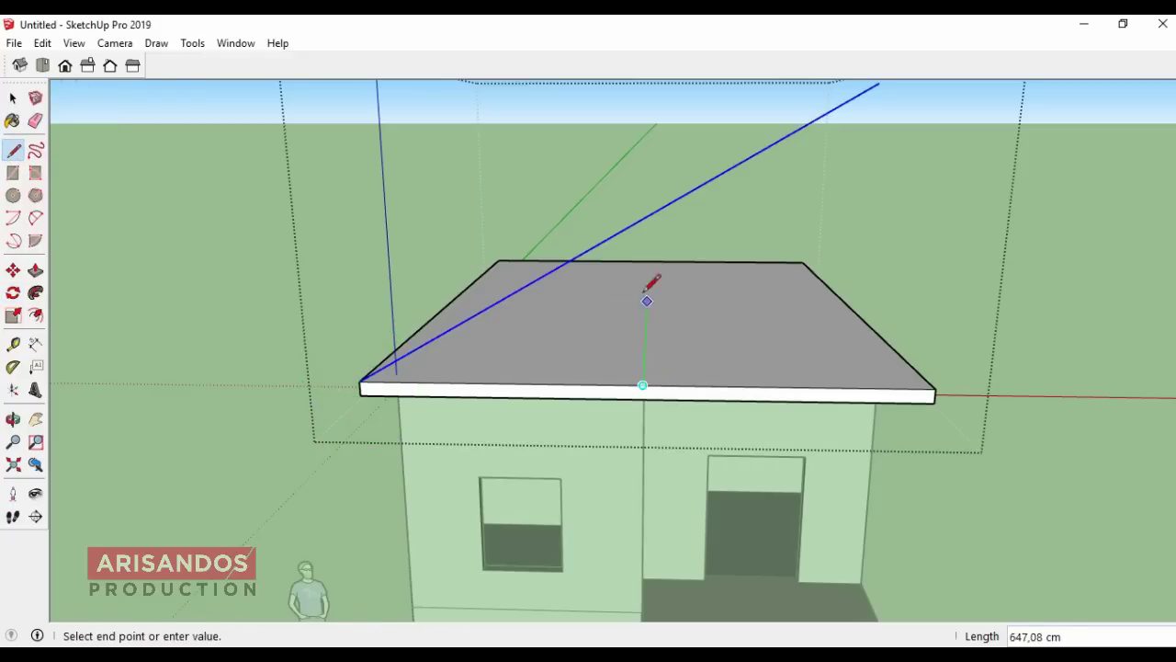
{"action": "left_click", "coordinate": [644, 218]}
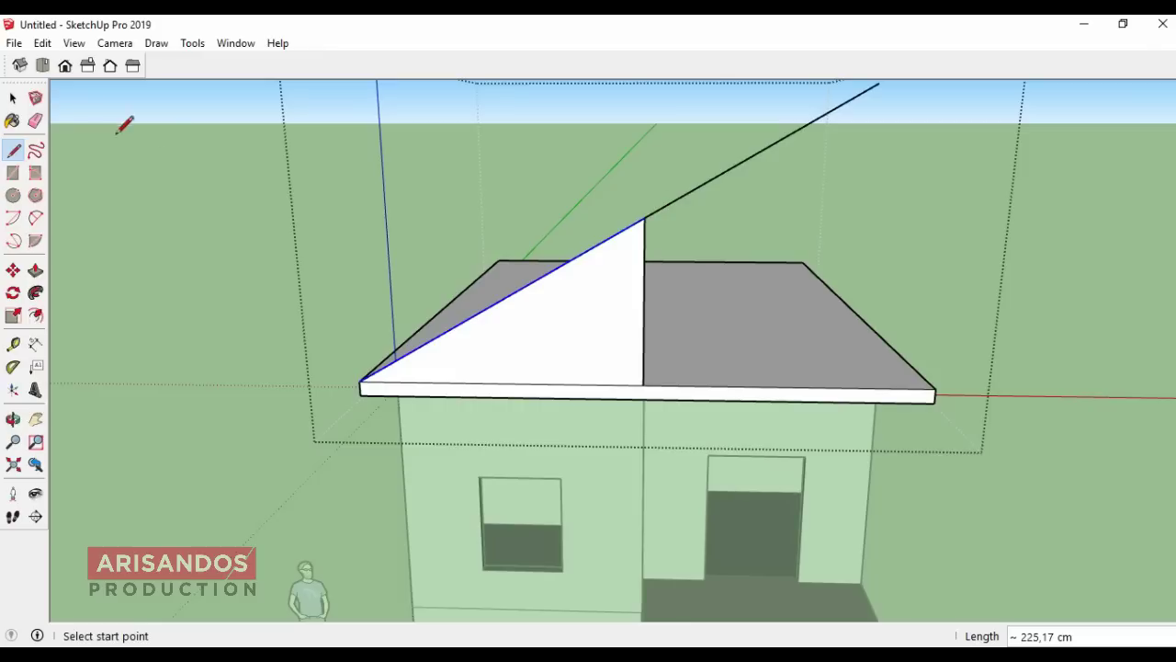
{"action": "left_click", "coordinate": [35, 120]}
{"action": "left_click", "coordinate": [753, 154]}
{"action": "scroll", "coordinate": [630, 187], "scroll_direction": "down", "scroll_amount": 3}
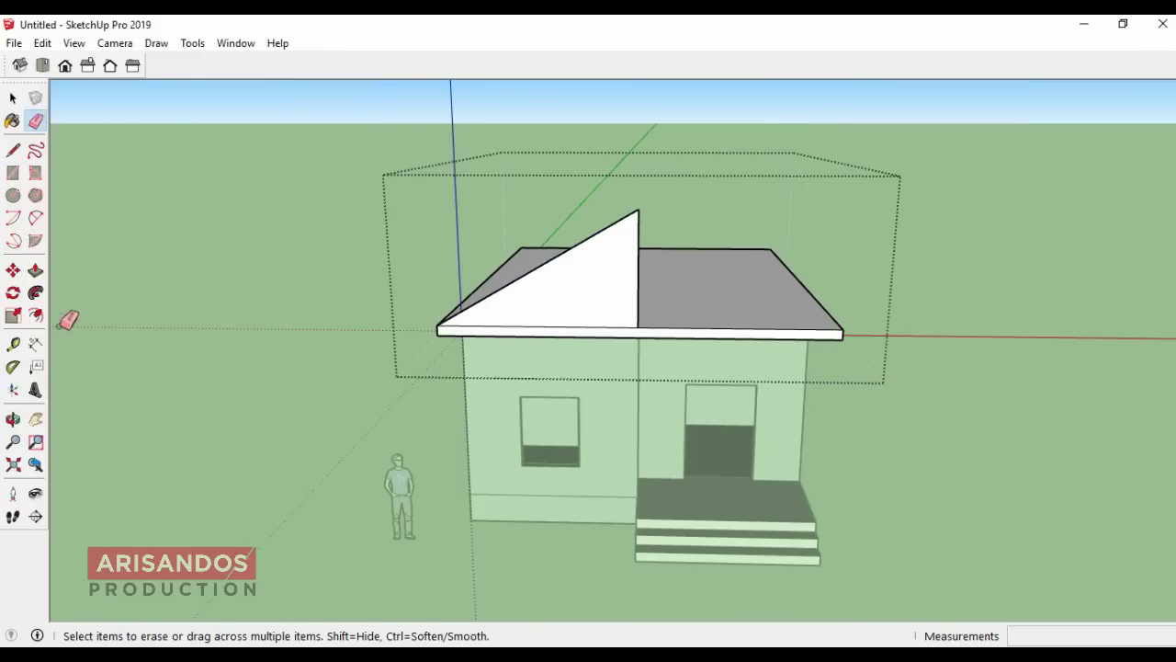
{"action": "left_click", "coordinate": [13, 419]}
{"action": "mouse_move", "coordinate": [656, 349]}
{"action": "left_mouse_down"}
{"action": "mouse_move", "coordinate": [610, 229]}
{"action": "mouse_move", "coordinate": [597, 295]}
{"action": "left_mouse_up"}
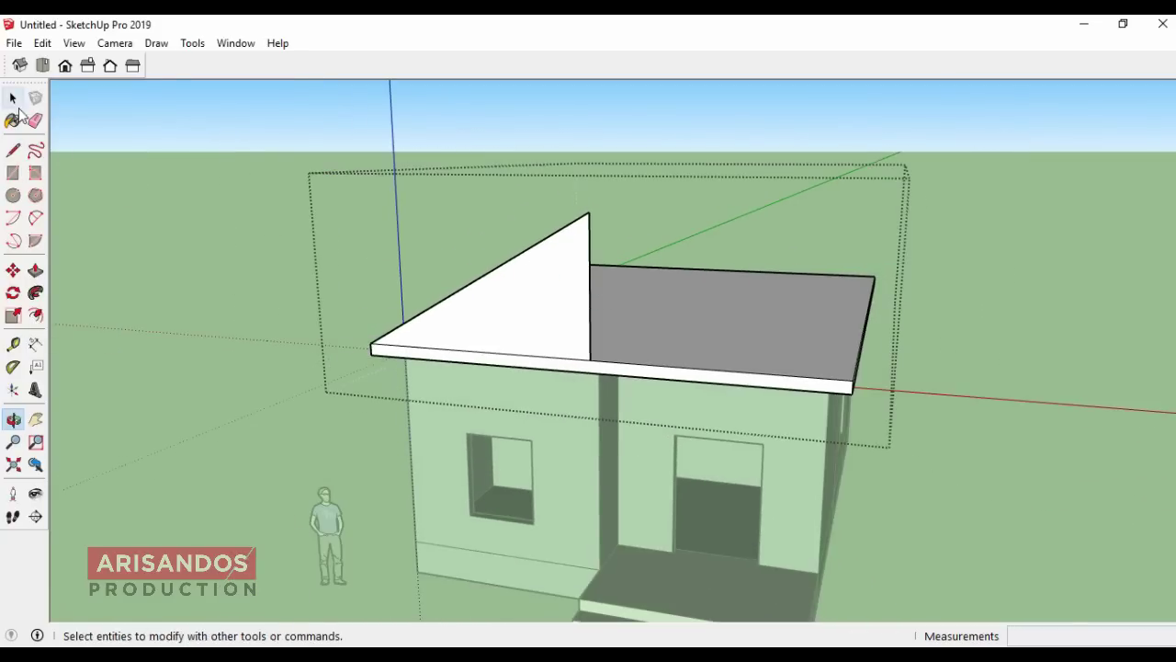
Step: Inside the roof group, Follow Me the triangle along the top face to form the hips
{"action": "left_click", "coordinate": [13, 97]}
{"action": "left_click", "coordinate": [220, 205]}
{"action": "left_click", "coordinate": [681, 327]}
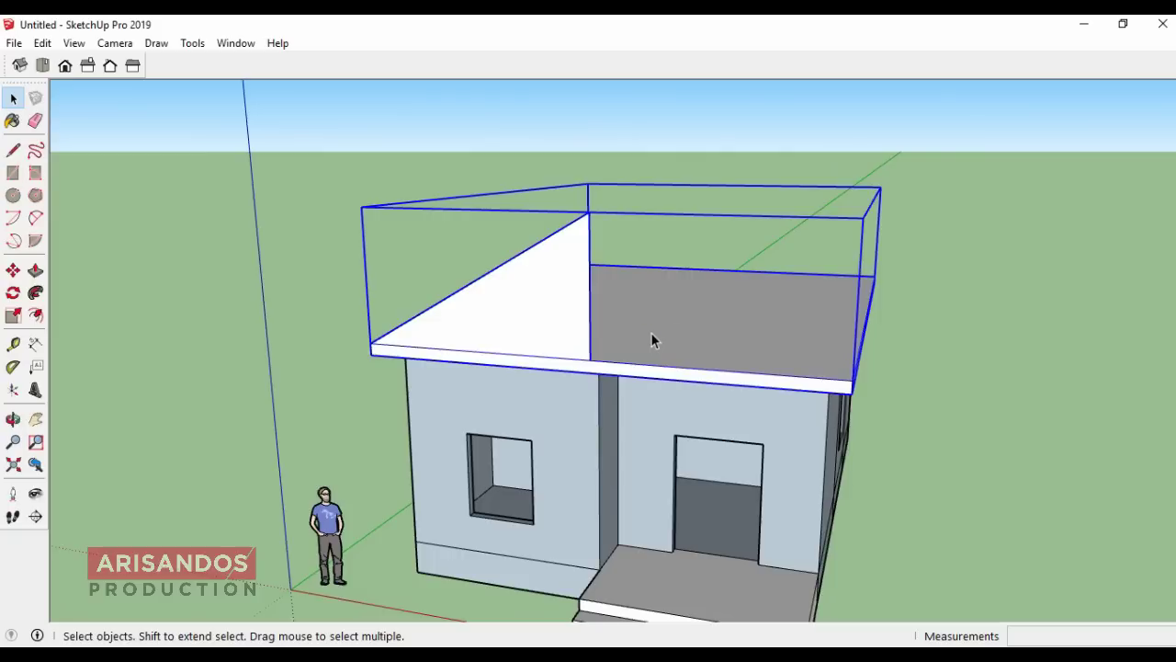
{"action": "double_click", "coordinate": [654, 332]}
{"action": "left_click", "coordinate": [671, 335]}
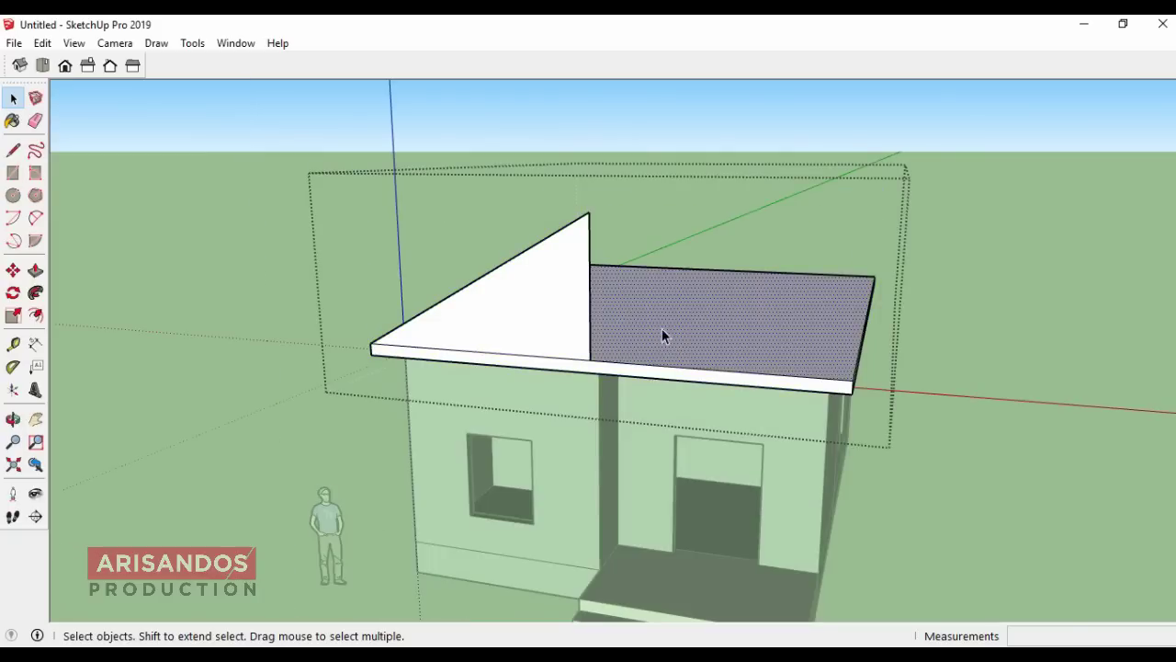
{"action": "left_click", "coordinate": [35, 294]}
{"action": "left_click", "coordinate": [501, 319]}
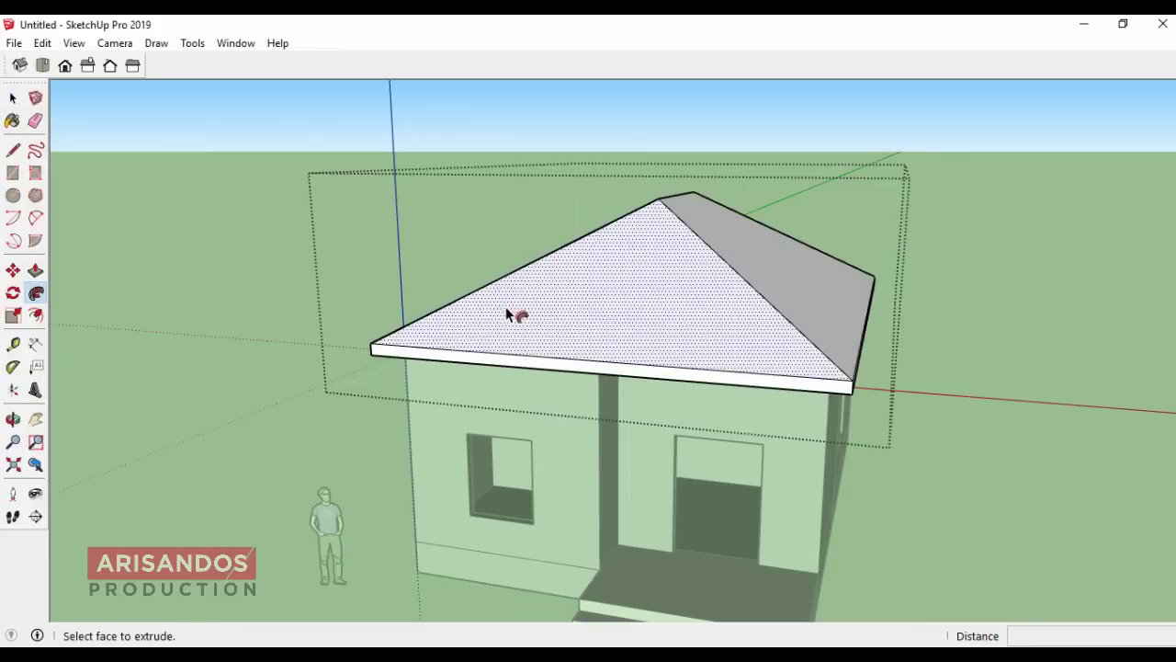
Step: Orbit around the house to inspect the new hipped roof from above and the front
{"action": "left_click", "coordinate": [13, 419]}
{"action": "mouse_move", "coordinate": [302, 433]}
{"action": "left_mouse_down"}
{"action": "mouse_move", "coordinate": [741, 322]}
{"action": "mouse_move", "coordinate": [1011, 478]}
{"action": "mouse_move", "coordinate": [606, 504]}
{"action": "mouse_move", "coordinate": [451, 399]}
{"action": "mouse_move", "coordinate": [465, 451]}
{"action": "mouse_move", "coordinate": [488, 389]}
{"action": "mouse_move", "coordinate": [623, 365]}
{"action": "mouse_move", "coordinate": [604, 394]}
{"action": "mouse_move", "coordinate": [788, 257]}
{"action": "mouse_move", "coordinate": [656, 224]}
{"action": "mouse_move", "coordinate": [520, 344]}
{"action": "left_mouse_up"}
{"action": "mouse_move", "coordinate": [528, 288]}
{"action": "left_mouse_down"}
{"action": "mouse_move", "coordinate": [557, 368]}
{"action": "mouse_move", "coordinate": [619, 255]}
{"action": "mouse_move", "coordinate": [793, 338]}
{"action": "mouse_move", "coordinate": [766, 252]}
{"action": "mouse_move", "coordinate": [536, 321]}
{"action": "mouse_move", "coordinate": [701, 249]}
{"action": "mouse_move", "coordinate": [479, 237]}
{"action": "left_mouse_up"}
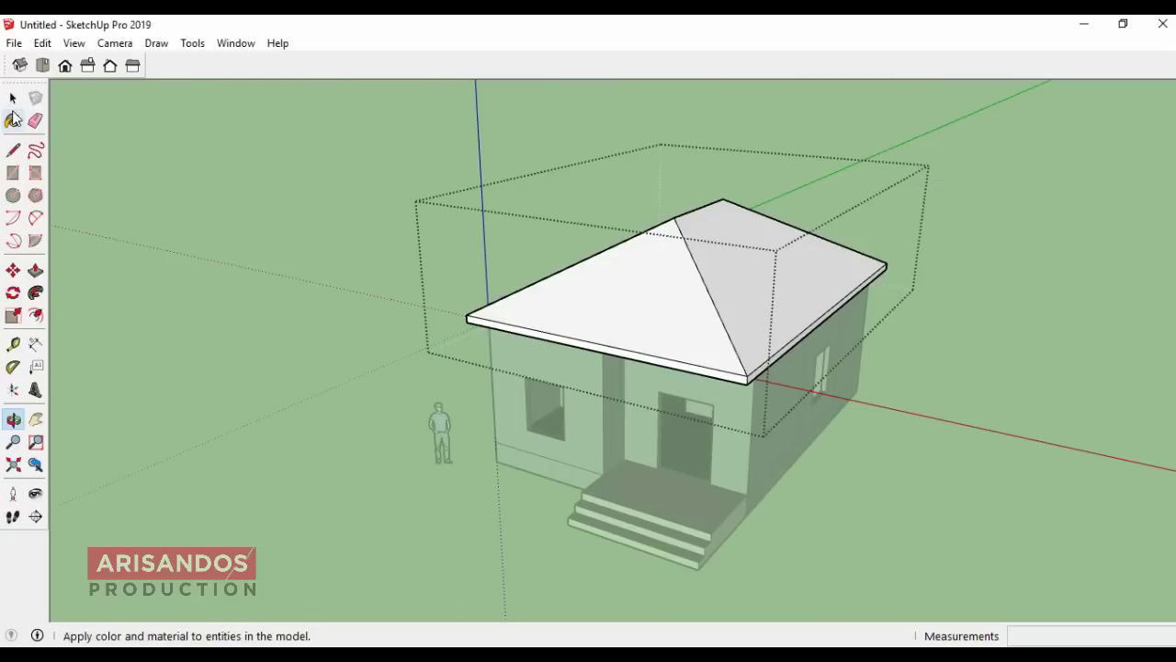
{"action": "left_click", "coordinate": [12, 97]}
{"action": "scroll", "coordinate": [476, 352], "scroll_direction": "up", "scroll_amount": 3}
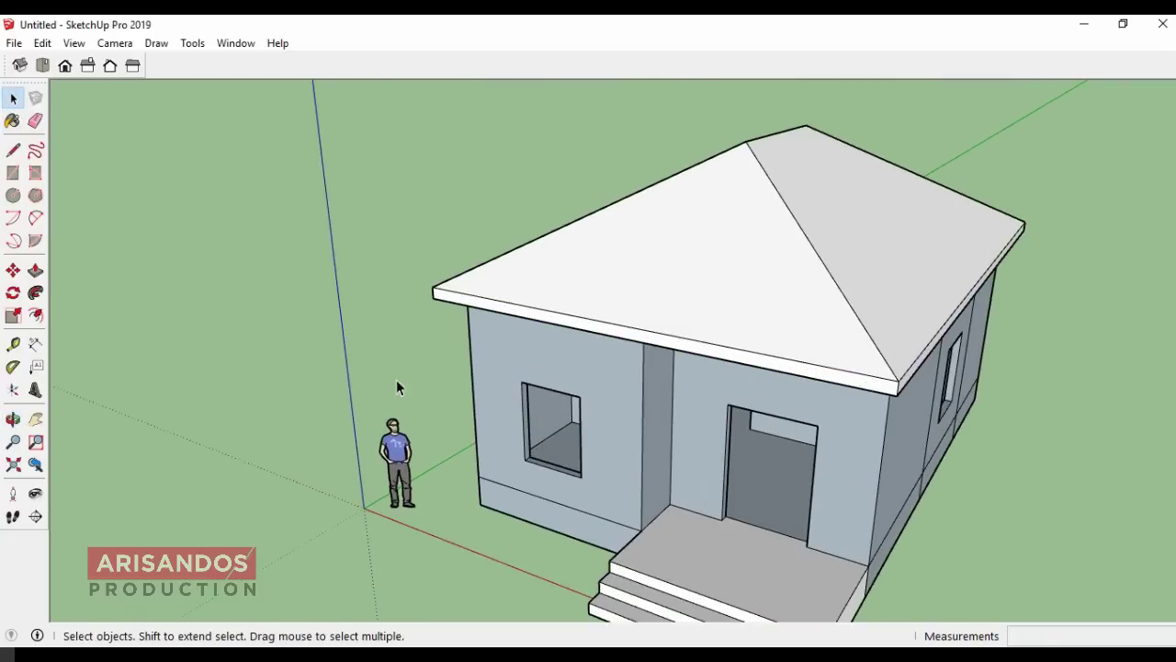
{"action": "left_click", "coordinate": [13, 419]}
{"action": "mouse_move", "coordinate": [453, 453]}
{"action": "left_mouse_down"}
{"action": "mouse_move", "coordinate": [435, 297]}
{"action": "mouse_move", "coordinate": [704, 413]}
{"action": "left_mouse_up"}
{"action": "scroll", "coordinate": [700, 404], "scroll_direction": "up", "scroll_amount": 2}
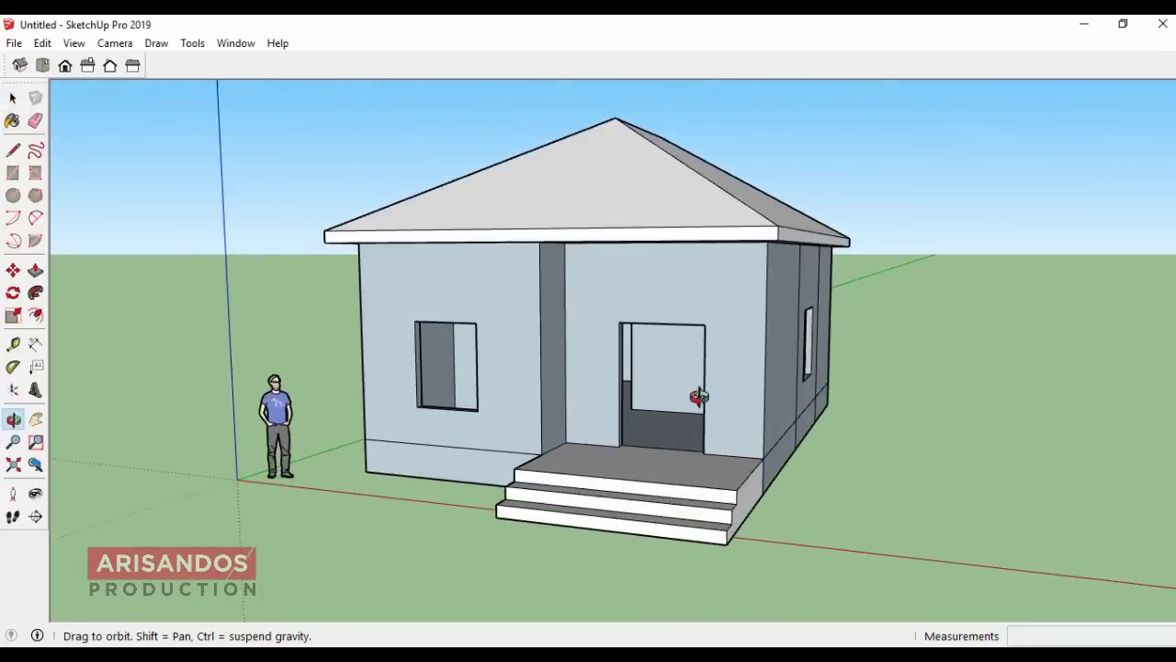
{"action": "left_click", "coordinate": [235, 43]}
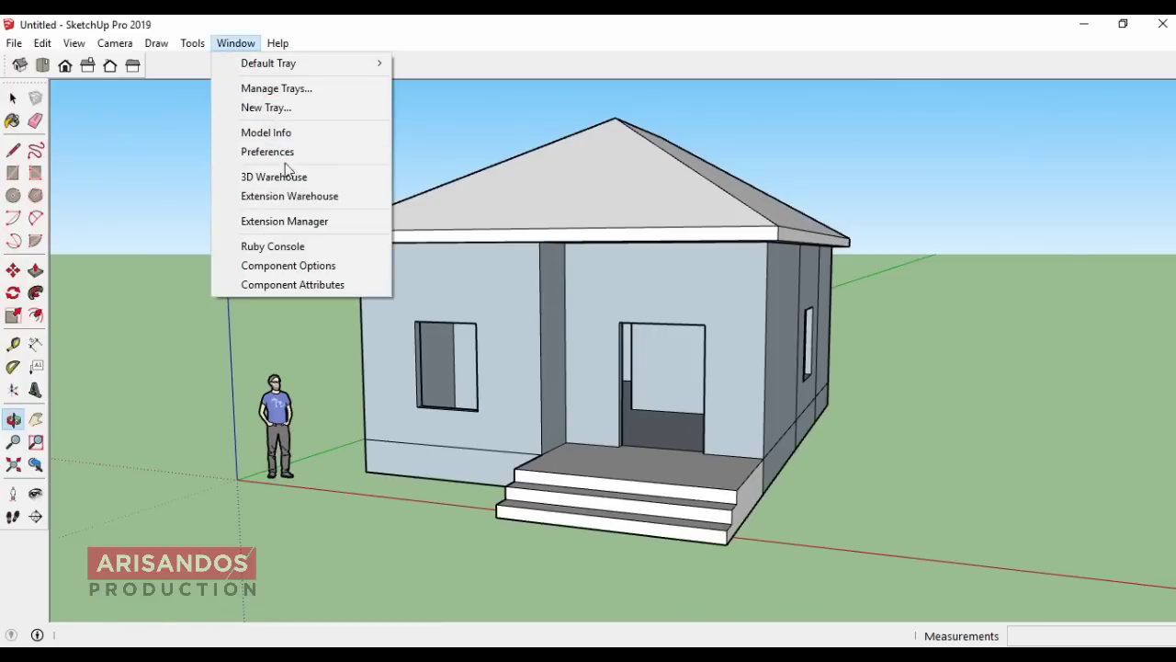
{"action": "mouse_move", "coordinate": [268, 63]}
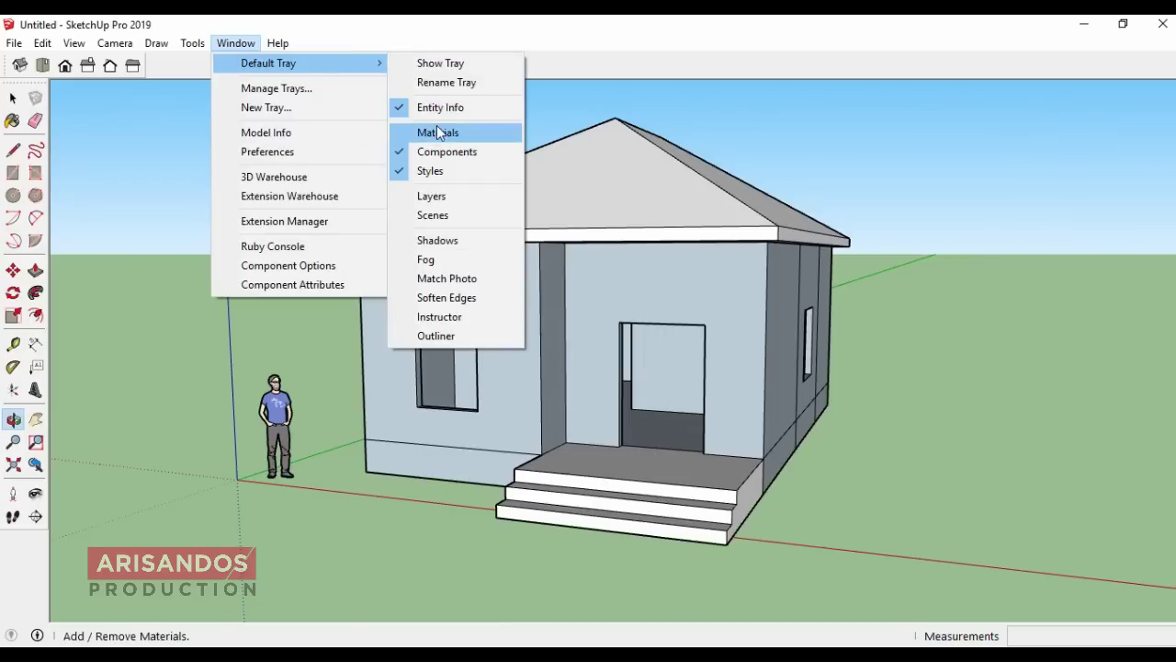
Step: Show the Default Tray and browse the Components collections to 'Pintu dan Jendela'
{"action": "left_click", "coordinate": [436, 64]}
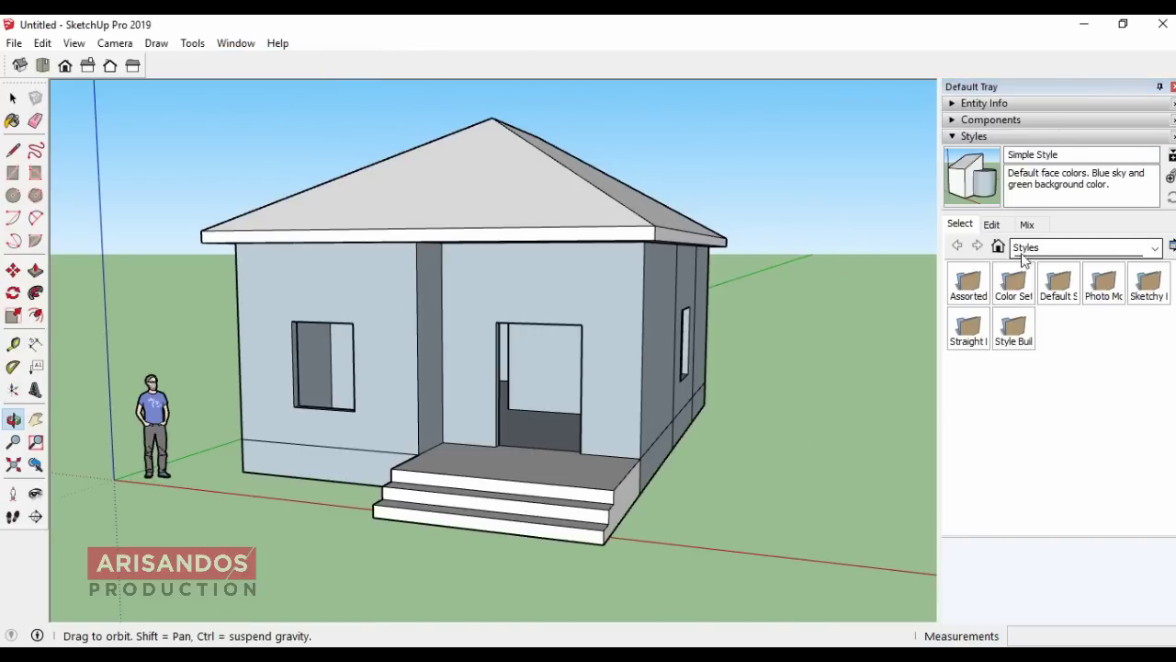
{"action": "left_click", "coordinate": [951, 119]}
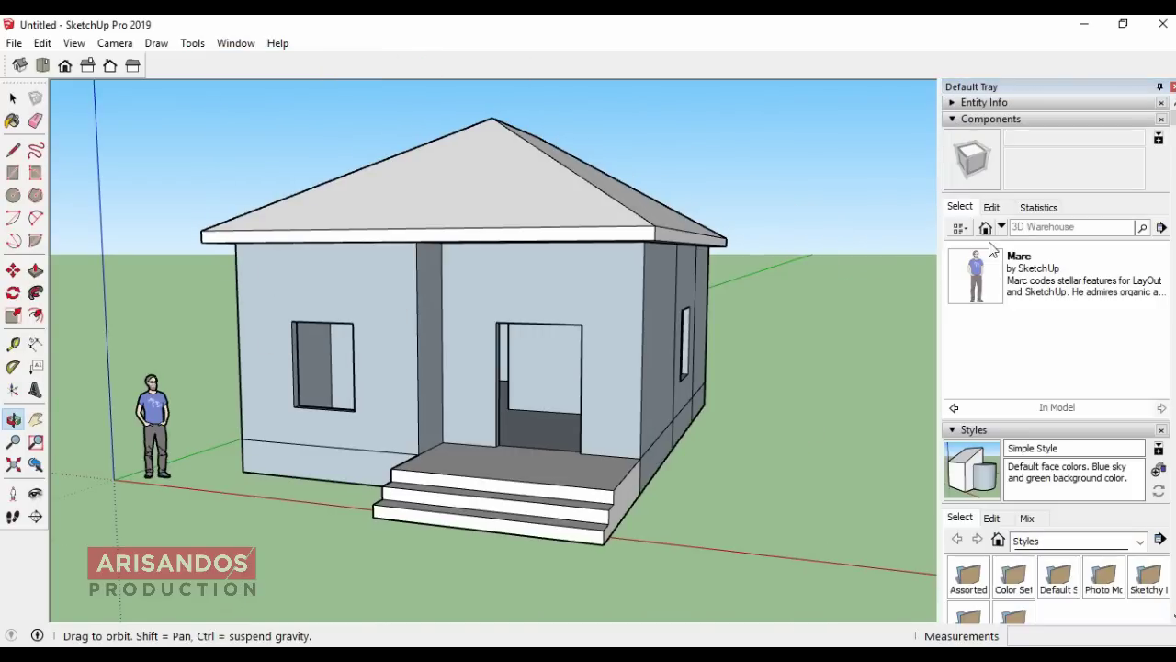
{"action": "left_click", "coordinate": [999, 229]}
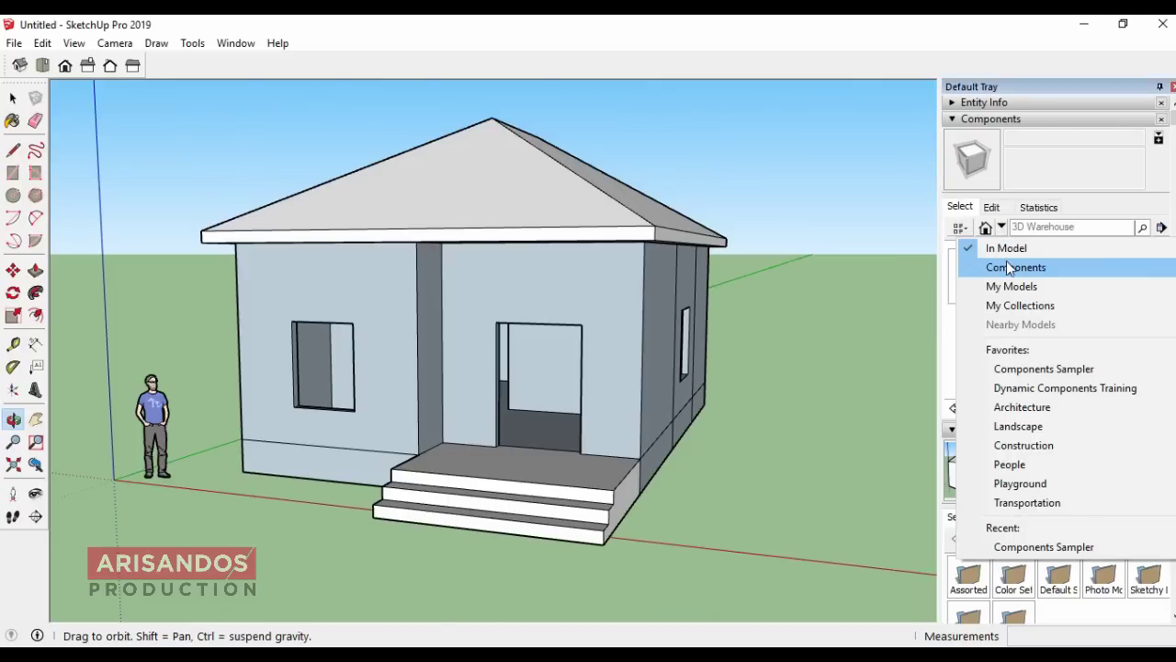
{"action": "left_click", "coordinate": [1006, 262]}
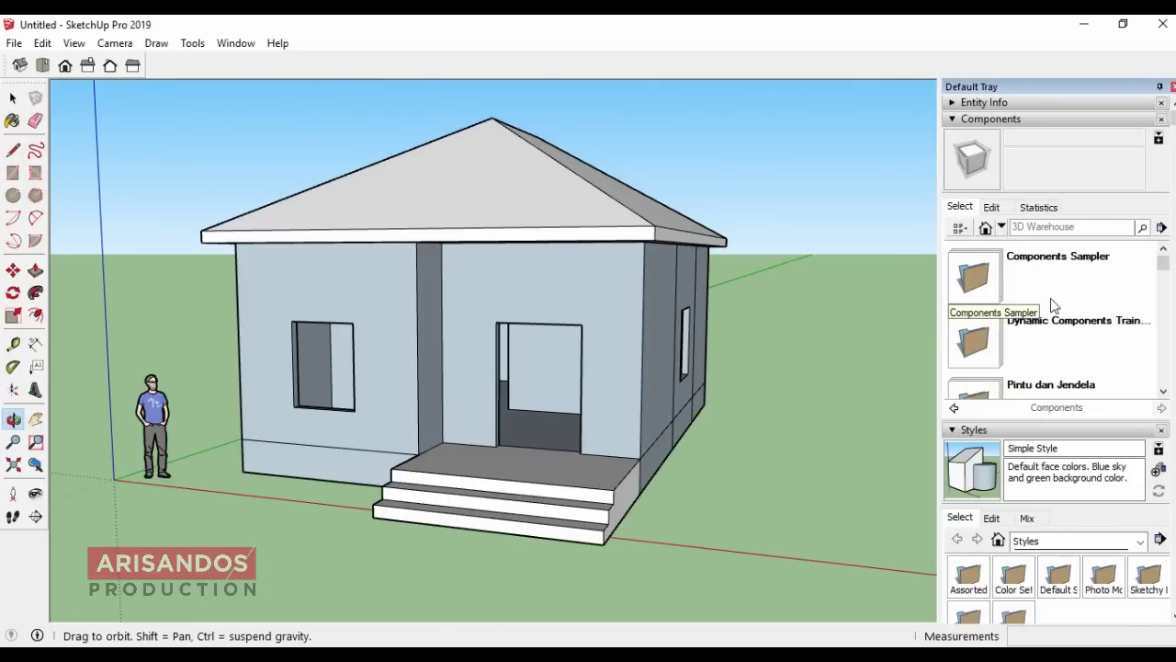
{"action": "scroll", "coordinate": [1045, 331], "scroll_direction": "down", "scroll_amount": 2}
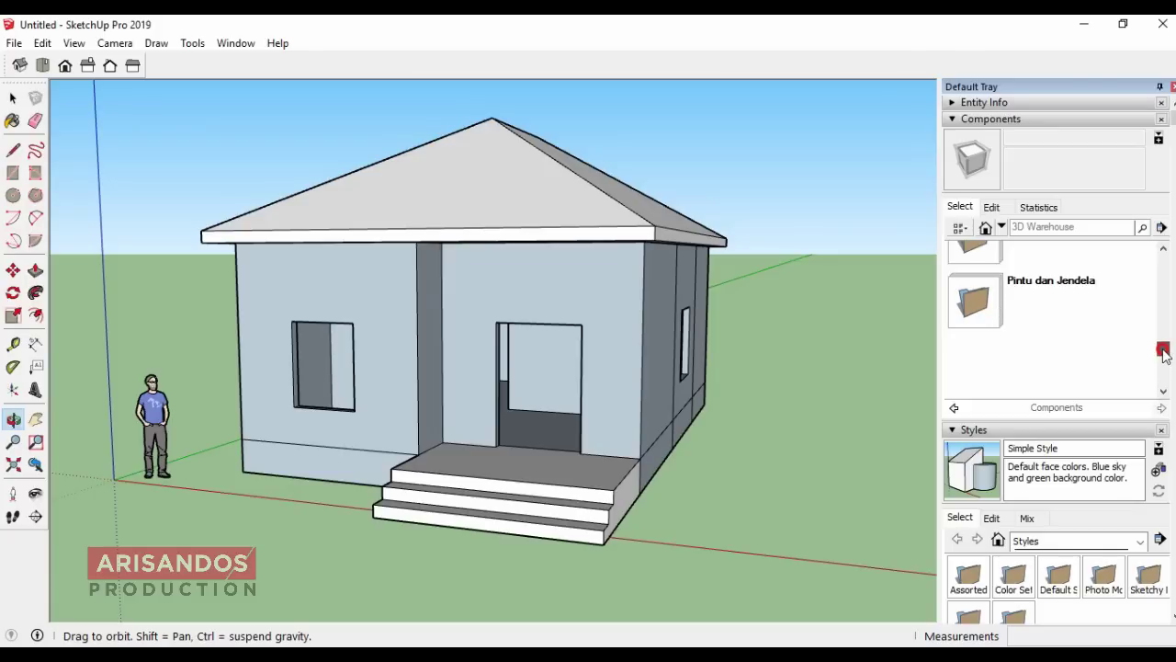
{"action": "left_click_drag", "start_coordinate": [1163, 354], "coordinate": [1163, 350]}
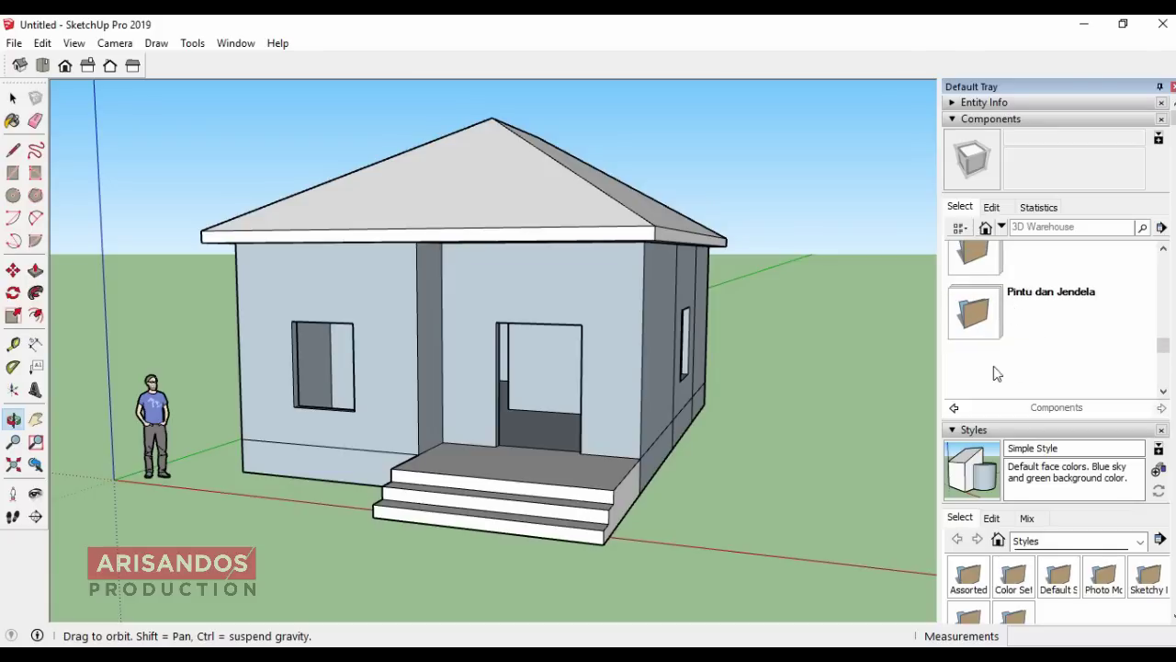
Step: Place the carved double wooden door in the front doorway and a two-pane window in the front wall
{"action": "left_click", "coordinate": [981, 314]}
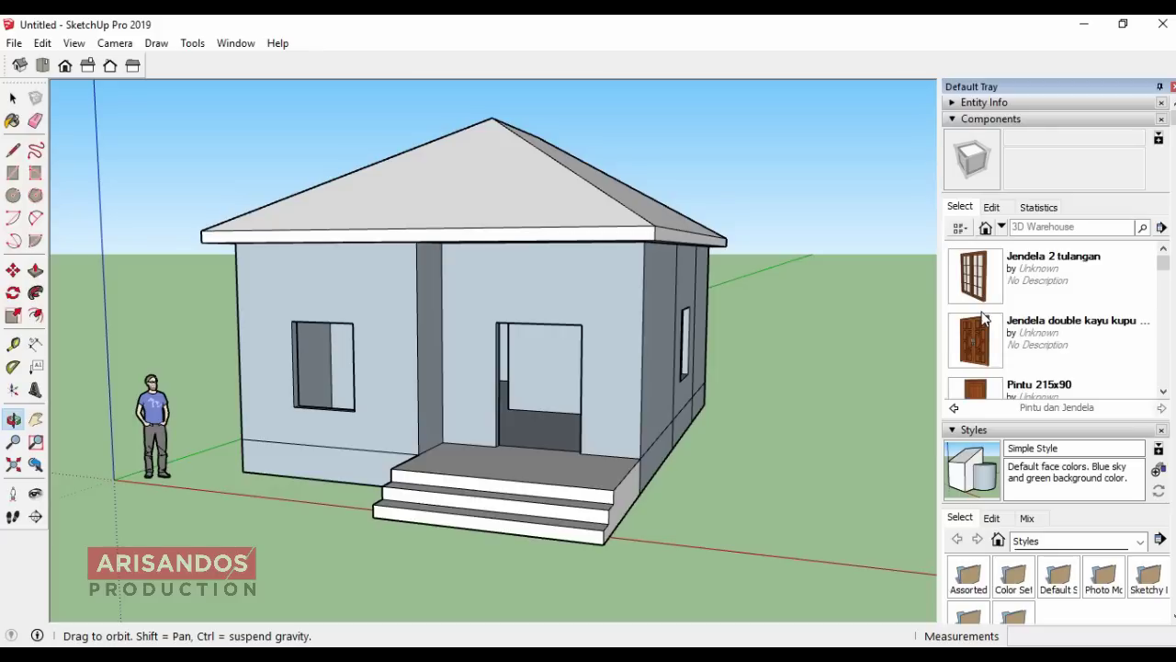
{"action": "left_click", "coordinate": [977, 363]}
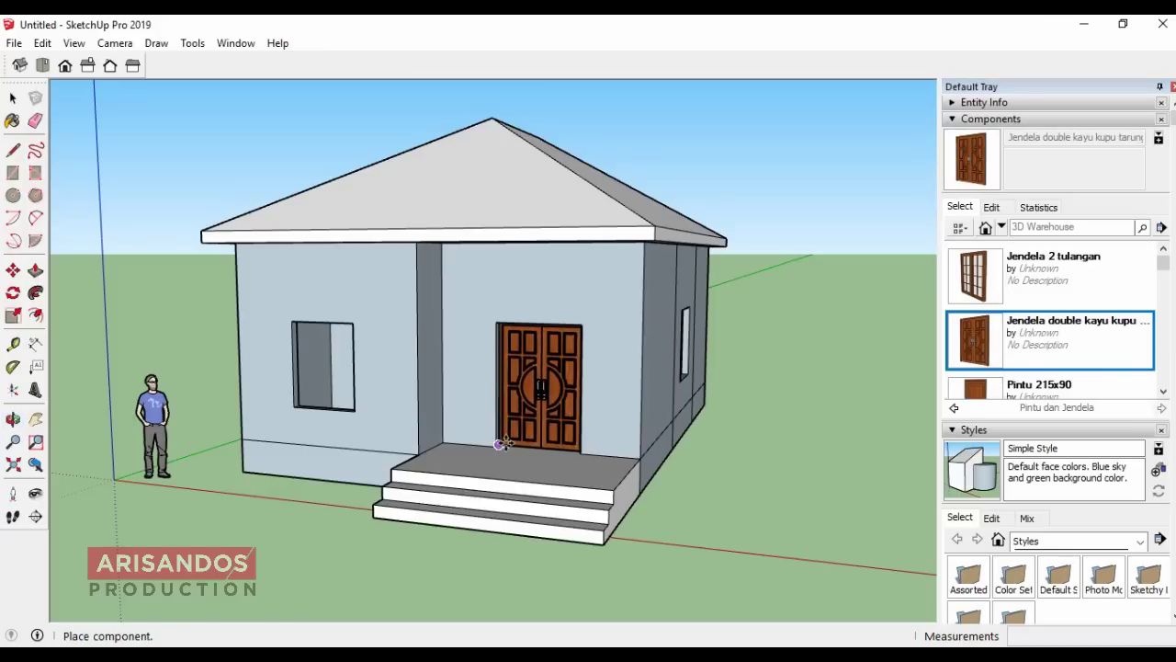
{"action": "left_click", "coordinate": [502, 444]}
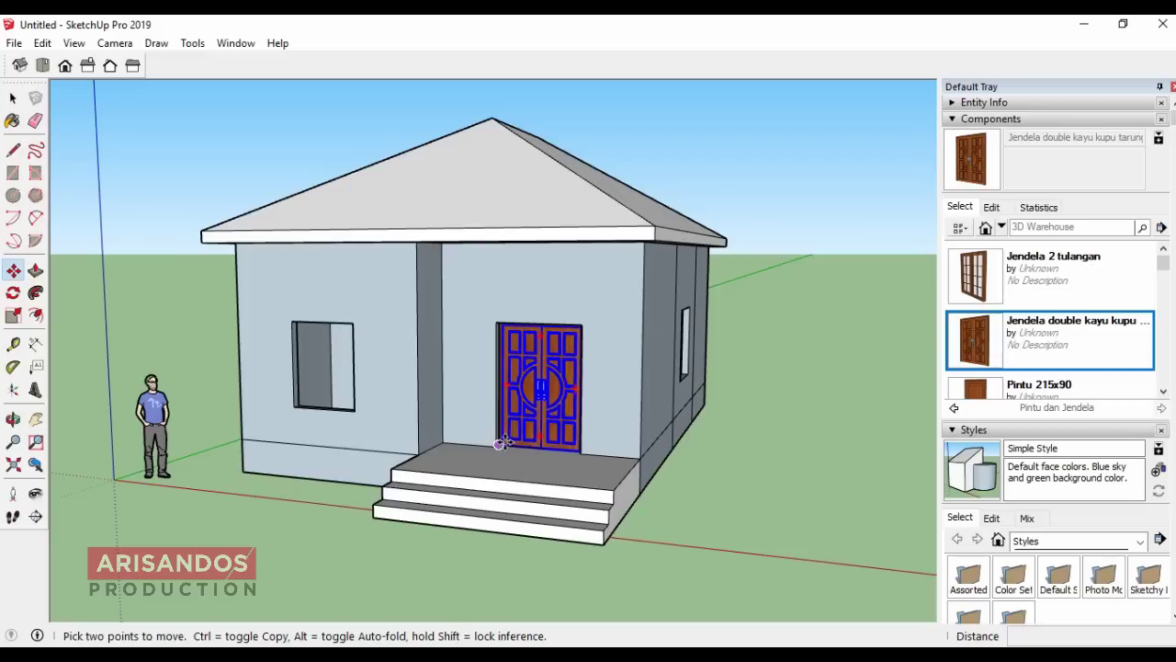
{"action": "left_click", "coordinate": [976, 277]}
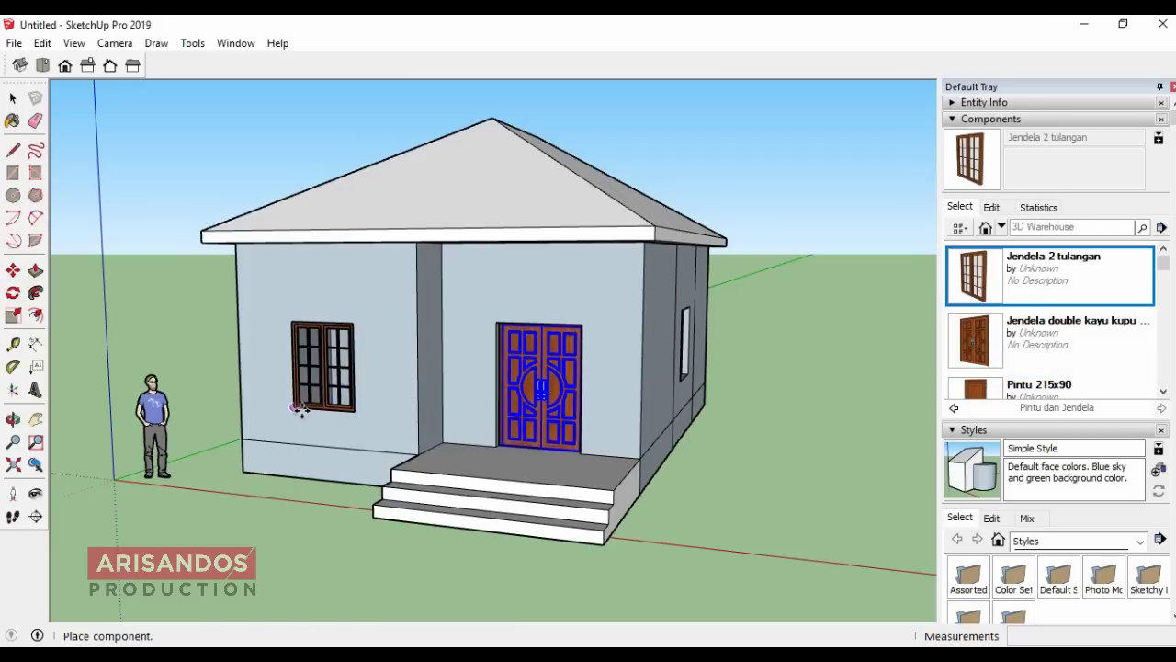
{"action": "left_click", "coordinate": [298, 410]}
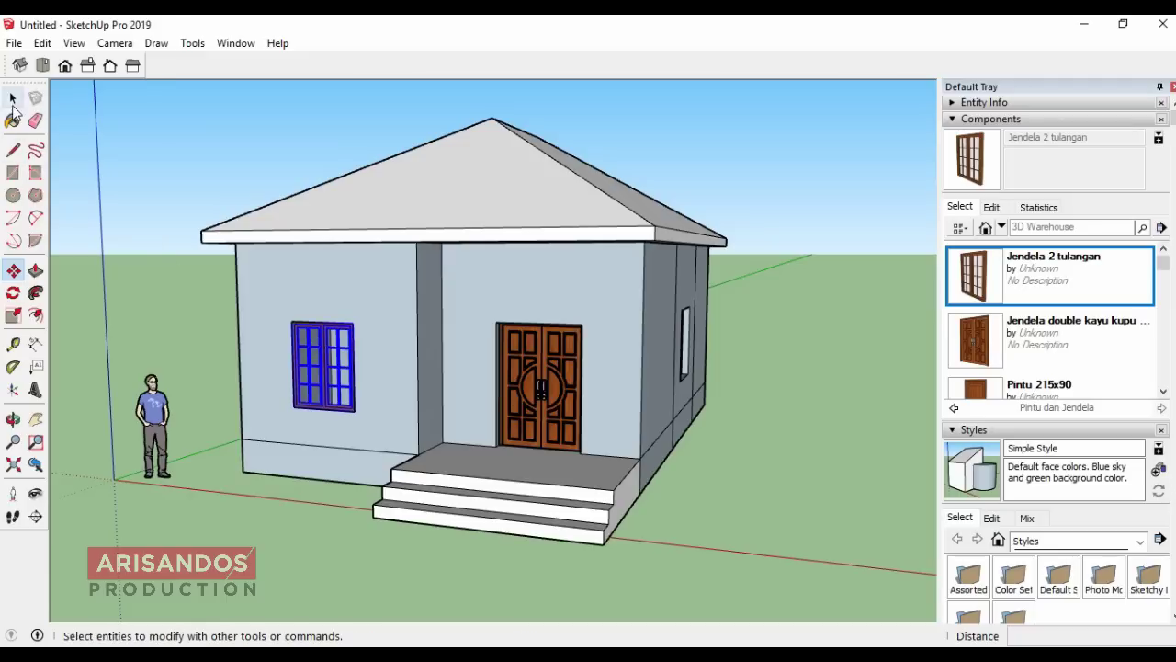
{"action": "left_click", "coordinate": [13, 98]}
{"action": "left_click", "coordinate": [188, 150]}
Step: Rotate the extra window 90° about the red axis
{"action": "scroll", "coordinate": [530, 365], "scroll_direction": "up", "scroll_amount": 2}
{"action": "scroll", "coordinate": [535, 417], "scroll_direction": "up", "scroll_amount": 2}
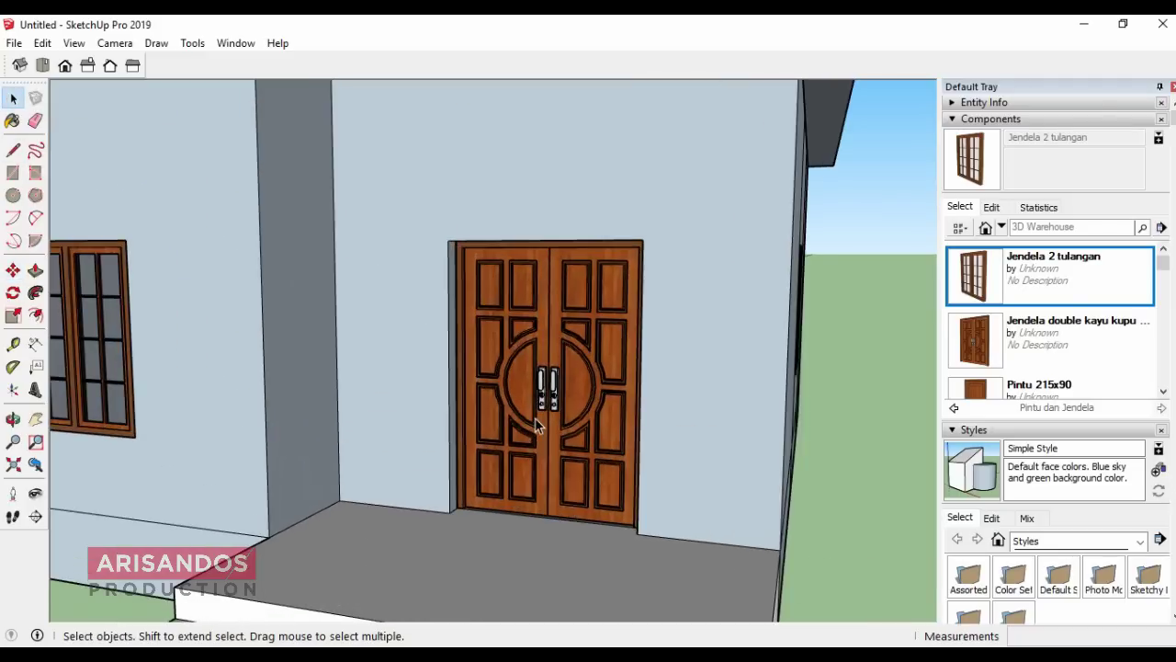
{"action": "scroll", "coordinate": [535, 417], "scroll_direction": "up", "scroll_amount": 1}
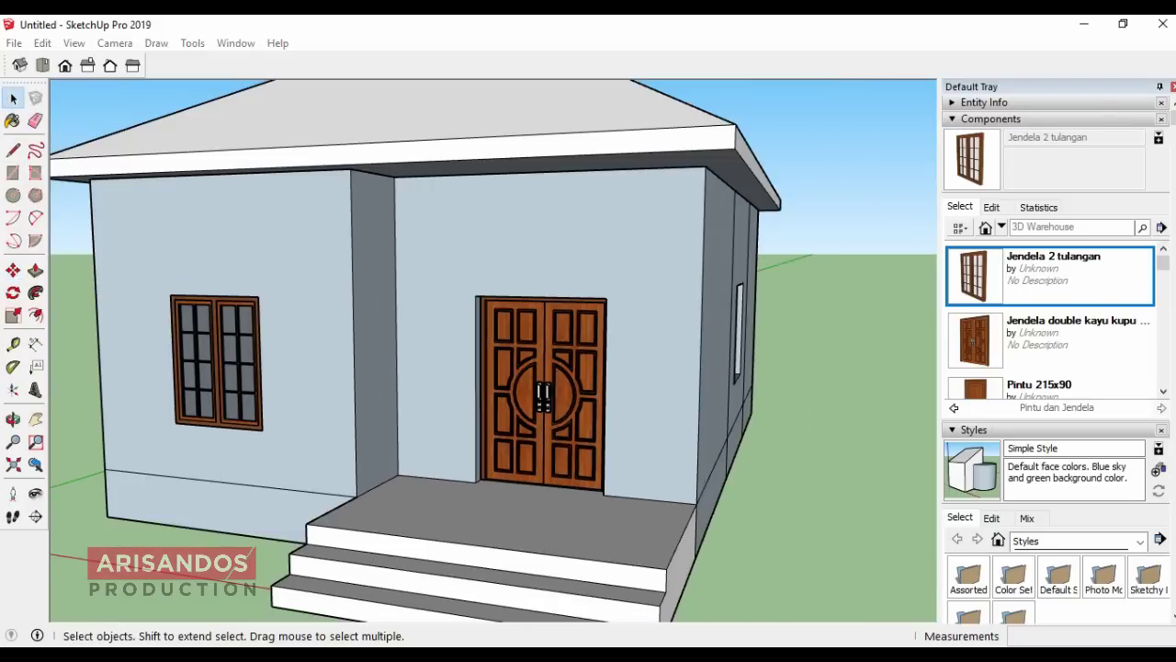
{"action": "scroll", "coordinate": [483, 450], "scroll_direction": "down", "scroll_amount": 3}
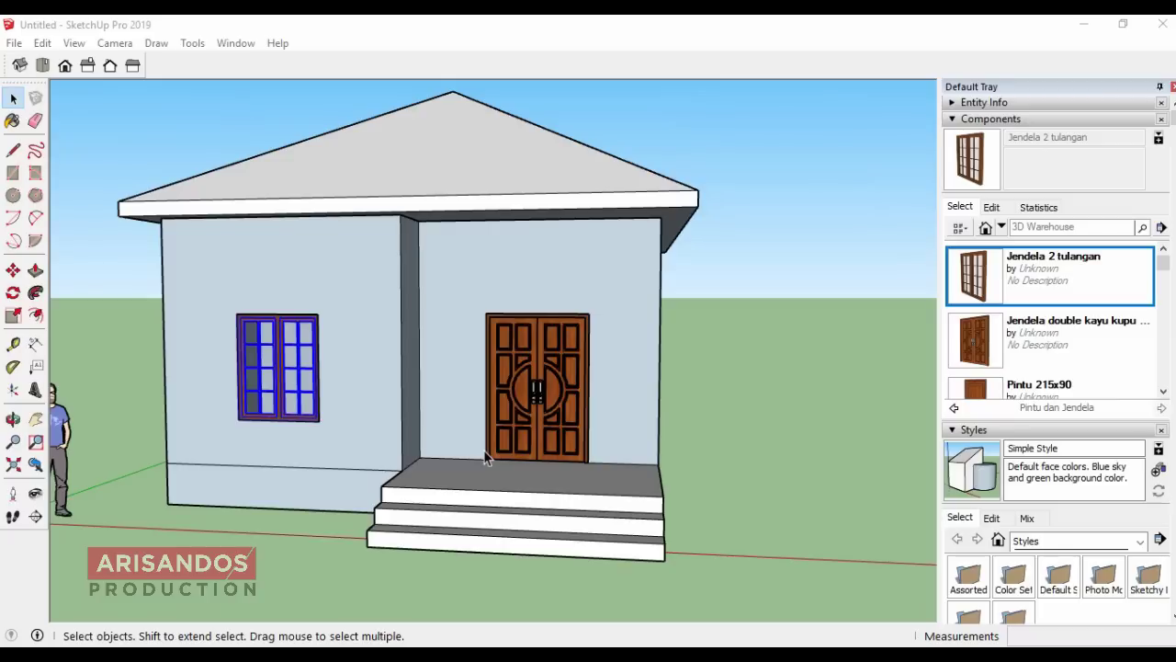
{"action": "left_click", "coordinate": [11, 421]}
{"action": "left_click_drag", "start_coordinate": [391, 357], "coordinate": [617, 360]}
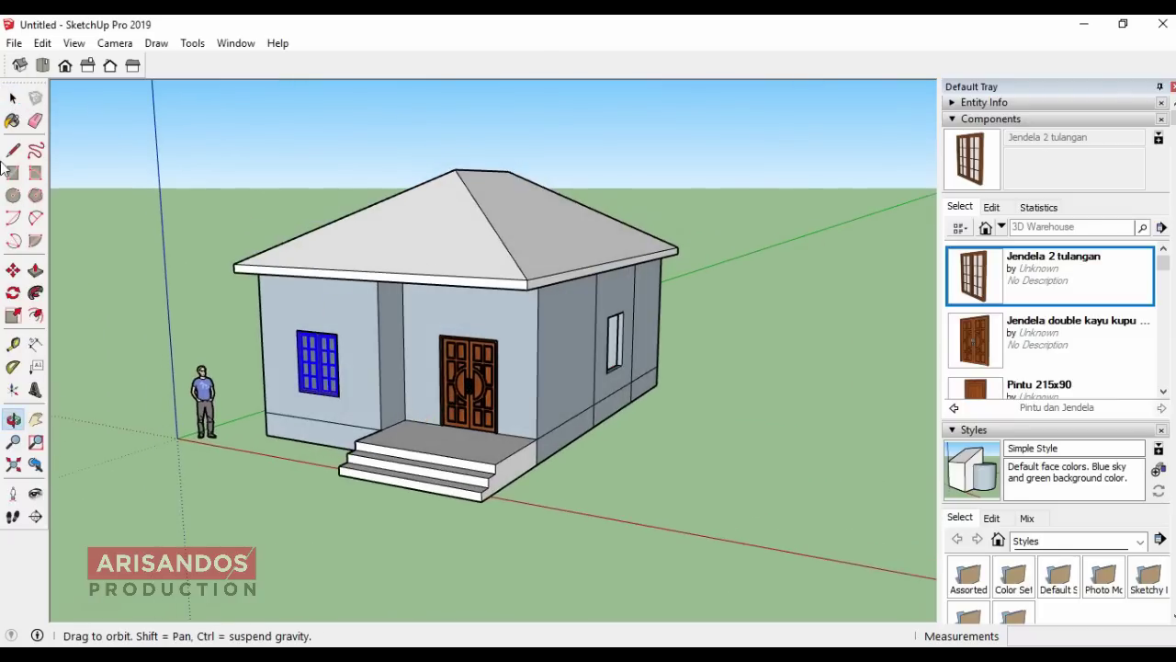
{"action": "left_click", "coordinate": [13, 98]}
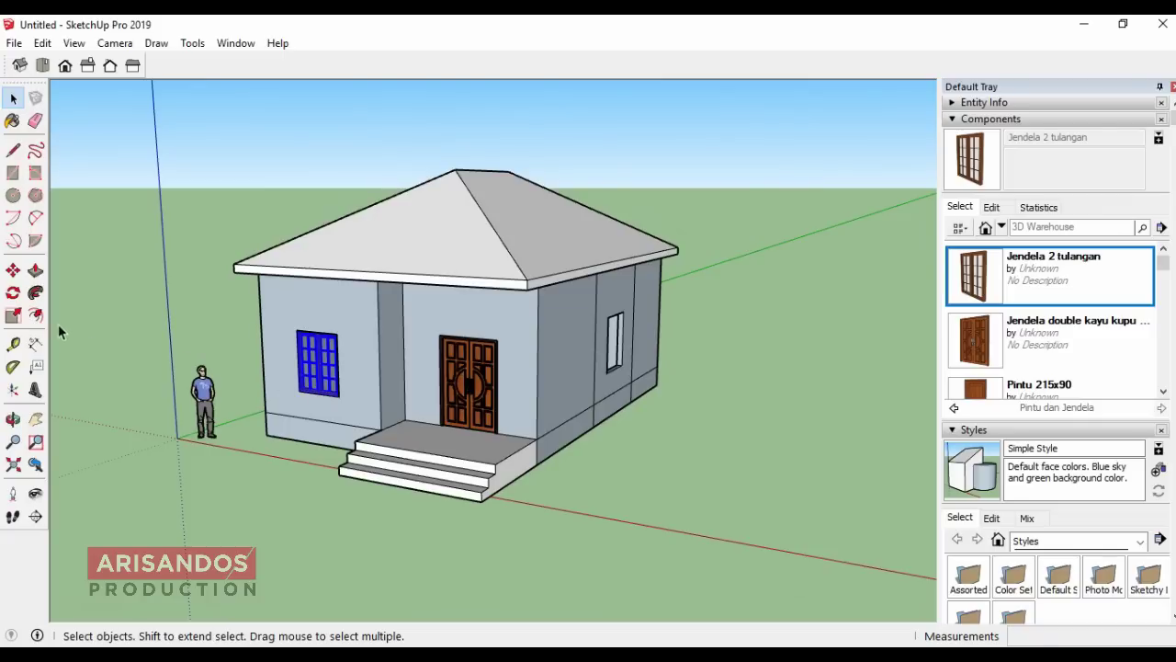
{"action": "left_click", "coordinate": [13, 293]}
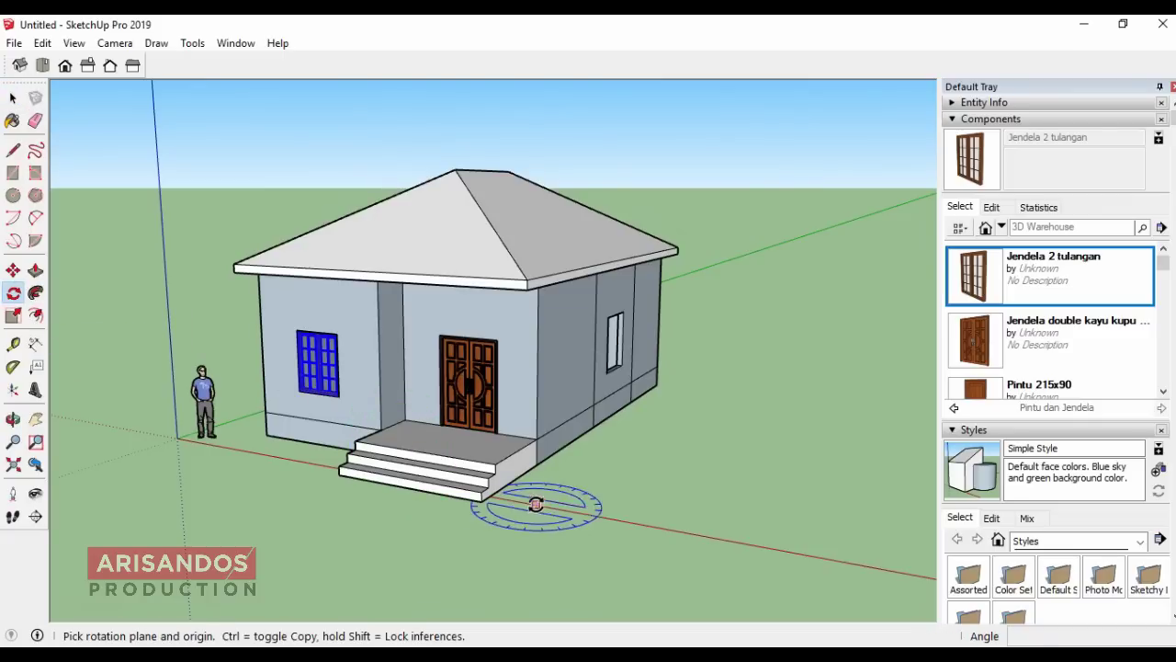
{"action": "left_click", "coordinate": [560, 485]}
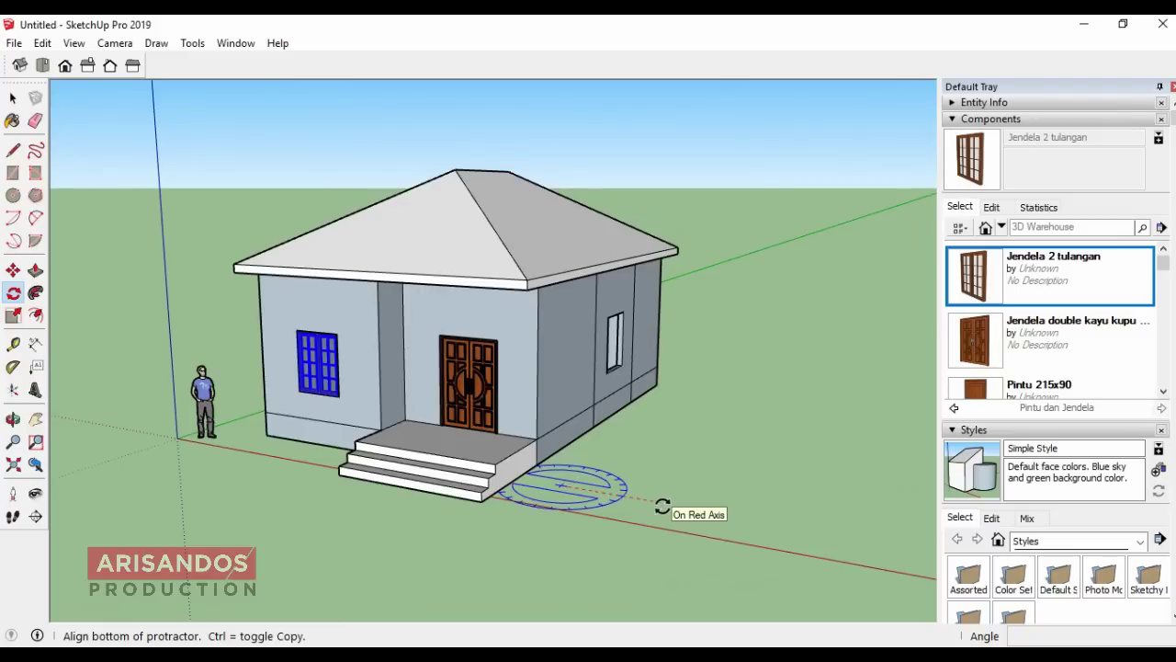
{"action": "left_click", "coordinate": [663, 508]}
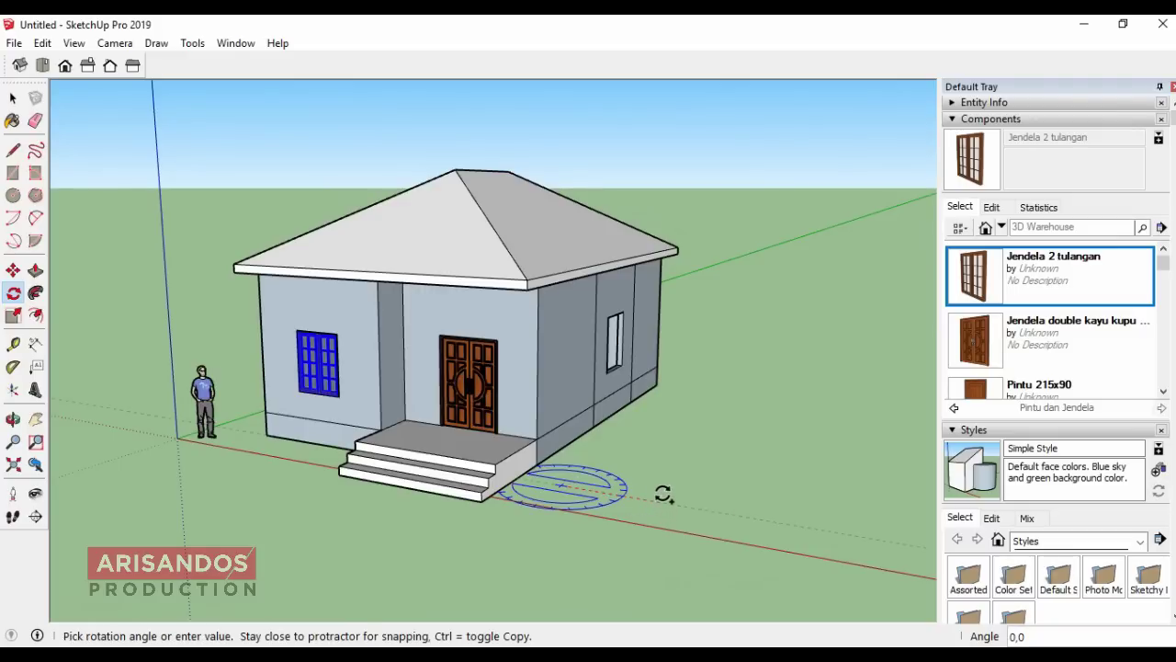
{"action": "left_click", "coordinate": [657, 419]}
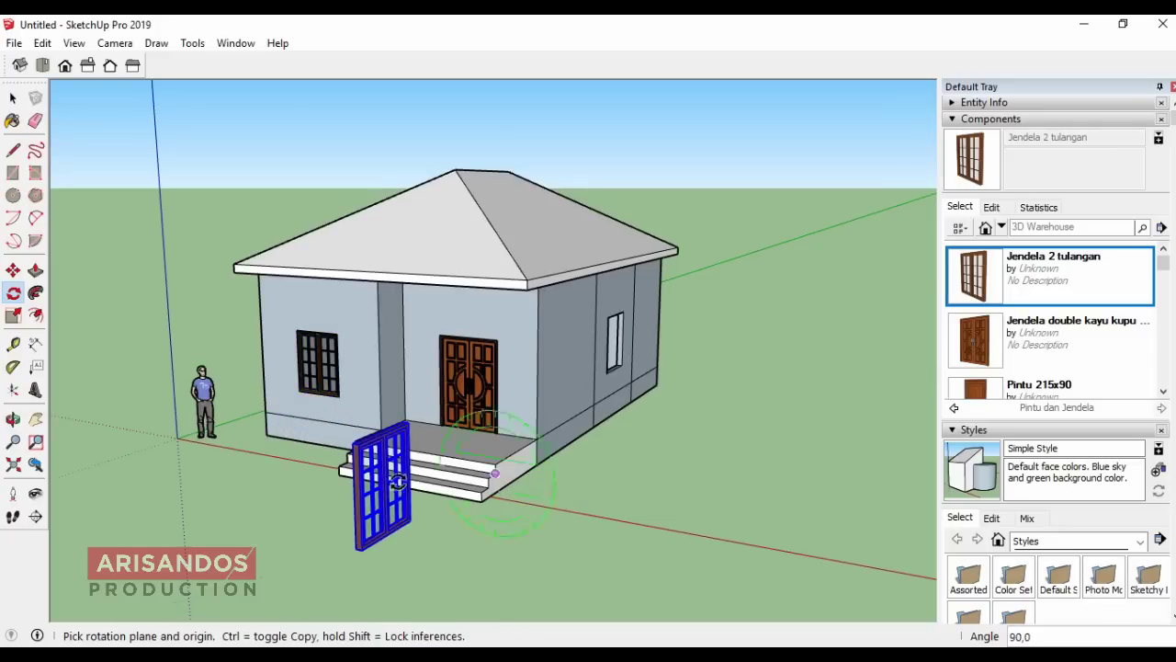
Step: Move the rotated window into the opening on the long side wall
{"action": "left_click", "coordinate": [12, 419]}
{"action": "left_click_drag", "start_coordinate": [460, 428], "coordinate": [280, 418]}
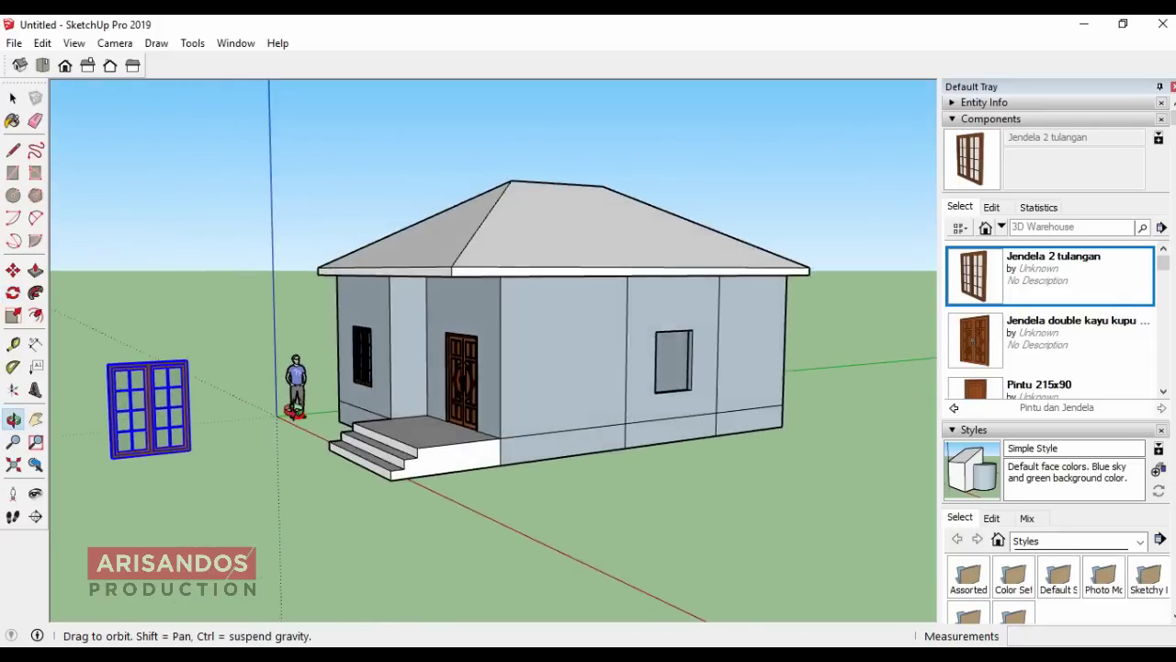
{"action": "left_click", "coordinate": [11, 271]}
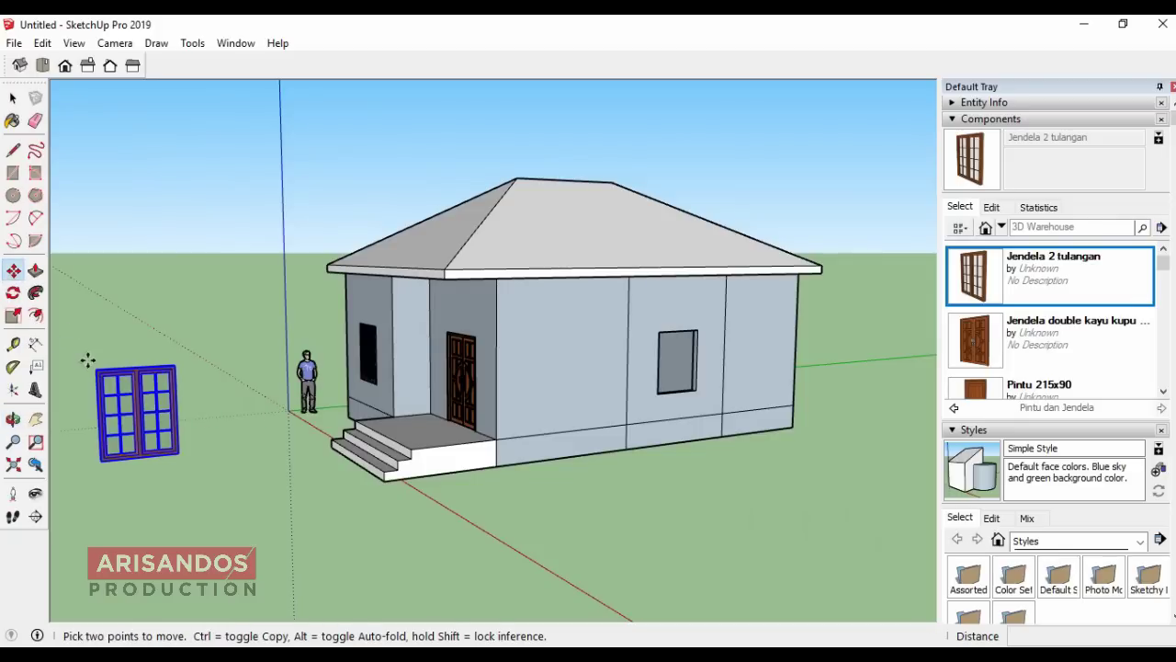
{"action": "scroll", "coordinate": [96, 370], "scroll_direction": "up", "scroll_amount": 2}
{"action": "scroll", "coordinate": [101, 372], "scroll_direction": "up", "scroll_amount": 2}
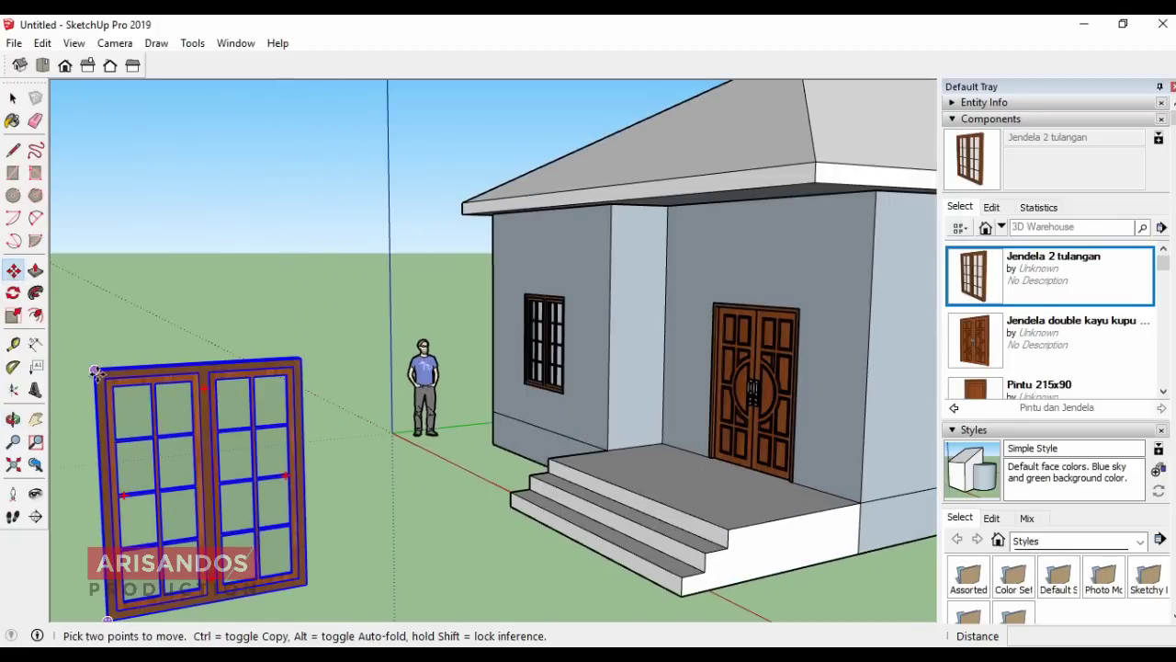
{"action": "left_click", "coordinate": [96, 370]}
{"action": "scroll", "coordinate": [96, 377], "scroll_direction": "down", "scroll_amount": 3}
{"action": "scroll", "coordinate": [95, 381], "scroll_direction": "down", "scroll_amount": 2}
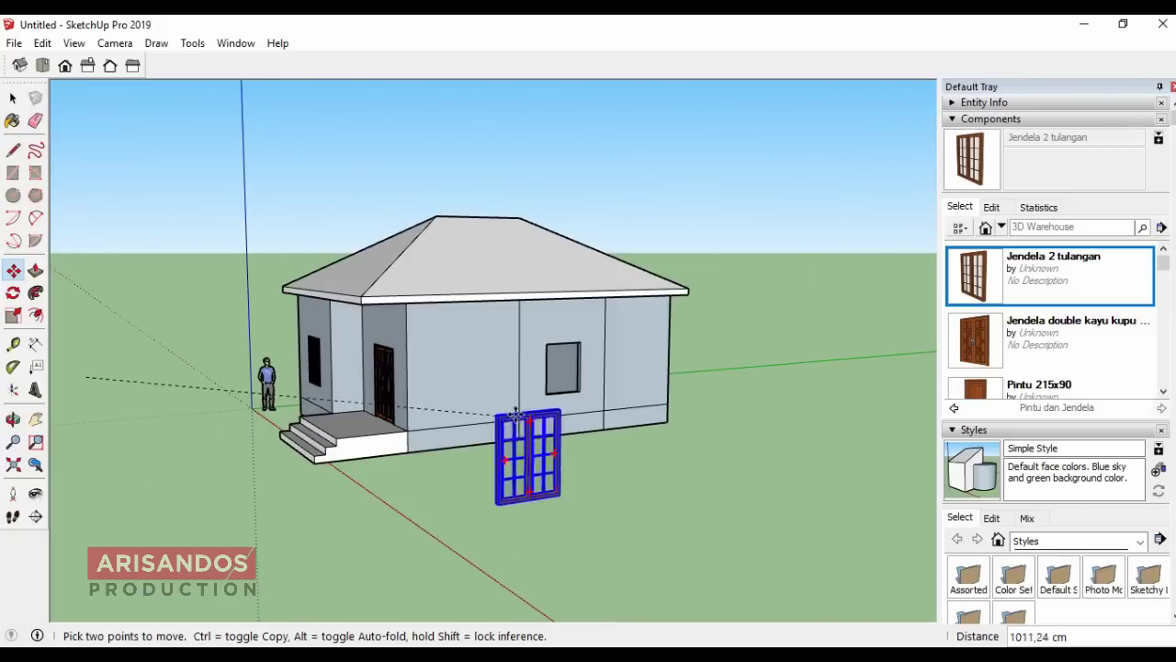
{"action": "scroll", "coordinate": [546, 330], "scroll_direction": "up", "scroll_amount": 2}
{"action": "scroll", "coordinate": [514, 326], "scroll_direction": "up", "scroll_amount": 1}
{"action": "scroll", "coordinate": [487, 317], "scroll_direction": "up", "scroll_amount": 1}
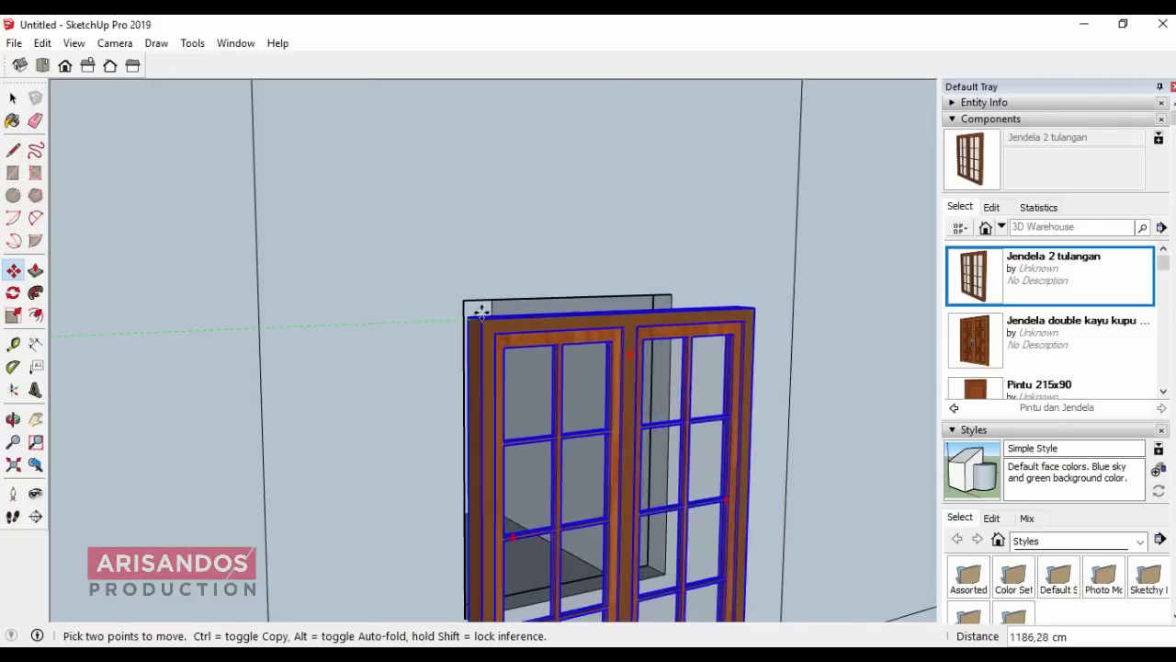
{"action": "left_click", "coordinate": [480, 310]}
{"action": "scroll", "coordinate": [580, 404], "scroll_direction": "down", "scroll_amount": 2}
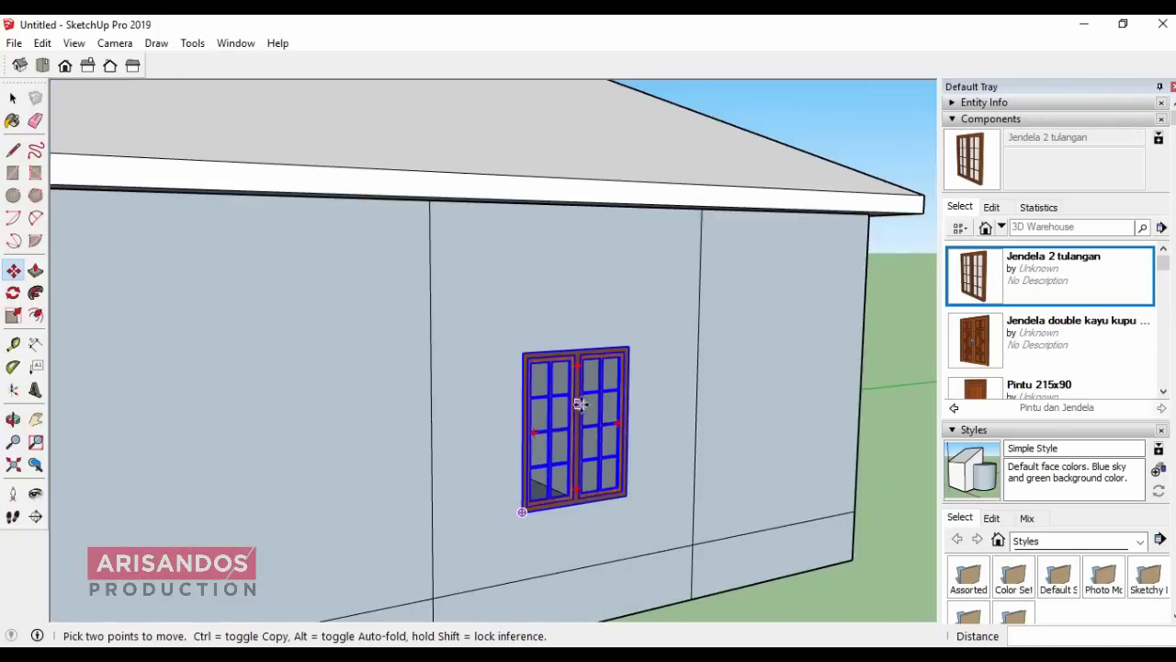
{"action": "scroll", "coordinate": [580, 404], "scroll_direction": "down", "scroll_amount": 2}
{"action": "scroll", "coordinate": [575, 409], "scroll_direction": "down", "scroll_amount": 2}
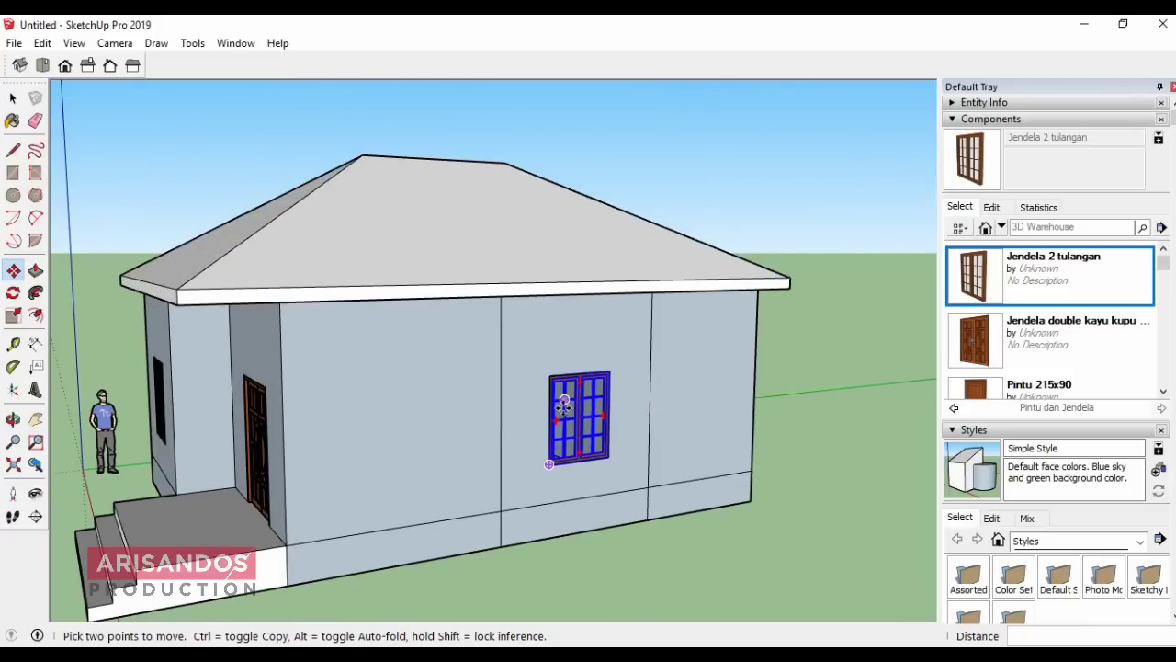
{"action": "scroll", "coordinate": [491, 407], "scroll_direction": "up", "scroll_amount": 1}
{"action": "scroll", "coordinate": [501, 406], "scroll_direction": "up", "scroll_amount": 1}
{"action": "scroll", "coordinate": [619, 381], "scroll_direction": "down", "scroll_amount": 1}
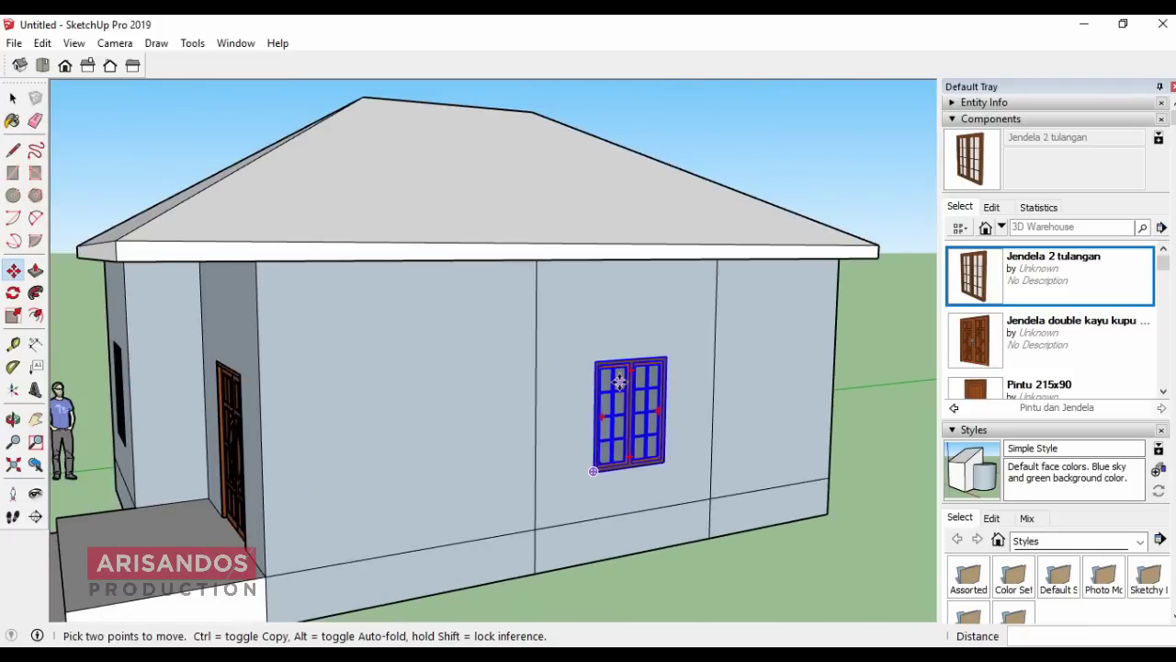
{"action": "scroll", "coordinate": [625, 366], "scroll_direction": "down", "scroll_amount": 1}
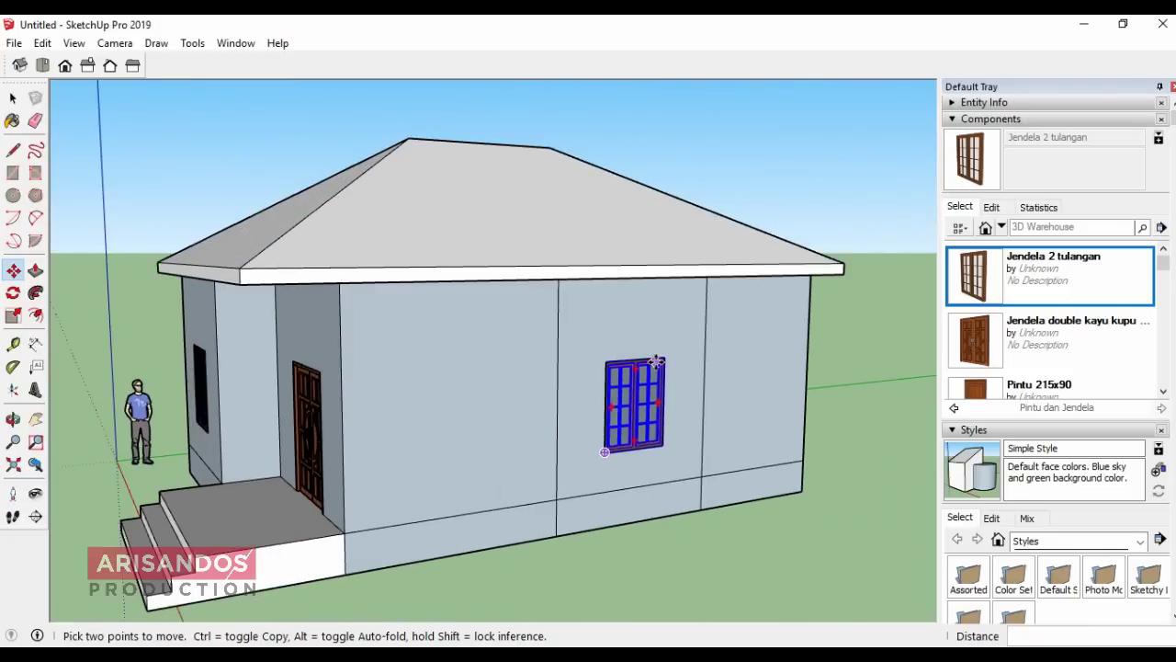
{"action": "left_click", "coordinate": [12, 419]}
{"action": "mouse_move", "coordinate": [276, 422]}
{"action": "left_mouse_down"}
{"action": "mouse_move", "coordinate": [384, 423]}
{"action": "mouse_move", "coordinate": [447, 394]}
{"action": "mouse_move", "coordinate": [661, 433]}
{"action": "mouse_move", "coordinate": [808, 440]}
{"action": "mouse_move", "coordinate": [858, 420]}
{"action": "mouse_move", "coordinate": [866, 428]}
{"action": "mouse_move", "coordinate": [412, 453]}
{"action": "mouse_move", "coordinate": [467, 413]}
{"action": "mouse_move", "coordinate": [429, 426]}
{"action": "left_mouse_up"}
Step: Insert the Pintu 215x90 door and move it into the doorway above the step
{"action": "scroll", "coordinate": [412, 453], "scroll_direction": "up", "scroll_amount": 3}
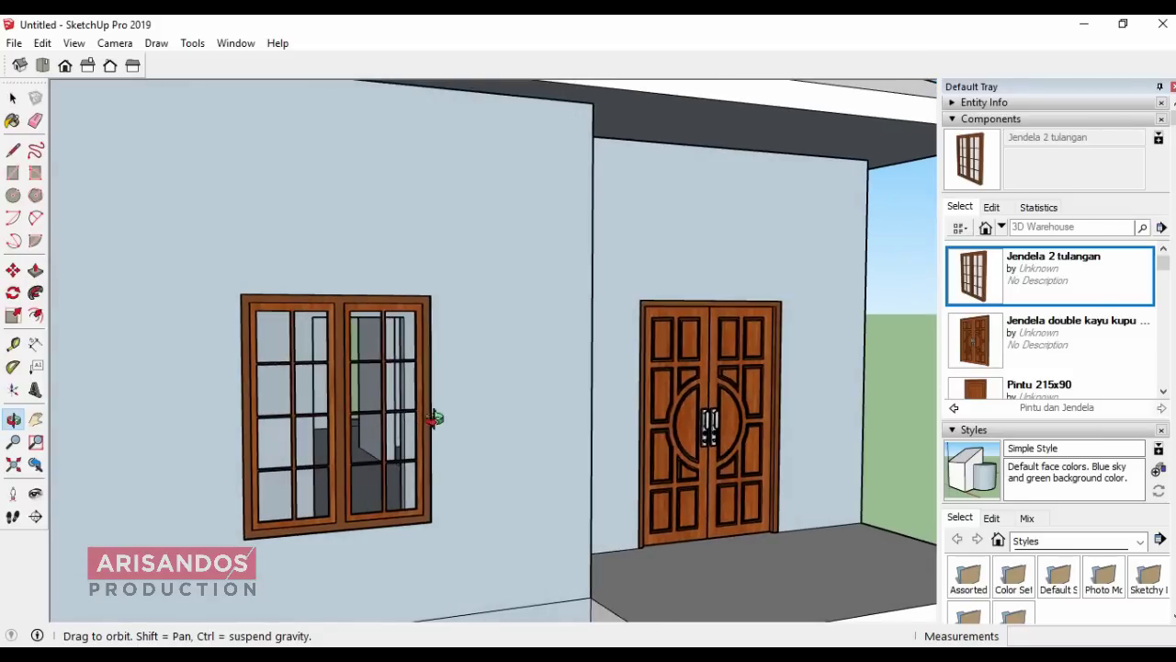
{"action": "scroll", "coordinate": [318, 386], "scroll_direction": "down", "scroll_amount": 5}
{"action": "scroll", "coordinate": [318, 386], "scroll_direction": "down", "scroll_amount": 3}
{"action": "scroll", "coordinate": [318, 371], "scroll_direction": "down", "scroll_amount": 2}
{"action": "mouse_move", "coordinate": [318, 371]}
{"action": "left_mouse_down"}
{"action": "mouse_move", "coordinate": [275, 390]}
{"action": "mouse_move", "coordinate": [543, 373]}
{"action": "mouse_move", "coordinate": [217, 397]}
{"action": "left_mouse_up"}
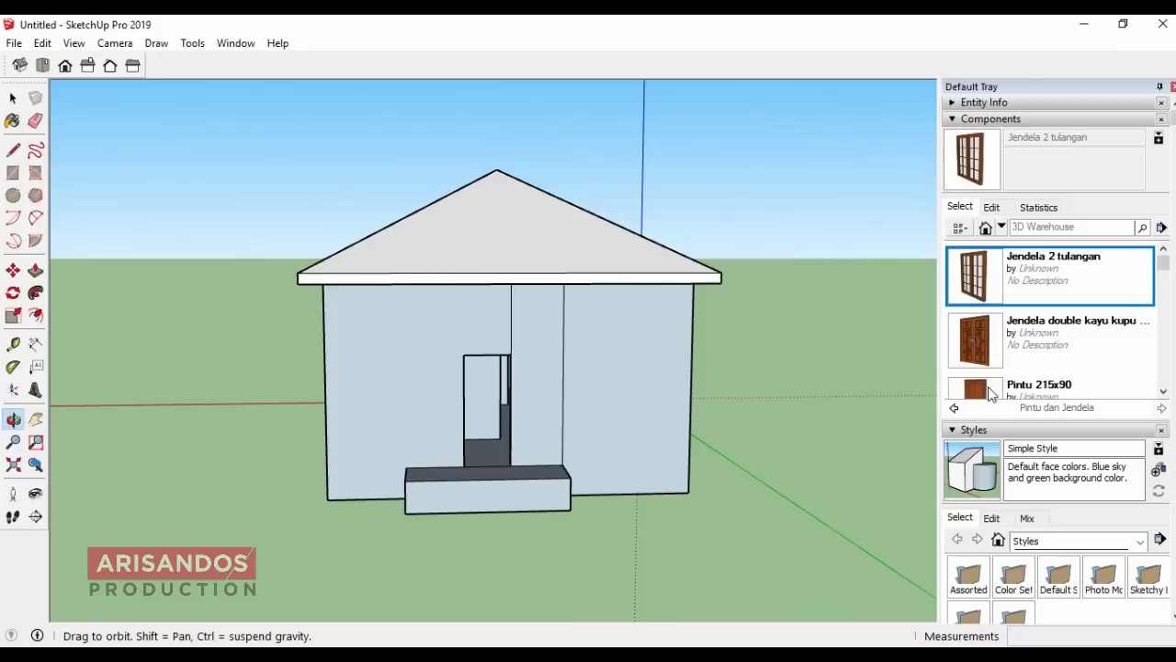
{"action": "scroll", "coordinate": [990, 394], "scroll_direction": "down", "scroll_amount": 1}
{"action": "left_click", "coordinate": [991, 391]}
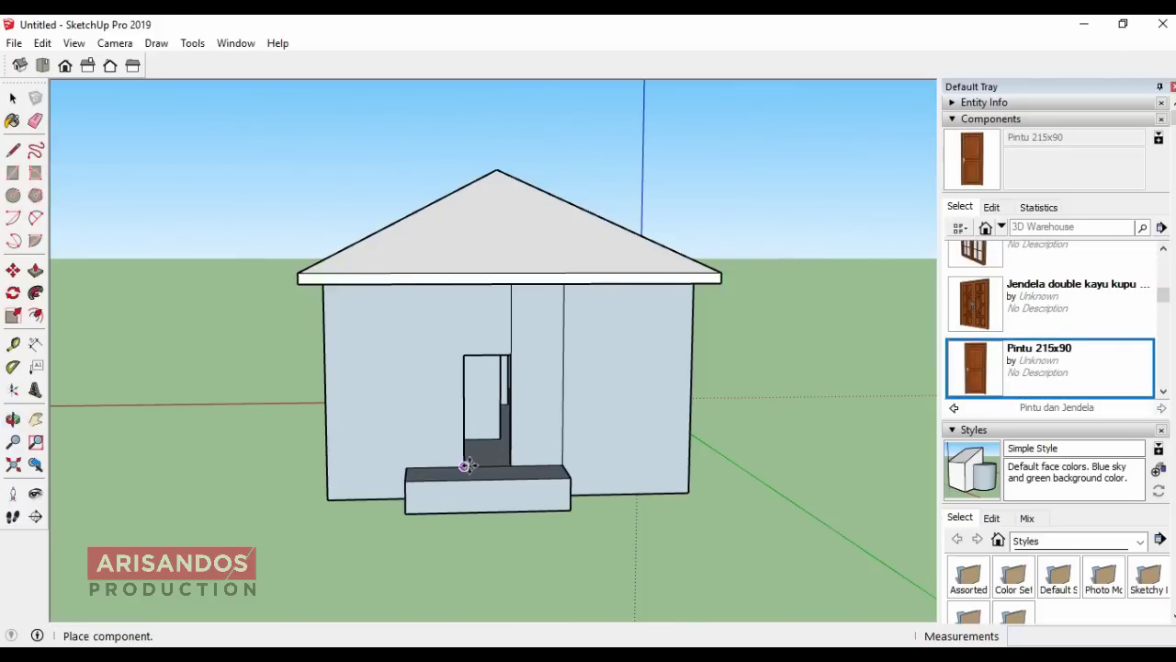
{"action": "scroll", "coordinate": [643, 472], "scroll_direction": "down", "scroll_amount": 3}
{"action": "scroll", "coordinate": [704, 487], "scroll_direction": "down", "scroll_amount": 3}
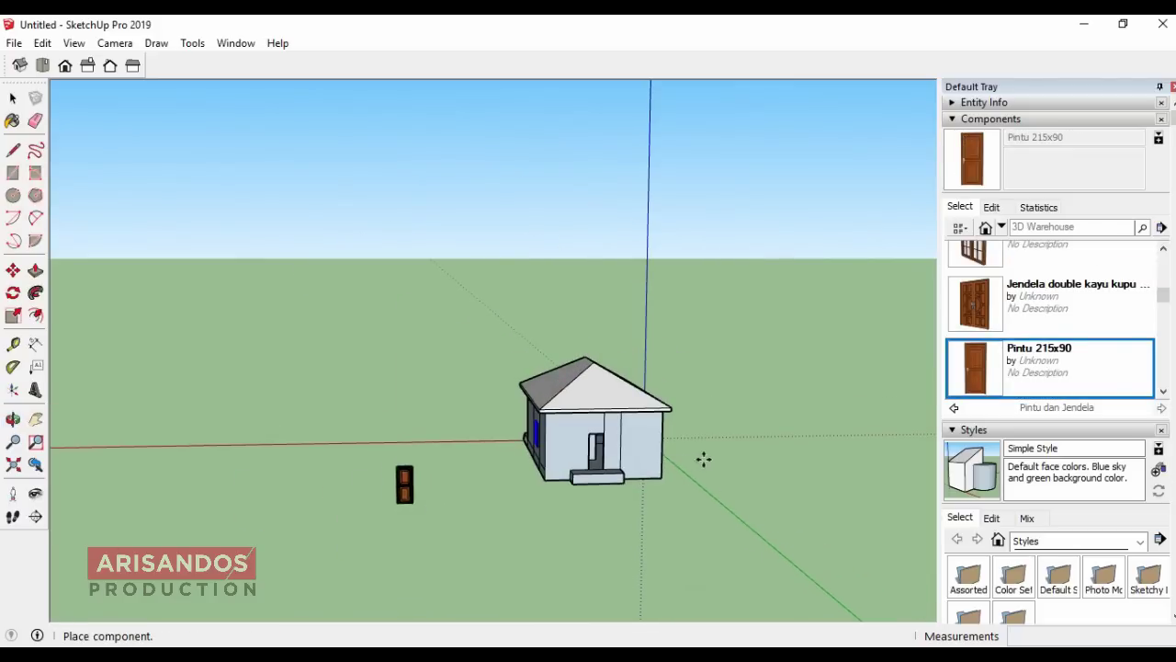
{"action": "scroll", "coordinate": [507, 491], "scroll_direction": "up", "scroll_amount": 1}
{"action": "scroll", "coordinate": [506, 490], "scroll_direction": "up", "scroll_amount": 2}
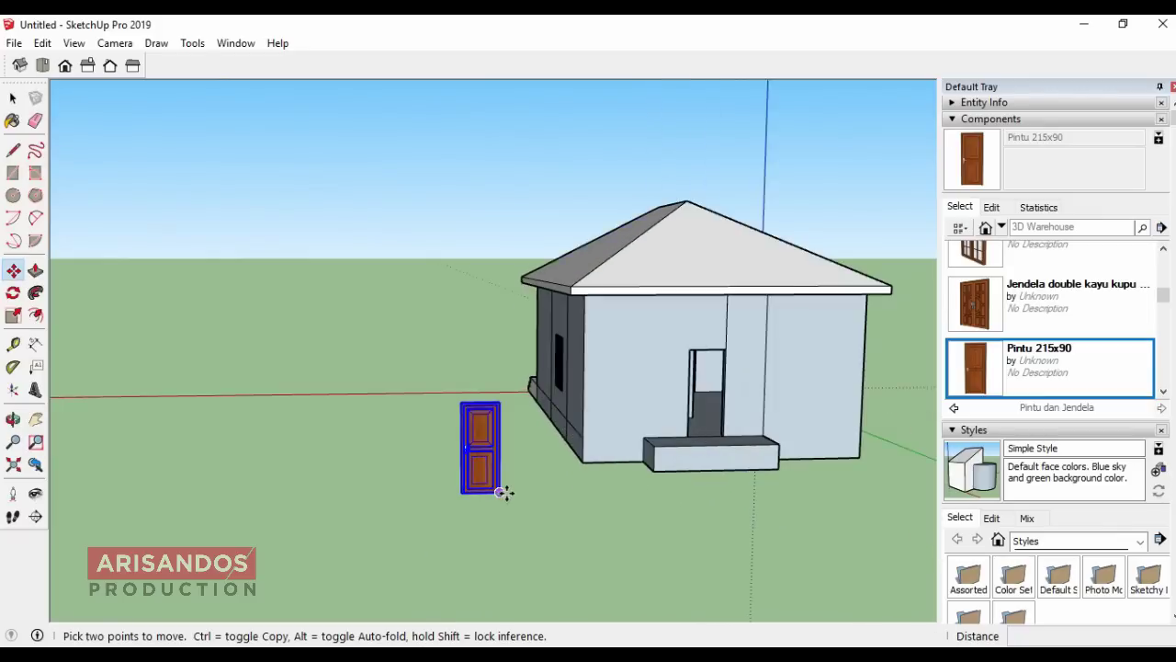
{"action": "scroll", "coordinate": [508, 494], "scroll_direction": "up", "scroll_amount": 2}
{"action": "scroll", "coordinate": [507, 494], "scroll_direction": "up", "scroll_amount": 2}
{"action": "left_click", "coordinate": [480, 491]}
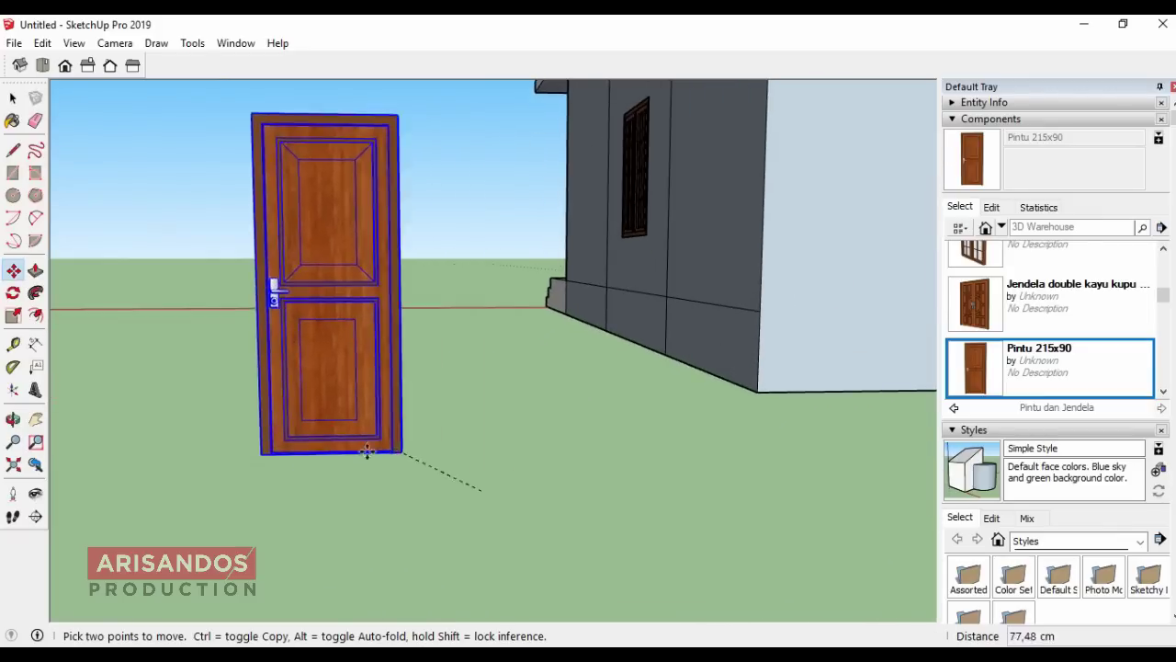
{"action": "scroll", "coordinate": [370, 415], "scroll_direction": "down", "scroll_amount": 3}
{"action": "scroll", "coordinate": [738, 388], "scroll_direction": "up", "scroll_amount": 3}
{"action": "scroll", "coordinate": [742, 377], "scroll_direction": "up", "scroll_amount": 3}
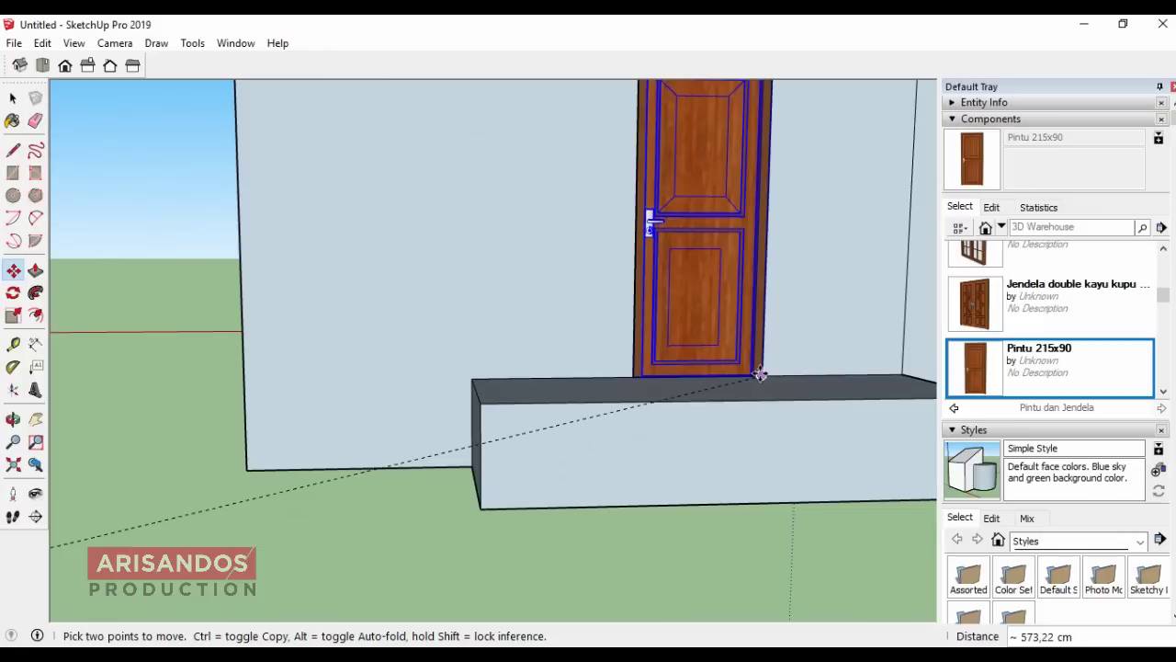
{"action": "left_click", "coordinate": [763, 375]}
Step: Orbit and zoom to view the whole house with its new door from the front
{"action": "scroll", "coordinate": [664, 433], "scroll_direction": "down", "scroll_amount": 2}
{"action": "scroll", "coordinate": [567, 447], "scroll_direction": "down", "scroll_amount": 1}
{"action": "scroll", "coordinate": [567, 448], "scroll_direction": "down", "scroll_amount": 1}
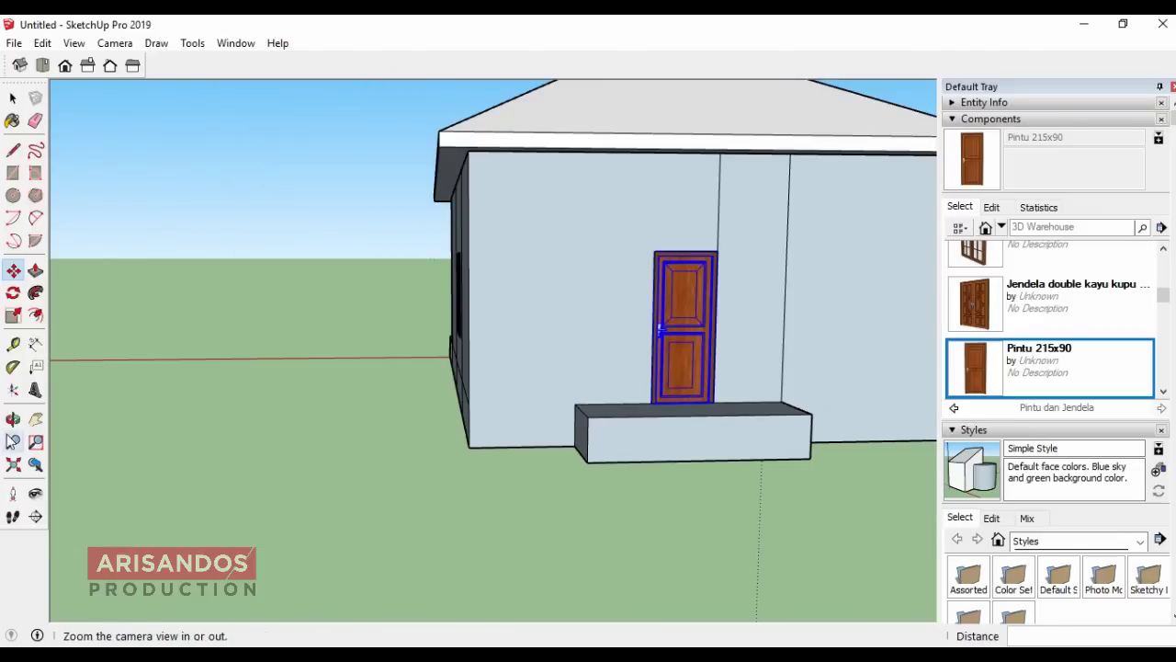
{"action": "middle_click_drag", "start_coordinate": [567, 448], "coordinate": [761, 496]}
{"action": "scroll", "coordinate": [414, 420], "scroll_direction": "up", "scroll_amount": 2}
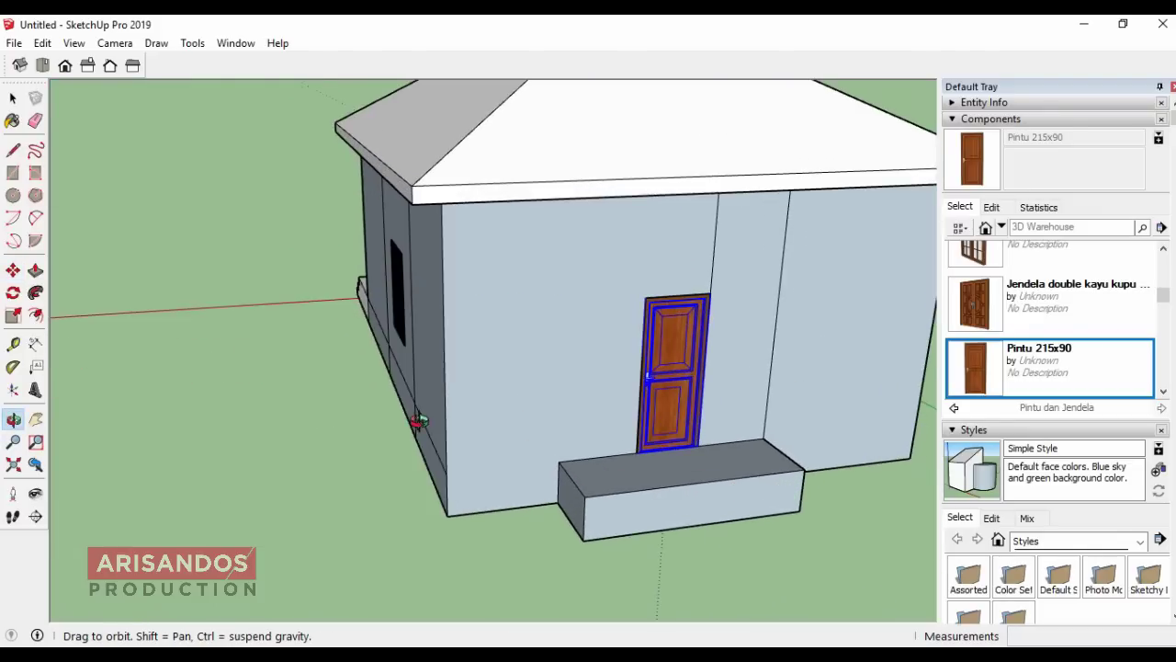
{"action": "mouse_move", "coordinate": [415, 420]}
{"action": "middle_mouse_down"}
{"action": "mouse_move", "coordinate": [539, 459]}
{"action": "mouse_move", "coordinate": [610, 521]}
{"action": "mouse_move", "coordinate": [612, 538]}
{"action": "middle_mouse_up"}
{"action": "scroll", "coordinate": [520, 428], "scroll_direction": "down", "scroll_amount": 2}
{"action": "scroll", "coordinate": [520, 428], "scroll_direction": "up", "scroll_amount": 2}
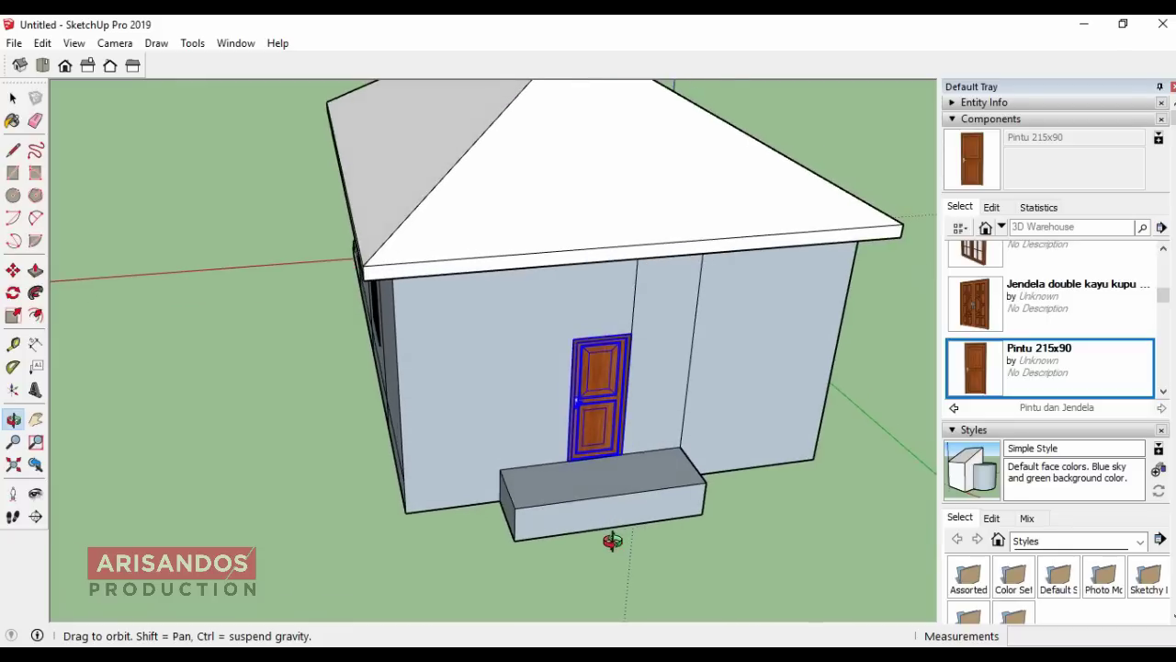
{"action": "scroll", "coordinate": [612, 539], "scroll_direction": "up", "scroll_amount": 2}
{"action": "left_click", "coordinate": [12, 98]}
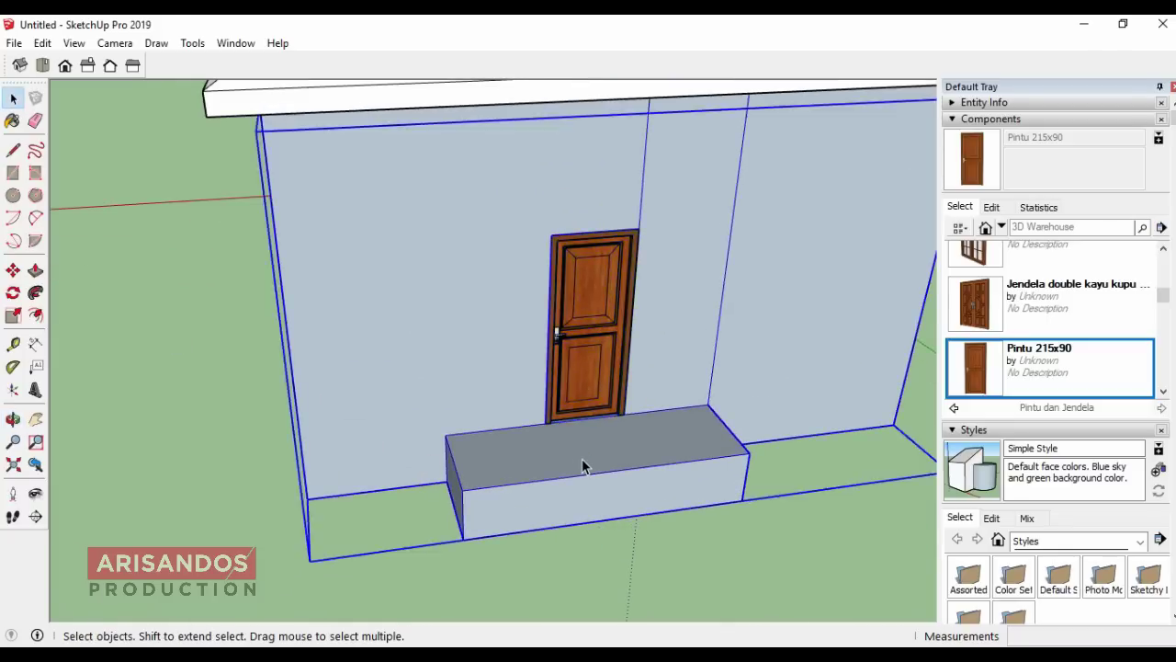
Step: Inside the house group, split the step front with a line and push the lower face out 30 cm
{"action": "double_click", "coordinate": [581, 458]}
{"action": "left_click", "coordinate": [13, 154]}
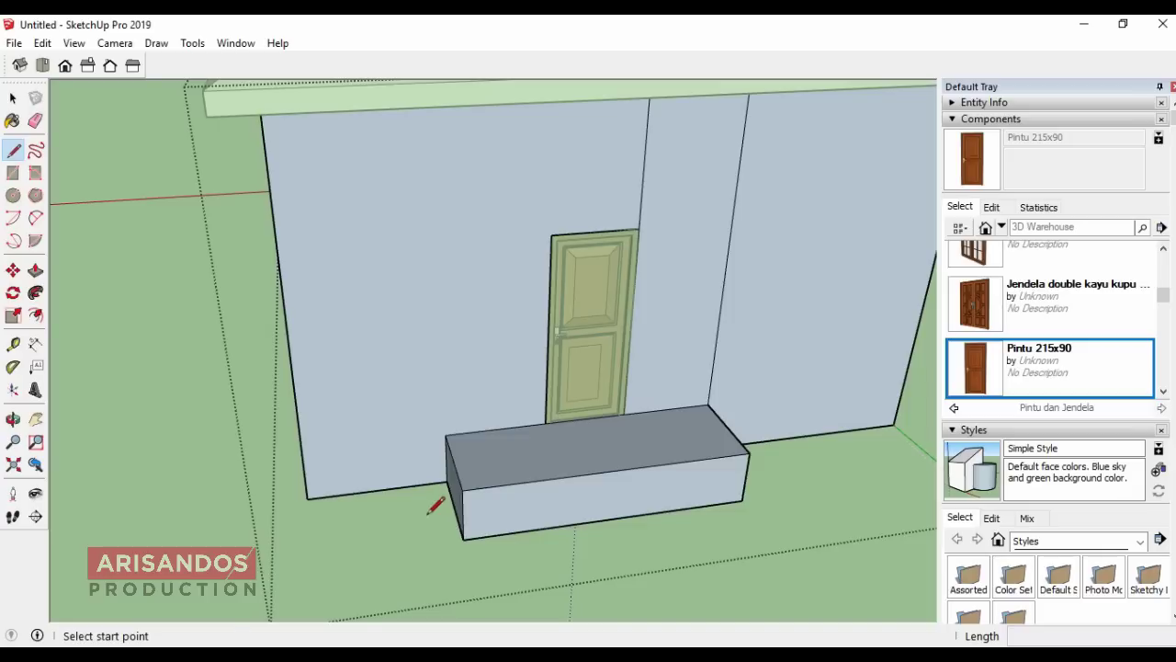
{"action": "left_click", "coordinate": [463, 514]}
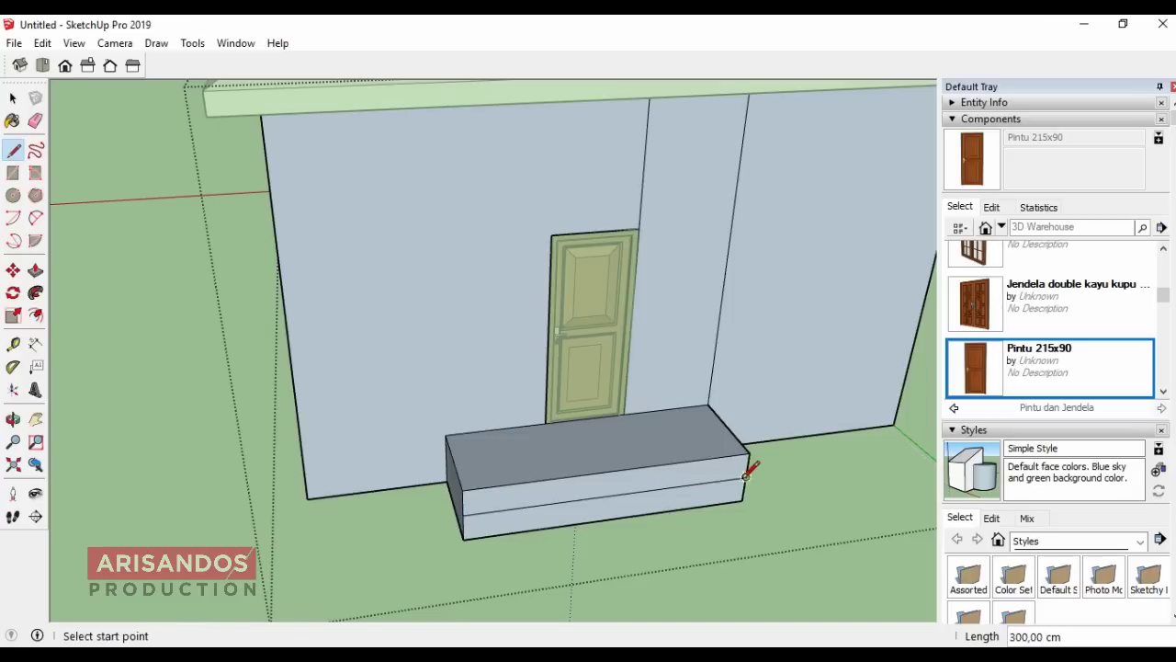
{"action": "left_click", "coordinate": [35, 270]}
{"action": "left_click", "coordinate": [600, 517]}
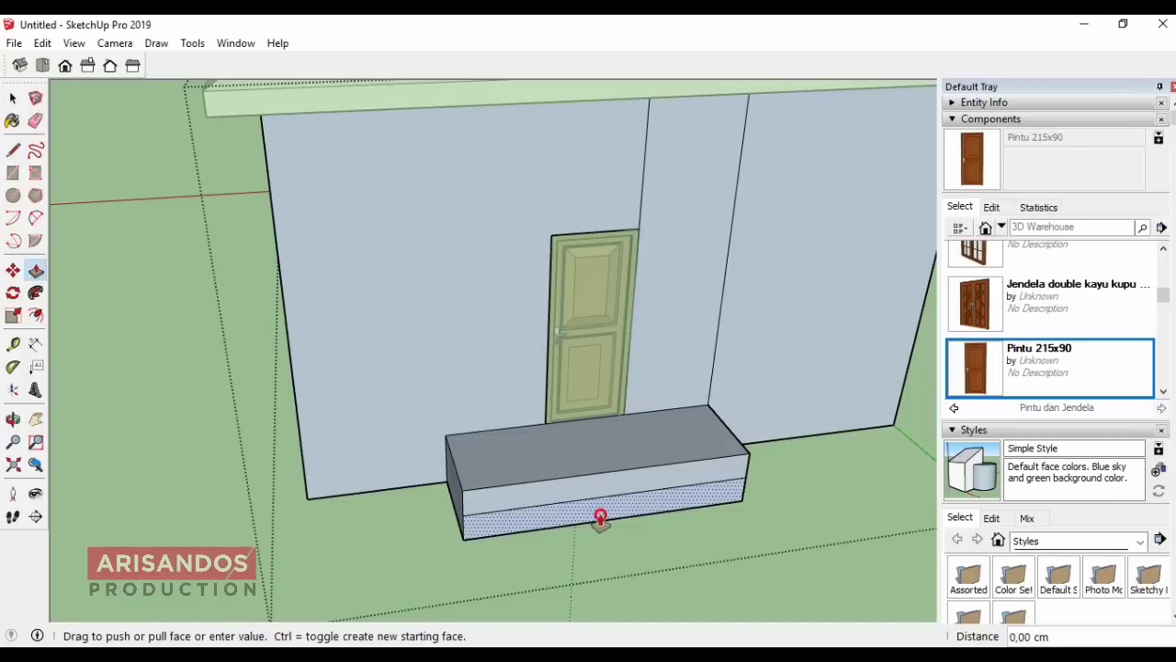
{"action": "type", "text": "30"}
{"action": "key", "text": "Return"}
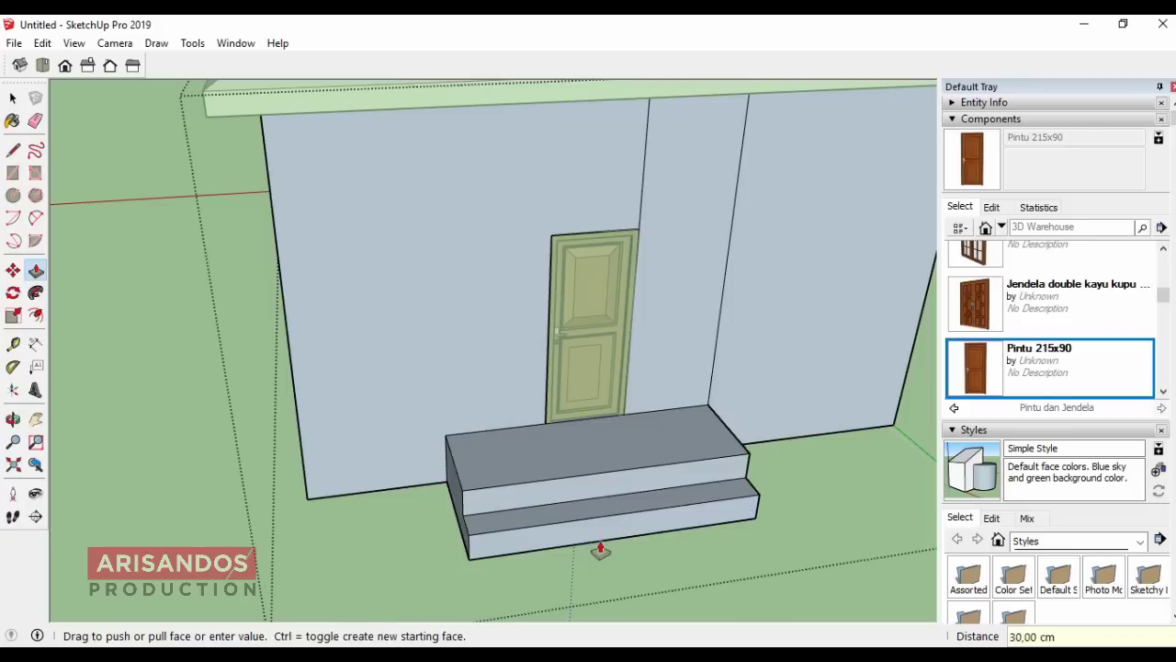
{"action": "scroll", "coordinate": [599, 549], "scroll_direction": "down", "scroll_amount": 3}
{"action": "scroll", "coordinate": [512, 488], "scroll_direction": "down", "scroll_amount": 3}
{"action": "key", "text": "space"}
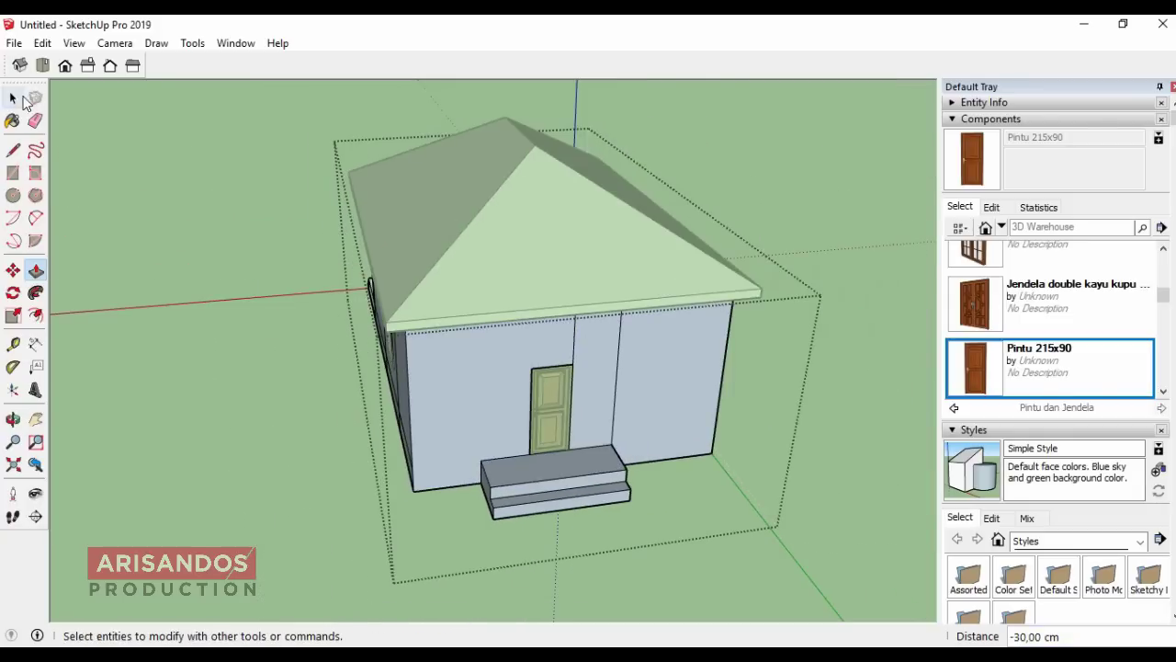
{"action": "left_click", "coordinate": [130, 193]}
{"action": "scroll", "coordinate": [475, 386], "scroll_direction": "down", "scroll_amount": 2}
Step: Orbit to a top-down view of the roof and open the roof group for editing
{"action": "left_click", "coordinate": [13, 419]}
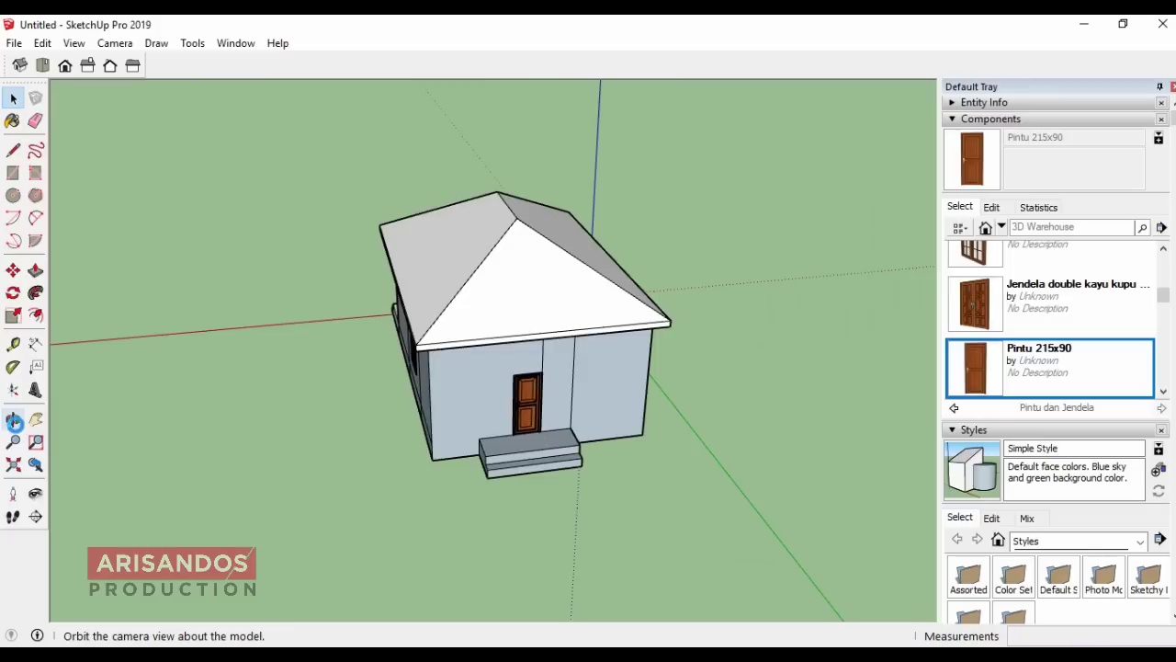
{"action": "left_click_drag", "start_coordinate": [234, 421], "coordinate": [879, 446]}
{"action": "mouse_move", "coordinate": [420, 294]}
{"action": "left_mouse_down"}
{"action": "mouse_move", "coordinate": [758, 271]}
{"action": "mouse_move", "coordinate": [695, 484]}
{"action": "left_mouse_up"}
{"action": "mouse_move", "coordinate": [509, 284]}
{"action": "left_mouse_down"}
{"action": "mouse_move", "coordinate": [515, 252]}
{"action": "mouse_move", "coordinate": [531, 274]}
{"action": "left_mouse_up"}
{"action": "key", "text": "space"}
{"action": "double_click", "coordinate": [460, 195]}
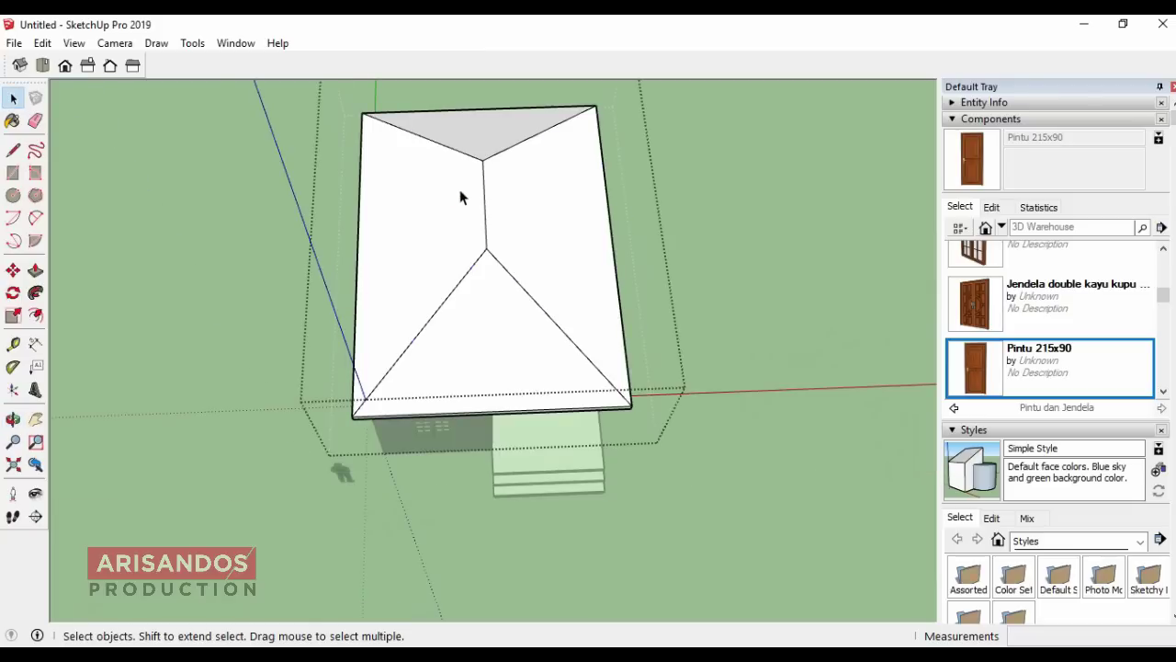
Step: Pick the Roofing Tile Spanish material from the Materials panel's Roofing collection
{"action": "left_click", "coordinate": [952, 120]}
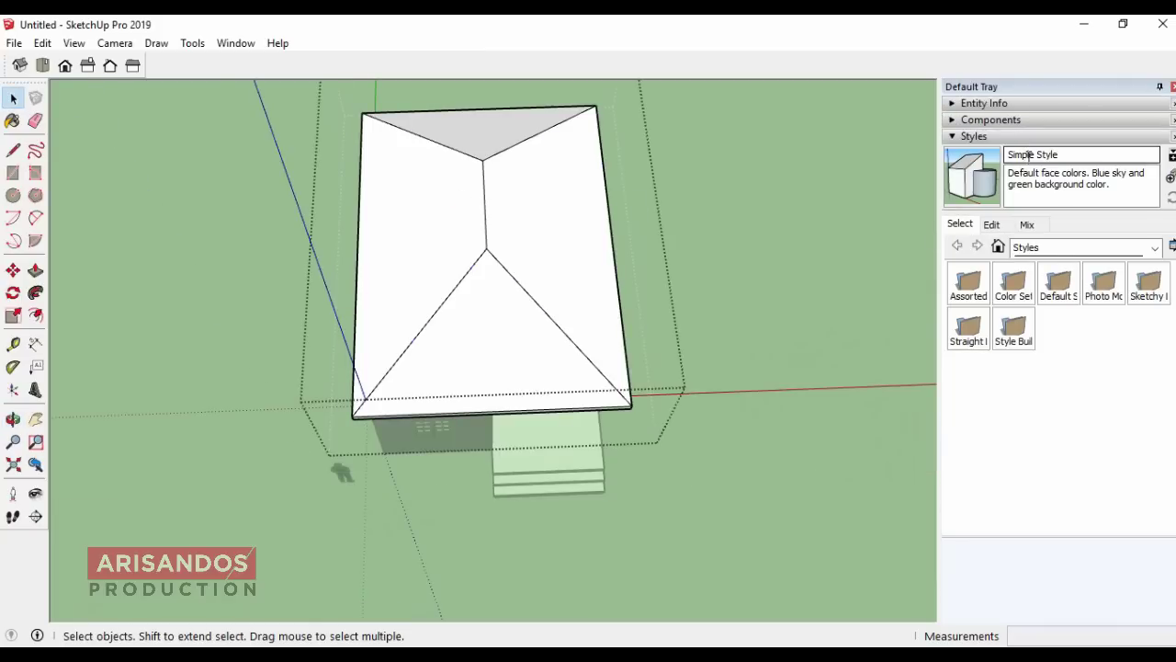
{"action": "left_click", "coordinate": [1038, 253]}
{"action": "left_click", "coordinate": [1047, 276]}
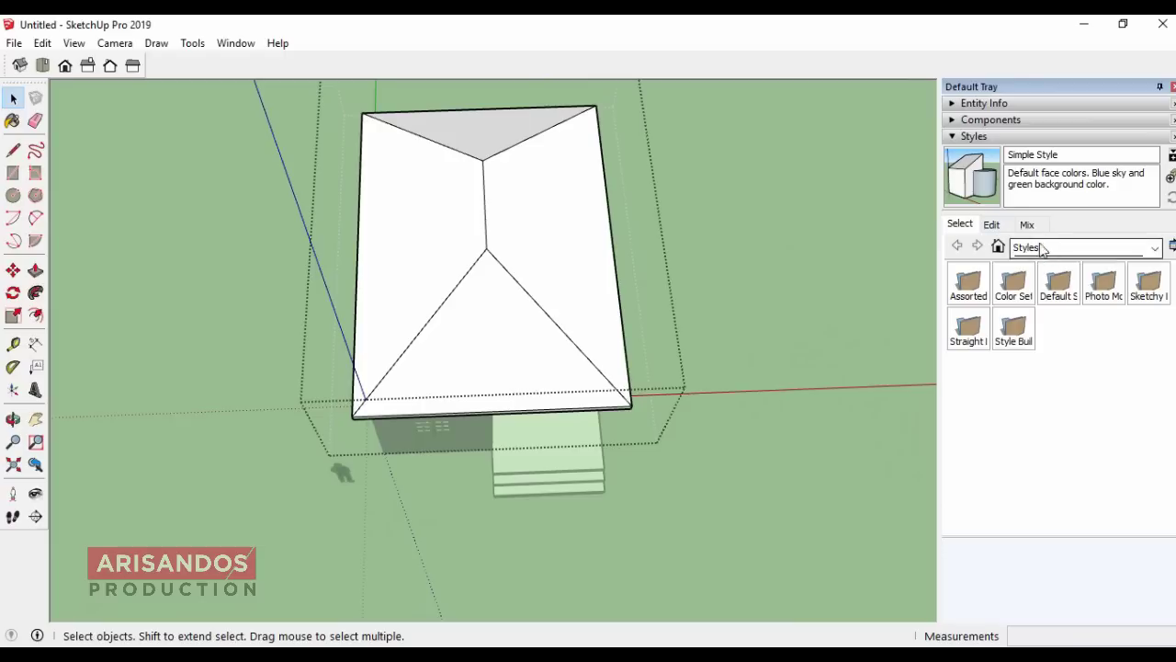
{"action": "left_click", "coordinate": [13, 120]}
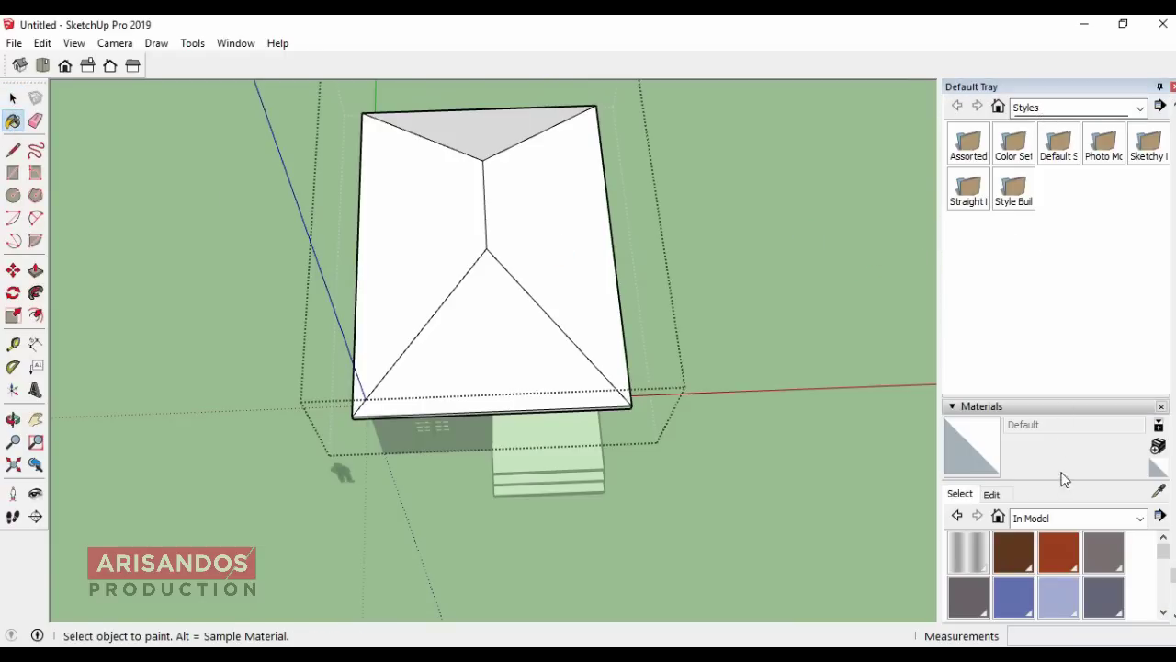
{"action": "scroll", "coordinate": [969, 110], "scroll_direction": "up", "scroll_amount": 3}
{"action": "left_click", "coordinate": [958, 138]}
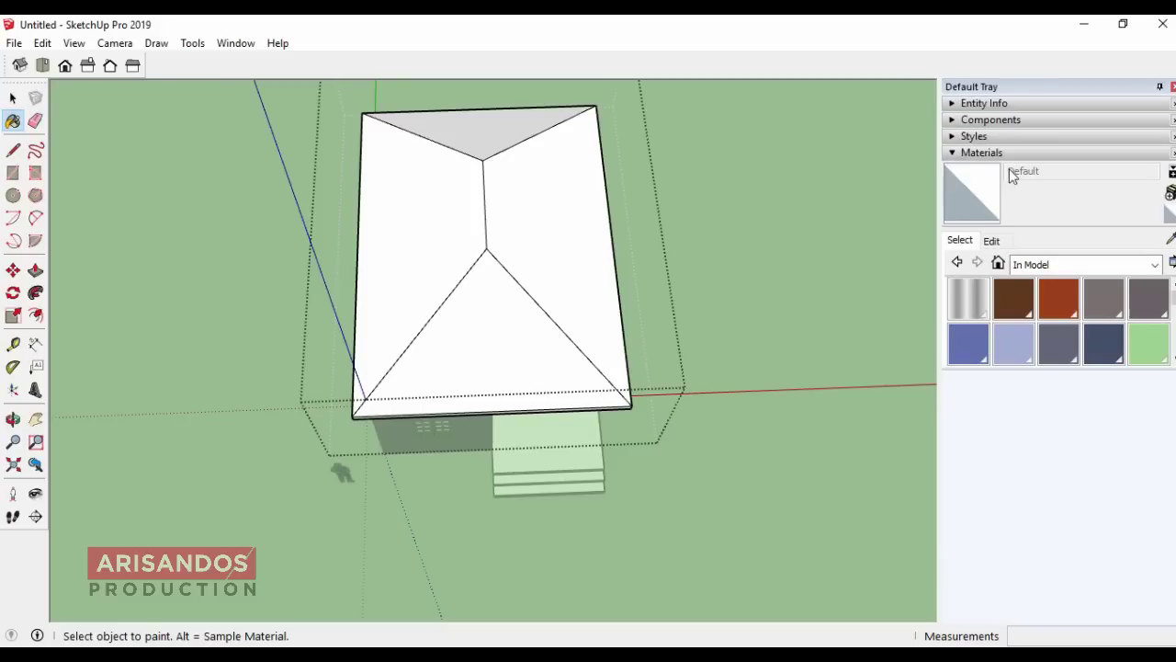
{"action": "left_click", "coordinate": [1032, 264]}
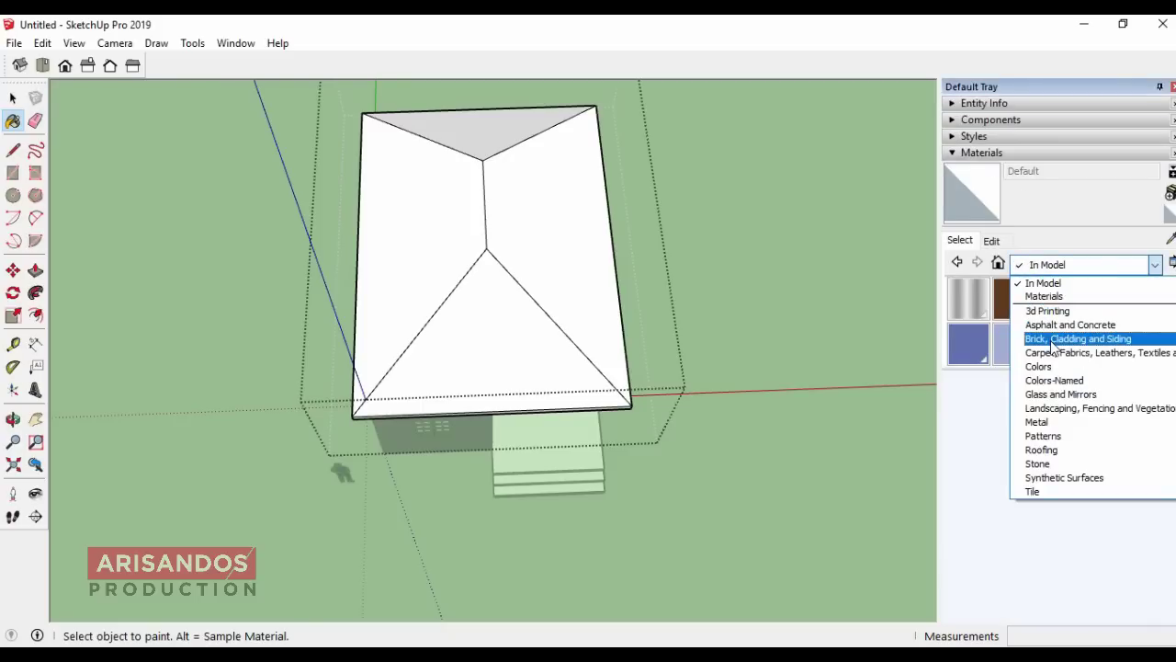
{"action": "left_click", "coordinate": [1042, 449]}
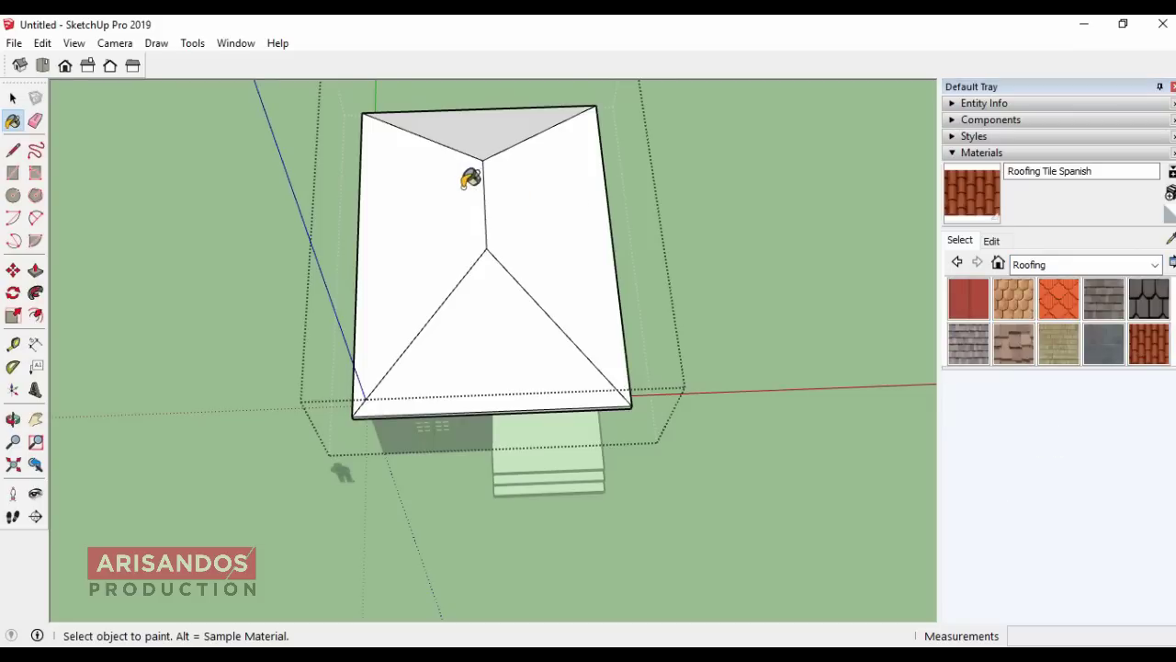
Step: Paint both long slopes and the front and back roof triangles with Roofing Tile Spanish
{"action": "left_click", "coordinate": [500, 189]}
{"action": "left_click", "coordinate": [480, 206]}
{"action": "left_click", "coordinate": [490, 290]}
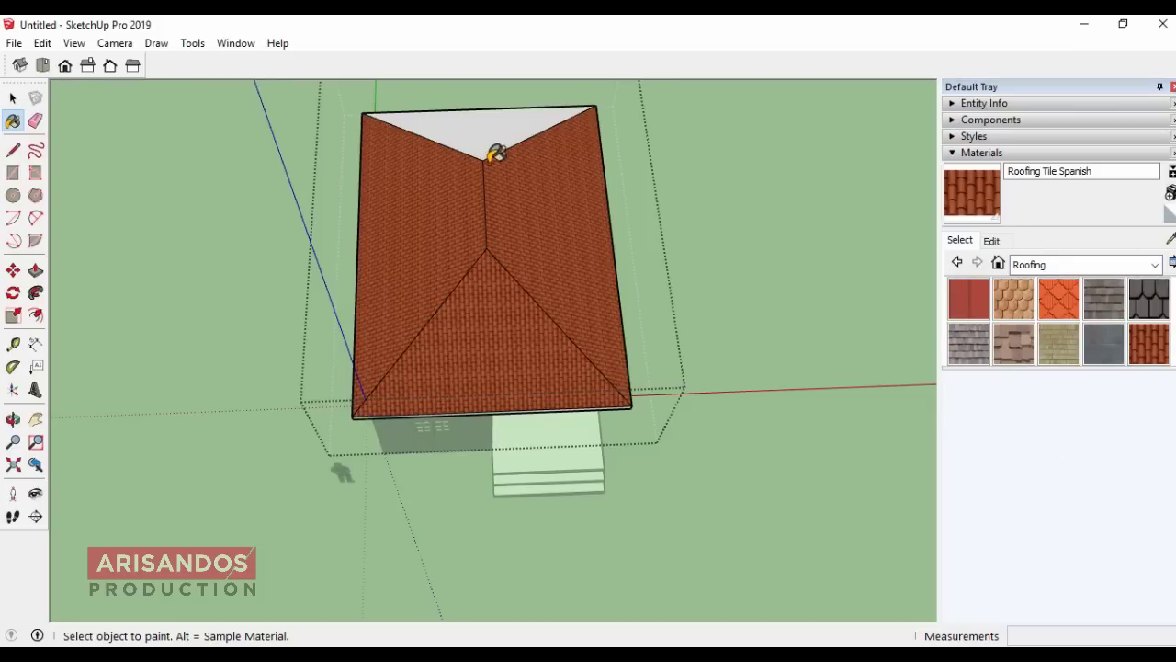
{"action": "left_click", "coordinate": [492, 142]}
Step: Orbit round to the house front and exit the roof group
{"action": "left_click", "coordinate": [13, 419]}
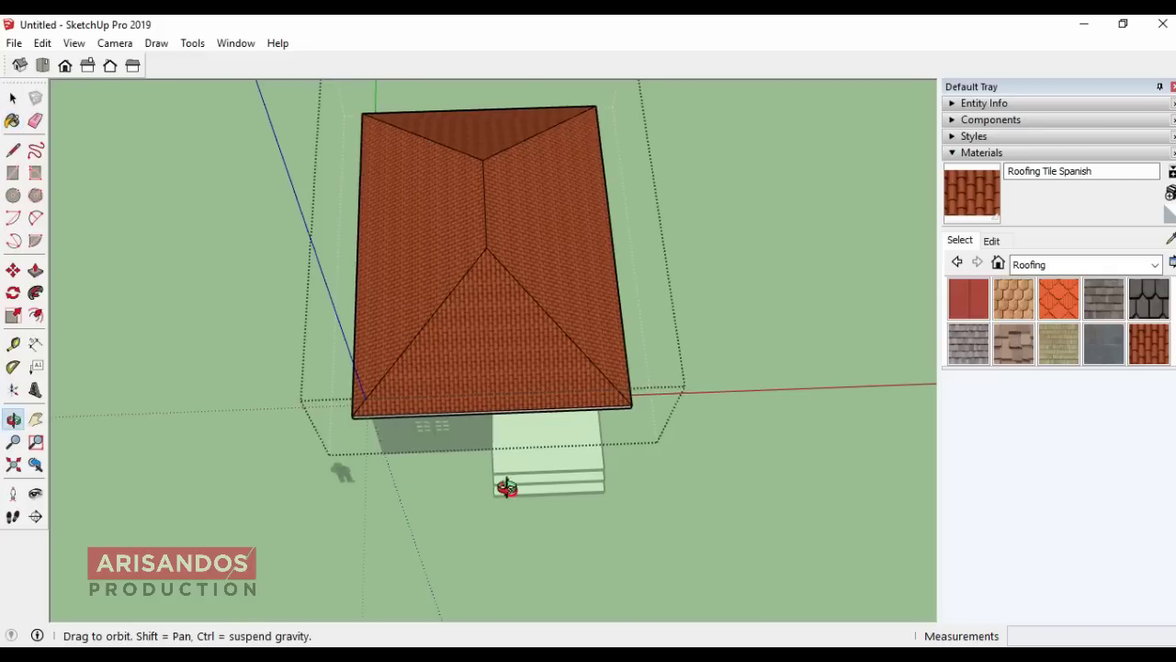
{"action": "mouse_move", "coordinate": [506, 486]}
{"action": "left_mouse_down"}
{"action": "mouse_move", "coordinate": [472, 367]}
{"action": "mouse_move", "coordinate": [428, 291]}
{"action": "left_mouse_up"}
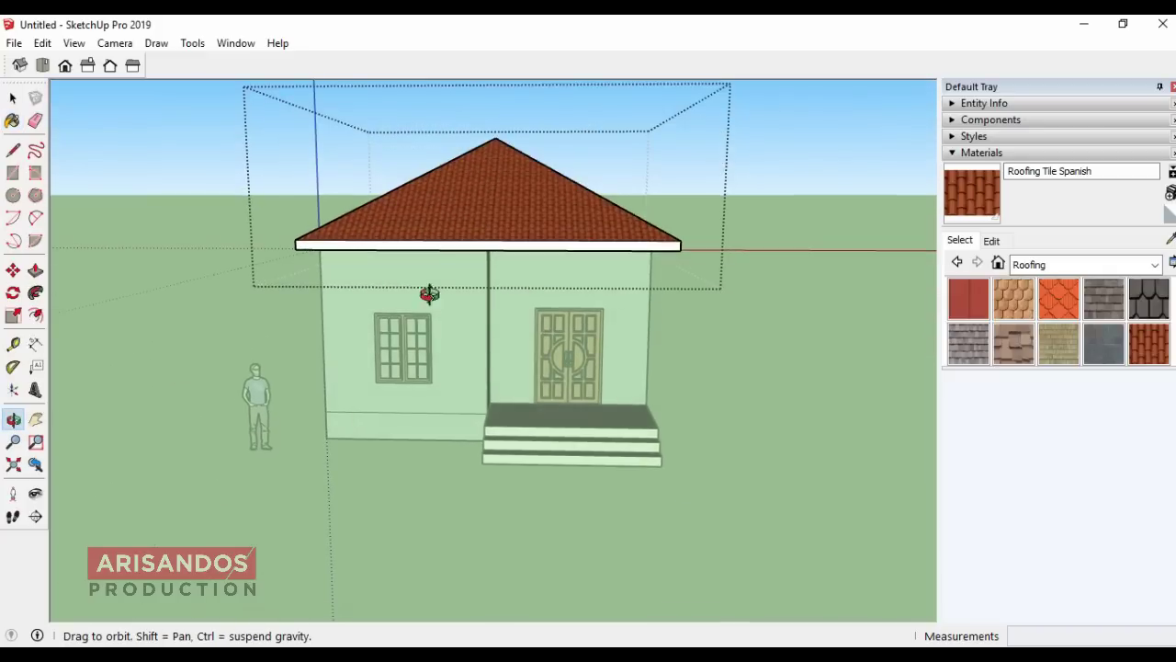
{"action": "left_click", "coordinate": [13, 97]}
{"action": "left_click", "coordinate": [126, 193]}
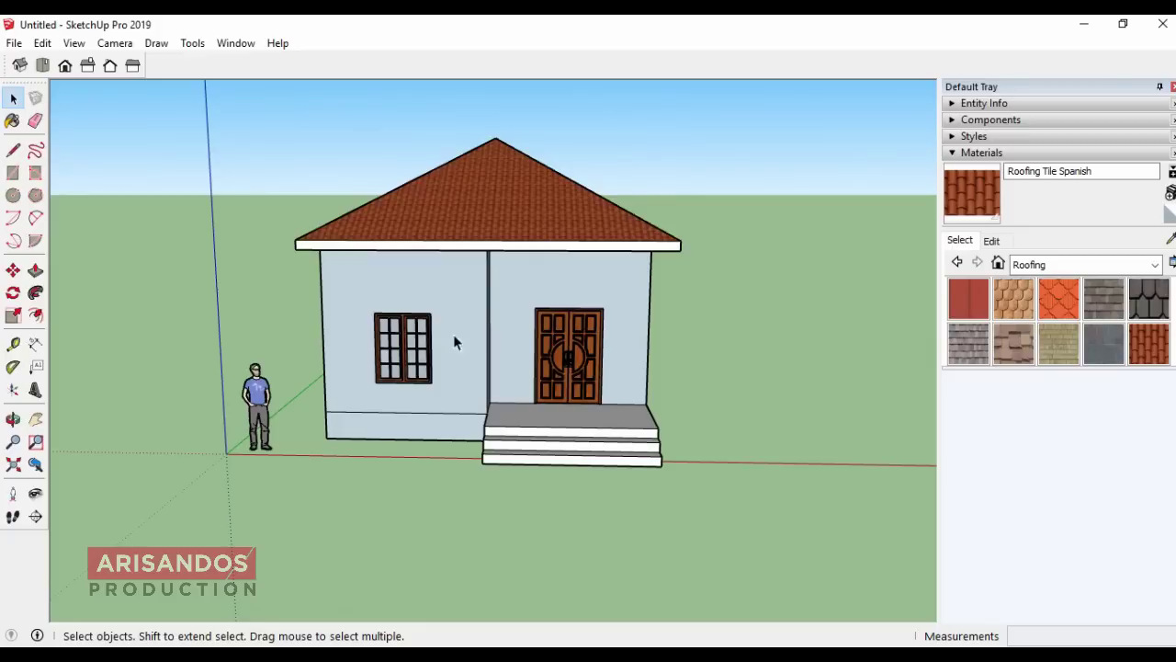
Step: Zoom in on the front wall base and open the house group for editing
{"action": "left_click", "coordinate": [13, 419]}
{"action": "mouse_move", "coordinate": [420, 428]}
{"action": "left_mouse_down"}
{"action": "mouse_move", "coordinate": [410, 433]}
{"action": "mouse_move", "coordinate": [588, 429]}
{"action": "mouse_move", "coordinate": [518, 477]}
{"action": "left_mouse_up"}
{"action": "scroll", "coordinate": [472, 441], "scroll_direction": "up", "scroll_amount": 5}
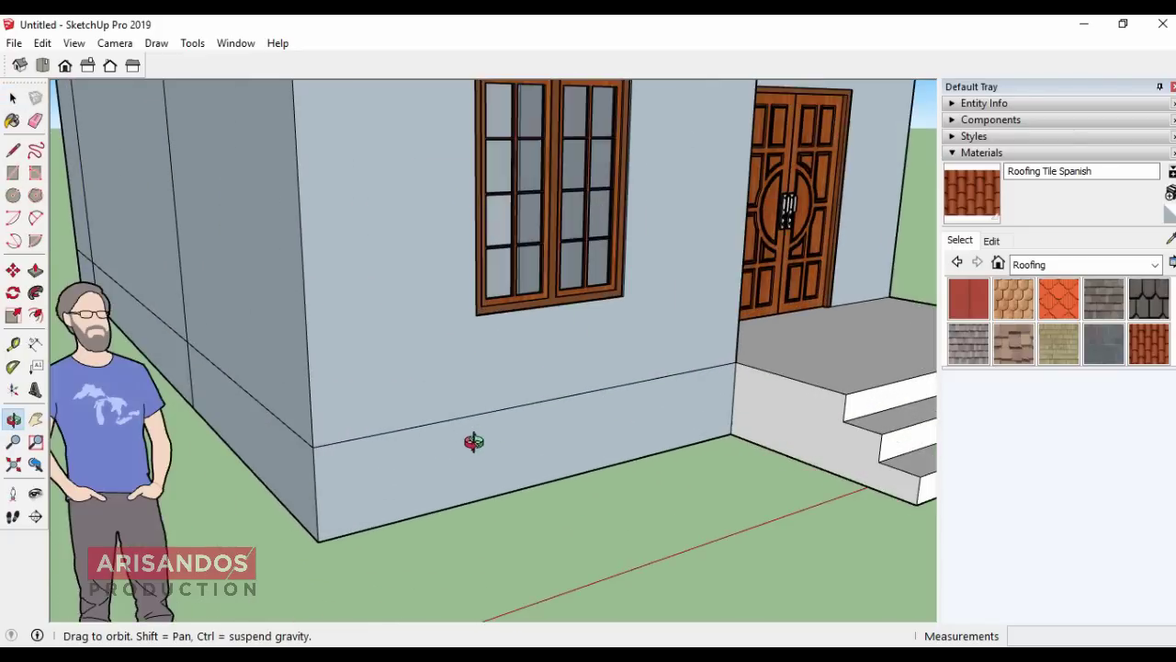
{"action": "scroll", "coordinate": [401, 406], "scroll_direction": "up", "scroll_amount": 1}
{"action": "key", "text": "space"}
{"action": "double_click", "coordinate": [333, 401]}
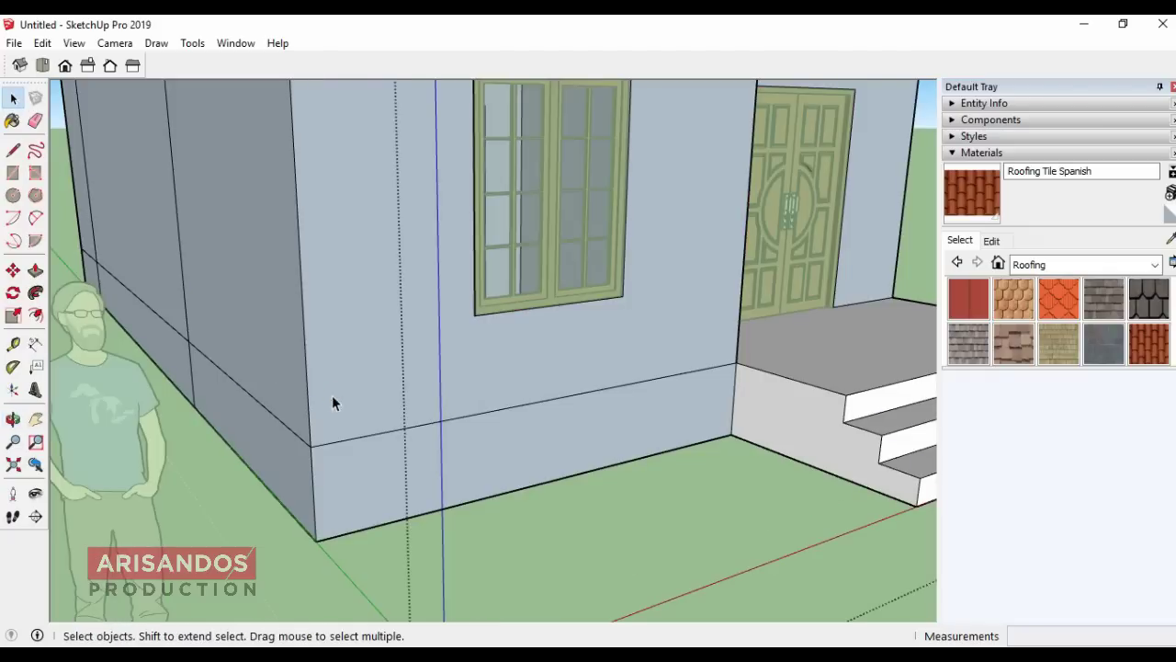
{"action": "left_click", "coordinate": [34, 269]}
Step: Pull the front lower wall band and its side face out 10 cm, repeating on the next face
{"action": "left_click", "coordinate": [422, 476]}
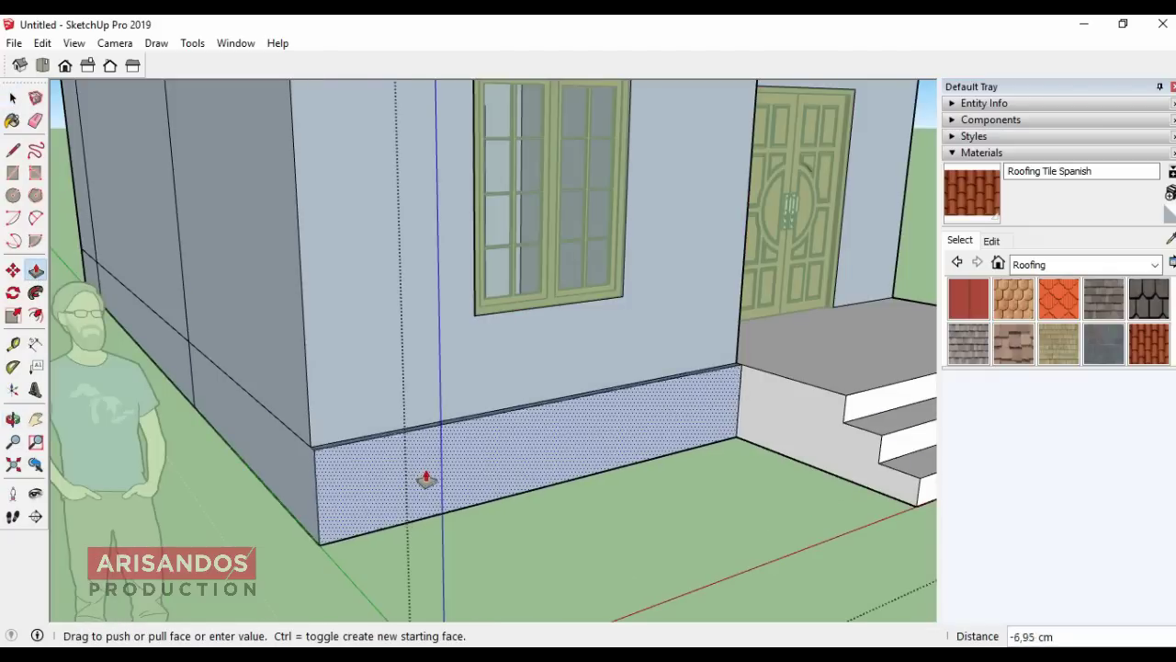
{"action": "type", "text": "10"}
{"action": "key", "text": "Return"}
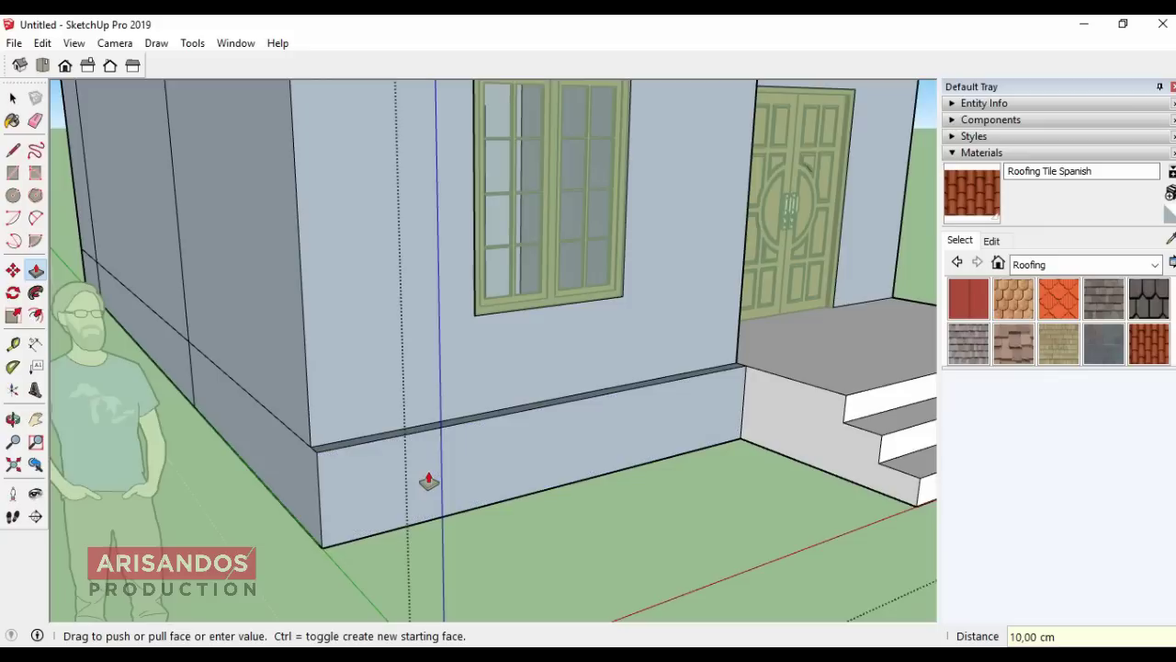
{"action": "left_click", "coordinate": [252, 415]}
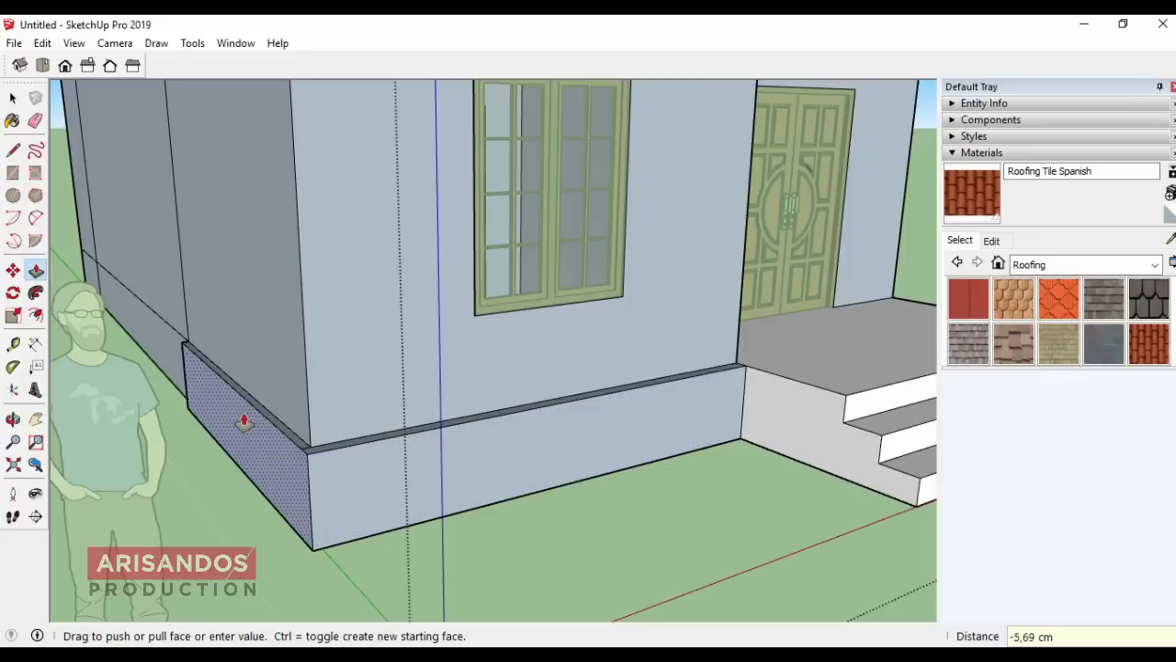
{"action": "type", "text": "10"}
{"action": "key", "text": "Return"}
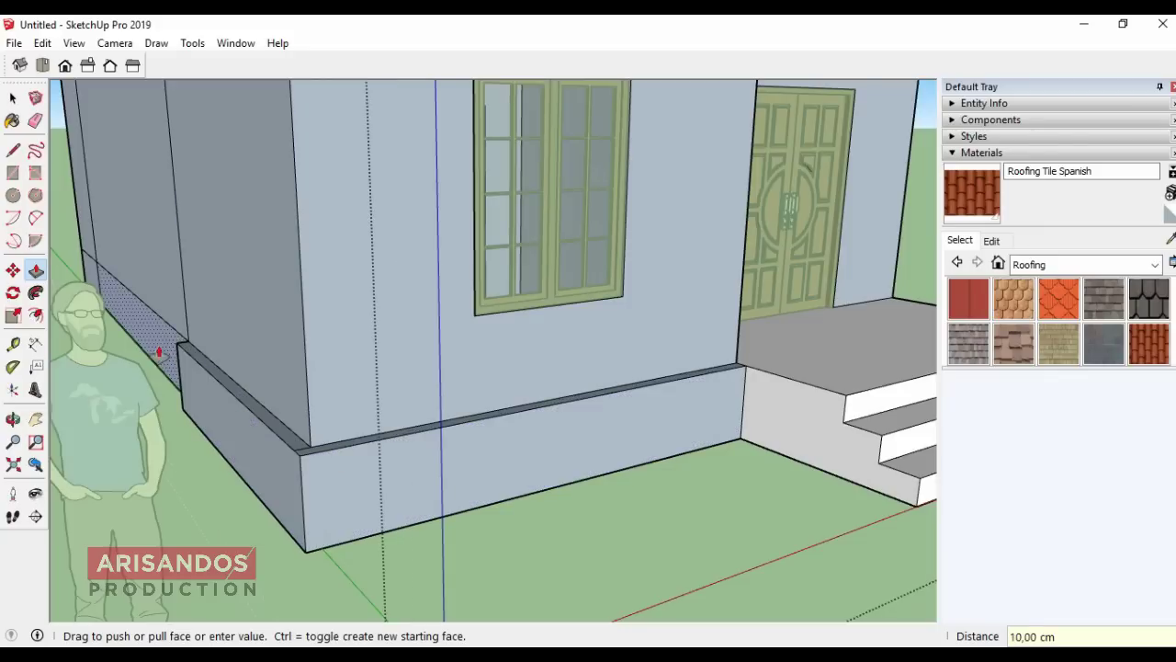
{"action": "double_click", "coordinate": [158, 352]}
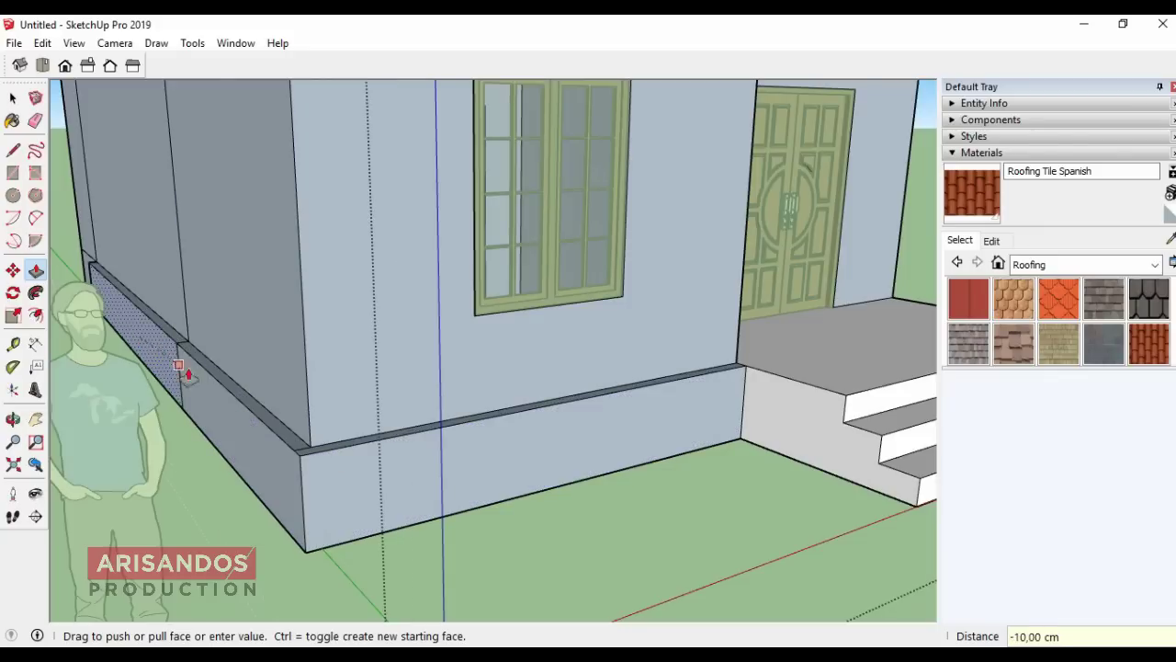
{"action": "left_click", "coordinate": [83, 269]}
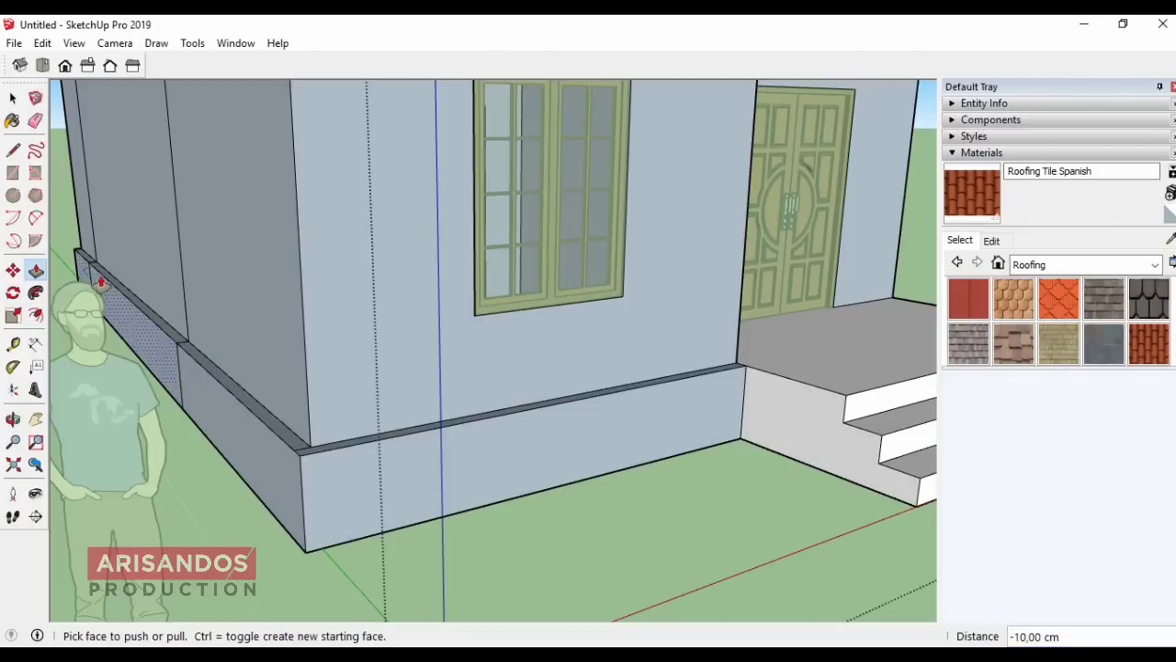
Step: Orbit to the house's other side and pull the lower band beside the steps out 10 cm
{"action": "scroll", "coordinate": [101, 276], "scroll_direction": "down", "scroll_amount": 4}
{"action": "scroll", "coordinate": [106, 267], "scroll_direction": "down", "scroll_amount": 4}
{"action": "left_click", "coordinate": [12, 420]}
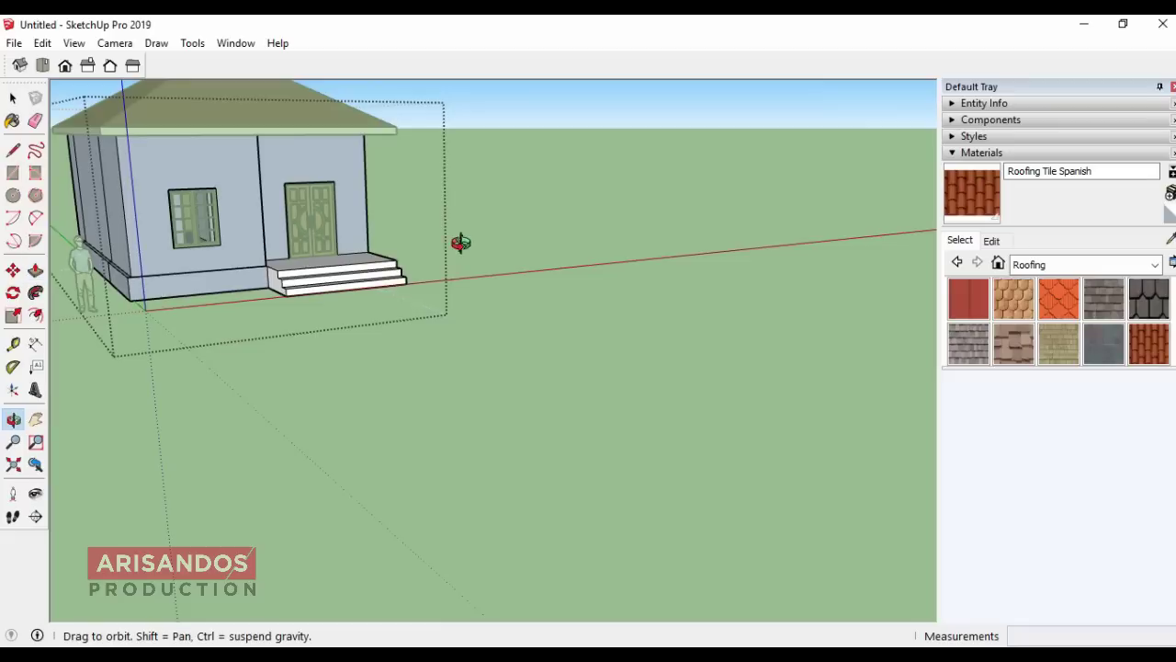
{"action": "mouse_move", "coordinate": [456, 244]}
{"action": "left_mouse_down"}
{"action": "mouse_move", "coordinate": [367, 328]}
{"action": "mouse_move", "coordinate": [7, 268]}
{"action": "left_mouse_up"}
{"action": "scroll", "coordinate": [567, 193], "scroll_direction": "up", "scroll_amount": 4}
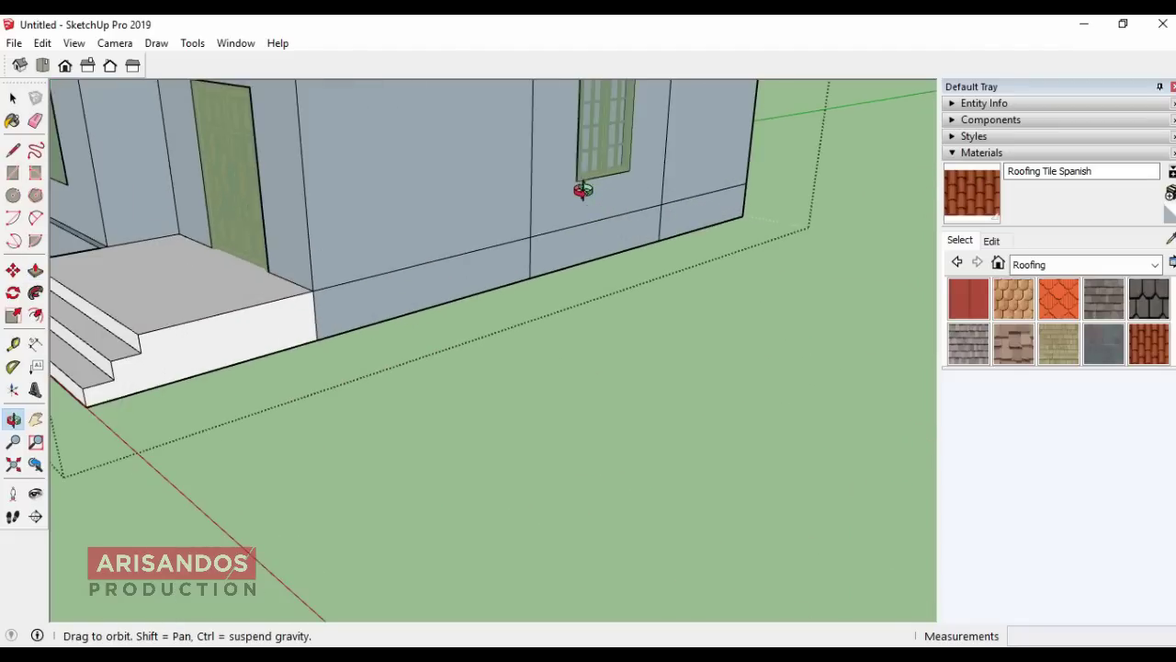
{"action": "left_click", "coordinate": [35, 271]}
{"action": "scroll", "coordinate": [389, 336], "scroll_direction": "up", "scroll_amount": 1}
{"action": "left_click", "coordinate": [390, 326]}
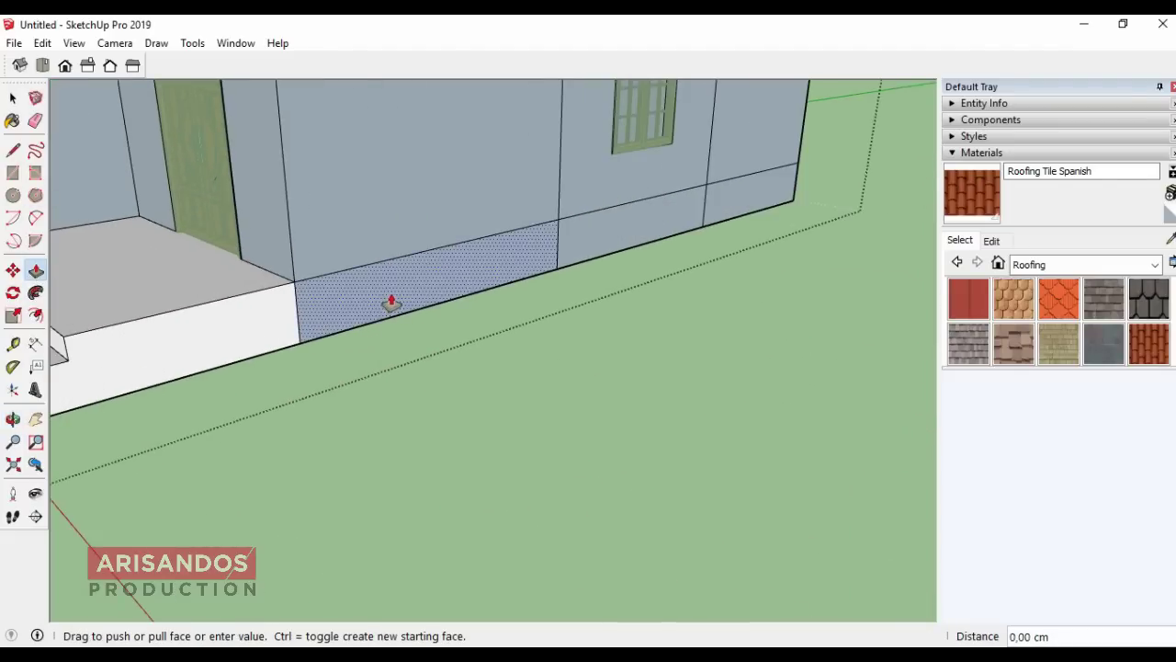
{"action": "type", "text": "10"}
{"action": "key", "text": "Return"}
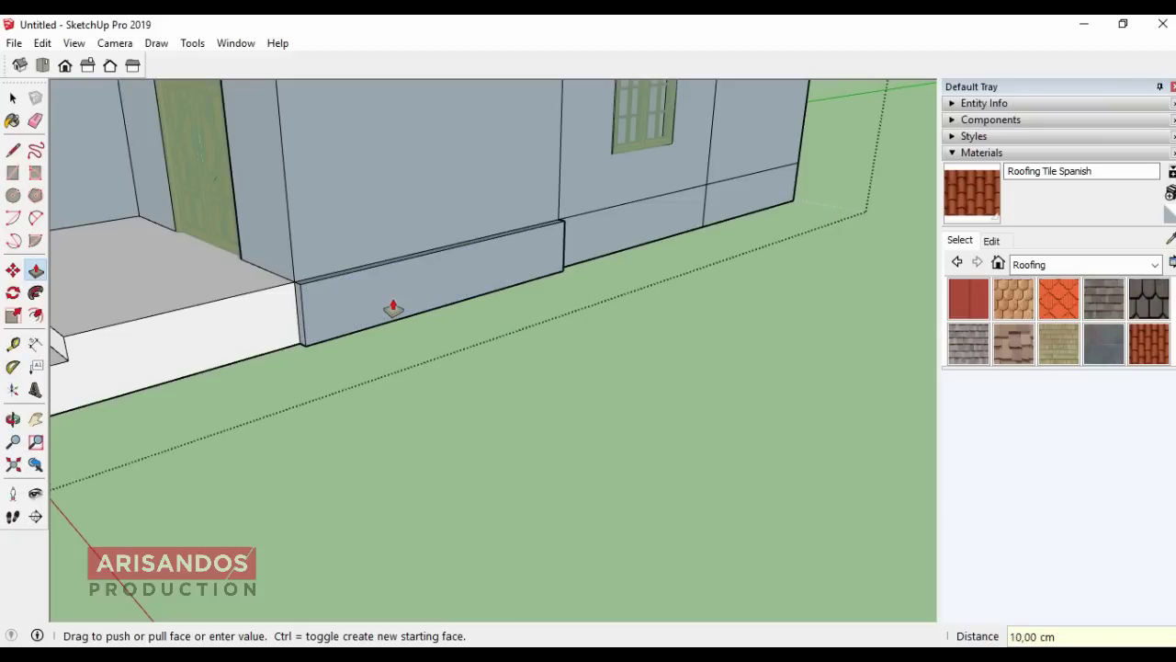
Step: Offset the porch face and pull the last lower wall segments flush with the plinth
{"action": "left_click", "coordinate": [289, 318]}
{"action": "left_click", "coordinate": [320, 304]}
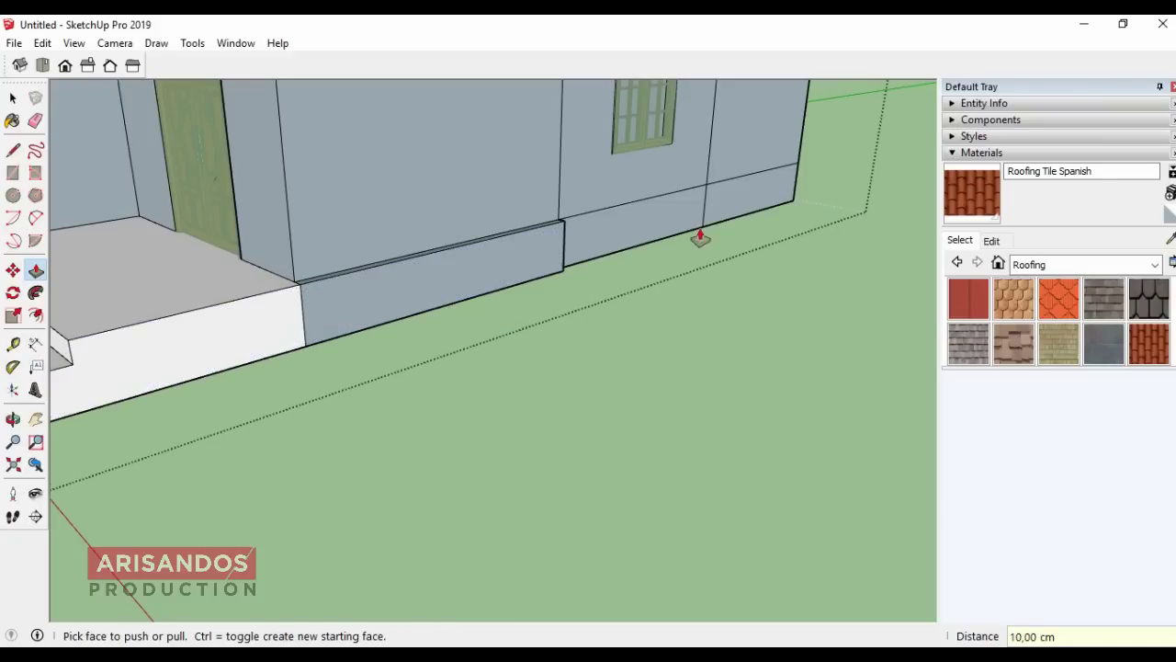
{"action": "left_click", "coordinate": [695, 236]}
{"action": "left_click", "coordinate": [552, 258]}
{"action": "left_click", "coordinate": [742, 209]}
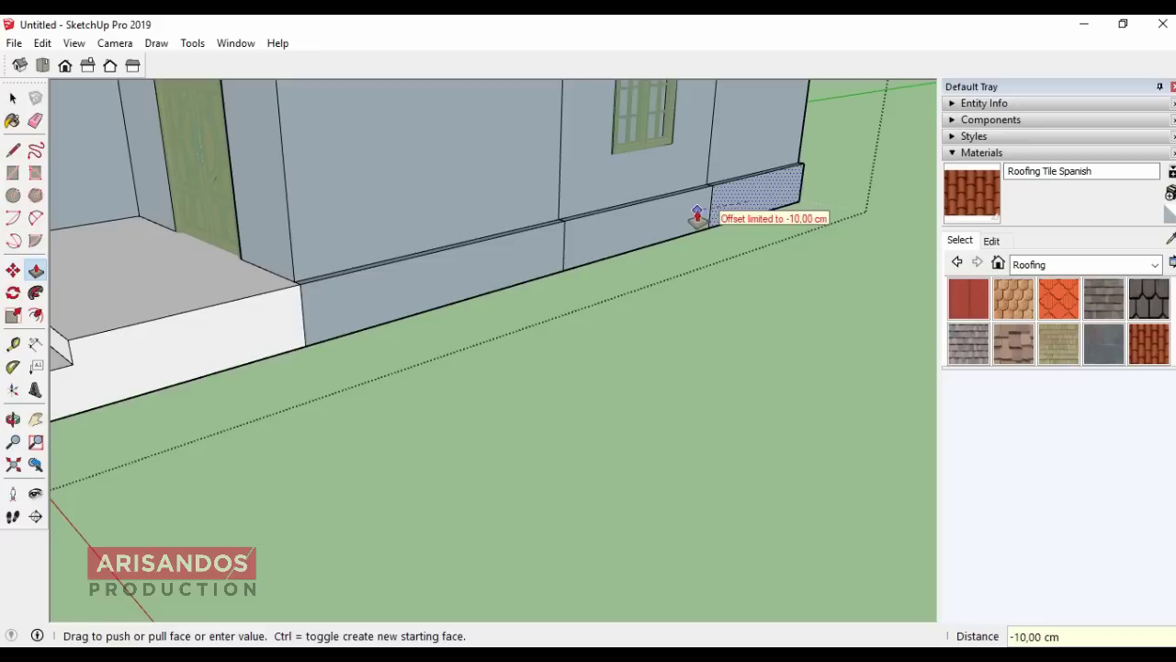
{"action": "left_click", "coordinate": [698, 218]}
{"action": "scroll", "coordinate": [699, 218], "scroll_direction": "down", "scroll_amount": 3}
{"action": "scroll", "coordinate": [699, 217], "scroll_direction": "down", "scroll_amount": 2}
{"action": "left_click", "coordinate": [13, 418]}
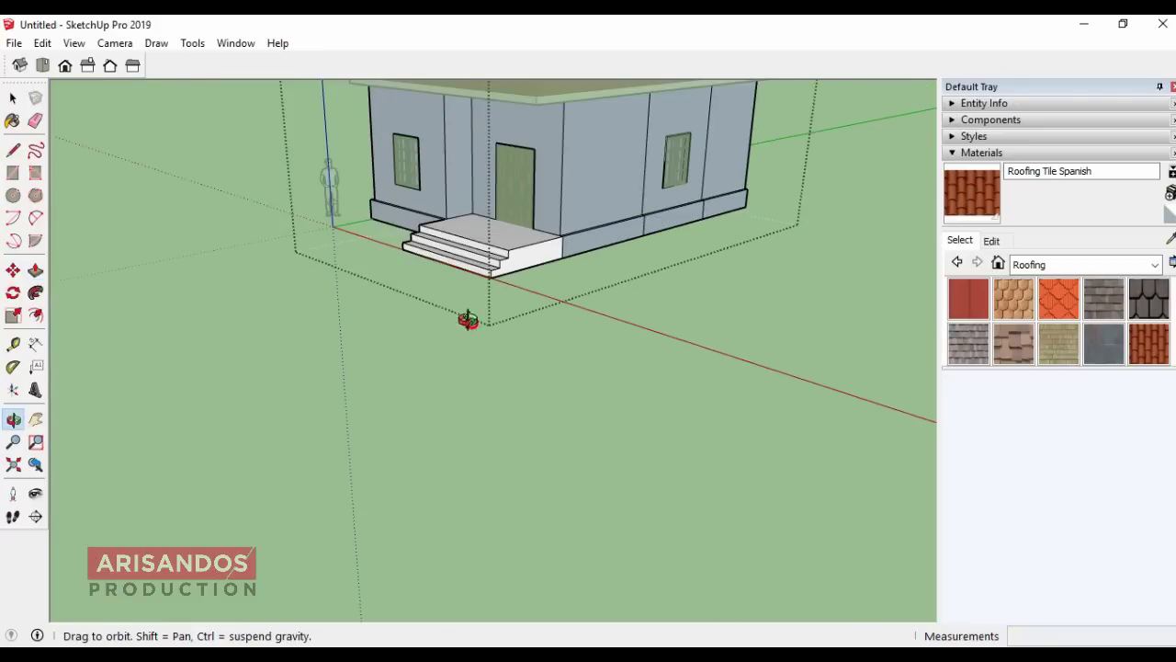
{"action": "mouse_move", "coordinate": [468, 321]}
{"action": "left_mouse_down"}
{"action": "mouse_move", "coordinate": [708, 275]}
{"action": "mouse_move", "coordinate": [548, 223]}
{"action": "left_mouse_up"}
{"action": "scroll", "coordinate": [462, 118], "scroll_direction": "up", "scroll_amount": 3}
{"action": "scroll", "coordinate": [462, 117], "scroll_direction": "up", "scroll_amount": 2}
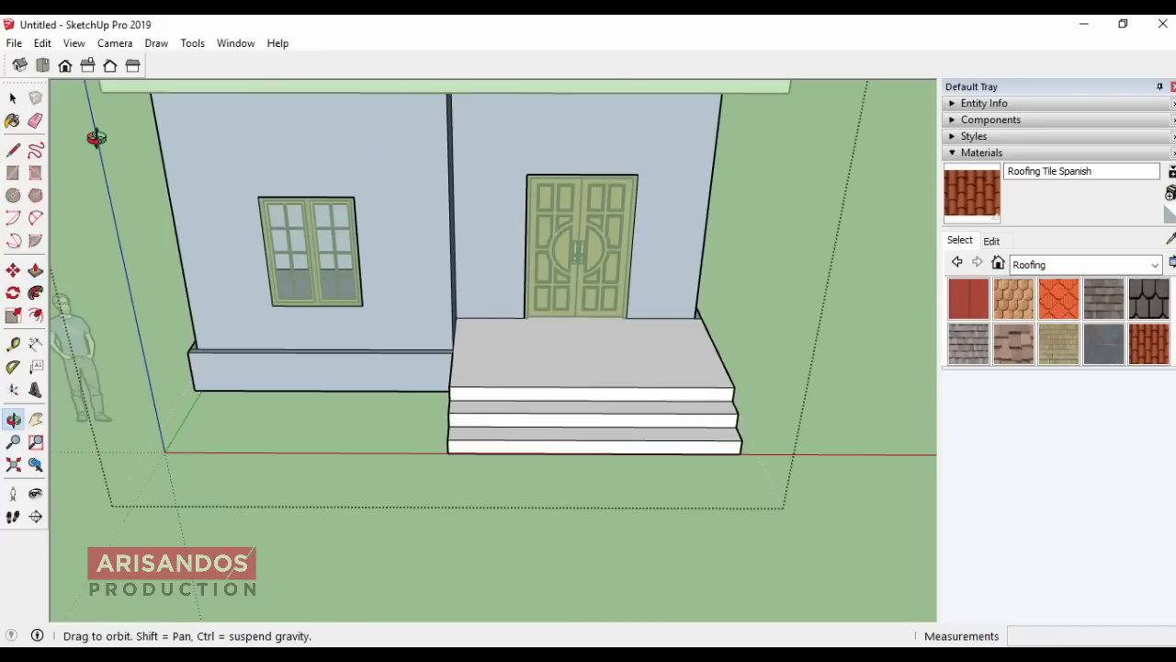
{"action": "left_click", "coordinate": [13, 97]}
{"action": "scroll", "coordinate": [644, 340], "scroll_direction": "down", "scroll_amount": 5}
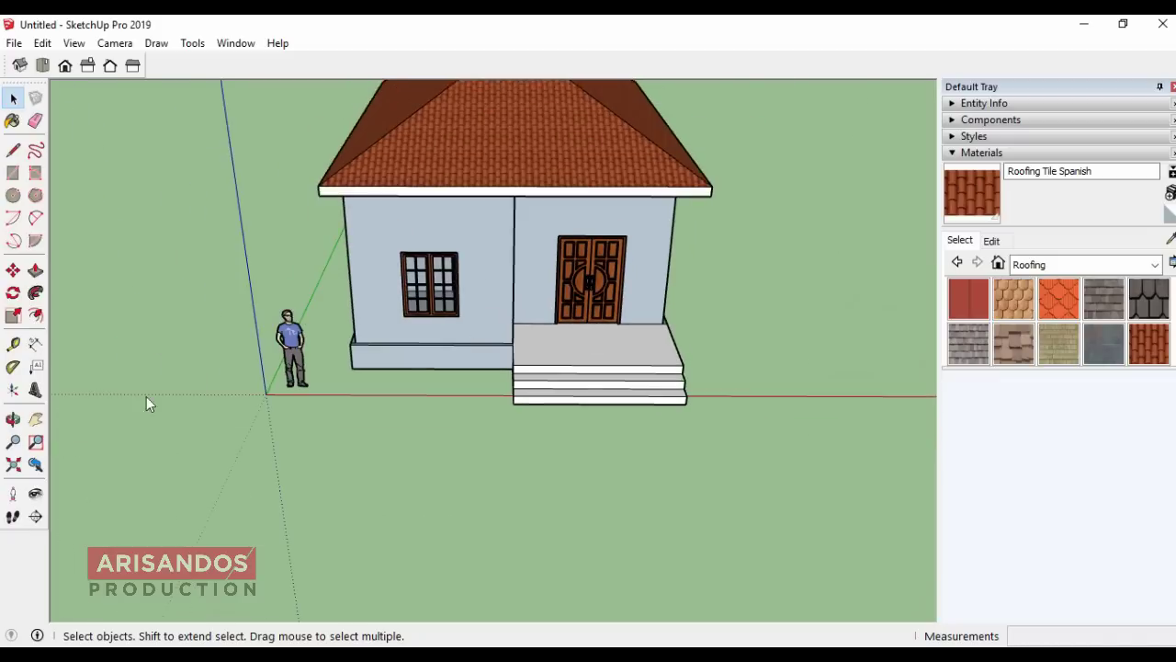
{"action": "left_click", "coordinate": [13, 418]}
{"action": "left_click_drag", "start_coordinate": [634, 349], "coordinate": [649, 285]}
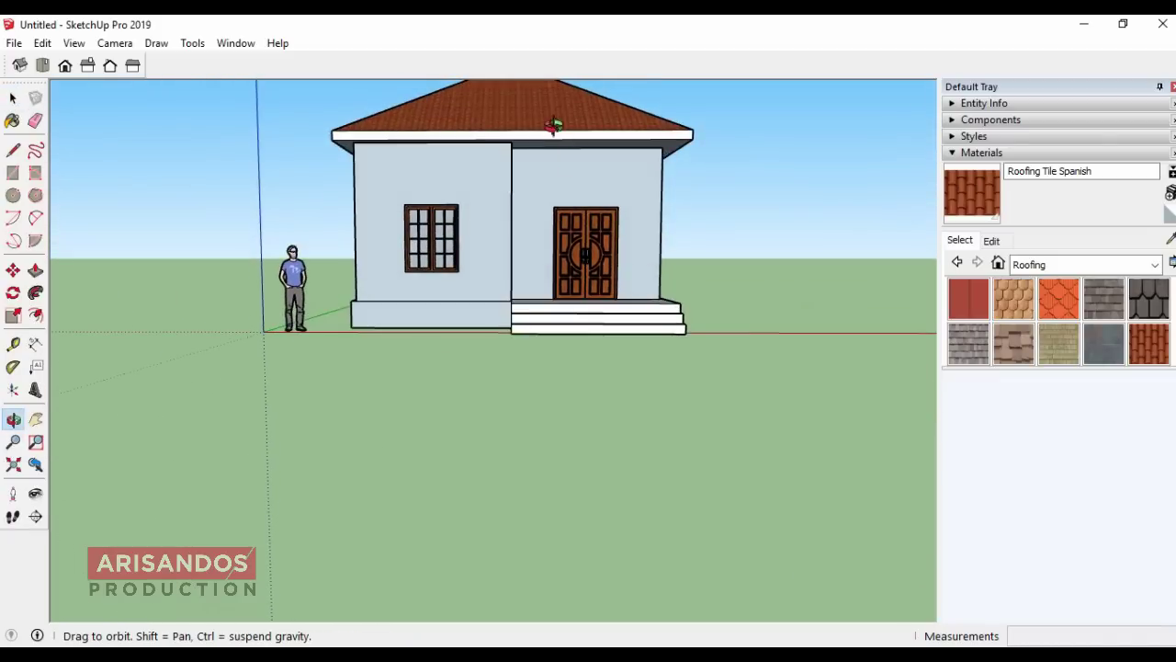
{"action": "scroll", "coordinate": [551, 119], "scroll_direction": "up", "scroll_amount": 2}
{"action": "mouse_move", "coordinate": [551, 116]}
{"action": "left_mouse_down"}
{"action": "mouse_move", "coordinate": [413, 270]}
{"action": "mouse_move", "coordinate": [583, 312]}
{"action": "left_mouse_up"}
{"action": "scroll", "coordinate": [410, 282], "scroll_direction": "up", "scroll_amount": 2}
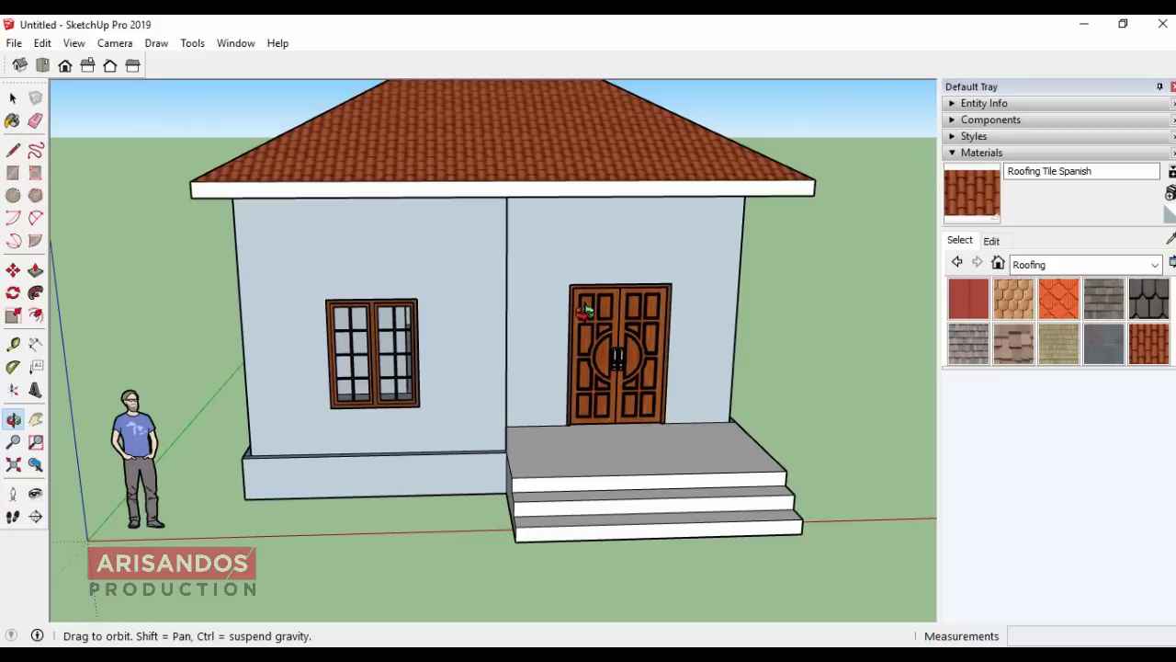
{"action": "scroll", "coordinate": [575, 241], "scroll_direction": "down", "scroll_amount": 2}
{"action": "left_click_drag", "start_coordinate": [562, 248], "coordinate": [507, 249]}
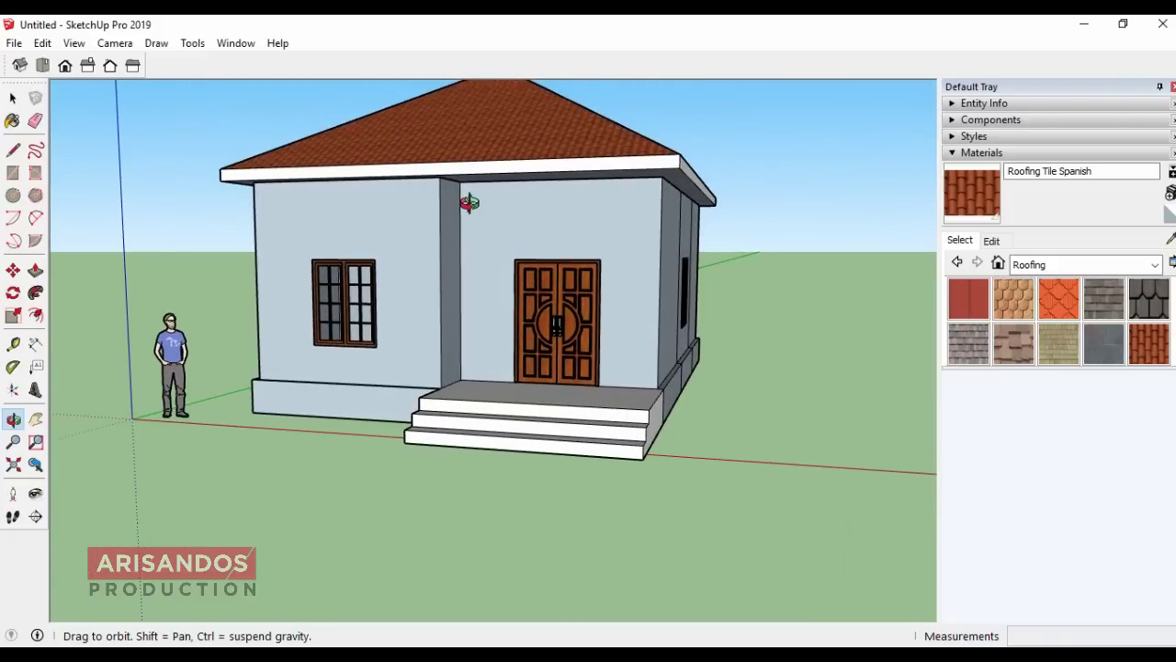
{"action": "scroll", "coordinate": [469, 202], "scroll_direction": "up", "scroll_amount": 2}
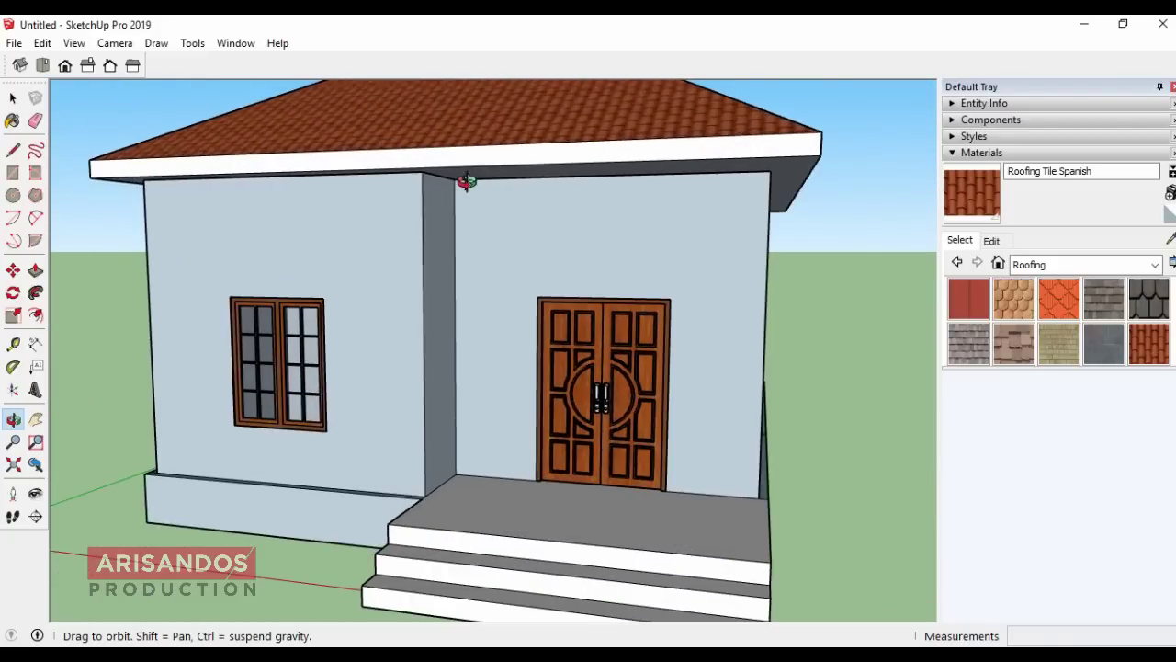
Step: Draw the canopy's base rectangle under the front eave
{"action": "left_click", "coordinate": [13, 172]}
{"action": "scroll", "coordinate": [427, 193], "scroll_direction": "up", "scroll_amount": 1}
{"action": "scroll", "coordinate": [463, 197], "scroll_direction": "up", "scroll_amount": 1}
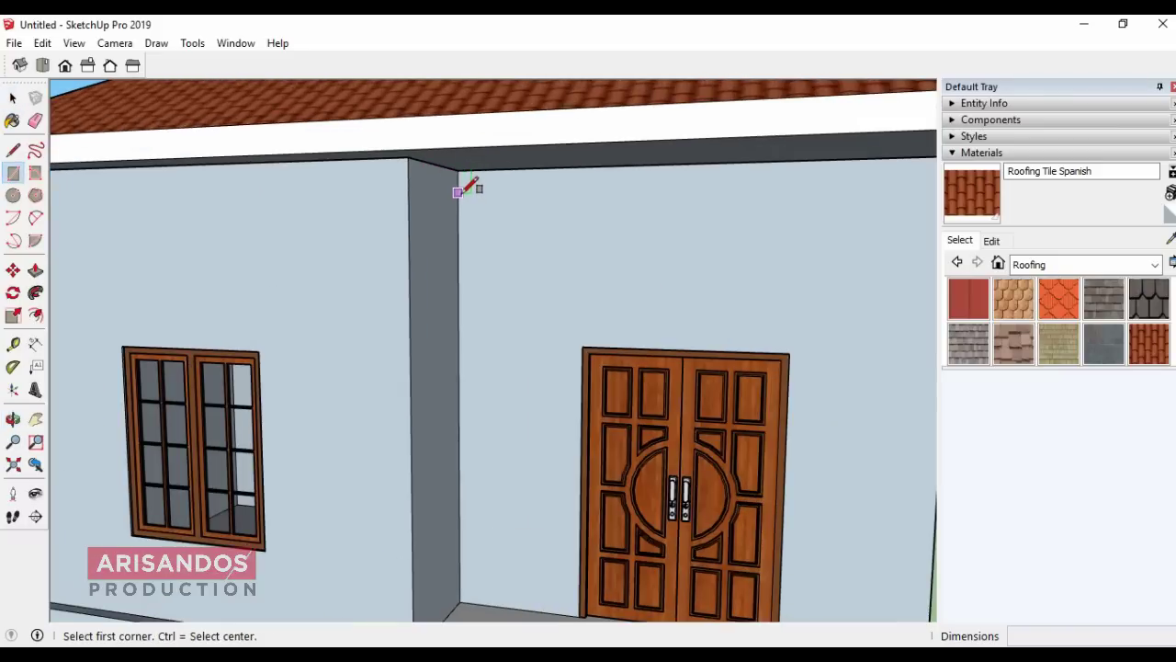
{"action": "left_click", "coordinate": [460, 187]}
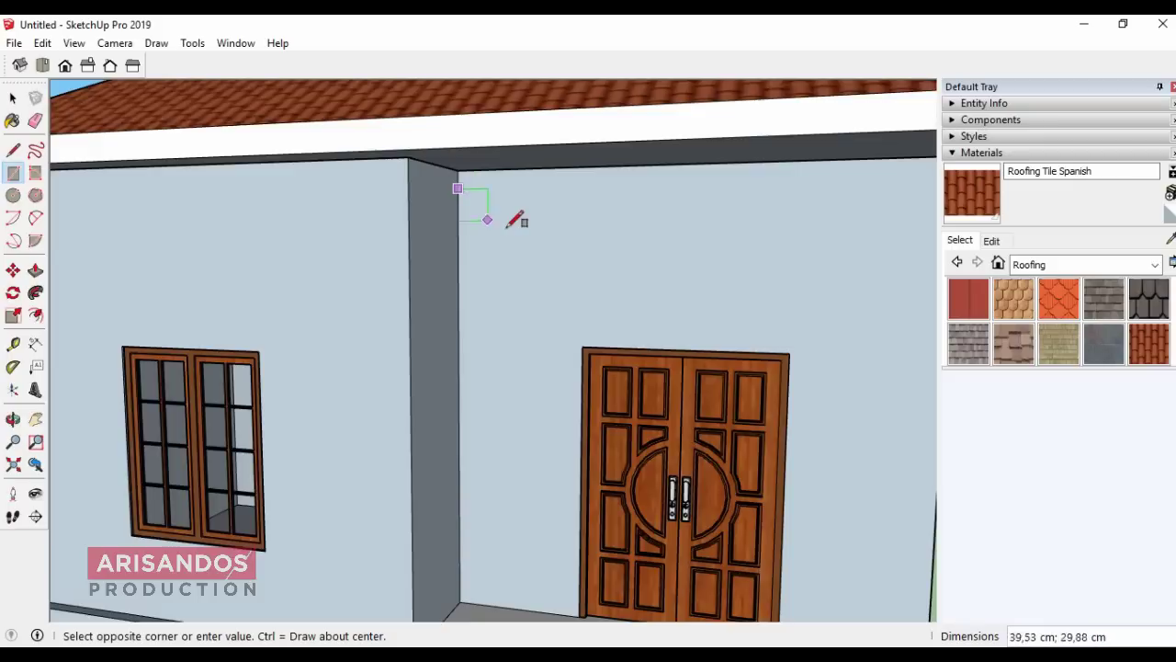
{"action": "scroll", "coordinate": [510, 218], "scroll_direction": "down", "scroll_amount": 4}
{"action": "scroll", "coordinate": [551, 220], "scroll_direction": "down", "scroll_amount": 1}
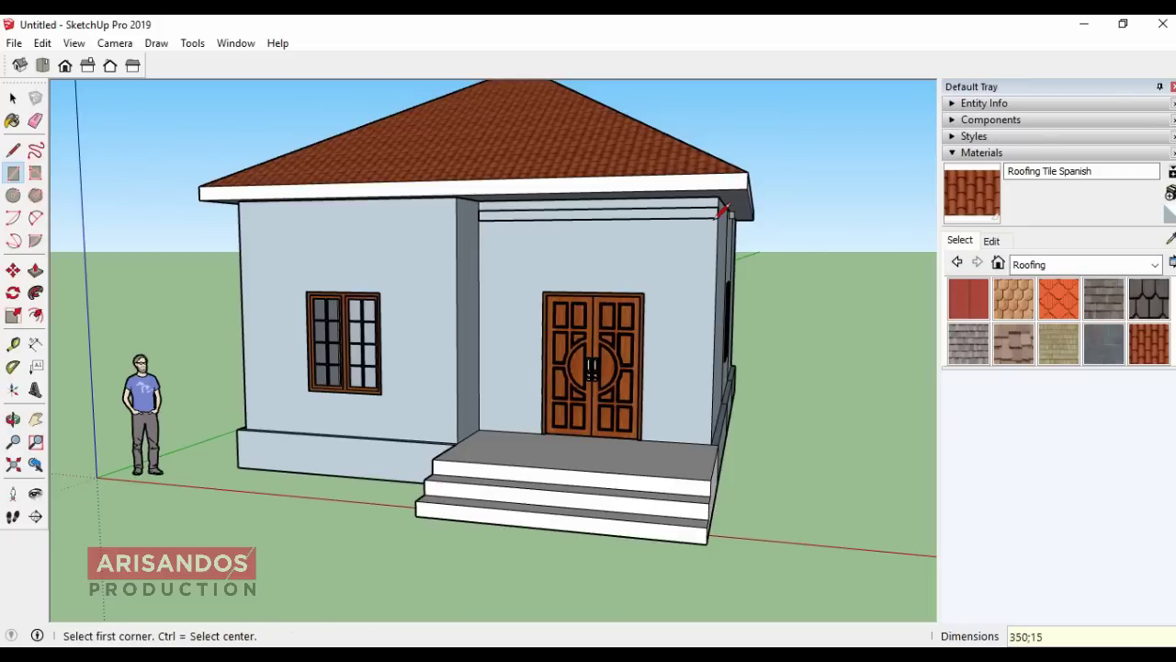
Step: Pull the strip under the eaves out 260 cm to form the porch canopy
{"action": "left_click", "coordinate": [13, 420]}
{"action": "left_click_drag", "start_coordinate": [570, 377], "coordinate": [454, 389]}
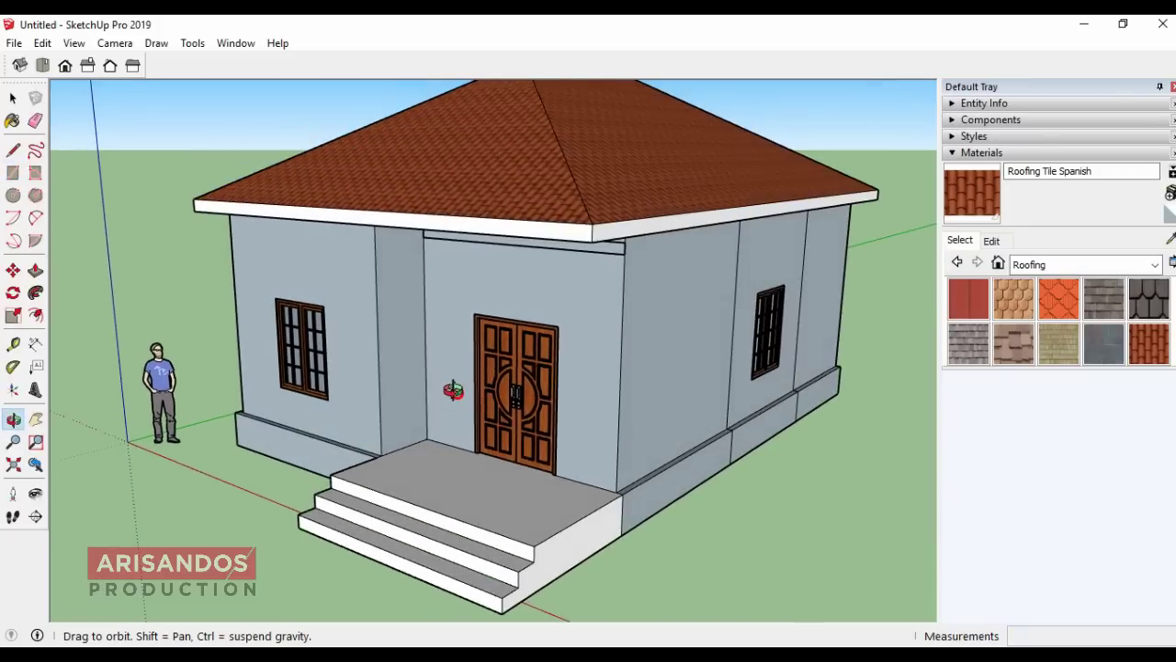
{"action": "left_click", "coordinate": [14, 99]}
{"action": "left_click", "coordinate": [35, 271]}
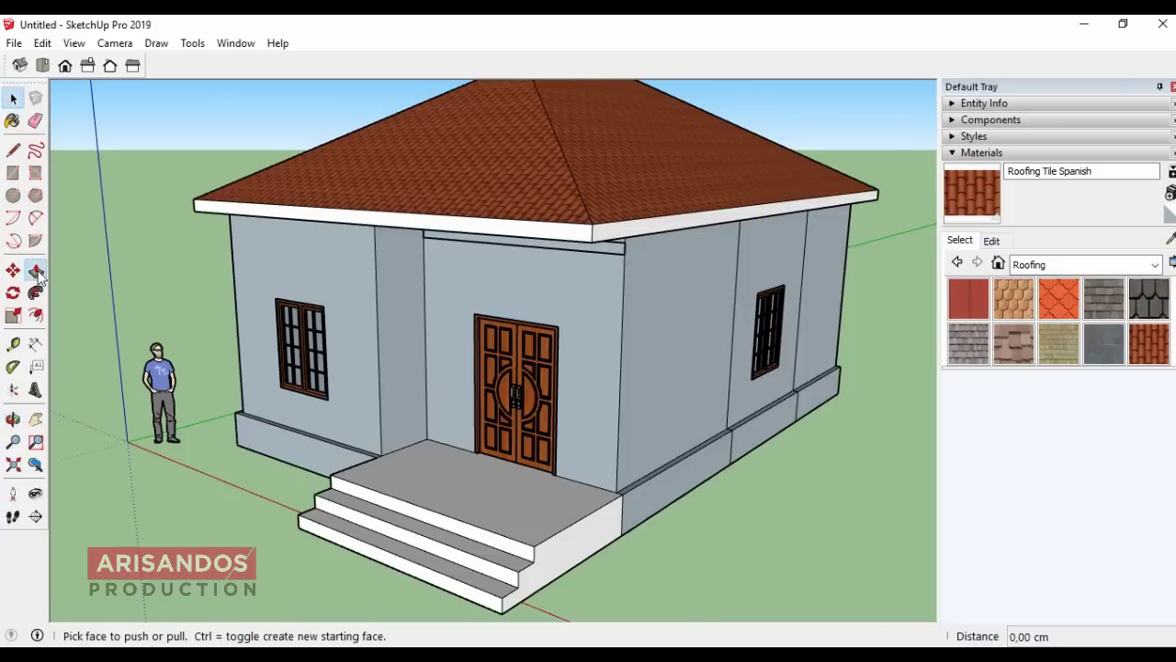
{"action": "left_click_drag", "start_coordinate": [615, 253], "coordinate": [505, 606]}
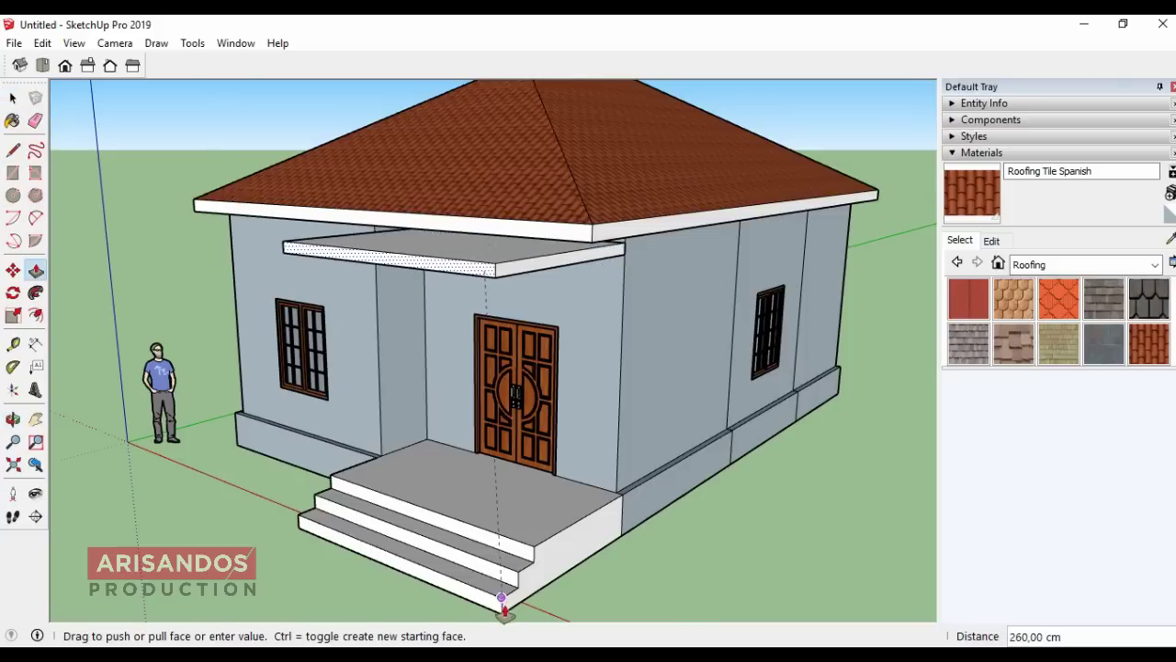
{"action": "left_click", "coordinate": [12, 420]}
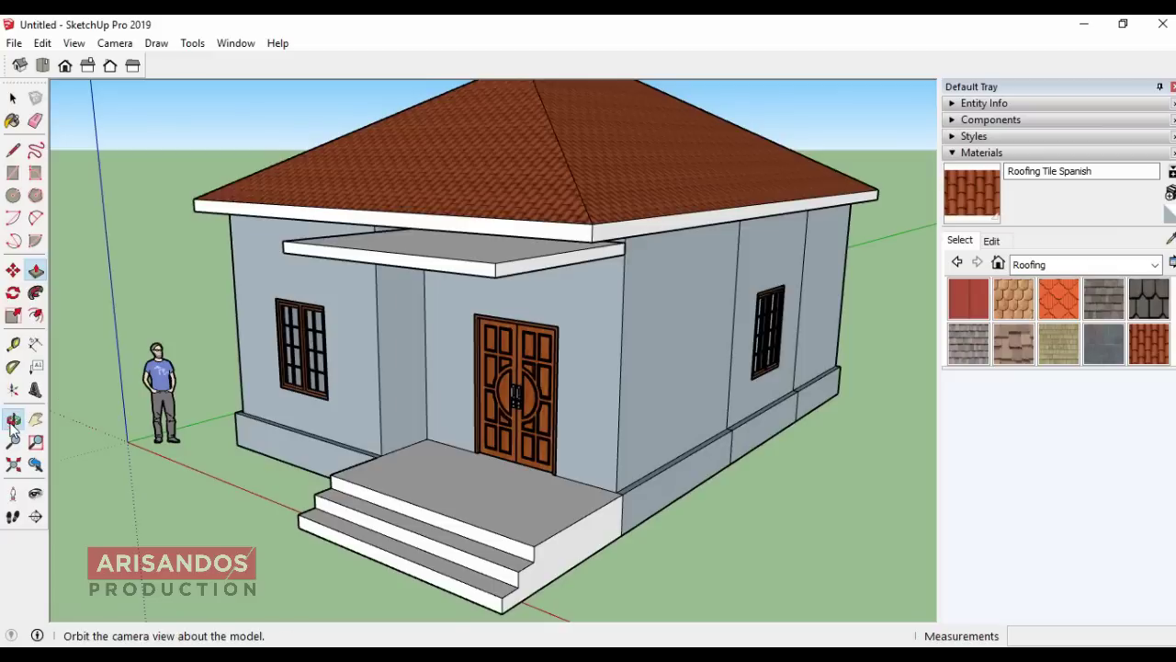
{"action": "mouse_move", "coordinate": [478, 294]}
{"action": "left_mouse_down"}
{"action": "mouse_move", "coordinate": [860, 274]}
{"action": "mouse_move", "coordinate": [593, 244]}
{"action": "mouse_move", "coordinate": [199, 230]}
{"action": "left_mouse_up"}
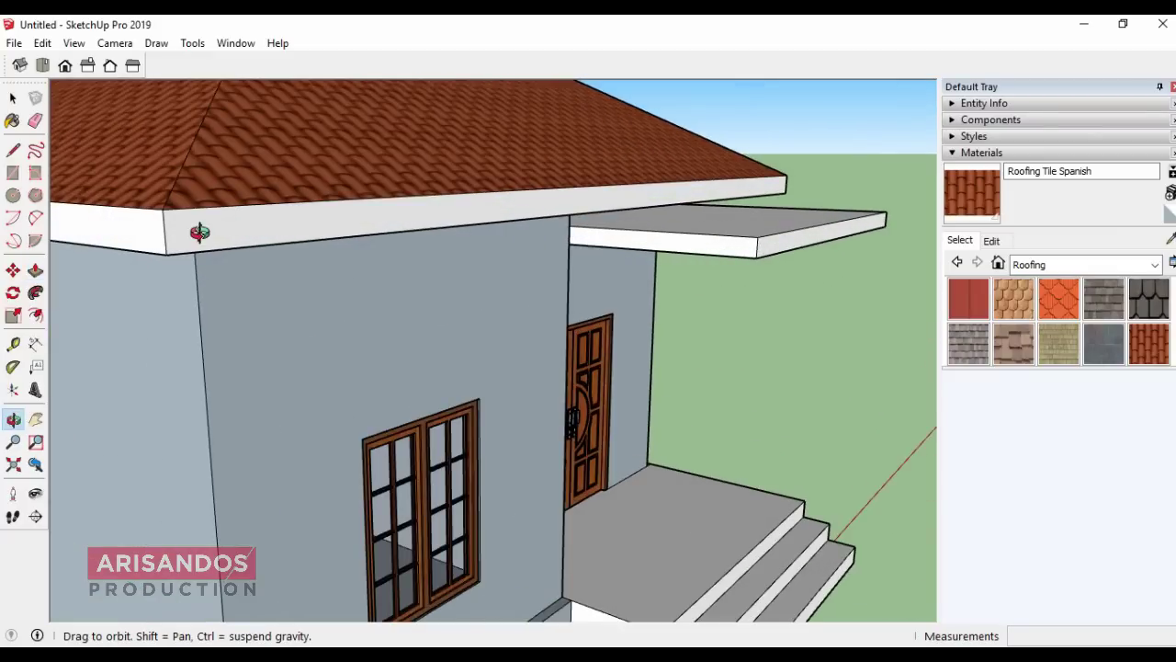
Step: Draw a 15 cm line down the wall edge and extend the canopy along the left front wall
{"action": "left_click", "coordinate": [13, 149]}
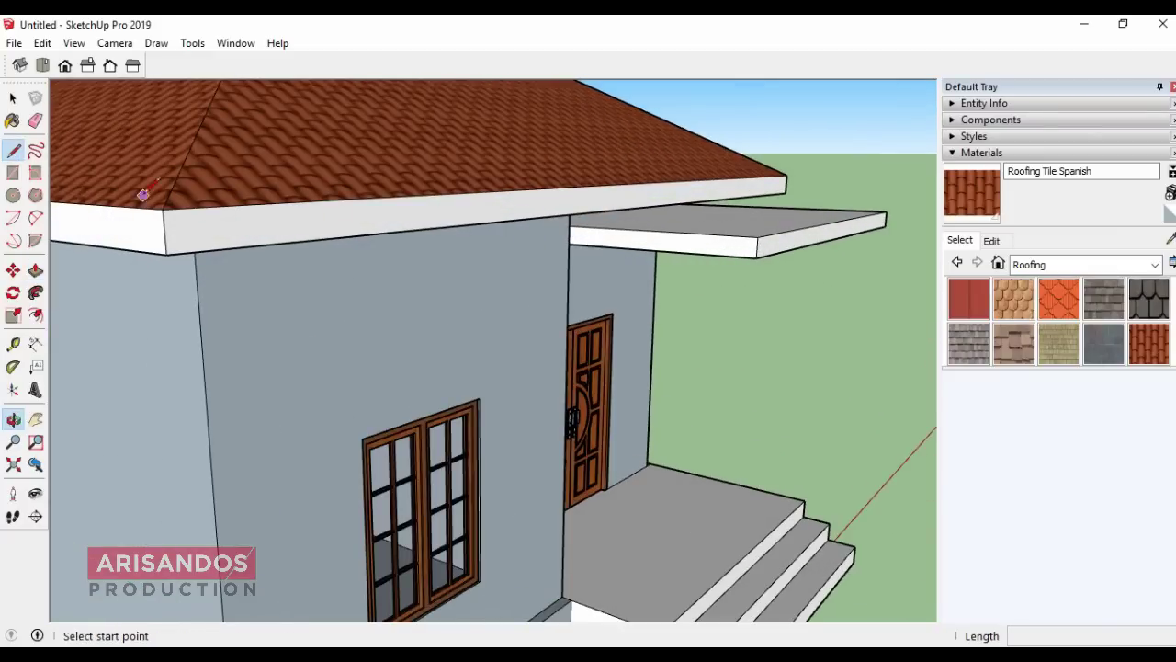
{"action": "left_click", "coordinate": [569, 225]}
{"action": "left_click", "coordinate": [571, 244]}
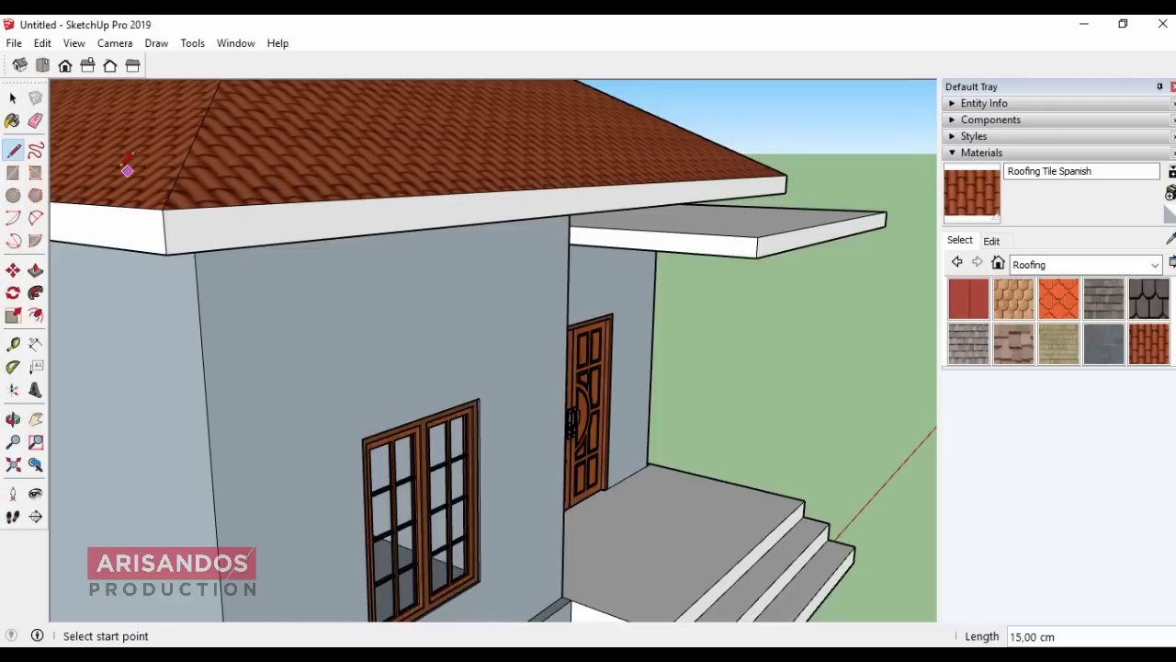
{"action": "left_click", "coordinate": [34, 269]}
{"action": "mouse_move", "coordinate": [667, 255]}
{"action": "left_mouse_down"}
{"action": "mouse_move", "coordinate": [440, 303]}
{"action": "mouse_move", "coordinate": [204, 388]}
{"action": "left_mouse_up"}
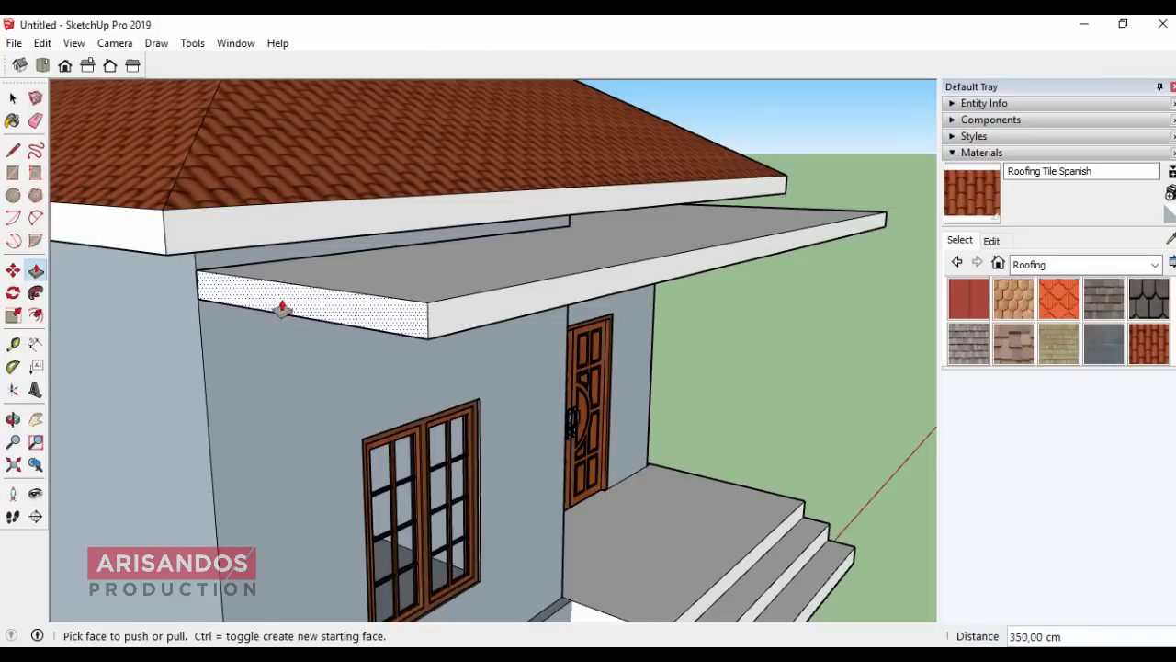
Step: Orbit to look down on the canopy and split its front face with a line
{"action": "left_click", "coordinate": [13, 419]}
{"action": "left_click_drag", "start_coordinate": [435, 260], "coordinate": [287, 314]}
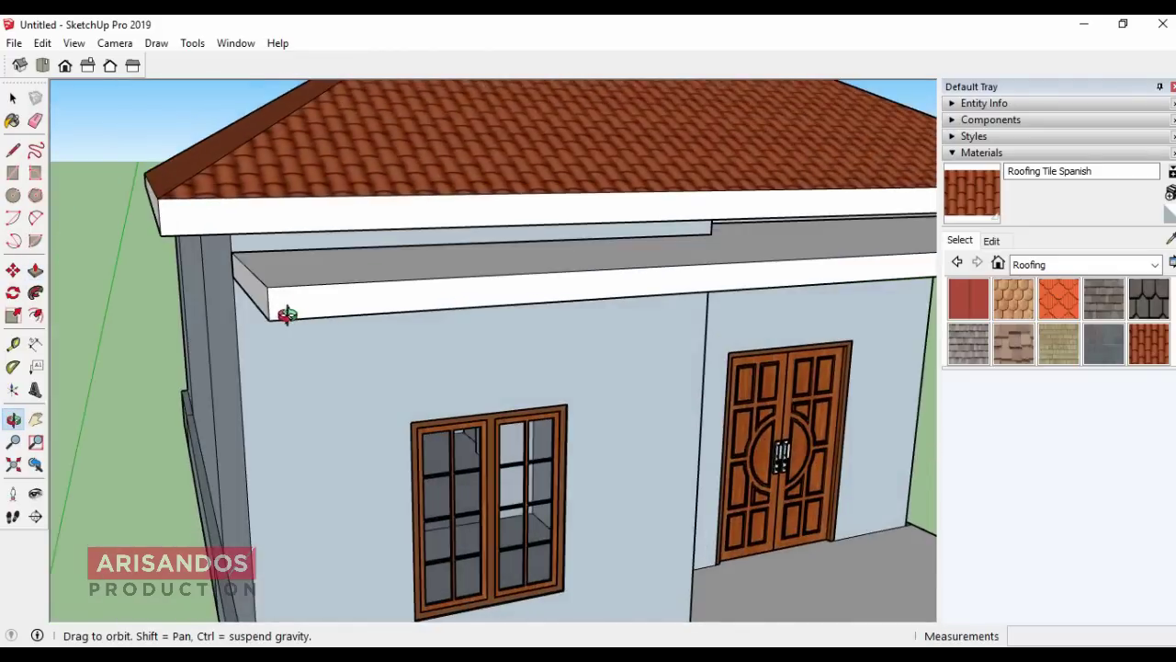
{"action": "scroll", "coordinate": [287, 314], "scroll_direction": "down", "scroll_amount": 5}
{"action": "mouse_move", "coordinate": [264, 282]}
{"action": "left_mouse_down"}
{"action": "mouse_move", "coordinate": [242, 320]}
{"action": "mouse_move", "coordinate": [288, 349]}
{"action": "left_mouse_up"}
{"action": "scroll", "coordinate": [496, 312], "scroll_direction": "up", "scroll_amount": 3}
{"action": "scroll", "coordinate": [501, 260], "scroll_direction": "up", "scroll_amount": 1}
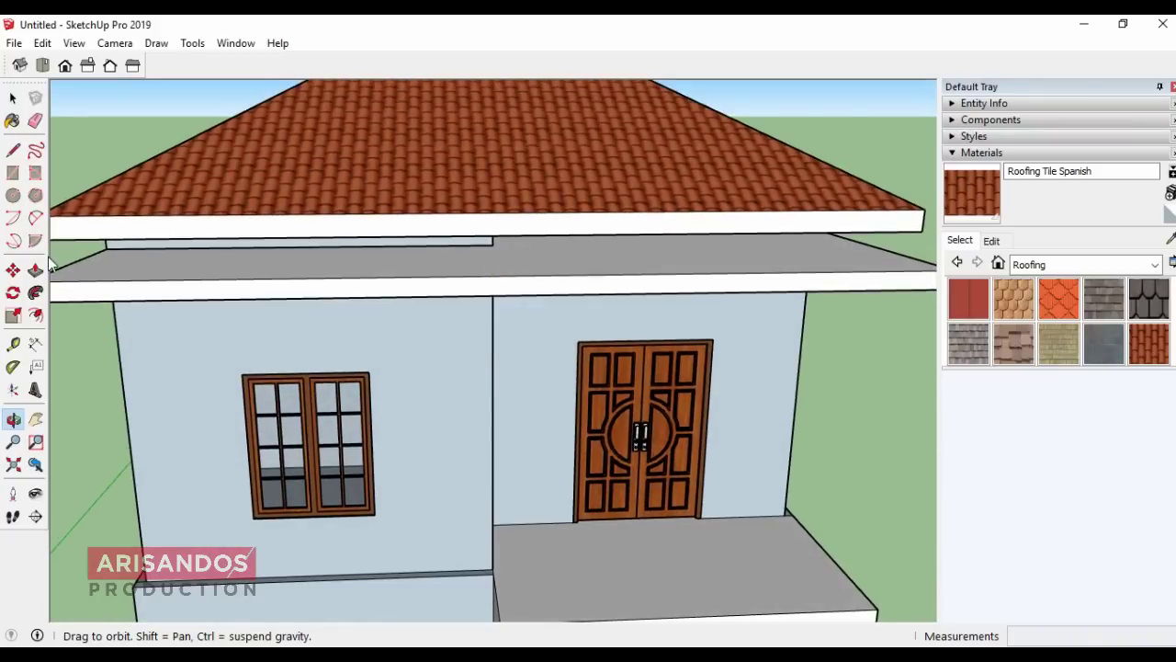
{"action": "left_click_drag", "start_coordinate": [472, 343], "coordinate": [291, 389]}
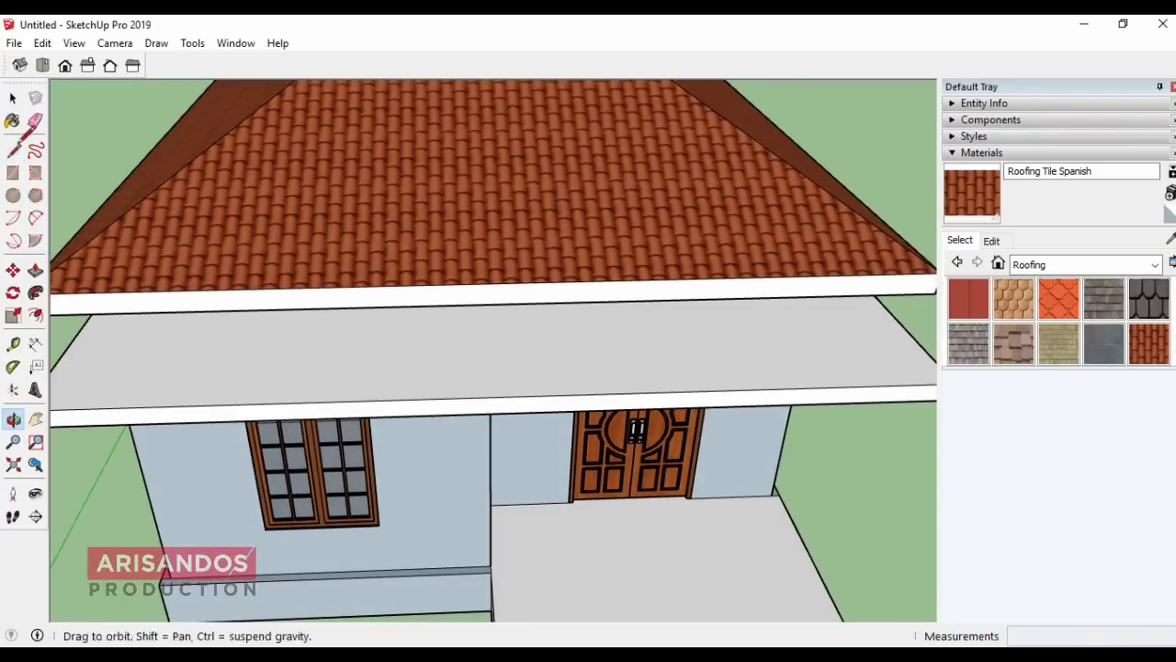
{"action": "left_click", "coordinate": [13, 149]}
{"action": "left_click", "coordinate": [448, 414]}
{"action": "left_click", "coordinate": [449, 398]}
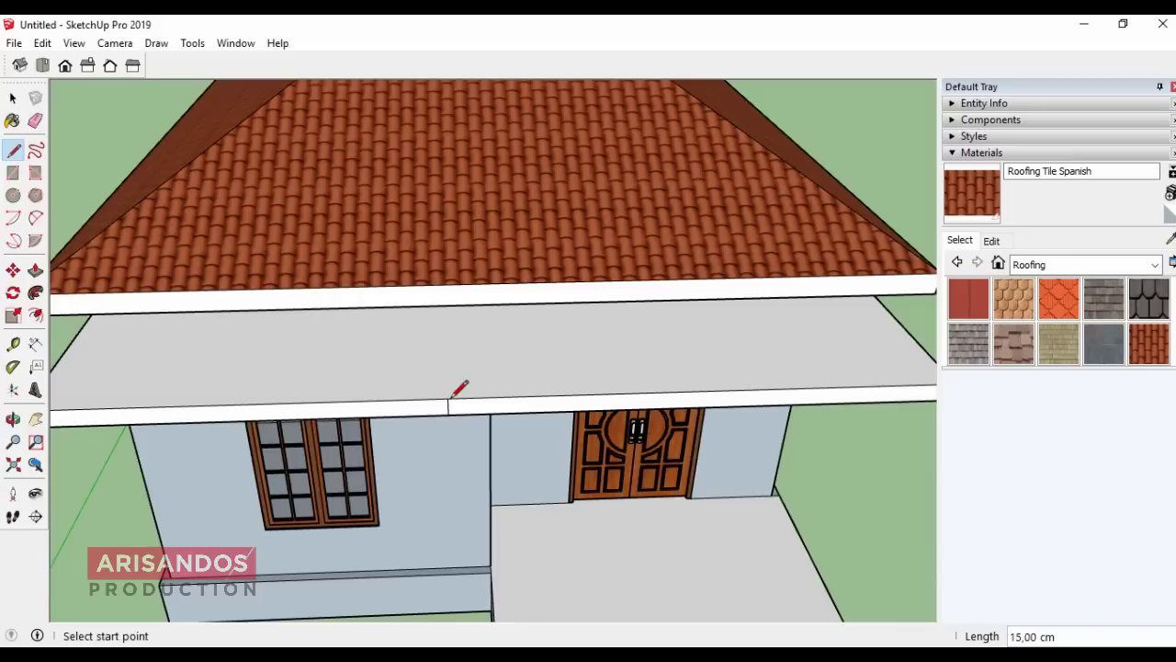
Step: Push the split canopy section back 120 cm and set the narrow strip to 20 cm
{"action": "left_click", "coordinate": [35, 270]}
{"action": "left_click", "coordinate": [395, 416]}
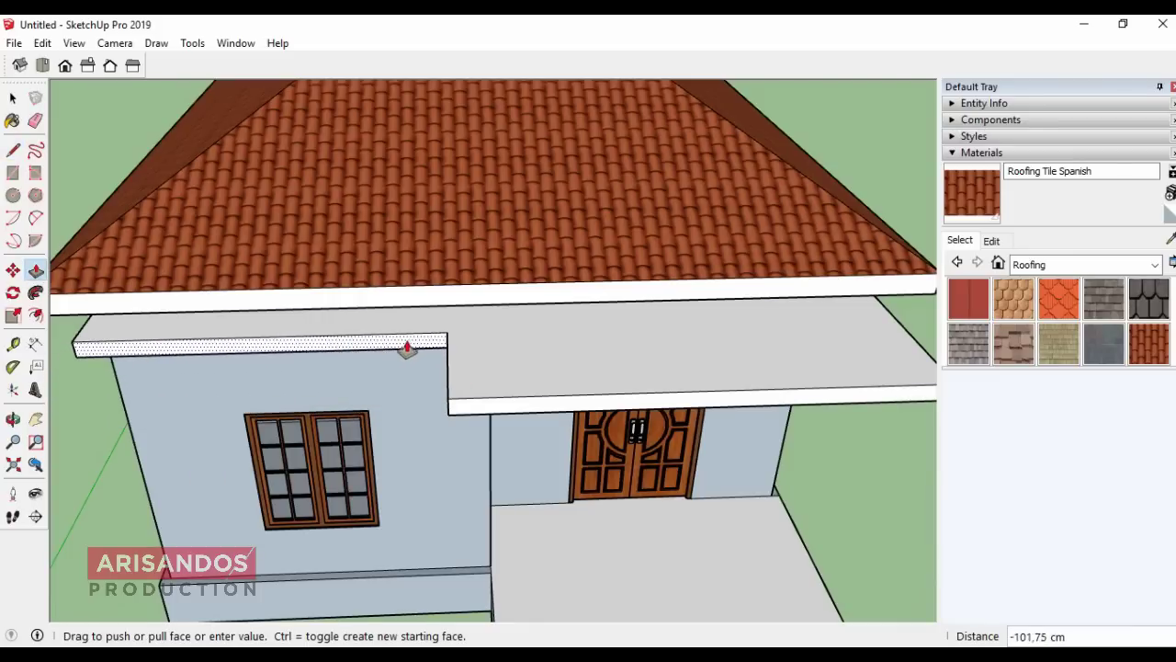
{"action": "type", "text": "120"}
{"action": "key", "text": "Return"}
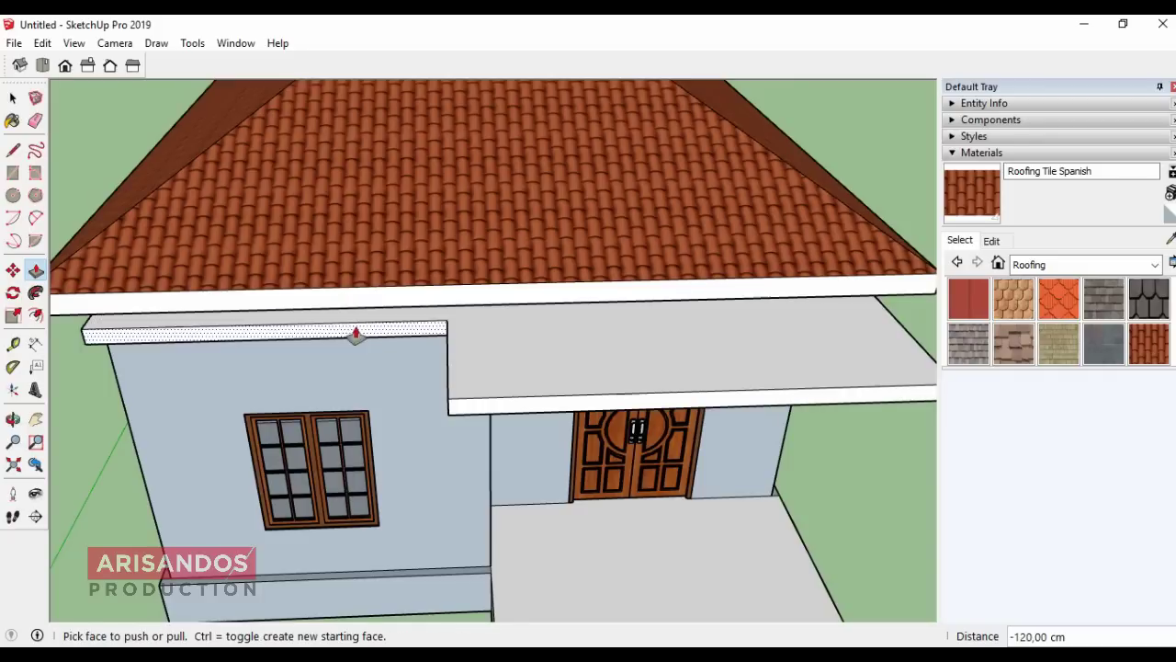
{"action": "left_click", "coordinate": [355, 335]}
{"action": "type", "text": "20"}
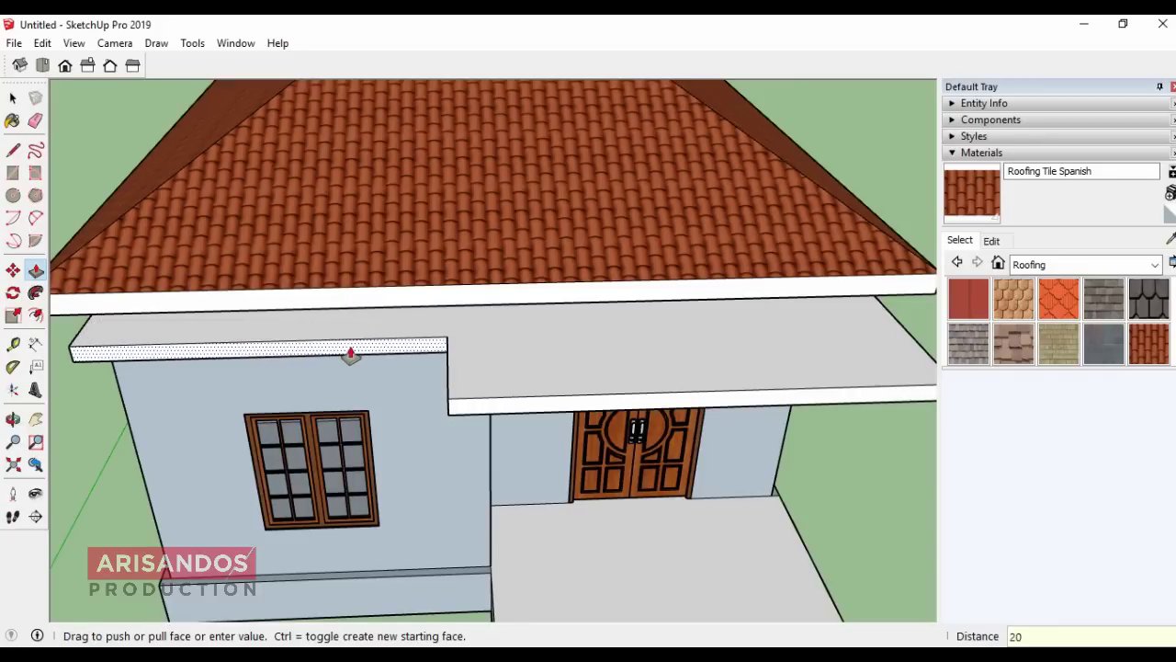
{"action": "key", "text": "Return"}
{"action": "scroll", "coordinate": [350, 355], "scroll_direction": "down", "scroll_amount": 3}
Step: Orbit to a level front-left view and zoom in on the porch beam's corner with the side wall
{"action": "scroll", "coordinate": [350, 343], "scroll_direction": "down", "scroll_amount": 2}
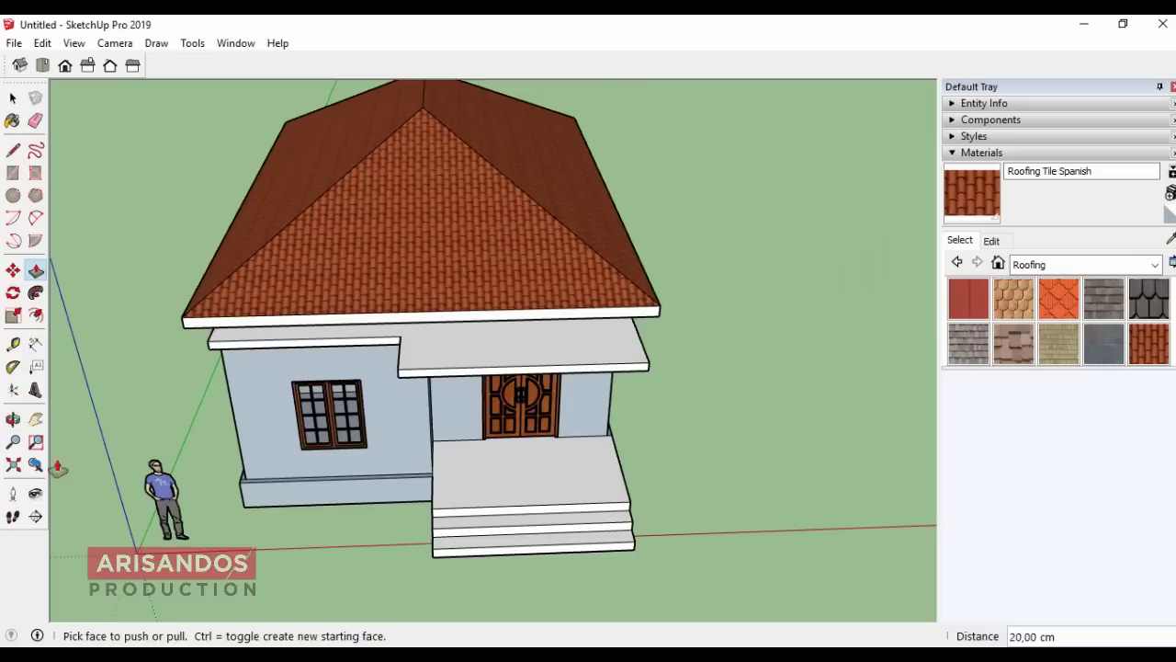
{"action": "left_click", "coordinate": [13, 419]}
{"action": "mouse_move", "coordinate": [584, 473]}
{"action": "left_mouse_down"}
{"action": "mouse_move", "coordinate": [567, 239]}
{"action": "mouse_move", "coordinate": [727, 313]}
{"action": "mouse_move", "coordinate": [575, 355]}
{"action": "mouse_move", "coordinate": [475, 415]}
{"action": "mouse_move", "coordinate": [390, 380]}
{"action": "left_mouse_up"}
{"action": "scroll", "coordinate": [551, 340], "scroll_direction": "down", "scroll_amount": 3}
{"action": "scroll", "coordinate": [571, 315], "scroll_direction": "up", "scroll_amount": 2}
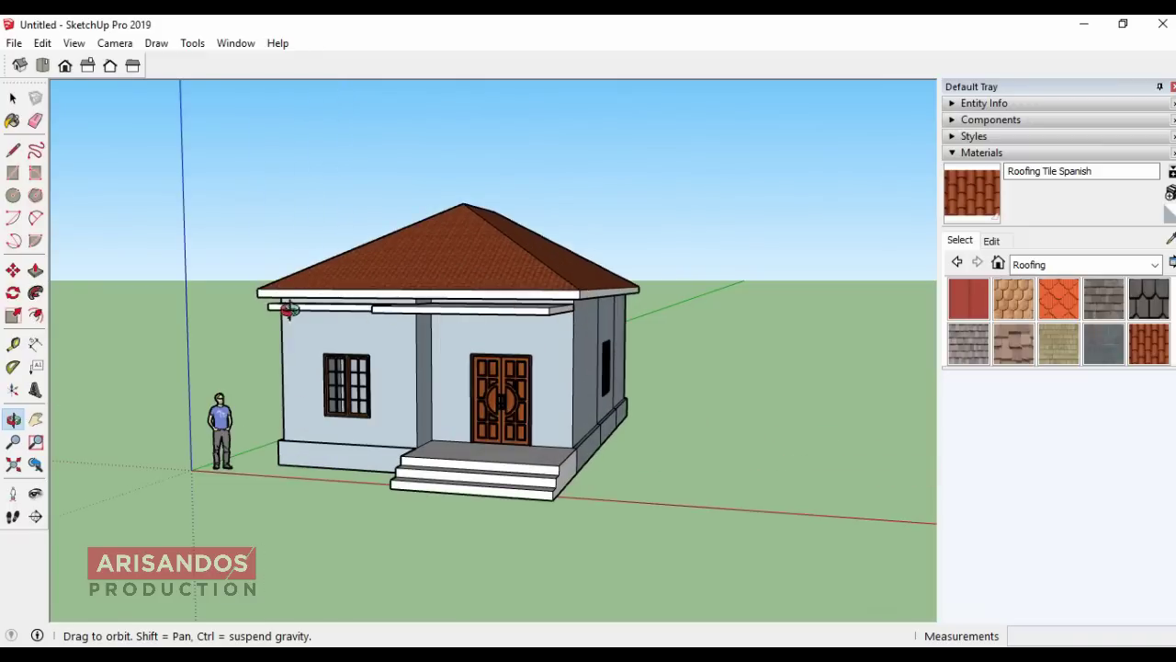
{"action": "scroll", "coordinate": [472, 300], "scroll_direction": "up", "scroll_amount": 2}
{"action": "scroll", "coordinate": [509, 312], "scroll_direction": "up", "scroll_amount": 1}
{"action": "mouse_move", "coordinate": [509, 312]}
{"action": "left_mouse_down"}
{"action": "mouse_move", "coordinate": [620, 323]}
{"action": "mouse_move", "coordinate": [580, 324]}
{"action": "left_mouse_up"}
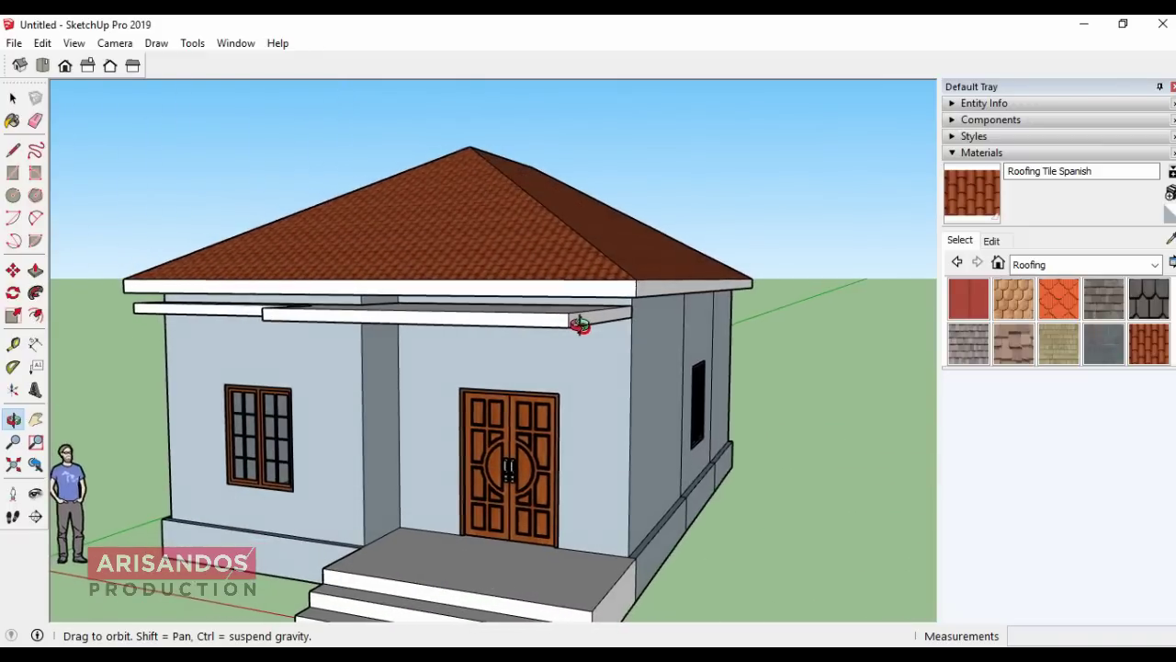
{"action": "scroll", "coordinate": [607, 320], "scroll_direction": "up", "scroll_amount": 1}
{"action": "scroll", "coordinate": [634, 312], "scroll_direction": "up", "scroll_amount": 1}
{"action": "scroll", "coordinate": [645, 310], "scroll_direction": "up", "scroll_amount": 1}
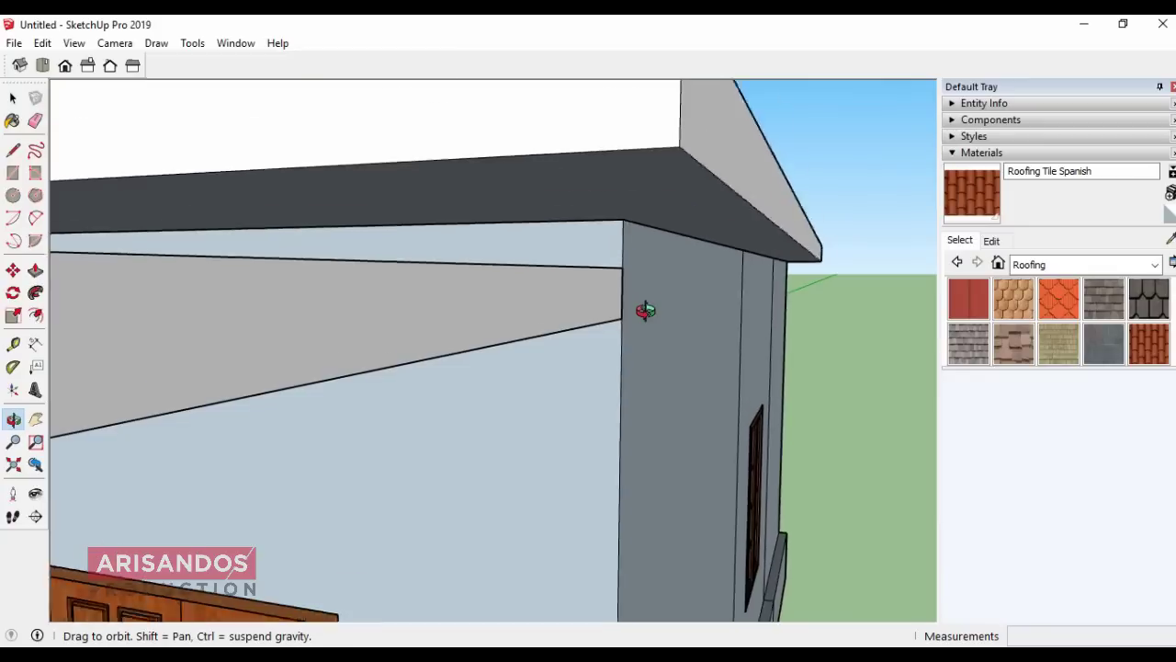
{"action": "scroll", "coordinate": [671, 302], "scroll_direction": "up", "scroll_amount": 1}
{"action": "scroll", "coordinate": [732, 297], "scroll_direction": "up", "scroll_amount": 2}
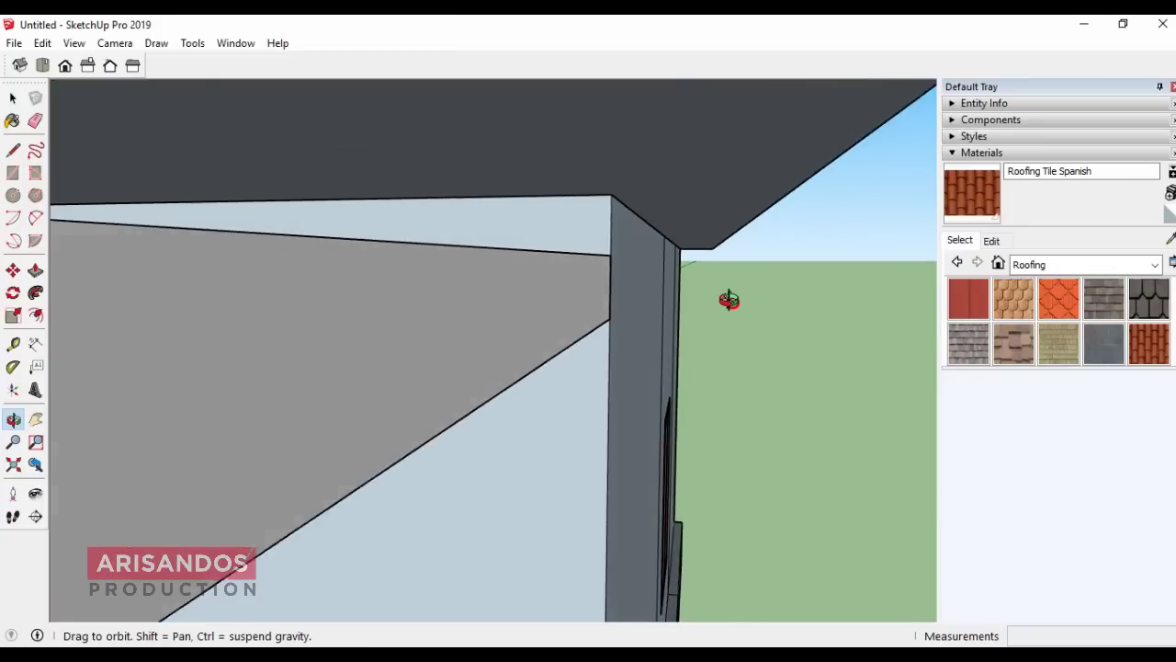
{"action": "left_click", "coordinate": [13, 175]}
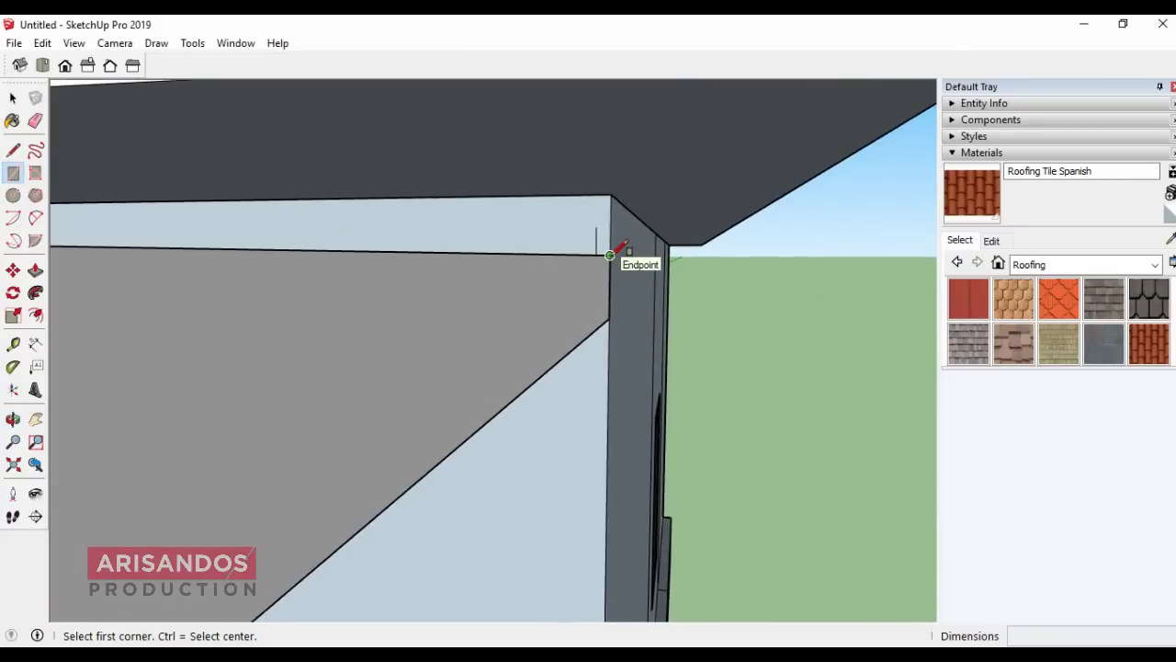
Step: Draw a roughly 17 × 30 cm rectangle from the beam-wall corner downward
{"action": "left_click", "coordinate": [610, 255]}
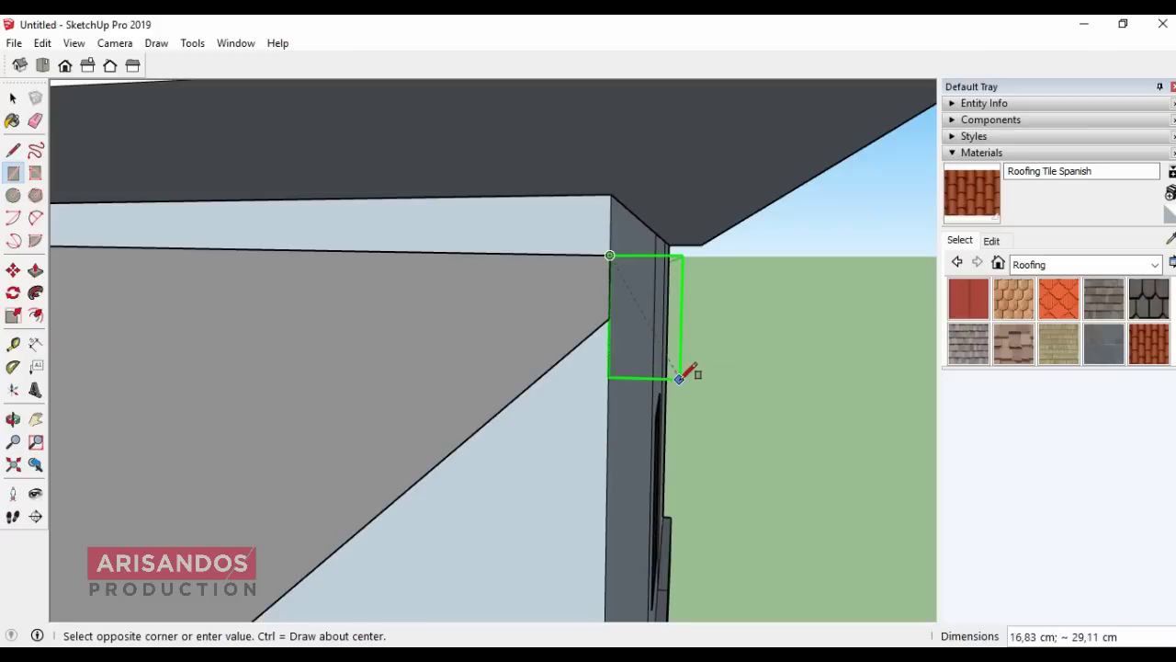
{"action": "left_click", "coordinate": [680, 380]}
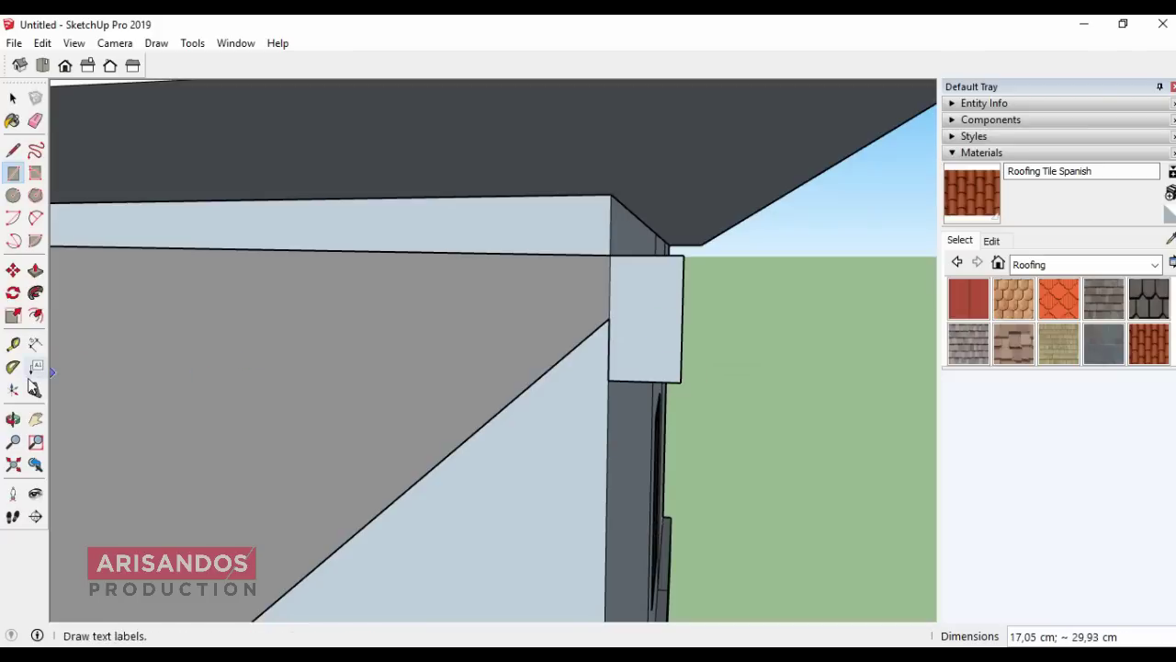
Step: Orbit to face the new rectangle and split it with a vertical line from its top edge
{"action": "left_click", "coordinate": [13, 419]}
{"action": "mouse_move", "coordinate": [726, 406]}
{"action": "left_mouse_down"}
{"action": "mouse_move", "coordinate": [693, 405]}
{"action": "mouse_move", "coordinate": [704, 388]}
{"action": "mouse_move", "coordinate": [601, 315]}
{"action": "mouse_move", "coordinate": [620, 321]}
{"action": "left_mouse_up"}
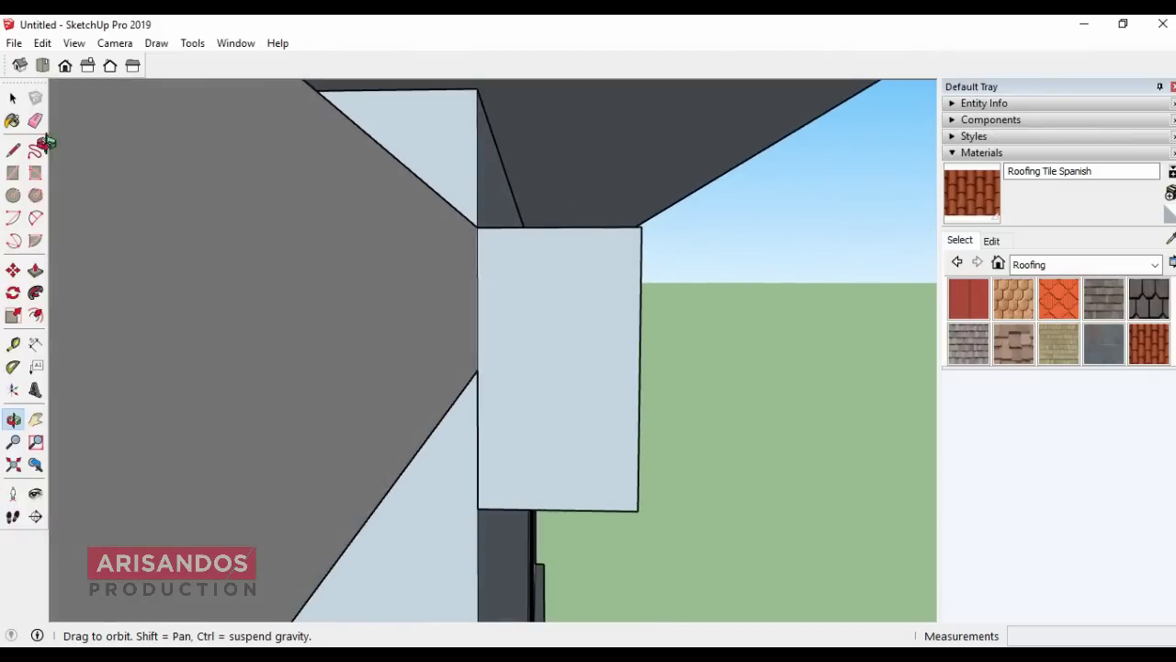
{"action": "left_click", "coordinate": [13, 150]}
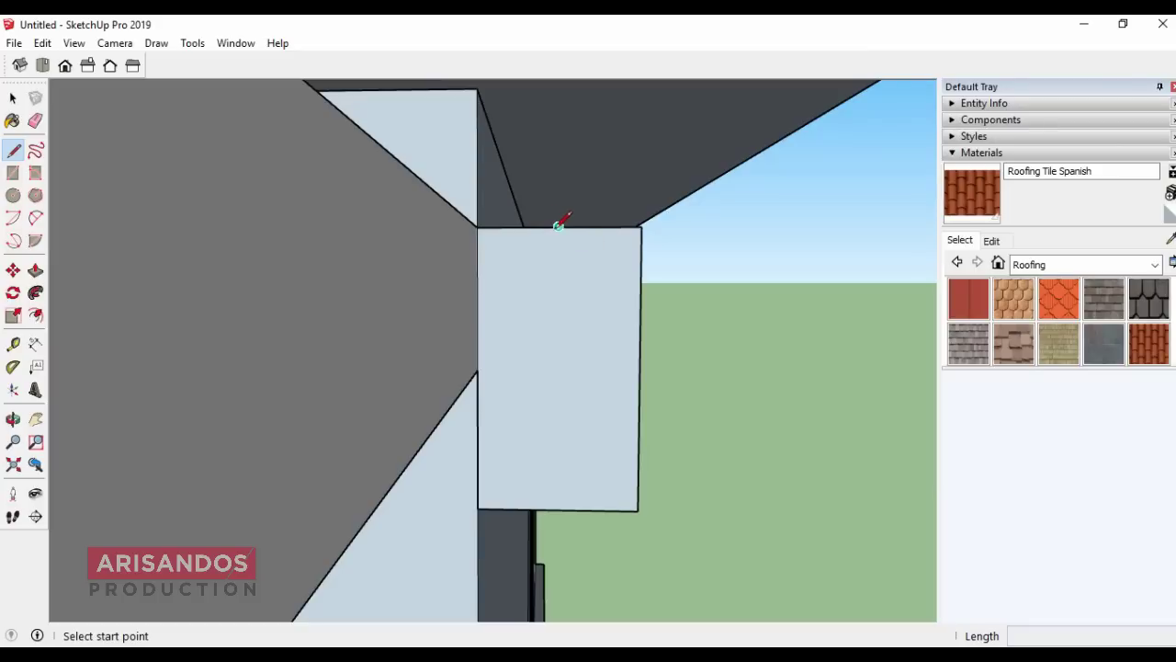
{"action": "scroll", "coordinate": [556, 223], "scroll_direction": "up", "scroll_amount": 2}
{"action": "left_click", "coordinate": [549, 225]}
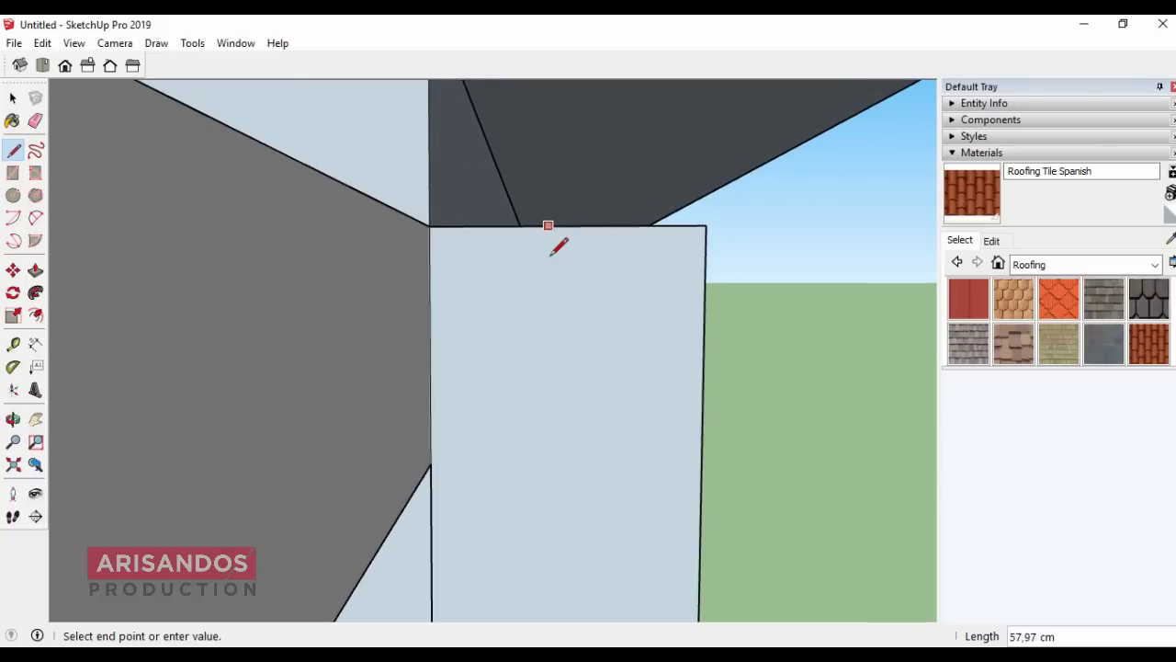
{"action": "scroll", "coordinate": [551, 249], "scroll_direction": "up", "scroll_amount": 2}
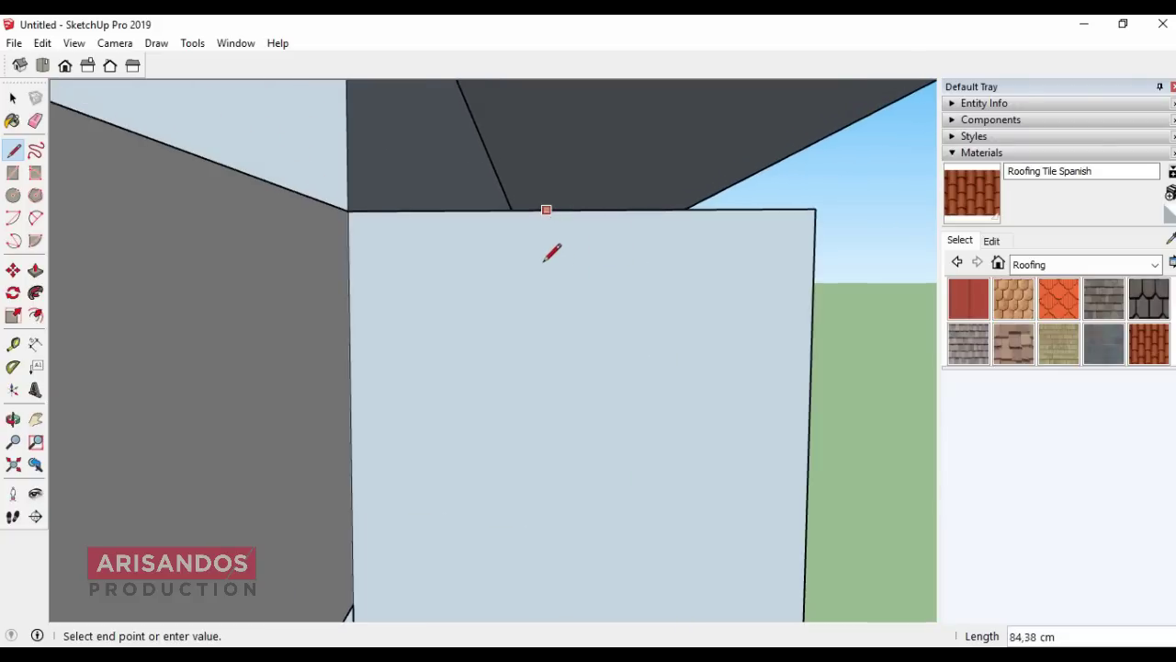
{"action": "scroll", "coordinate": [550, 253], "scroll_direction": "down", "scroll_amount": 2}
{"action": "scroll", "coordinate": [541, 235], "scroll_direction": "down", "scroll_amount": 2}
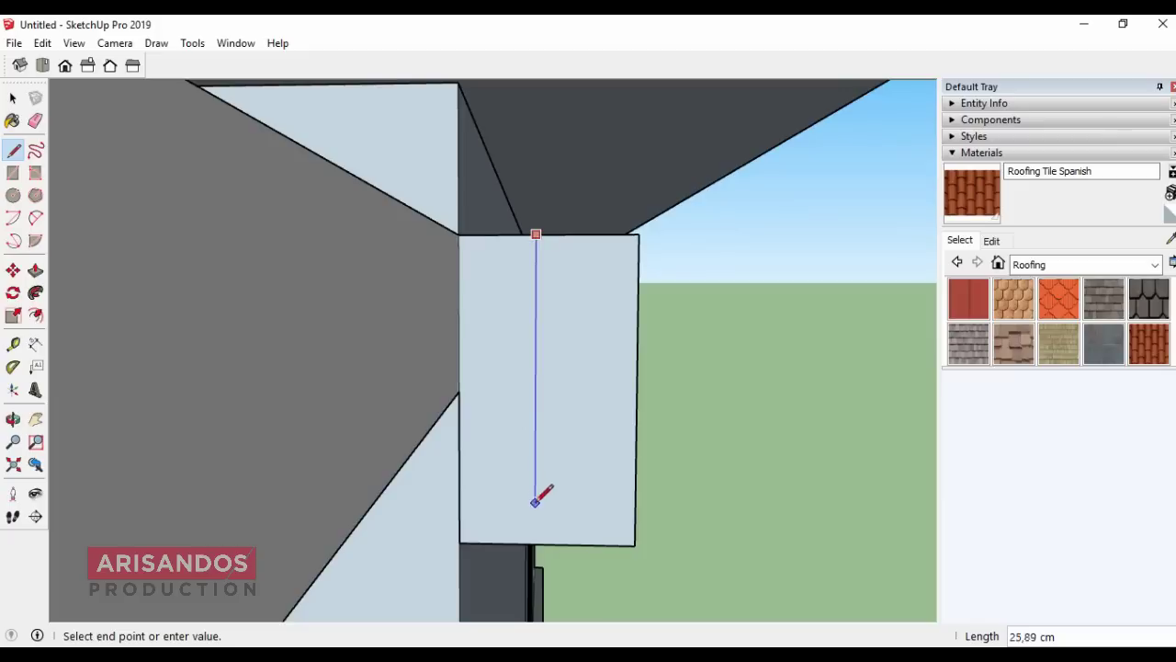
{"action": "left_click", "coordinate": [534, 543]}
{"action": "scroll", "coordinate": [539, 266], "scroll_direction": "up", "scroll_amount": 1}
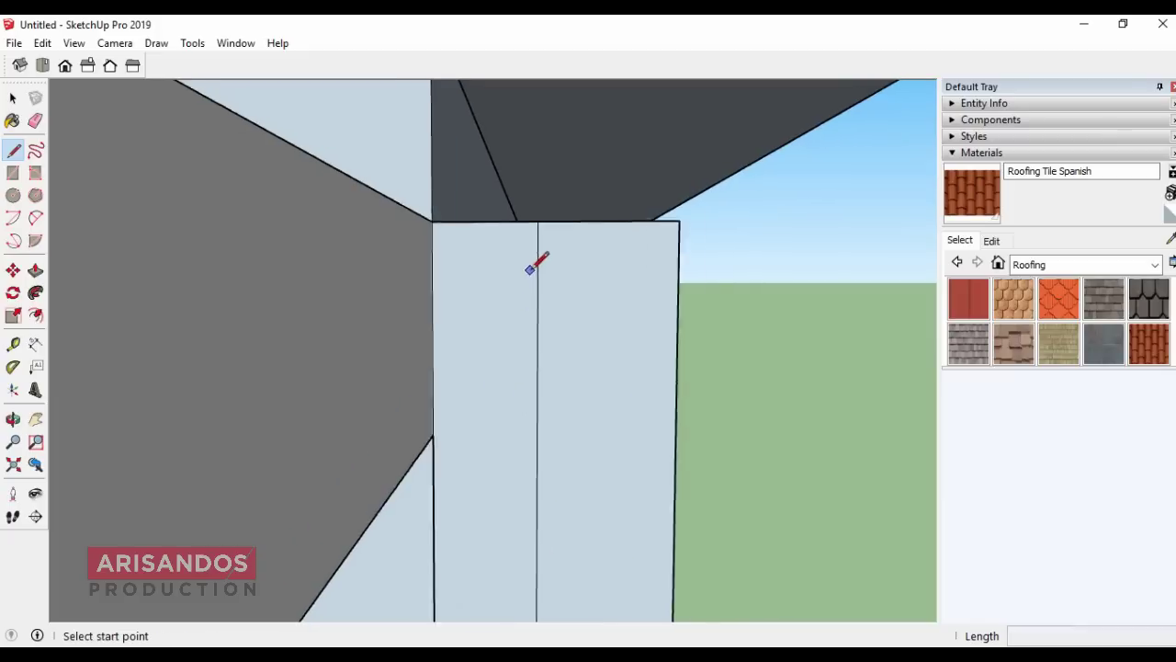
{"action": "scroll", "coordinate": [542, 252], "scroll_direction": "up", "scroll_amount": 1}
Step: Draw the stepped bracket profile inside the face, including a 2 cm vertical step
{"action": "left_click", "coordinate": [540, 255]}
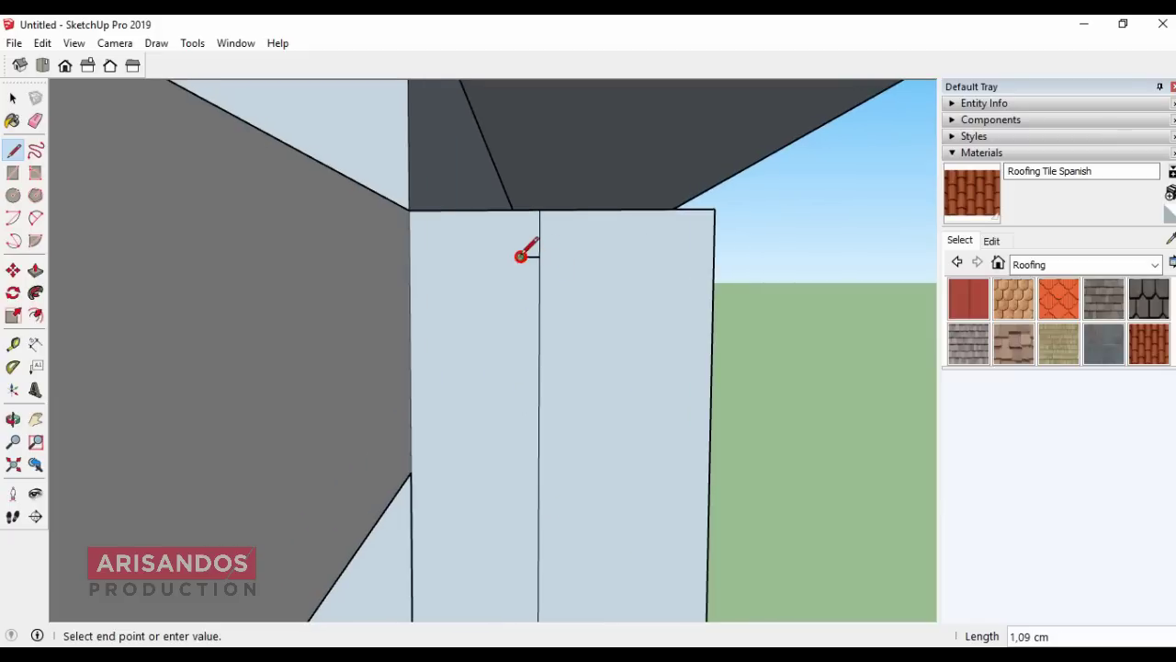
{"action": "left_click", "coordinate": [519, 292]}
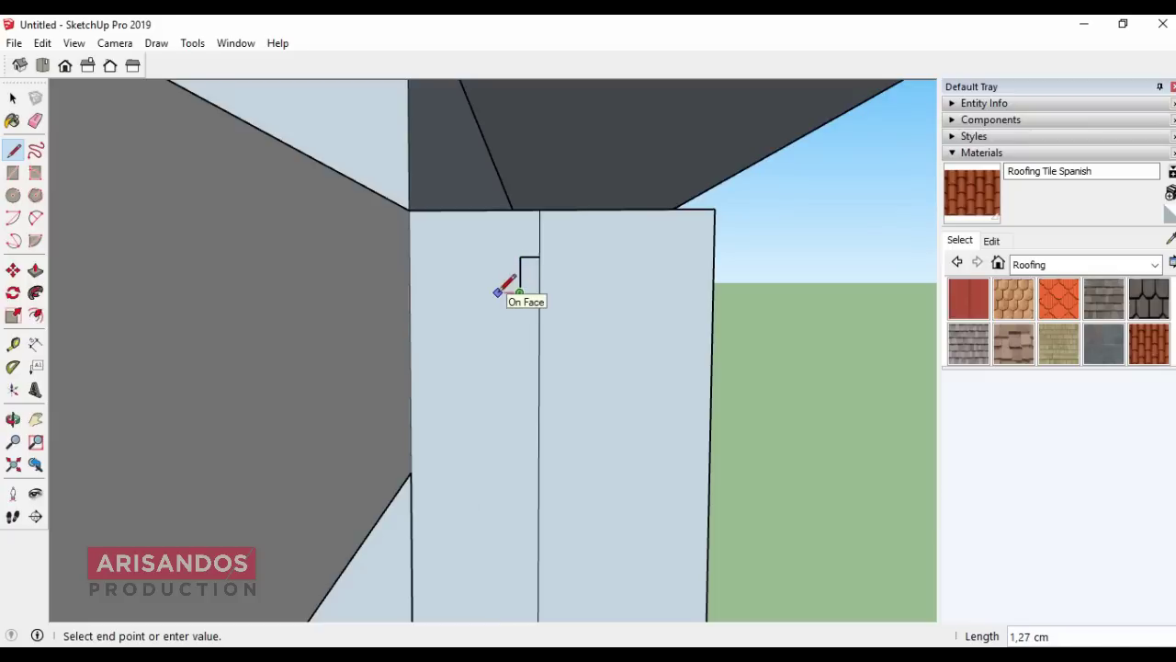
{"action": "scroll", "coordinate": [497, 341], "scroll_direction": "down", "scroll_amount": 1}
{"action": "scroll", "coordinate": [499, 321], "scroll_direction": "down", "scroll_amount": 2}
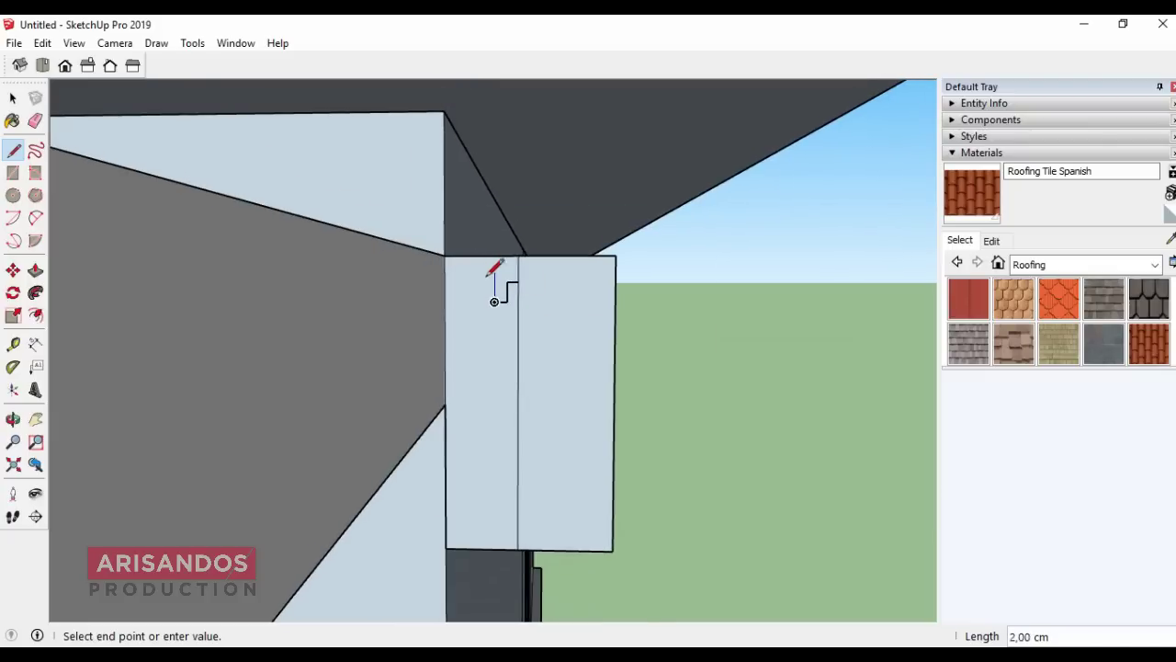
{"action": "scroll", "coordinate": [495, 359], "scroll_direction": "up", "scroll_amount": 1}
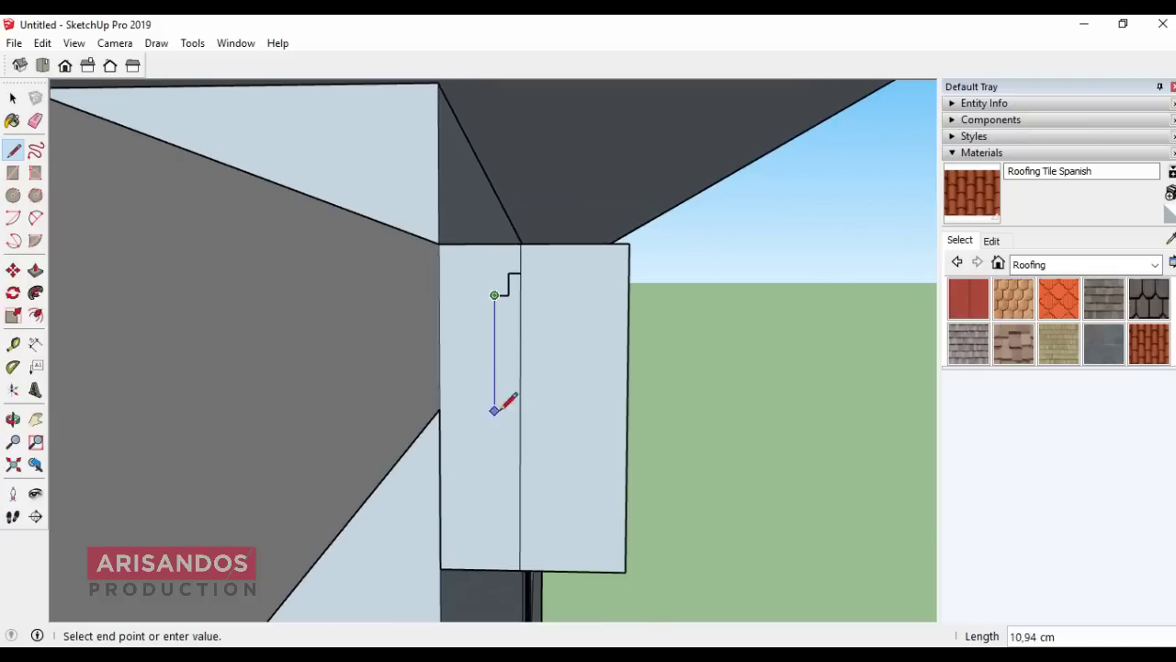
{"action": "left_click", "coordinate": [495, 470]}
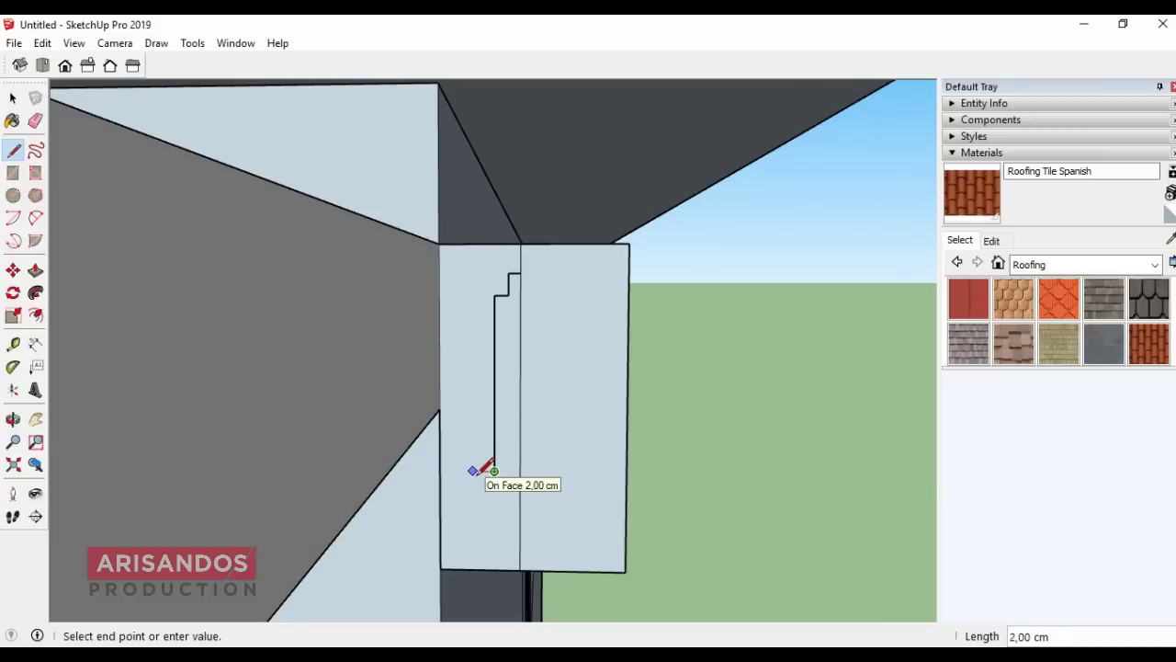
{"action": "scroll", "coordinate": [480, 468], "scroll_direction": "up", "scroll_amount": 3}
{"action": "left_click", "coordinate": [484, 463]}
{"action": "scroll", "coordinate": [486, 450], "scroll_direction": "down", "scroll_amount": 2}
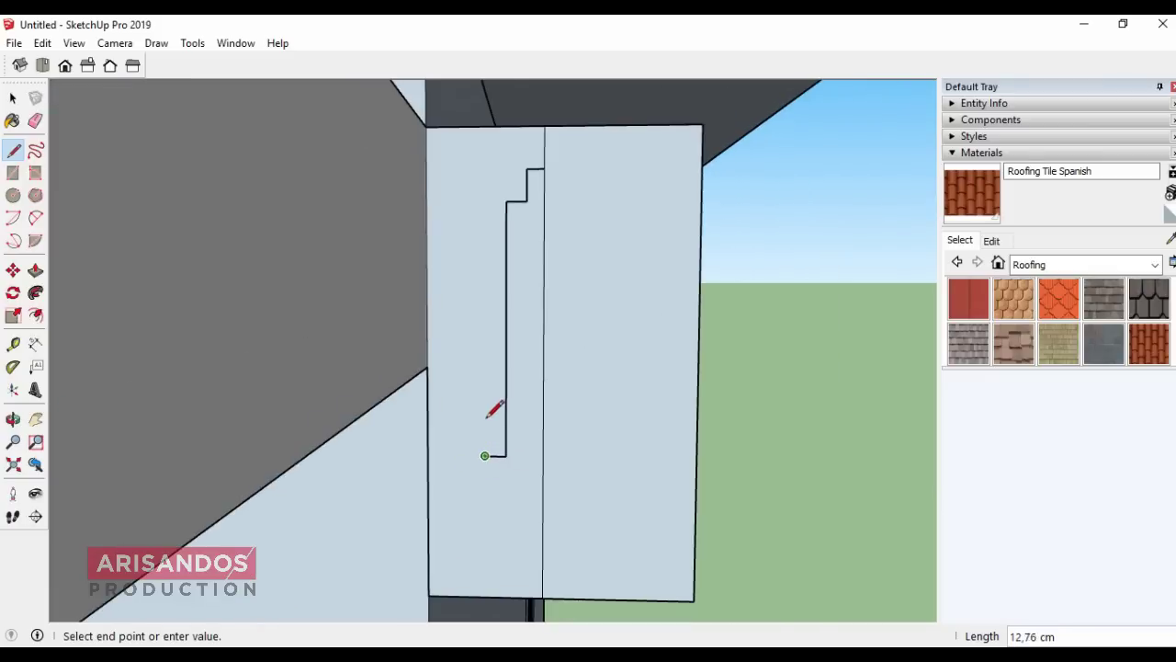
{"action": "scroll", "coordinate": [491, 446], "scroll_direction": "up", "scroll_amount": 1}
{"action": "scroll", "coordinate": [487, 469], "scroll_direction": "up", "scroll_amount": 1}
{"action": "scroll", "coordinate": [487, 475], "scroll_direction": "up", "scroll_amount": 1}
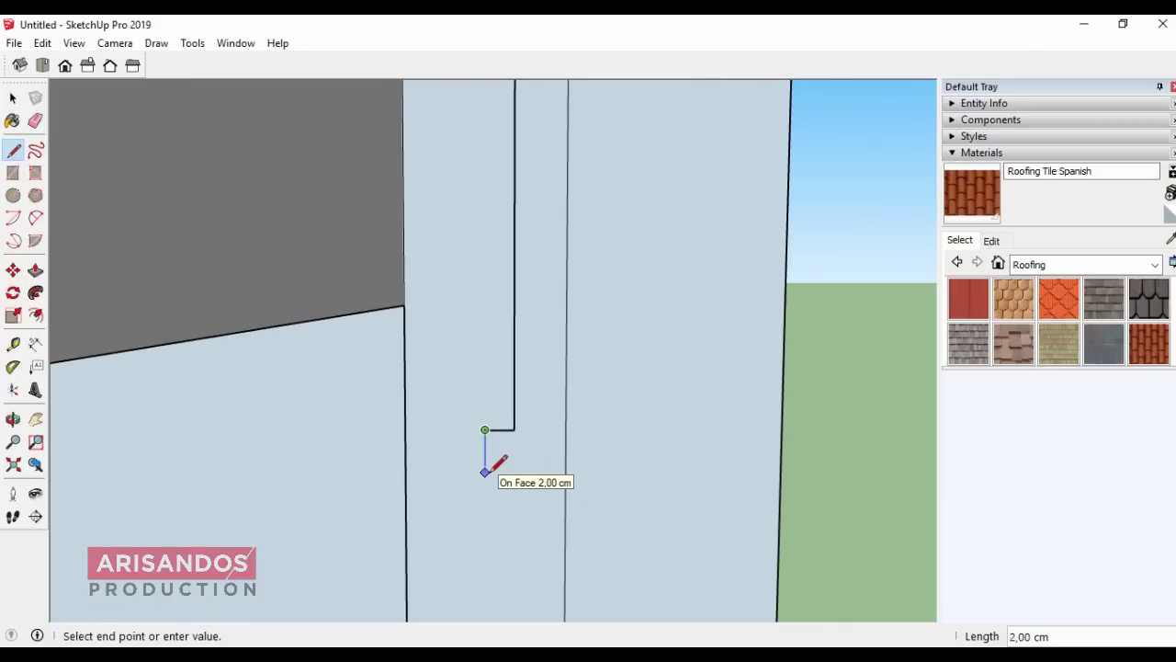
{"action": "left_click", "coordinate": [485, 472]}
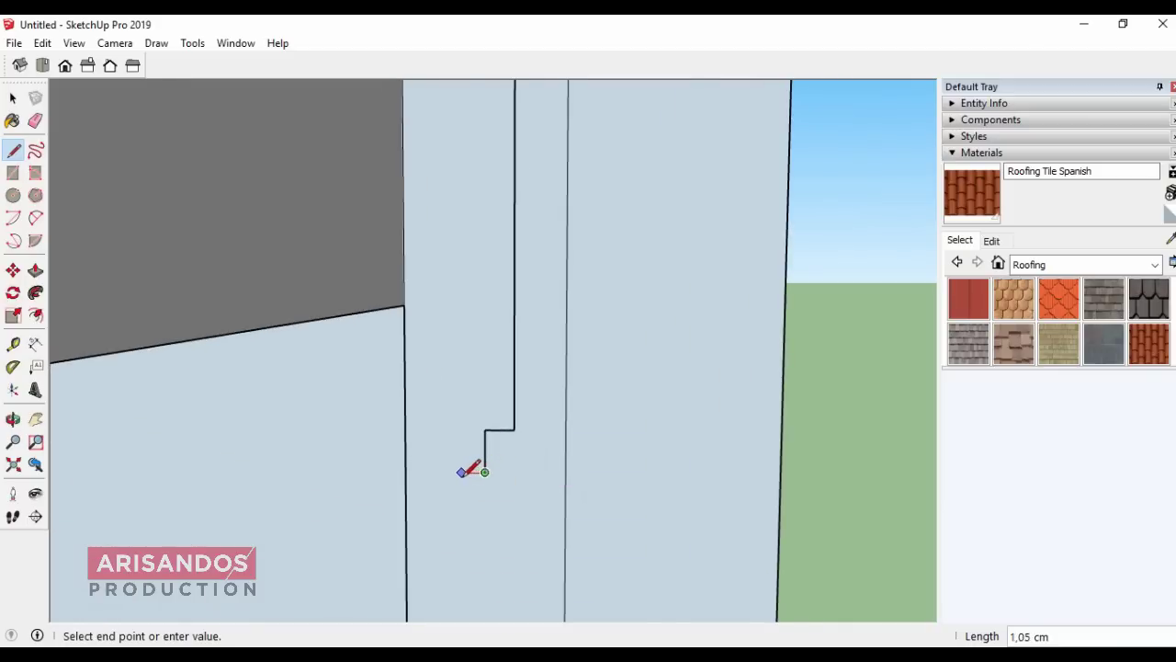
{"action": "left_click", "coordinate": [461, 473]}
{"action": "scroll", "coordinate": [463, 450], "scroll_direction": "down", "scroll_amount": 3}
{"action": "scroll", "coordinate": [464, 427], "scroll_direction": "down", "scroll_amount": 1}
{"action": "scroll", "coordinate": [463, 459], "scroll_direction": "up", "scroll_amount": 1}
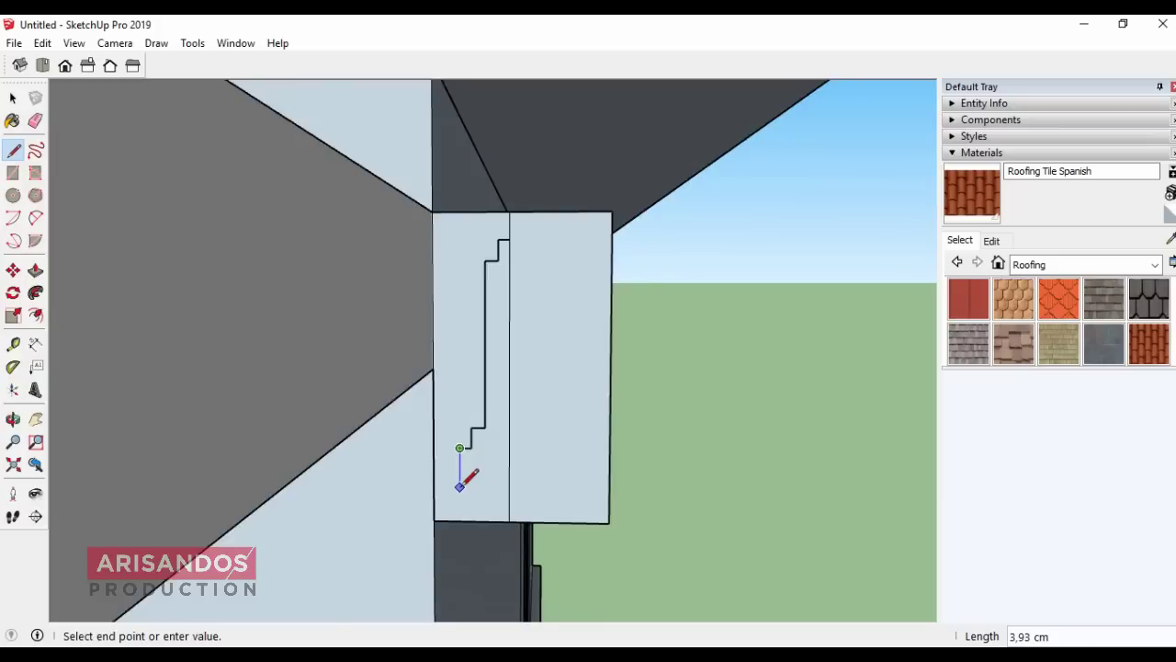
{"action": "scroll", "coordinate": [460, 483], "scroll_direction": "up", "scroll_amount": 1}
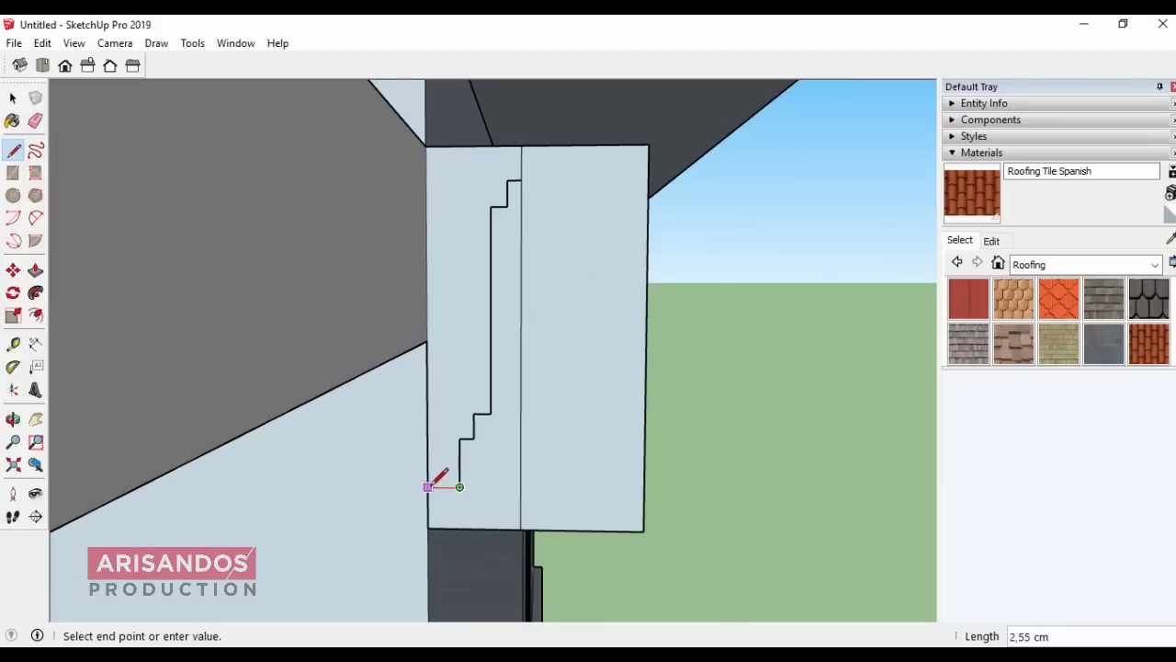
{"action": "left_click", "coordinate": [428, 486]}
{"action": "scroll", "coordinate": [472, 394], "scroll_direction": "down", "scroll_amount": 2}
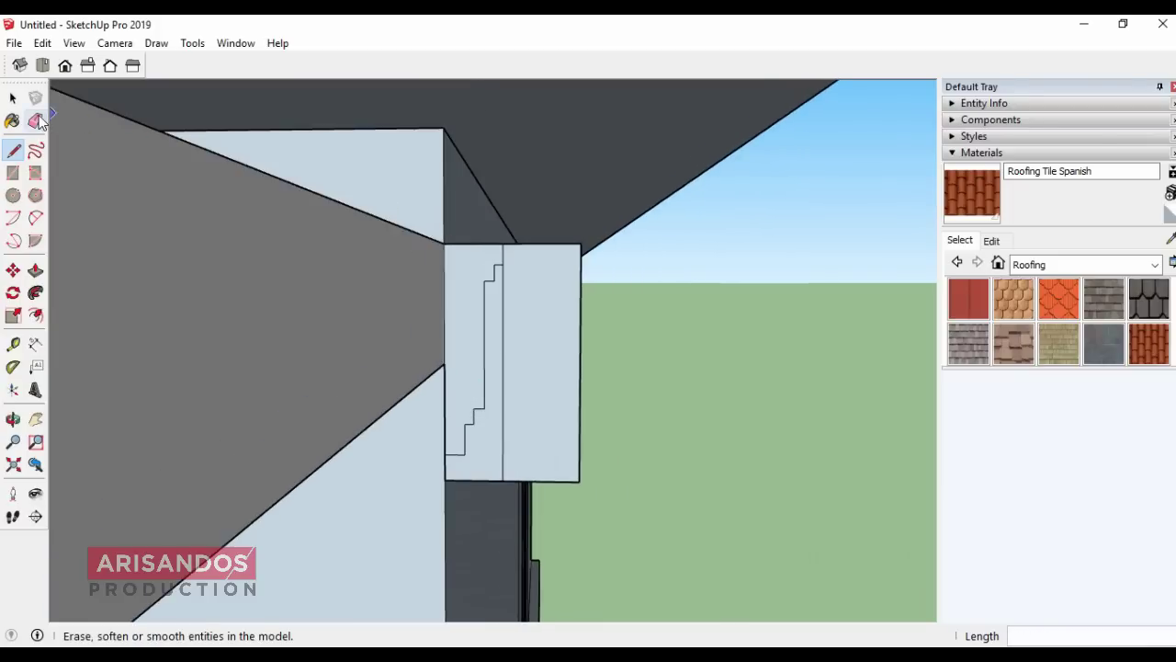
Step: Erase the face portion and outer rectangle edges lying beyond the profile
{"action": "left_click", "coordinate": [35, 121]}
{"action": "left_click", "coordinate": [555, 242]}
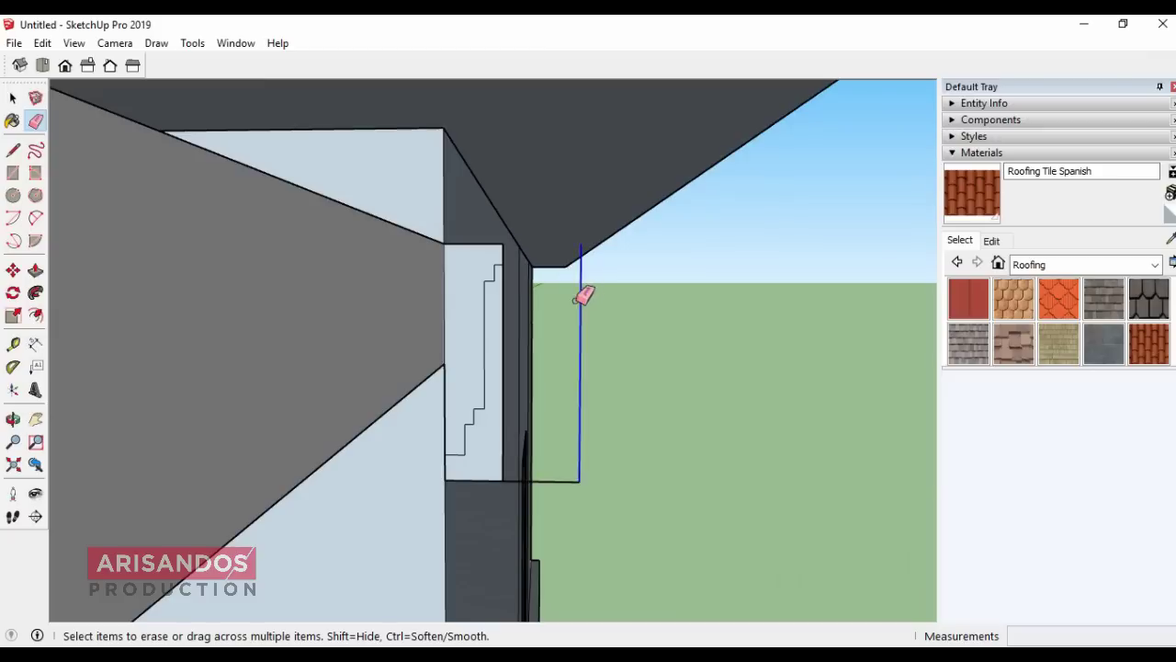
{"action": "mouse_move", "coordinate": [575, 267]}
{"action": "left_mouse_down"}
{"action": "mouse_move", "coordinate": [569, 473]}
{"action": "mouse_move", "coordinate": [511, 465]}
{"action": "left_mouse_up"}
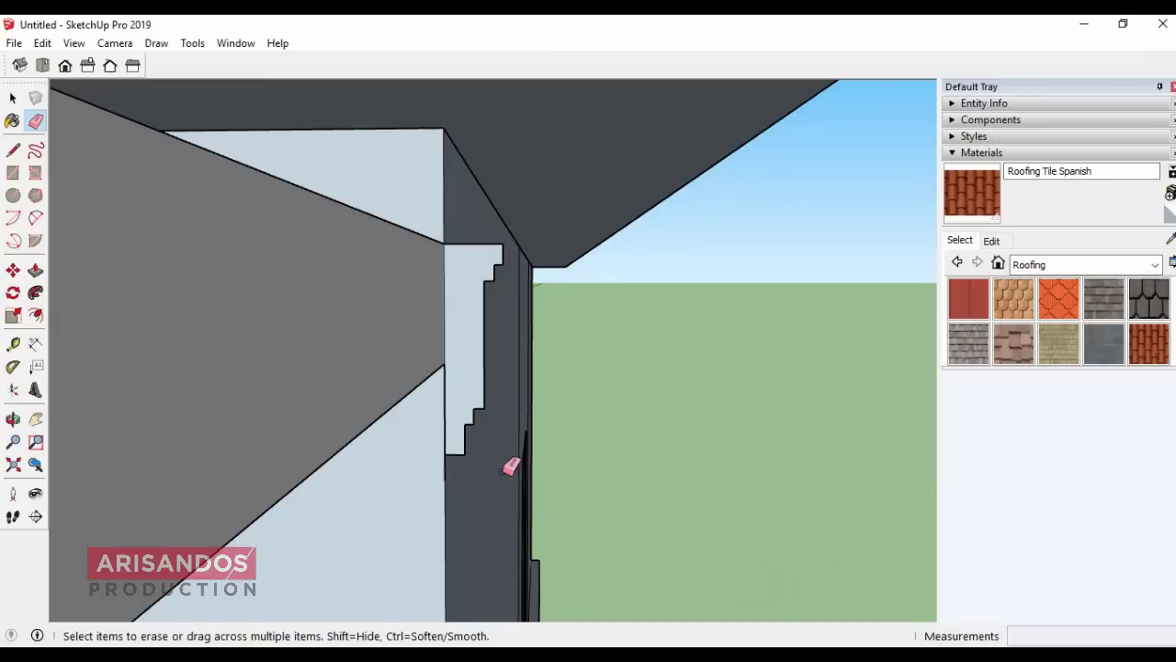
{"action": "scroll", "coordinate": [615, 329], "scroll_direction": "down", "scroll_amount": 3}
{"action": "scroll", "coordinate": [630, 294], "scroll_direction": "down", "scroll_amount": 1}
Step: Select the porch canopy beam's edges, including the left beam's top edge, as the sweep path
{"action": "left_click", "coordinate": [13, 420]}
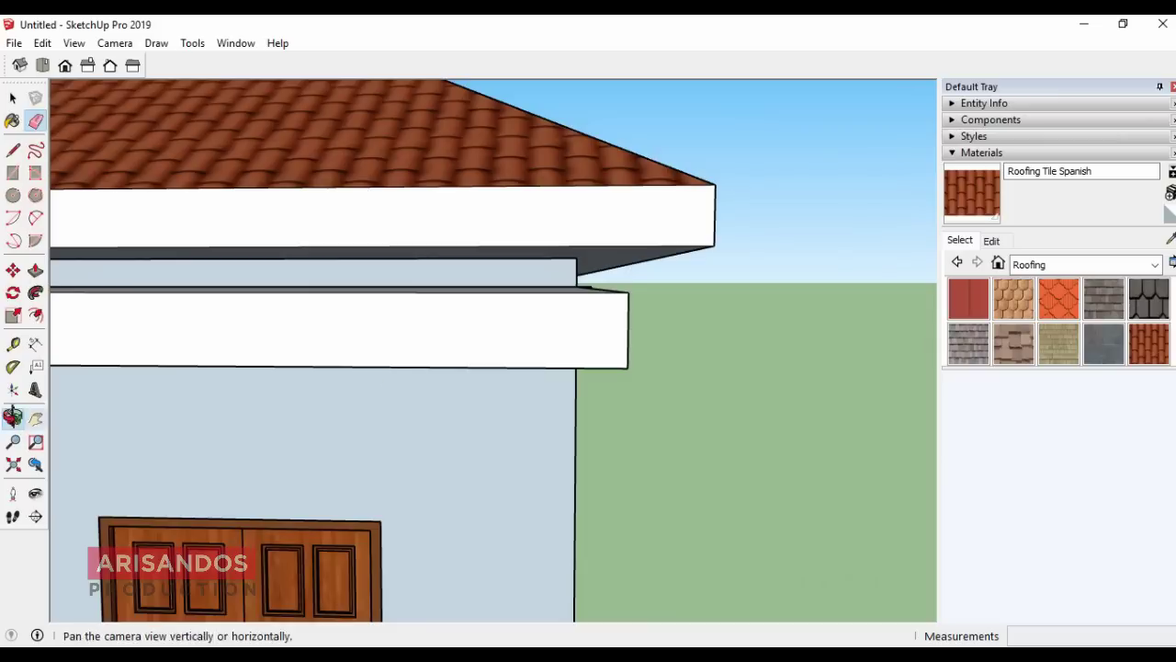
{"action": "left_click_drag", "start_coordinate": [652, 312], "coordinate": [597, 299]}
{"action": "scroll", "coordinate": [625, 281], "scroll_direction": "down", "scroll_amount": 3}
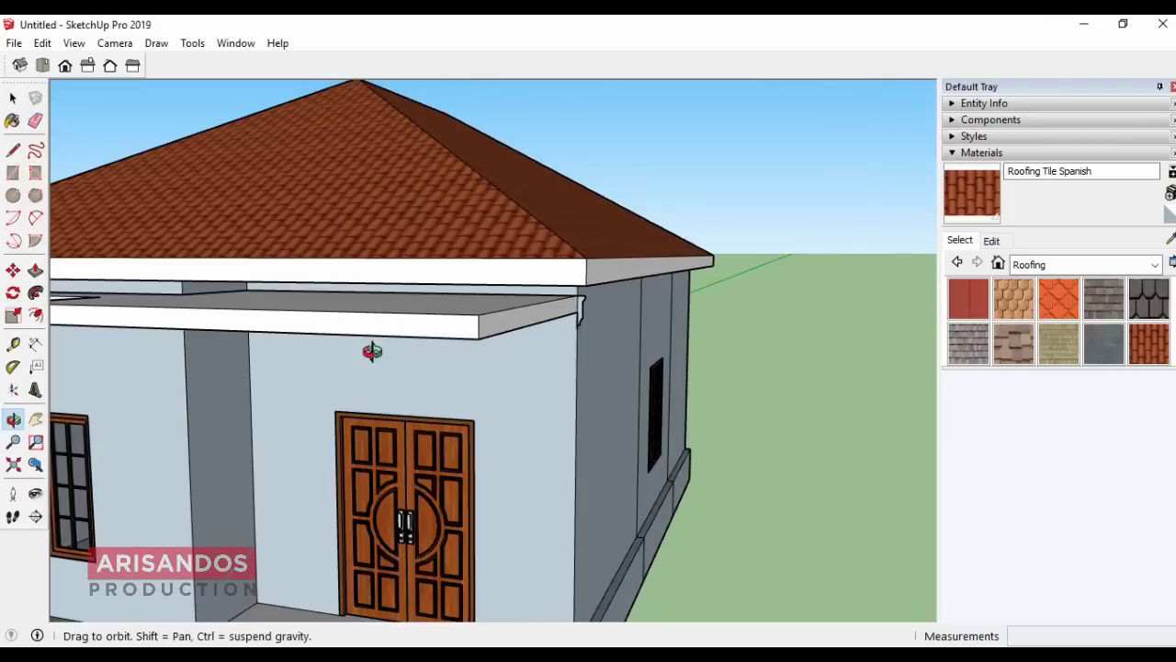
{"action": "scroll", "coordinate": [549, 339], "scroll_direction": "down", "scroll_amount": 2}
{"action": "left_click", "coordinate": [11, 101]}
{"action": "scroll", "coordinate": [495, 330], "scroll_direction": "up", "scroll_amount": 2}
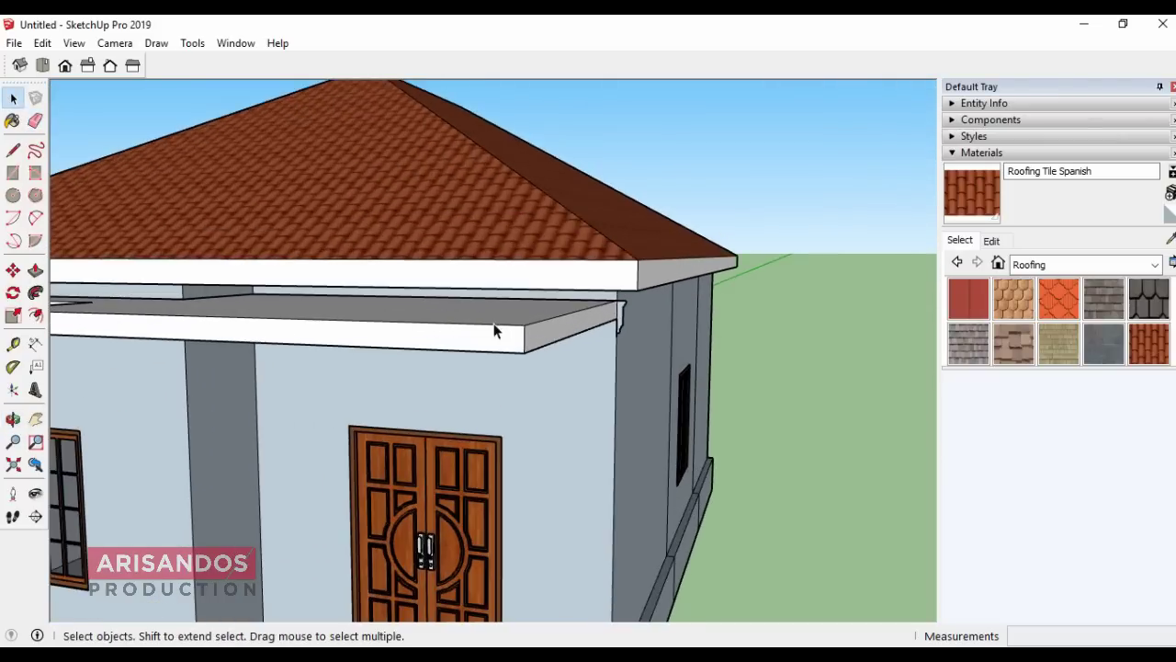
{"action": "left_click", "coordinate": [536, 326]}
{"action": "left_click", "coordinate": [520, 325], "text": "shift"}
{"action": "scroll", "coordinate": [551, 336], "scroll_direction": "down", "scroll_amount": 2}
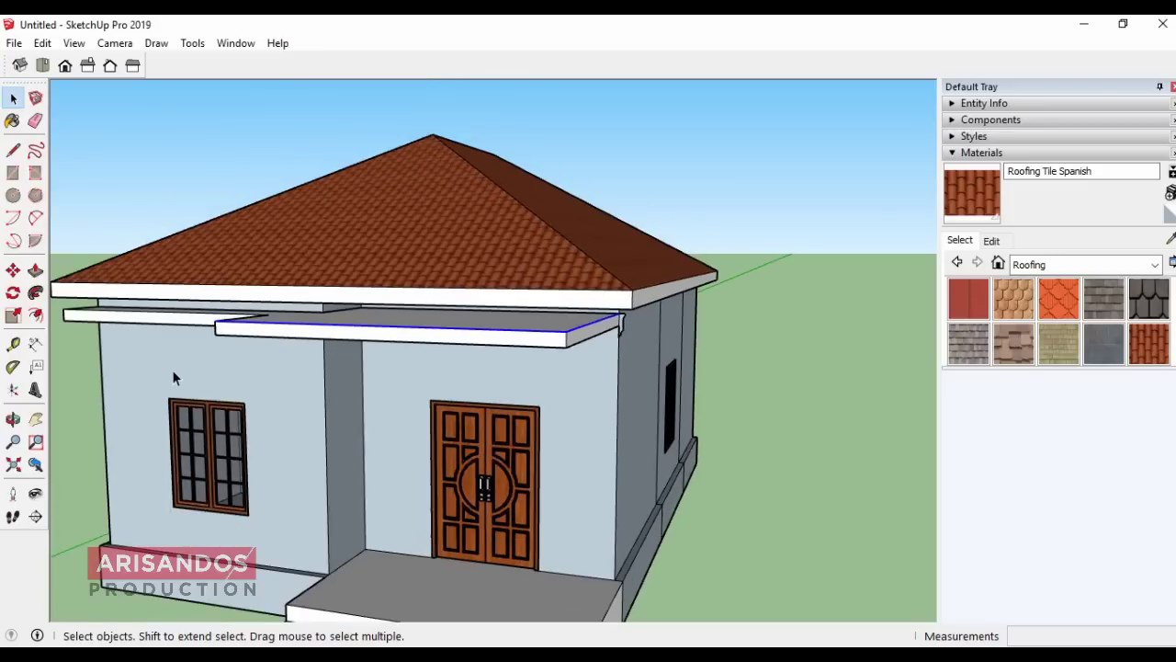
{"action": "left_click", "coordinate": [12, 418]}
{"action": "mouse_move", "coordinate": [281, 333]}
{"action": "left_mouse_down"}
{"action": "mouse_move", "coordinate": [483, 359]}
{"action": "mouse_move", "coordinate": [513, 380]}
{"action": "left_mouse_up"}
{"action": "scroll", "coordinate": [519, 374], "scroll_direction": "up", "scroll_amount": 2}
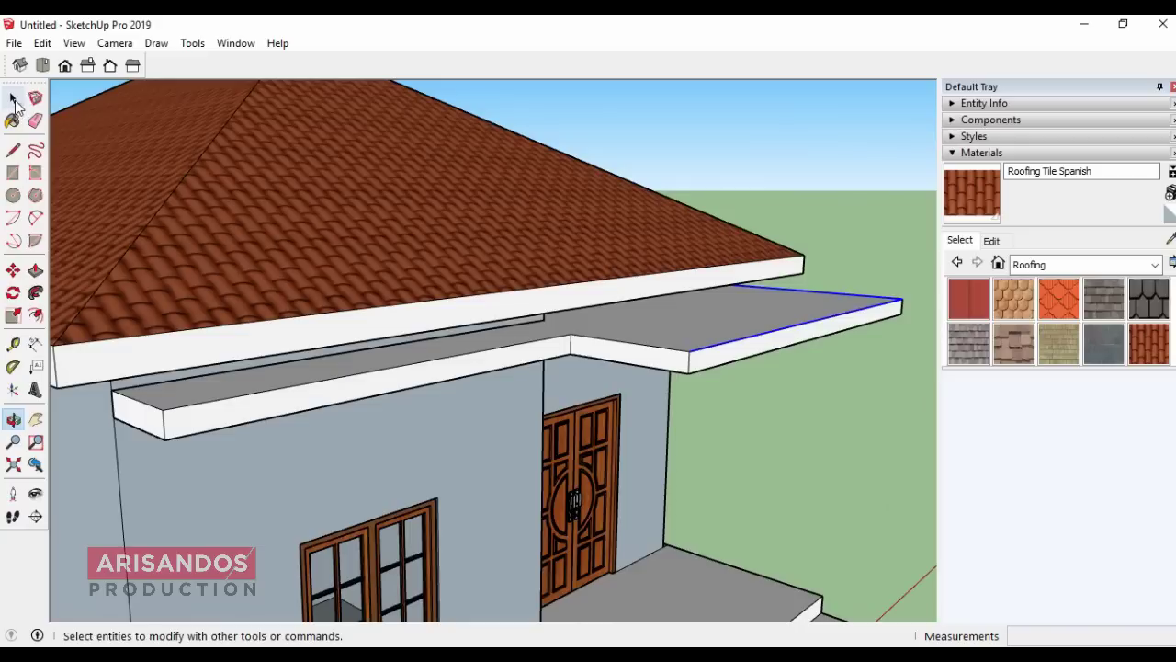
{"action": "left_click", "coordinate": [12, 98]}
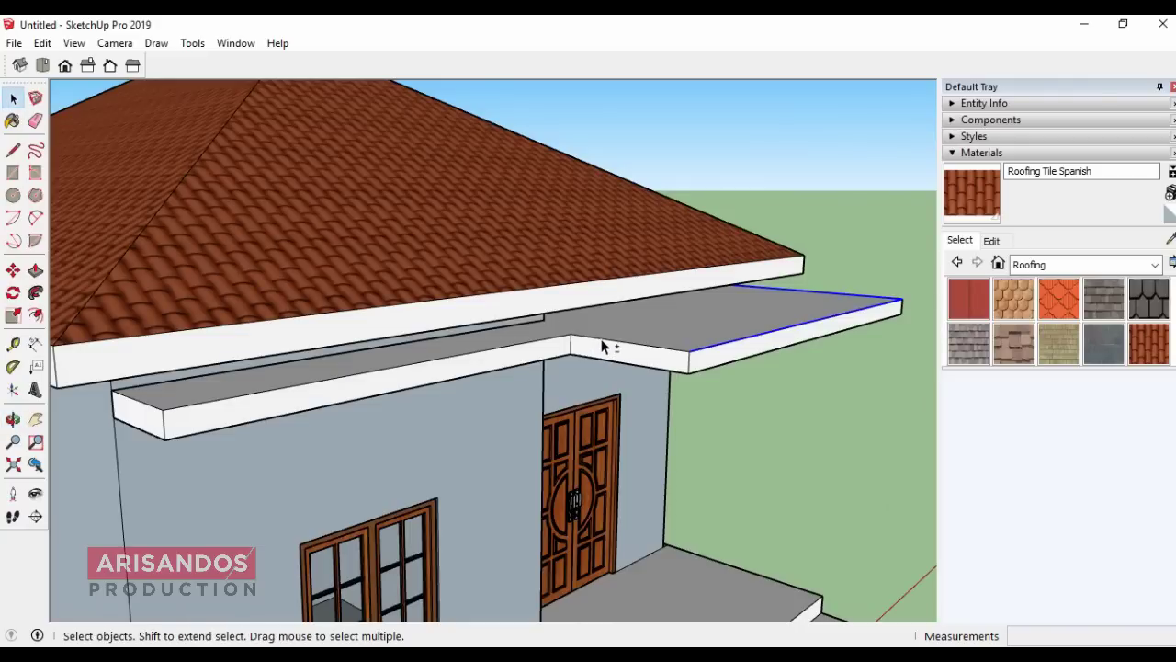
{"action": "left_click", "coordinate": [517, 350], "text": "shift"}
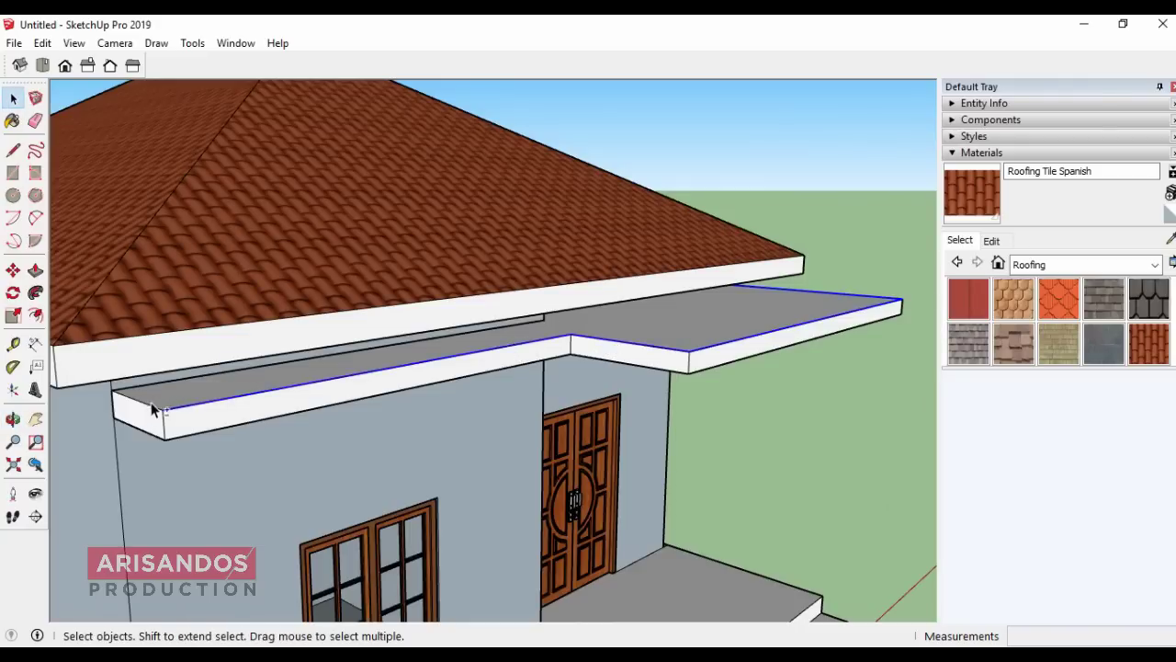
{"action": "scroll", "coordinate": [151, 412], "scroll_direction": "down", "scroll_amount": 3}
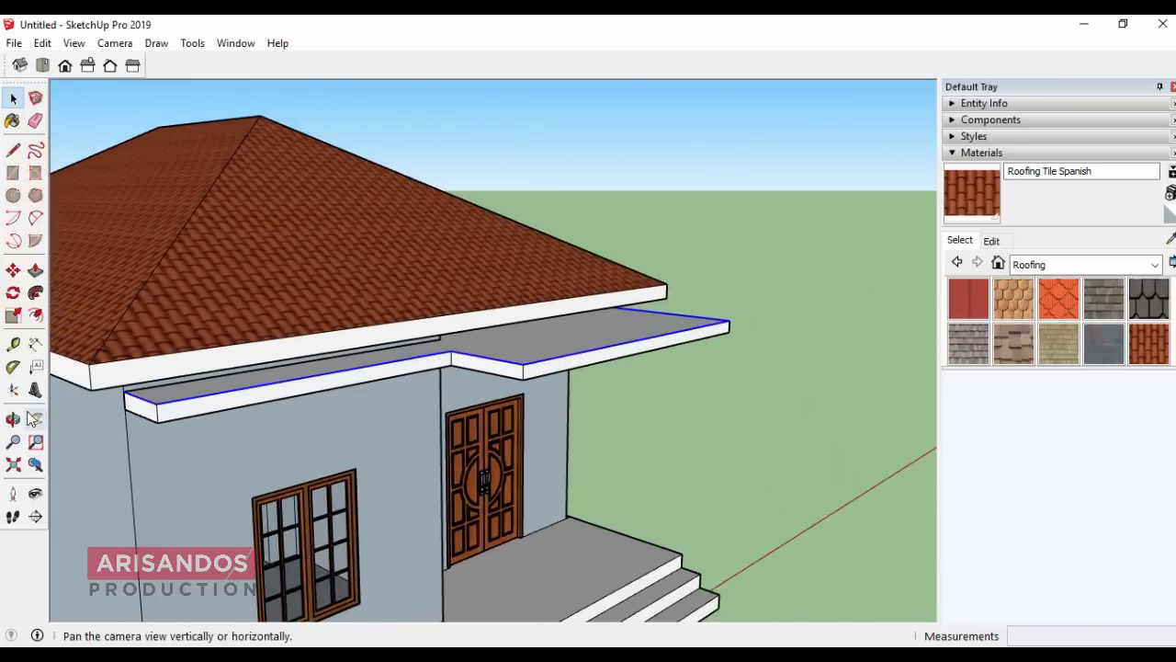
Step: Sweep the stepped moulding profile along the selected beam edges with Follow Me
{"action": "left_click", "coordinate": [13, 418]}
{"action": "mouse_move", "coordinate": [671, 301]}
{"action": "left_mouse_down"}
{"action": "mouse_move", "coordinate": [315, 306]}
{"action": "mouse_move", "coordinate": [478, 315]}
{"action": "left_mouse_up"}
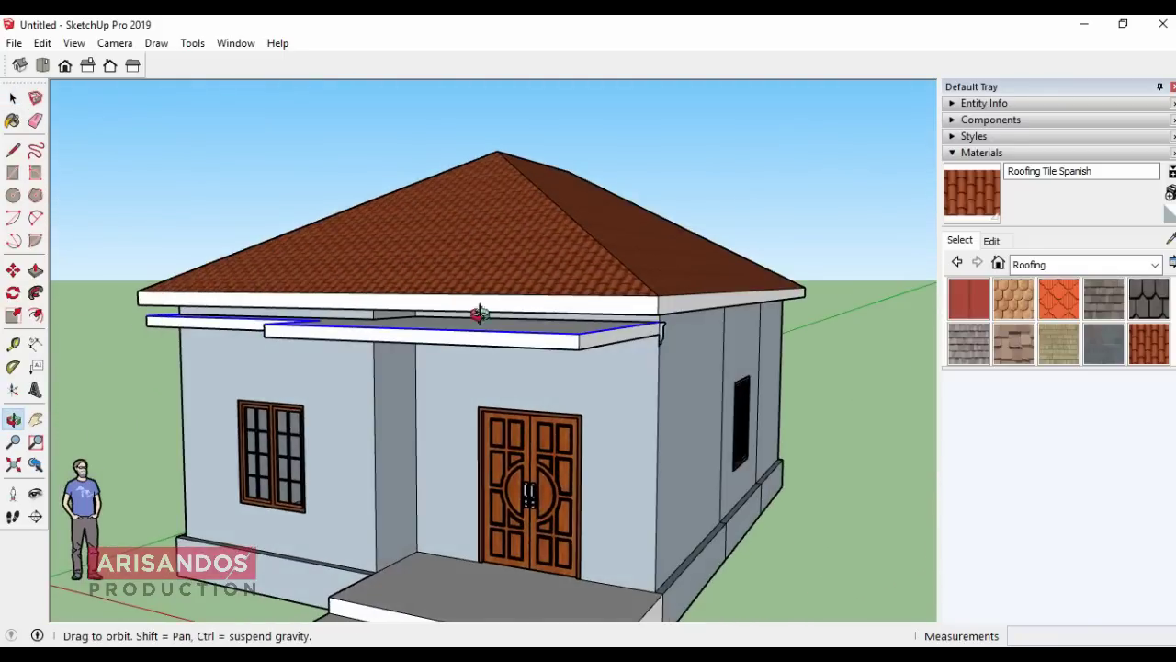
{"action": "scroll", "coordinate": [656, 328], "scroll_direction": "up", "scroll_amount": 2}
{"action": "scroll", "coordinate": [672, 317], "scroll_direction": "up", "scroll_amount": 3}
{"action": "scroll", "coordinate": [643, 303], "scroll_direction": "up", "scroll_amount": 2}
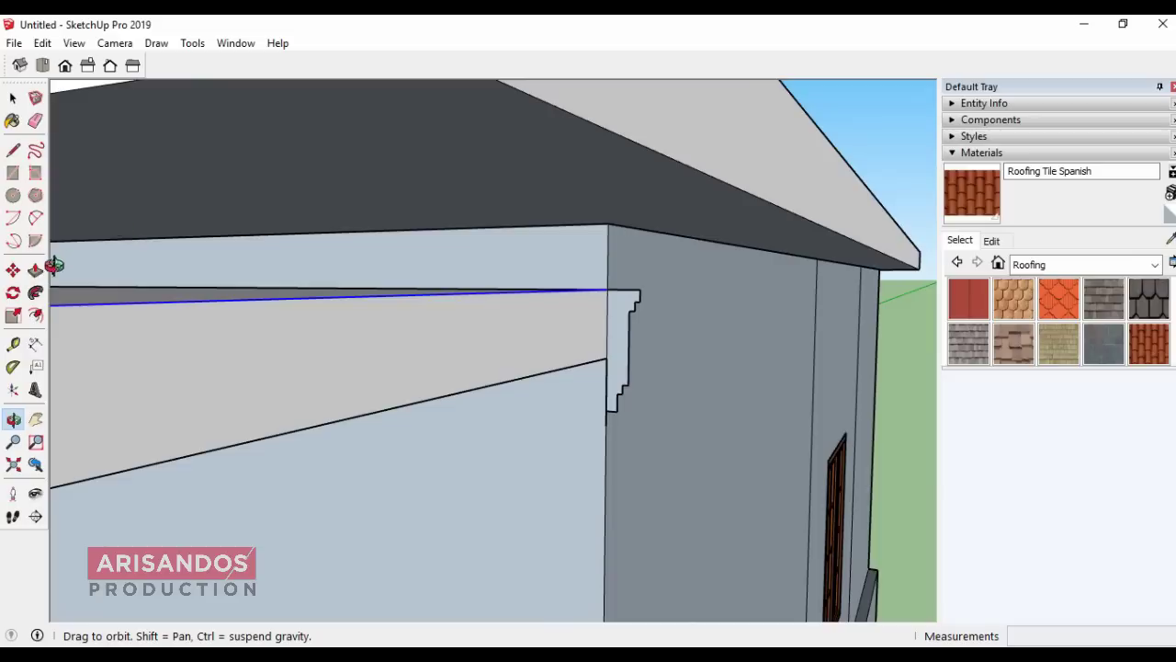
{"action": "left_click", "coordinate": [35, 294]}
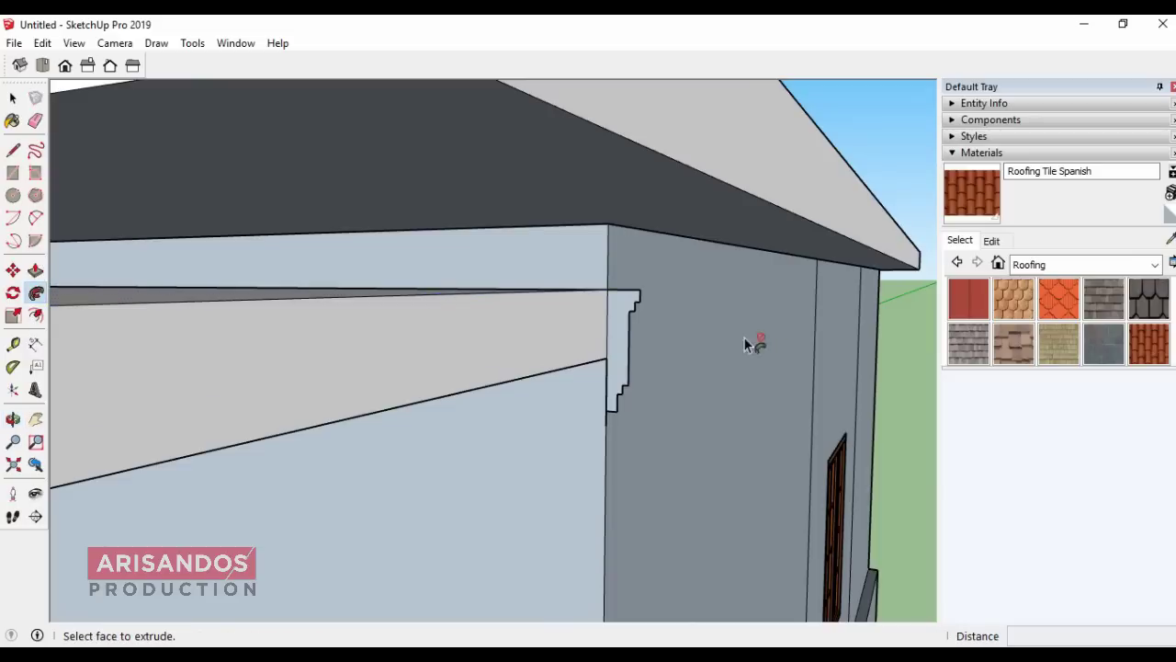
{"action": "left_click", "coordinate": [630, 324]}
{"action": "scroll", "coordinate": [824, 320], "scroll_direction": "down", "scroll_amount": 4}
{"action": "scroll", "coordinate": [830, 321], "scroll_direction": "down", "scroll_amount": 2}
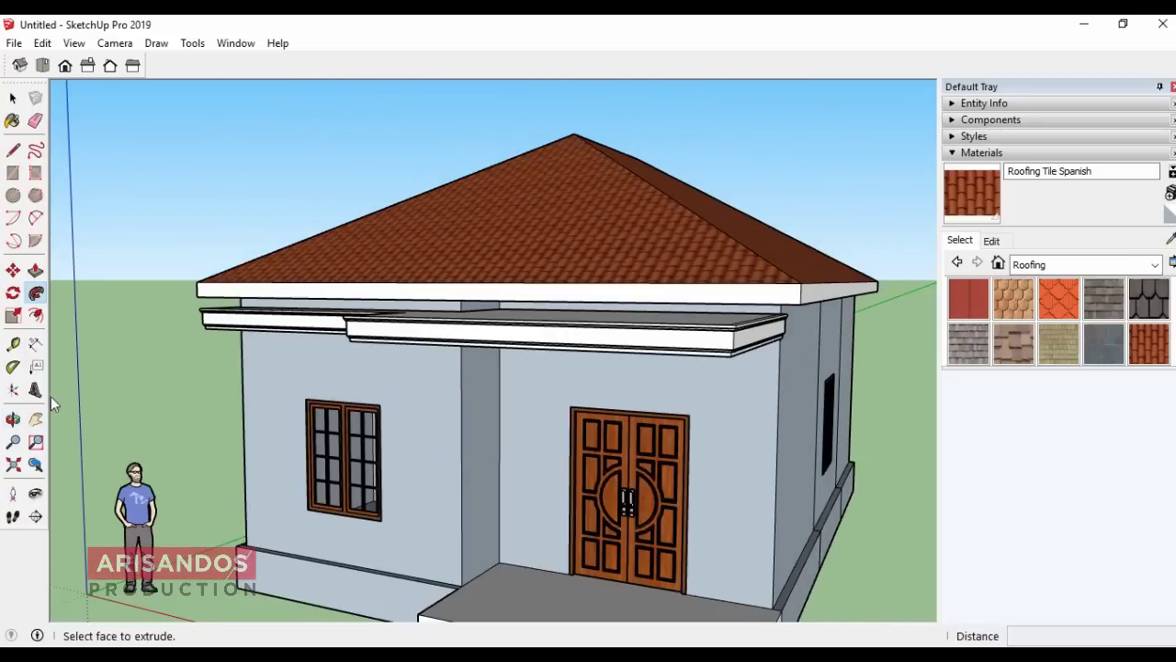
Step: Push the porch canopy's underside down about 11.67 cm with Push/Pull
{"action": "left_click", "coordinate": [13, 419]}
{"action": "mouse_move", "coordinate": [352, 359]}
{"action": "left_mouse_down"}
{"action": "mouse_move", "coordinate": [565, 286]}
{"action": "mouse_move", "coordinate": [756, 271]}
{"action": "mouse_move", "coordinate": [745, 328]}
{"action": "mouse_move", "coordinate": [217, 322]}
{"action": "left_mouse_up"}
{"action": "scroll", "coordinate": [426, 317], "scroll_direction": "up", "scroll_amount": 3}
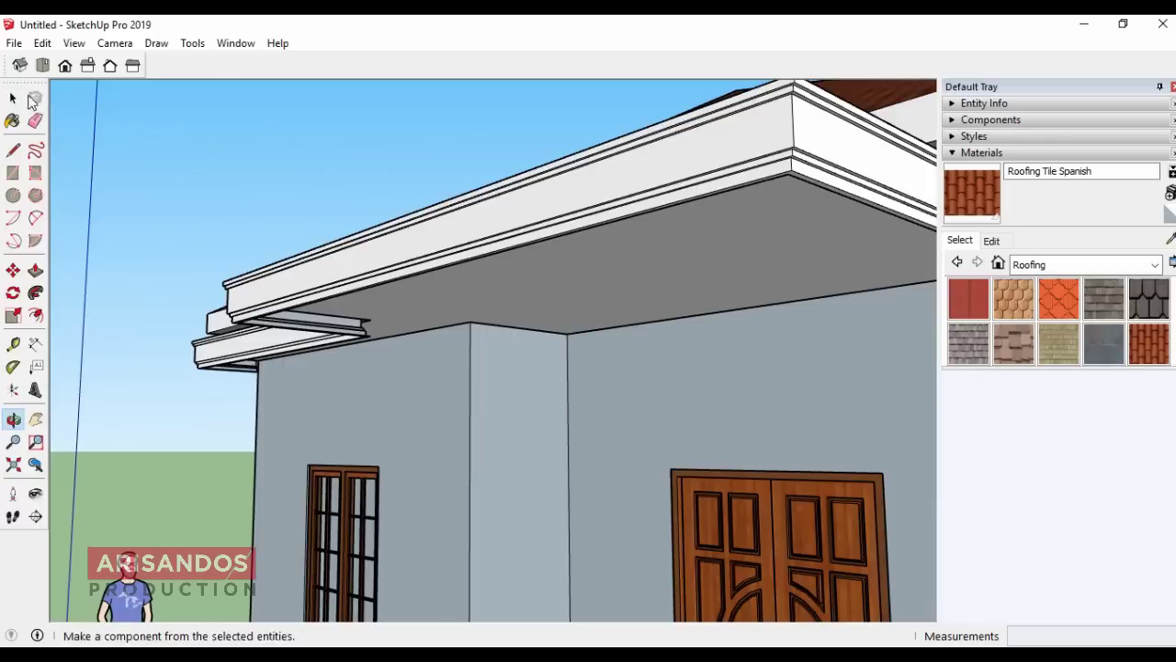
{"action": "left_click", "coordinate": [35, 269]}
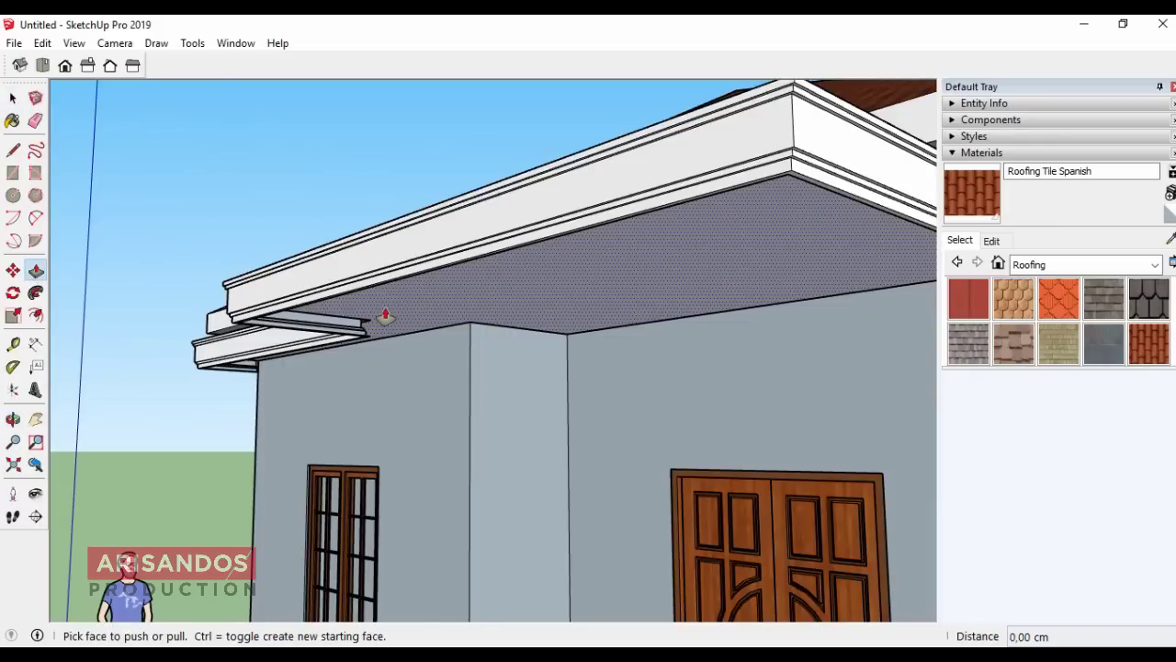
{"action": "left_click_drag", "start_coordinate": [385, 315], "coordinate": [382, 328]}
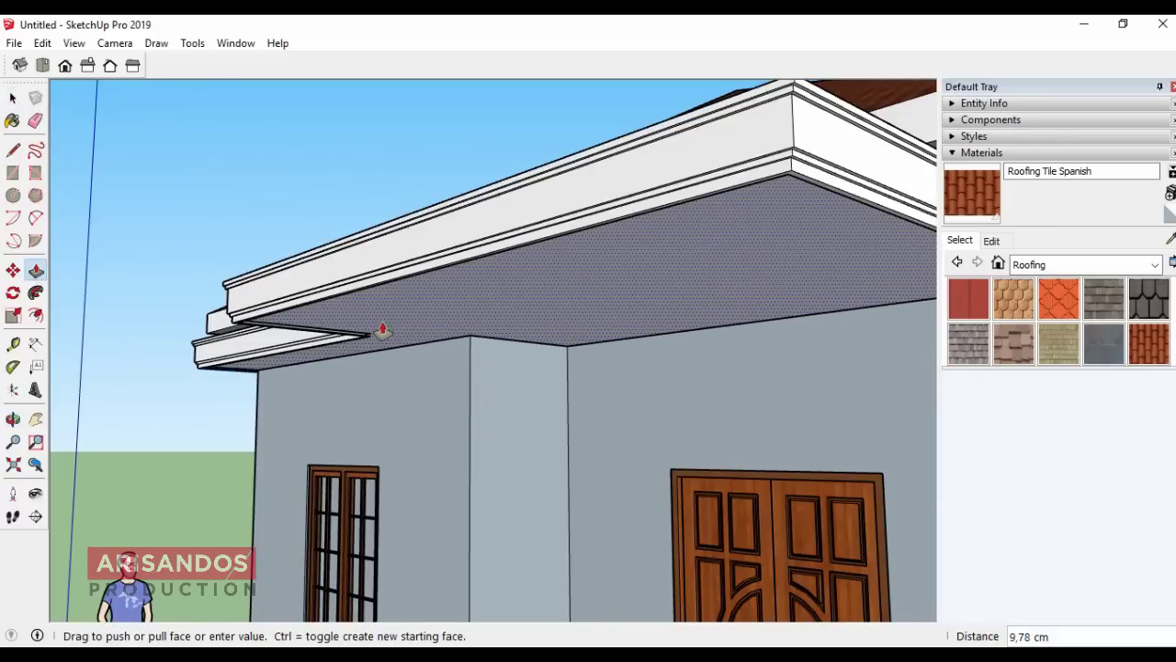
{"action": "left_click", "coordinate": [400, 282]}
{"action": "scroll", "coordinate": [381, 284], "scroll_direction": "up", "scroll_amount": 2}
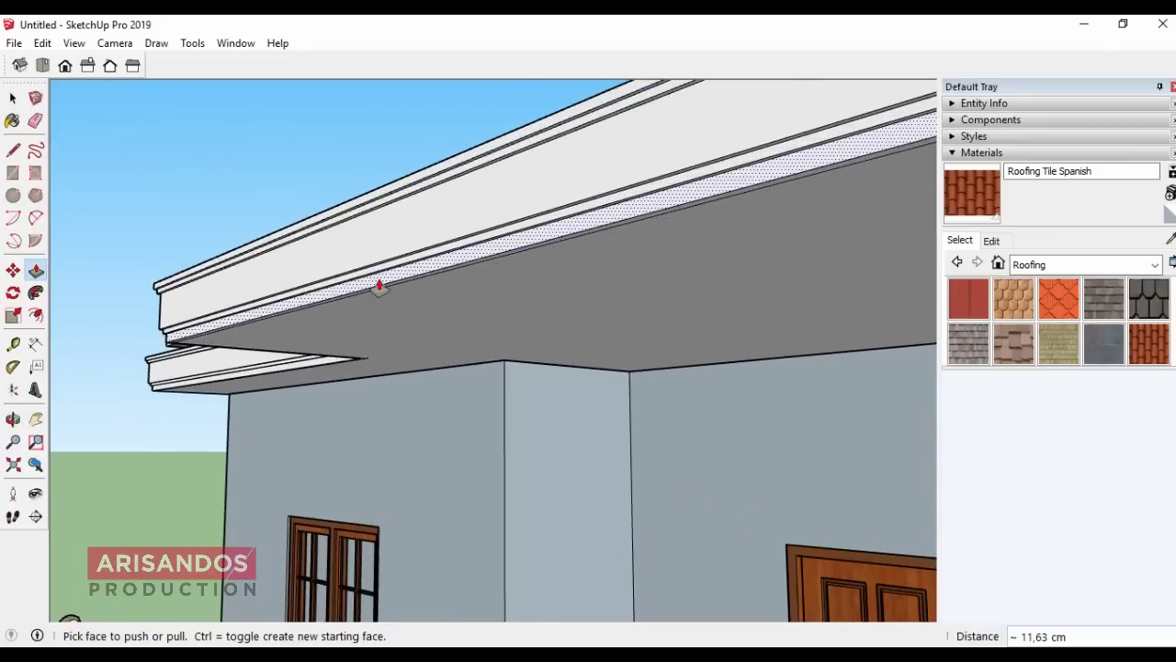
{"action": "scroll", "coordinate": [383, 300], "scroll_direction": "up", "scroll_amount": 2}
{"action": "scroll", "coordinate": [391, 325], "scroll_direction": "up", "scroll_amount": 2}
Step: Make a small correction to the underside depth, then return to a frontal view
{"action": "left_click", "coordinate": [393, 327]}
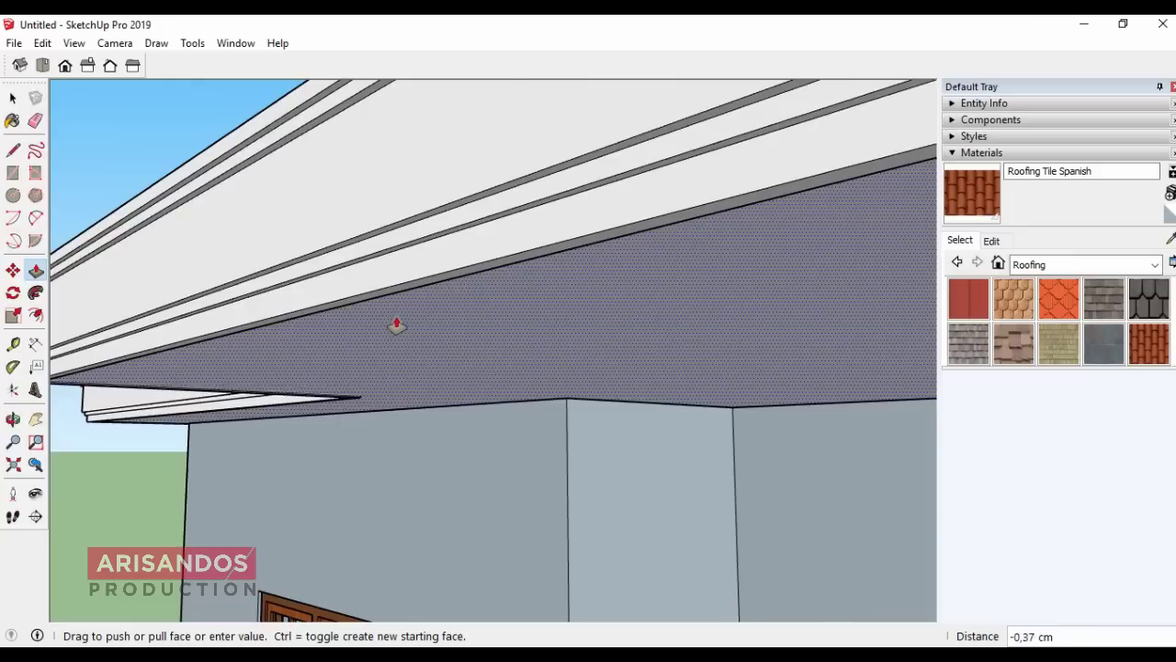
{"action": "left_click", "coordinate": [398, 317]}
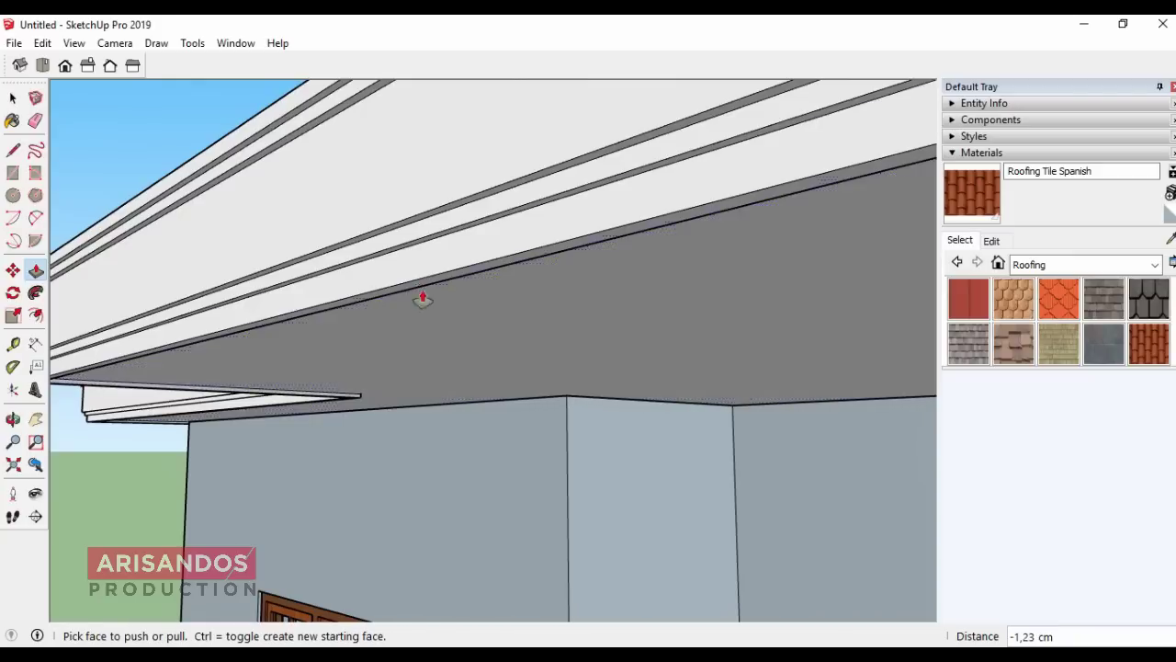
{"action": "scroll", "coordinate": [422, 297], "scroll_direction": "down", "scroll_amount": 2}
{"action": "scroll", "coordinate": [470, 254], "scroll_direction": "down", "scroll_amount": 2}
{"action": "scroll", "coordinate": [506, 241], "scroll_direction": "down", "scroll_amount": 2}
{"action": "scroll", "coordinate": [485, 244], "scroll_direction": "down", "scroll_amount": 3}
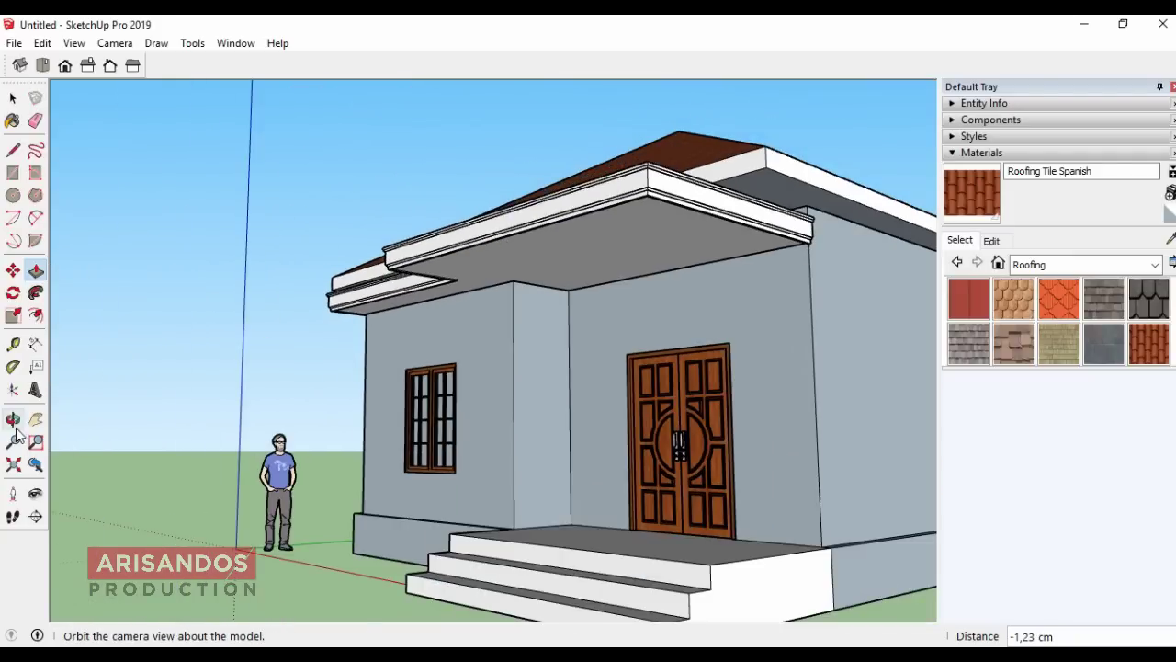
{"action": "left_click", "coordinate": [13, 418]}
{"action": "mouse_move", "coordinate": [582, 217]}
{"action": "left_mouse_down"}
{"action": "mouse_move", "coordinate": [754, 375]}
{"action": "mouse_move", "coordinate": [896, 295]}
{"action": "left_mouse_up"}
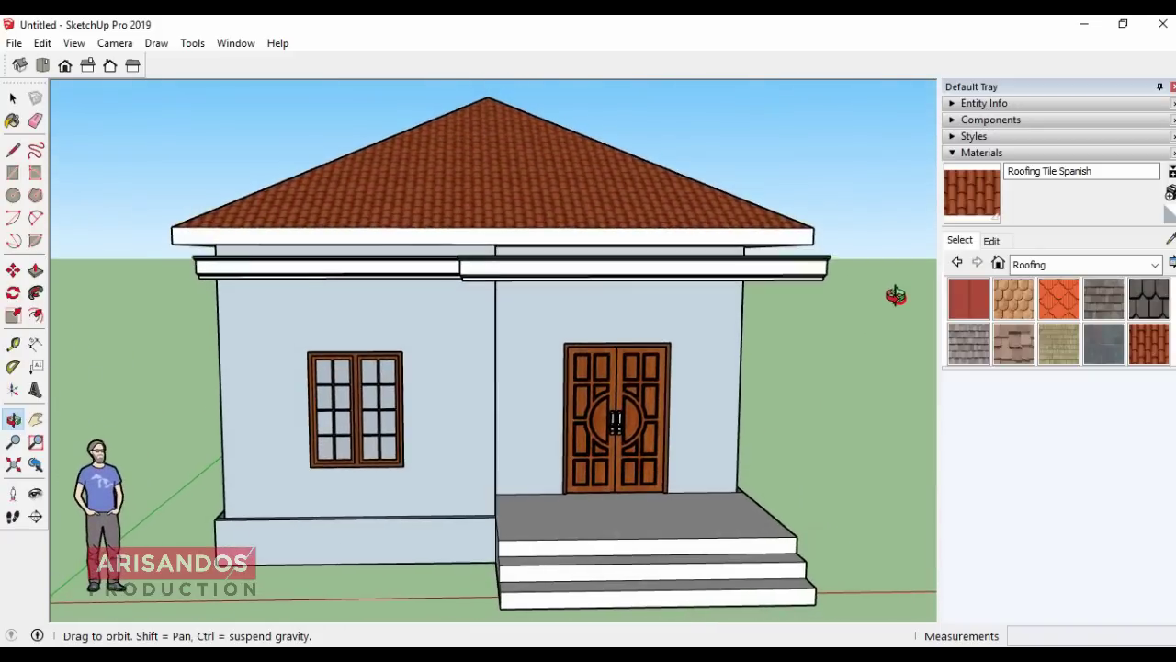
Step: Select the porch fascia board and apply an action from its context menu
{"action": "left_click", "coordinate": [13, 98]}
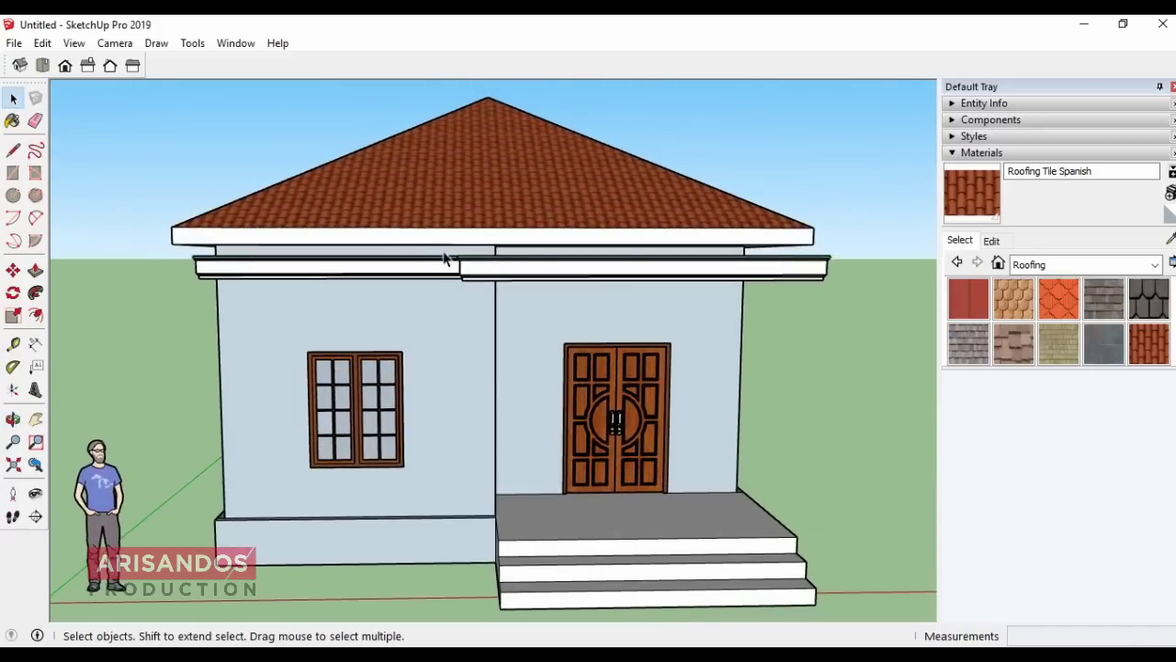
{"action": "left_click", "coordinate": [476, 274]}
{"action": "right_click", "coordinate": [476, 274]}
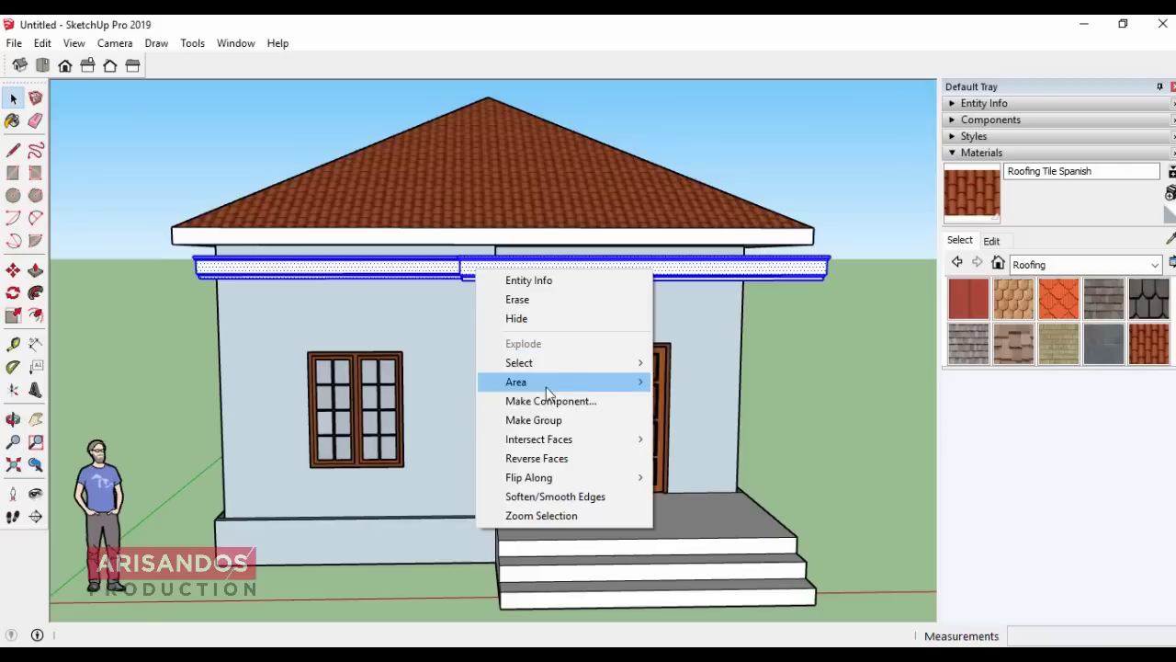
{"action": "left_click", "coordinate": [541, 420]}
{"action": "scroll", "coordinate": [558, 409], "scroll_direction": "down", "scroll_amount": 3}
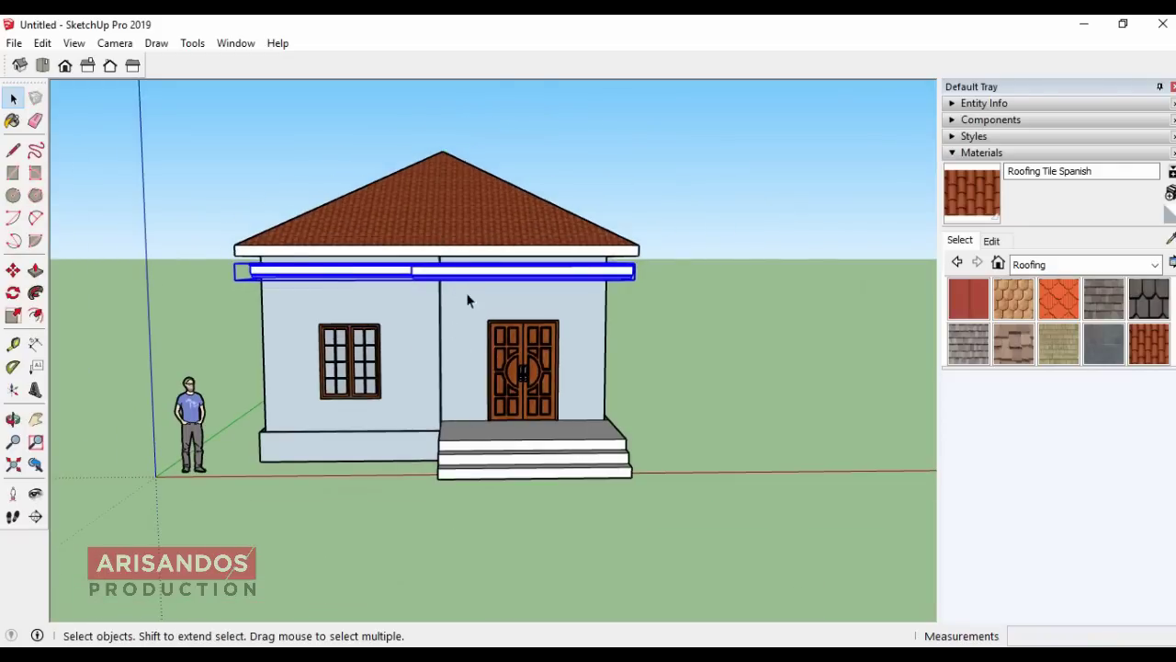
Step: Draw a 30 × 30 cm square at the porch landing's front-left corner
{"action": "left_click", "coordinate": [13, 419]}
{"action": "left_click_drag", "start_coordinate": [514, 367], "coordinate": [551, 404]}
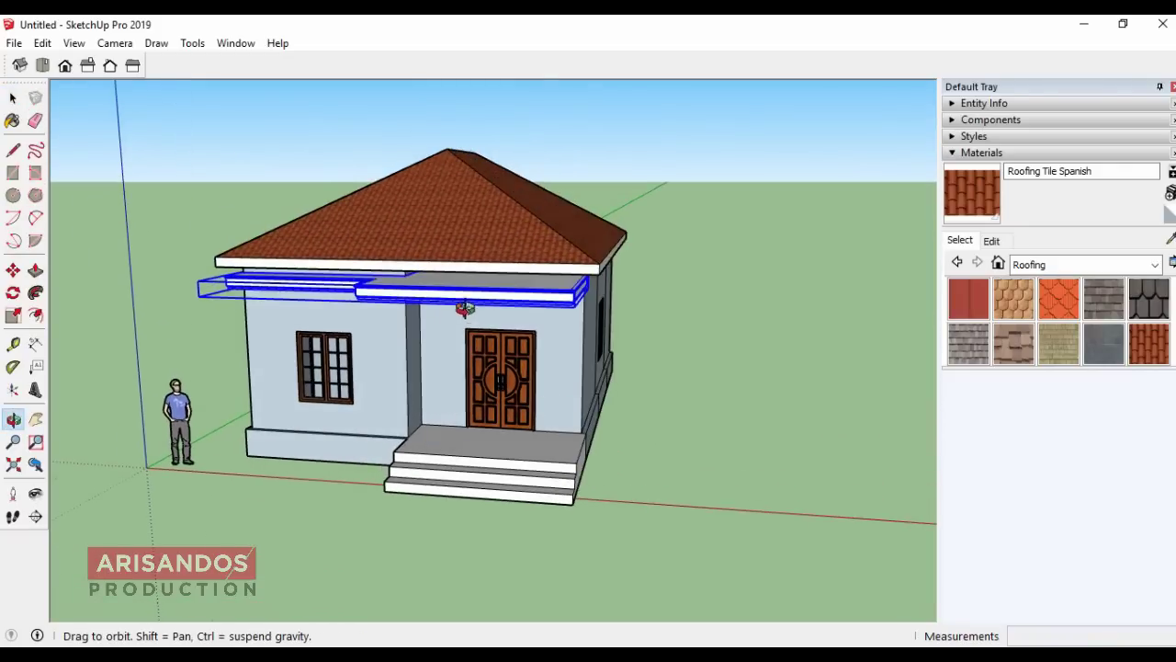
{"action": "scroll", "coordinate": [420, 407], "scroll_direction": "down", "scroll_amount": 3}
{"action": "scroll", "coordinate": [459, 355], "scroll_direction": "up", "scroll_amount": 5}
{"action": "left_click_drag", "start_coordinate": [459, 355], "coordinate": [520, 286]}
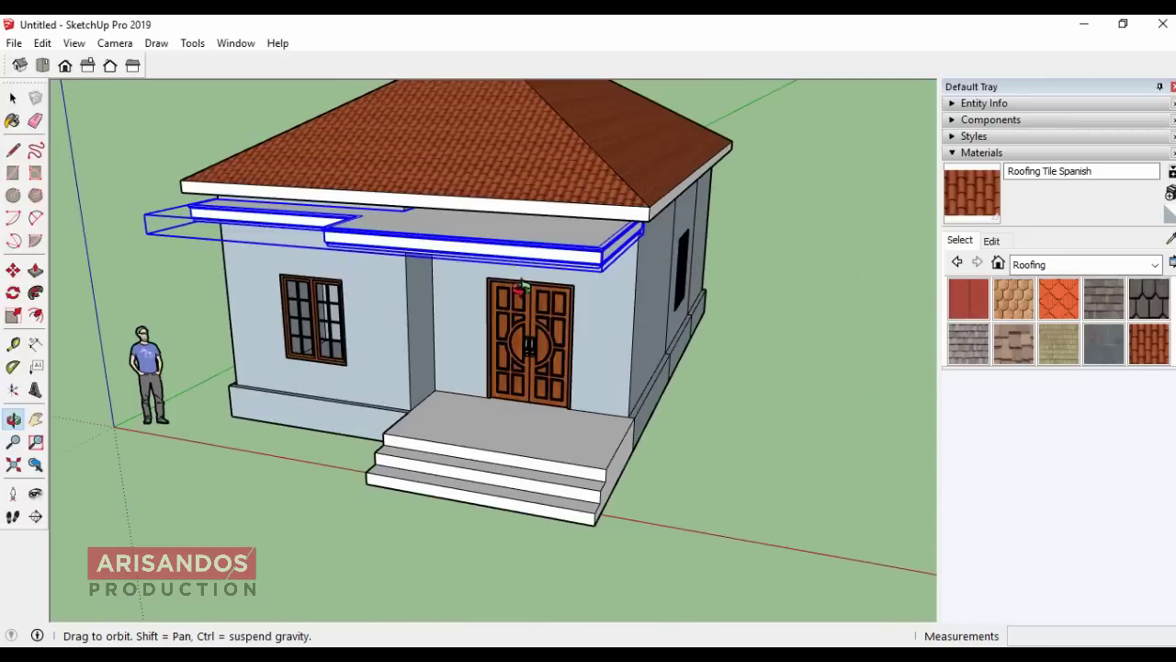
{"action": "scroll", "coordinate": [459, 441], "scroll_direction": "up", "scroll_amount": 3}
{"action": "scroll", "coordinate": [469, 413], "scroll_direction": "up", "scroll_amount": 2}
{"action": "scroll", "coordinate": [515, 362], "scroll_direction": "down", "scroll_amount": 4}
{"action": "scroll", "coordinate": [513, 459], "scroll_direction": "up", "scroll_amount": 4}
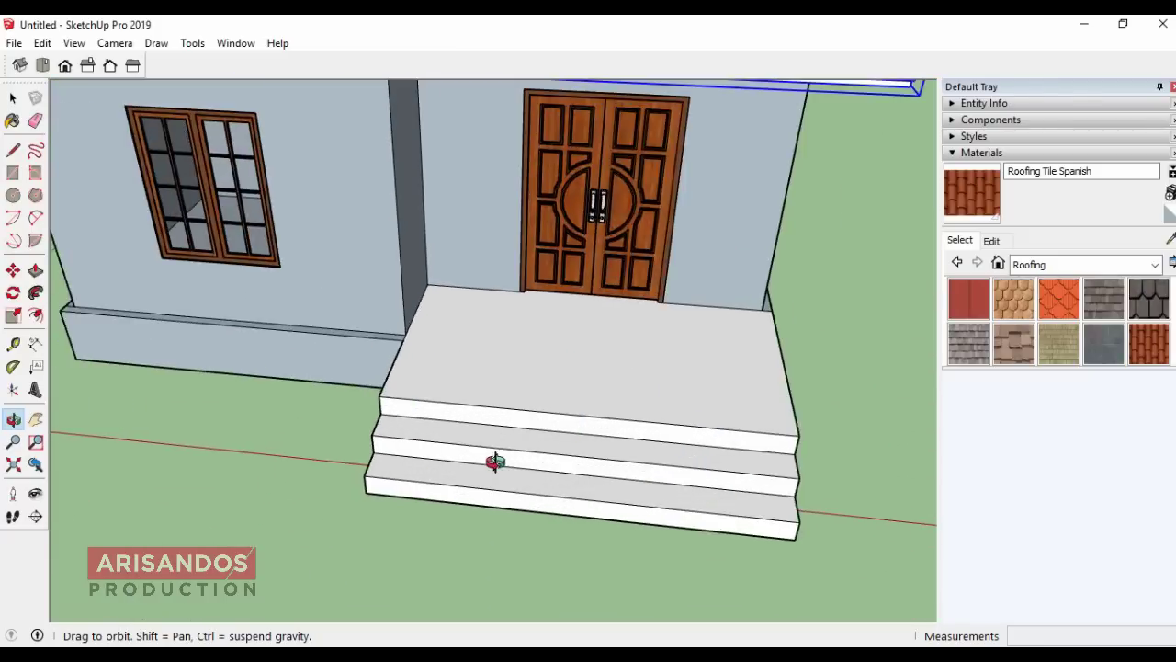
{"action": "scroll", "coordinate": [487, 414], "scroll_direction": "up", "scroll_amount": 2}
{"action": "scroll", "coordinate": [373, 407], "scroll_direction": "up", "scroll_amount": 2}
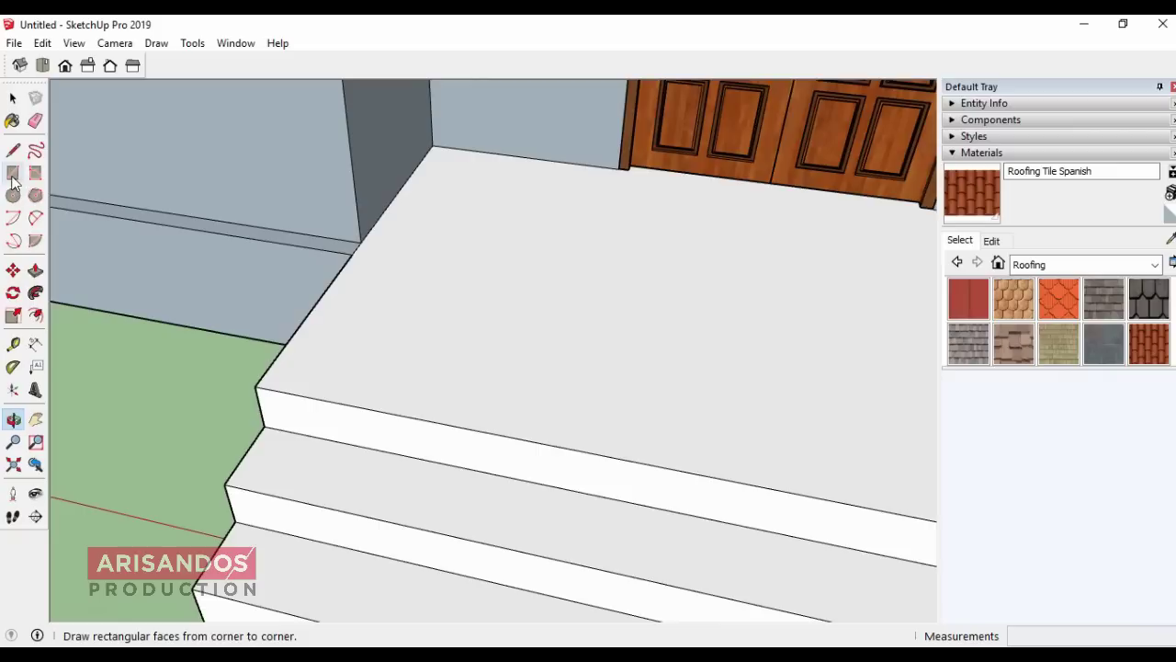
{"action": "left_click", "coordinate": [11, 176]}
{"action": "left_click", "coordinate": [256, 386]}
{"action": "type", "text": "30;30"}
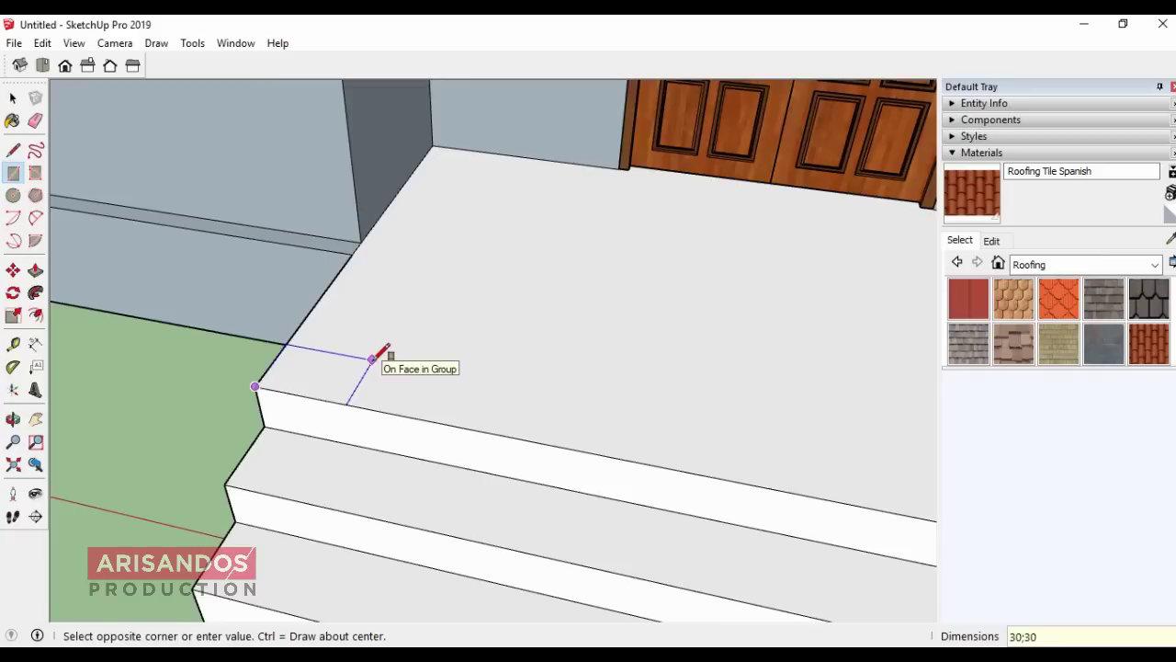
{"action": "left_click", "coordinate": [371, 358]}
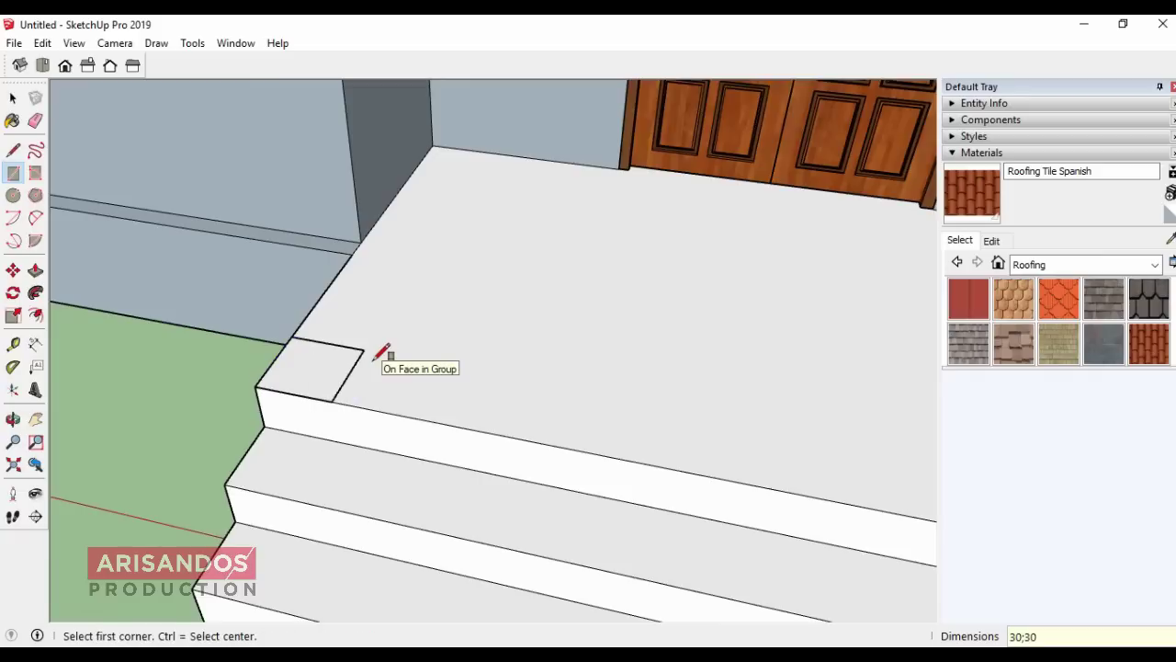
Step: Raise the square into a 30 cm tall block
{"action": "left_click", "coordinate": [35, 270]}
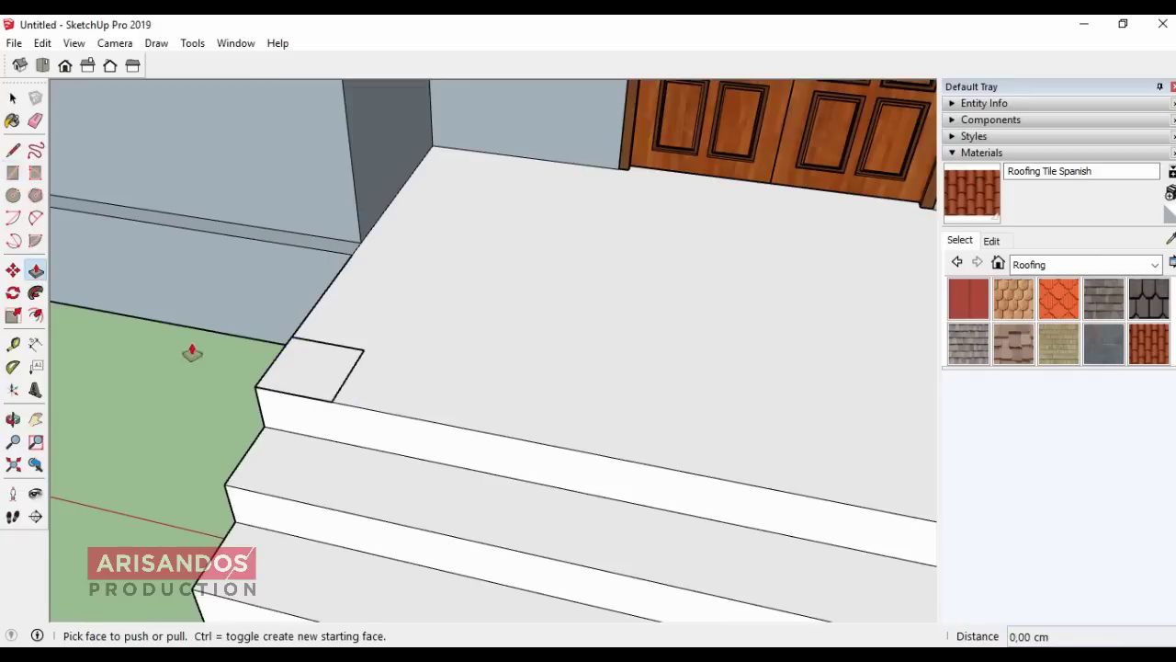
{"action": "left_click", "coordinate": [342, 390]}
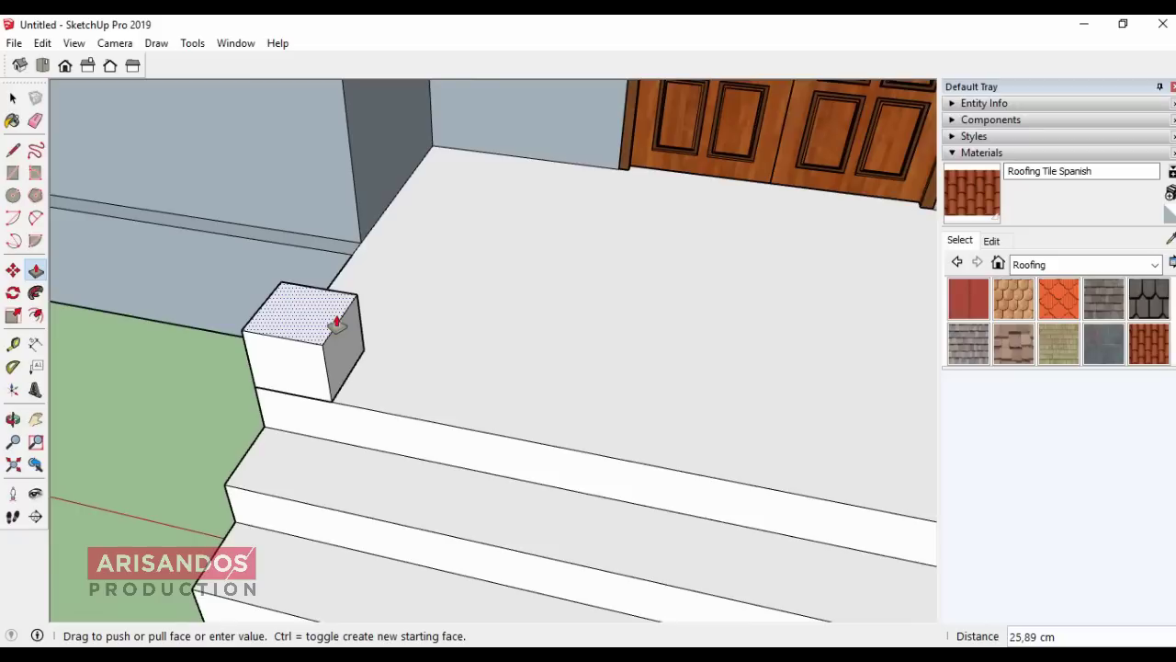
{"action": "type", "text": "0"}
{"action": "key", "text": "Return"}
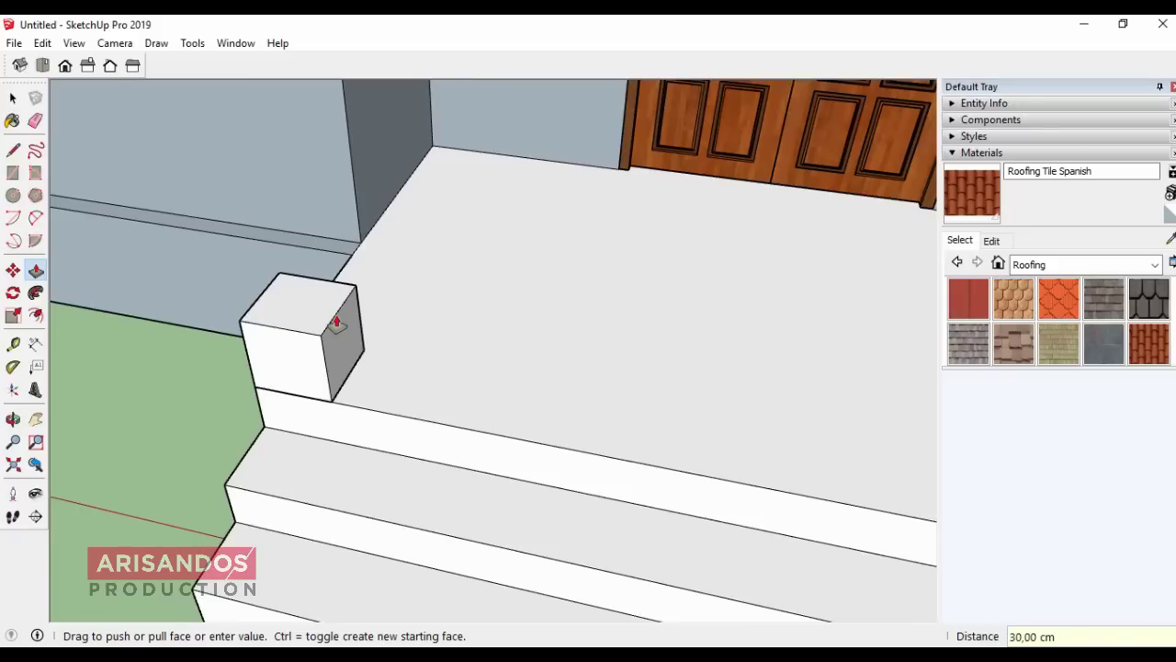
{"action": "left_click", "coordinate": [13, 97]}
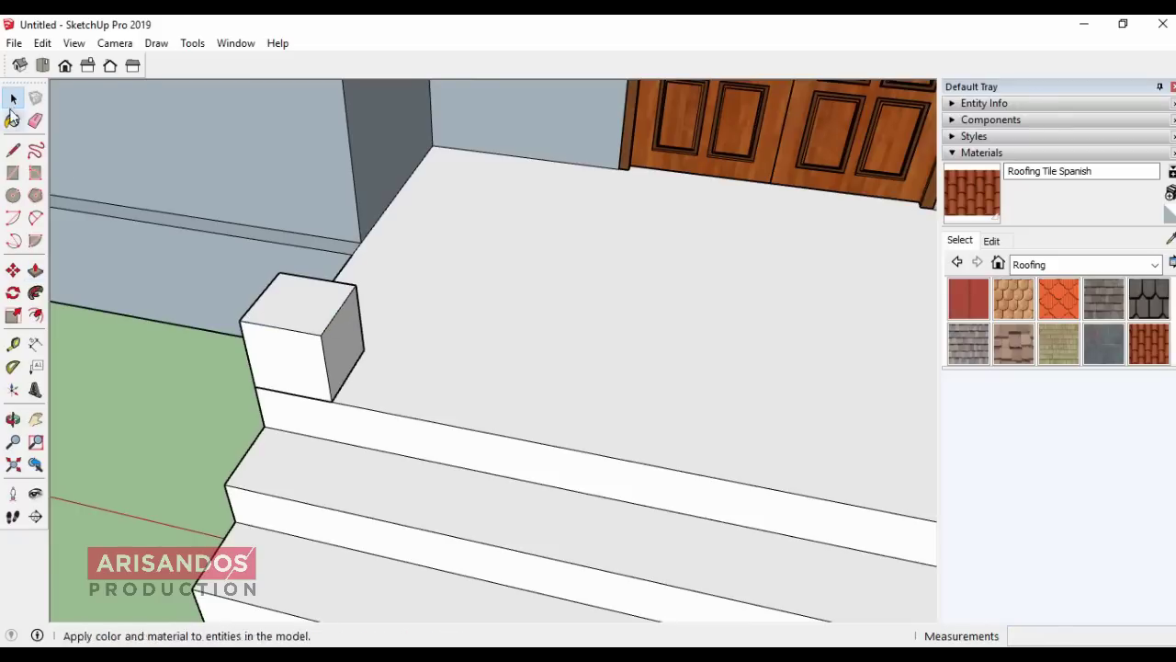
Step: Turn the 30 cm base block into a component
{"action": "triple_click", "coordinate": [296, 332]}
{"action": "right_click", "coordinate": [297, 337]}
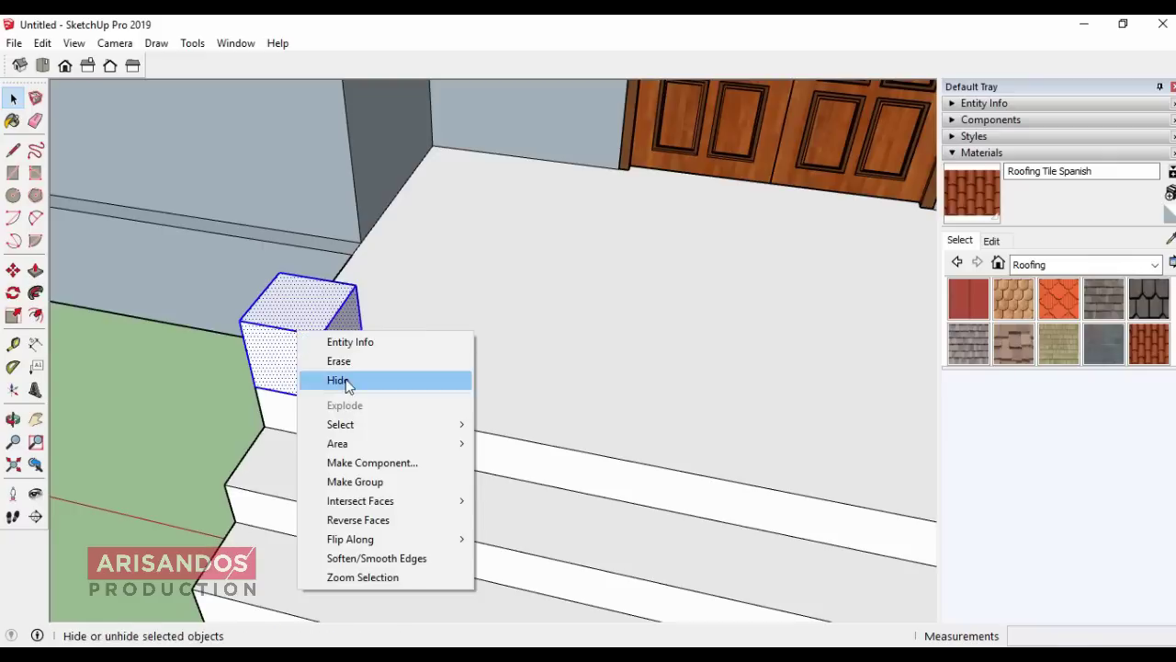
{"action": "left_click", "coordinate": [385, 470]}
{"action": "type", "text": "tiang"}
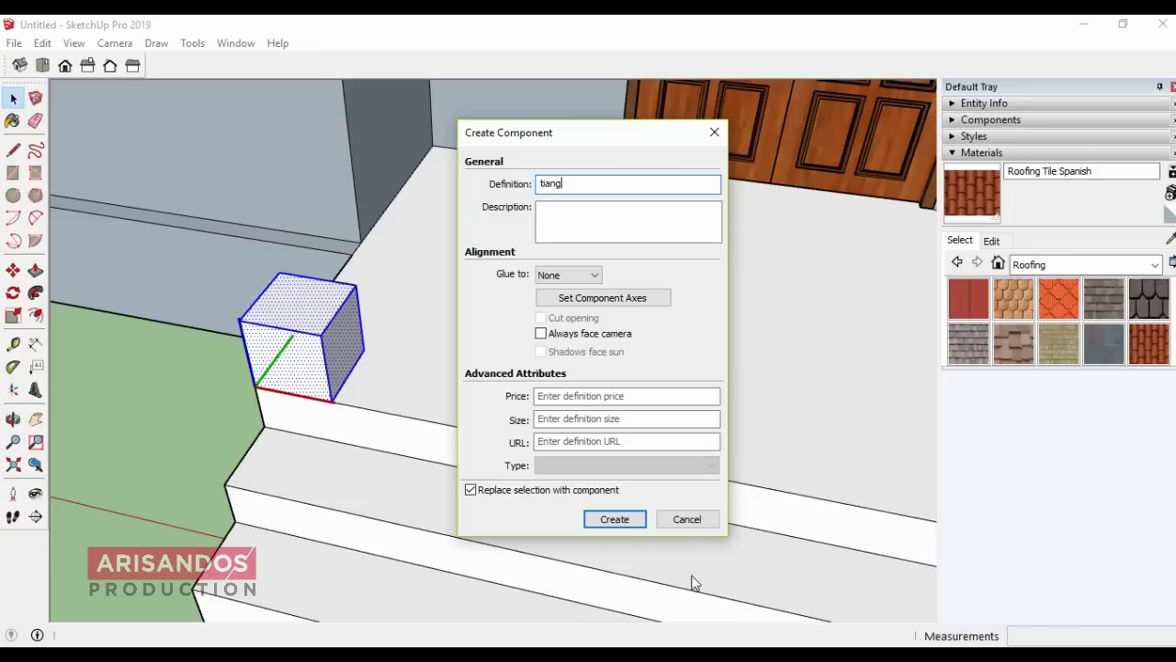
{"action": "left_click", "coordinate": [613, 519]}
{"action": "scroll", "coordinate": [564, 355], "scroll_direction": "down", "scroll_amount": 2}
{"action": "scroll", "coordinate": [565, 355], "scroll_direction": "down", "scroll_amount": 3}
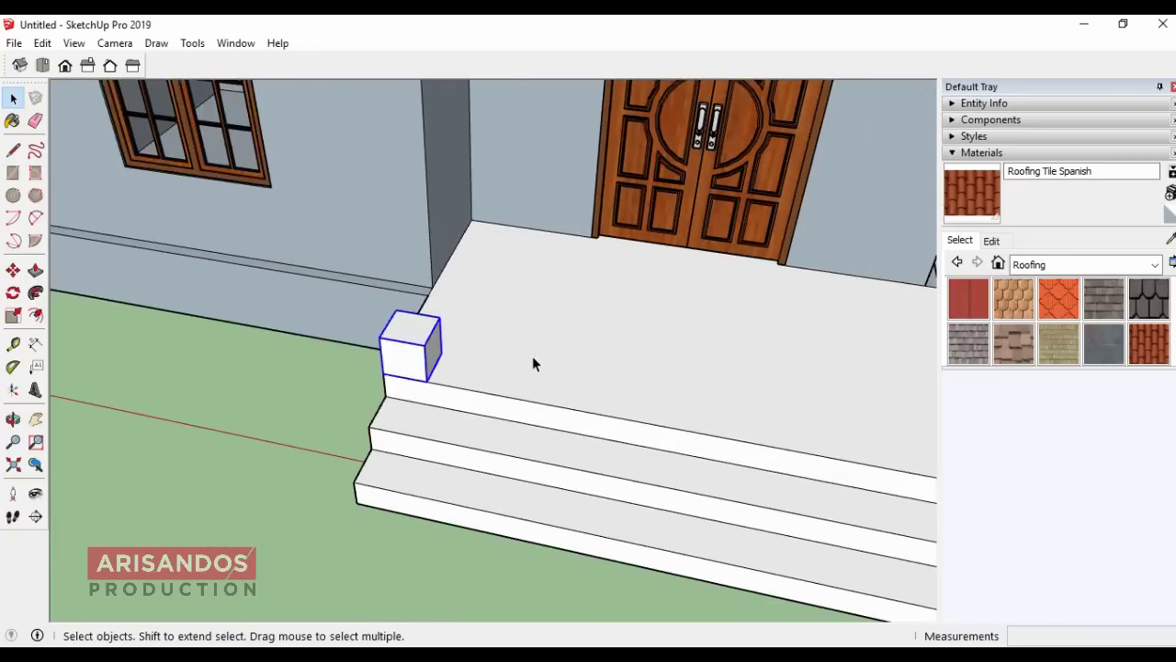
{"action": "scroll", "coordinate": [532, 355], "scroll_direction": "down", "scroll_amount": 2}
Step: Open the base component and draw two guide lines marking its top face's centre
{"action": "left_click", "coordinate": [13, 418]}
{"action": "mouse_move", "coordinate": [162, 412]}
{"action": "left_mouse_down"}
{"action": "mouse_move", "coordinate": [454, 265]}
{"action": "mouse_move", "coordinate": [502, 441]}
{"action": "mouse_move", "coordinate": [468, 410]}
{"action": "left_mouse_up"}
{"action": "scroll", "coordinate": [446, 323], "scroll_direction": "up", "scroll_amount": 3}
{"action": "key", "text": "b"}
{"action": "key", "text": "space"}
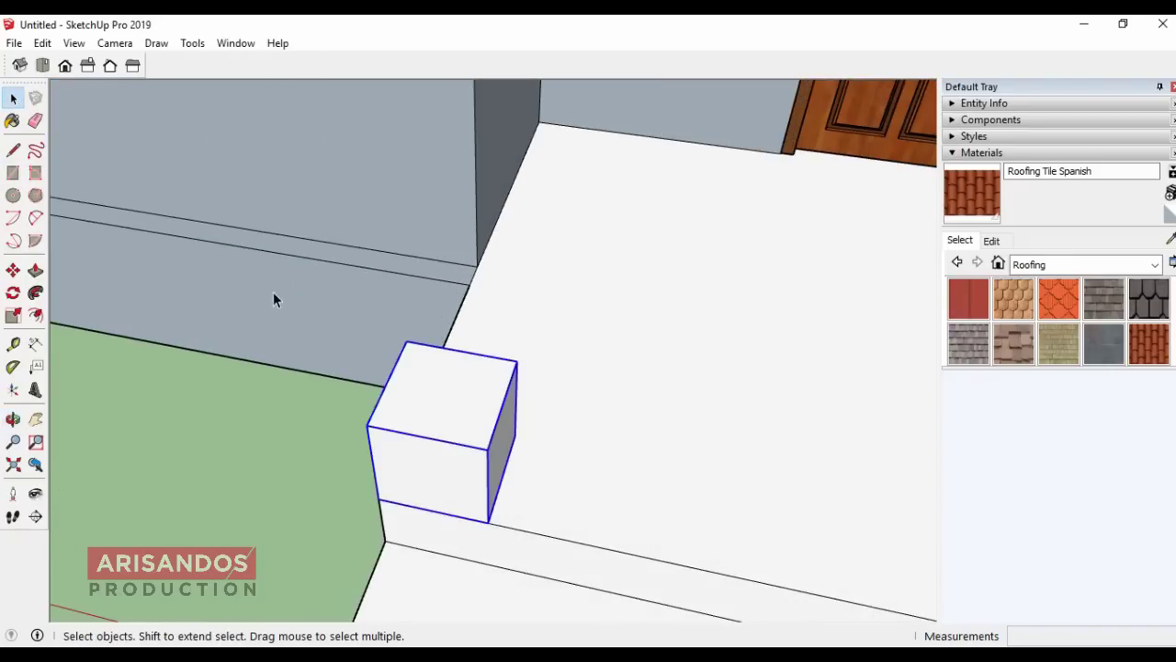
{"action": "double_click", "coordinate": [455, 383]}
{"action": "scroll", "coordinate": [456, 383], "scroll_direction": "up", "scroll_amount": 2}
{"action": "left_click", "coordinate": [13, 149]}
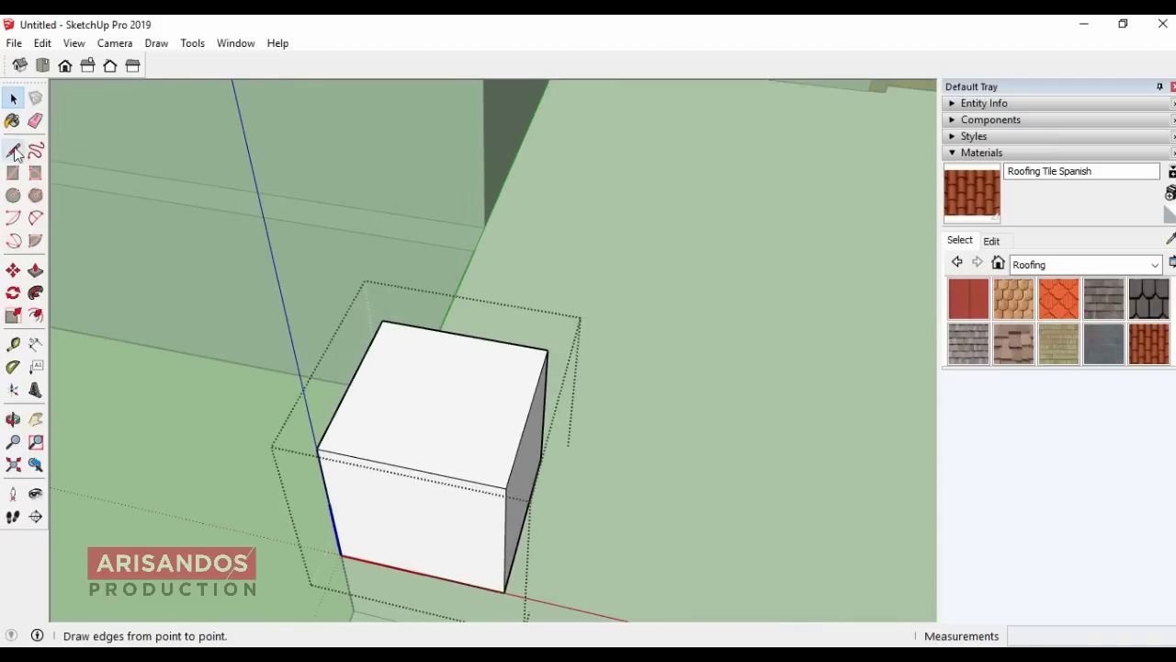
{"action": "left_click", "coordinate": [463, 335]}
{"action": "left_click", "coordinate": [410, 467]}
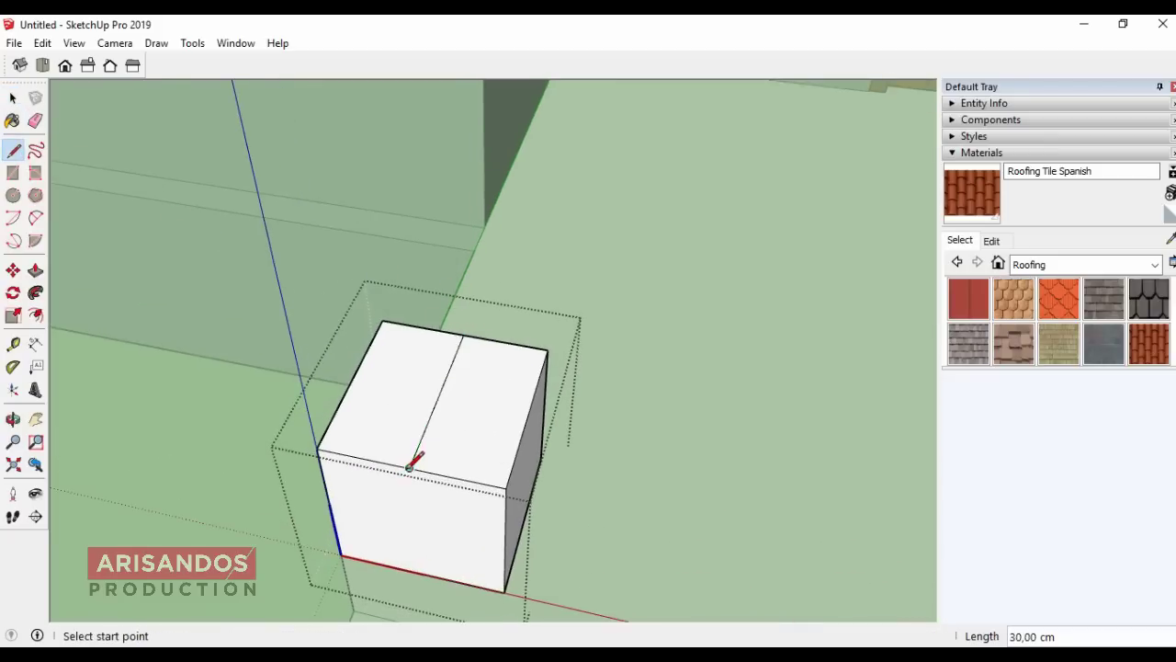
{"action": "left_click", "coordinate": [437, 397]}
{"action": "left_click", "coordinate": [527, 417]}
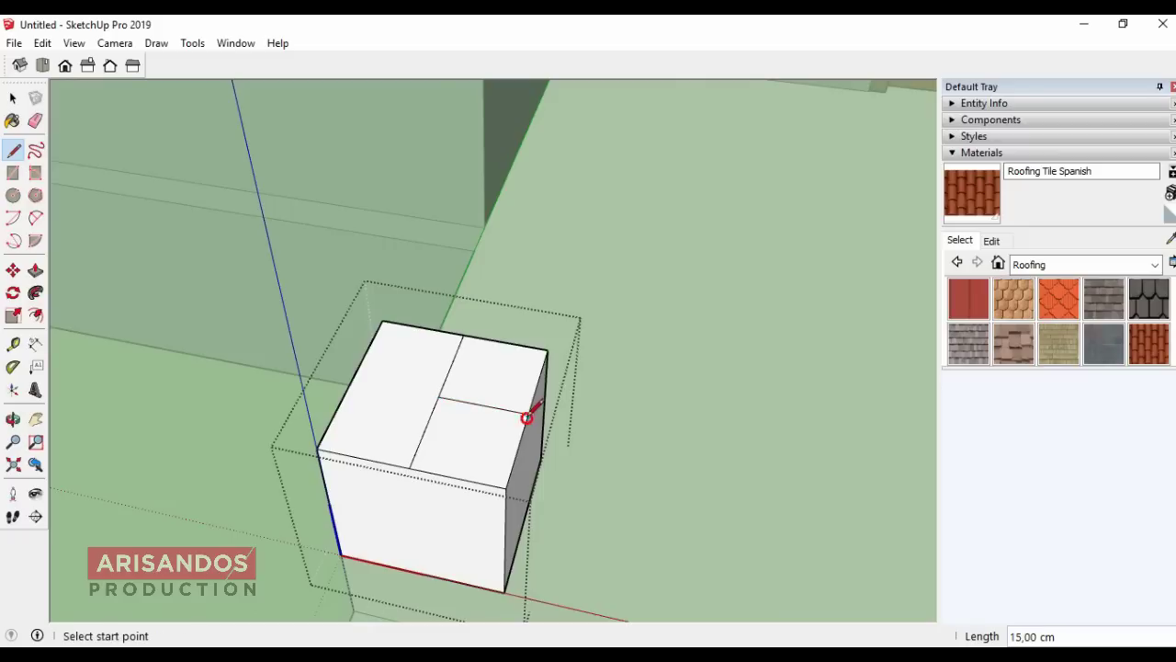
Step: Draw a circle centred on the base's top face and erase the guide lines
{"action": "left_click", "coordinate": [13, 195]}
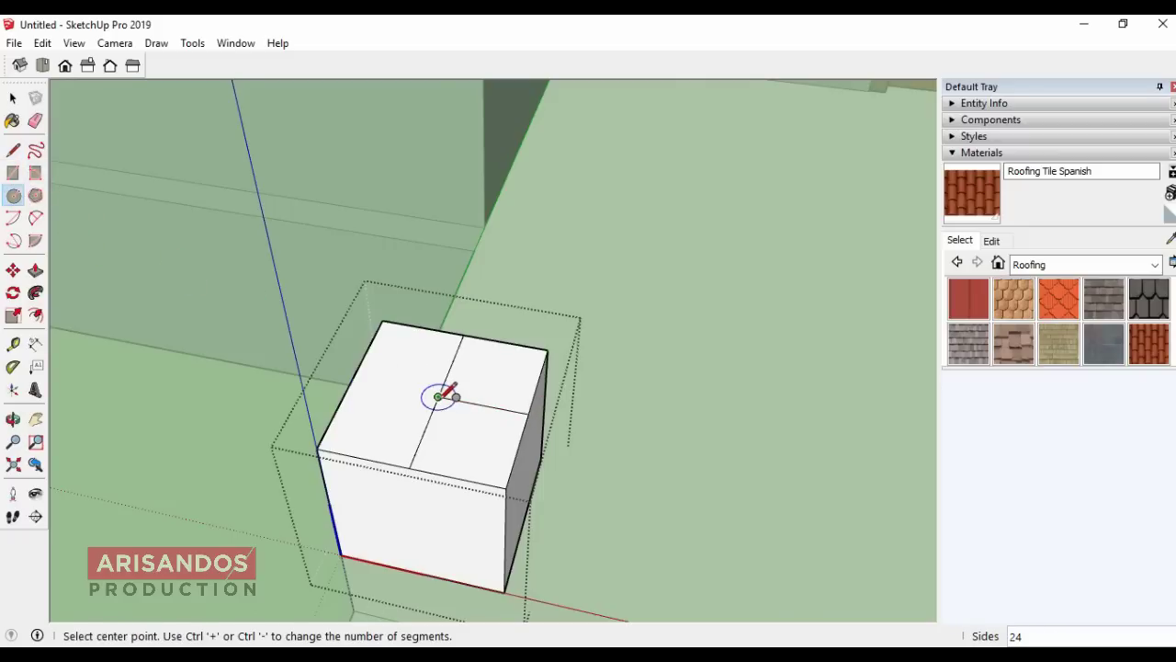
{"action": "left_click", "coordinate": [438, 397]}
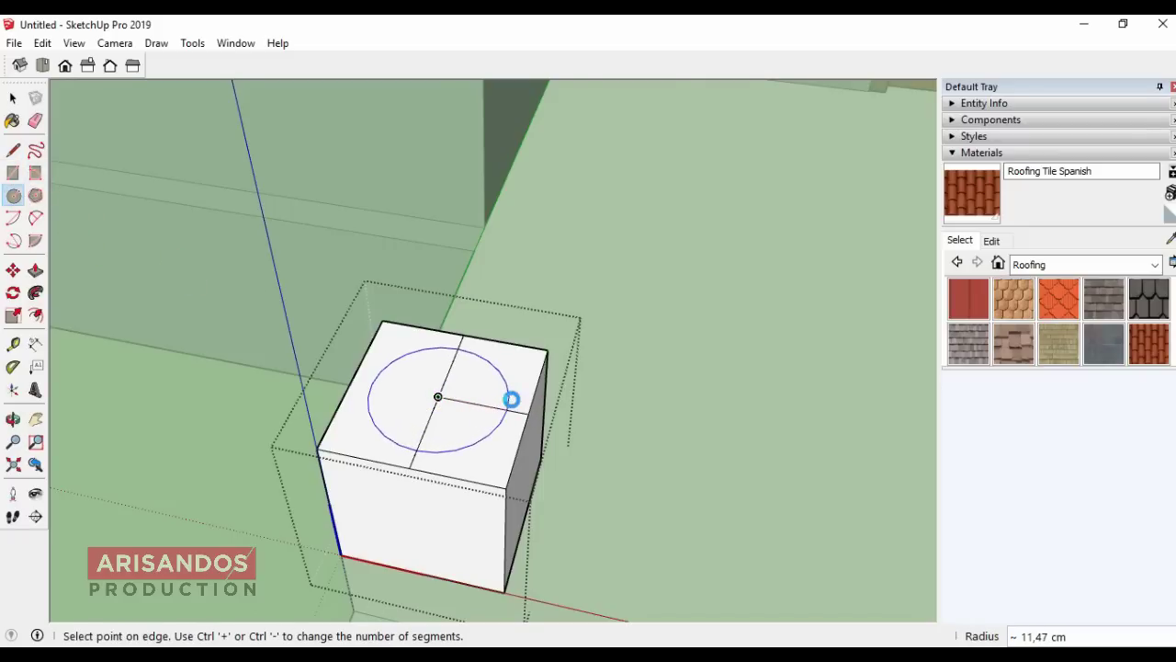
{"action": "left_click", "coordinate": [526, 394]}
{"action": "left_click", "coordinate": [35, 121]}
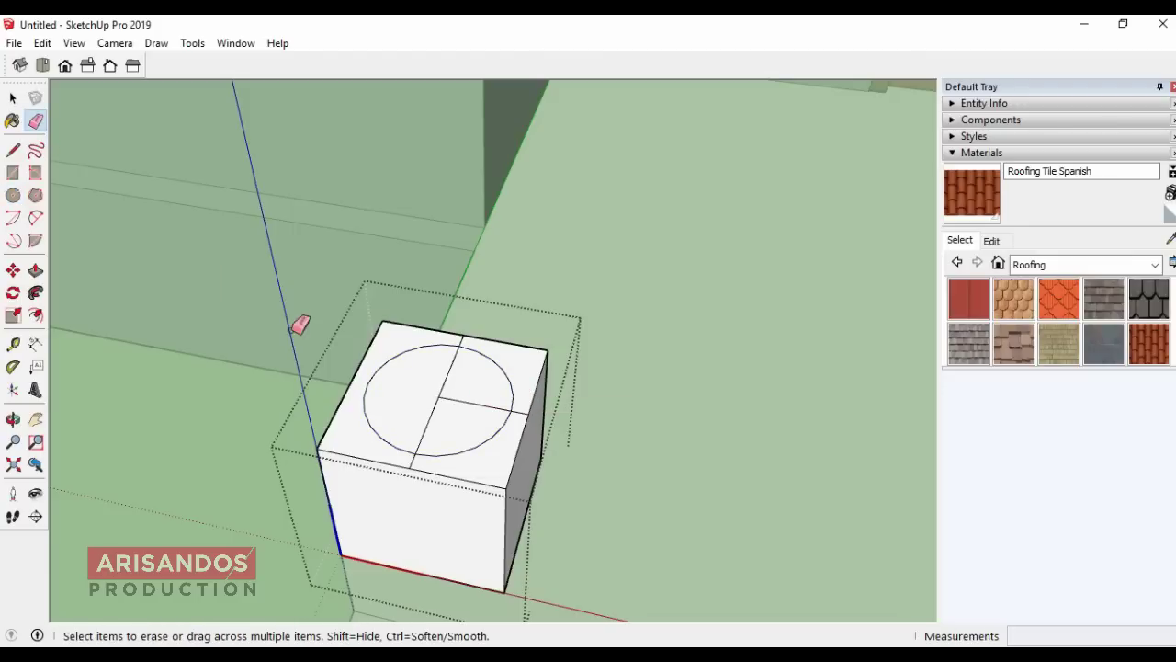
{"action": "left_click_drag", "start_coordinate": [445, 397], "coordinate": [428, 452]}
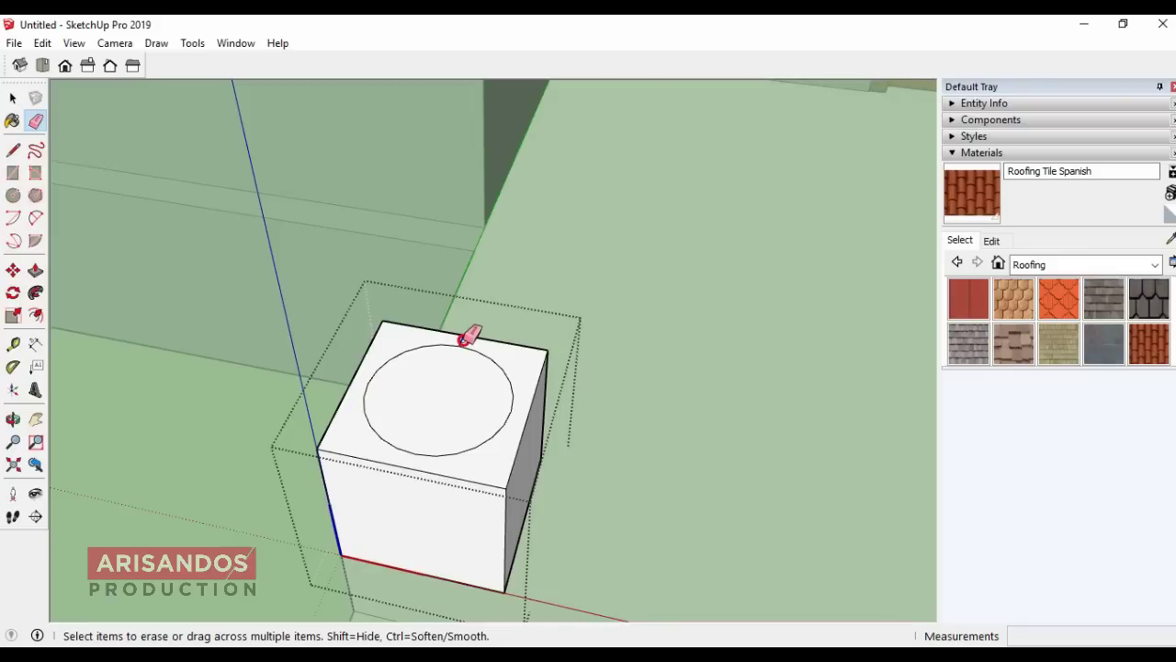
{"action": "scroll", "coordinate": [469, 336], "scroll_direction": "down", "scroll_amount": 2}
{"action": "scroll", "coordinate": [471, 336], "scroll_direction": "down", "scroll_amount": 3}
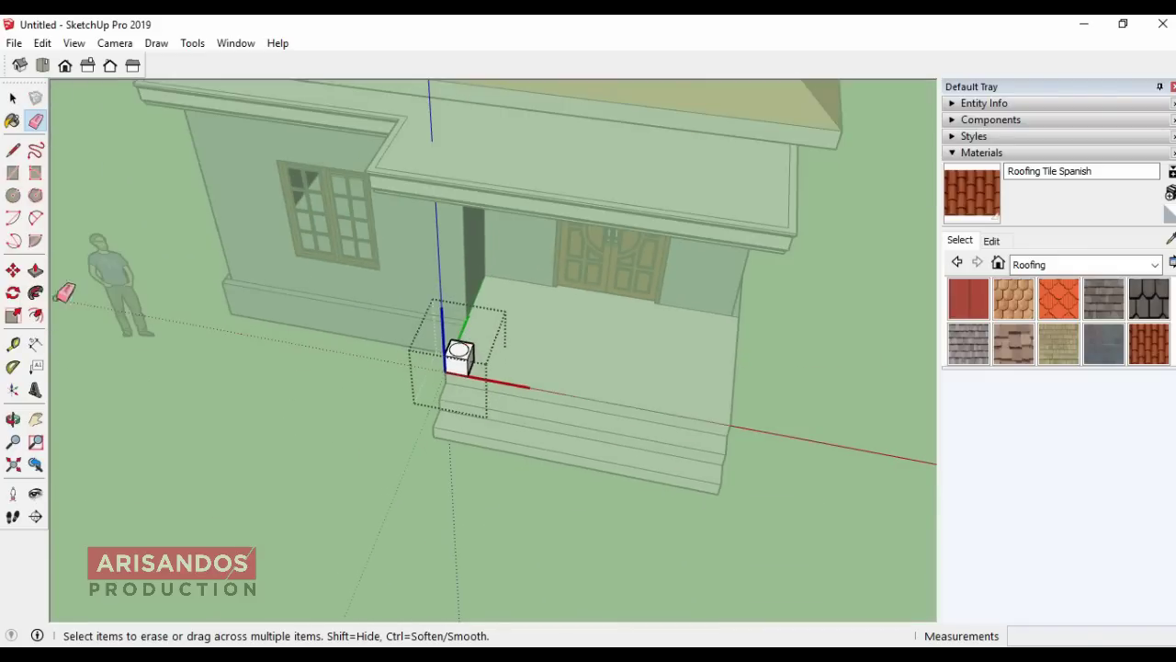
Step: Pull the circle up into a round column reaching the porch canopy
{"action": "left_click", "coordinate": [35, 271]}
{"action": "left_click", "coordinate": [459, 354]}
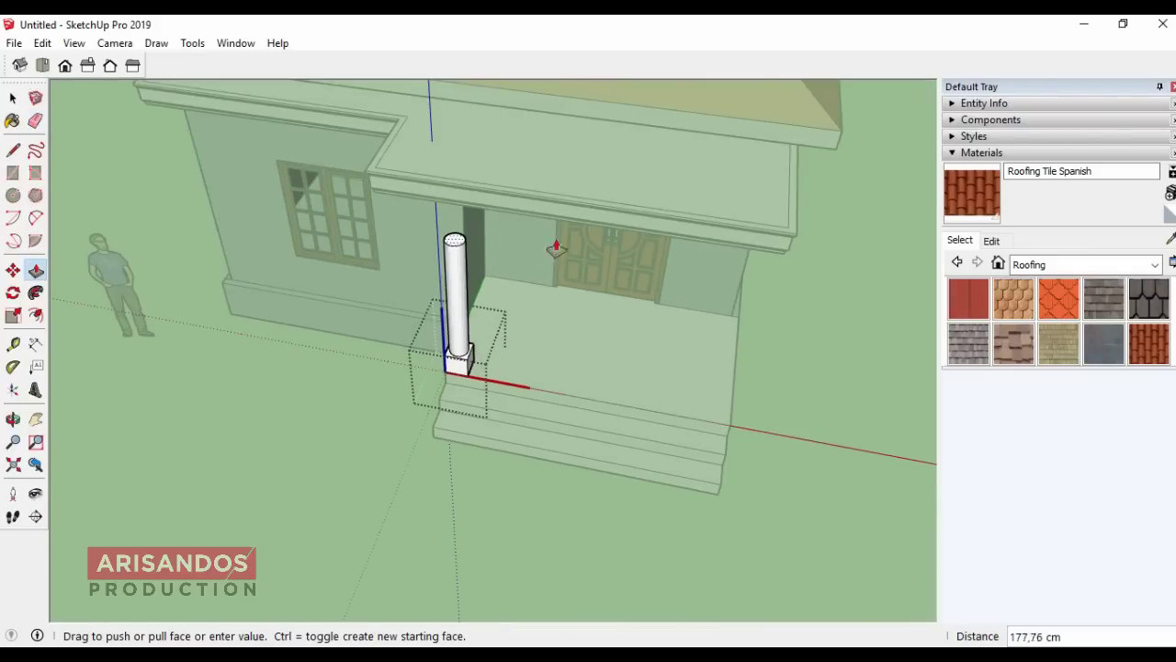
{"action": "scroll", "coordinate": [600, 230], "scroll_direction": "up", "scroll_amount": 1}
{"action": "scroll", "coordinate": [600, 230], "scroll_direction": "up", "scroll_amount": 2}
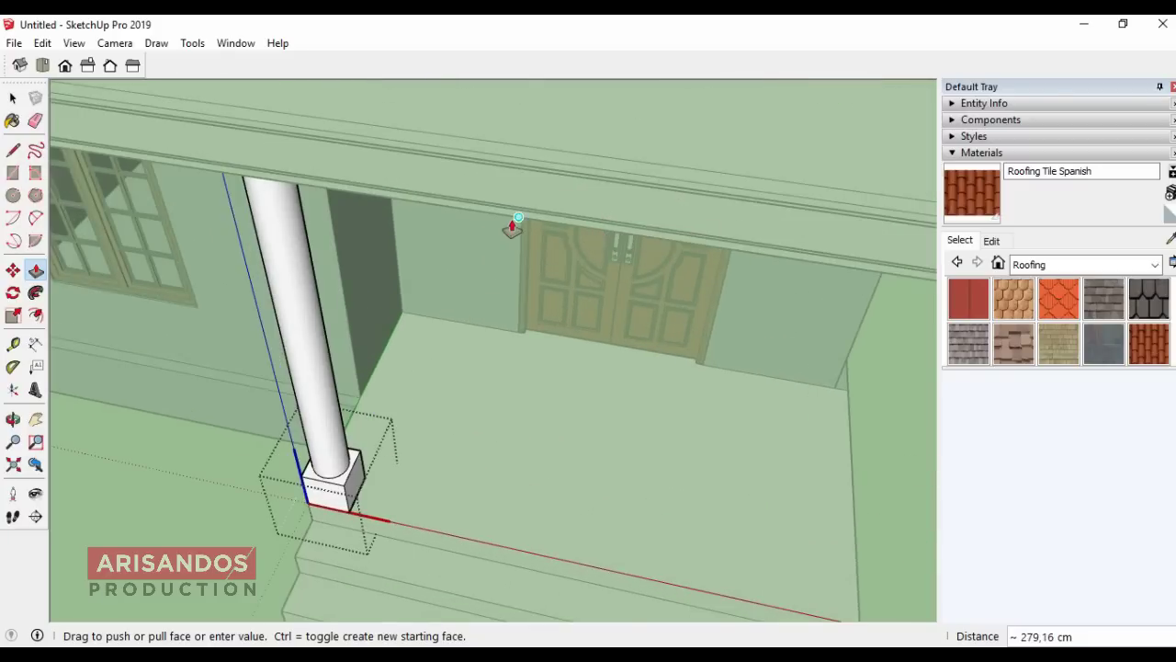
{"action": "scroll", "coordinate": [404, 261], "scroll_direction": "down", "scroll_amount": 3}
{"action": "scroll", "coordinate": [392, 258], "scroll_direction": "down", "scroll_amount": 2}
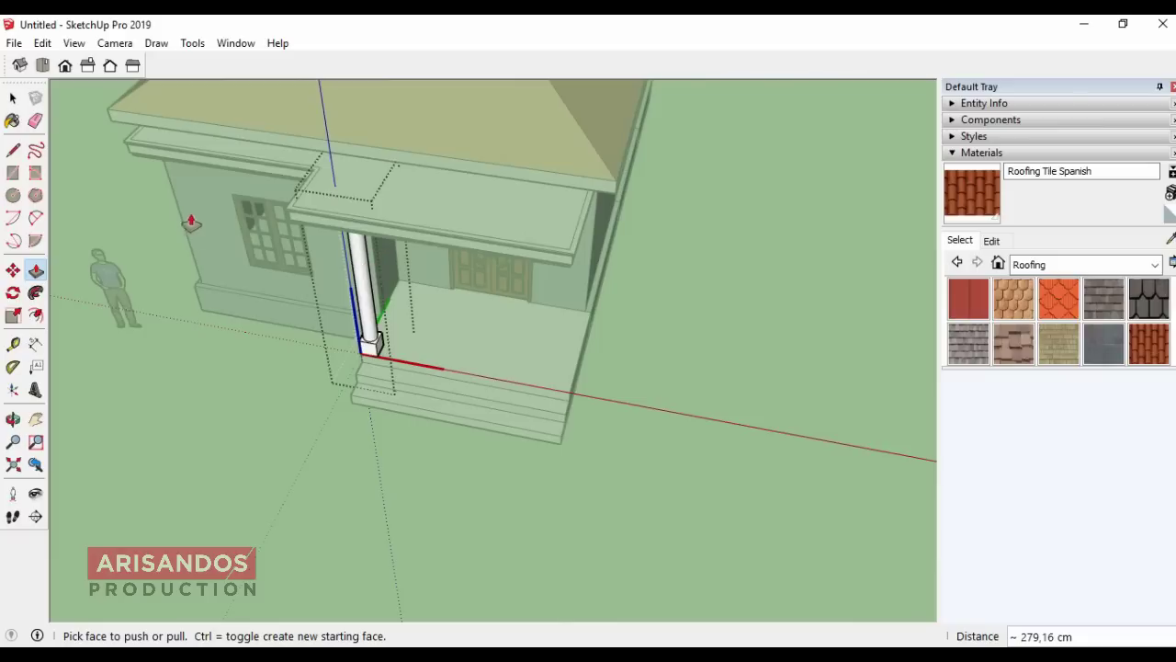
{"action": "left_click", "coordinate": [13, 98]}
Step: Copy the column with its base to the porch's right front corner using Move with Ctrl
{"action": "scroll", "coordinate": [377, 347], "scroll_direction": "up", "scroll_amount": 3}
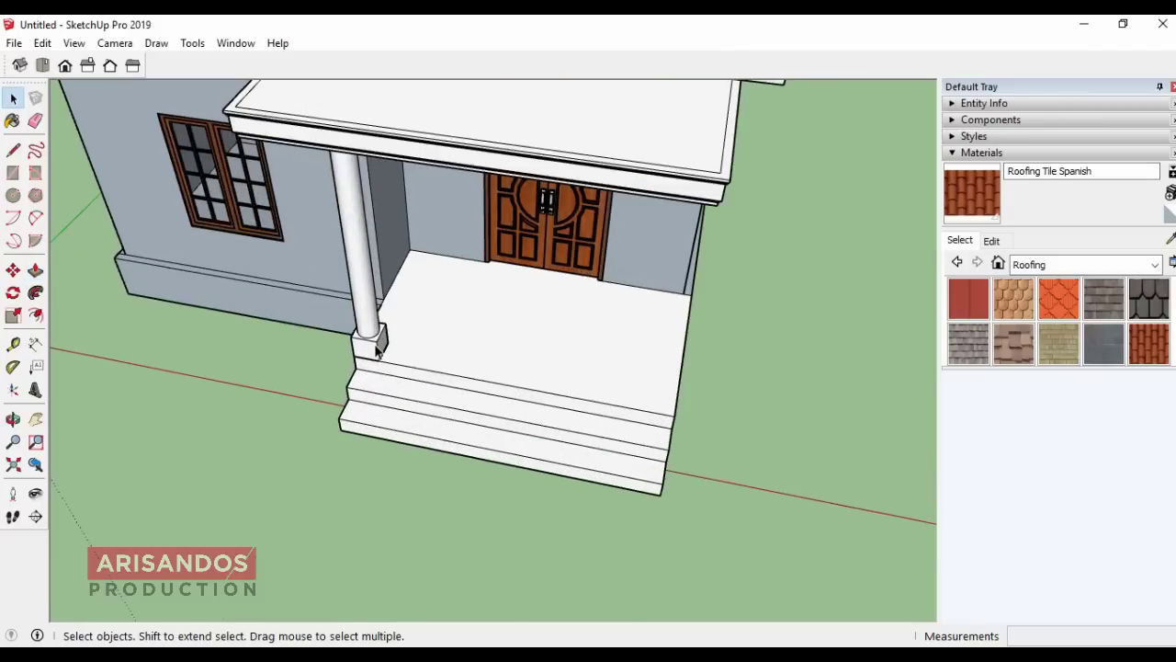
{"action": "scroll", "coordinate": [376, 347], "scroll_direction": "up", "scroll_amount": 2}
{"action": "left_click", "coordinate": [376, 347]}
{"action": "left_click", "coordinate": [13, 270]}
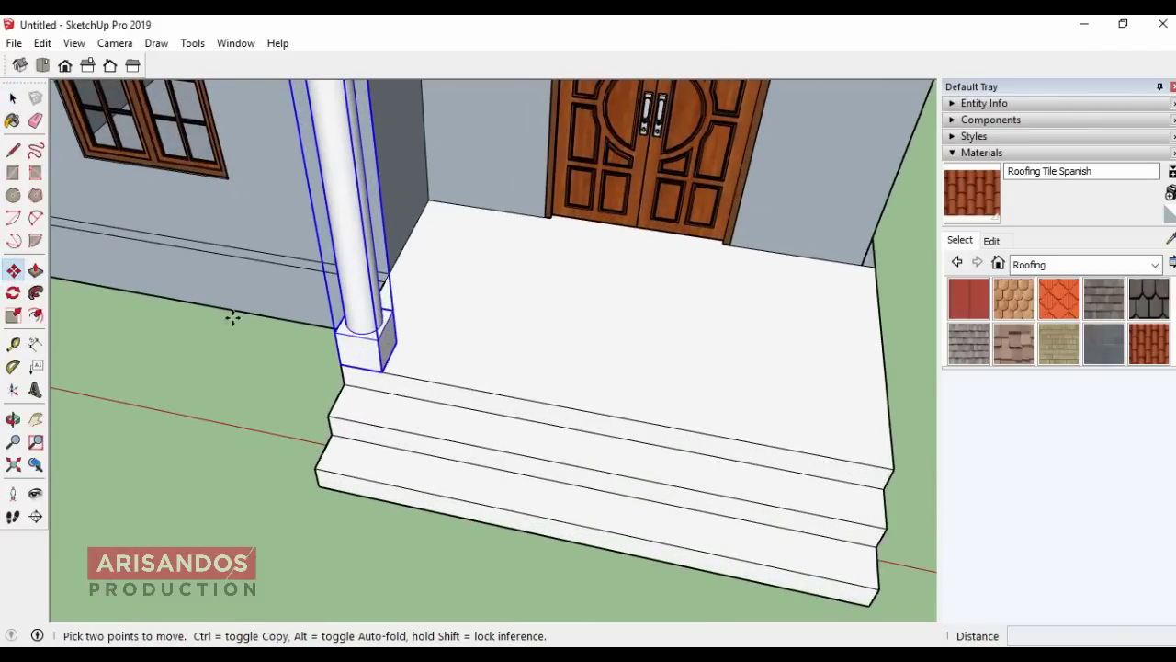
{"action": "left_click", "coordinate": [386, 368]}
{"action": "key", "text": "ctrl"}
{"action": "left_click", "coordinate": [896, 472]}
{"action": "scroll", "coordinate": [506, 391], "scroll_direction": "down", "scroll_amount": 2}
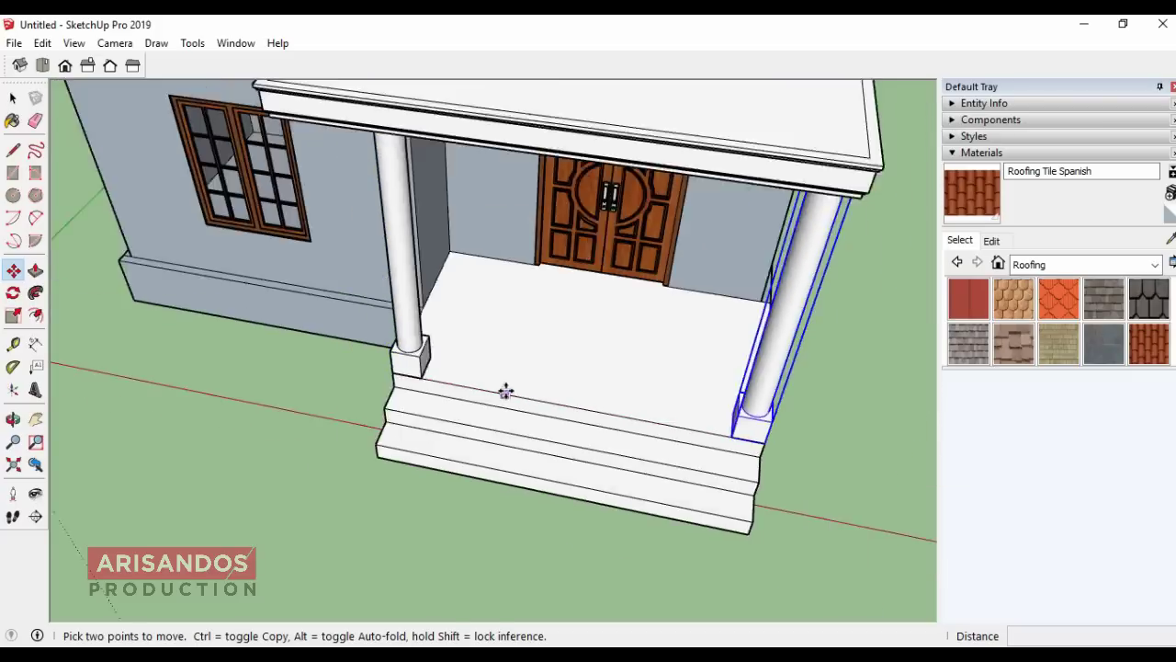
{"action": "scroll", "coordinate": [505, 391], "scroll_direction": "down", "scroll_amount": 3}
Step: Orbit the house to inspect both porch columns from front and angled views
{"action": "left_click", "coordinate": [13, 419]}
{"action": "mouse_move", "coordinate": [413, 496]}
{"action": "left_mouse_down"}
{"action": "mouse_move", "coordinate": [524, 315]}
{"action": "mouse_move", "coordinate": [564, 197]}
{"action": "mouse_move", "coordinate": [744, 220]}
{"action": "mouse_move", "coordinate": [754, 349]}
{"action": "mouse_move", "coordinate": [585, 320]}
{"action": "mouse_move", "coordinate": [561, 294]}
{"action": "mouse_move", "coordinate": [475, 310]}
{"action": "mouse_move", "coordinate": [399, 247]}
{"action": "mouse_move", "coordinate": [354, 233]}
{"action": "left_mouse_up"}
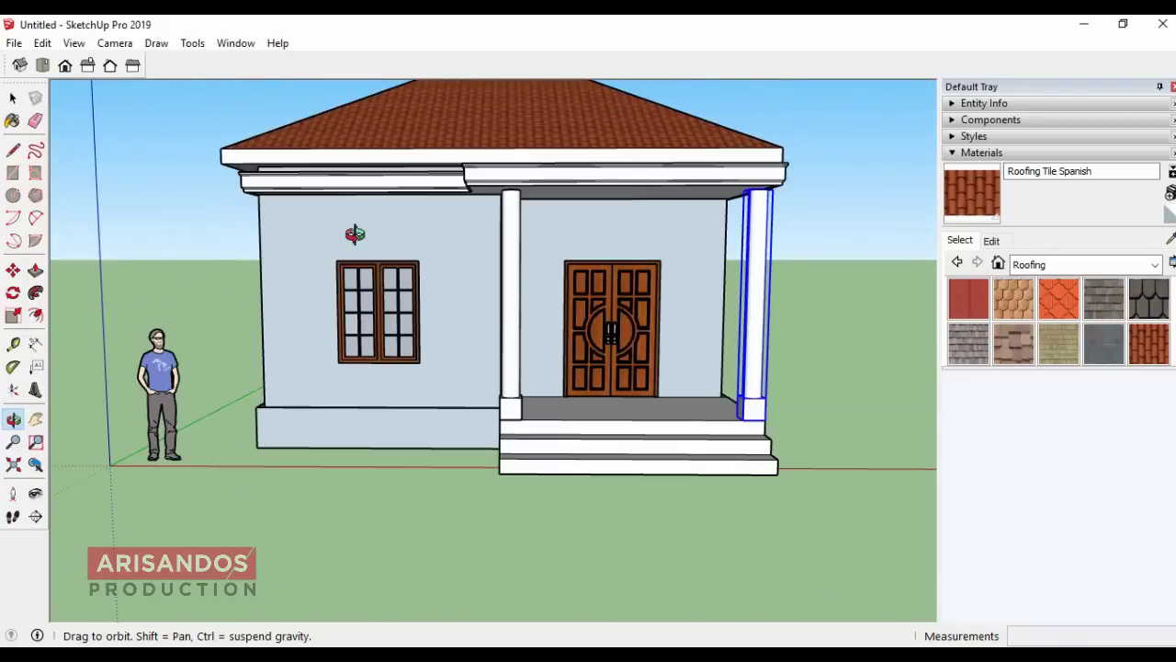
{"action": "mouse_move", "coordinate": [494, 206]}
{"action": "left_mouse_down"}
{"action": "mouse_move", "coordinate": [441, 336]}
{"action": "mouse_move", "coordinate": [447, 362]}
{"action": "mouse_move", "coordinate": [514, 399]}
{"action": "mouse_move", "coordinate": [582, 388]}
{"action": "mouse_move", "coordinate": [486, 419]}
{"action": "left_mouse_up"}
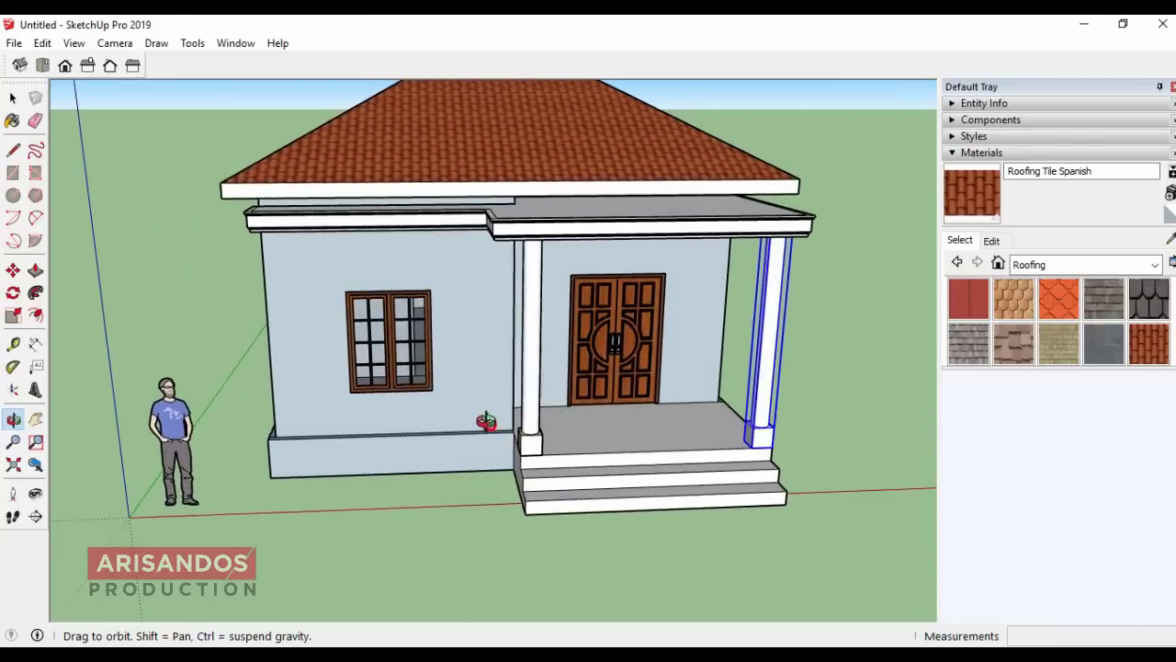
{"action": "scroll", "coordinate": [659, 470], "scroll_direction": "up", "scroll_amount": 3}
{"action": "scroll", "coordinate": [632, 420], "scroll_direction": "up", "scroll_amount": 3}
{"action": "scroll", "coordinate": [632, 420], "scroll_direction": "down", "scroll_amount": 1}
{"action": "scroll", "coordinate": [559, 399], "scroll_direction": "down", "scroll_amount": 3}
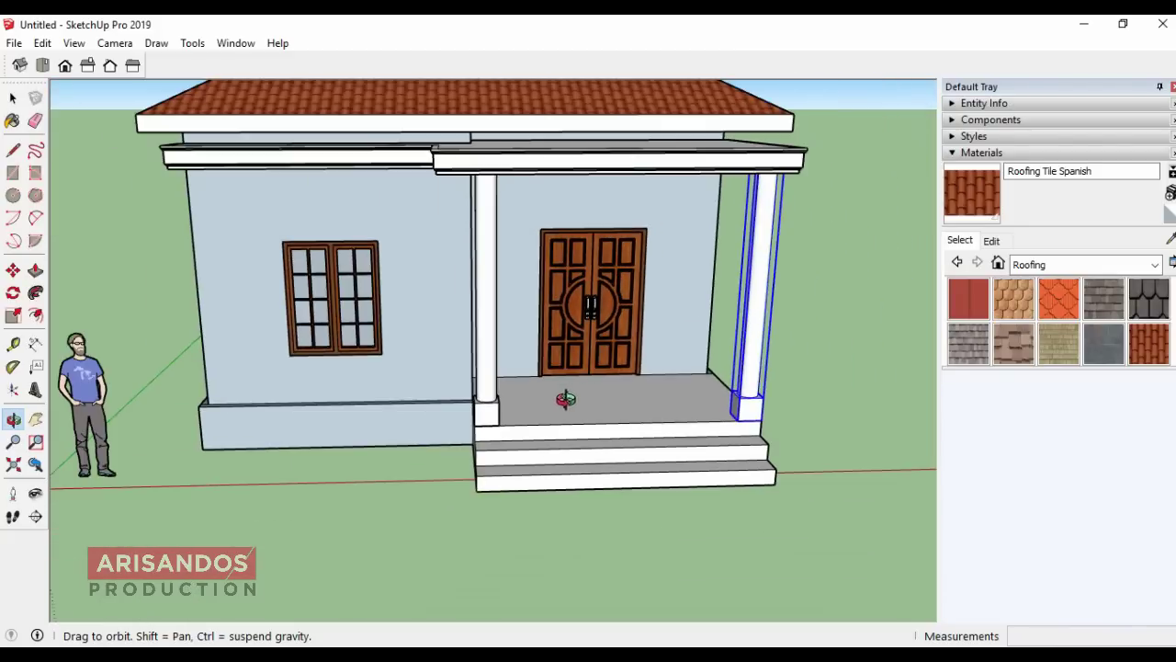
{"action": "scroll", "coordinate": [530, 420], "scroll_direction": "up", "scroll_amount": 1}
Step: Orbit low toward the porch steps and open the steps group for editing
{"action": "scroll", "coordinate": [490, 401], "scroll_direction": "down", "scroll_amount": 2}
{"action": "mouse_move", "coordinate": [489, 401]}
{"action": "left_mouse_down"}
{"action": "mouse_move", "coordinate": [533, 426]}
{"action": "mouse_move", "coordinate": [704, 439]}
{"action": "left_mouse_up"}
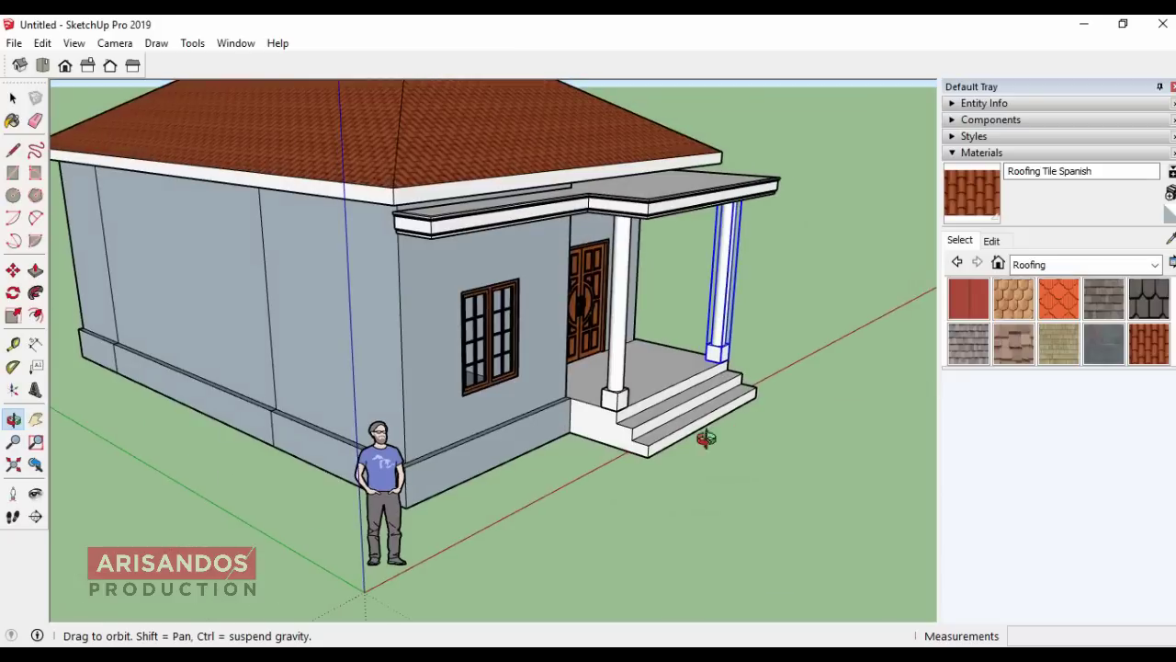
{"action": "scroll", "coordinate": [662, 425], "scroll_direction": "up", "scroll_amount": 3}
{"action": "scroll", "coordinate": [642, 400], "scroll_direction": "up", "scroll_amount": 2}
{"action": "scroll", "coordinate": [641, 401], "scroll_direction": "up", "scroll_amount": 2}
{"action": "scroll", "coordinate": [538, 394], "scroll_direction": "down", "scroll_amount": 3}
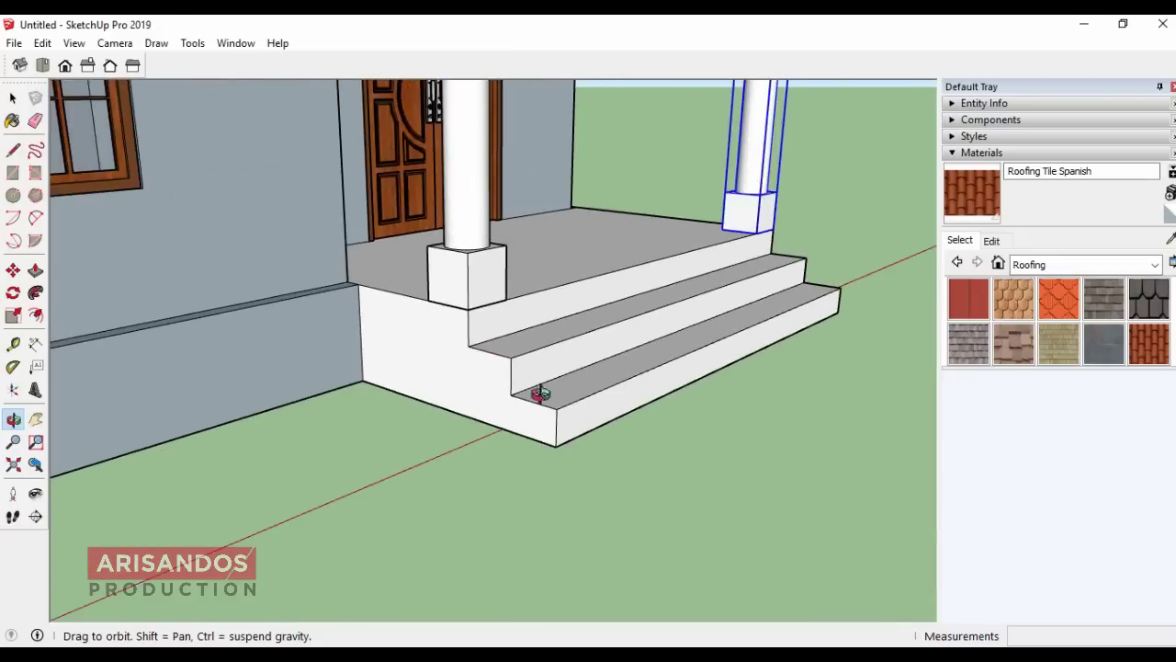
{"action": "scroll", "coordinate": [551, 389], "scroll_direction": "up", "scroll_amount": 3}
{"action": "scroll", "coordinate": [593, 374], "scroll_direction": "up", "scroll_amount": 1}
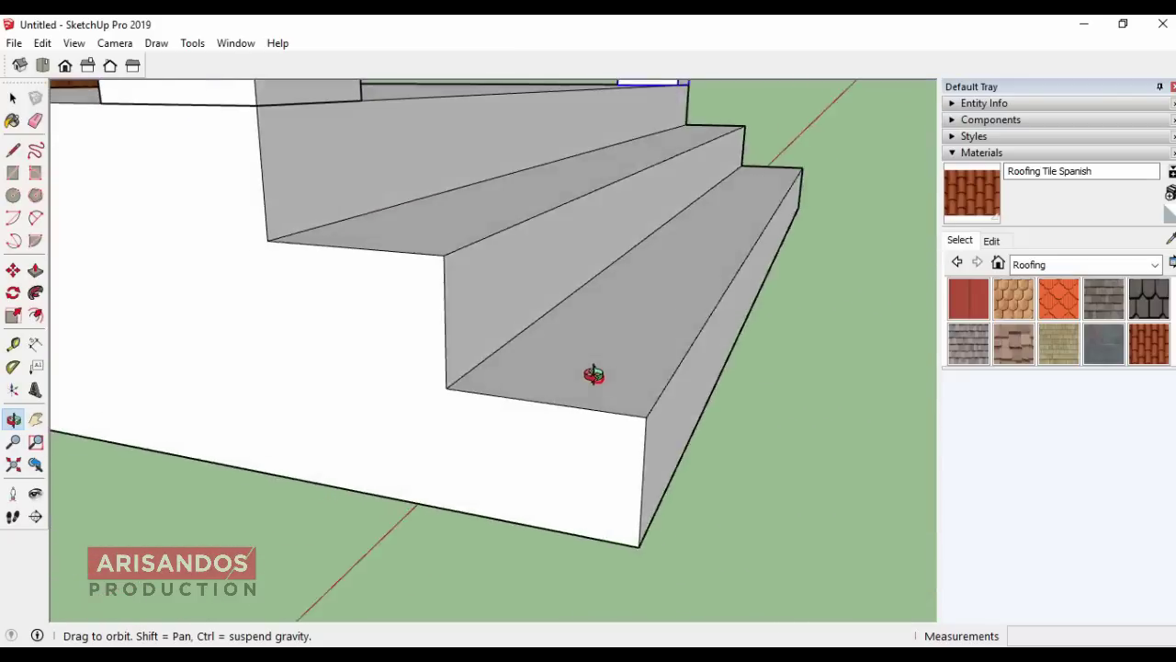
{"action": "mouse_move", "coordinate": [594, 374]}
{"action": "left_mouse_down"}
{"action": "mouse_move", "coordinate": [748, 381]}
{"action": "mouse_move", "coordinate": [425, 258]}
{"action": "left_mouse_up"}
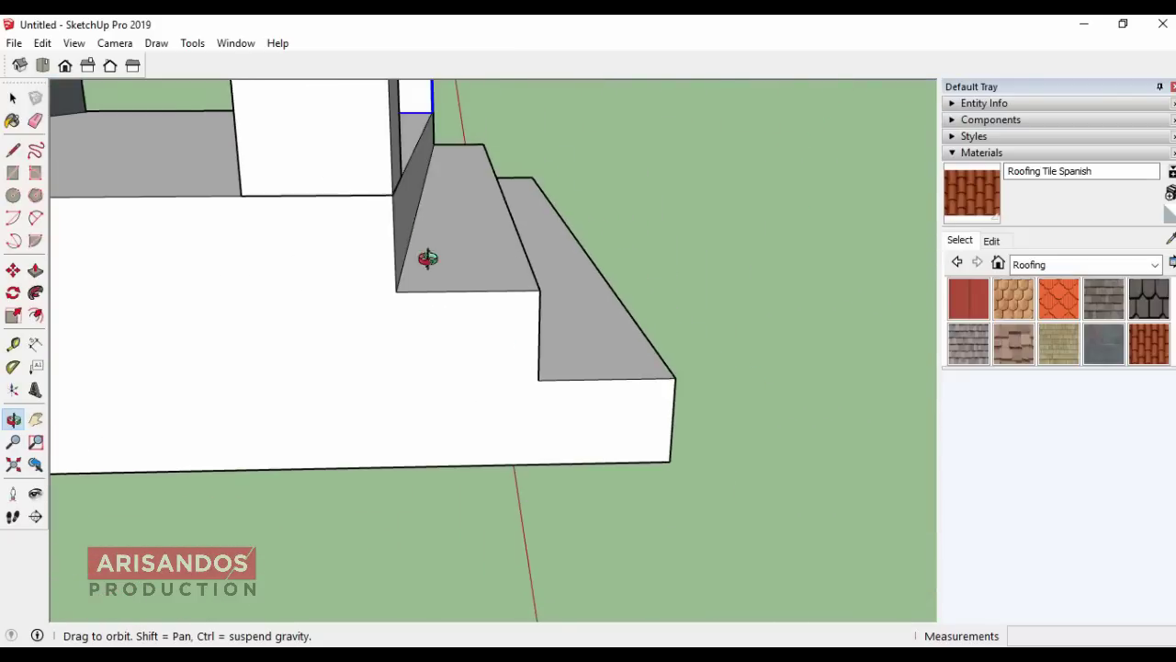
{"action": "left_click", "coordinate": [14, 98]}
{"action": "left_click", "coordinate": [518, 307]}
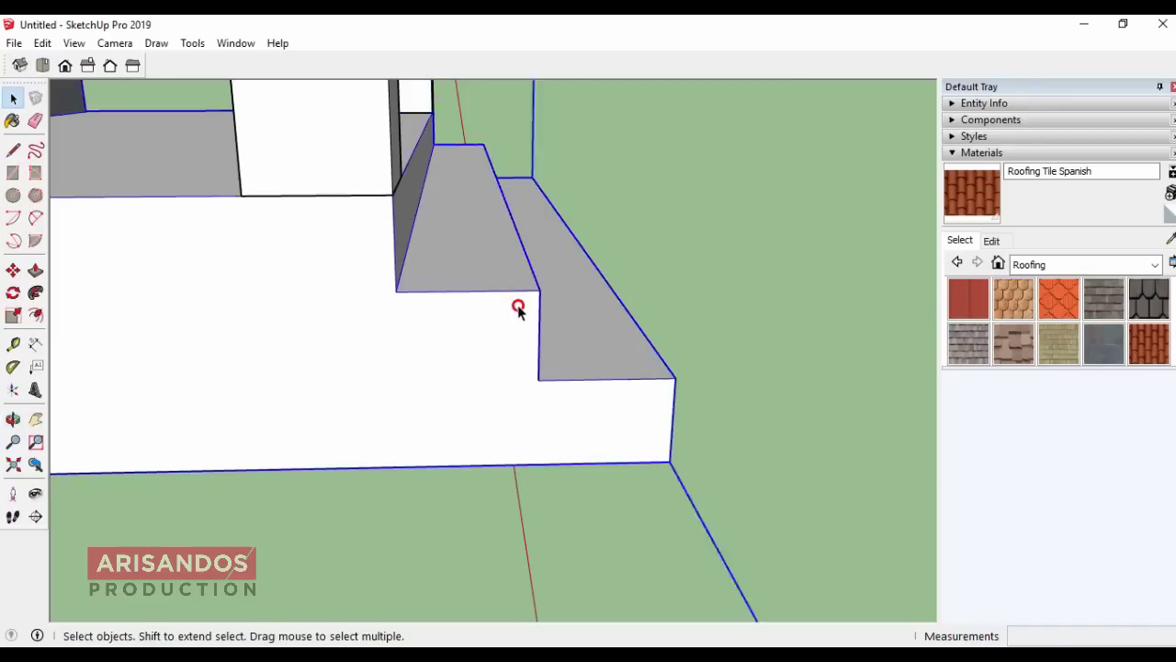
{"action": "double_click", "coordinate": [518, 307]}
Step: Round the step's front corner with a 2 cm arc and cut the corner away along the step
{"action": "scroll", "coordinate": [389, 207], "scroll_direction": "up", "scroll_amount": 3}
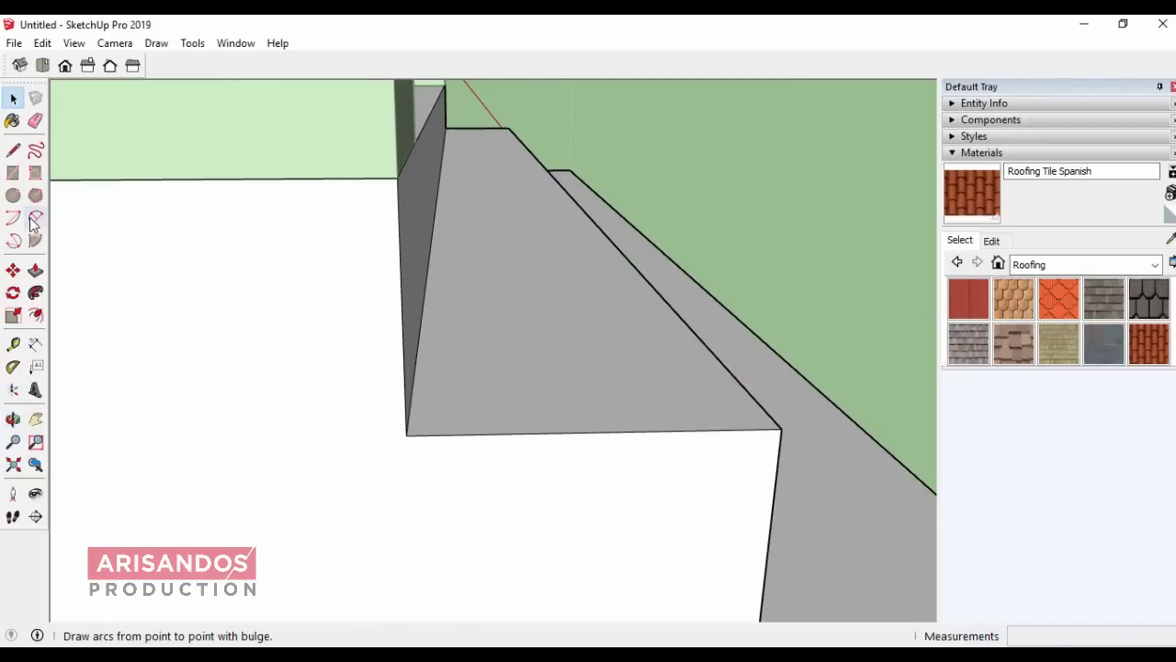
{"action": "left_click", "coordinate": [35, 218]}
{"action": "left_click", "coordinate": [359, 177]}
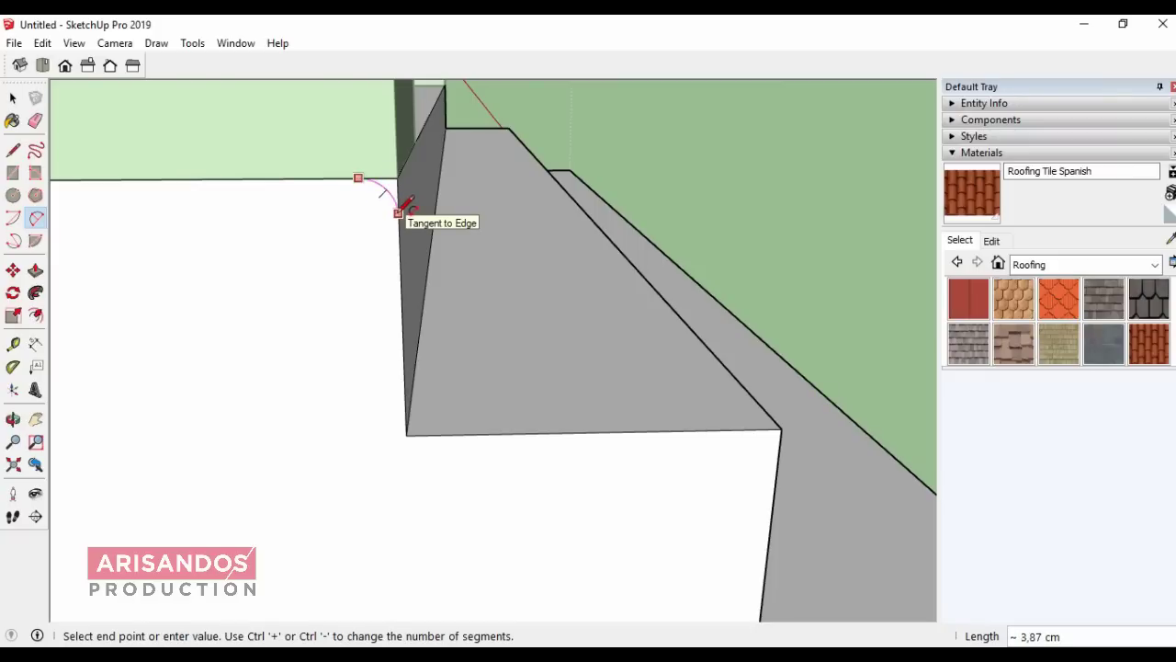
{"action": "left_click", "coordinate": [397, 212]}
{"action": "left_click", "coordinate": [395, 206]}
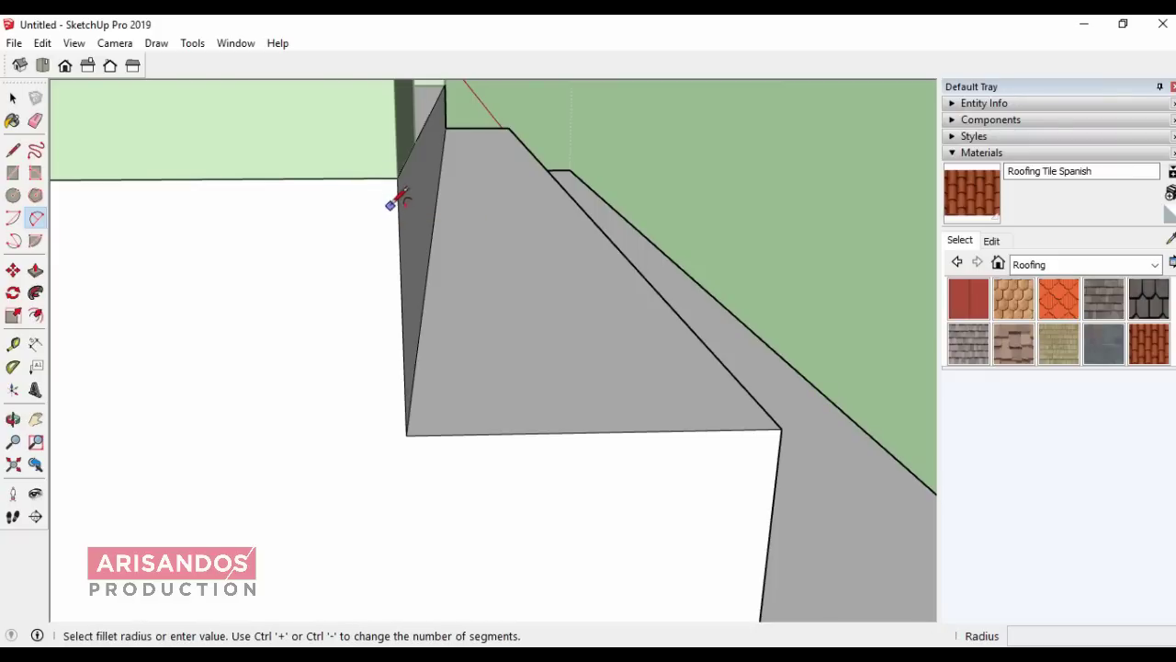
{"action": "left_click", "coordinate": [354, 178]}
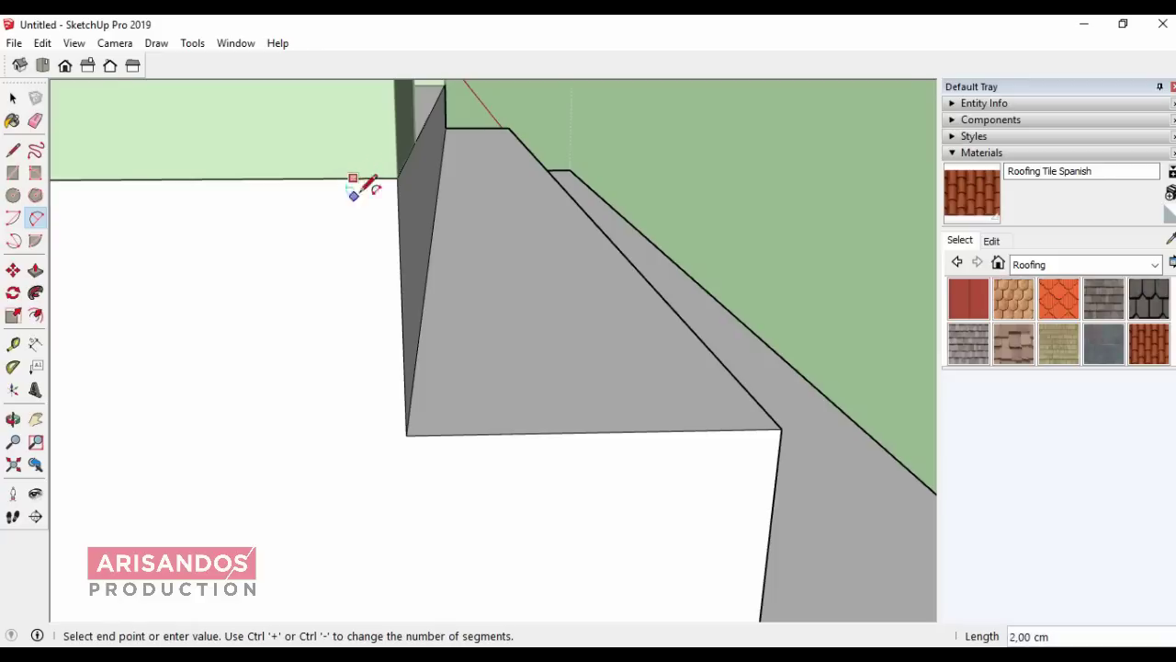
{"action": "left_click", "coordinate": [398, 219]}
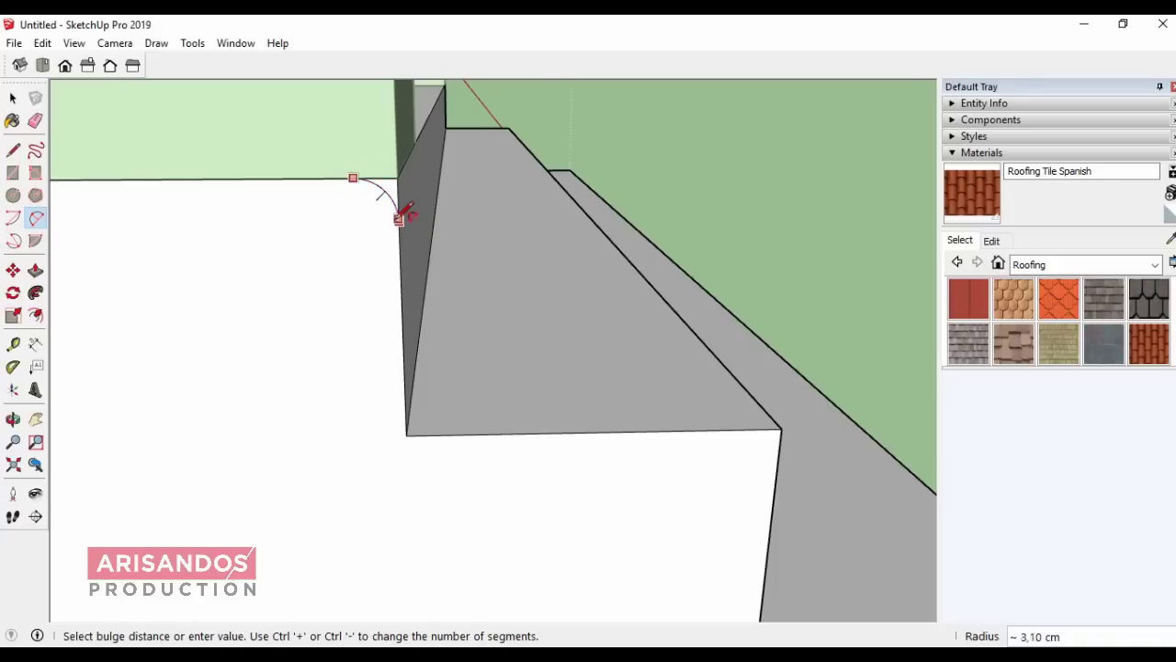
{"action": "left_click", "coordinate": [393, 197]}
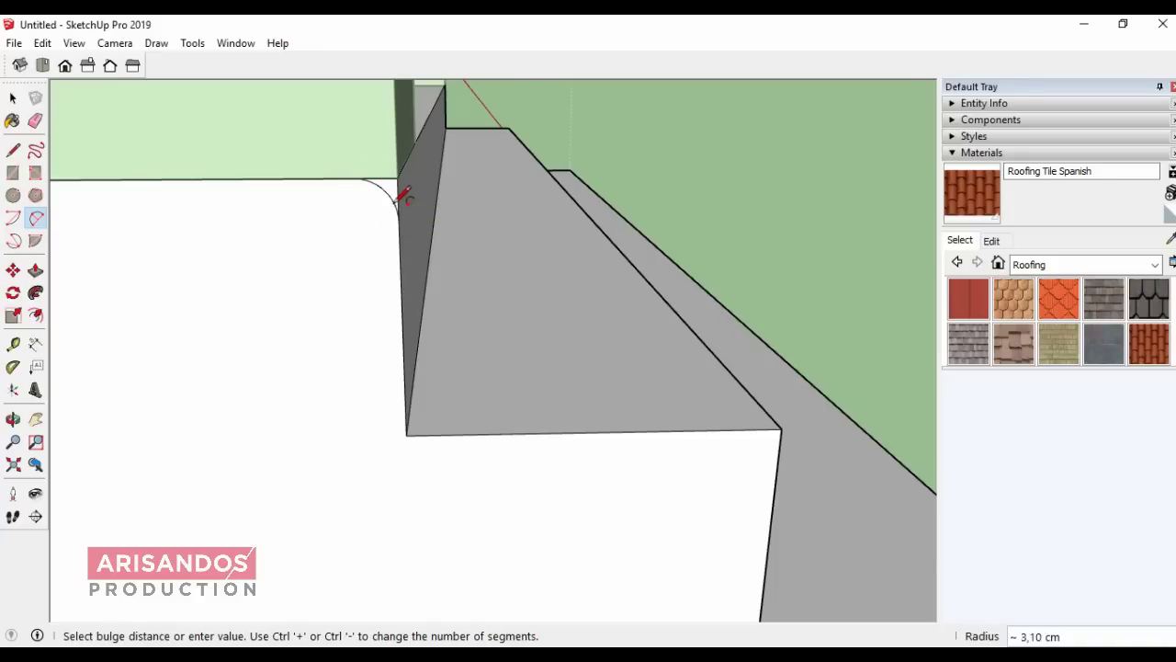
{"action": "left_click", "coordinate": [35, 271]}
{"action": "left_click", "coordinate": [390, 196]}
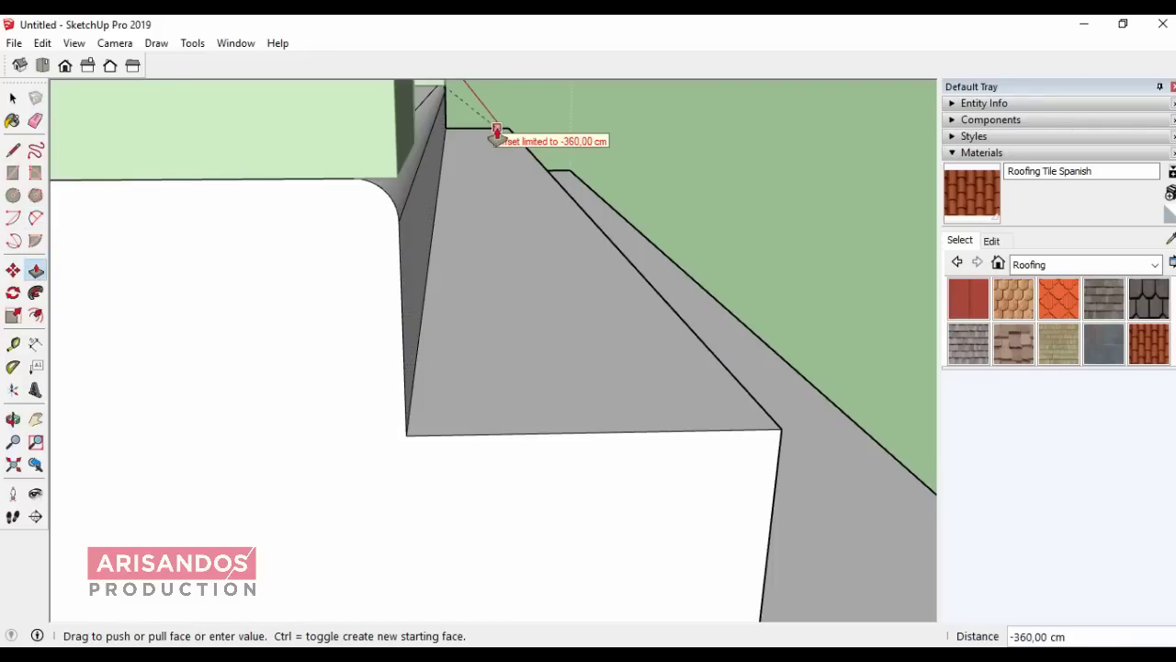
{"action": "left_click", "coordinate": [497, 135]}
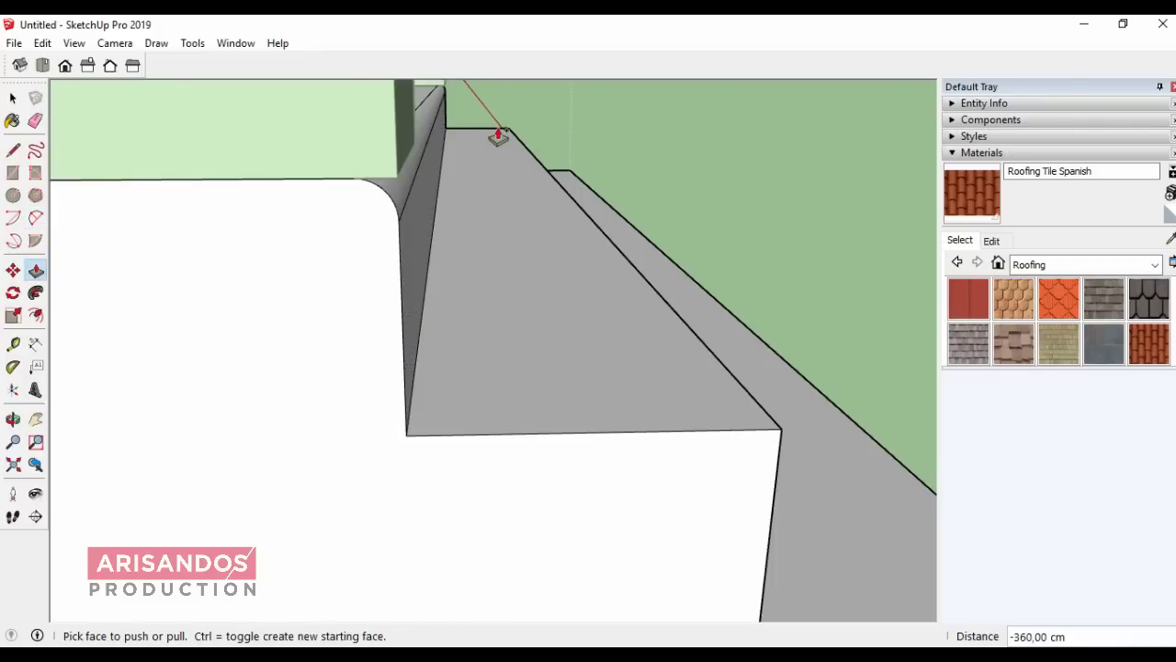
Step: Push/Pull the thin rounded nosing strip along the full step length, then view the porch
{"action": "left_click", "coordinate": [37, 222]}
{"action": "scroll", "coordinate": [307, 163], "scroll_direction": "down", "scroll_amount": 3}
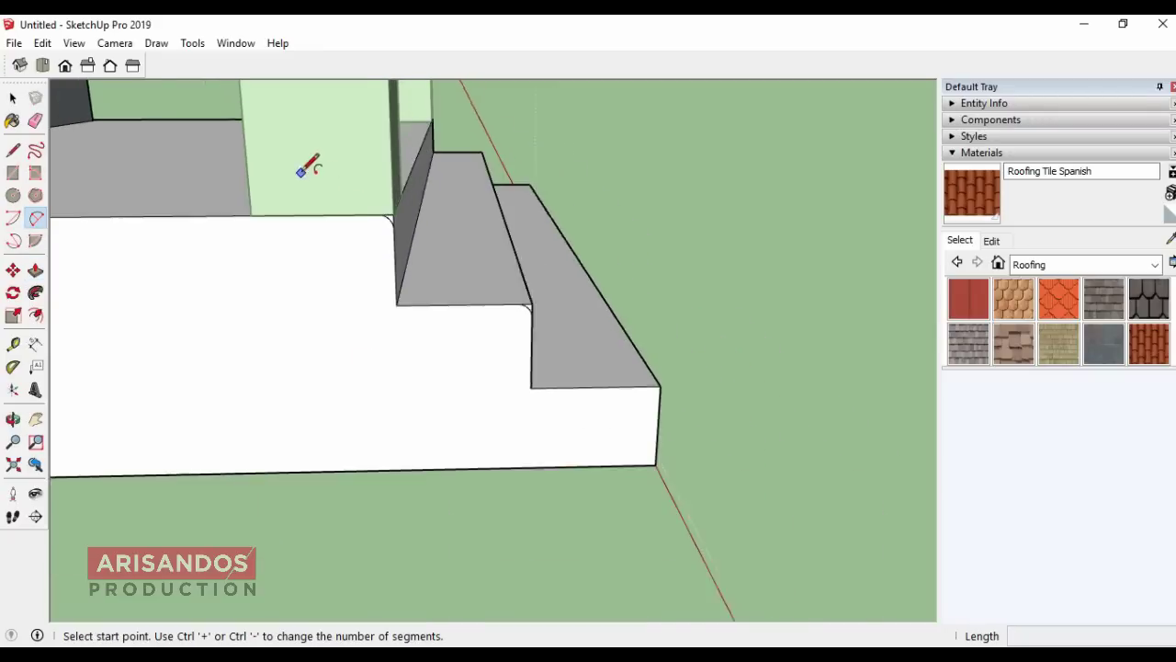
{"action": "scroll", "coordinate": [625, 386], "scroll_direction": "down", "scroll_amount": 2}
{"action": "scroll", "coordinate": [684, 424], "scroll_direction": "up", "scroll_amount": 2}
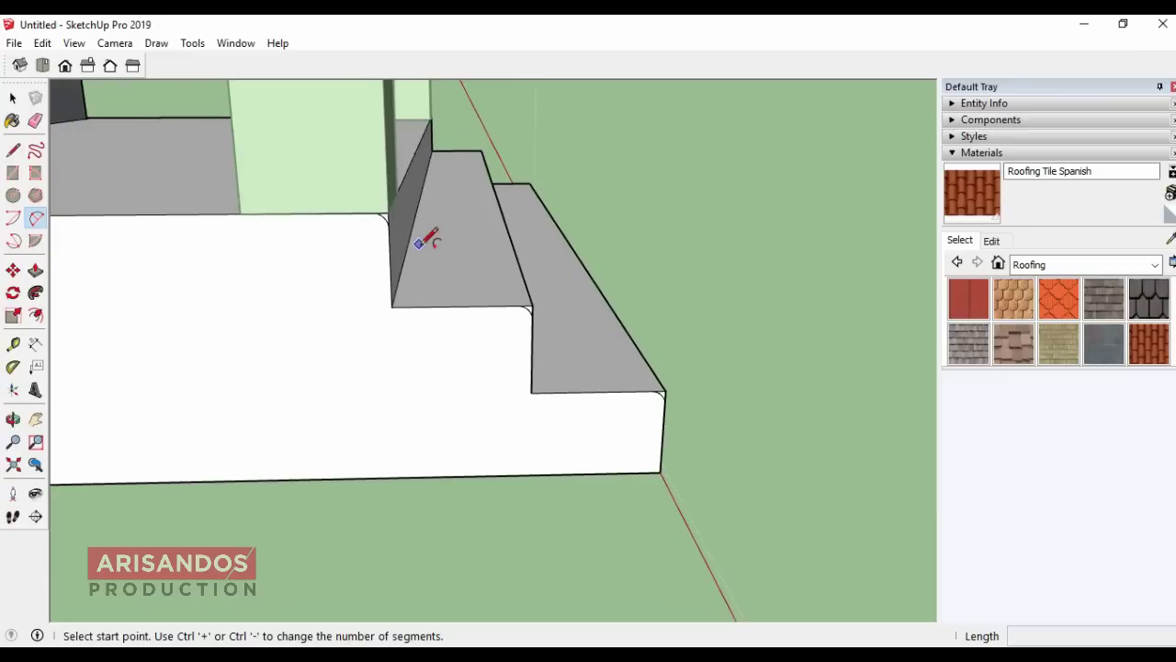
{"action": "scroll", "coordinate": [460, 112], "scroll_direction": "up", "scroll_amount": 3}
{"action": "scroll", "coordinate": [191, 241], "scroll_direction": "up", "scroll_amount": 1}
{"action": "scroll", "coordinate": [499, 223], "scroll_direction": "down", "scroll_amount": 2}
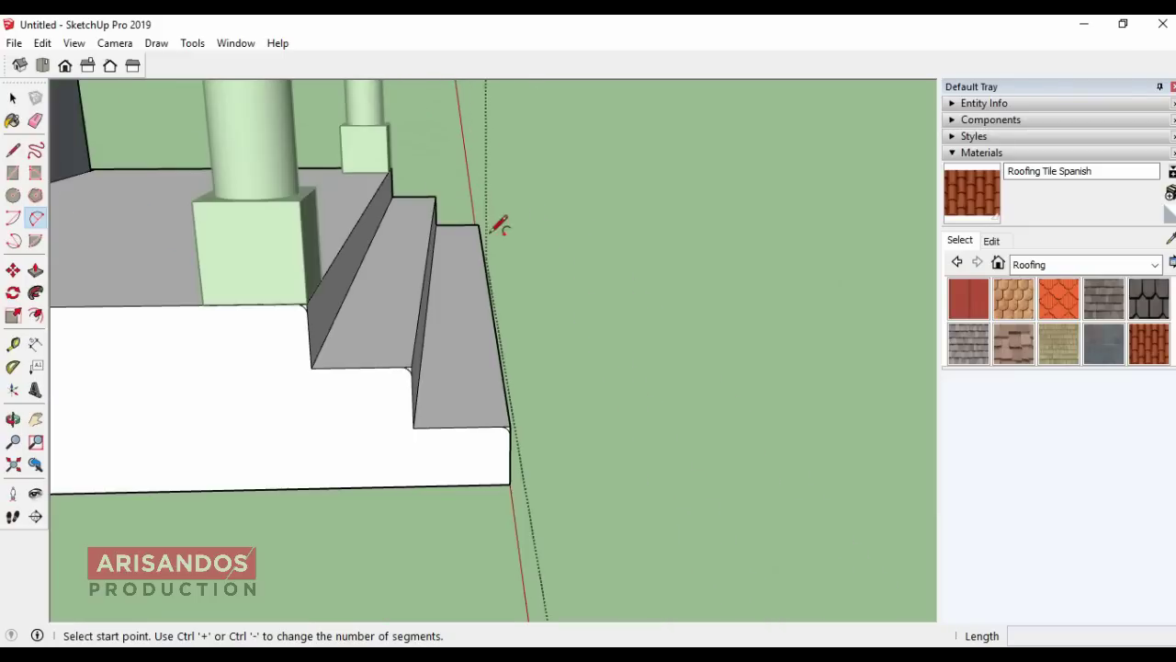
{"action": "scroll", "coordinate": [263, 294], "scroll_direction": "up", "scroll_amount": 1}
{"action": "scroll", "coordinate": [263, 294], "scroll_direction": "up", "scroll_amount": 1}
{"action": "left_click", "coordinate": [37, 271]}
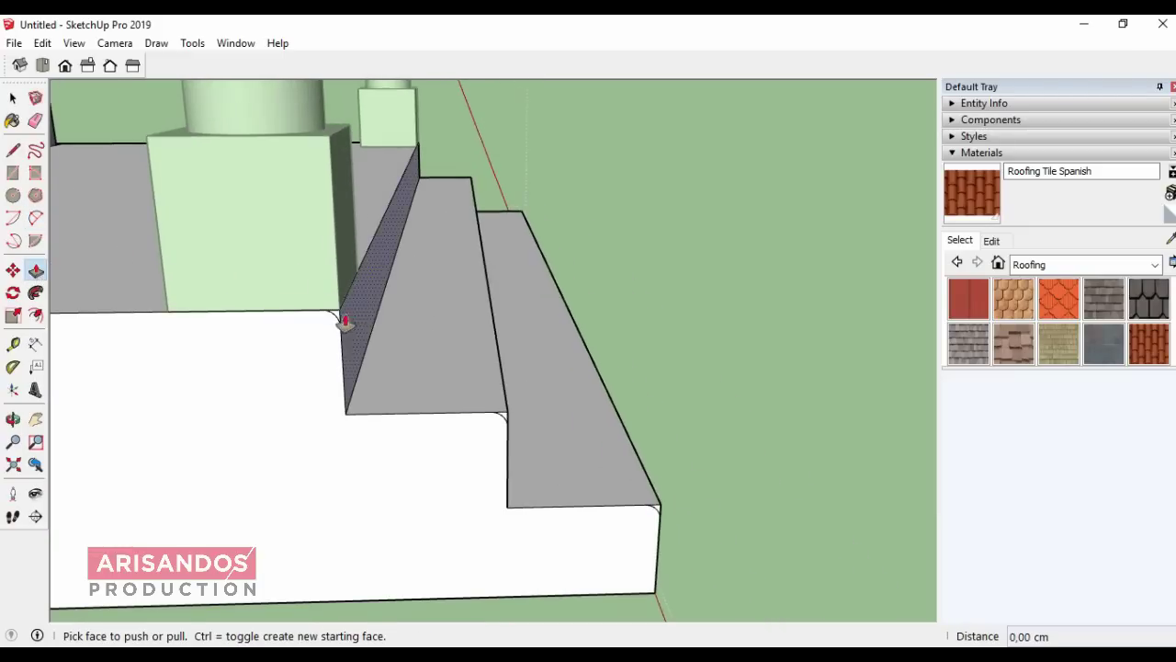
{"action": "left_click_drag", "start_coordinate": [333, 320], "coordinate": [447, 183]}
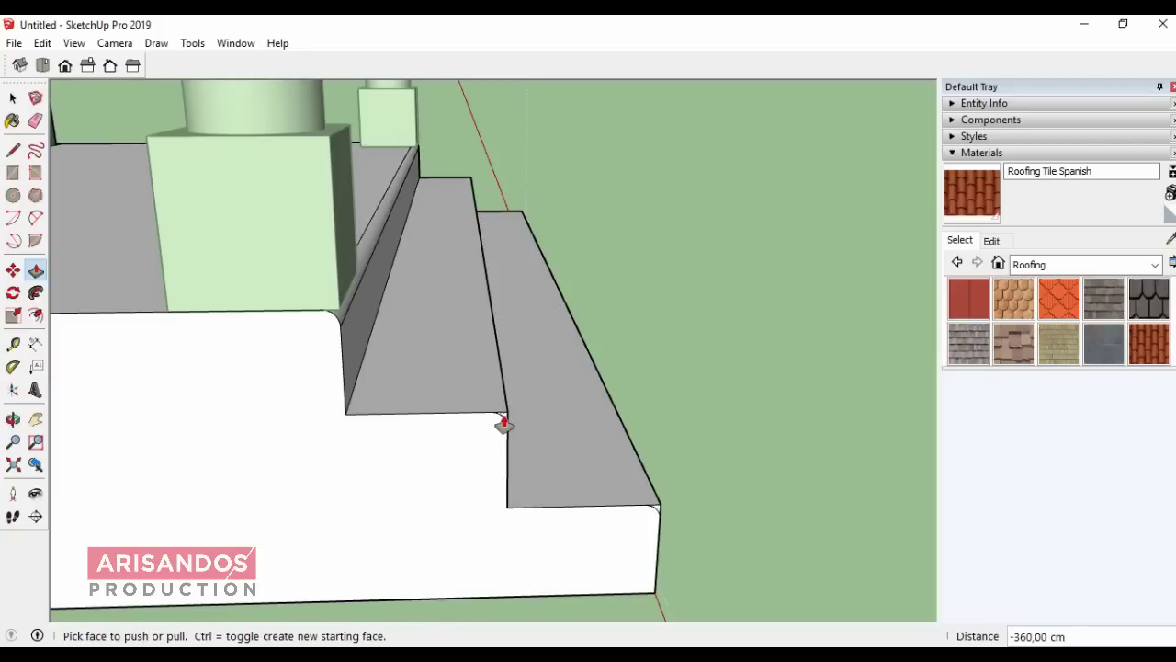
{"action": "scroll", "coordinate": [630, 523], "scroll_direction": "up", "scroll_amount": 1}
{"action": "scroll", "coordinate": [678, 513], "scroll_direction": "up", "scroll_amount": 2}
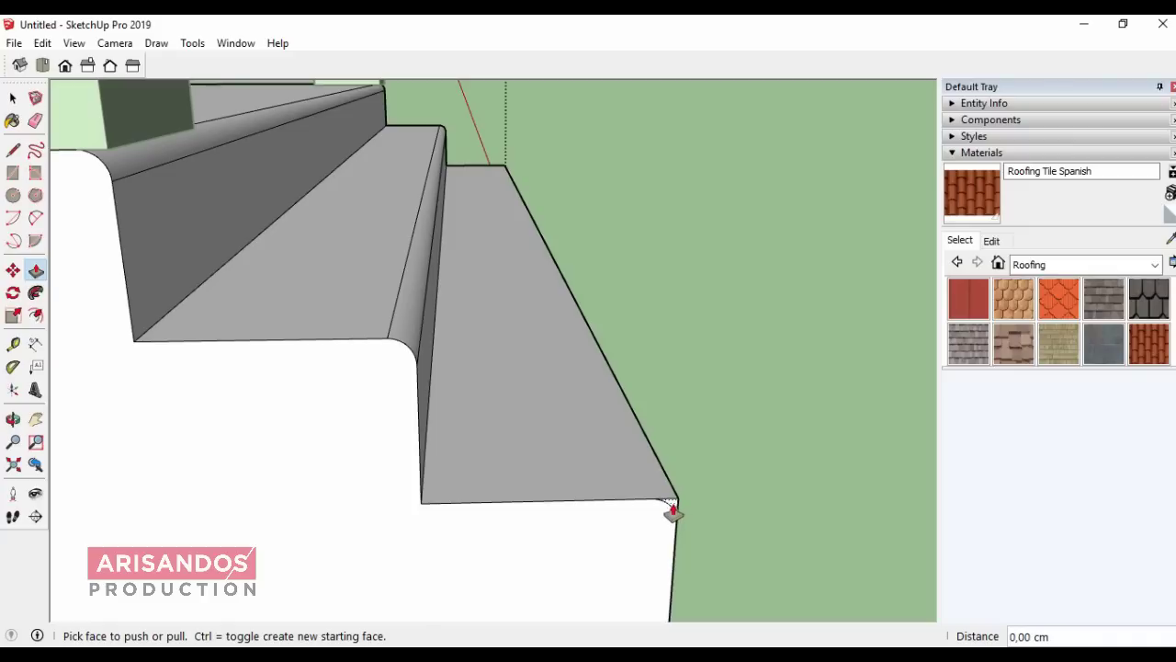
{"action": "scroll", "coordinate": [599, 358], "scroll_direction": "down", "scroll_amount": 2}
{"action": "scroll", "coordinate": [615, 347], "scroll_direction": "down", "scroll_amount": 3}
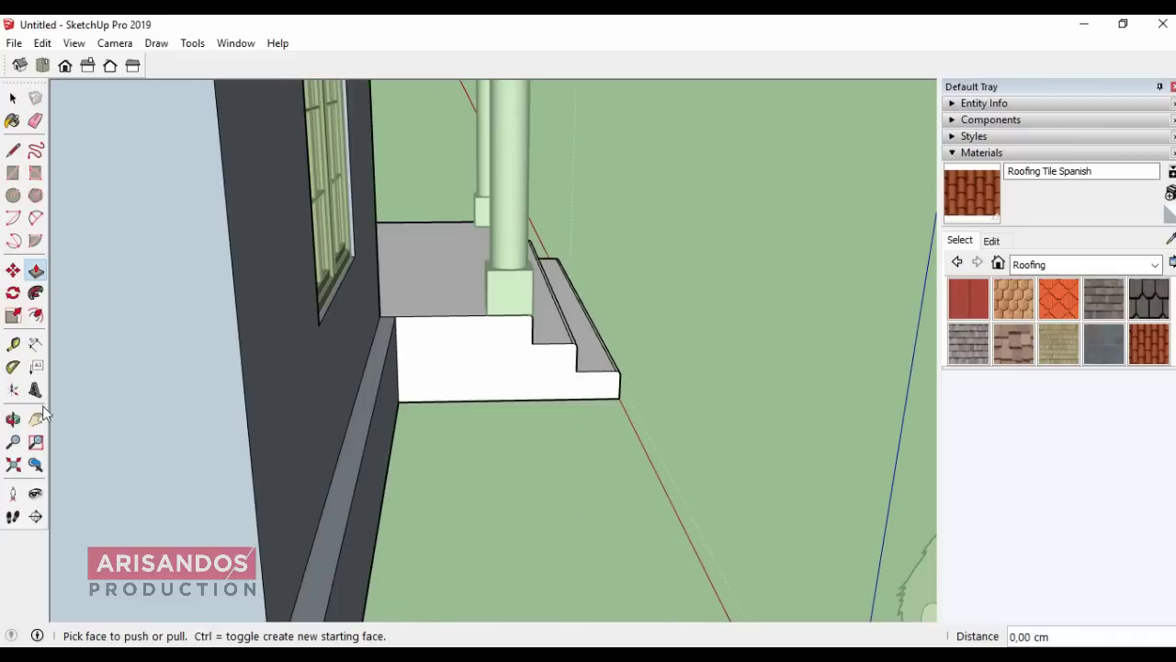
{"action": "left_click", "coordinate": [13, 419]}
{"action": "mouse_move", "coordinate": [643, 393]}
{"action": "left_mouse_down"}
{"action": "mouse_move", "coordinate": [247, 328]}
{"action": "mouse_move", "coordinate": [619, 316]}
{"action": "mouse_move", "coordinate": [601, 388]}
{"action": "mouse_move", "coordinate": [489, 379]}
{"action": "mouse_move", "coordinate": [470, 359]}
{"action": "left_mouse_up"}
{"action": "scroll", "coordinate": [619, 316], "scroll_direction": "down", "scroll_amount": 3}
{"action": "scroll", "coordinate": [548, 257], "scroll_direction": "up", "scroll_amount": 3}
{"action": "left_click_drag", "start_coordinate": [555, 287], "coordinate": [577, 336]}
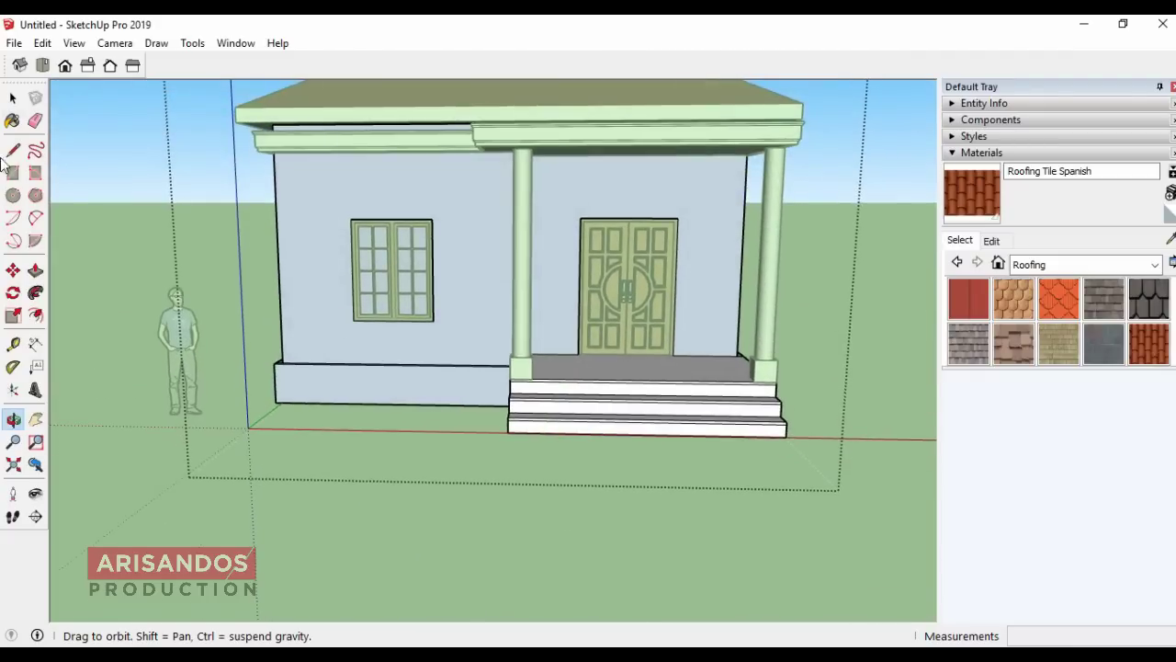
{"action": "left_click", "coordinate": [13, 97]}
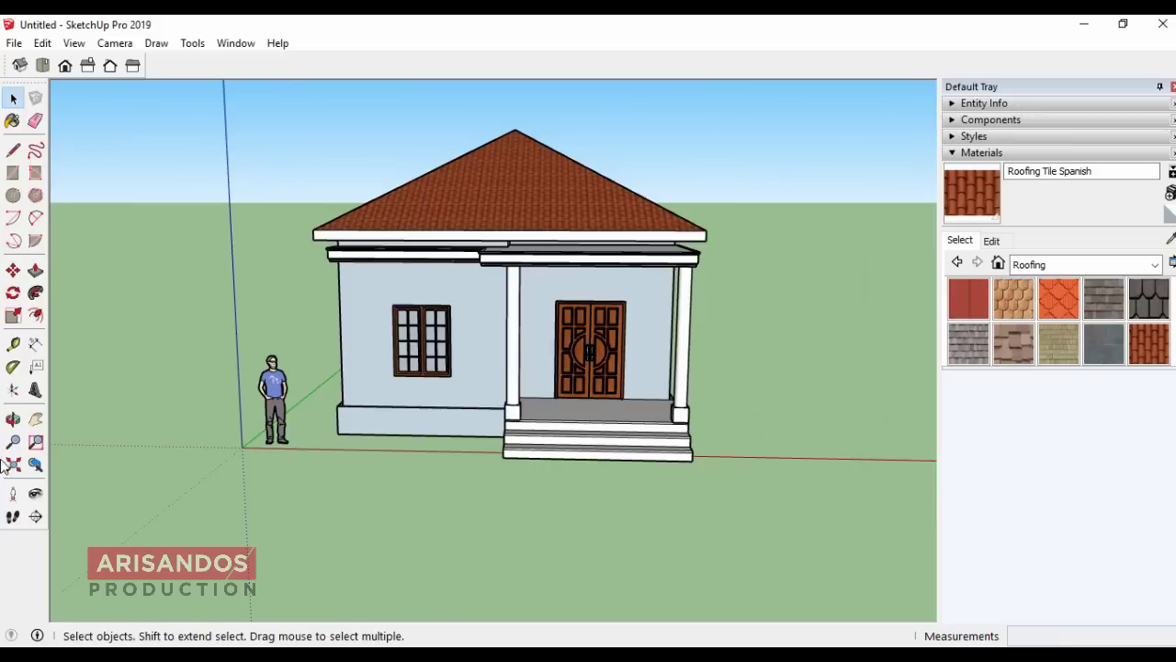
{"action": "left_click", "coordinate": [13, 419]}
{"action": "left_click_drag", "start_coordinate": [562, 407], "coordinate": [543, 485]}
{"action": "scroll", "coordinate": [539, 415], "scroll_direction": "up", "scroll_amount": 5}
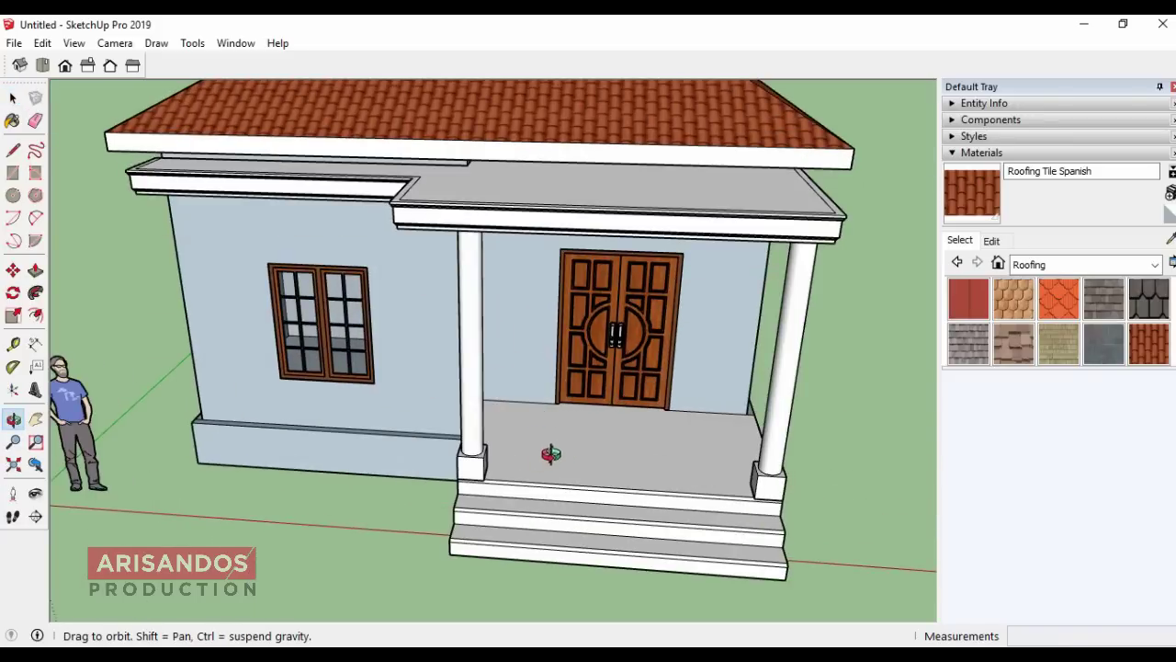
{"action": "scroll", "coordinate": [590, 447], "scroll_direction": "down", "scroll_amount": 5}
{"action": "mouse_move", "coordinate": [593, 475]}
{"action": "left_mouse_down"}
{"action": "mouse_move", "coordinate": [588, 332]}
{"action": "mouse_move", "coordinate": [561, 368]}
{"action": "left_mouse_up"}
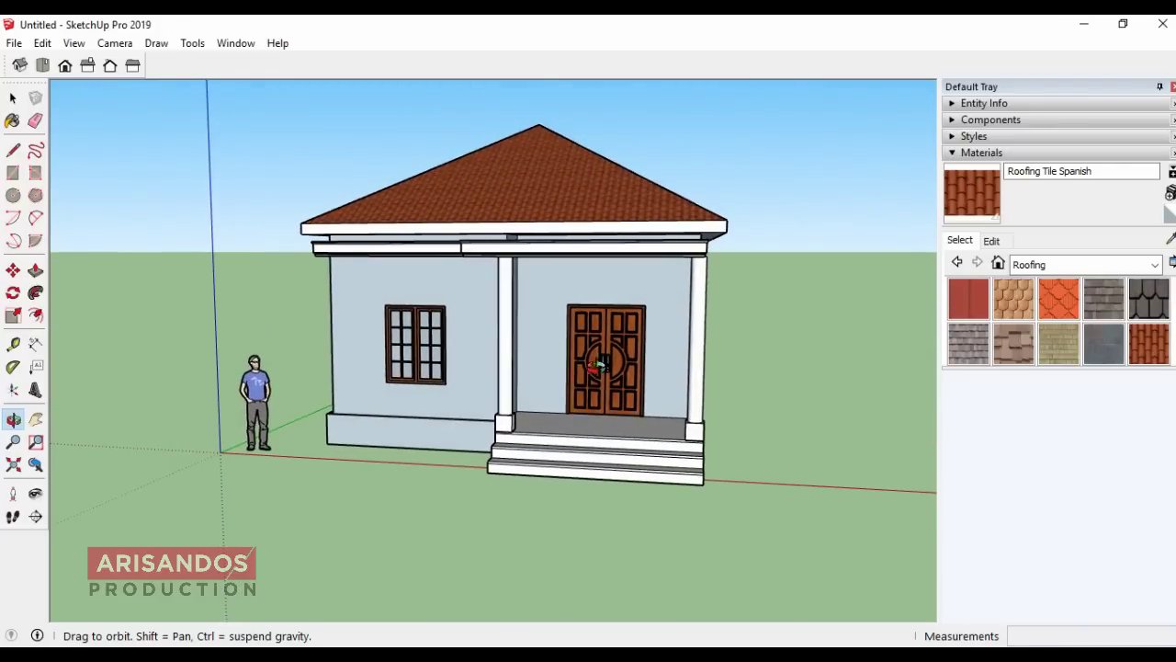
{"action": "mouse_move", "coordinate": [418, 196]}
{"action": "left_mouse_down"}
{"action": "mouse_move", "coordinate": [441, 184]}
{"action": "mouse_move", "coordinate": [548, 225]}
{"action": "left_mouse_up"}
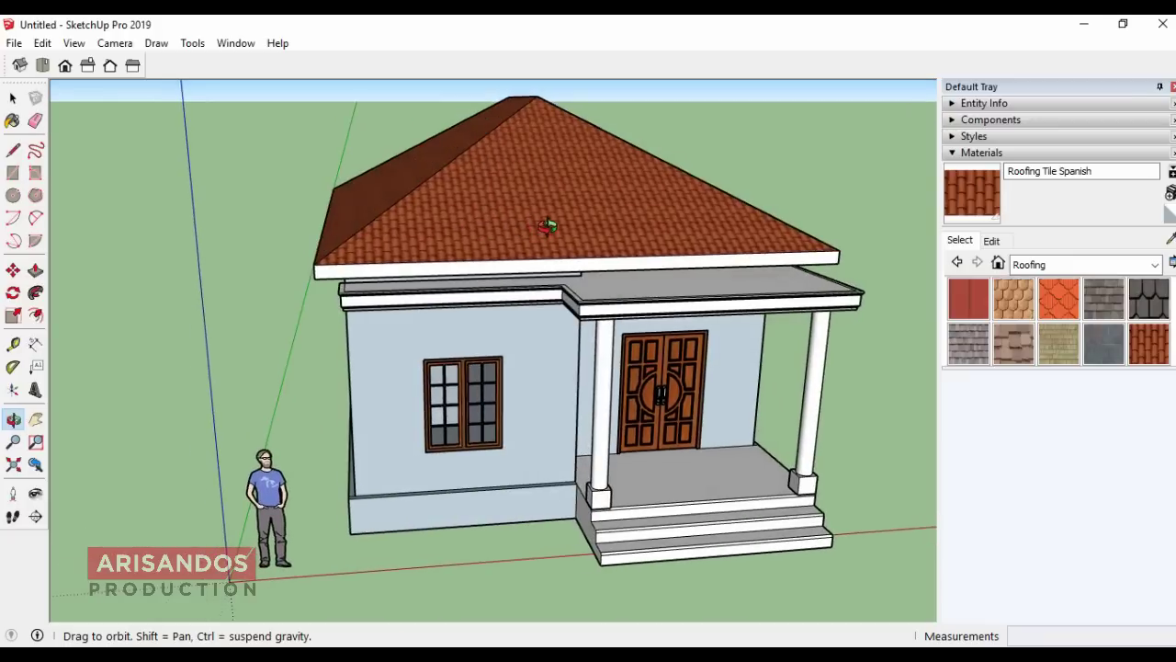
{"action": "left_click_drag", "start_coordinate": [531, 112], "coordinate": [538, 153]}
{"action": "scroll", "coordinate": [539, 152], "scroll_direction": "down", "scroll_amount": 2}
{"action": "scroll", "coordinate": [546, 157], "scroll_direction": "up", "scroll_amount": 1}
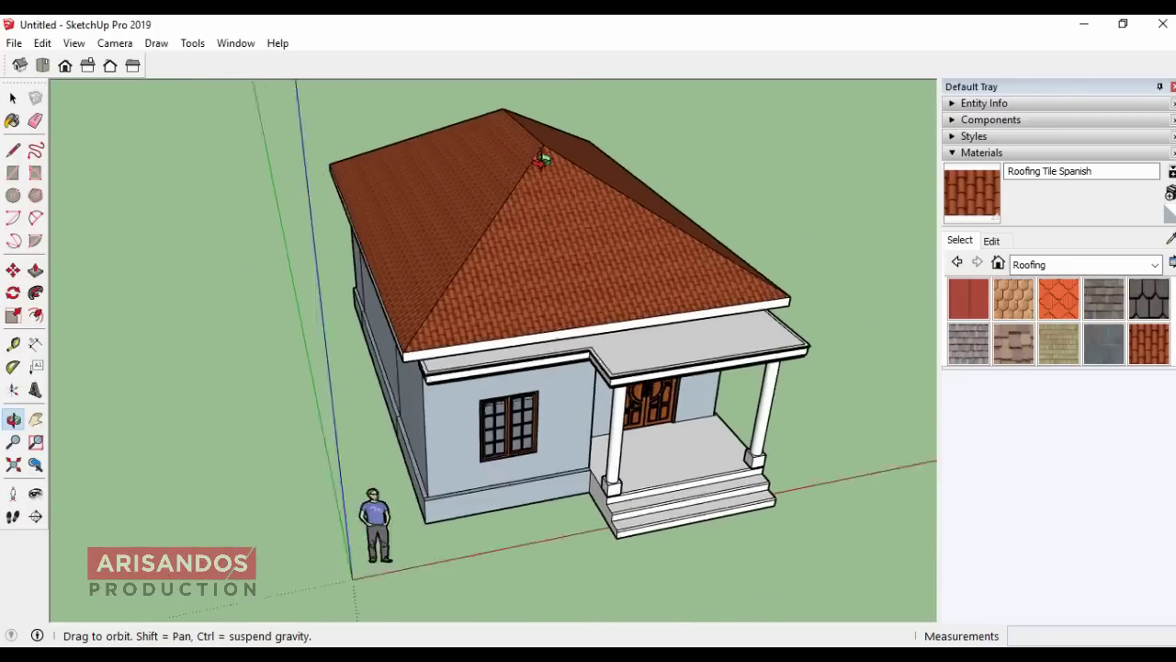
{"action": "scroll", "coordinate": [424, 341], "scroll_direction": "up", "scroll_amount": 2}
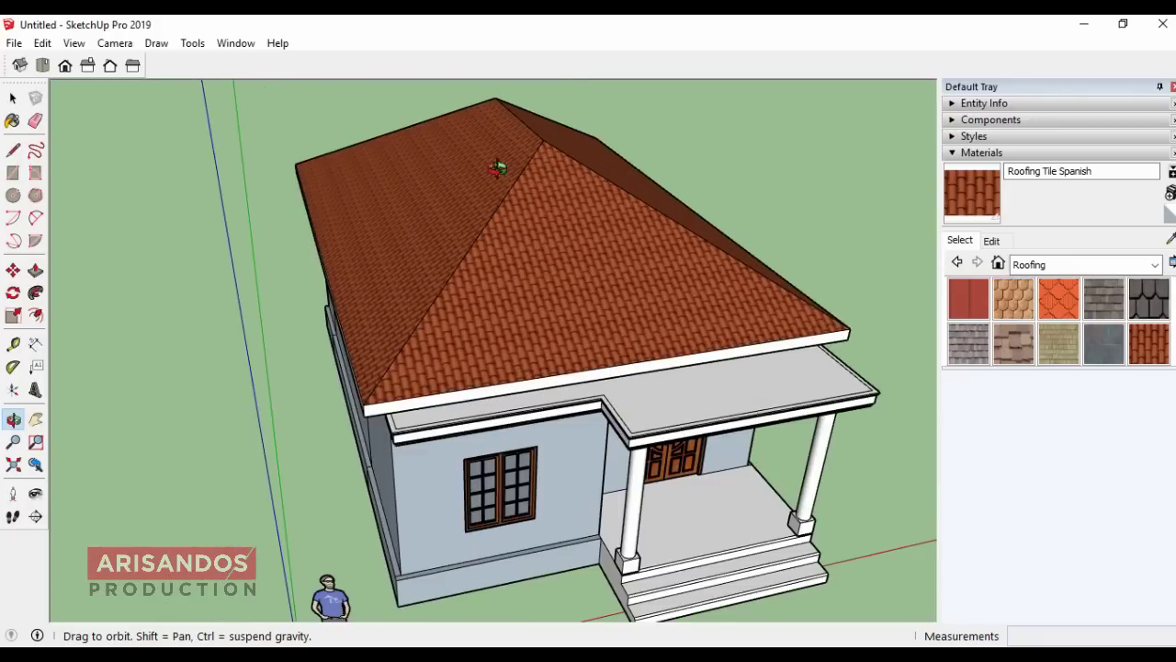
{"action": "mouse_move", "coordinate": [490, 366]}
{"action": "left_mouse_down"}
{"action": "mouse_move", "coordinate": [480, 270]}
{"action": "mouse_move", "coordinate": [456, 205]}
{"action": "mouse_move", "coordinate": [419, 204]}
{"action": "left_mouse_up"}
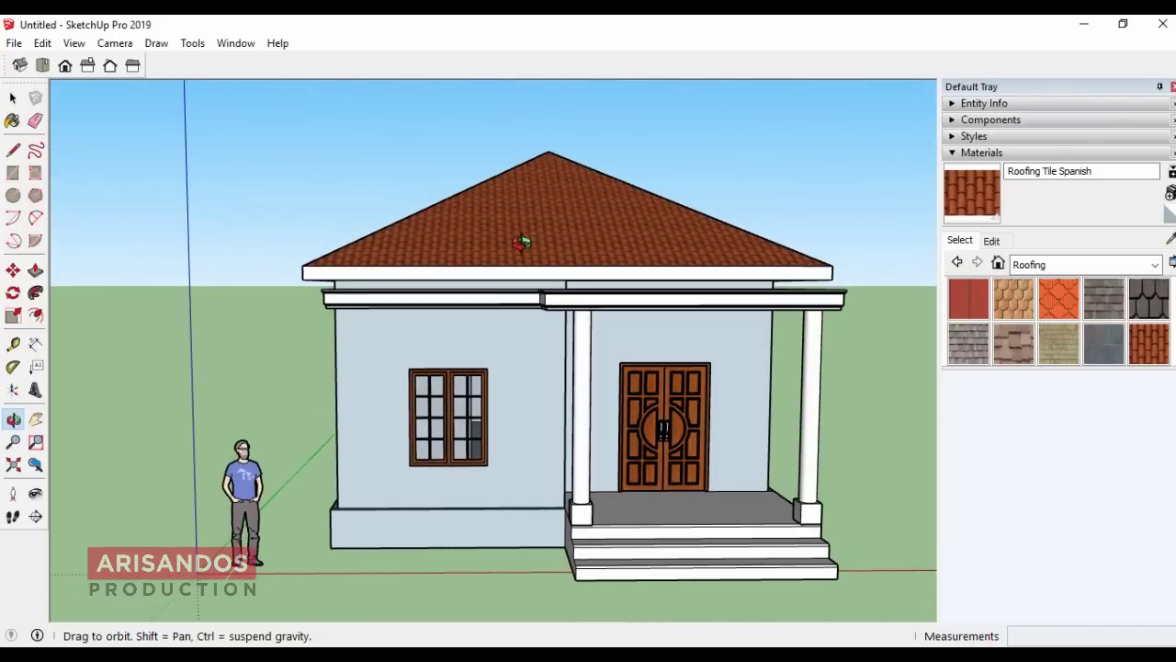
{"action": "scroll", "coordinate": [521, 241], "scroll_direction": "up", "scroll_amount": 2}
{"action": "scroll", "coordinate": [517, 250], "scroll_direction": "up", "scroll_amount": 3}
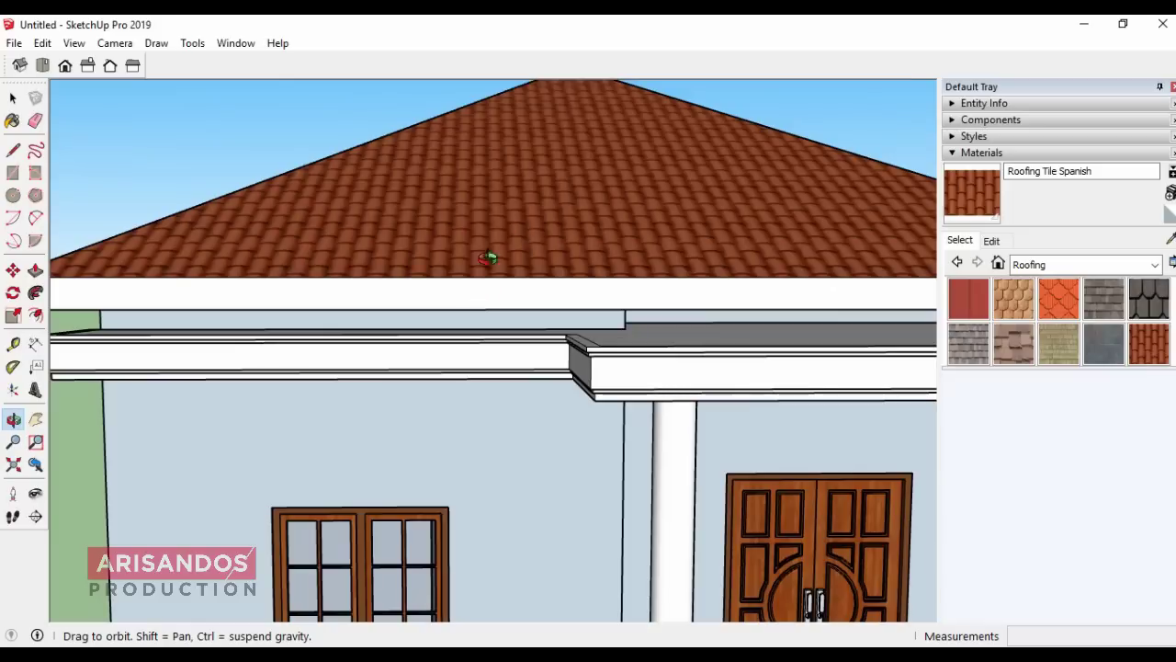
{"action": "scroll", "coordinate": [550, 279], "scroll_direction": "down", "scroll_amount": 2}
{"action": "scroll", "coordinate": [554, 291], "scroll_direction": "down", "scroll_amount": 1}
{"action": "scroll", "coordinate": [559, 267], "scroll_direction": "up", "scroll_amount": 2}
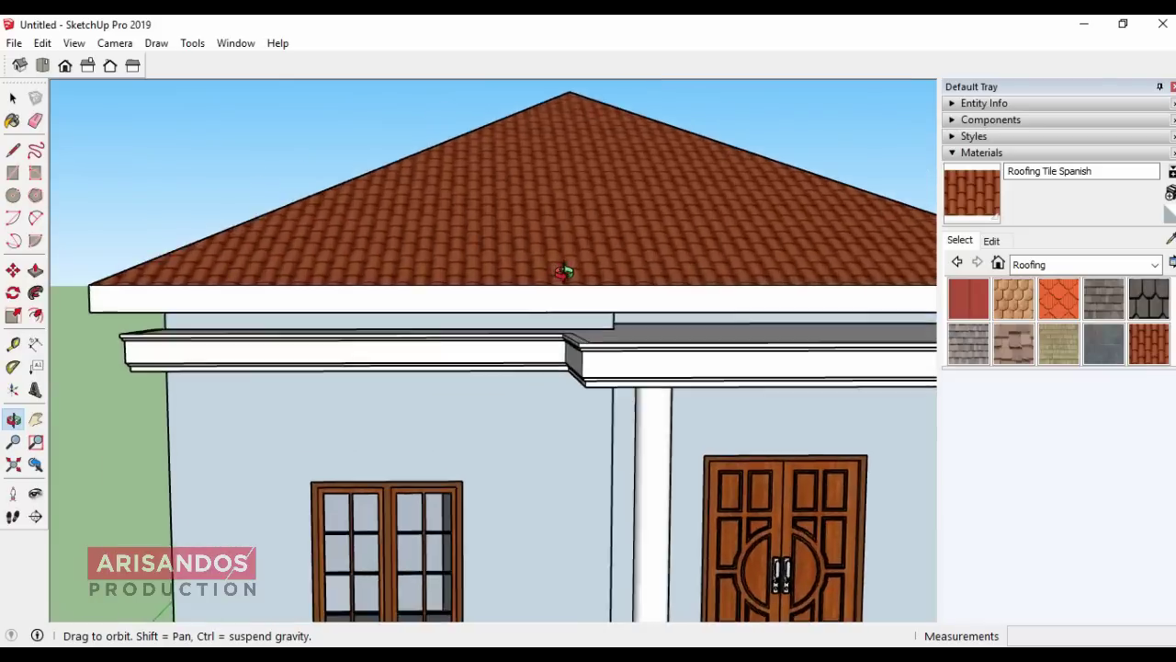
{"action": "scroll", "coordinate": [567, 267], "scroll_direction": "up", "scroll_amount": 1}
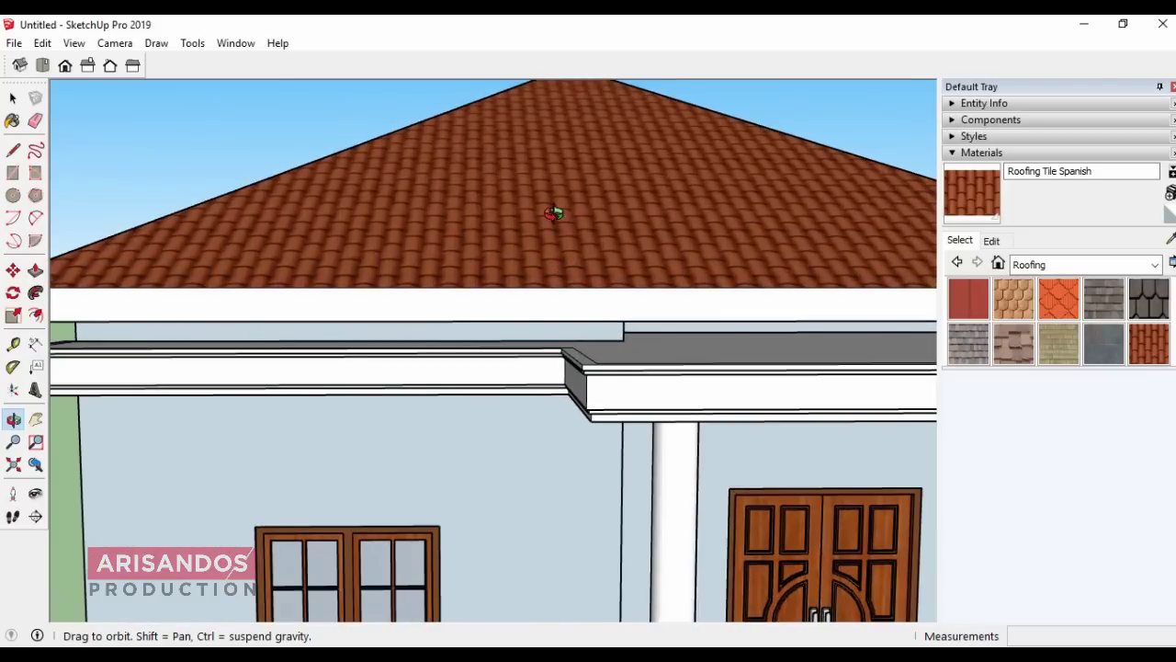
{"action": "scroll", "coordinate": [554, 213], "scroll_direction": "down", "scroll_amount": 3}
{"action": "mouse_move", "coordinate": [556, 207]}
{"action": "left_mouse_down"}
{"action": "mouse_move", "coordinate": [481, 320]}
{"action": "mouse_move", "coordinate": [624, 329]}
{"action": "mouse_move", "coordinate": [703, 294]}
{"action": "mouse_move", "coordinate": [649, 245]}
{"action": "mouse_move", "coordinate": [543, 236]}
{"action": "mouse_move", "coordinate": [469, 207]}
{"action": "mouse_move", "coordinate": [438, 294]}
{"action": "mouse_move", "coordinate": [527, 346]}
{"action": "mouse_move", "coordinate": [543, 462]}
{"action": "mouse_move", "coordinate": [464, 454]}
{"action": "left_mouse_up"}
{"action": "scroll", "coordinate": [481, 321], "scroll_direction": "down", "scroll_amount": 2}
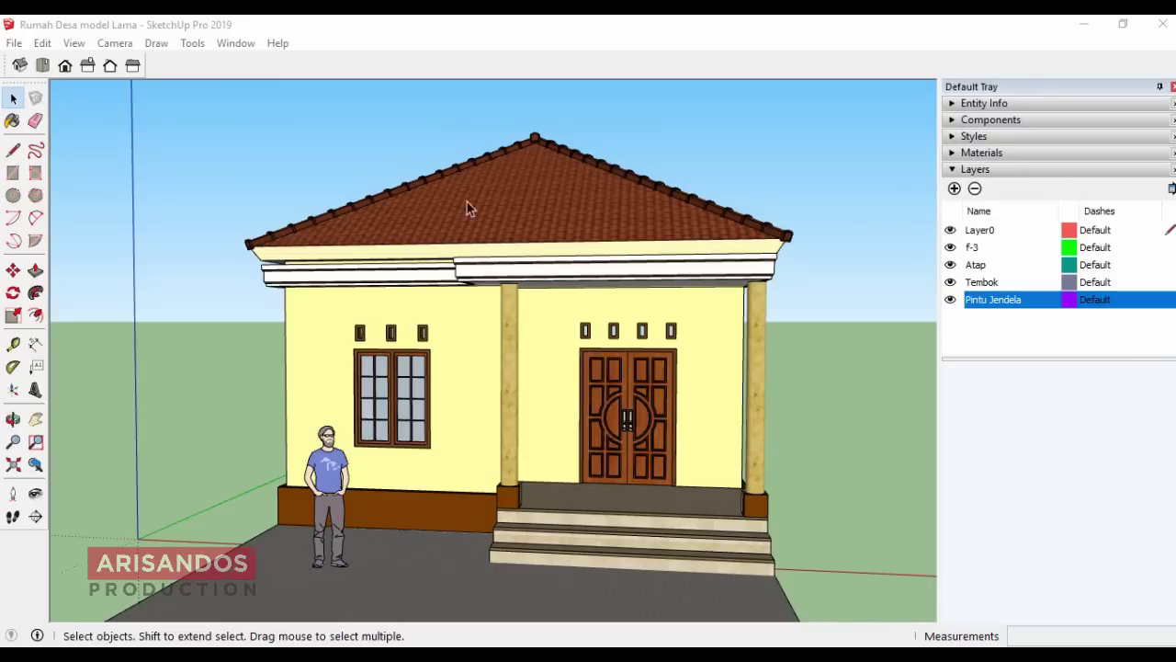
Step: Orbit and zoom around the textured house, viewing its right side, side wall and porch
{"action": "scroll", "coordinate": [352, 243], "scroll_direction": "down", "scroll_amount": 1}
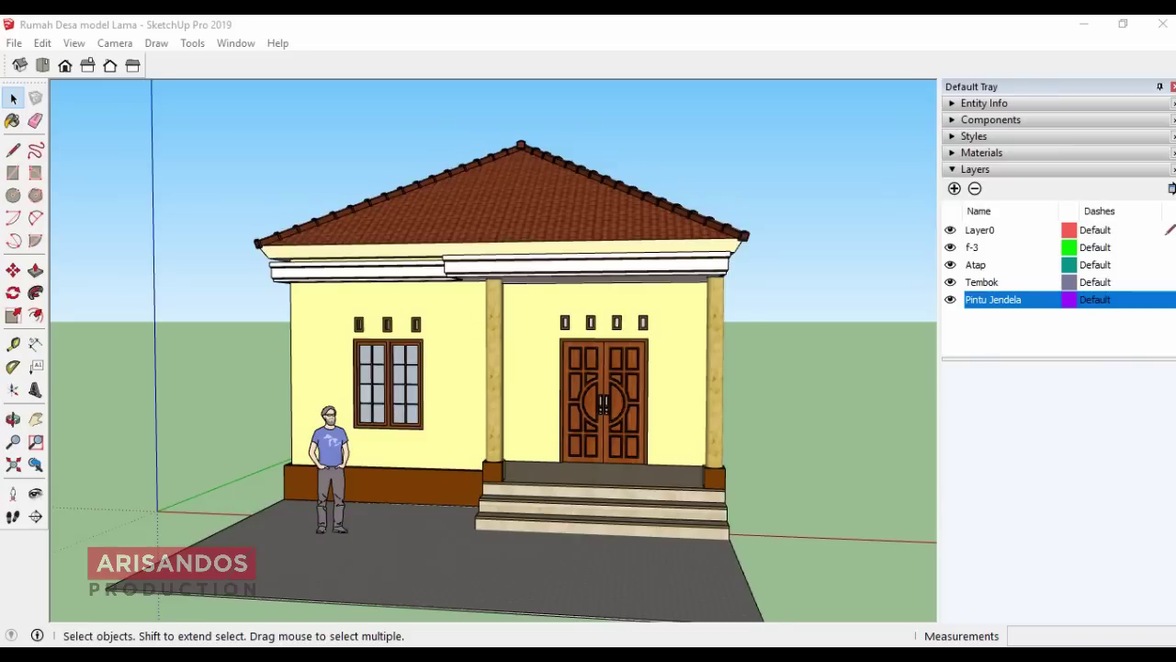
{"action": "middle_click_drag", "start_coordinate": [588, 468], "coordinate": [429, 457]}
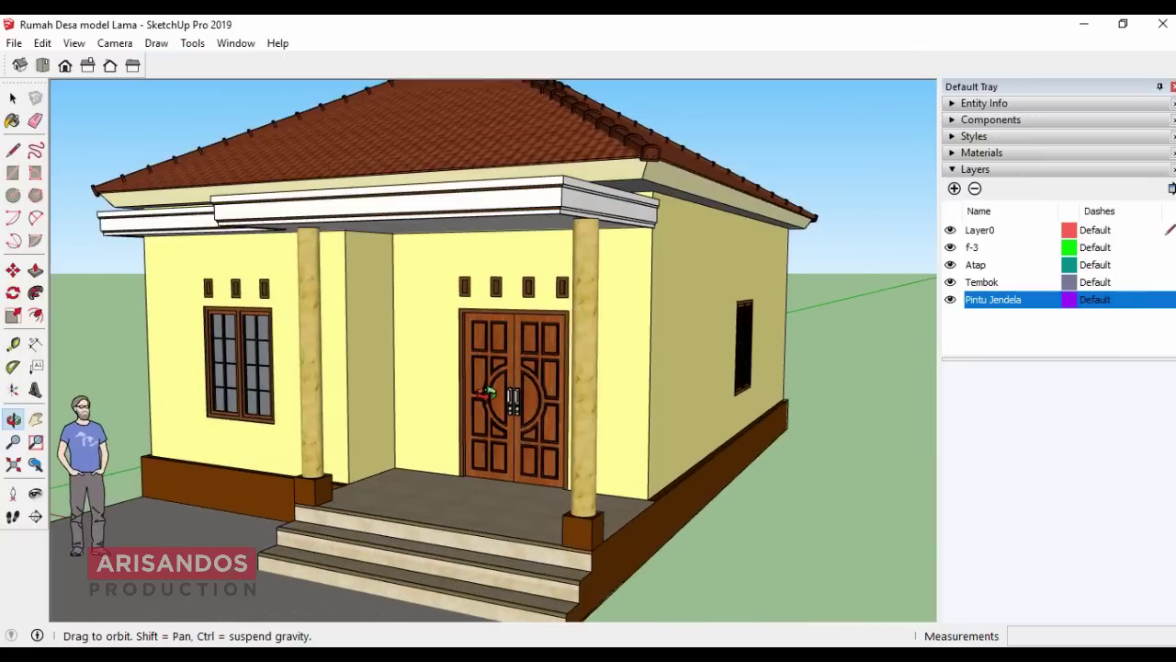
{"action": "middle_click_drag", "start_coordinate": [487, 393], "coordinate": [298, 338]}
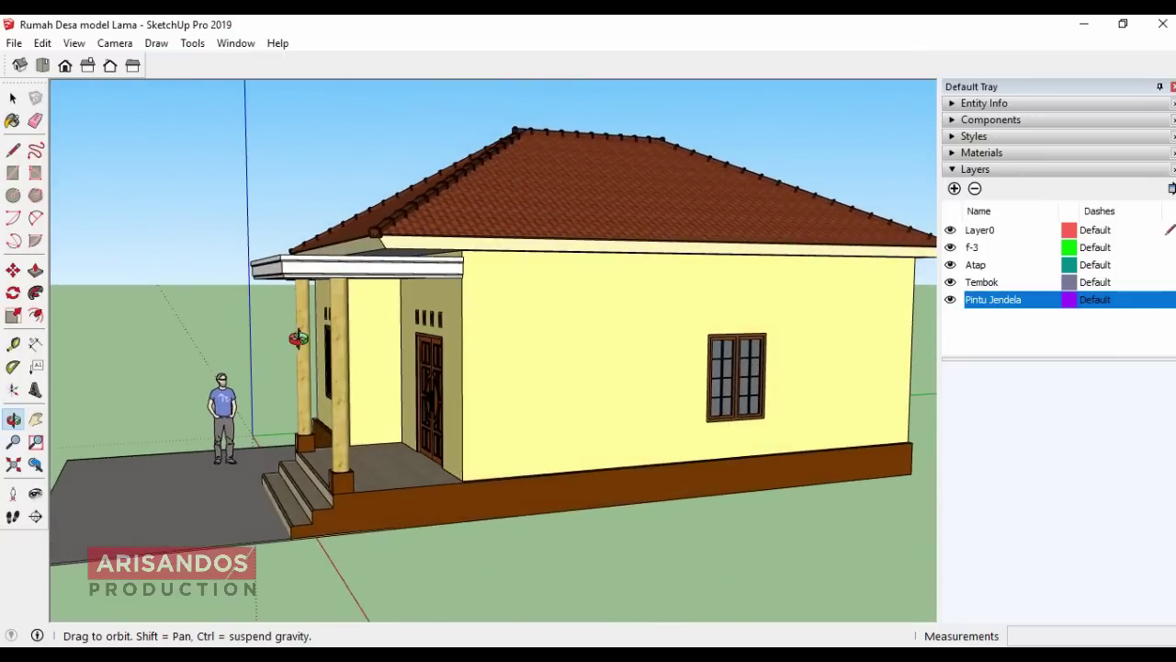
{"action": "mouse_move", "coordinate": [409, 354]}
{"action": "middle_mouse_down"}
{"action": "mouse_move", "coordinate": [567, 361]}
{"action": "mouse_move", "coordinate": [273, 318]}
{"action": "mouse_move", "coordinate": [420, 286]}
{"action": "mouse_move", "coordinate": [673, 333]}
{"action": "mouse_move", "coordinate": [266, 376]}
{"action": "mouse_move", "coordinate": [417, 373]}
{"action": "mouse_move", "coordinate": [468, 386]}
{"action": "mouse_move", "coordinate": [379, 365]}
{"action": "mouse_move", "coordinate": [459, 343]}
{"action": "mouse_move", "coordinate": [677, 404]}
{"action": "mouse_move", "coordinate": [591, 334]}
{"action": "mouse_move", "coordinate": [395, 280]}
{"action": "middle_mouse_up"}
{"action": "mouse_move", "coordinate": [395, 280]}
{"action": "left_mouse_down"}
{"action": "mouse_move", "coordinate": [630, 321]}
{"action": "mouse_move", "coordinate": [515, 144]}
{"action": "left_mouse_up"}
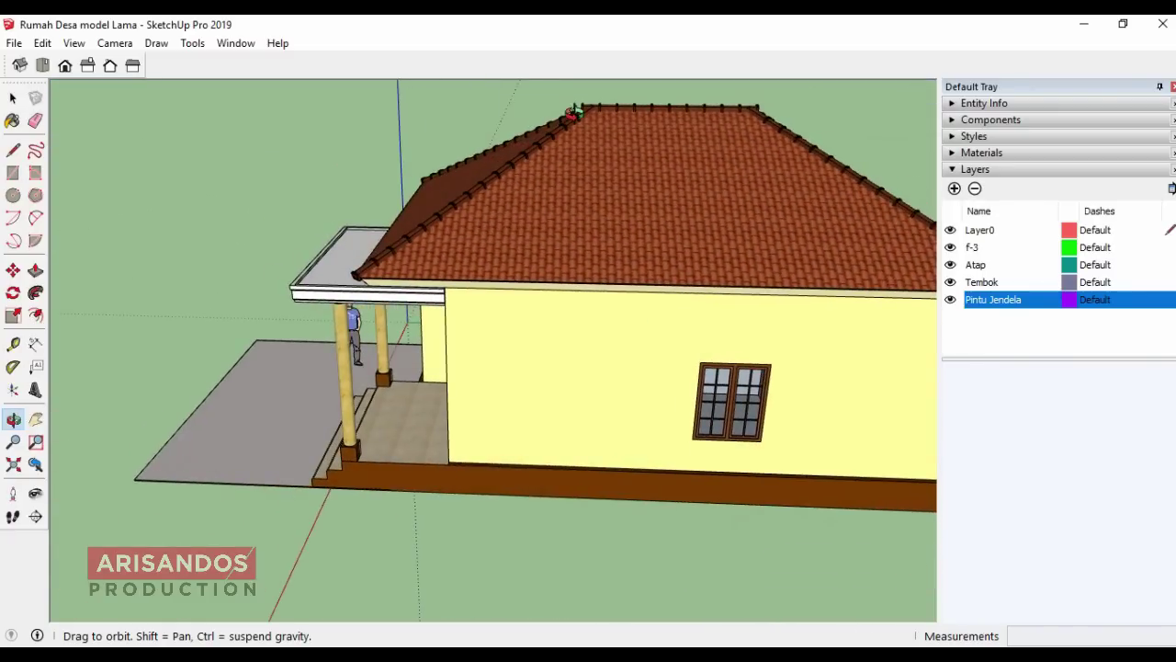
{"action": "mouse_move", "coordinate": [441, 276]}
{"action": "left_mouse_down"}
{"action": "mouse_move", "coordinate": [456, 183]}
{"action": "mouse_move", "coordinate": [783, 265]}
{"action": "mouse_move", "coordinate": [506, 273]}
{"action": "mouse_move", "coordinate": [524, 315]}
{"action": "left_mouse_up"}
{"action": "scroll", "coordinate": [524, 315], "scroll_direction": "up", "scroll_amount": 2}
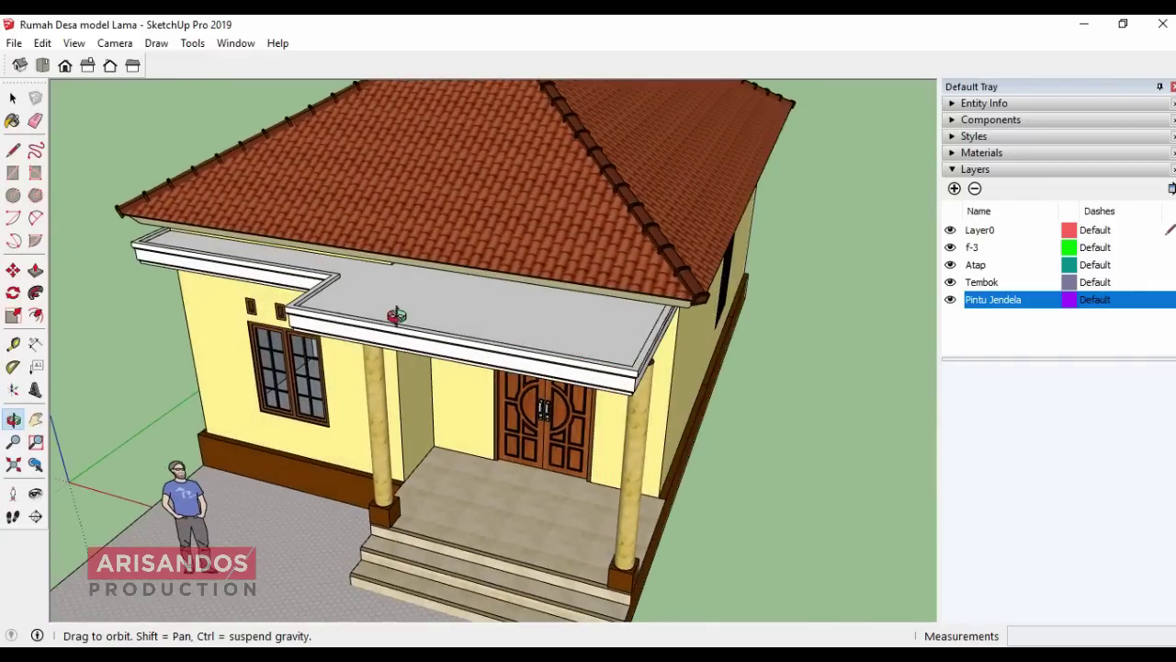
{"action": "scroll", "coordinate": [396, 316], "scroll_direction": "up", "scroll_amount": 2}
{"action": "scroll", "coordinate": [364, 270], "scroll_direction": "up", "scroll_amount": 1}
{"action": "scroll", "coordinate": [364, 270], "scroll_direction": "up", "scroll_amount": 2}
{"action": "scroll", "coordinate": [318, 303], "scroll_direction": "down", "scroll_amount": 2}
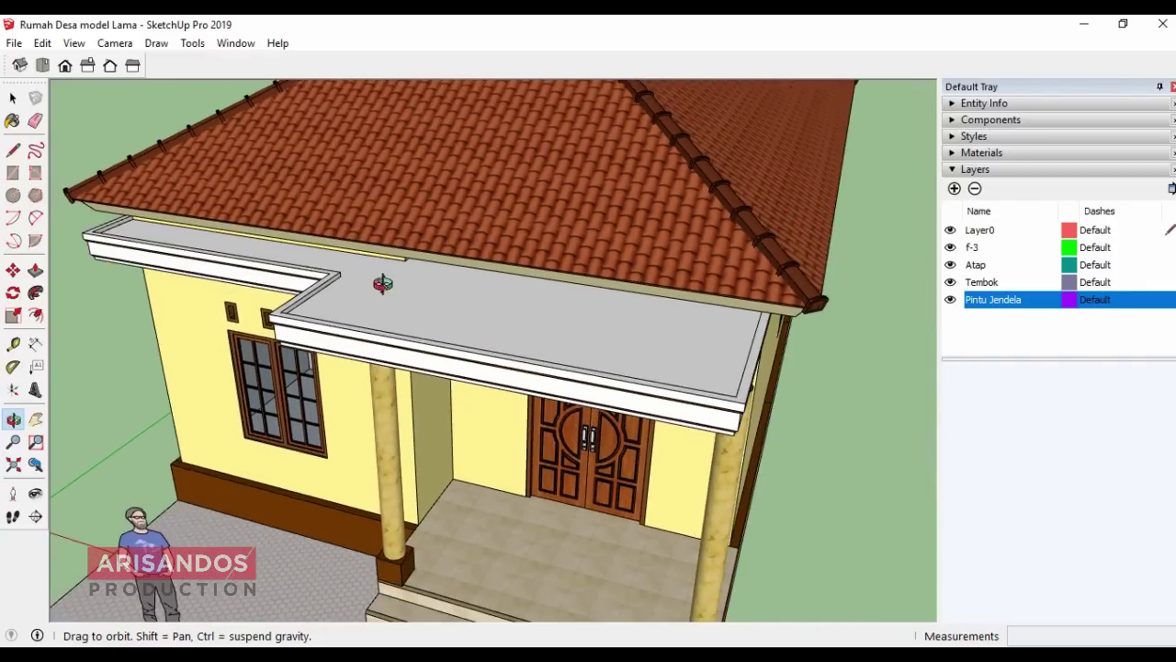
{"action": "scroll", "coordinate": [564, 414], "scroll_direction": "down", "scroll_amount": 2}
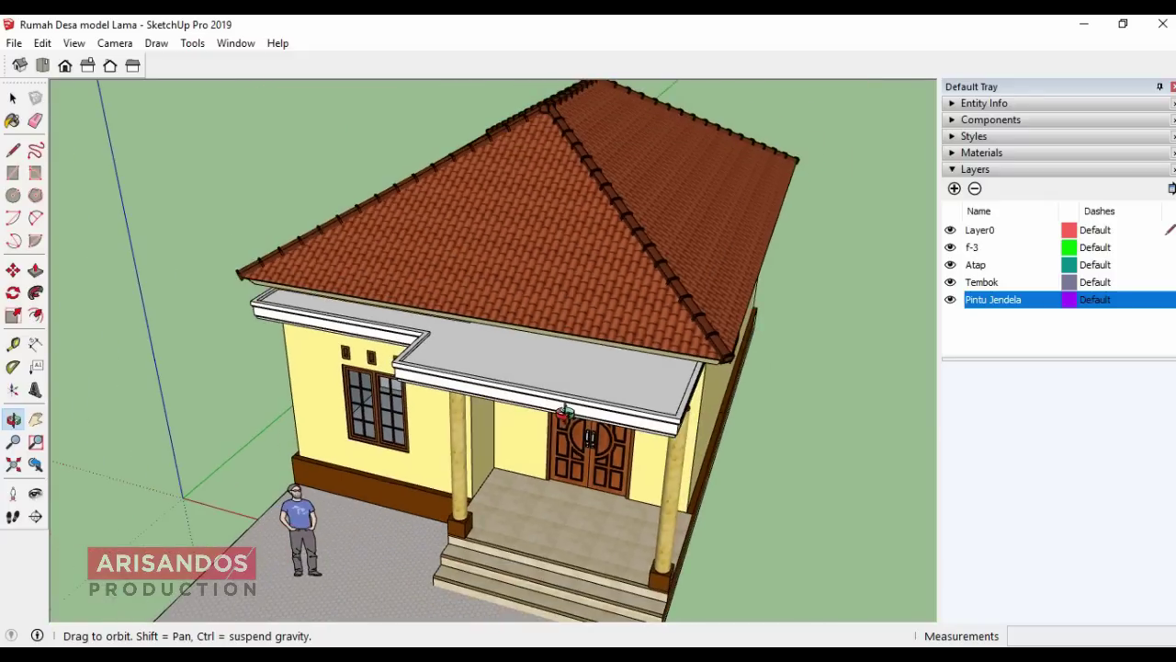
{"action": "left_click_drag", "start_coordinate": [670, 584], "coordinate": [551, 445]}
{"action": "scroll", "coordinate": [542, 441], "scroll_direction": "up", "scroll_amount": 2}
{"action": "scroll", "coordinate": [524, 427], "scroll_direction": "up", "scroll_amount": 1}
{"action": "scroll", "coordinate": [580, 414], "scroll_direction": "up", "scroll_amount": 2}
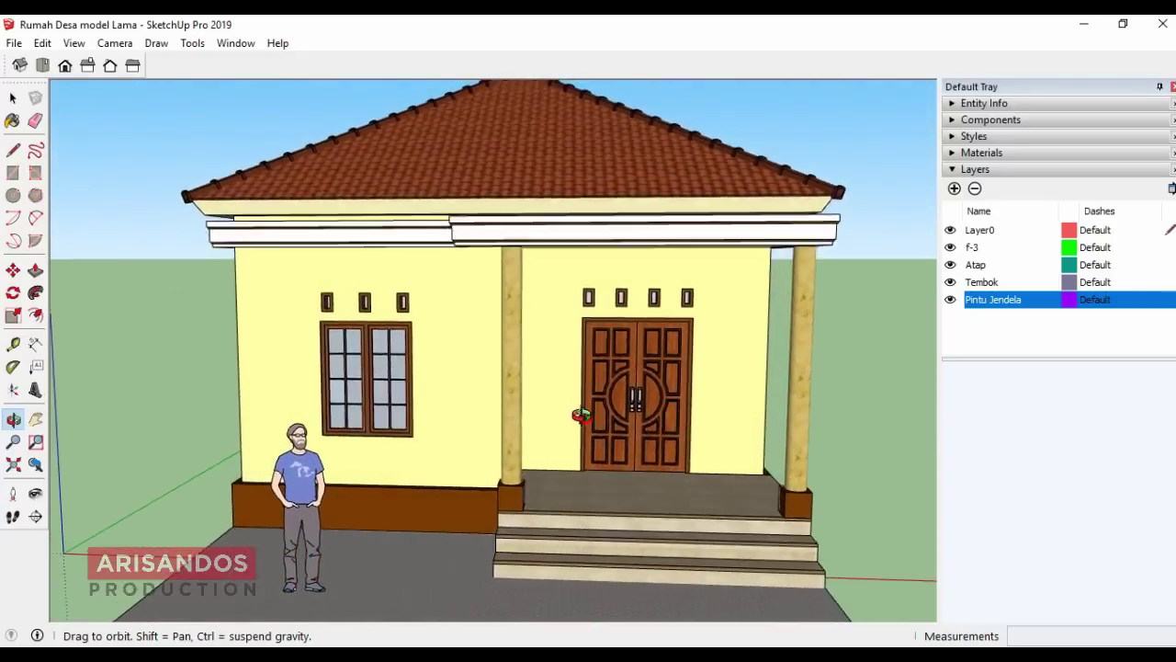
{"action": "scroll", "coordinate": [581, 415], "scroll_direction": "down", "scroll_amount": 1}
Step: Use Look Around, then orbit to a close frontal view of the columned porch
{"action": "left_click", "coordinate": [35, 492]}
{"action": "left_click_drag", "start_coordinate": [432, 505], "coordinate": [400, 474]}
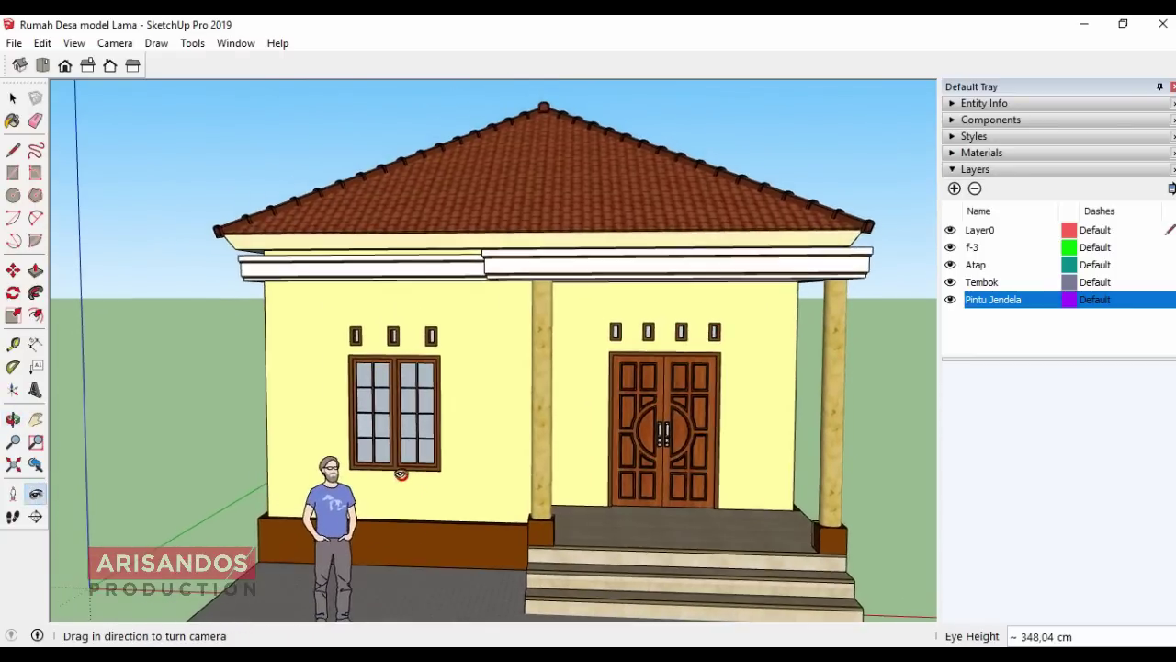
{"action": "left_click", "coordinate": [13, 418]}
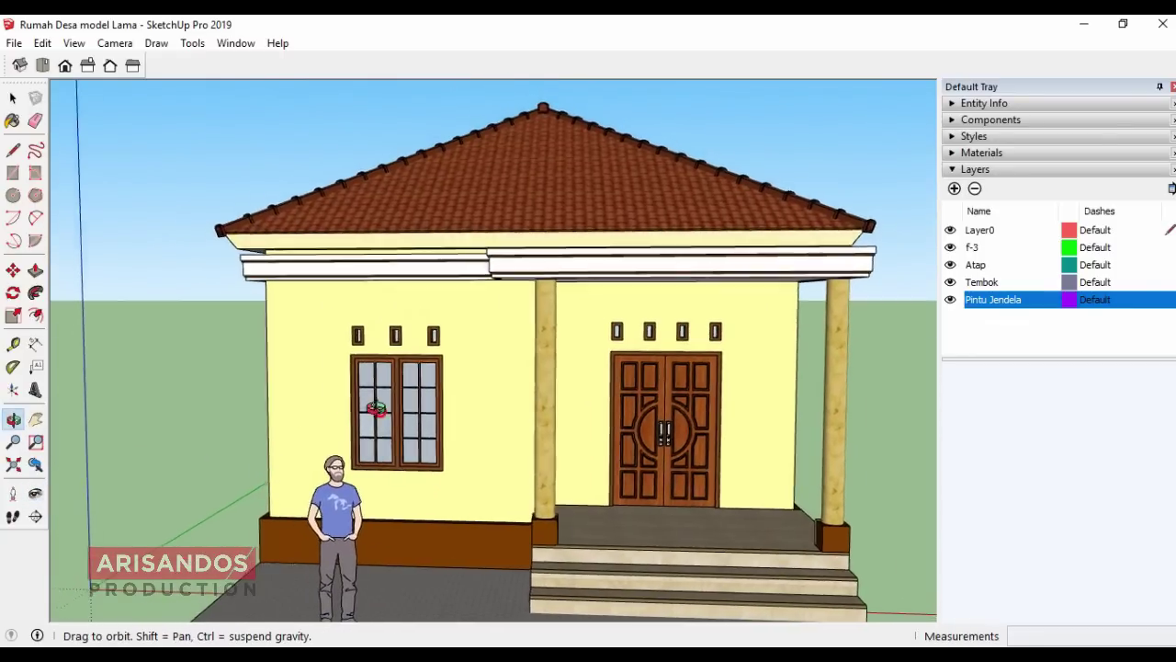
{"action": "left_click_drag", "start_coordinate": [422, 409], "coordinate": [554, 401]}
{"action": "mouse_move", "coordinate": [551, 350]}
{"action": "left_mouse_down"}
{"action": "mouse_move", "coordinate": [402, 362]}
{"action": "mouse_move", "coordinate": [331, 297]}
{"action": "mouse_move", "coordinate": [402, 386]}
{"action": "left_mouse_up"}
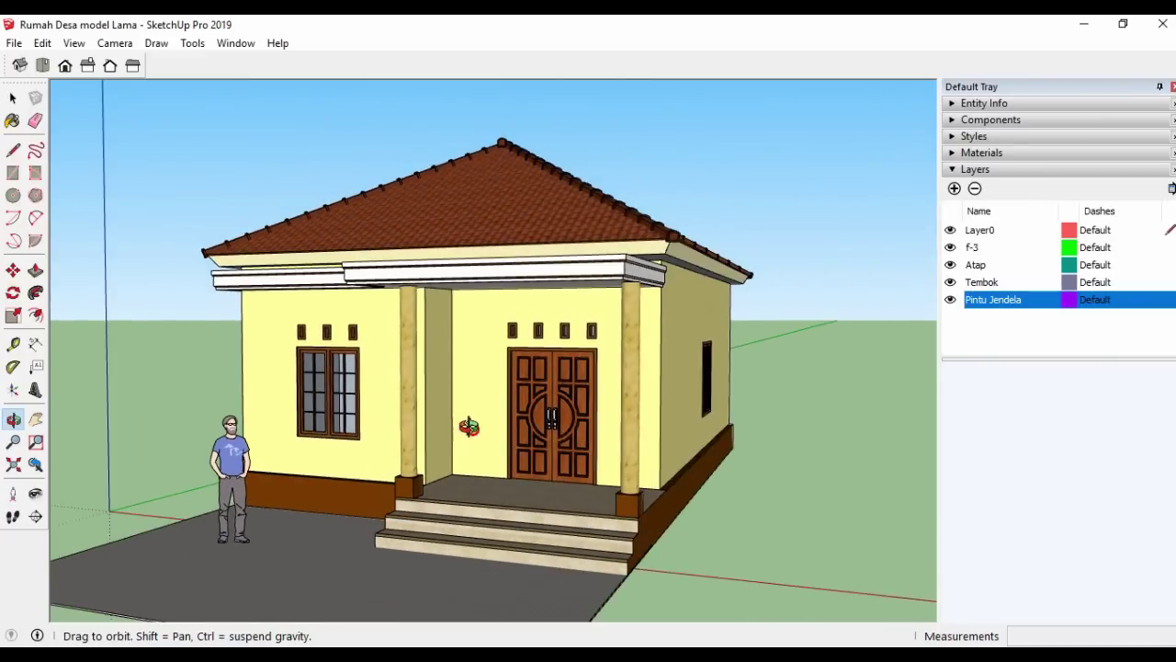
{"action": "mouse_move", "coordinate": [468, 426]}
{"action": "left_mouse_down"}
{"action": "mouse_move", "coordinate": [609, 407]}
{"action": "mouse_move", "coordinate": [705, 440]}
{"action": "mouse_move", "coordinate": [332, 435]}
{"action": "mouse_move", "coordinate": [321, 410]}
{"action": "mouse_move", "coordinate": [478, 430]}
{"action": "mouse_move", "coordinate": [511, 468]}
{"action": "left_mouse_up"}
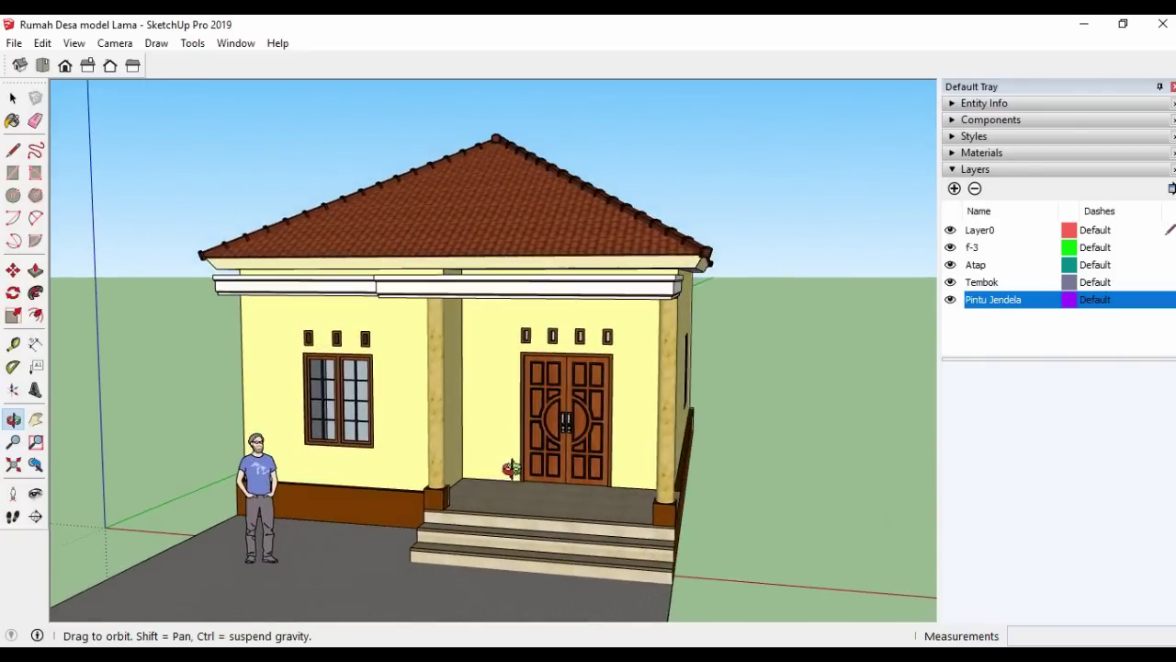
{"action": "scroll", "coordinate": [511, 469], "scroll_direction": "up", "scroll_amount": 3}
{"action": "mouse_move", "coordinate": [500, 522]}
{"action": "left_mouse_down"}
{"action": "mouse_move", "coordinate": [598, 446]}
{"action": "mouse_move", "coordinate": [632, 463]}
{"action": "left_mouse_up"}
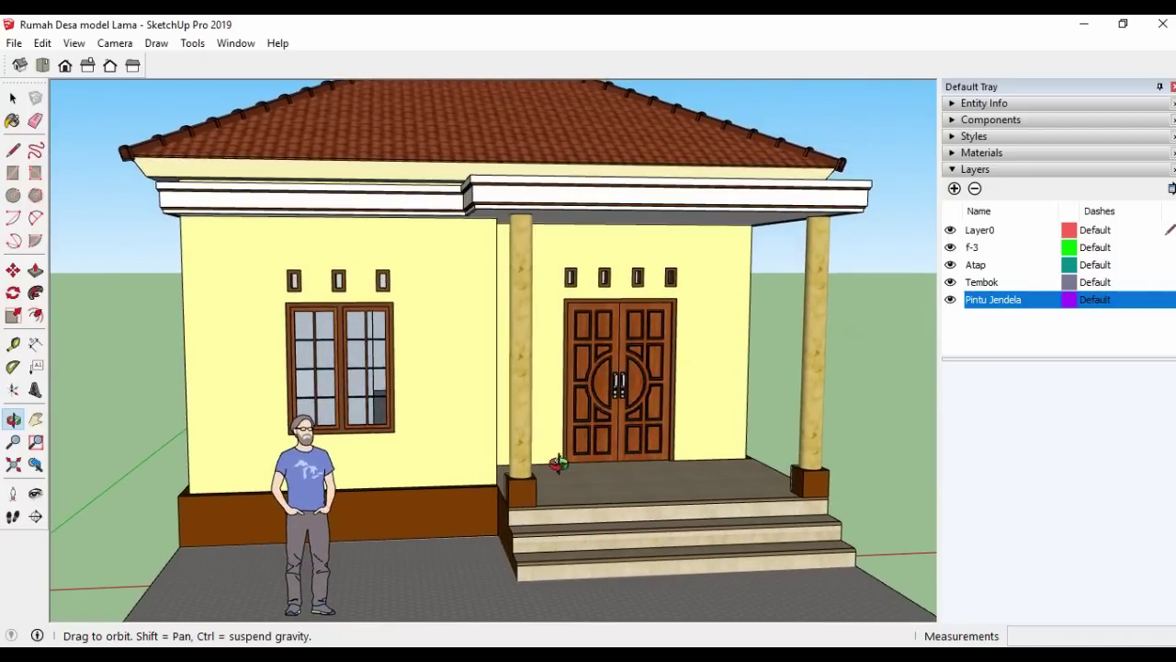
{"action": "scroll", "coordinate": [557, 464], "scroll_direction": "down", "scroll_amount": 2}
{"action": "scroll", "coordinate": [551, 473], "scroll_direction": "down", "scroll_amount": 1}
{"action": "scroll", "coordinate": [531, 350], "scroll_direction": "up", "scroll_amount": 1}
{"action": "scroll", "coordinate": [556, 342], "scroll_direction": "up", "scroll_amount": 2}
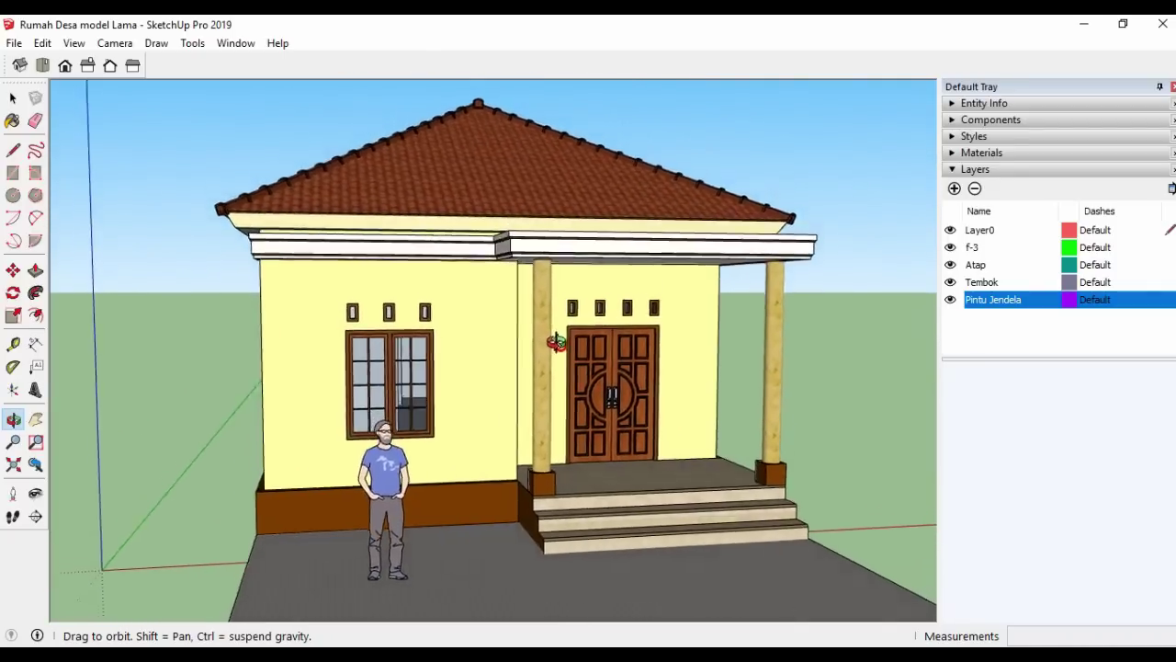
{"action": "left_click_drag", "start_coordinate": [556, 342], "coordinate": [556, 344]}
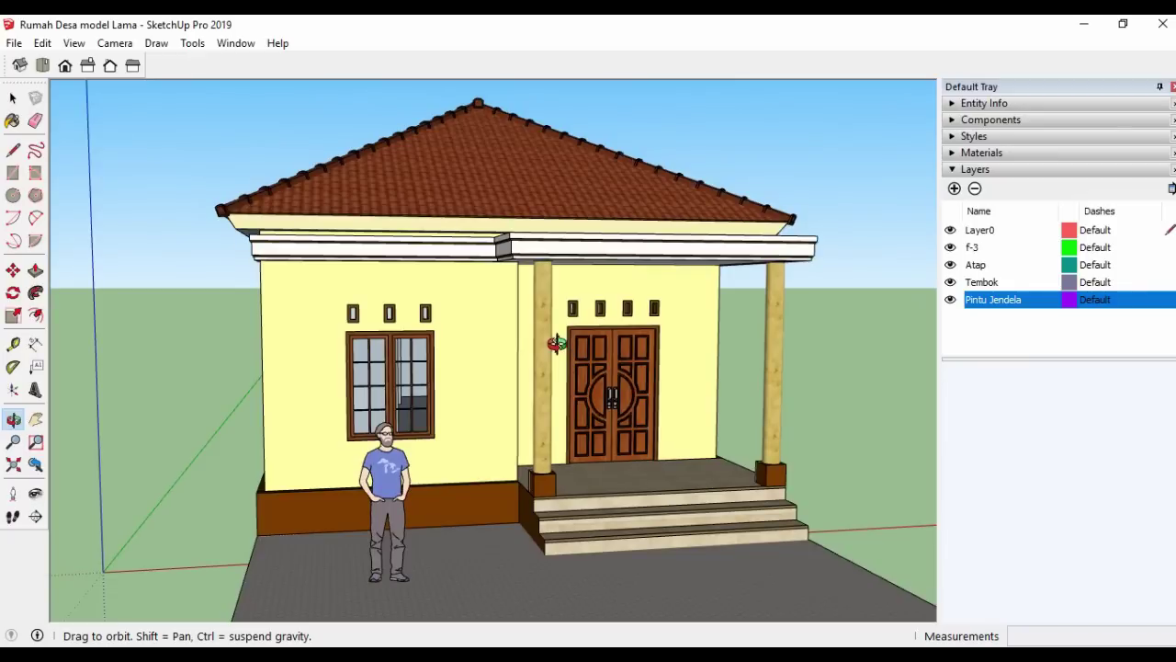